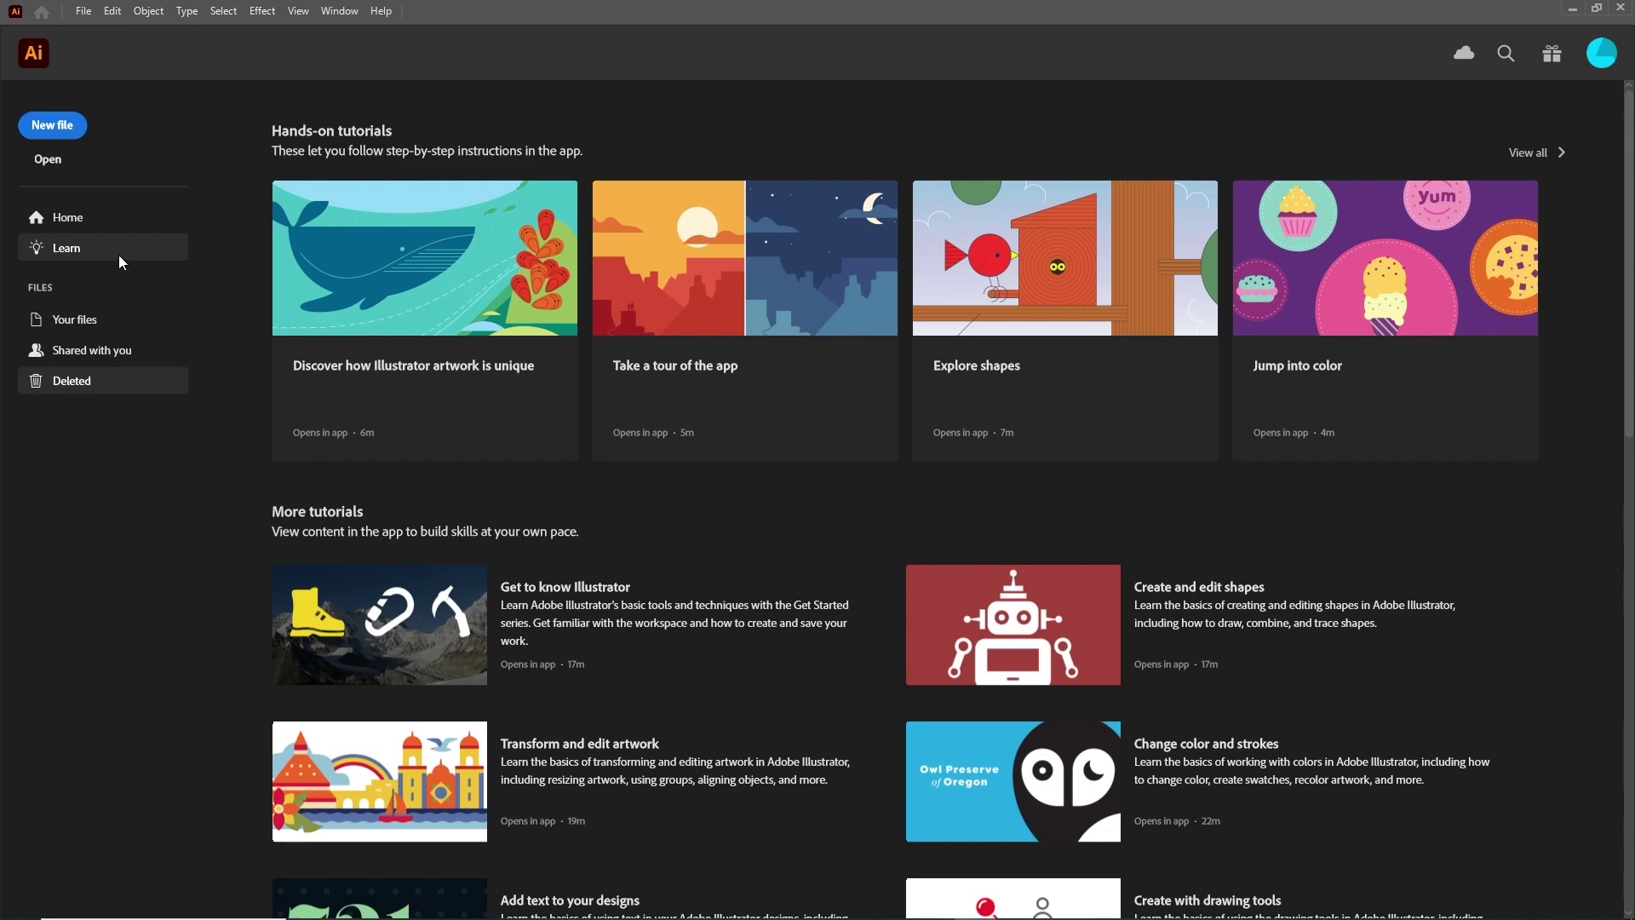
Step: Create a new 850 x 600 px document with units in pixels and RGB color mode
left_click(80, 131)
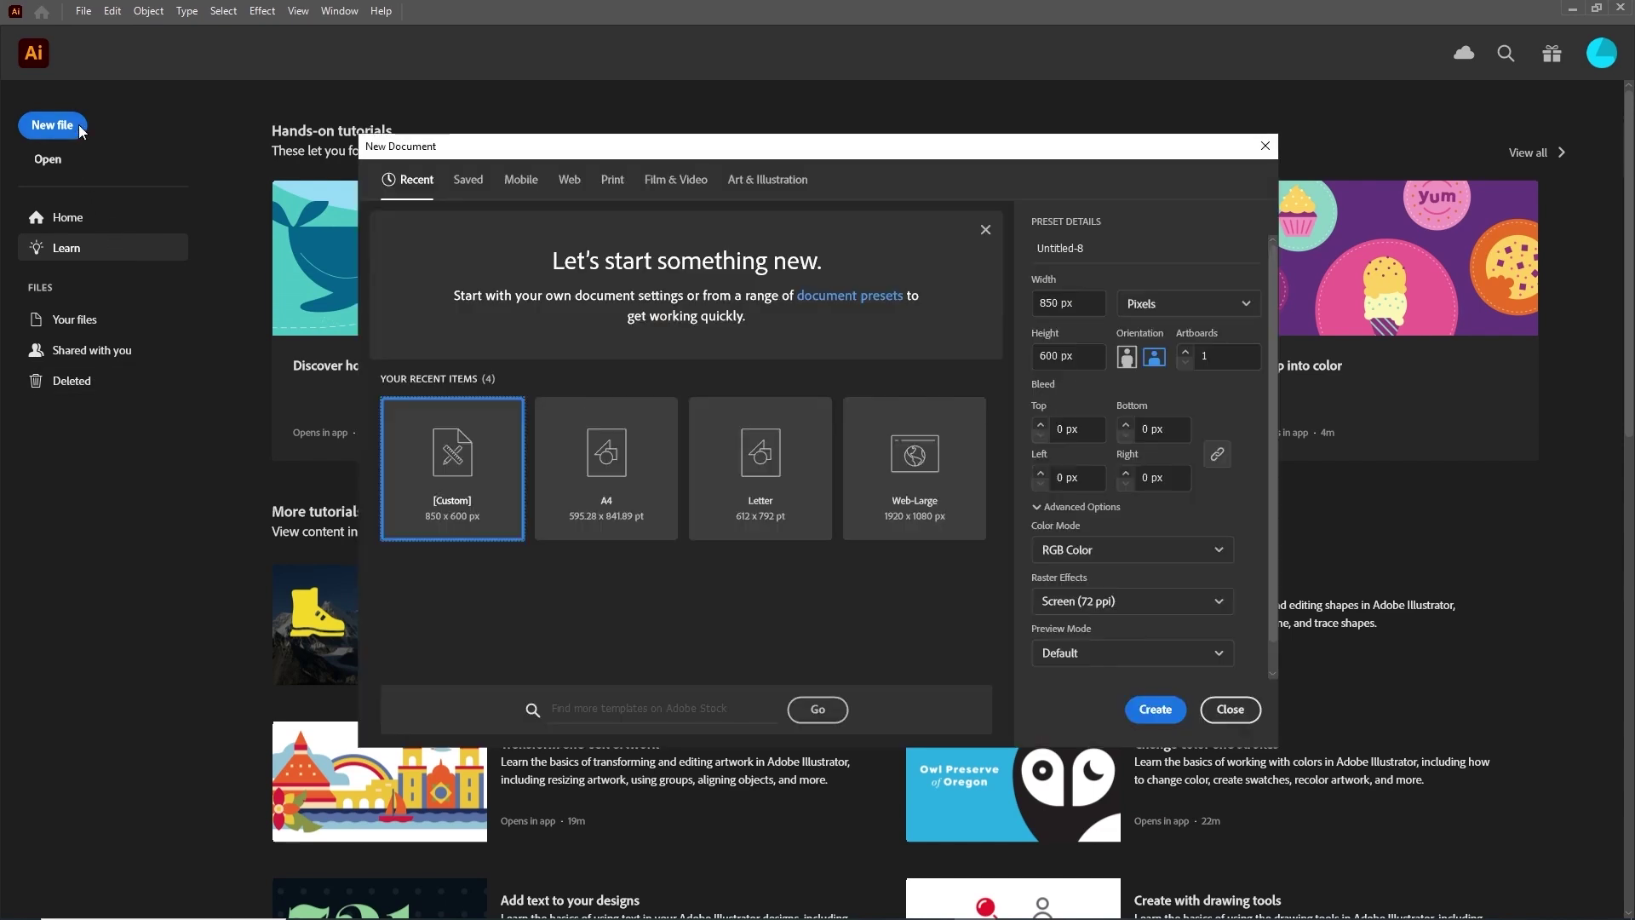
left_click(1169, 303)
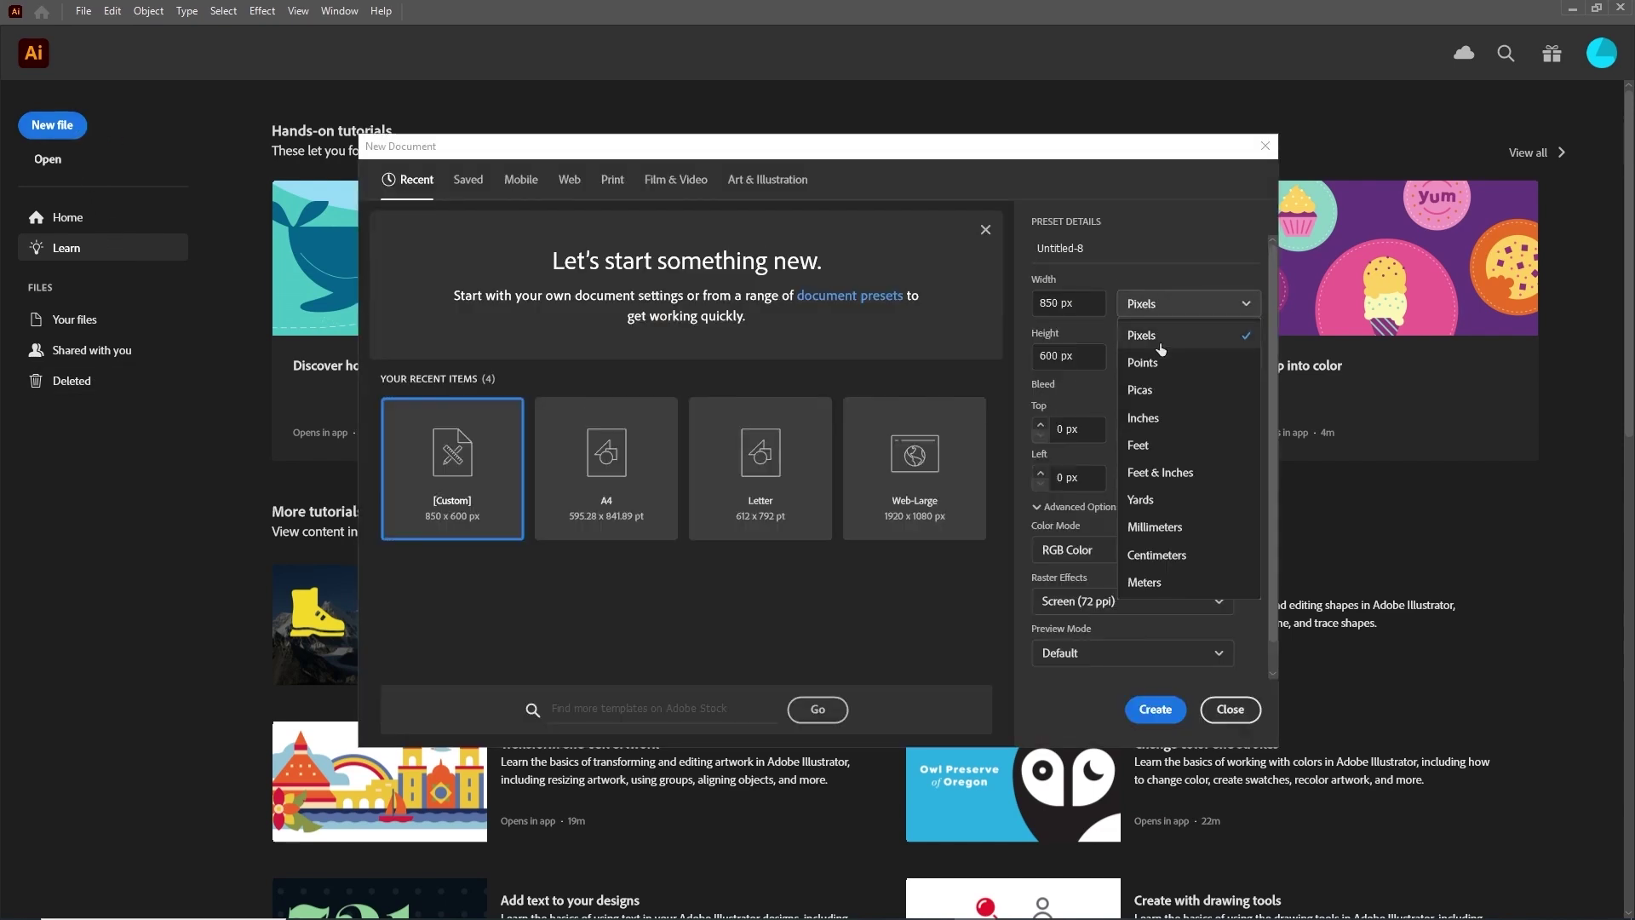
left_click(1162, 337)
left_click(1091, 304)
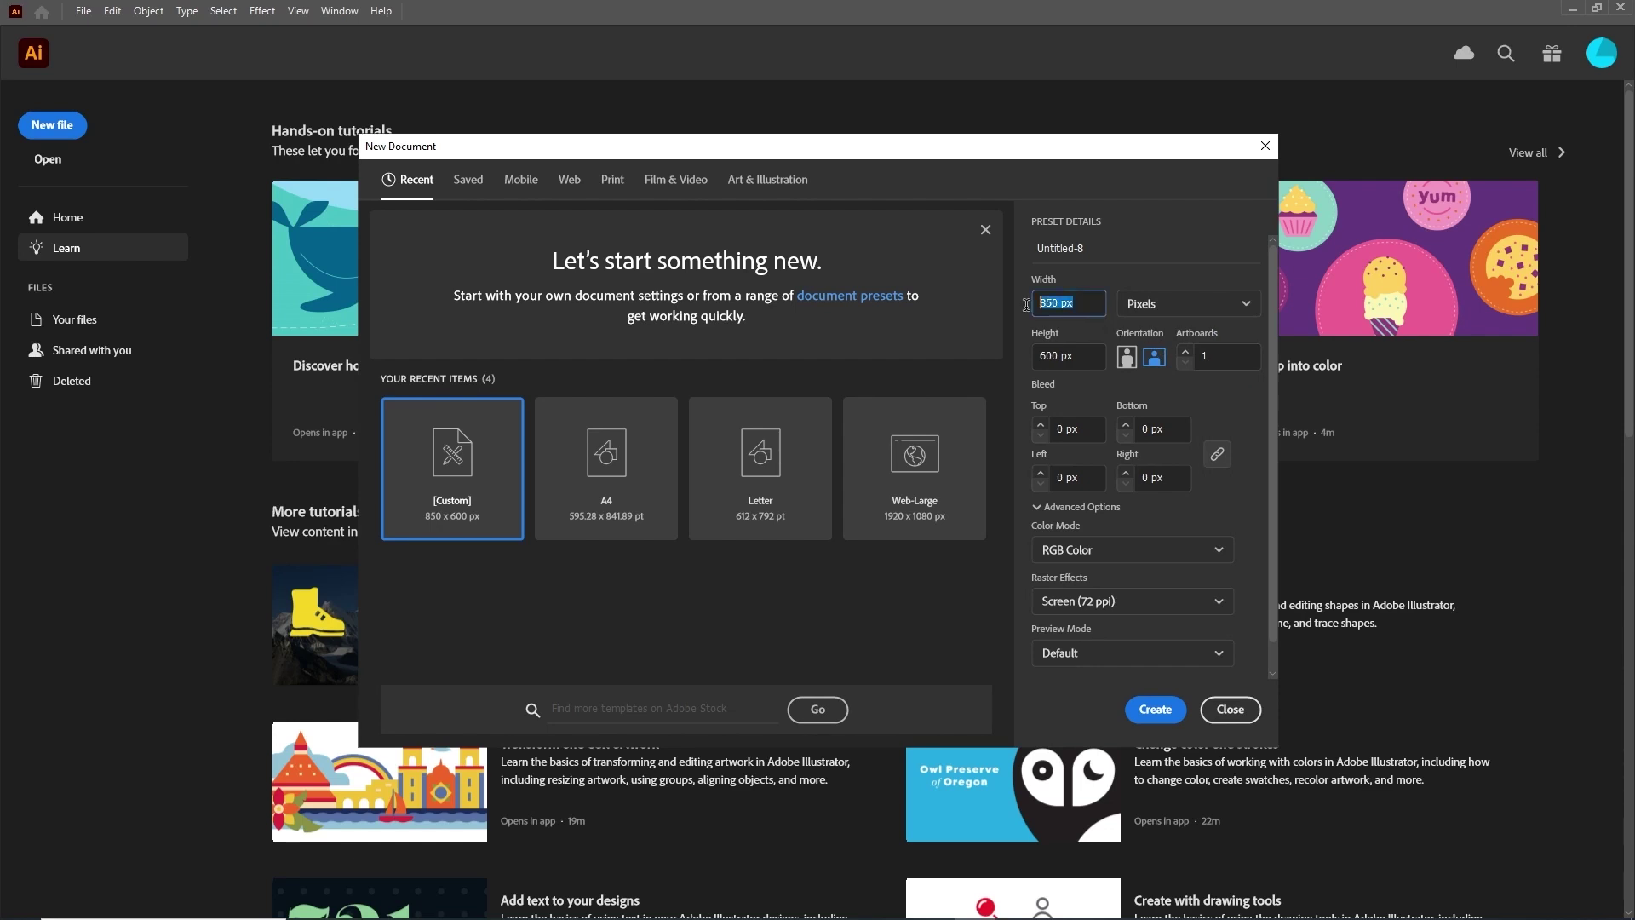
left_click(1060, 357)
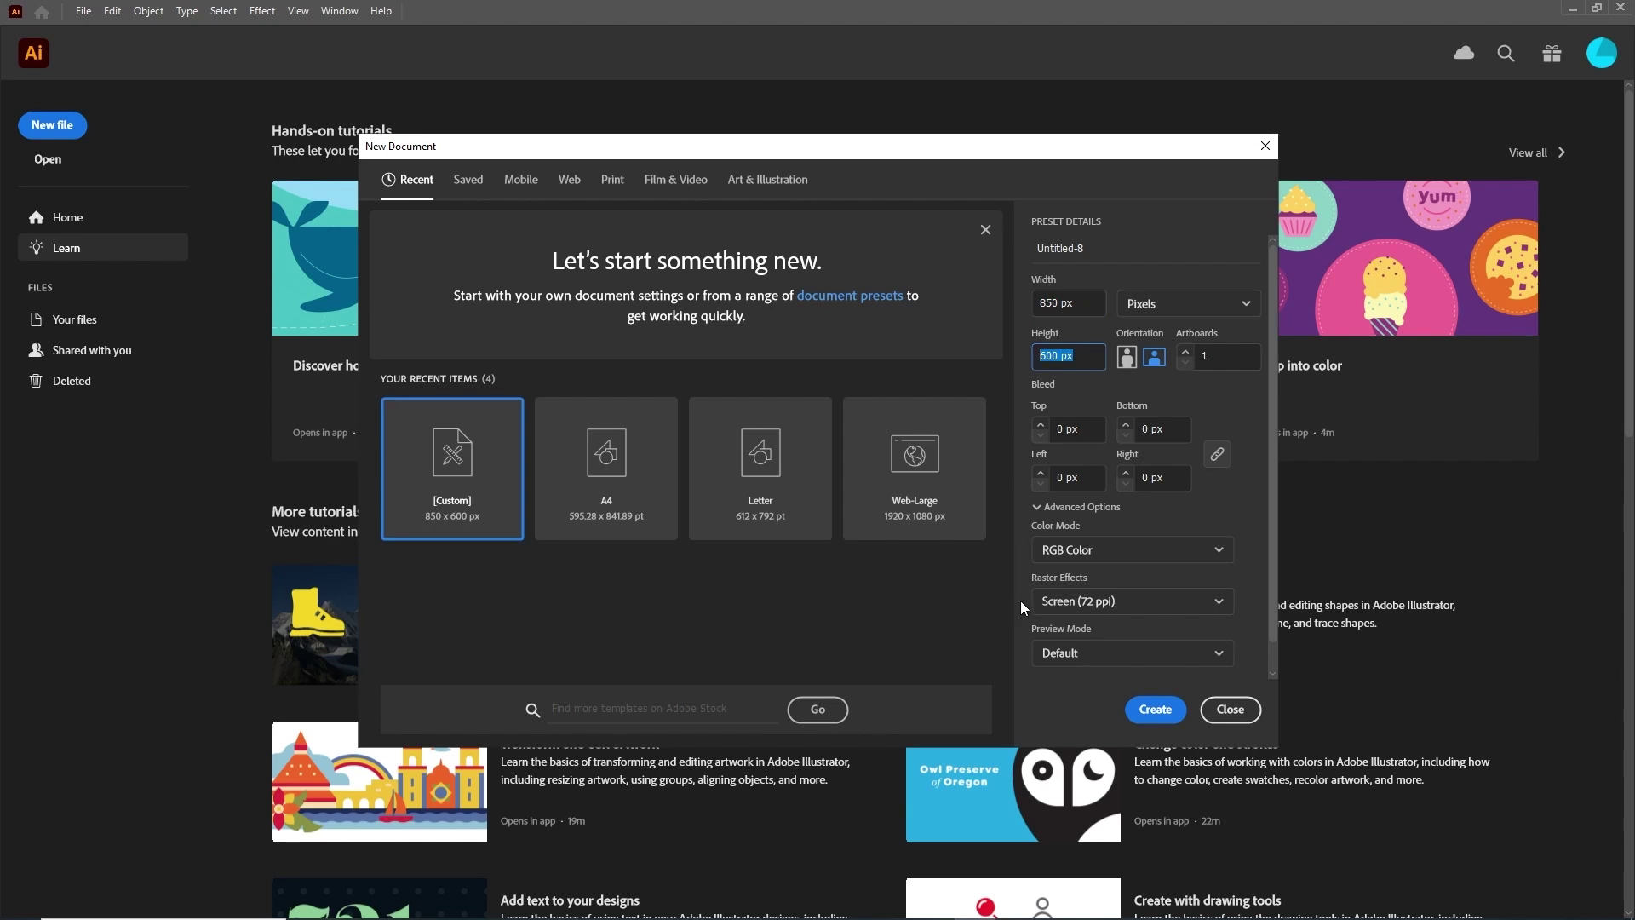
left_click(1165, 713)
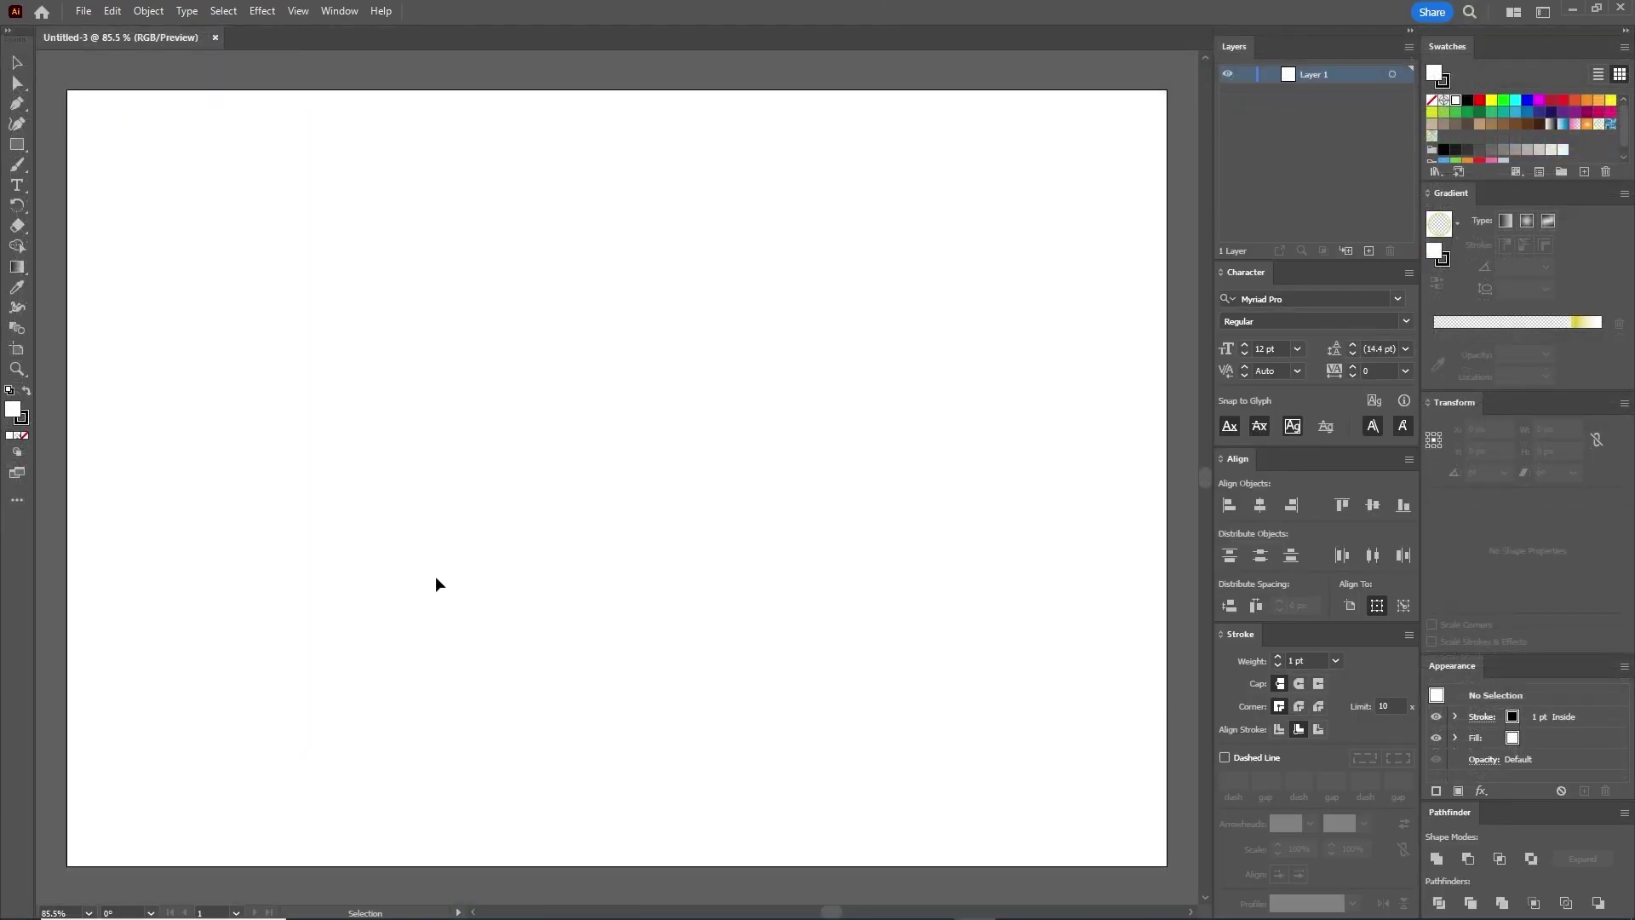
Step: Show the Control bar and confirm the unit preferences with General in pixels and Stroke and Type in points
left_click(339, 10)
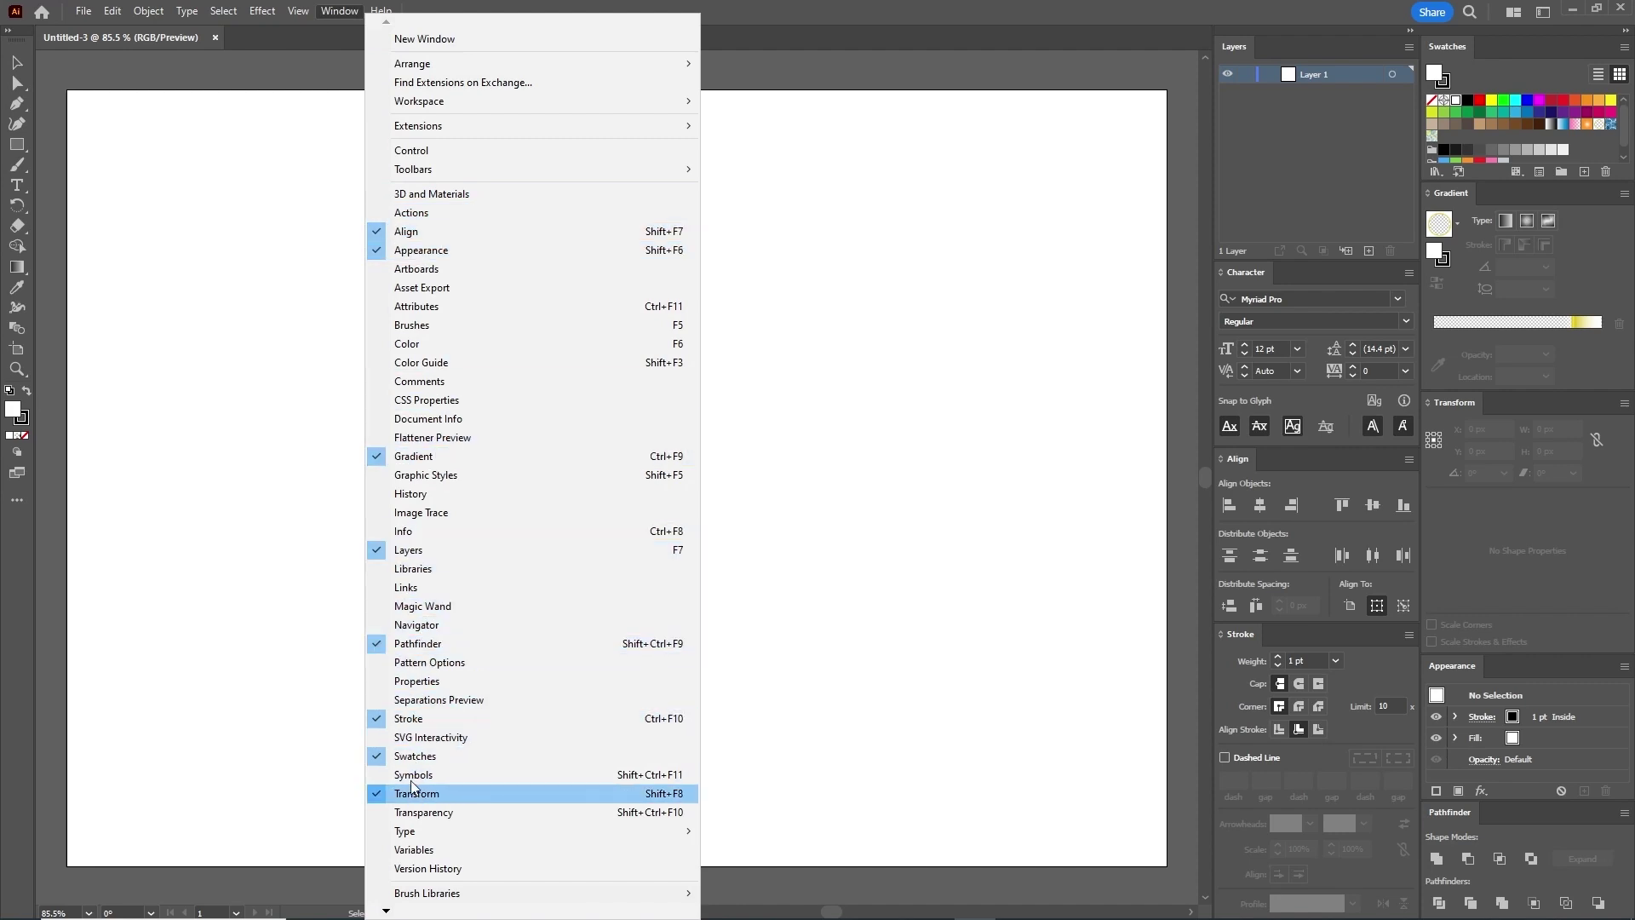
left_click(431, 149)
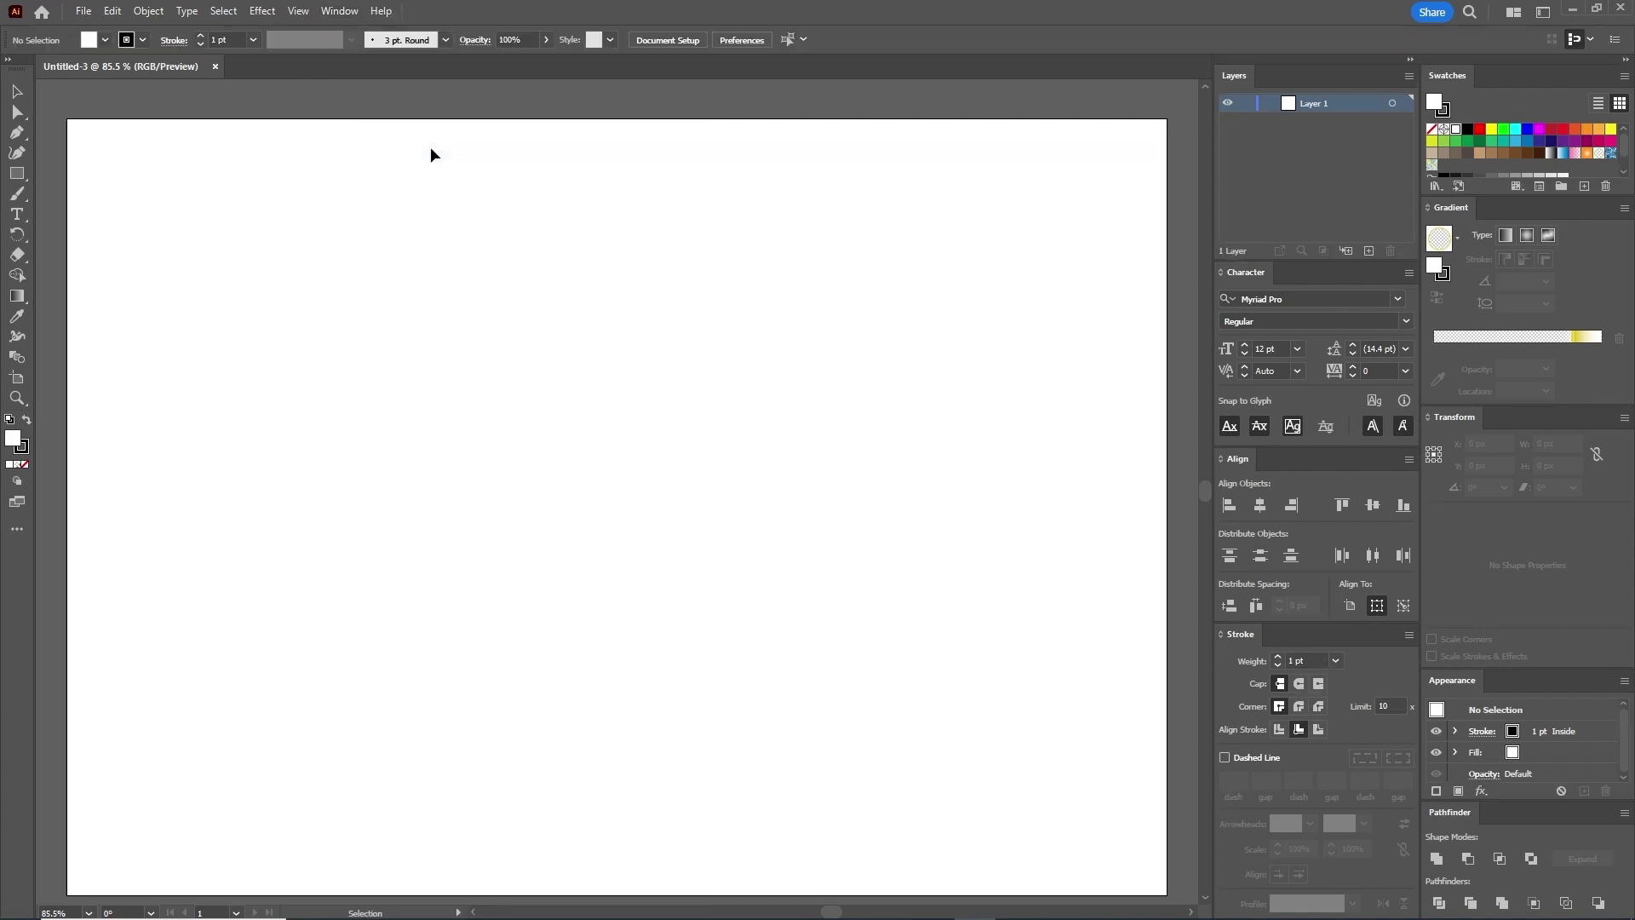
left_click(114, 12)
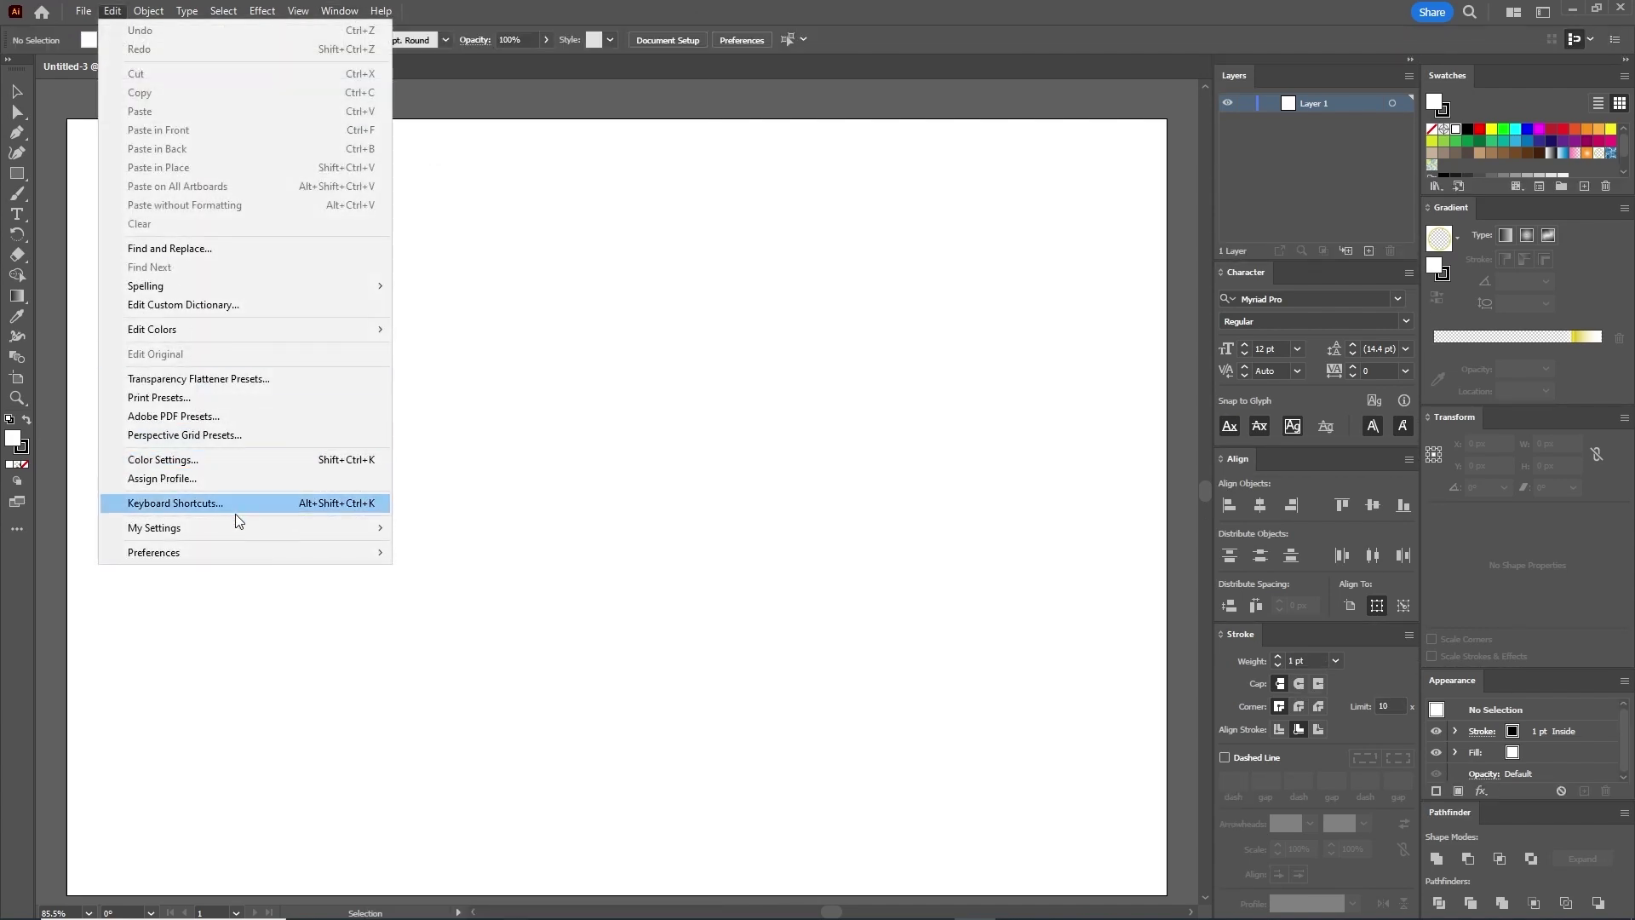
mouse_move(238, 553)
left_click(439, 552)
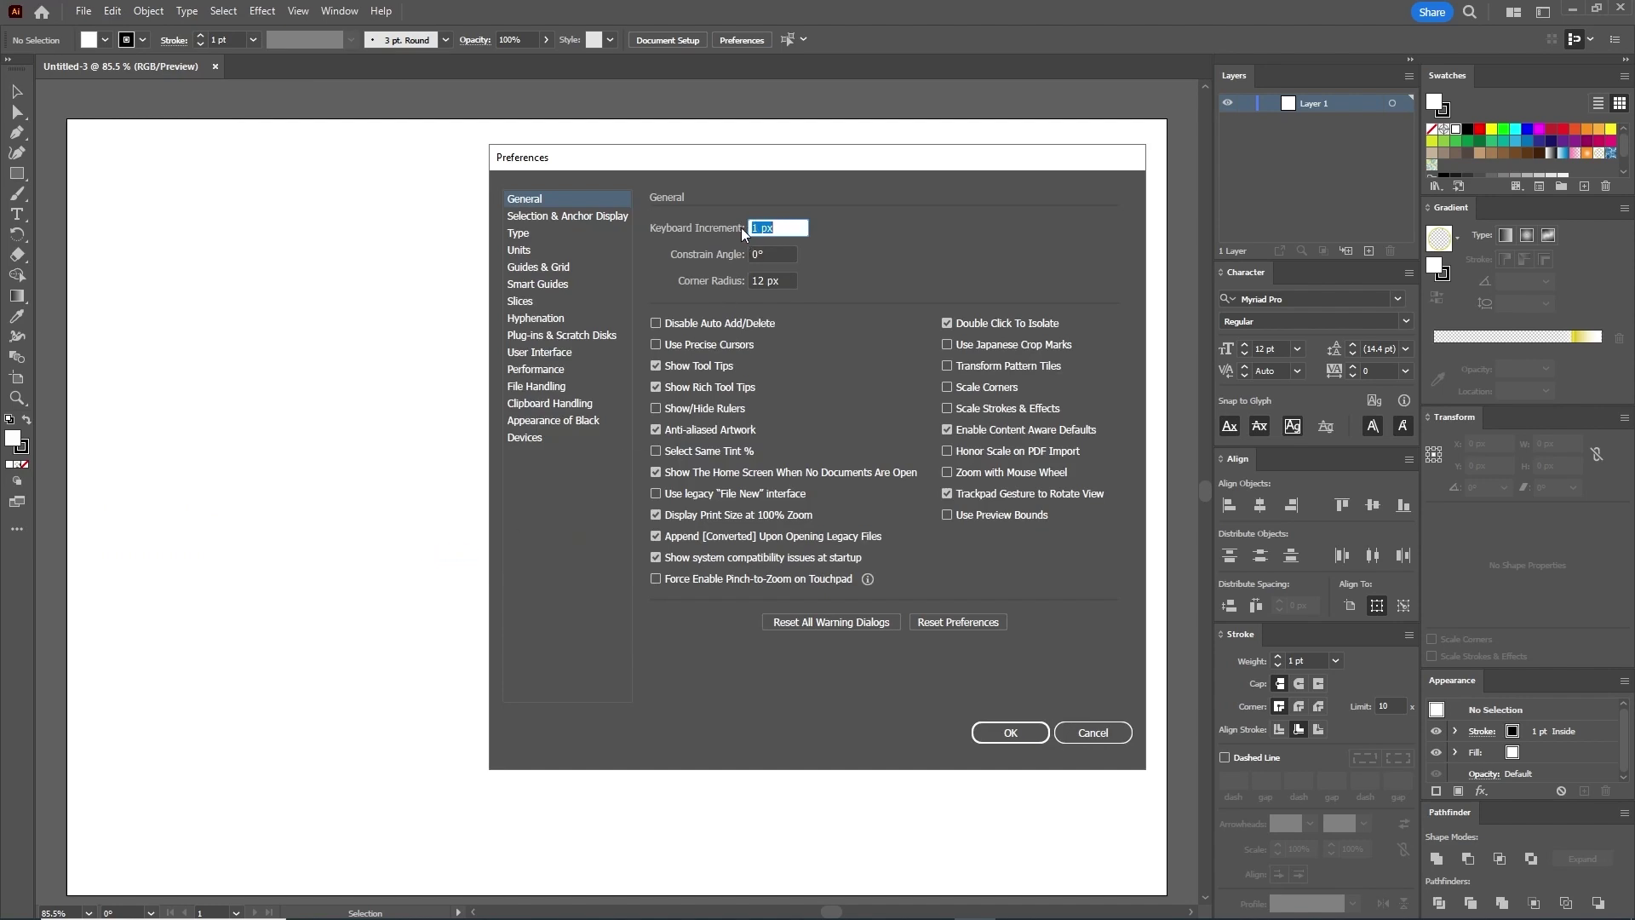
left_click(528, 252)
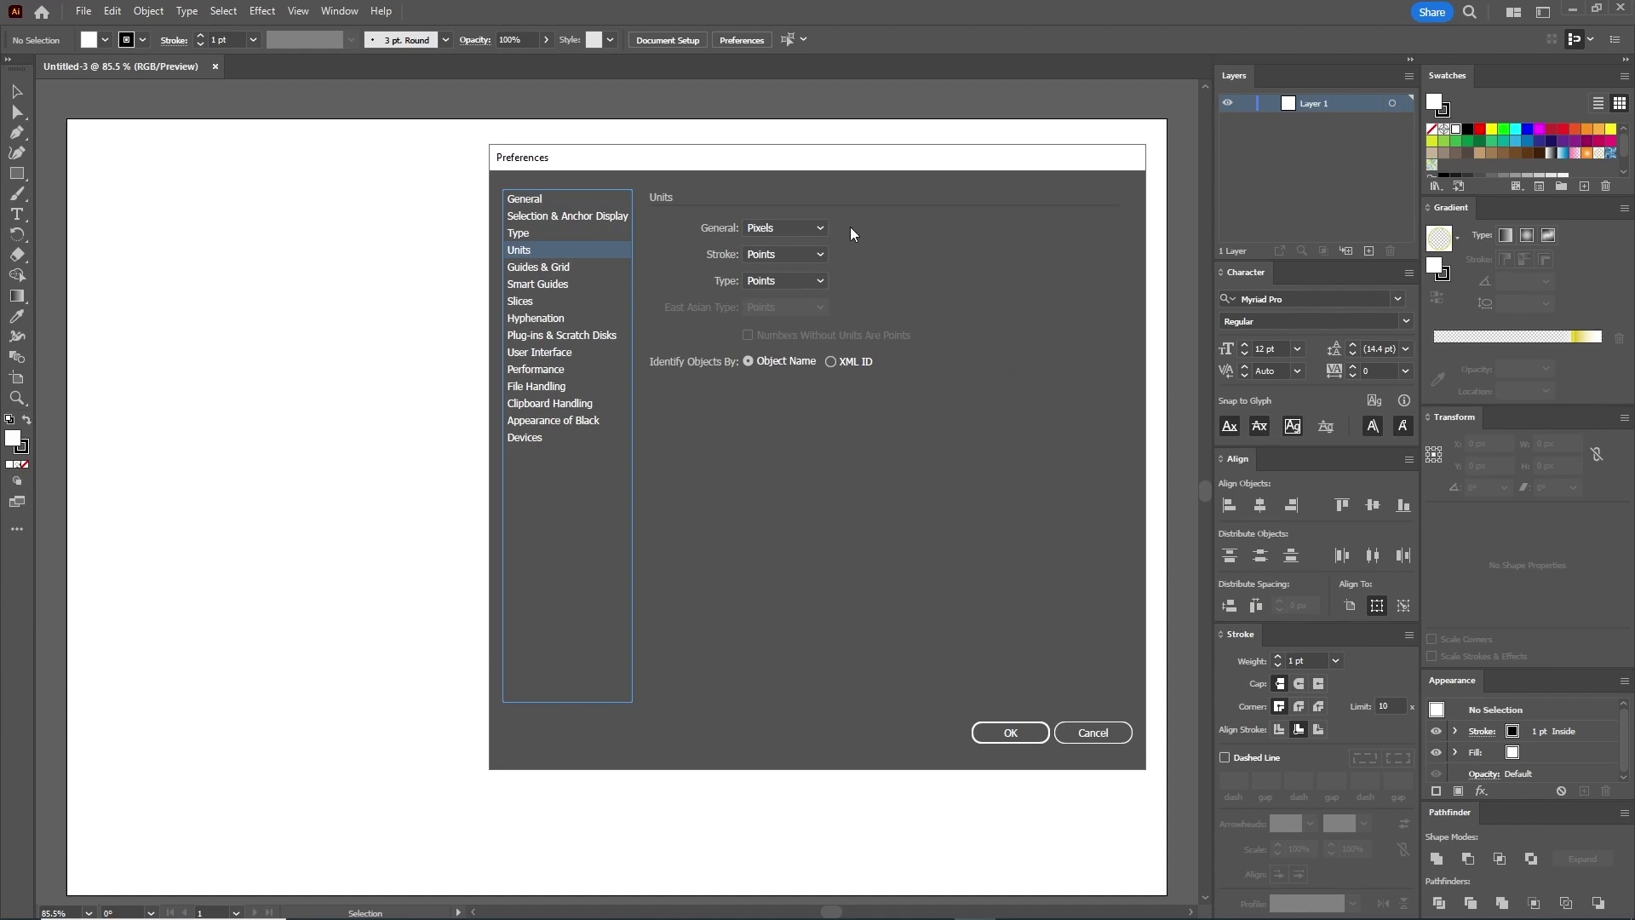
left_click(1008, 731)
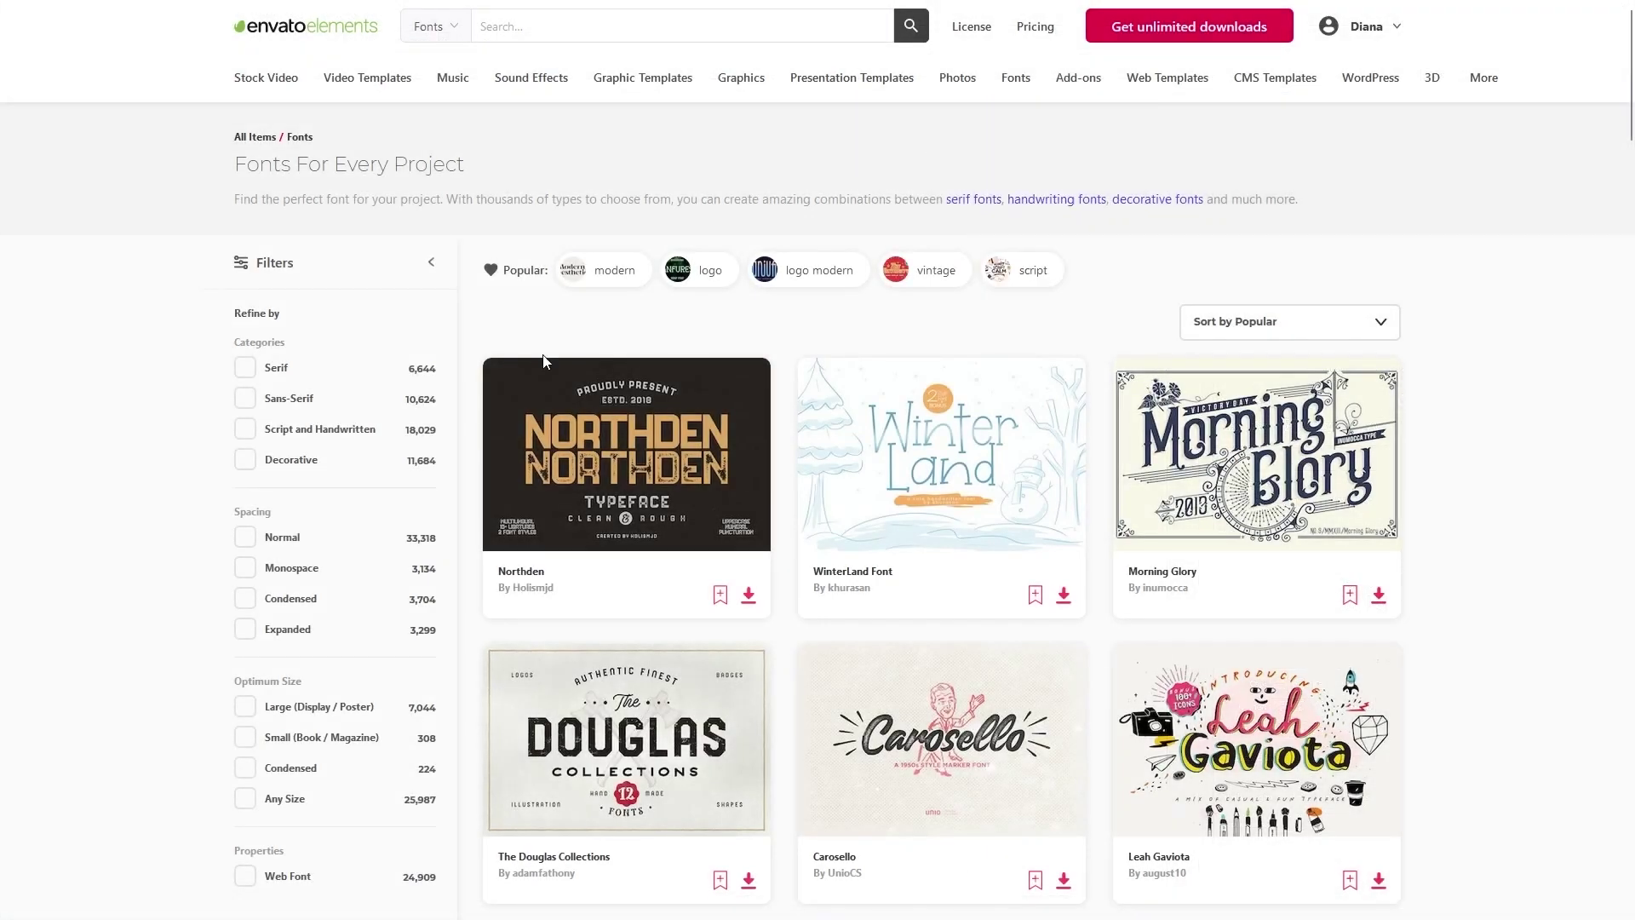
Step: Switch to the Envato Elements fonts page, filter it to Sans-Serif and look through the available typefaces
left_click(246, 398)
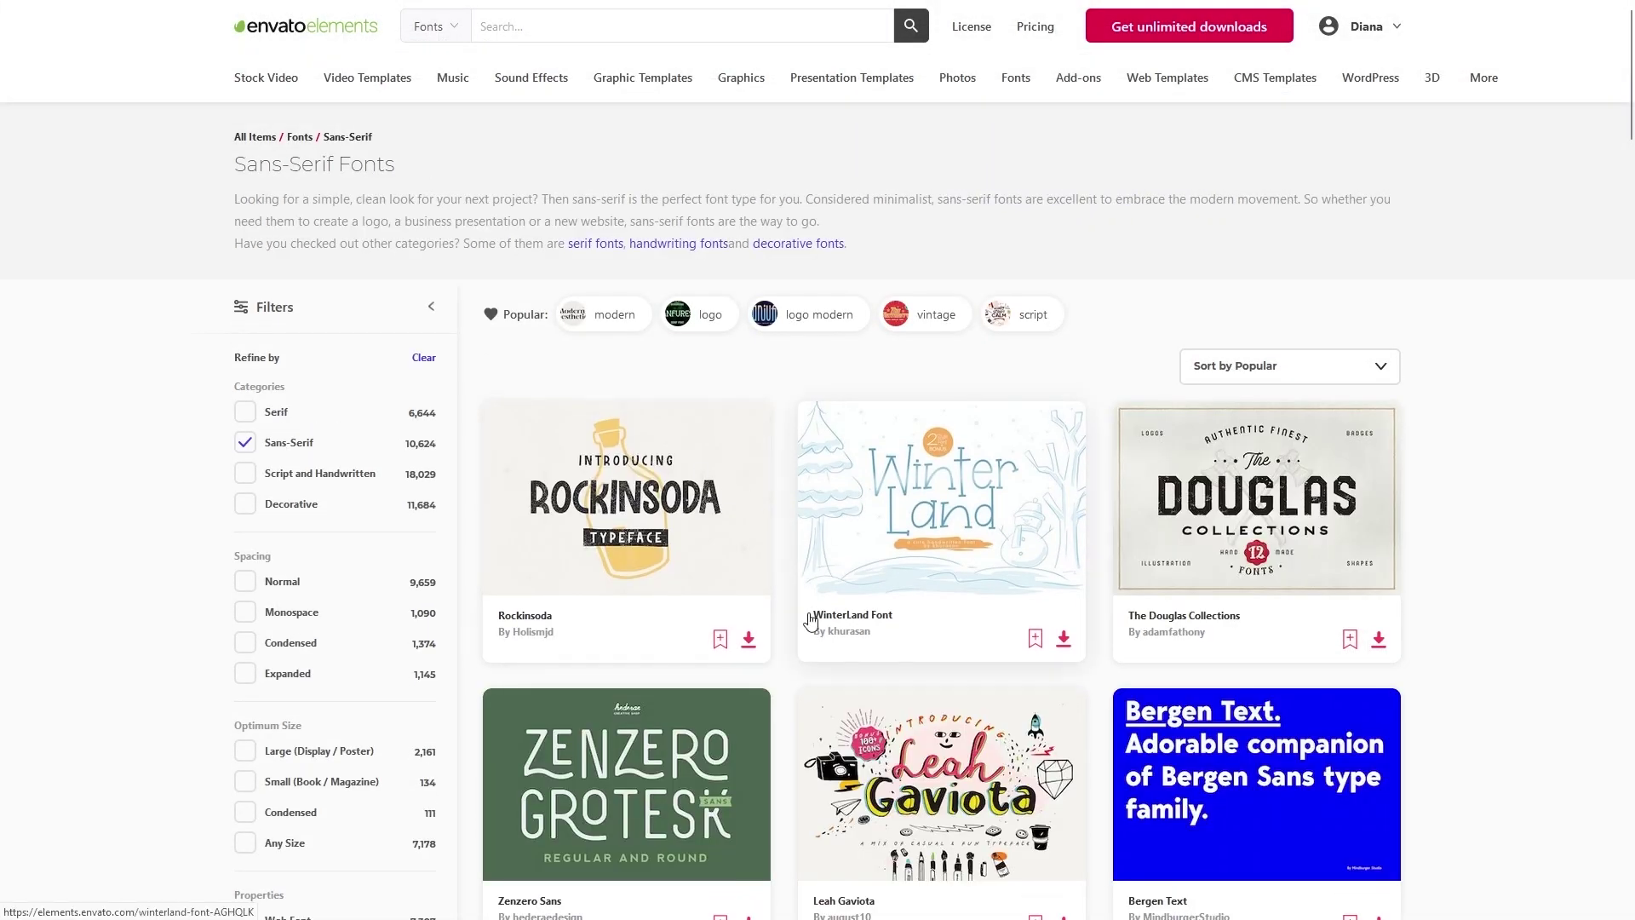
scroll(809, 623, "down", 9)
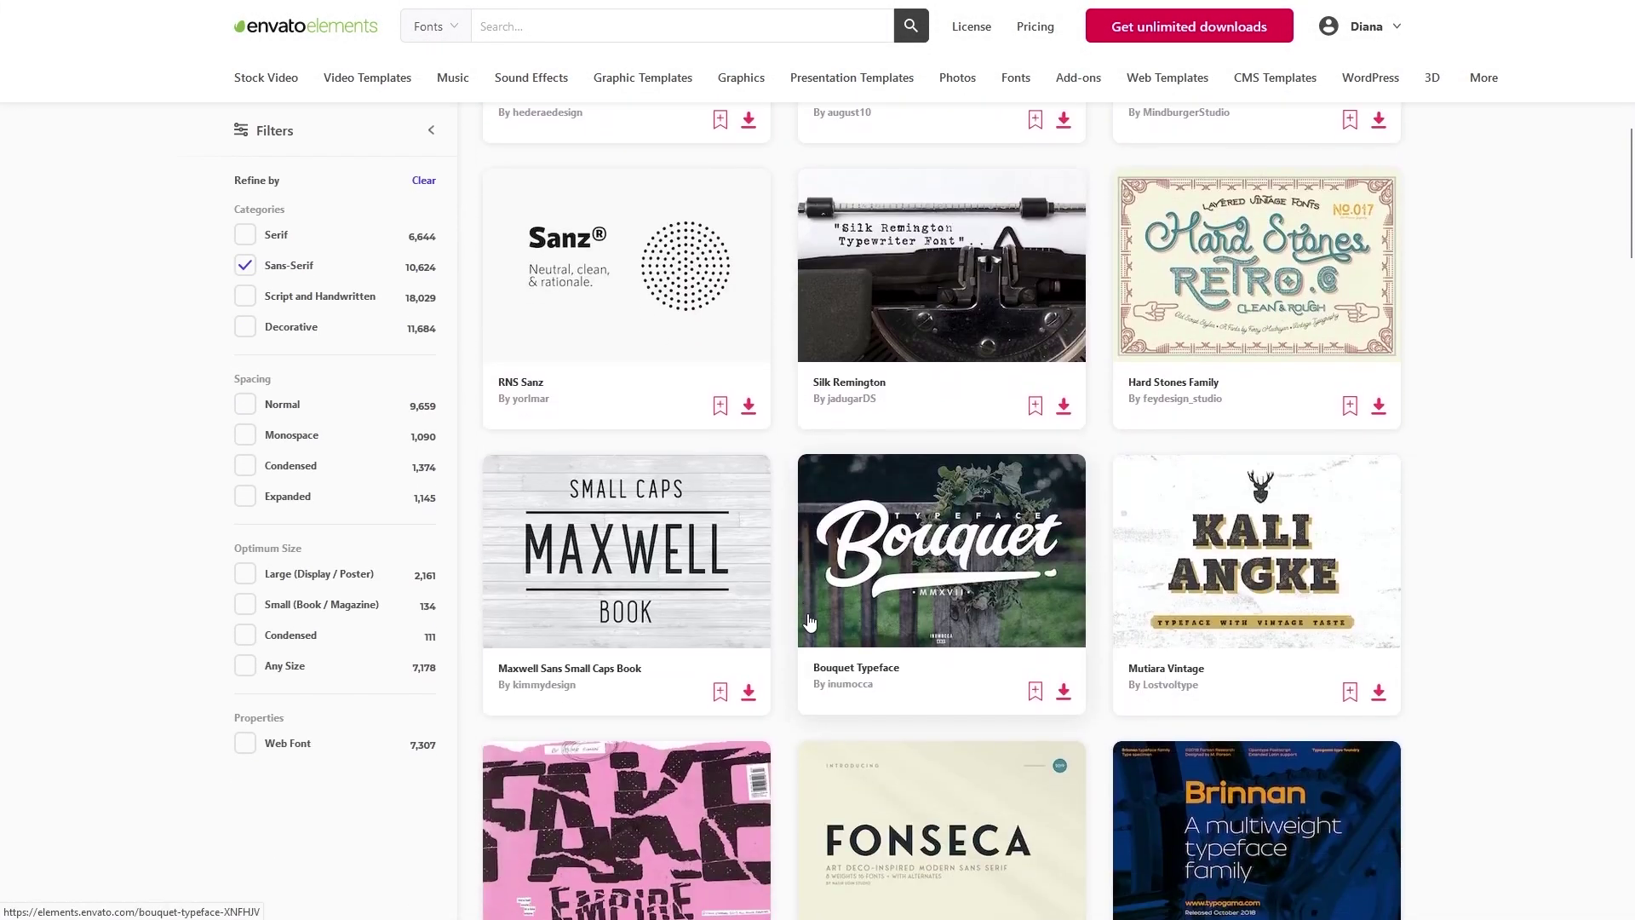
scroll(809, 623, "down", 10)
scroll(809, 623, "down", 7)
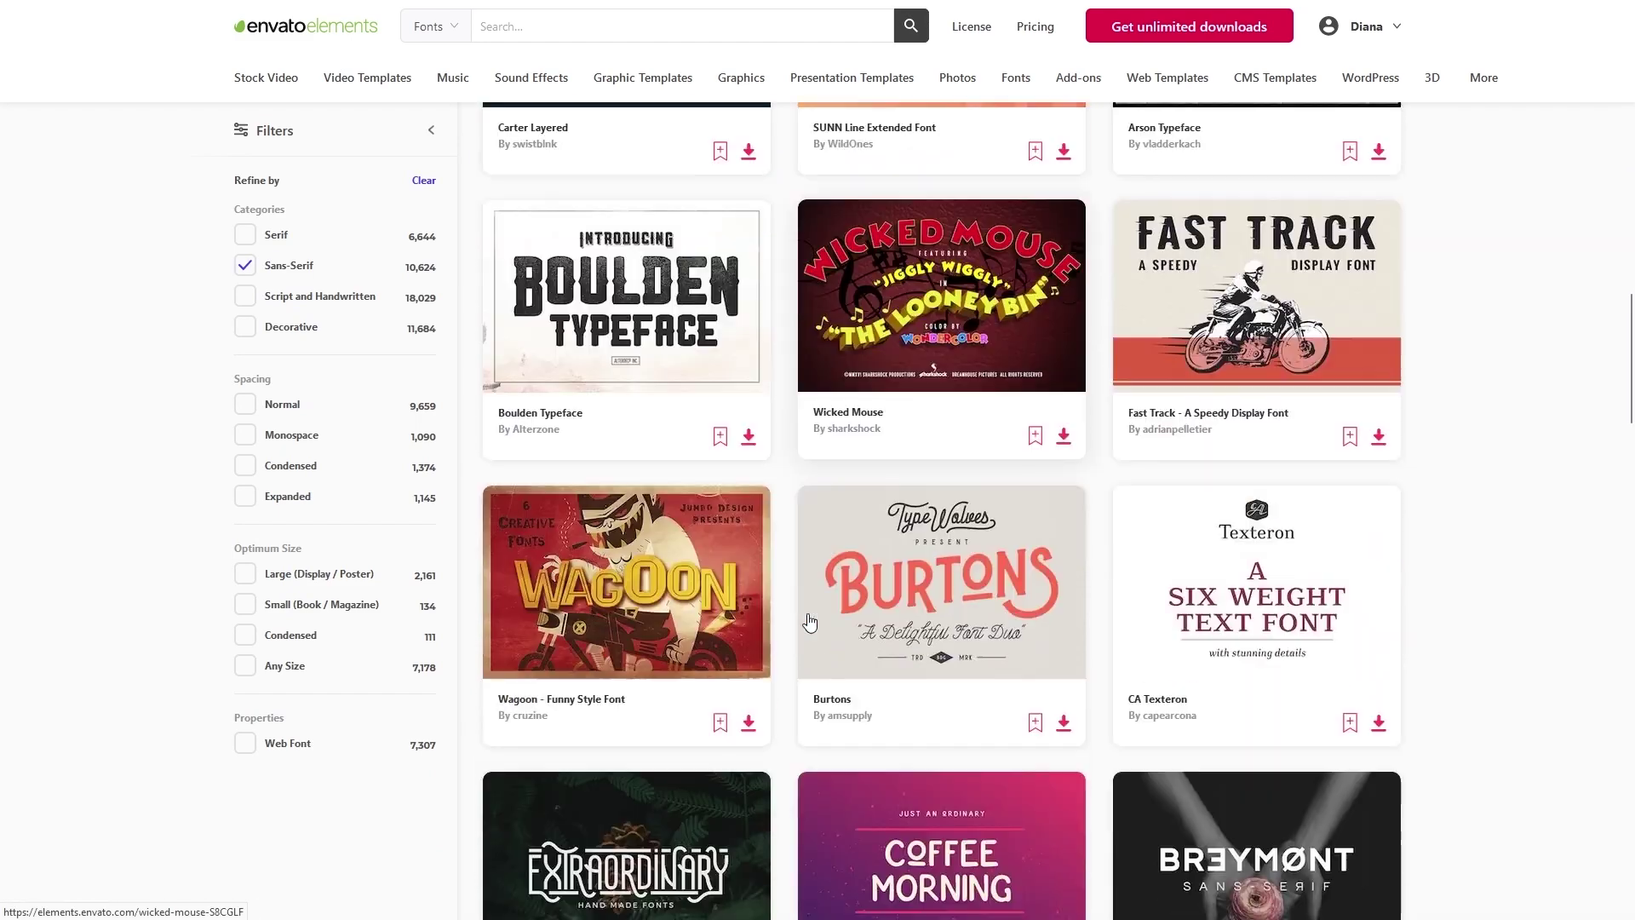
scroll(809, 623, "down", 7)
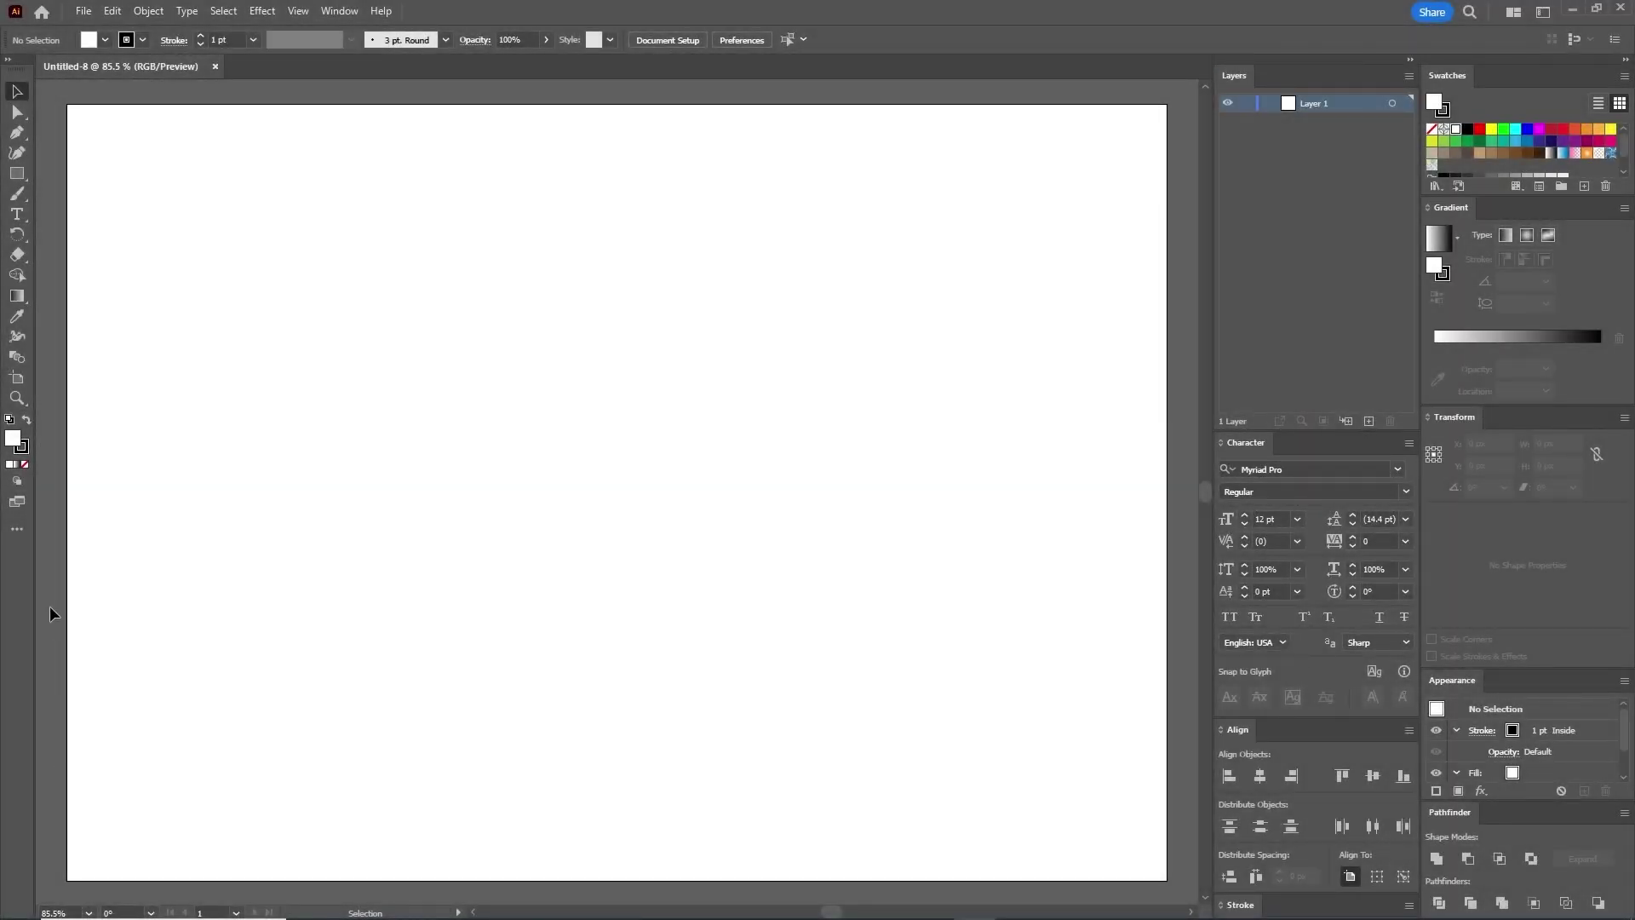
Step: Set up the Type tool with the Toska Bold font at 216 pt
left_click(24, 218)
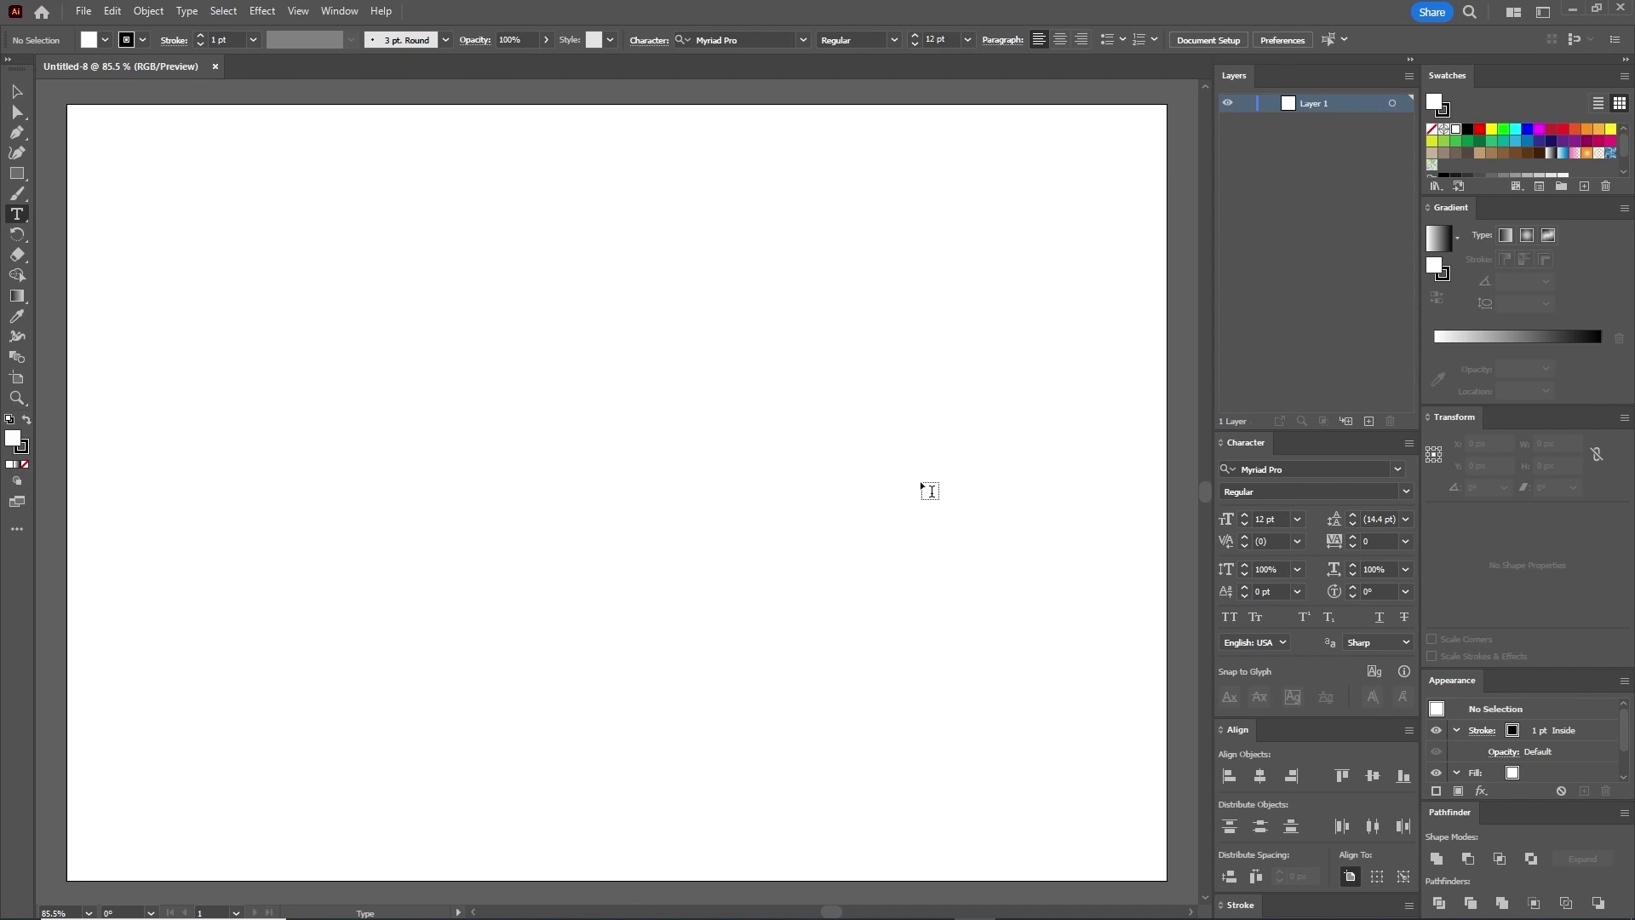
left_click(1287, 470)
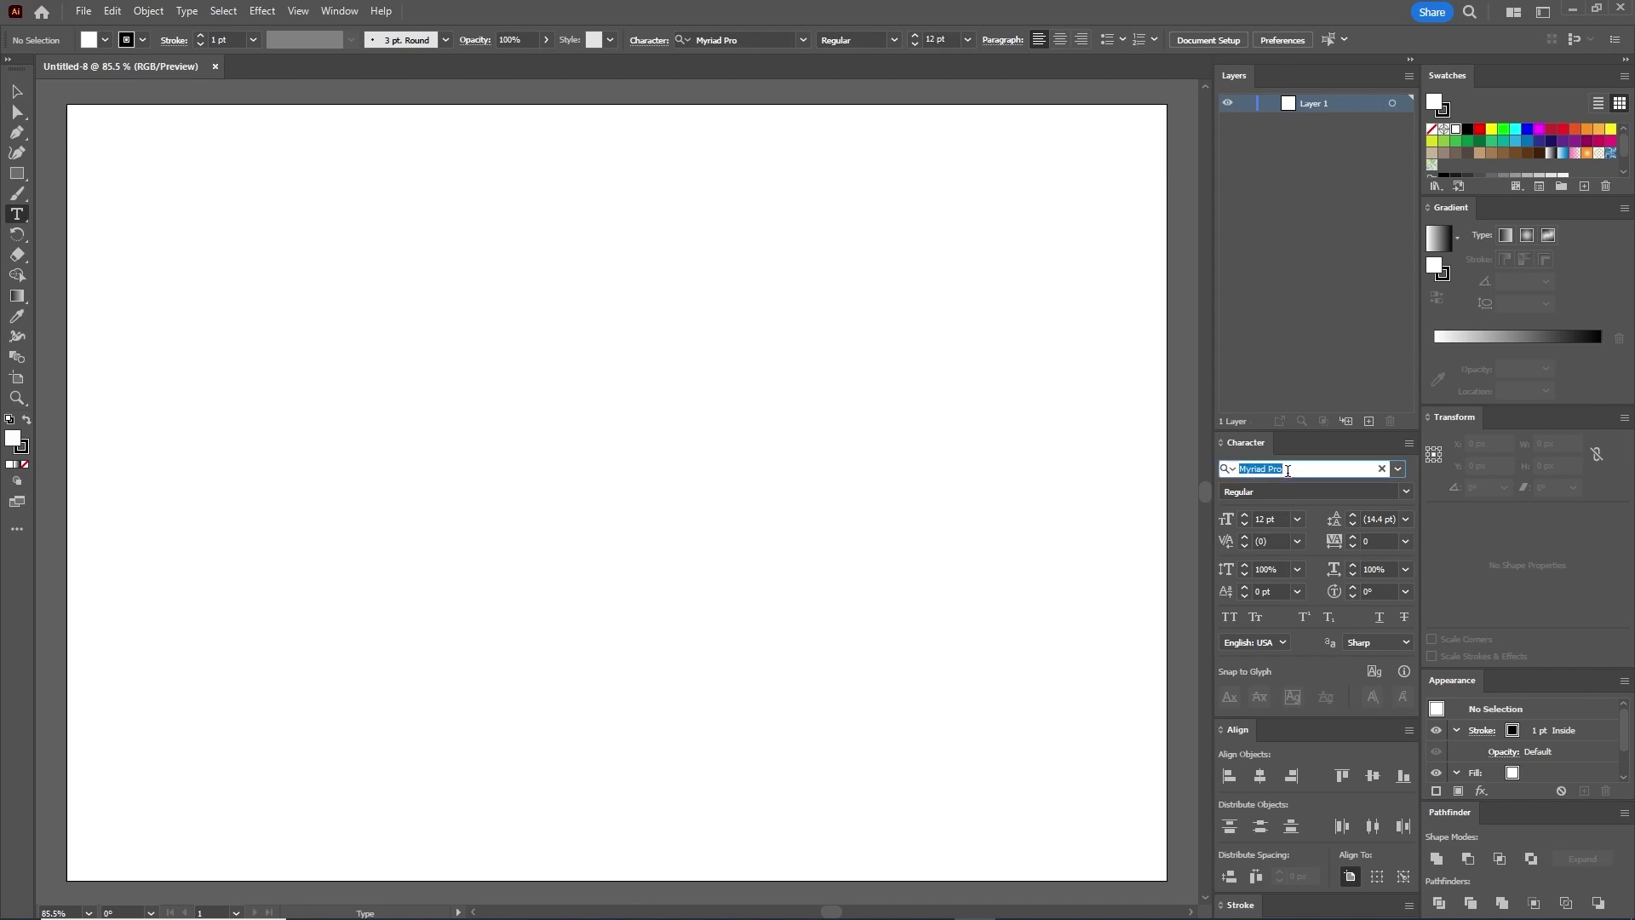
type("tos")
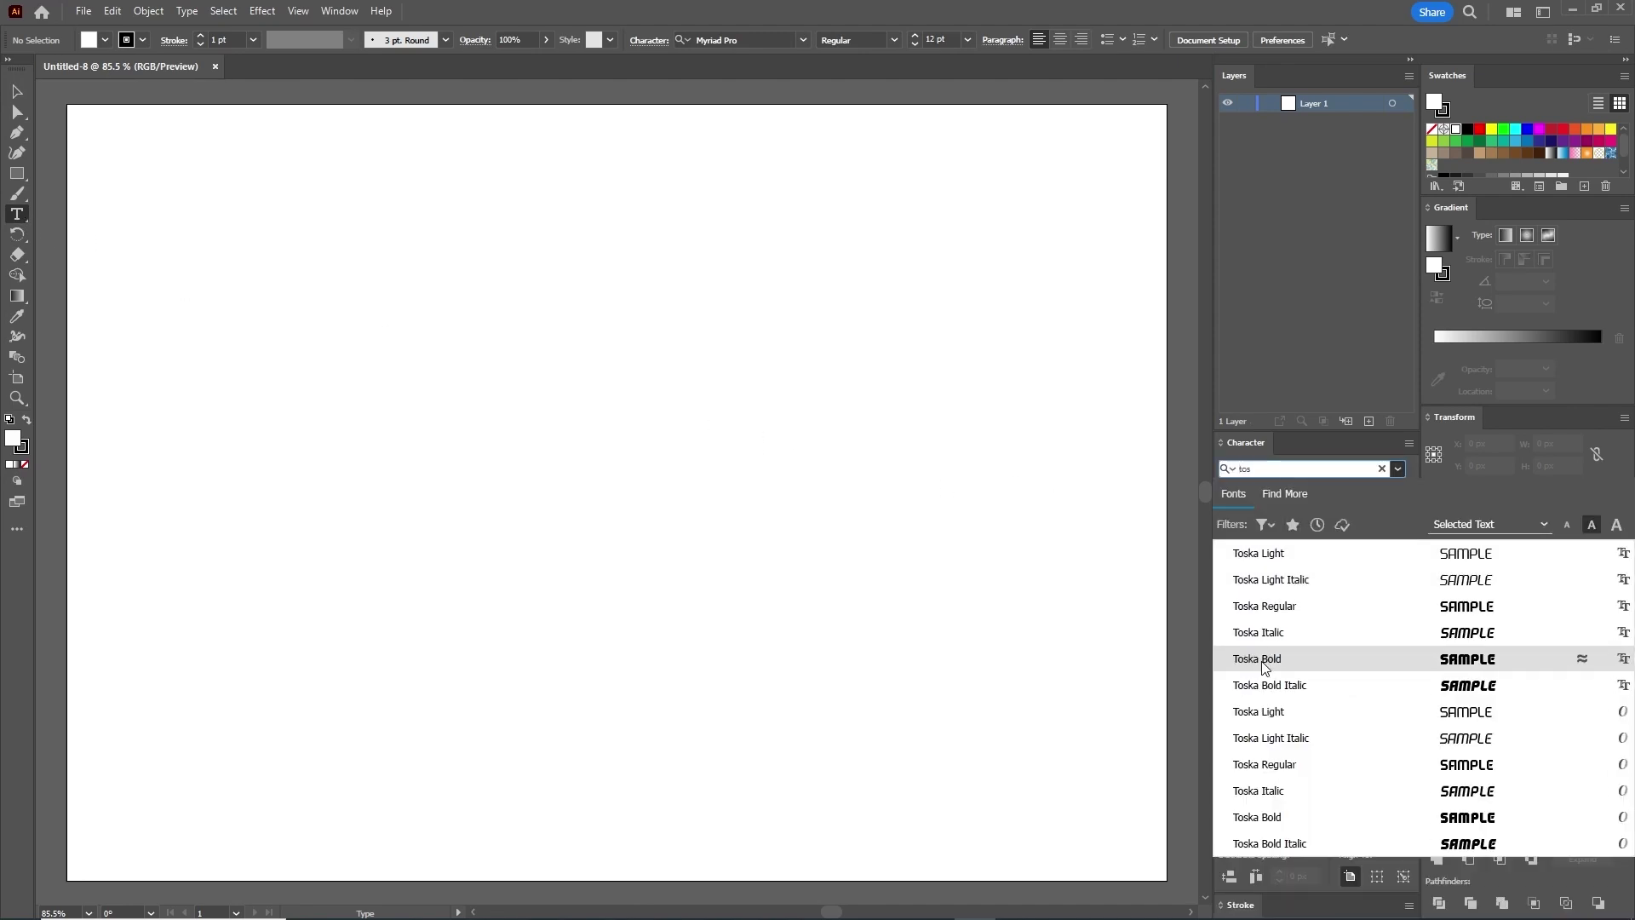
left_click(1264, 661)
double_click(1263, 519)
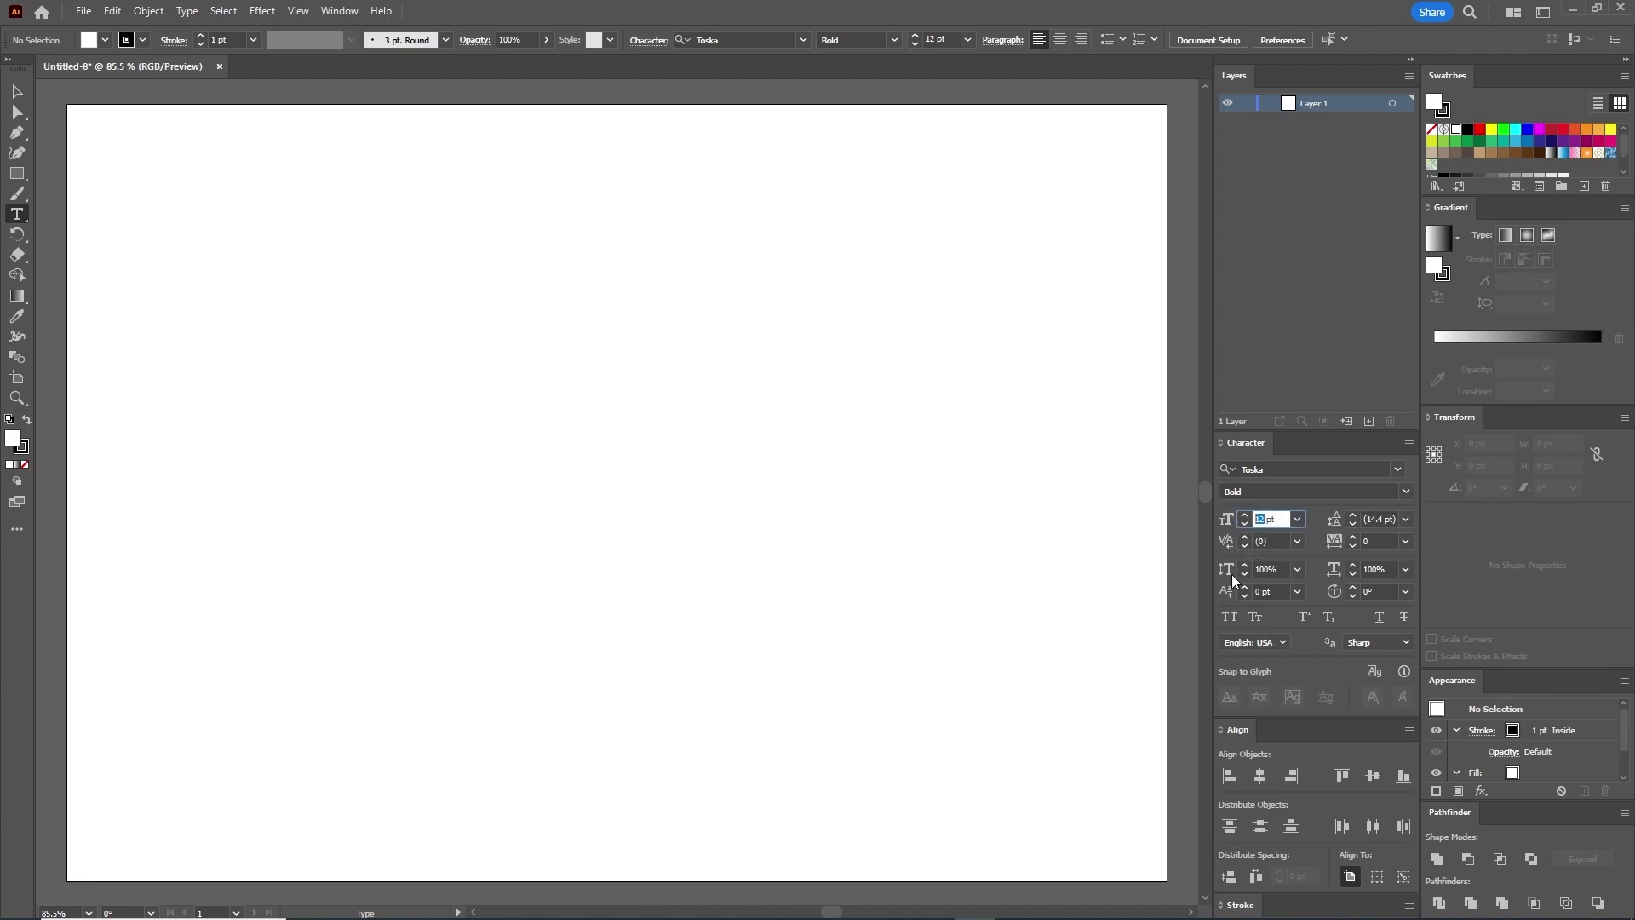
type("216")
key("Return")
Step: Add the text "BACK" in the upper half of the artboard and set its tracking to -50
left_click(256, 481)
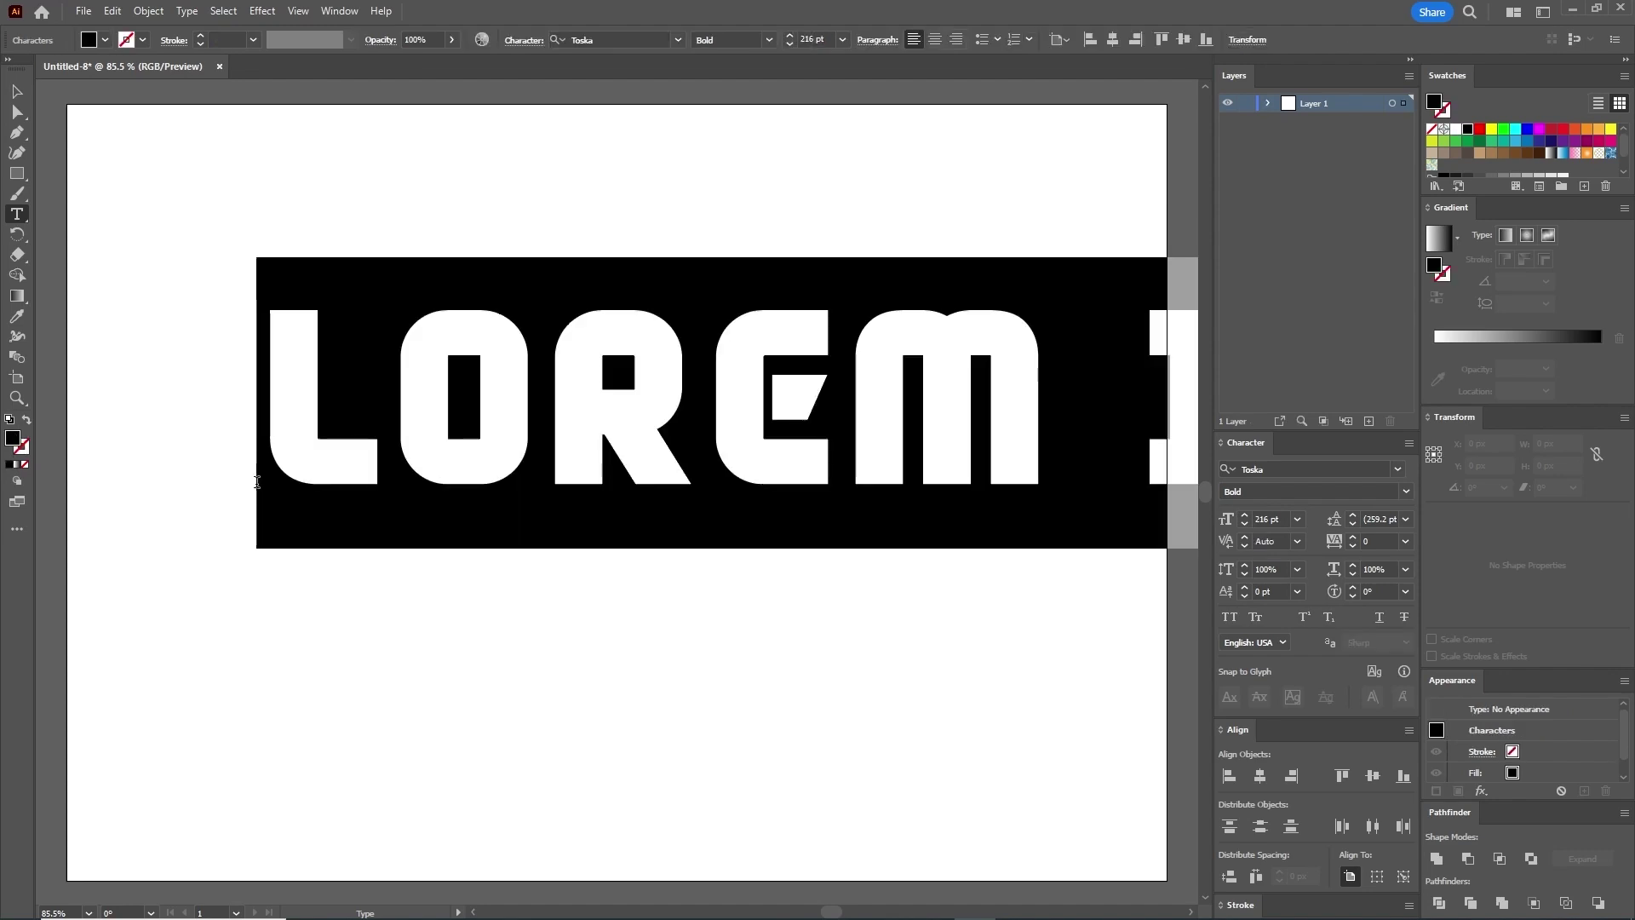
type("BA")
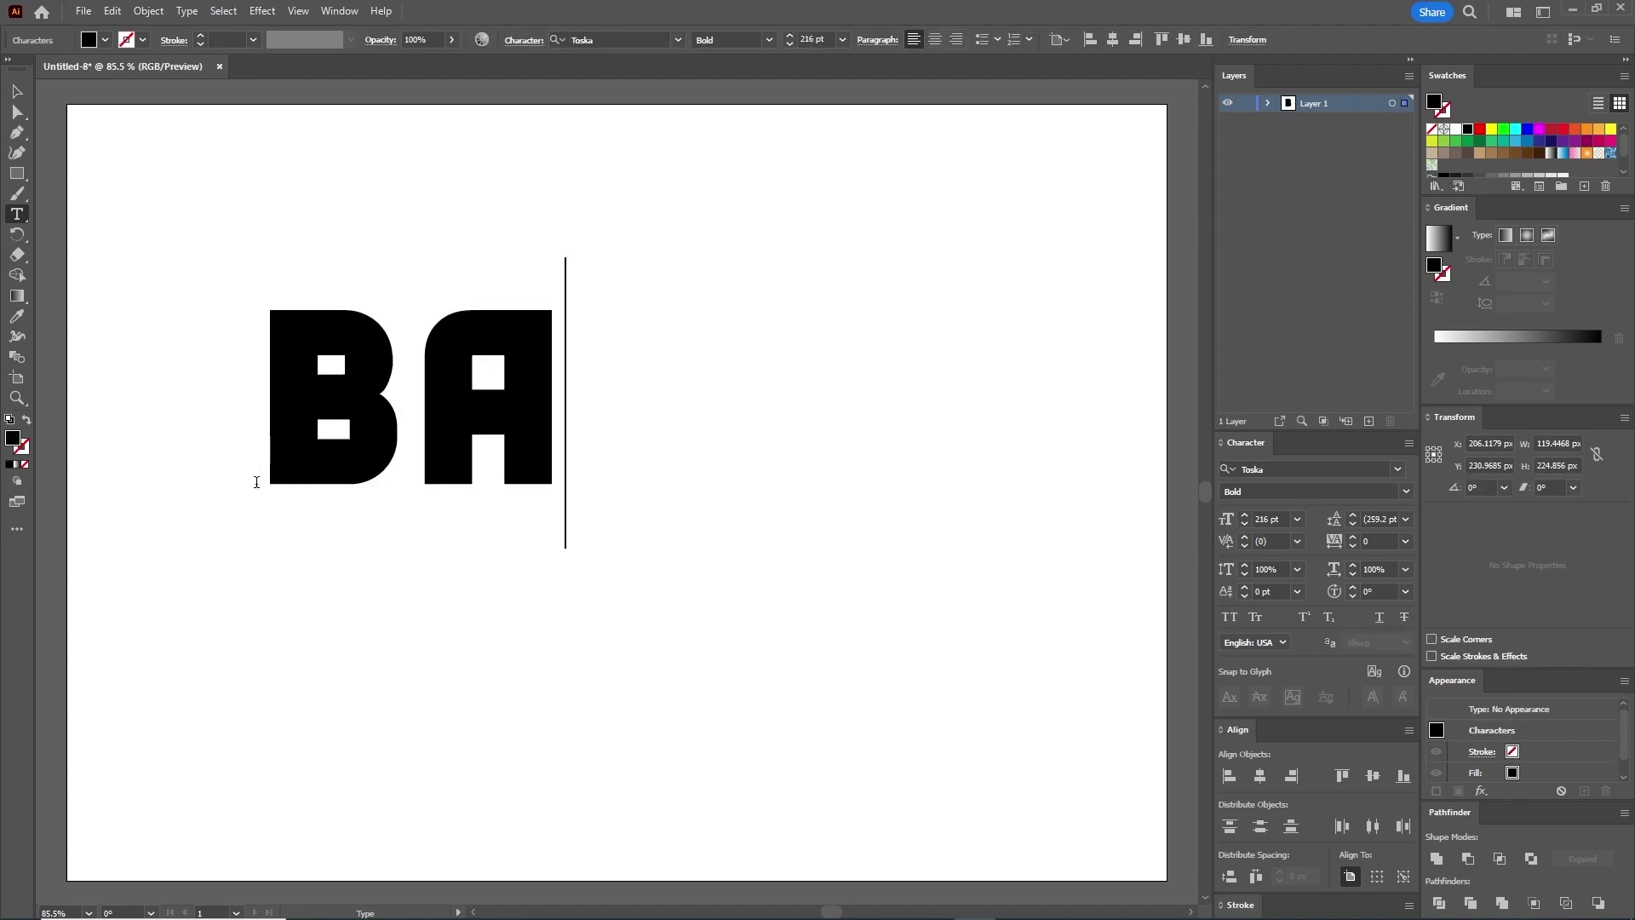
type("CK")
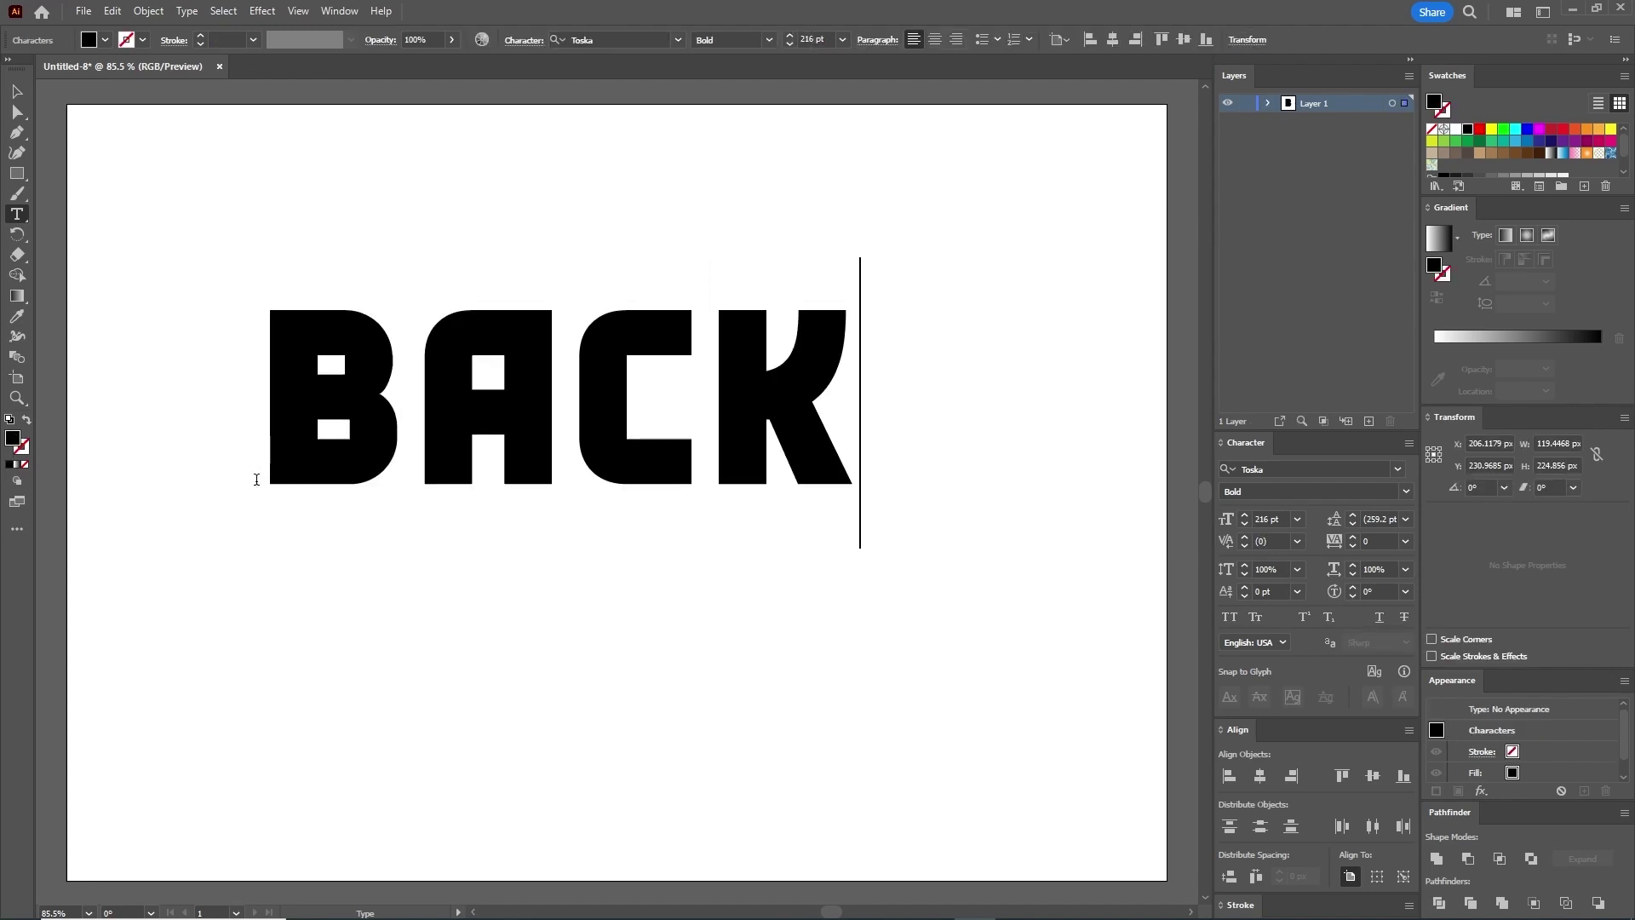
left_click(17, 91)
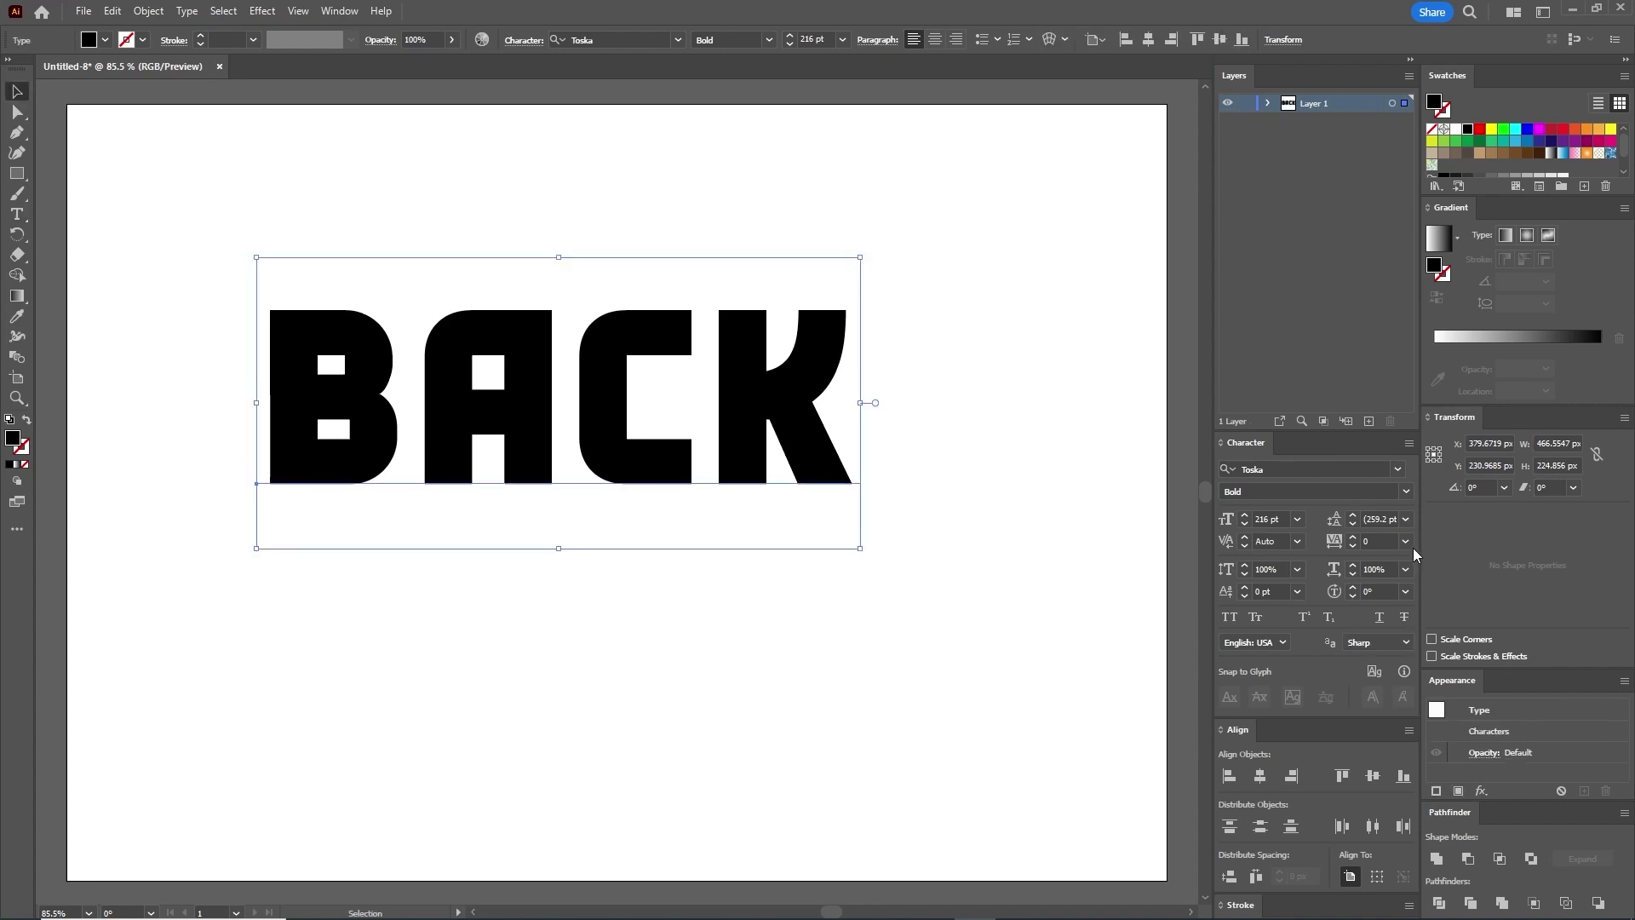
left_click(1407, 539)
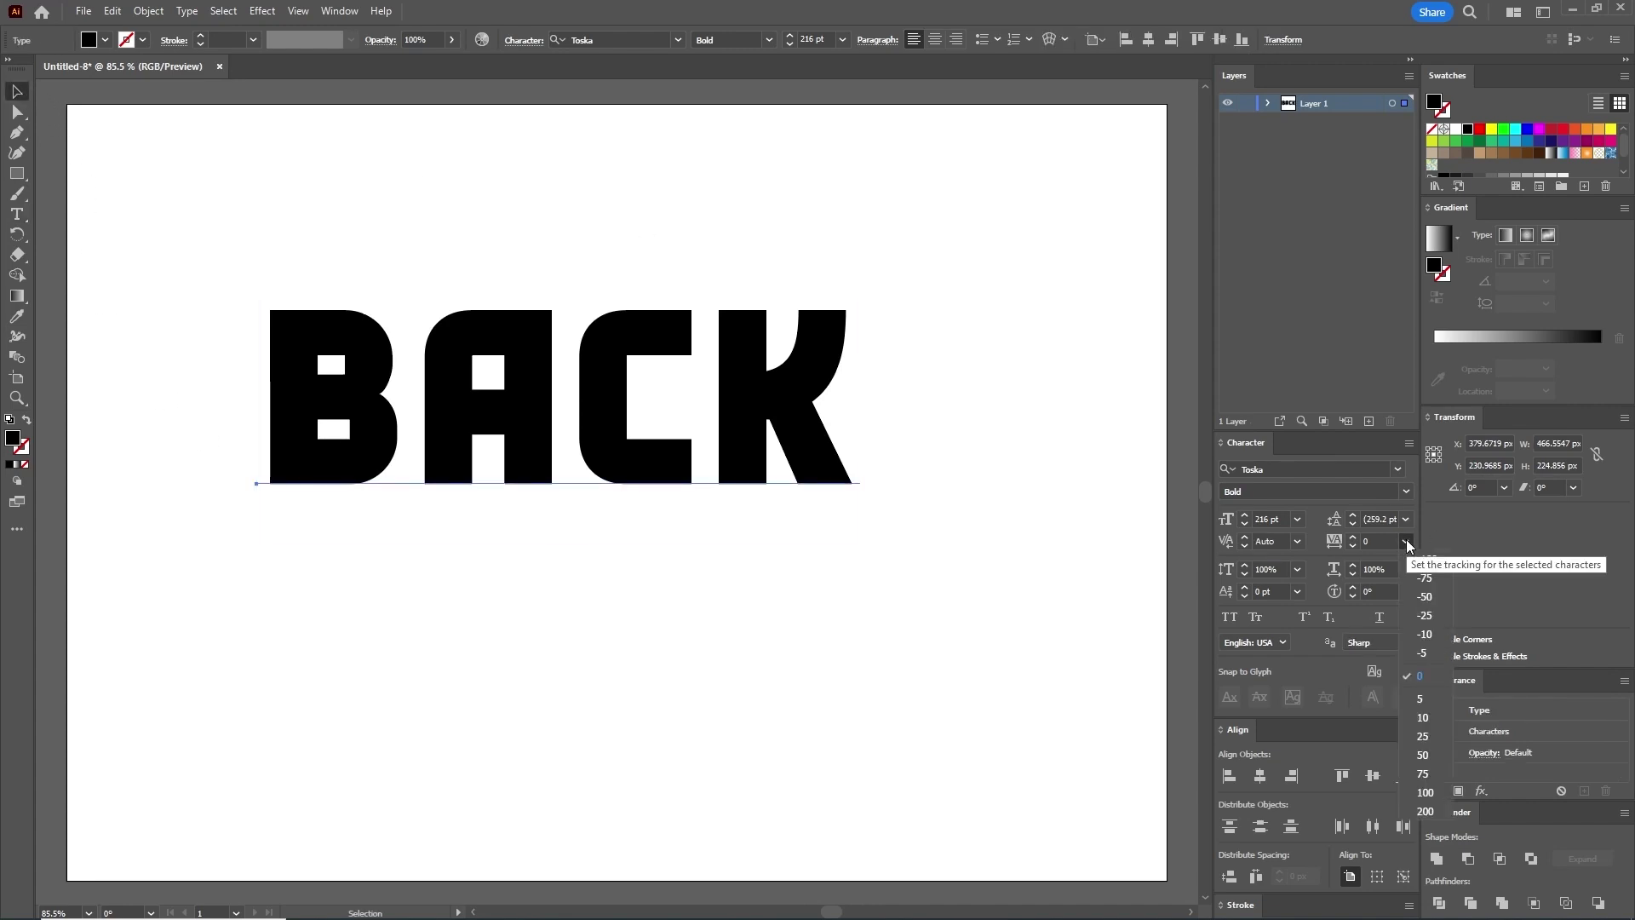
left_click(1391, 591)
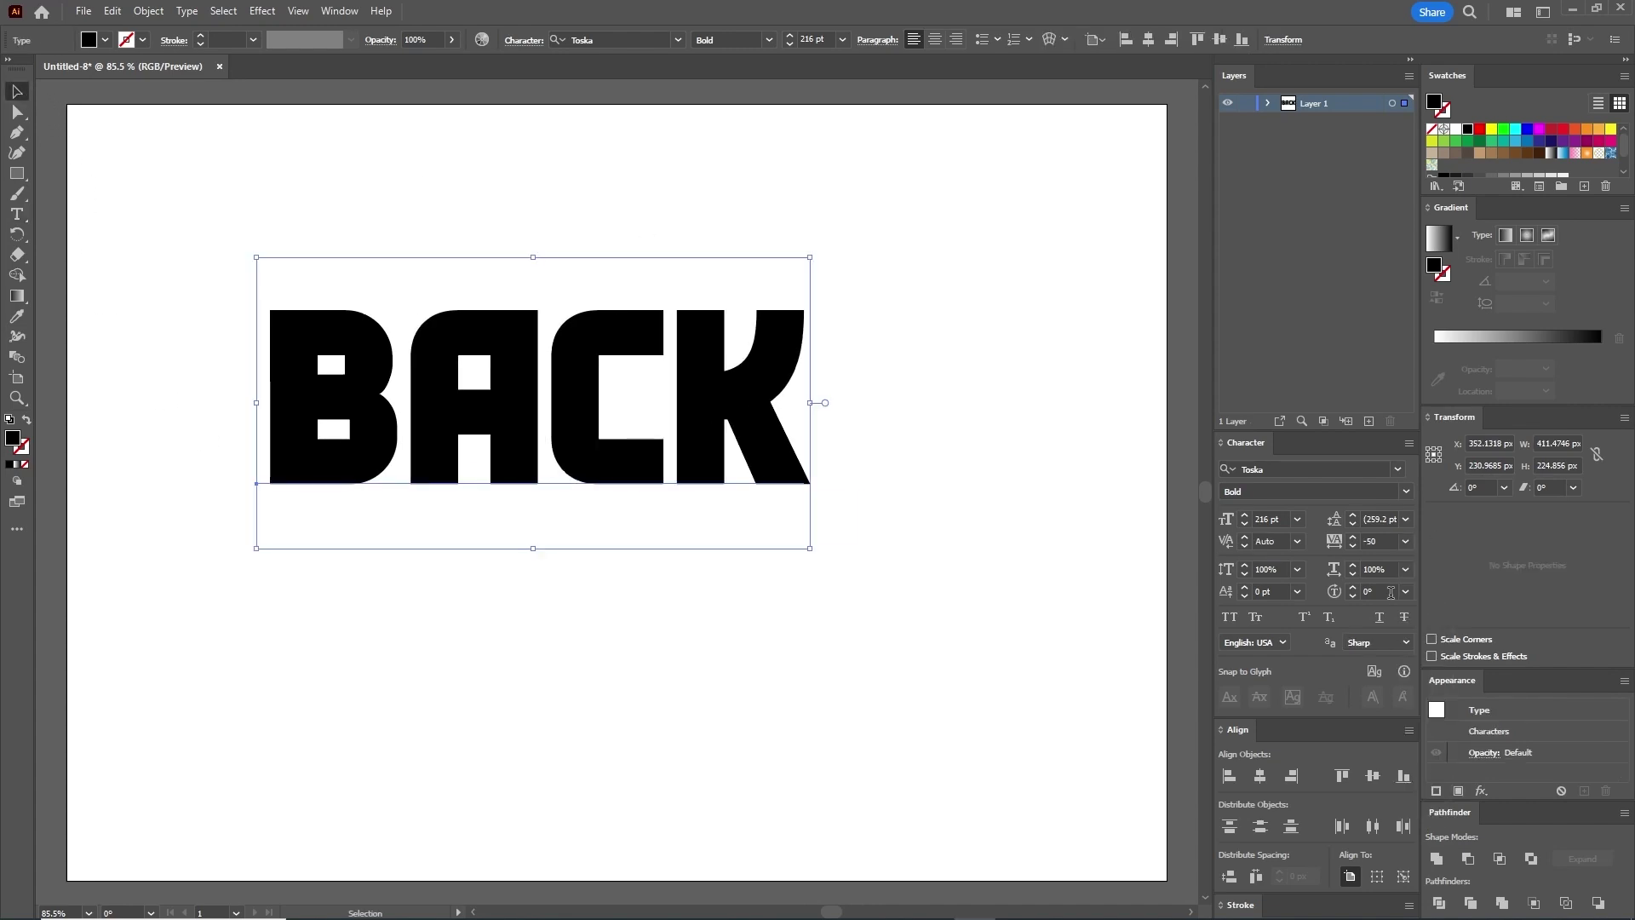
left_click(587, 576)
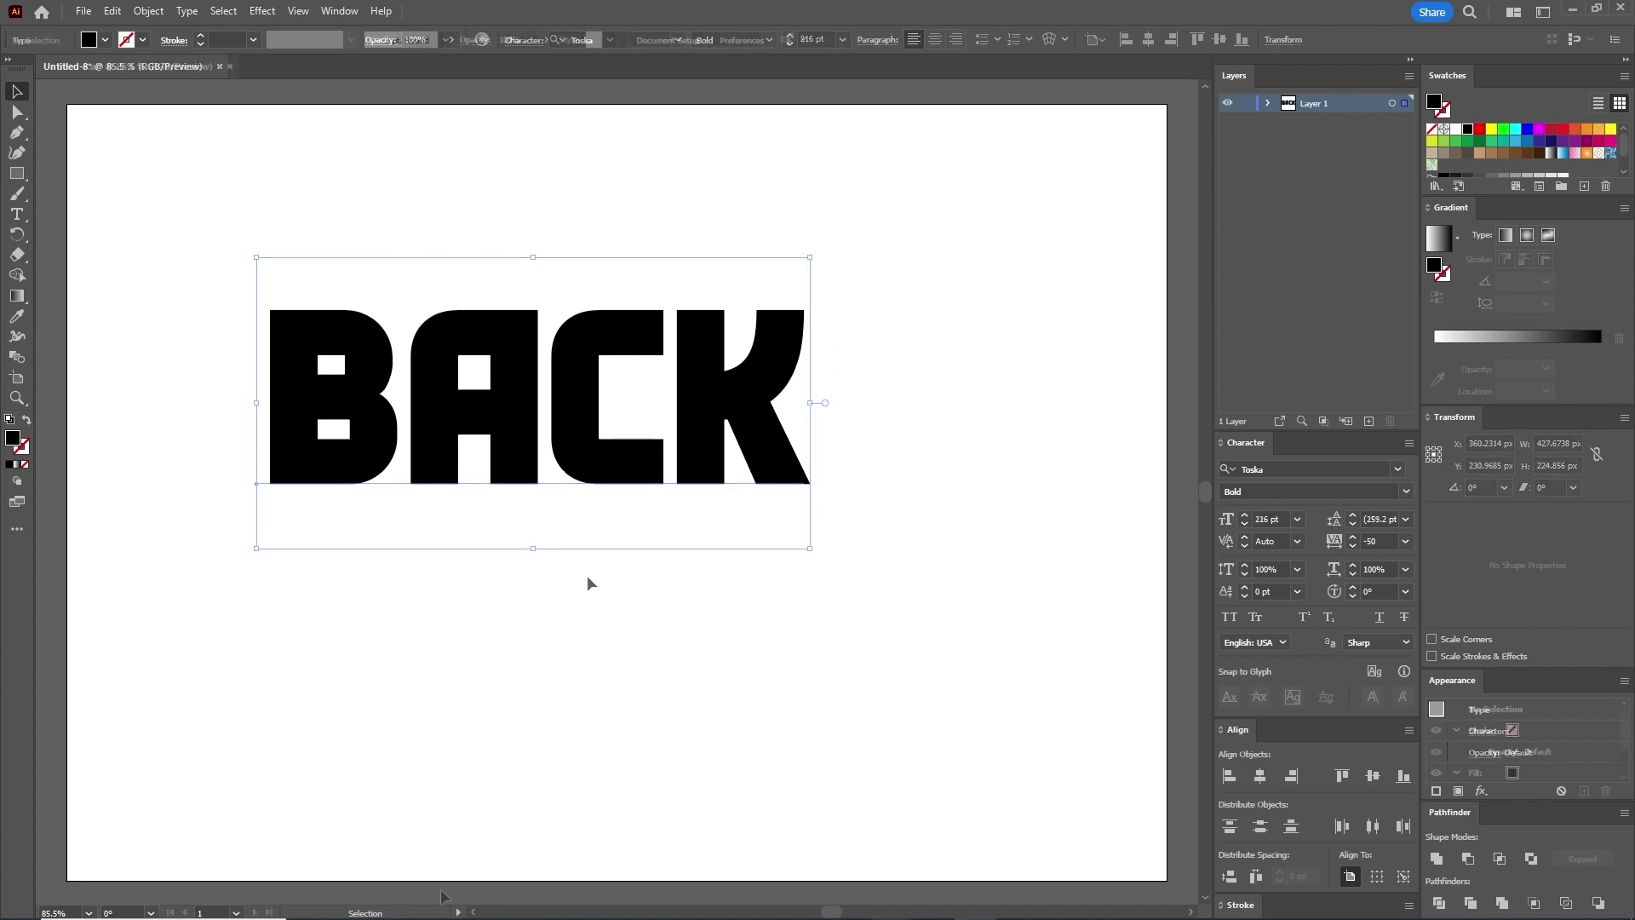
Step: Add a separate text object reading "TO" near the lower-left corner of the artboard
left_click(17, 214)
left_click(255, 776)
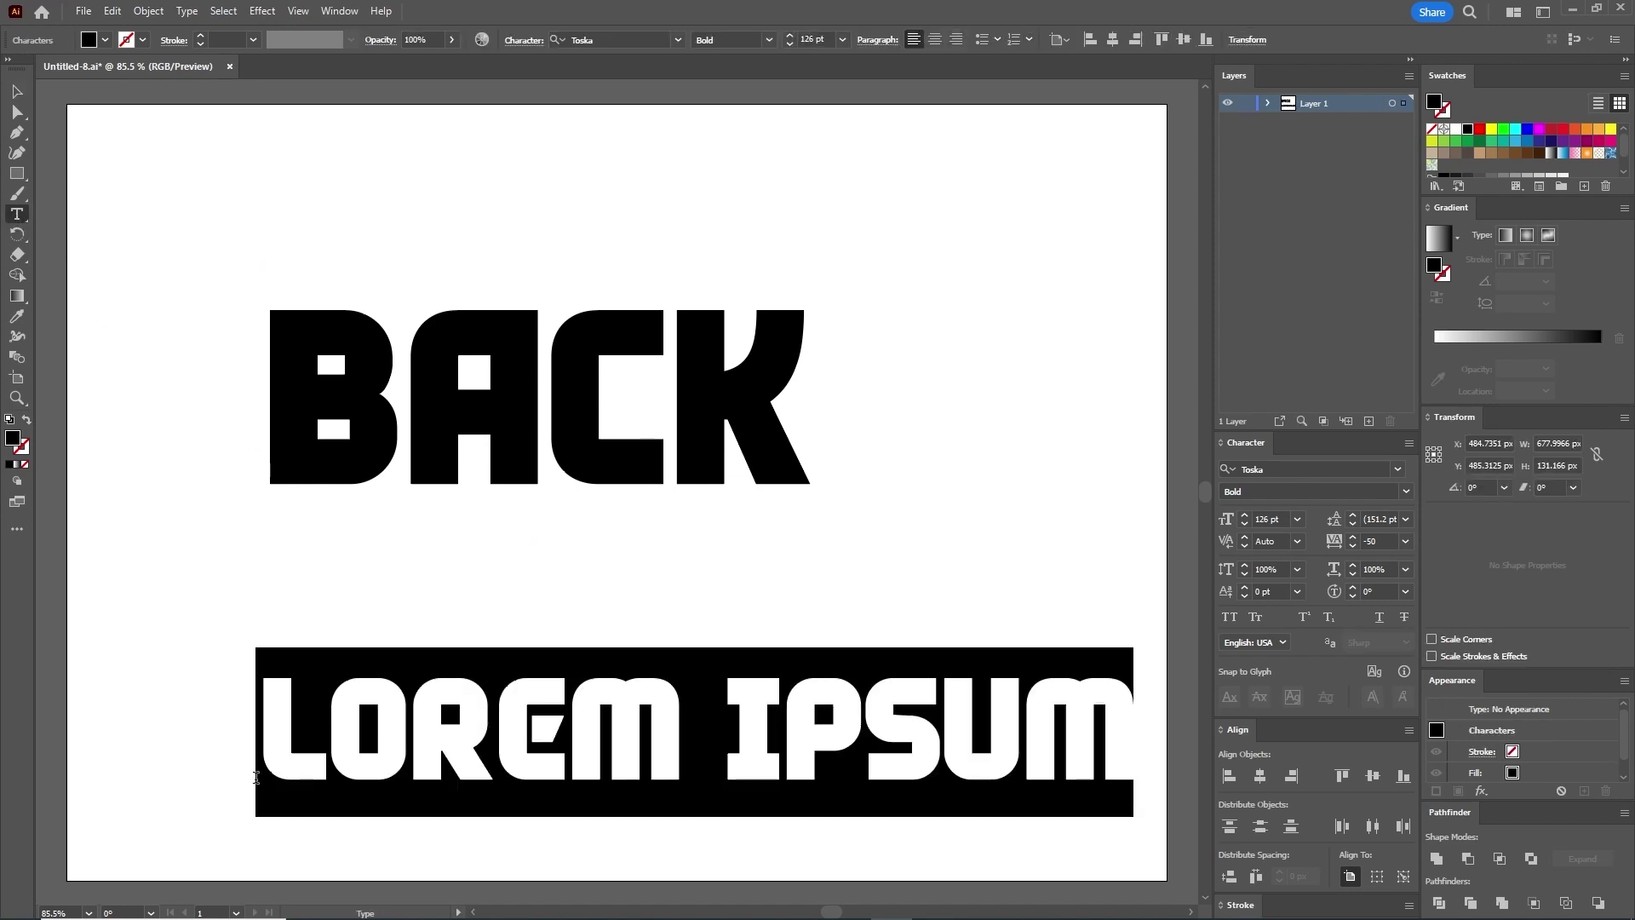
type("TO")
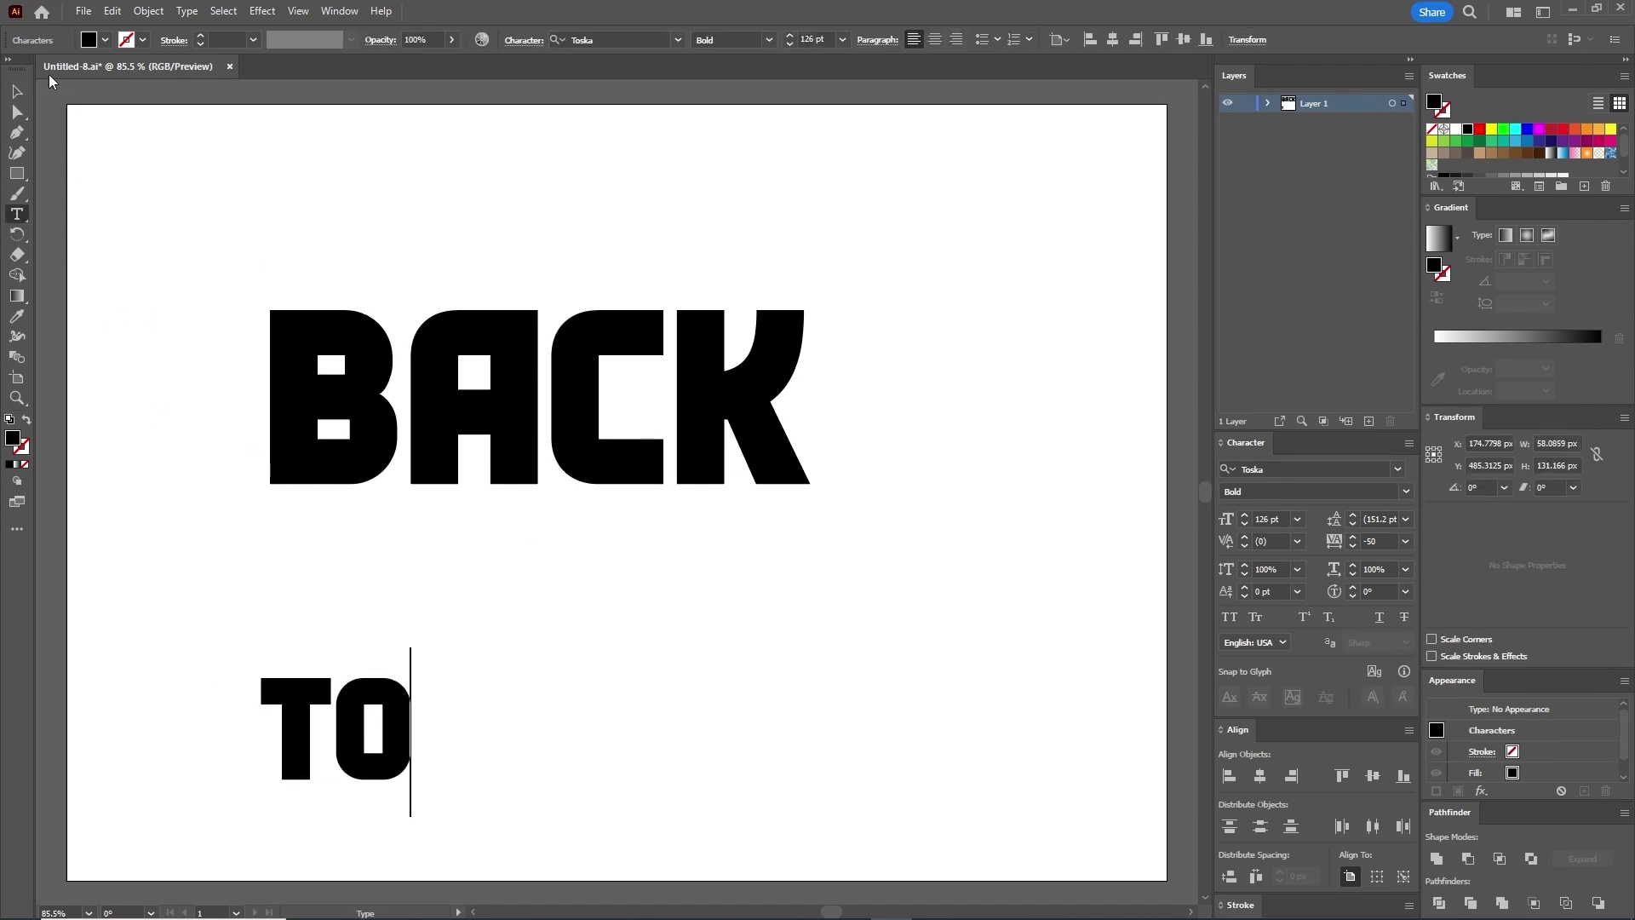
left_click(18, 93)
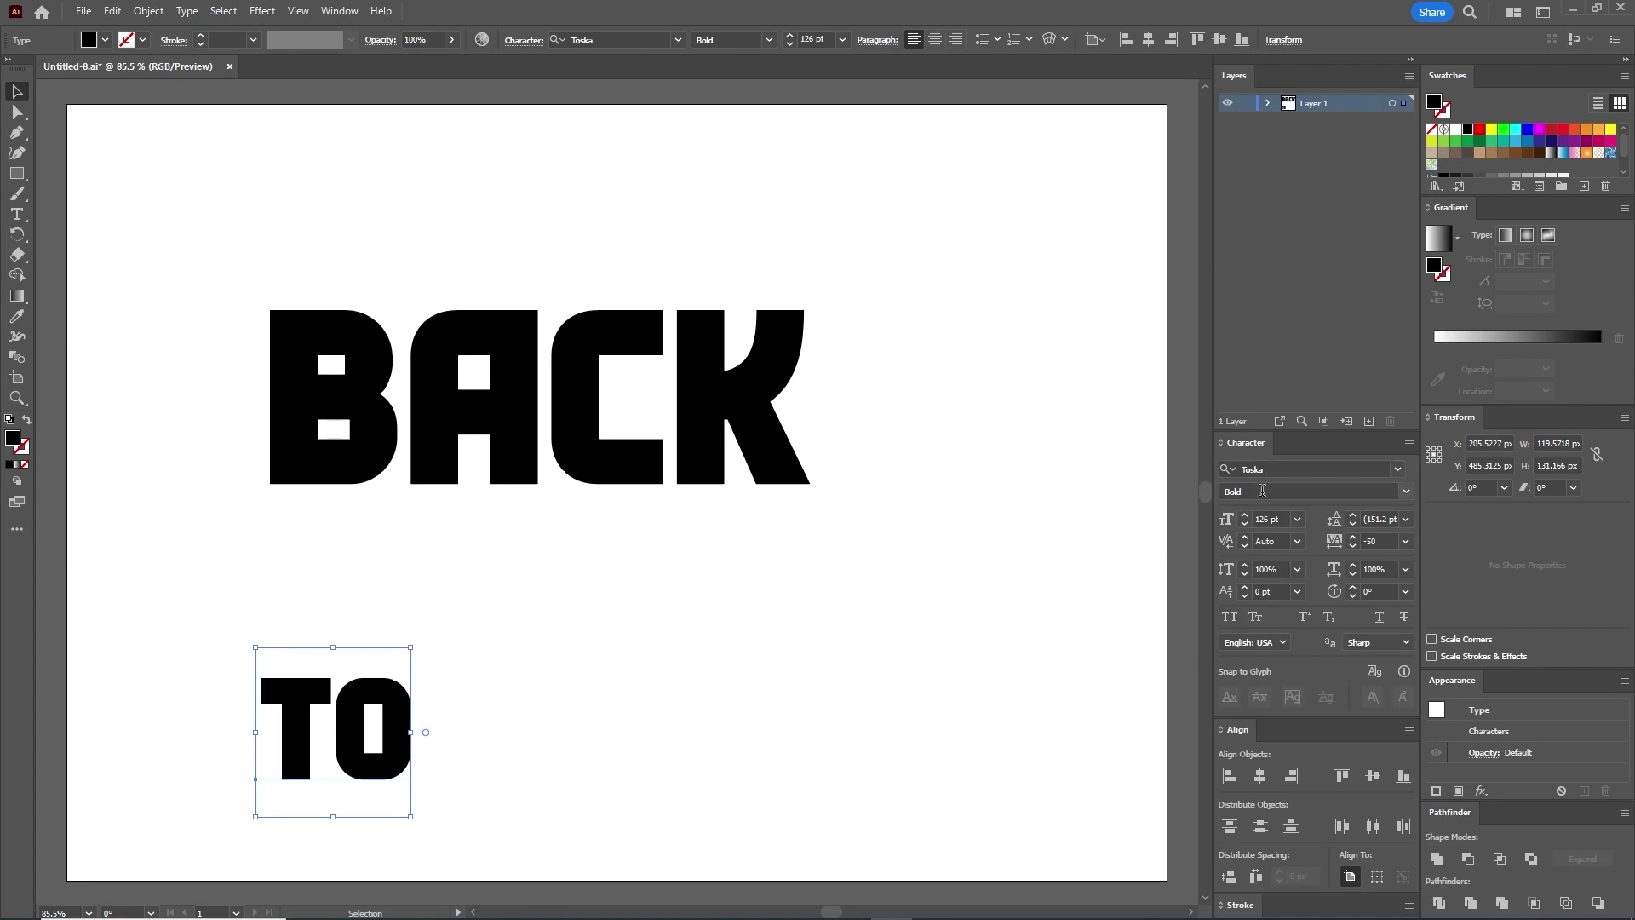
Step: Format "TO" at 80 pt with 125% horizontal scale and move it directly beneath the B of "BACK"
double_click(1270, 518)
type("80pt")
key("Return")
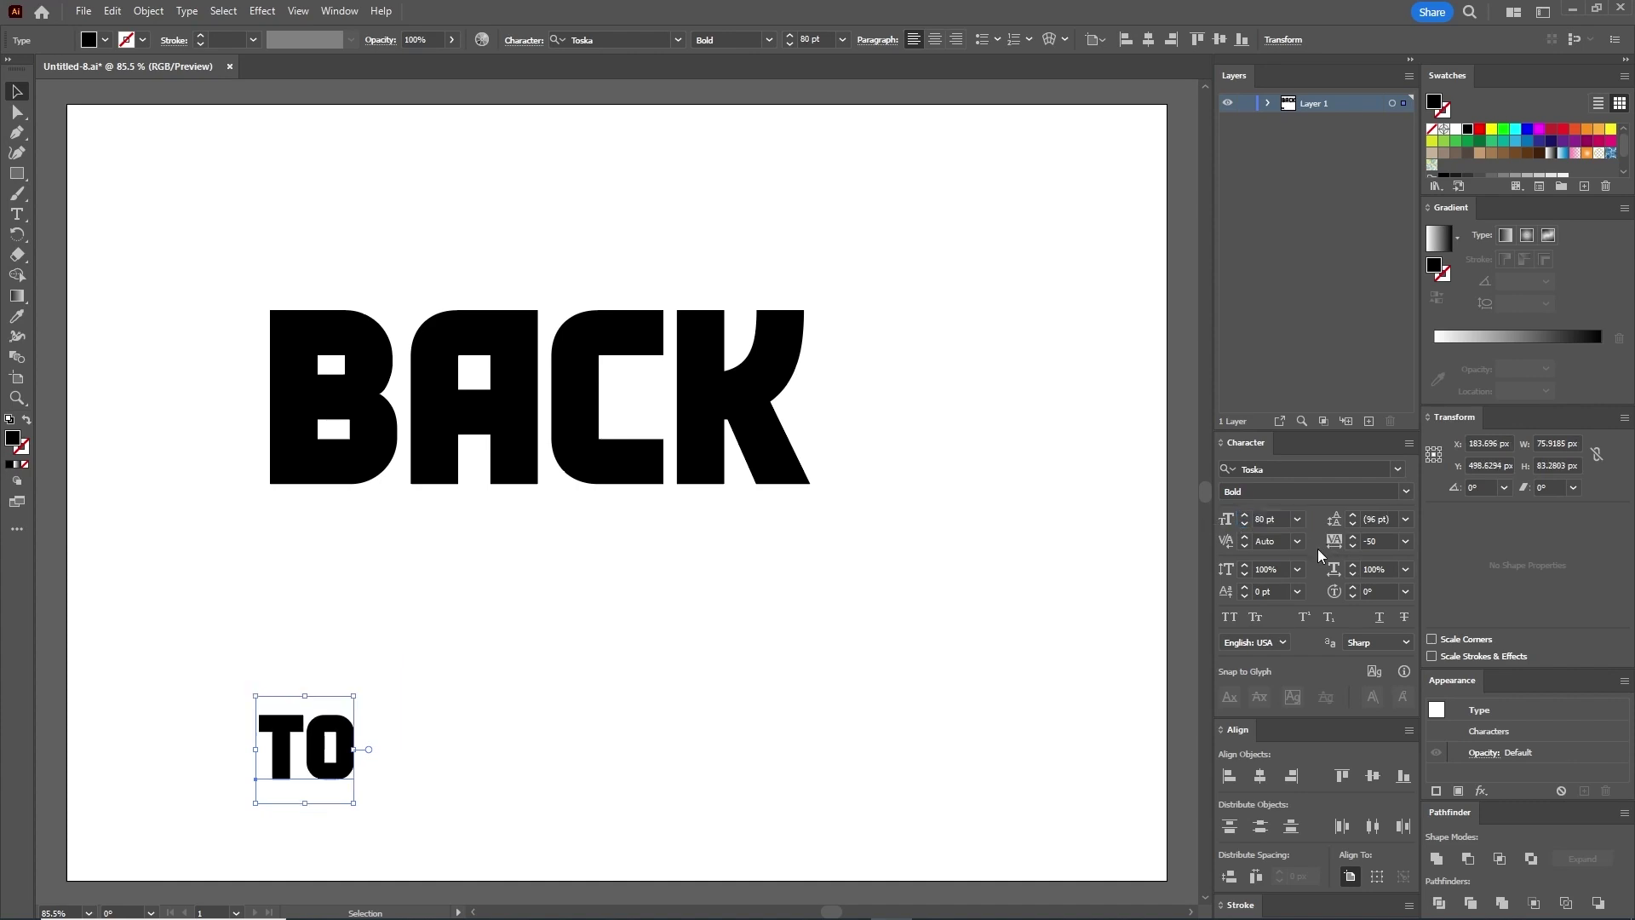
left_click(1406, 569)
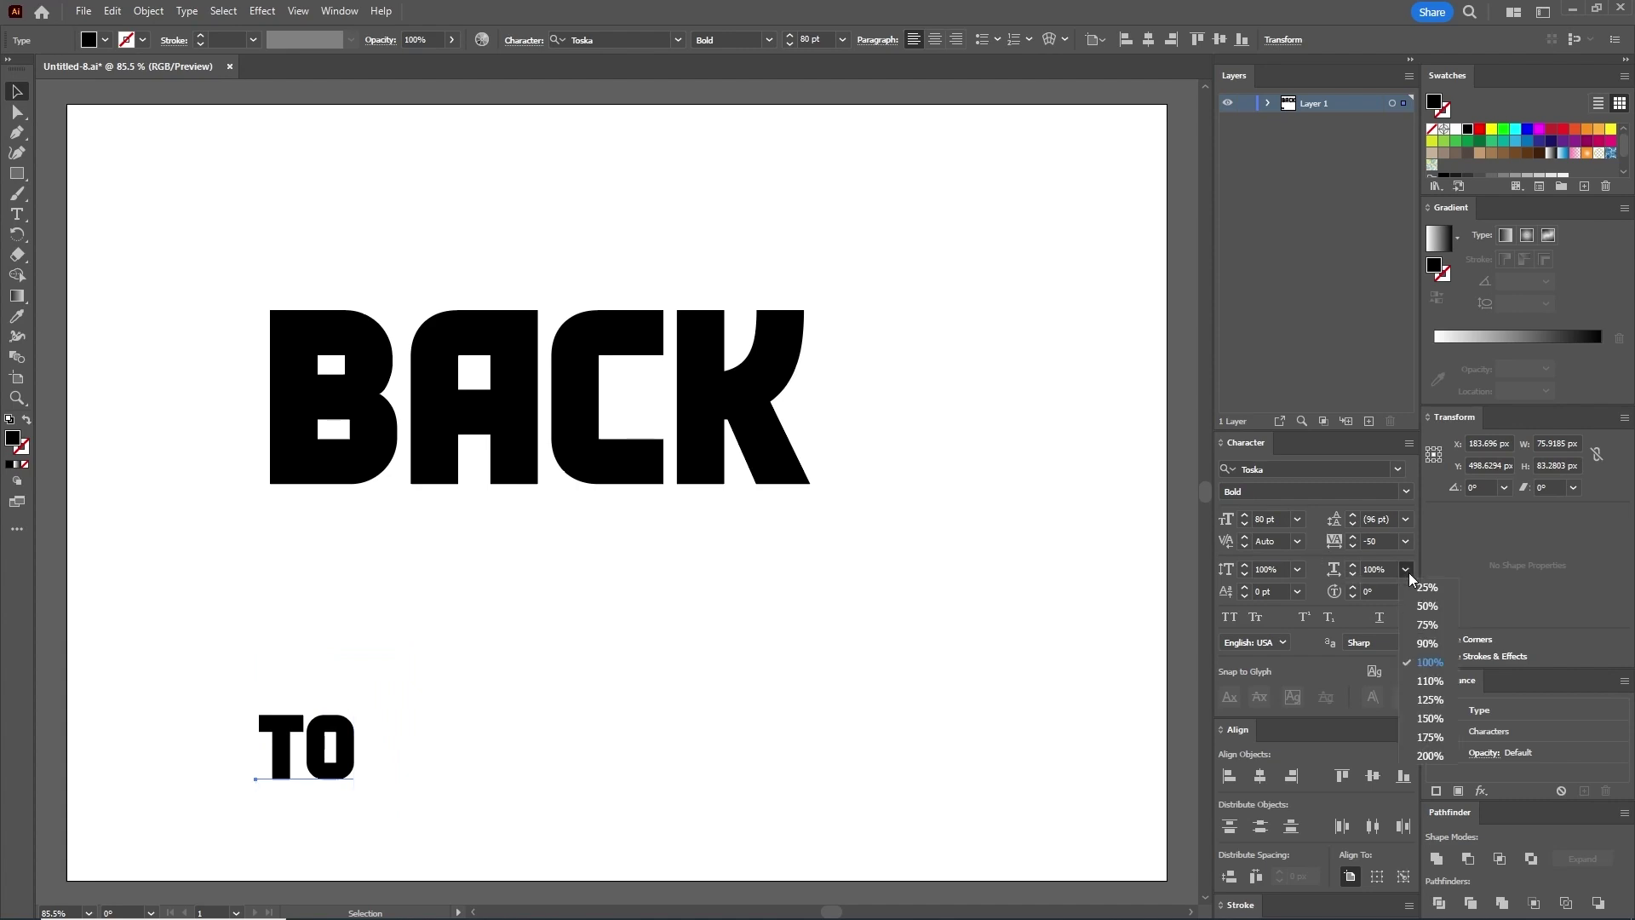
left_click(1431, 701)
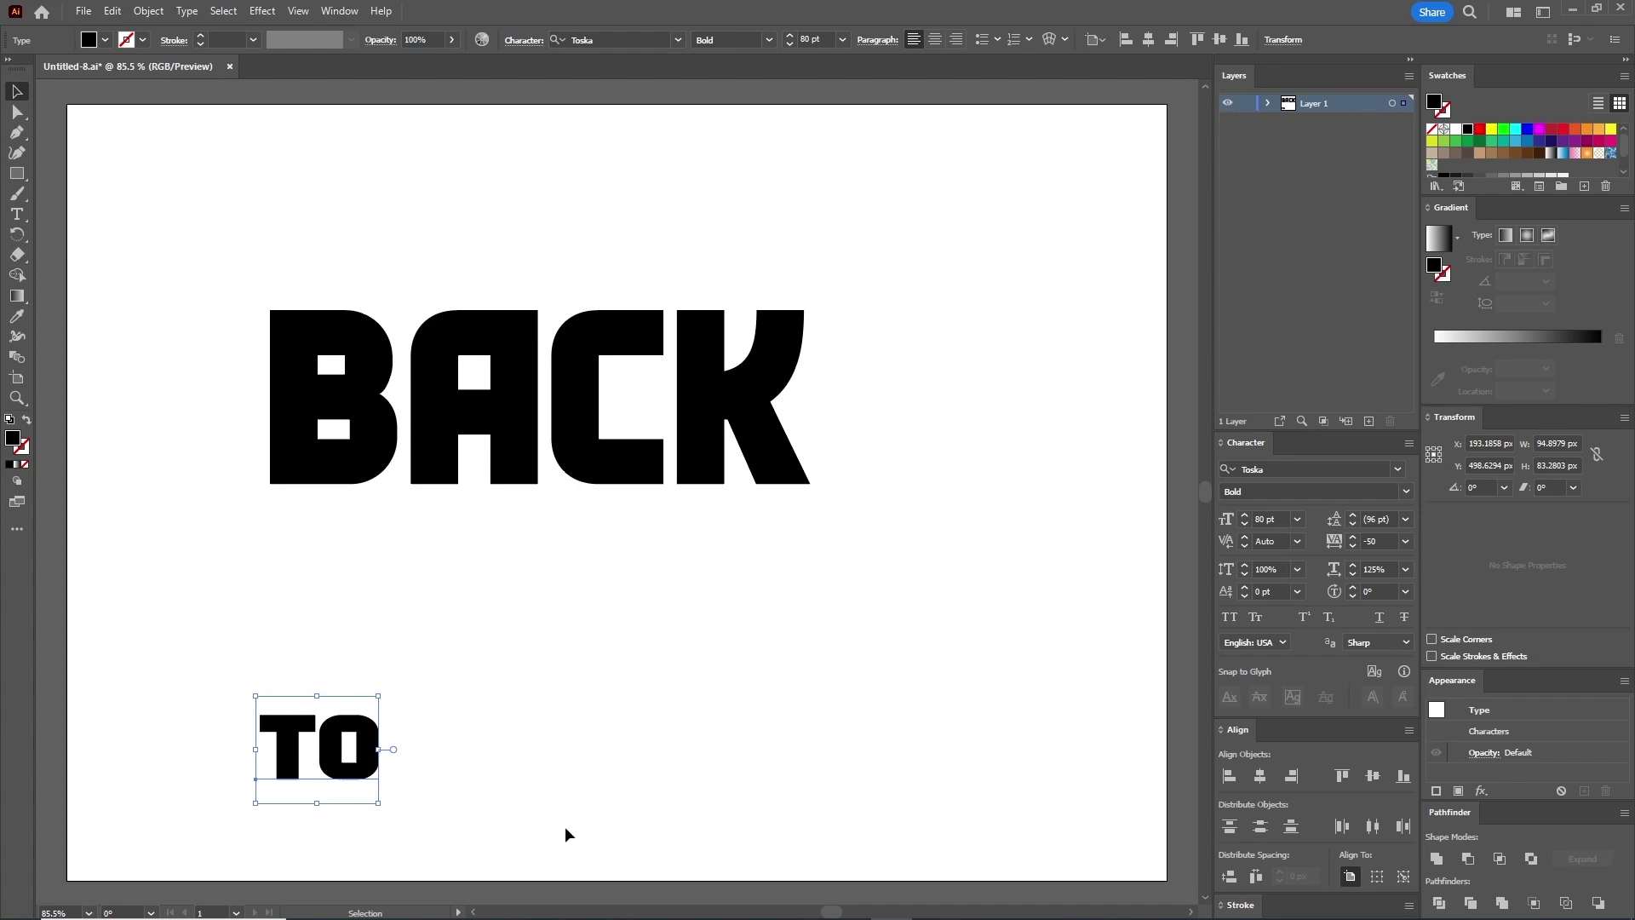
left_click_drag(357, 773, 378, 560)
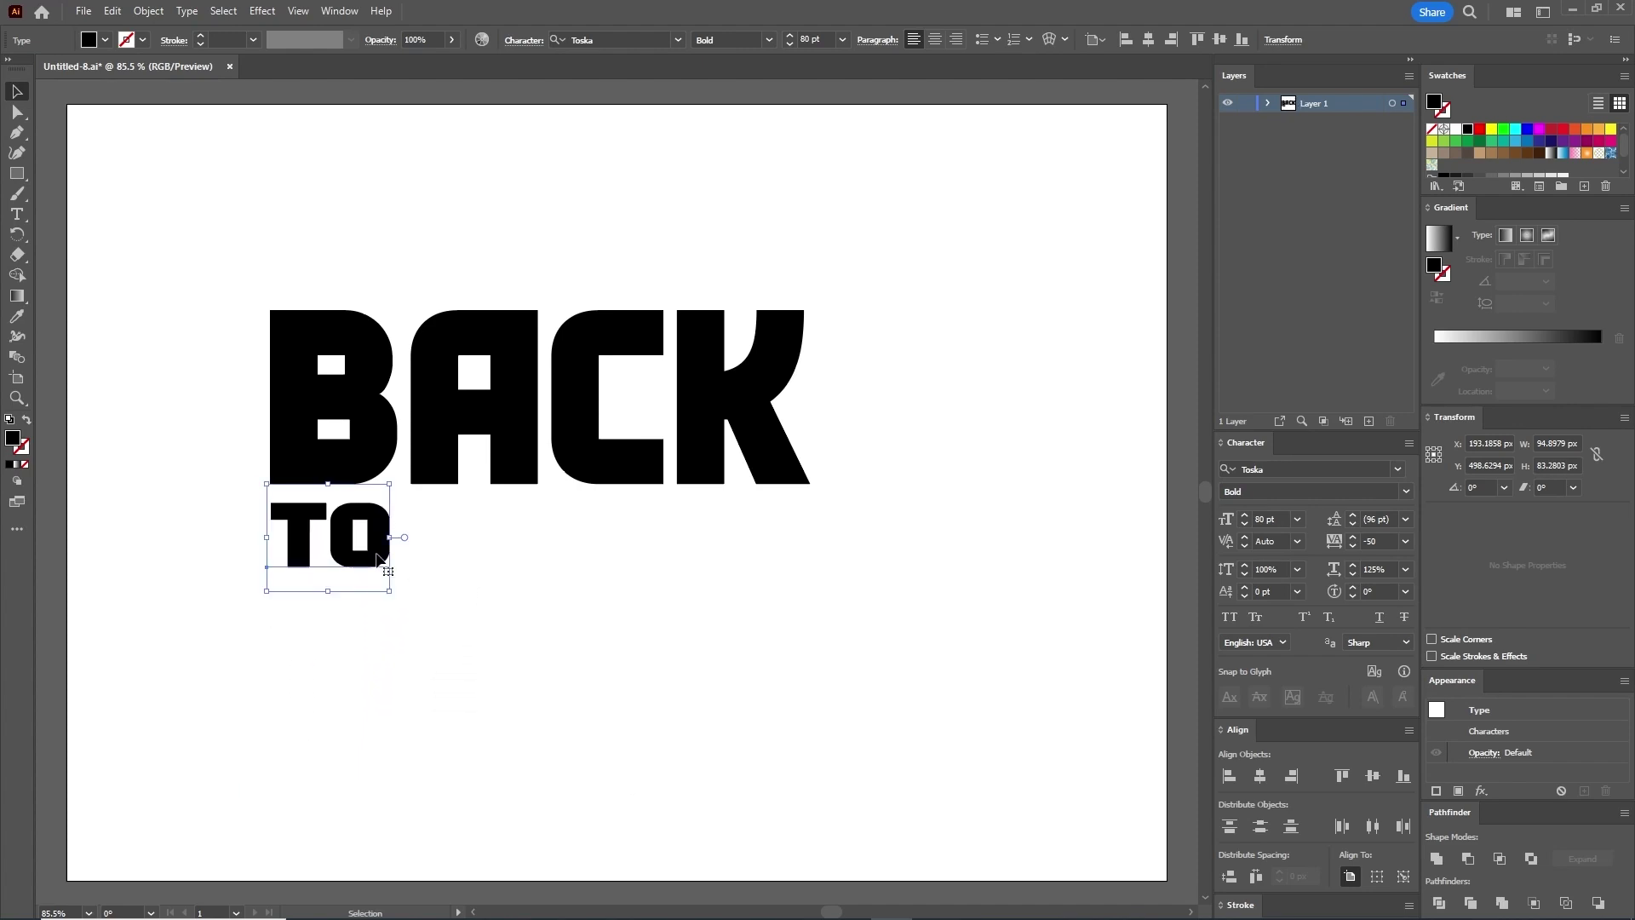
left_click(418, 831)
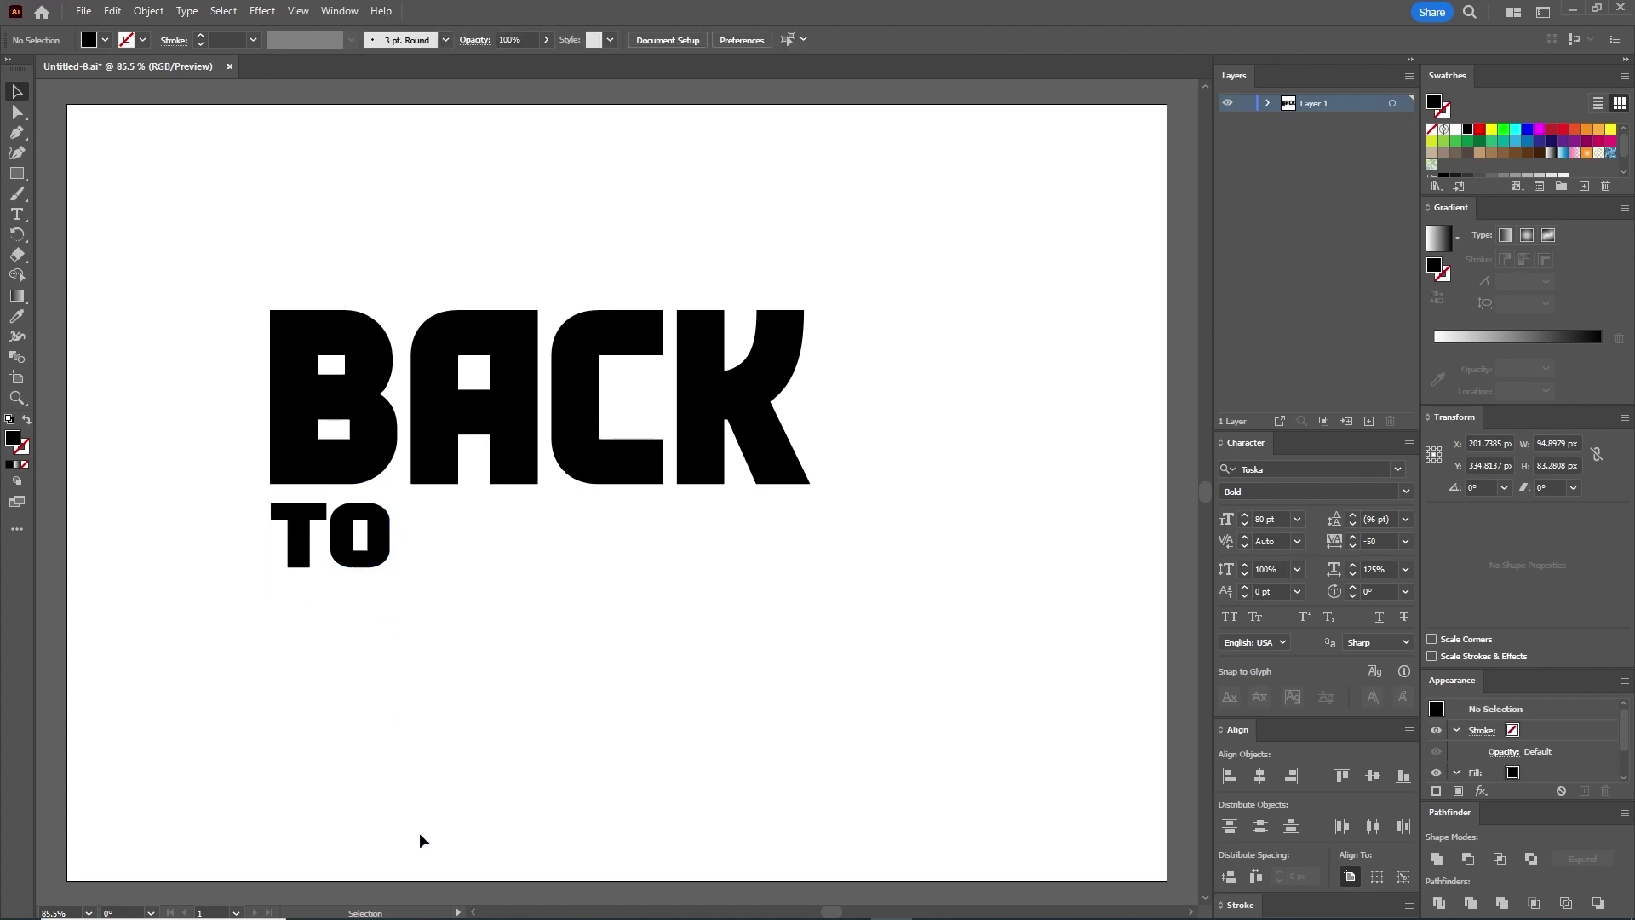
Step: Add a separate text object reading "THE" in the lower part of the artboard, below "TO"
left_click(16, 214)
left_click(429, 760)
type("T")
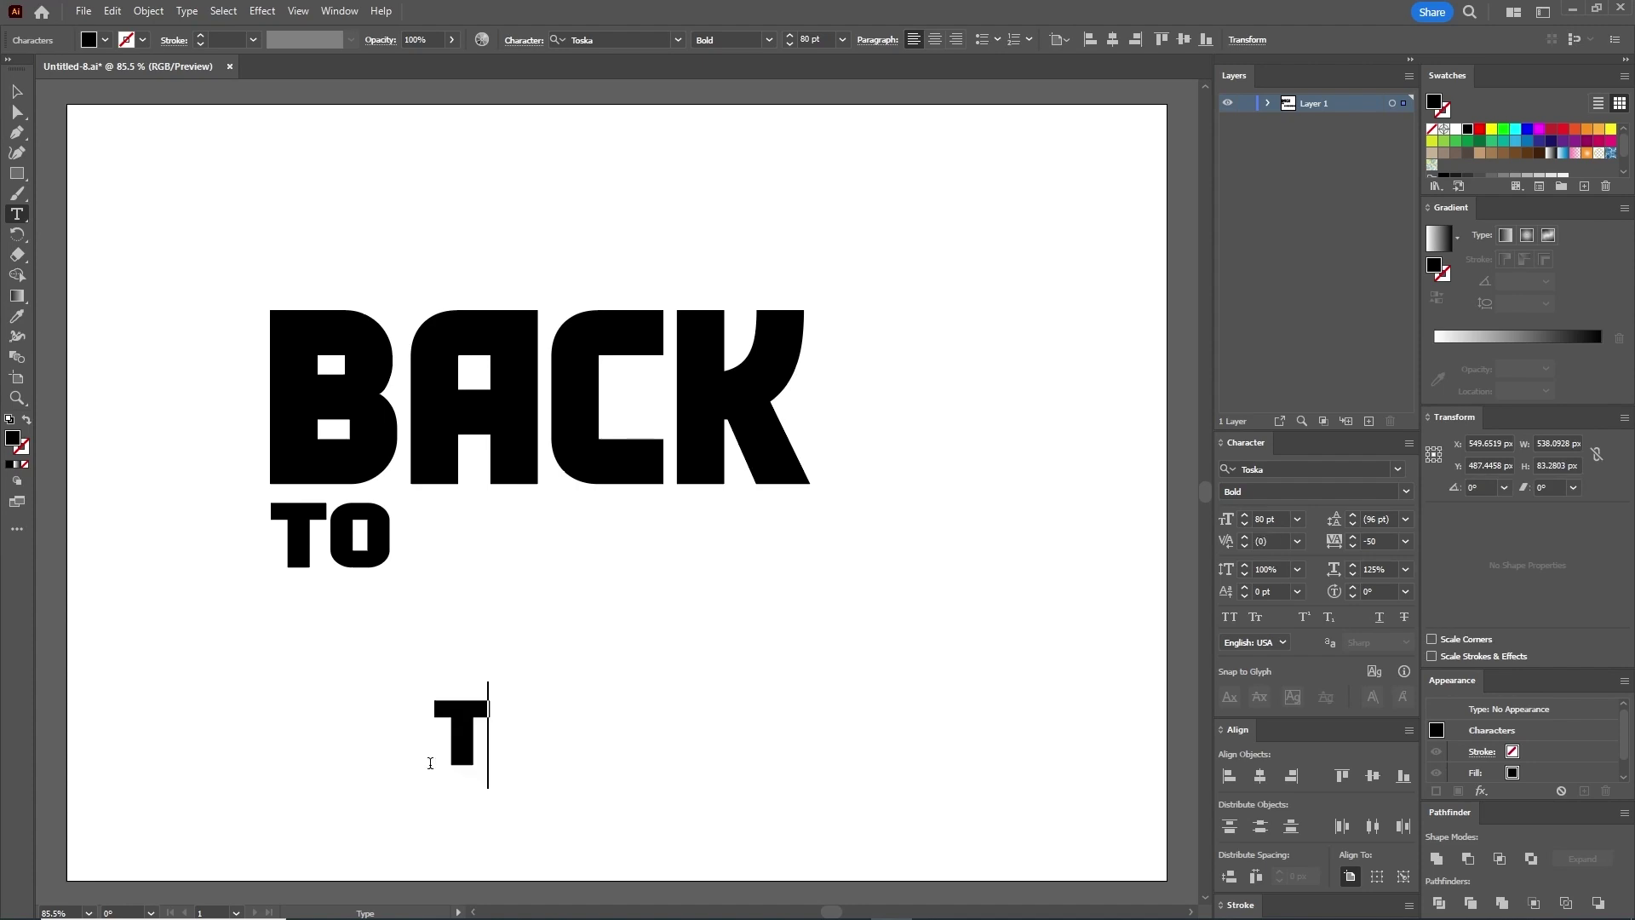
type("HE")
left_click(17, 91)
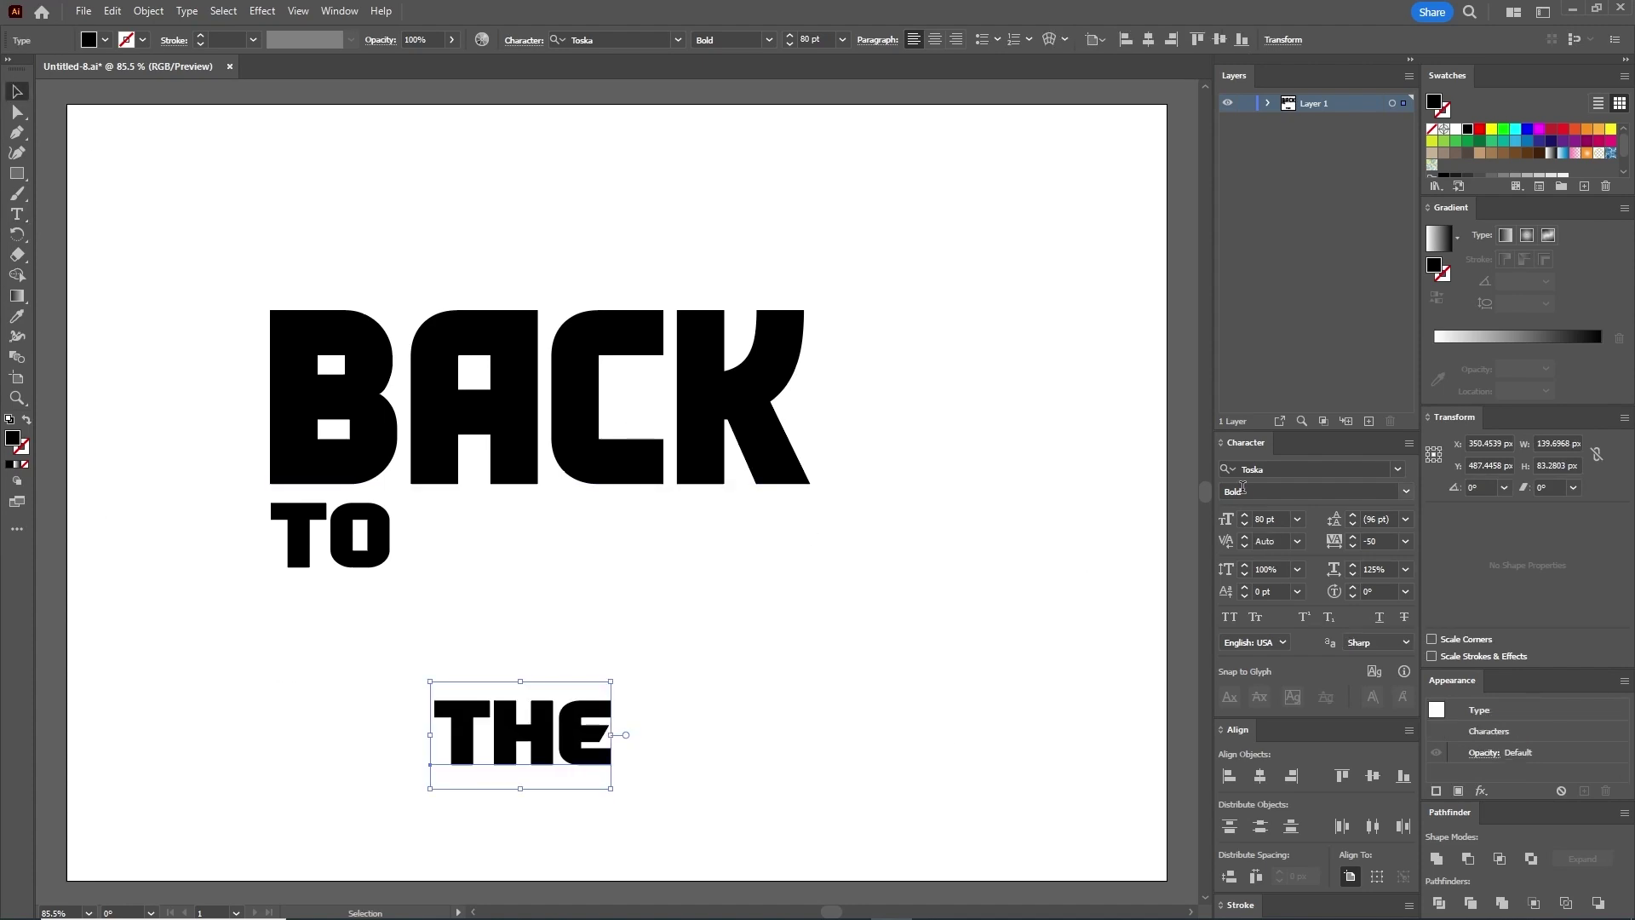
Step: Change "THE" to the Regular font style and set its size to 72 pt
left_click(1406, 491)
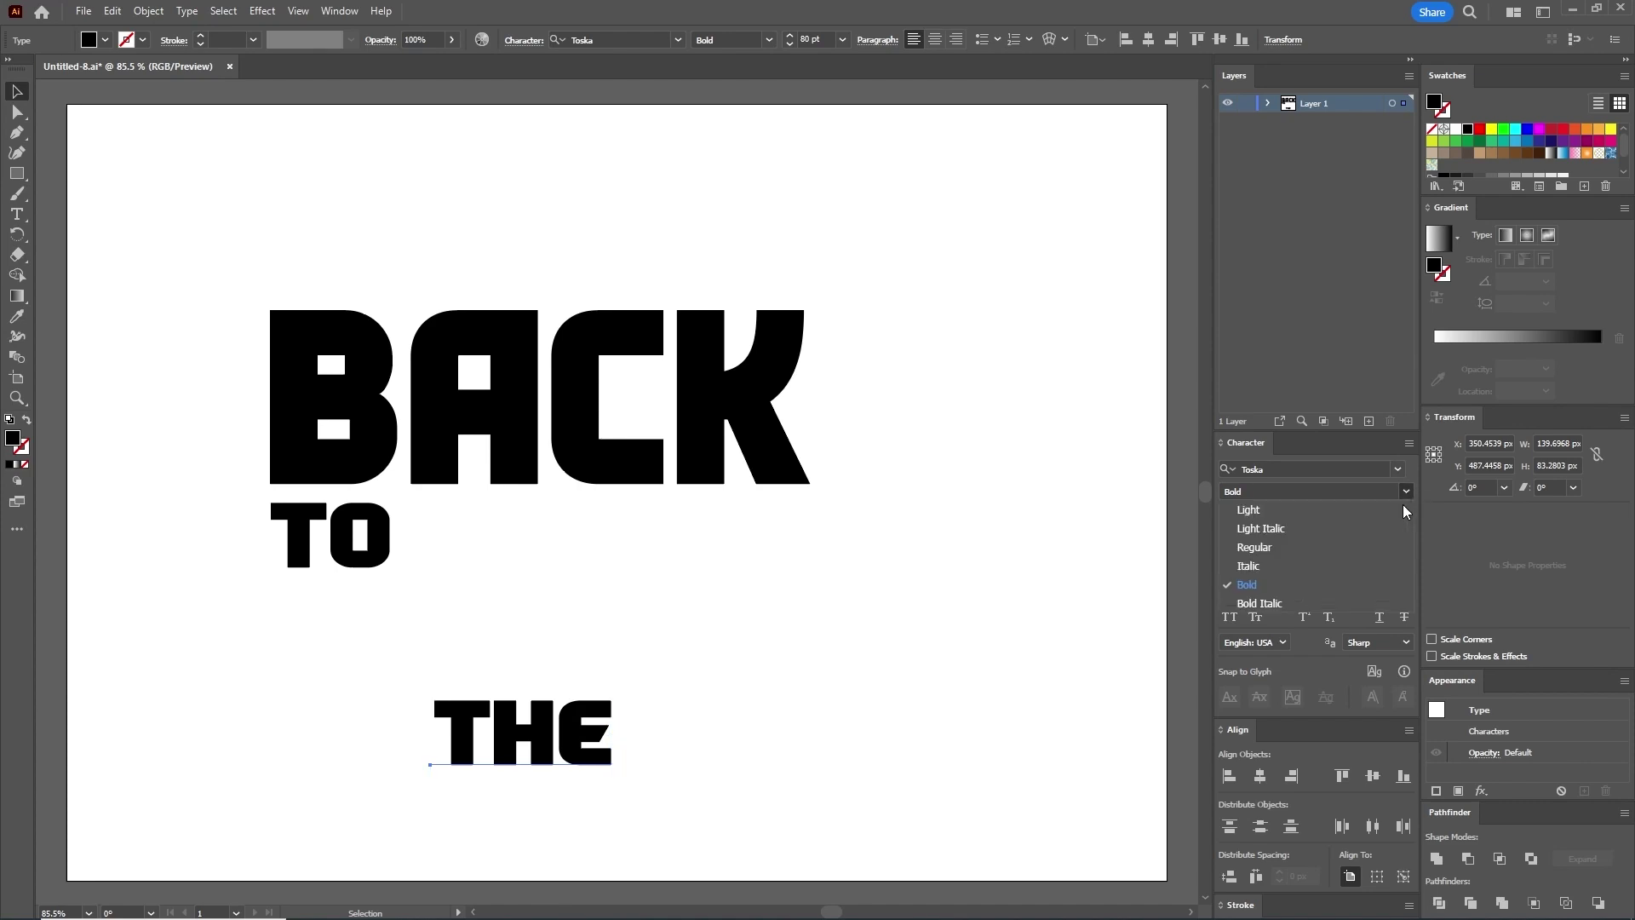
left_click(1367, 549)
double_click(1265, 519)
type("7")
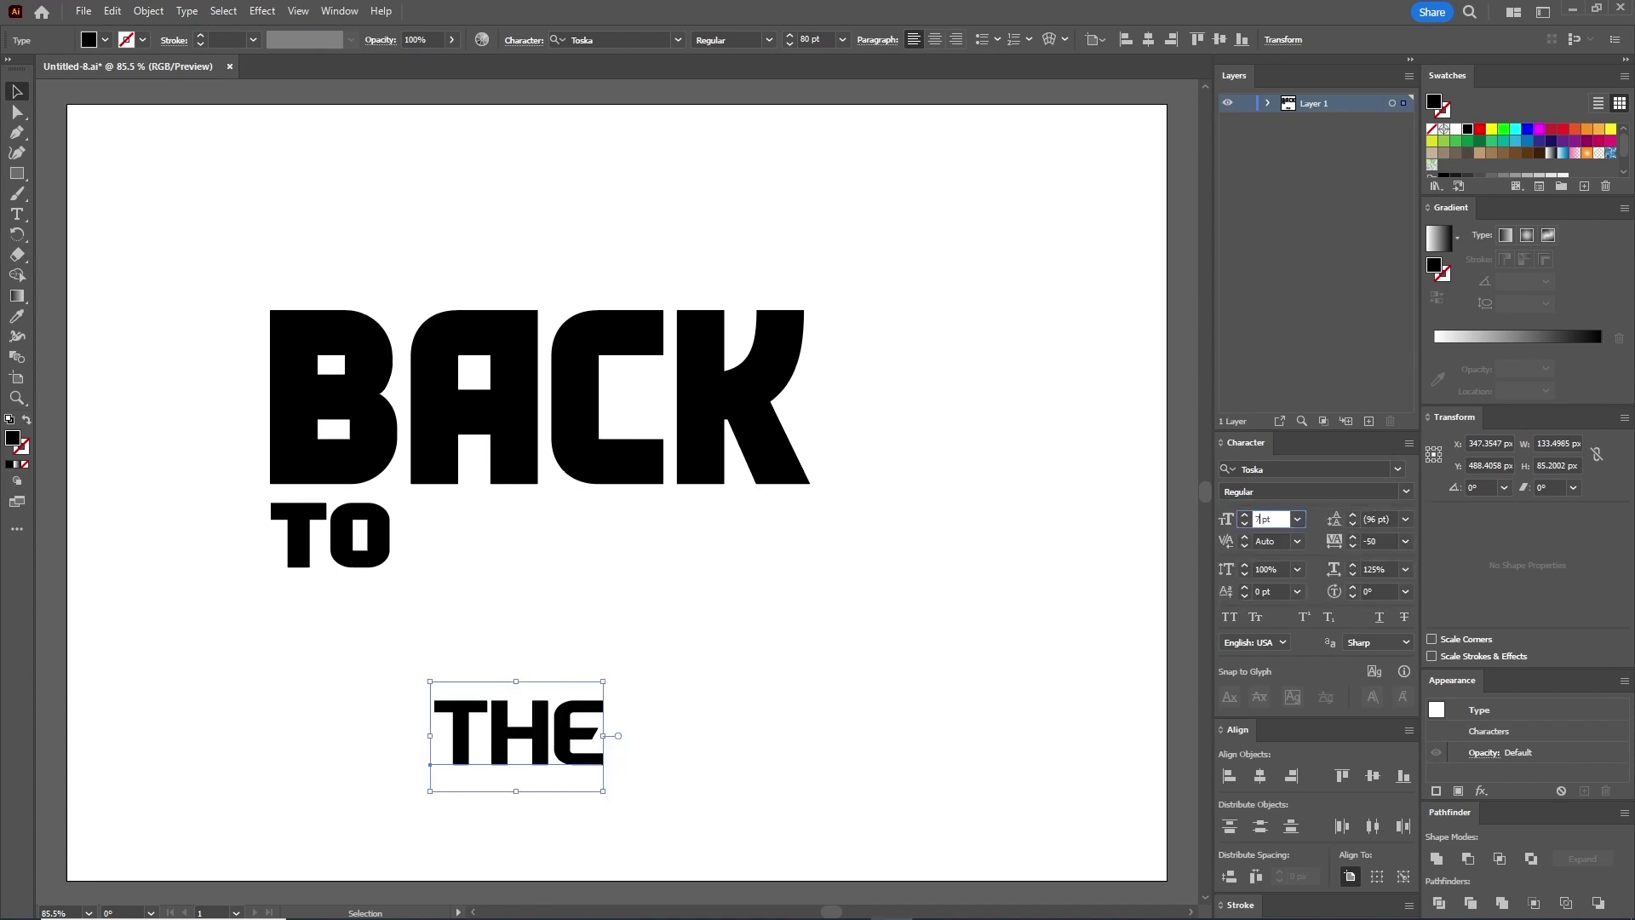
type("2")
key("Return")
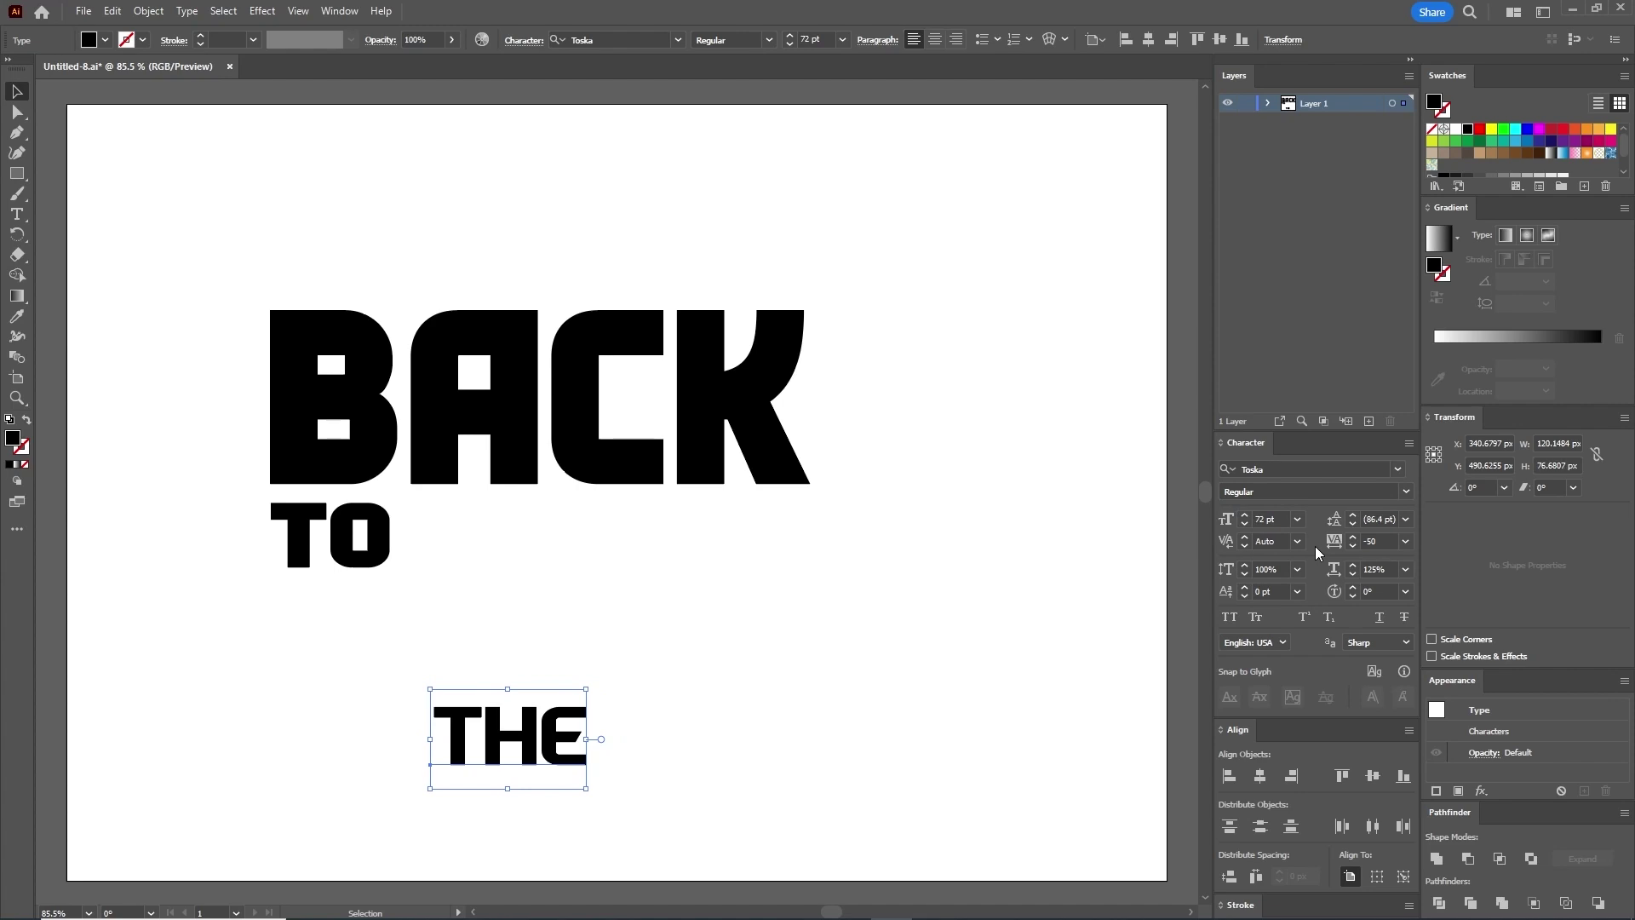
Step: Give "THE" -25 tracking, 100% horizontal scale and 125% vertical scale, and move it directly beneath "TO"
left_click(1406, 541)
left_click(1422, 616)
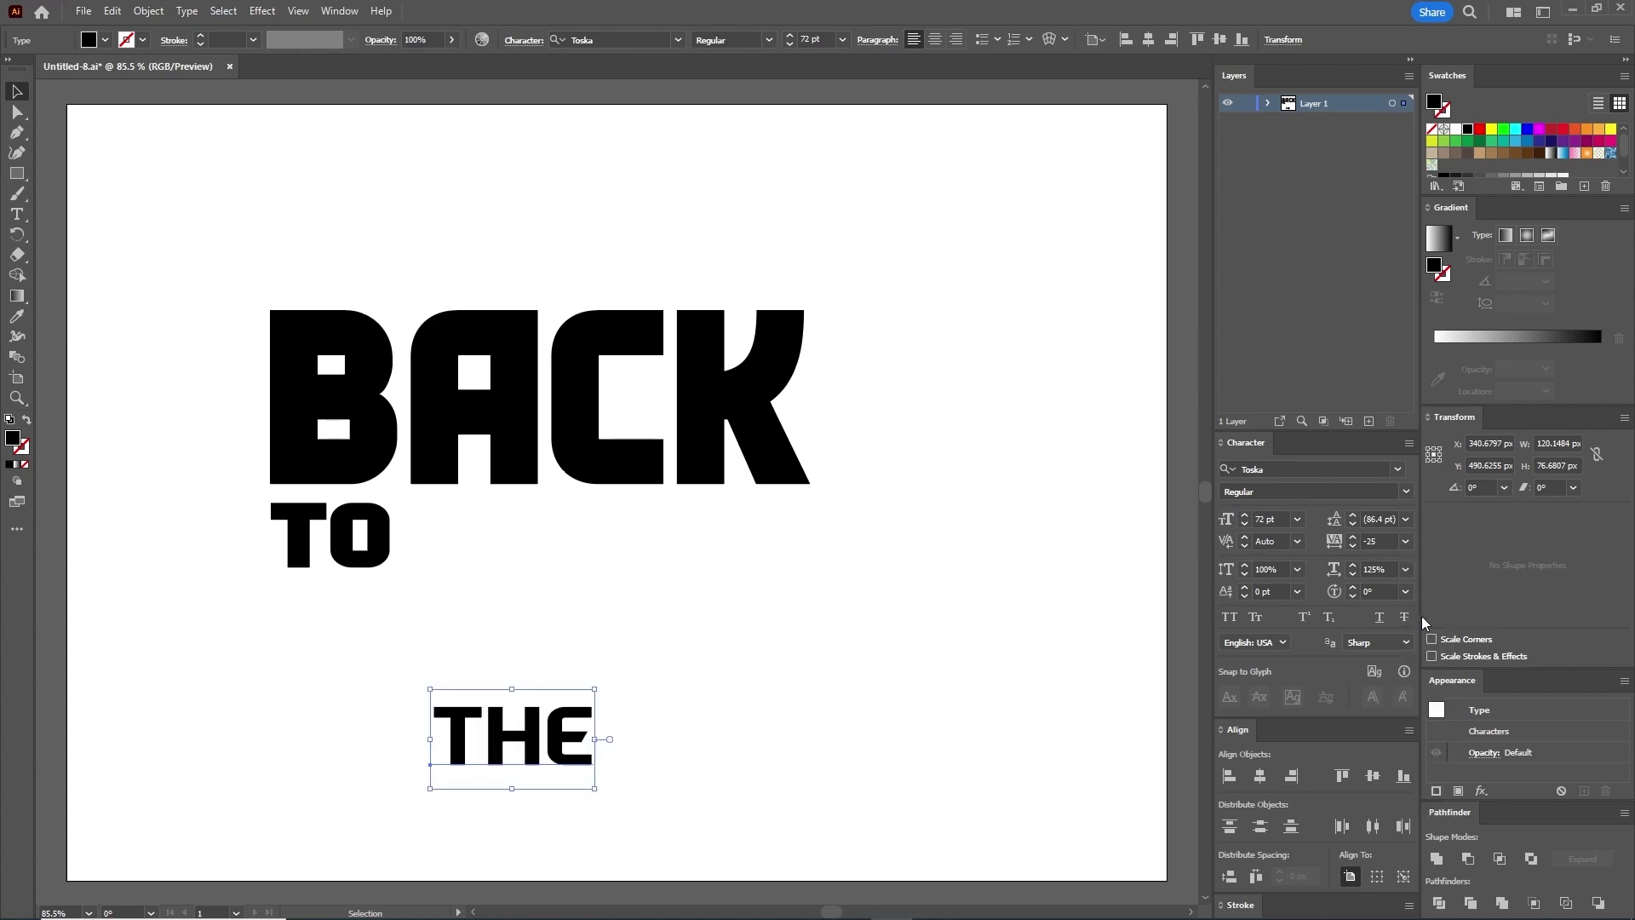
left_click(1406, 569)
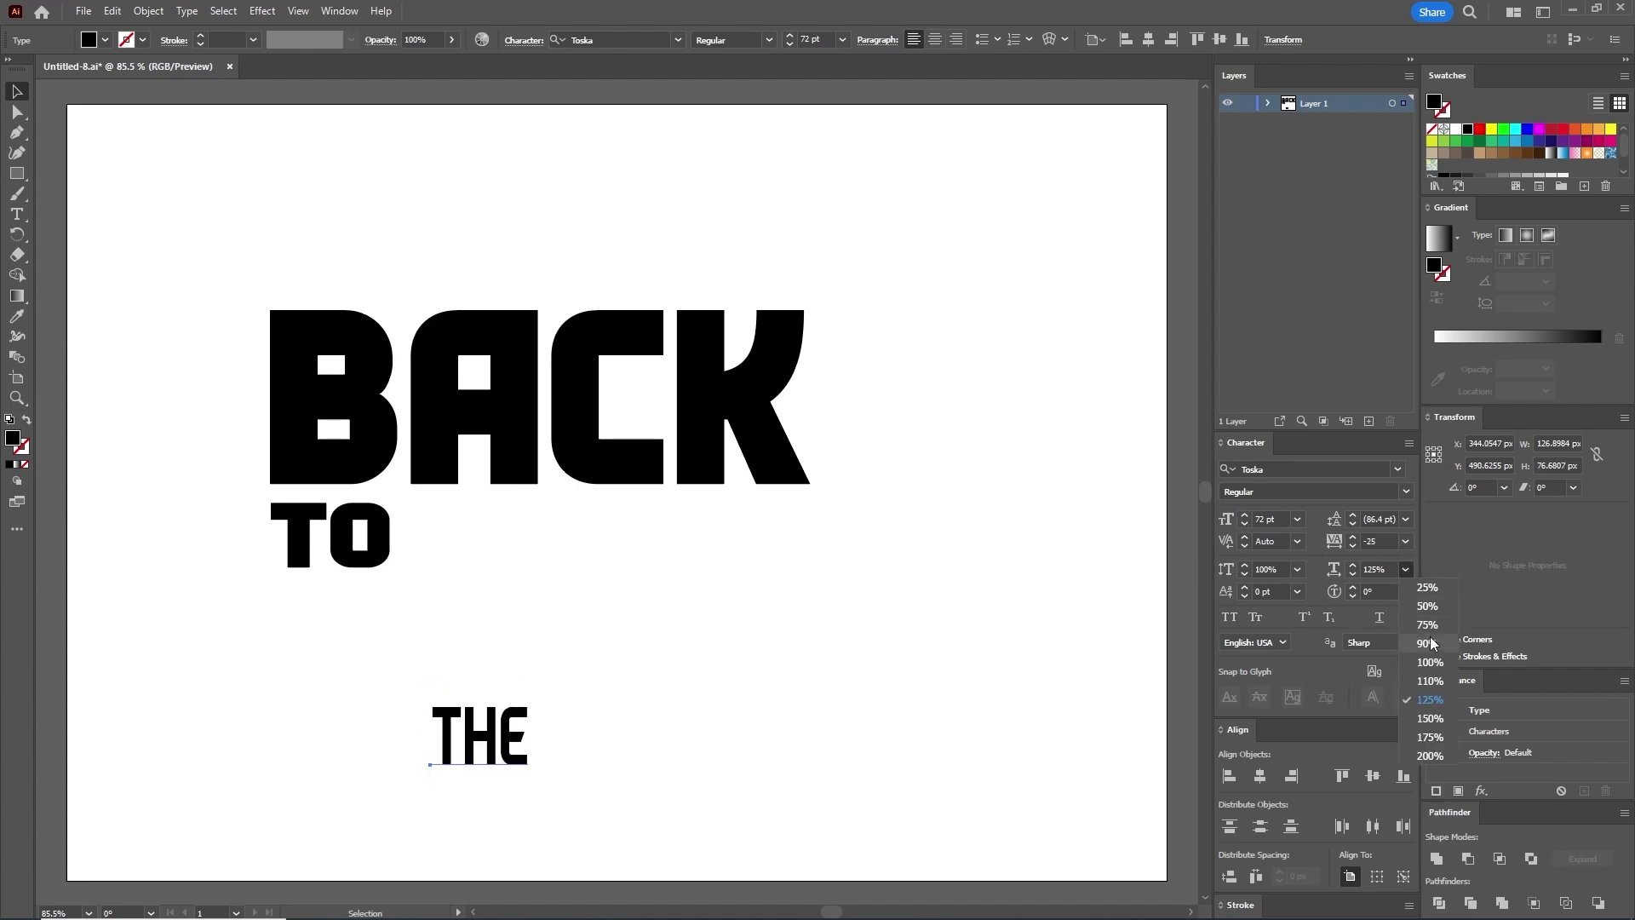
left_click(1455, 662)
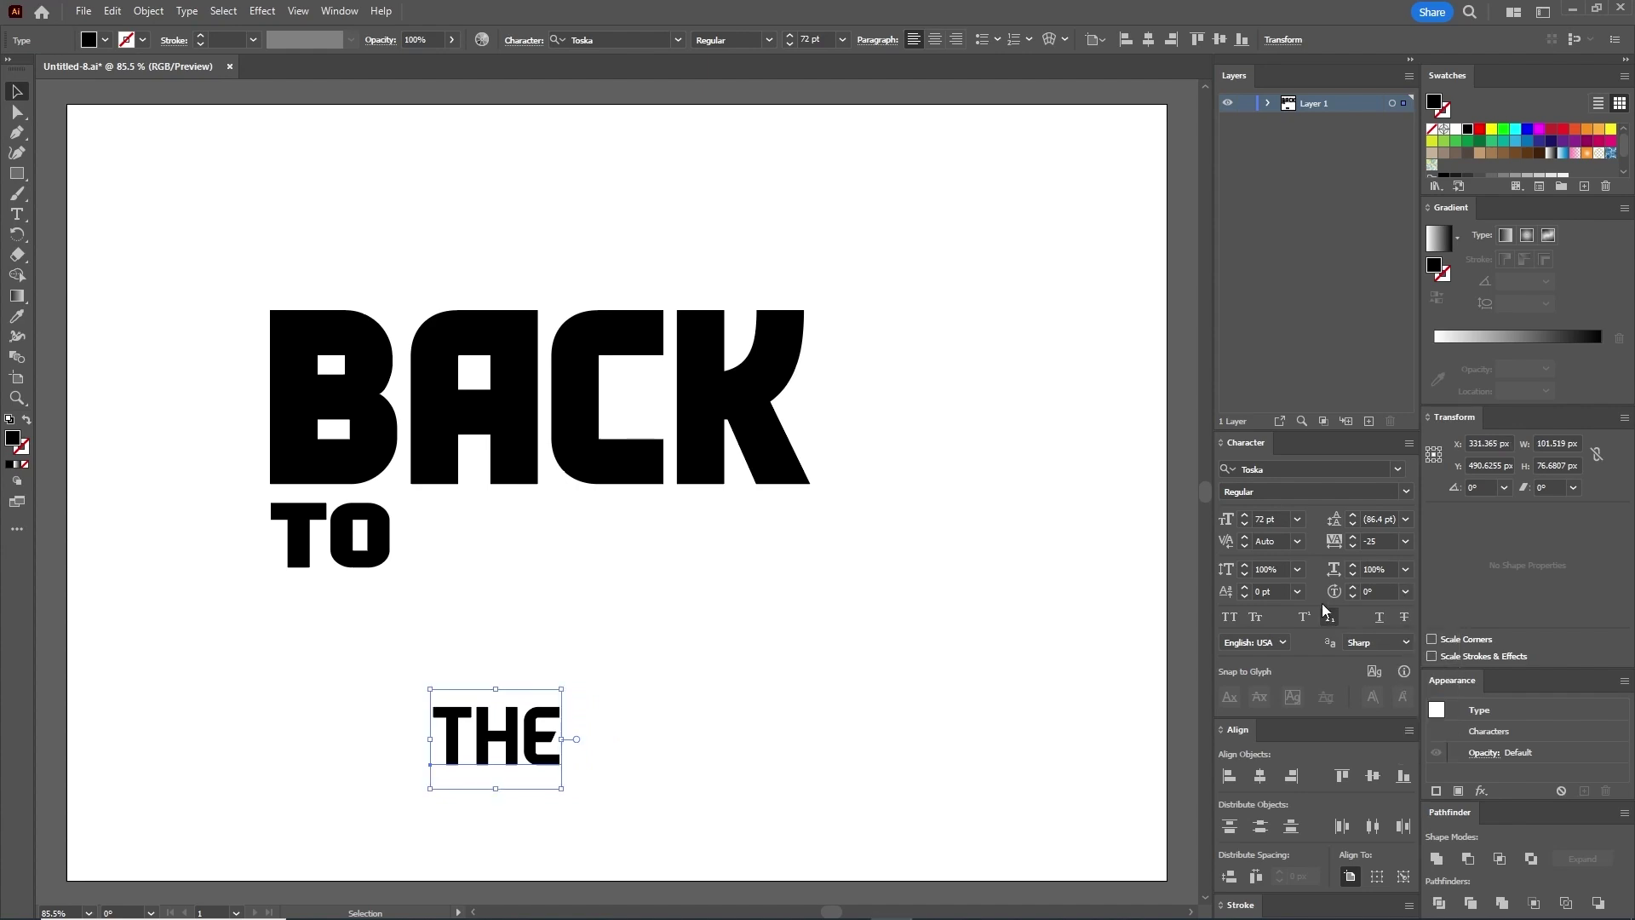
left_click(1297, 568)
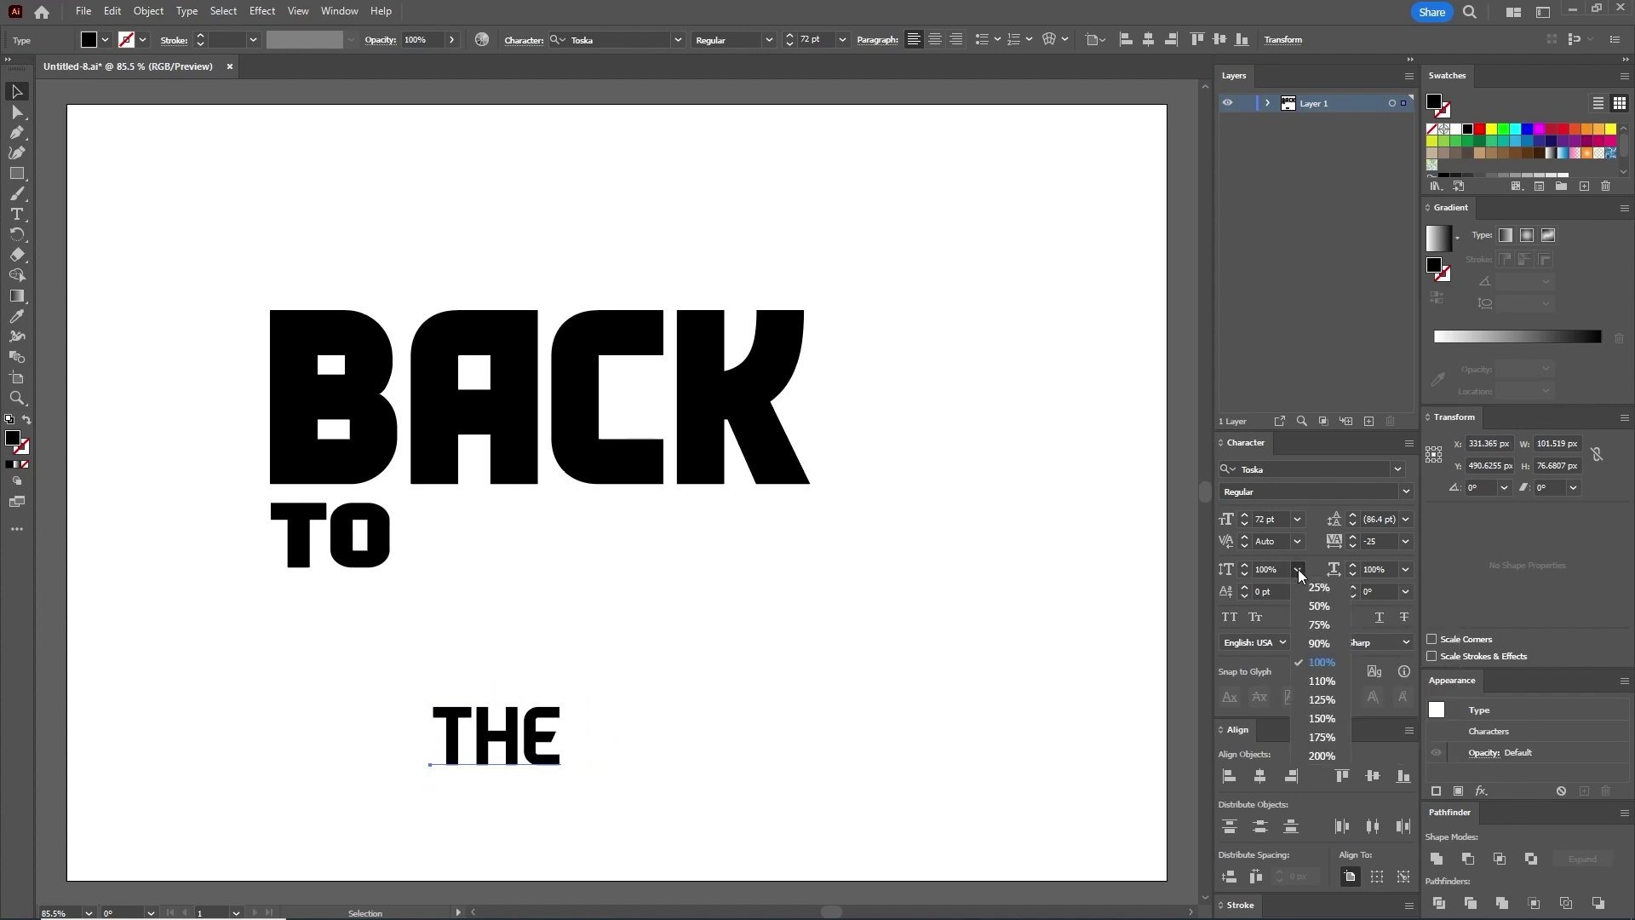
left_click(1324, 700)
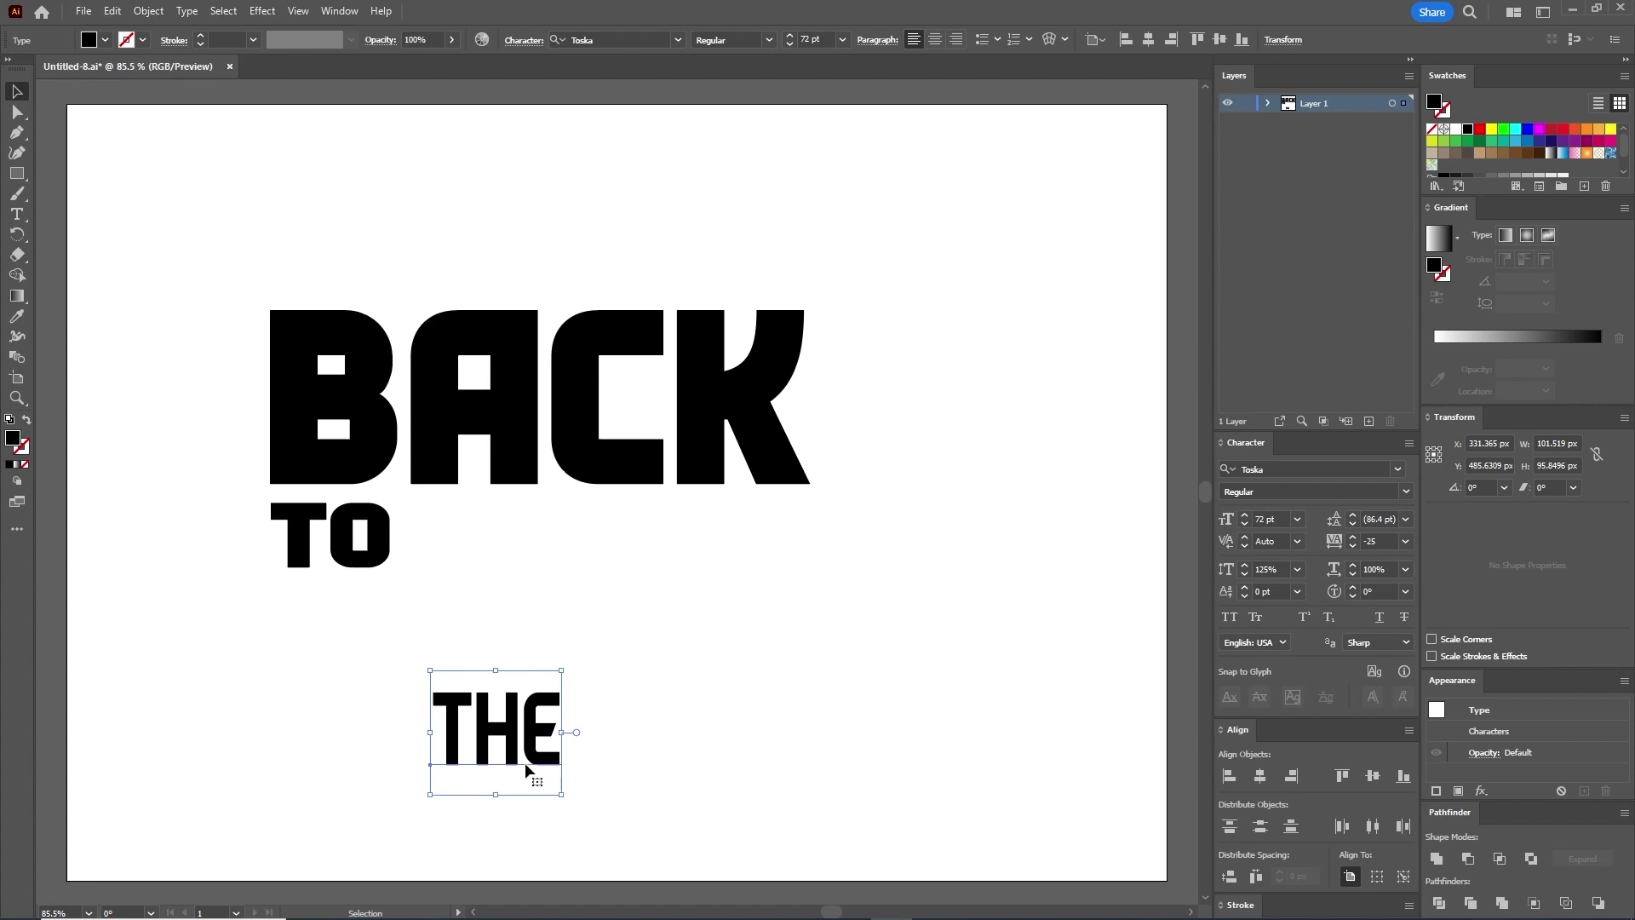
left_click_drag(541, 760, 375, 650)
left_click(493, 775)
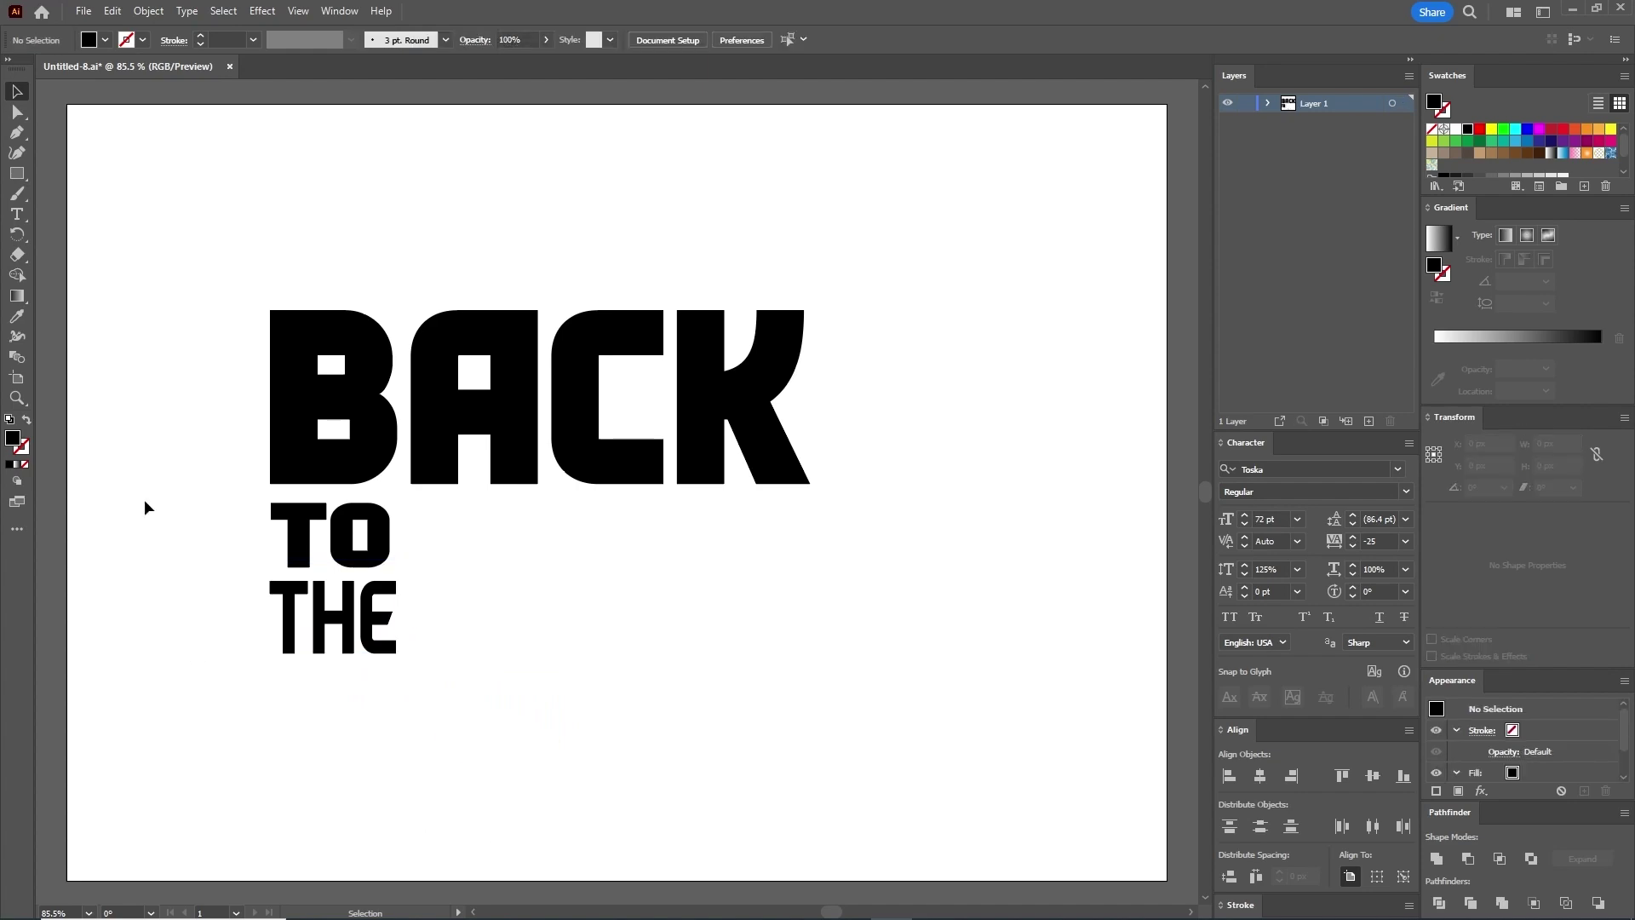
Step: Add a separate text object reading "FUTURE" in the empty area below "THE"
left_click(17, 214)
left_click(417, 776)
type("FUTURE")
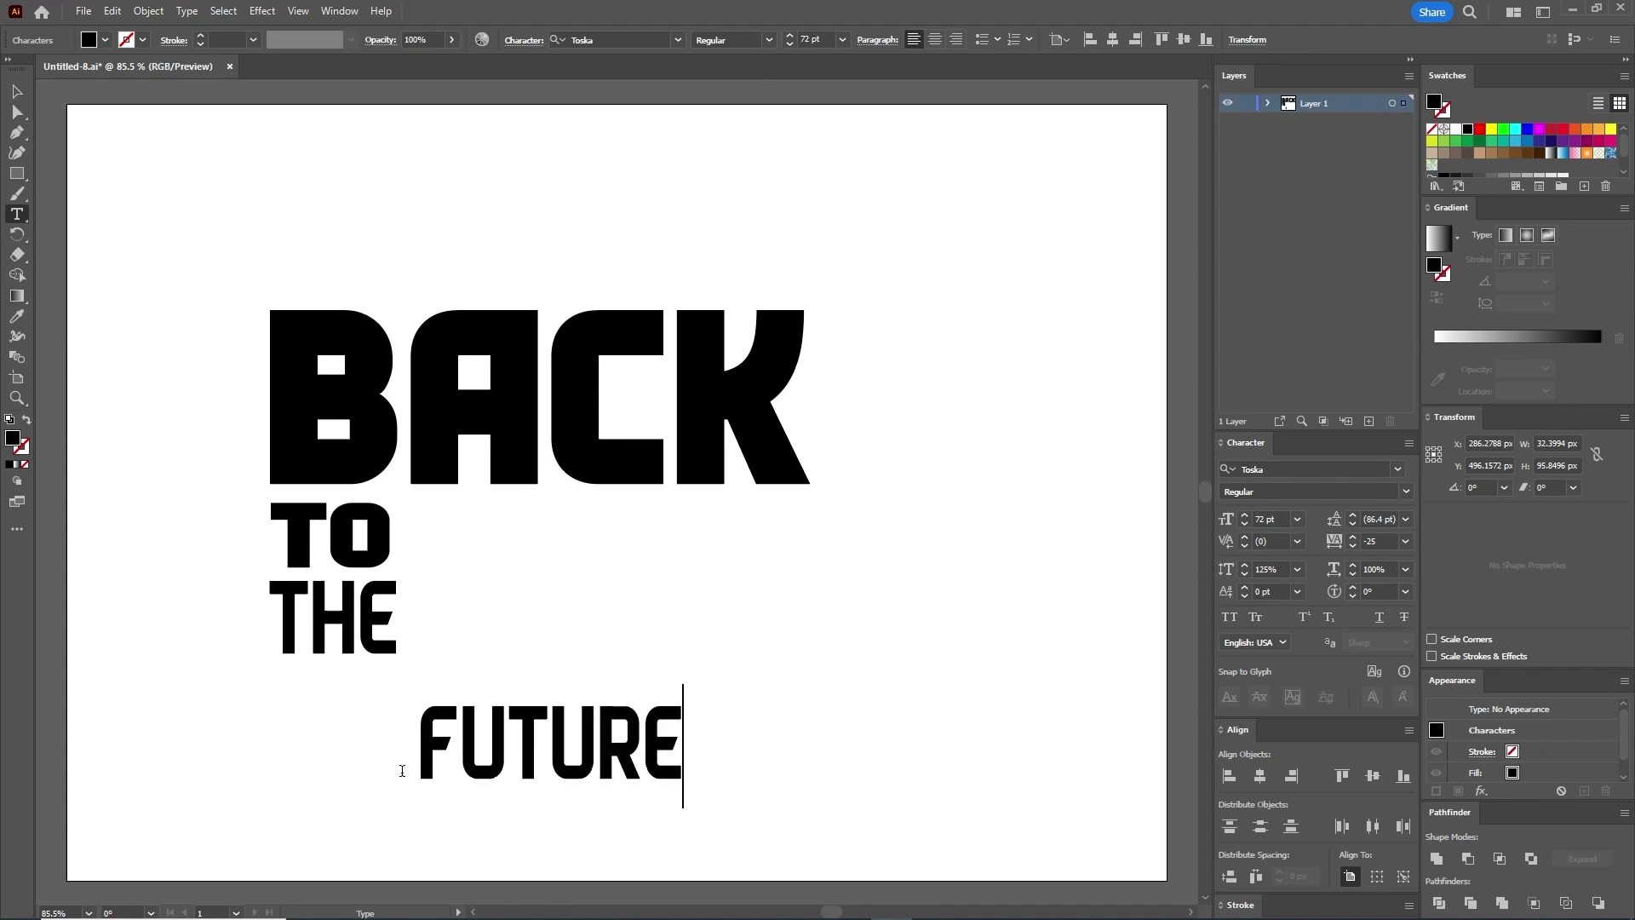
left_click(19, 90)
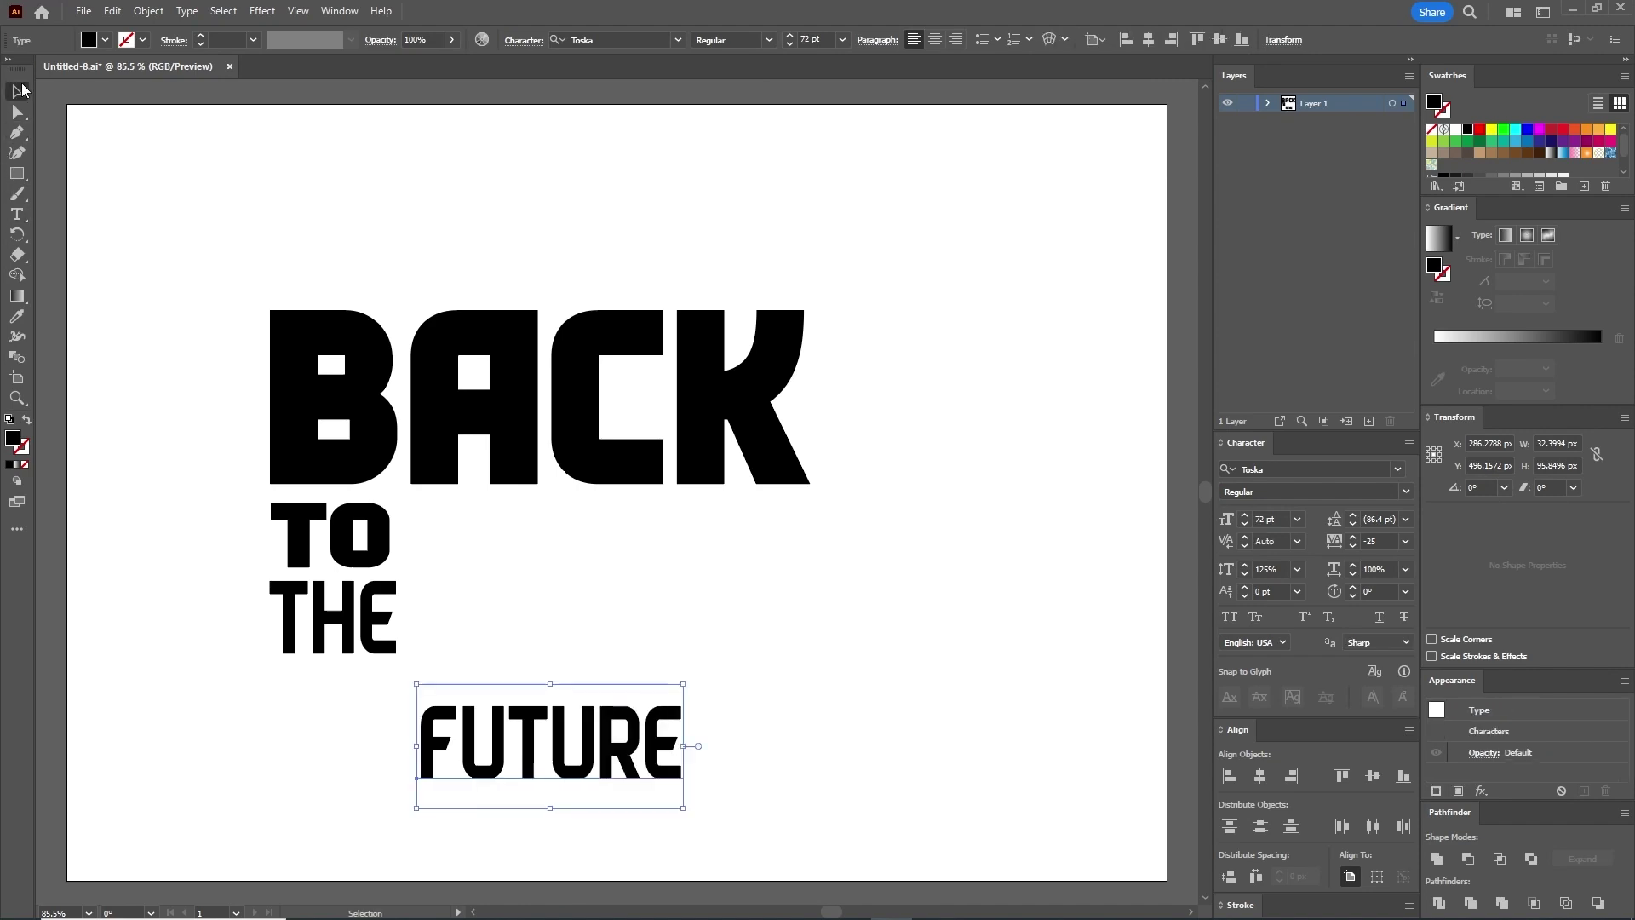
Step: Change "FUTURE" to the Bold font style and set its size to 176 pt
left_click(1405, 492)
left_click(1313, 581)
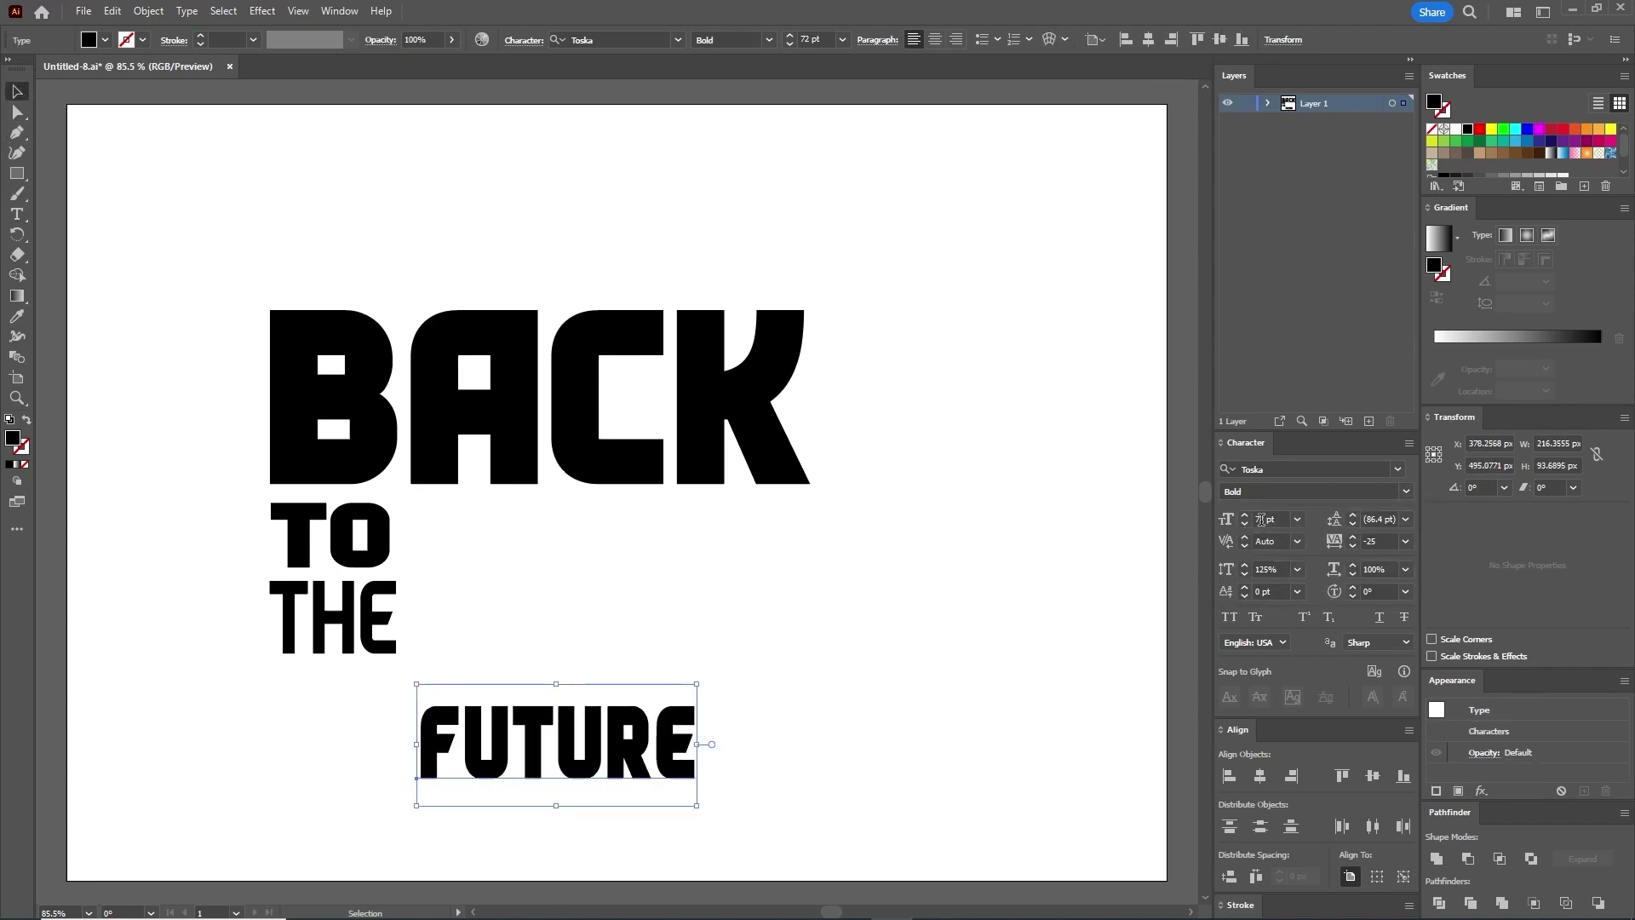
double_click(1261, 519)
type("1")
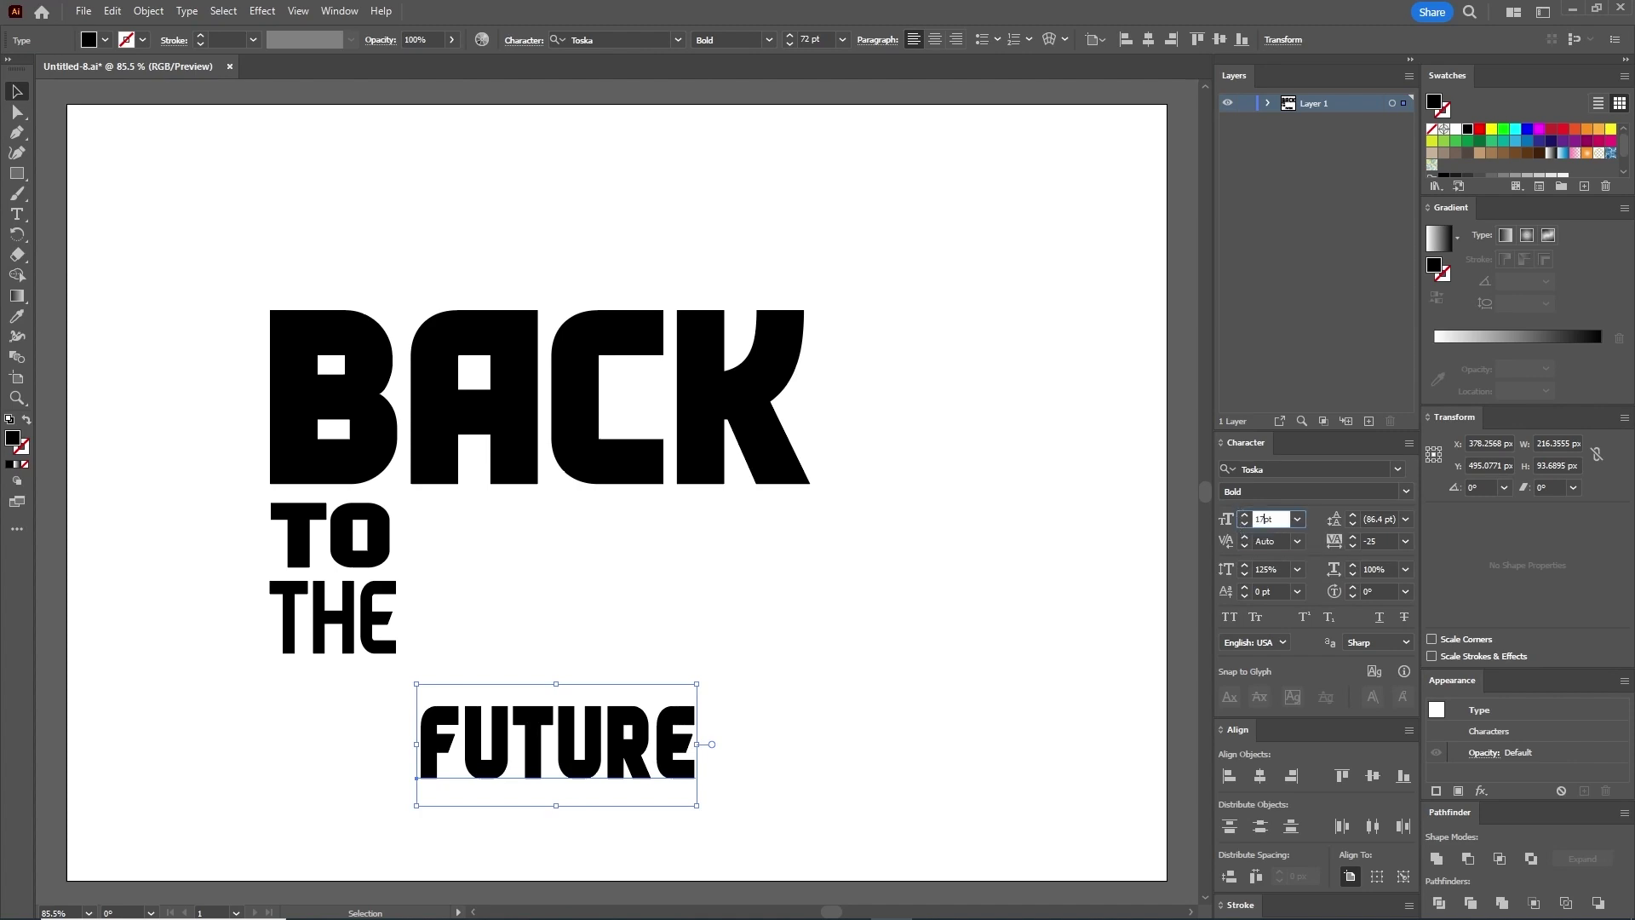
type("76")
key("Return")
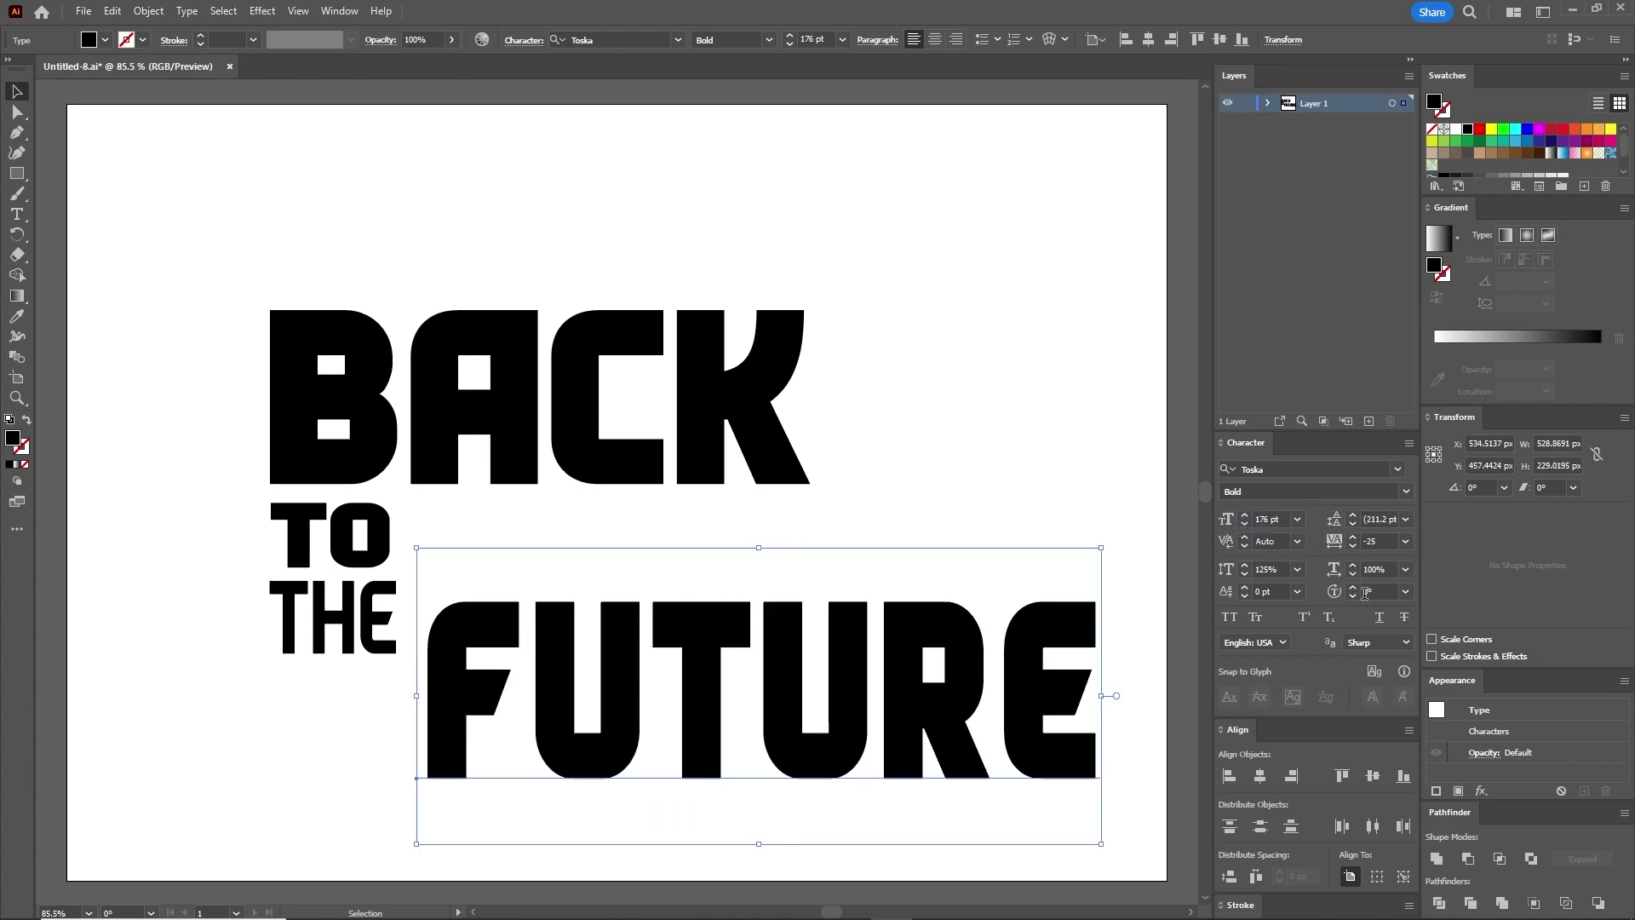
Step: Set "FUTURE" to -65 tracking and 100% vertical scale, and place it beside "TO THE" with its F under the A of "BACK"
left_click(1371, 539)
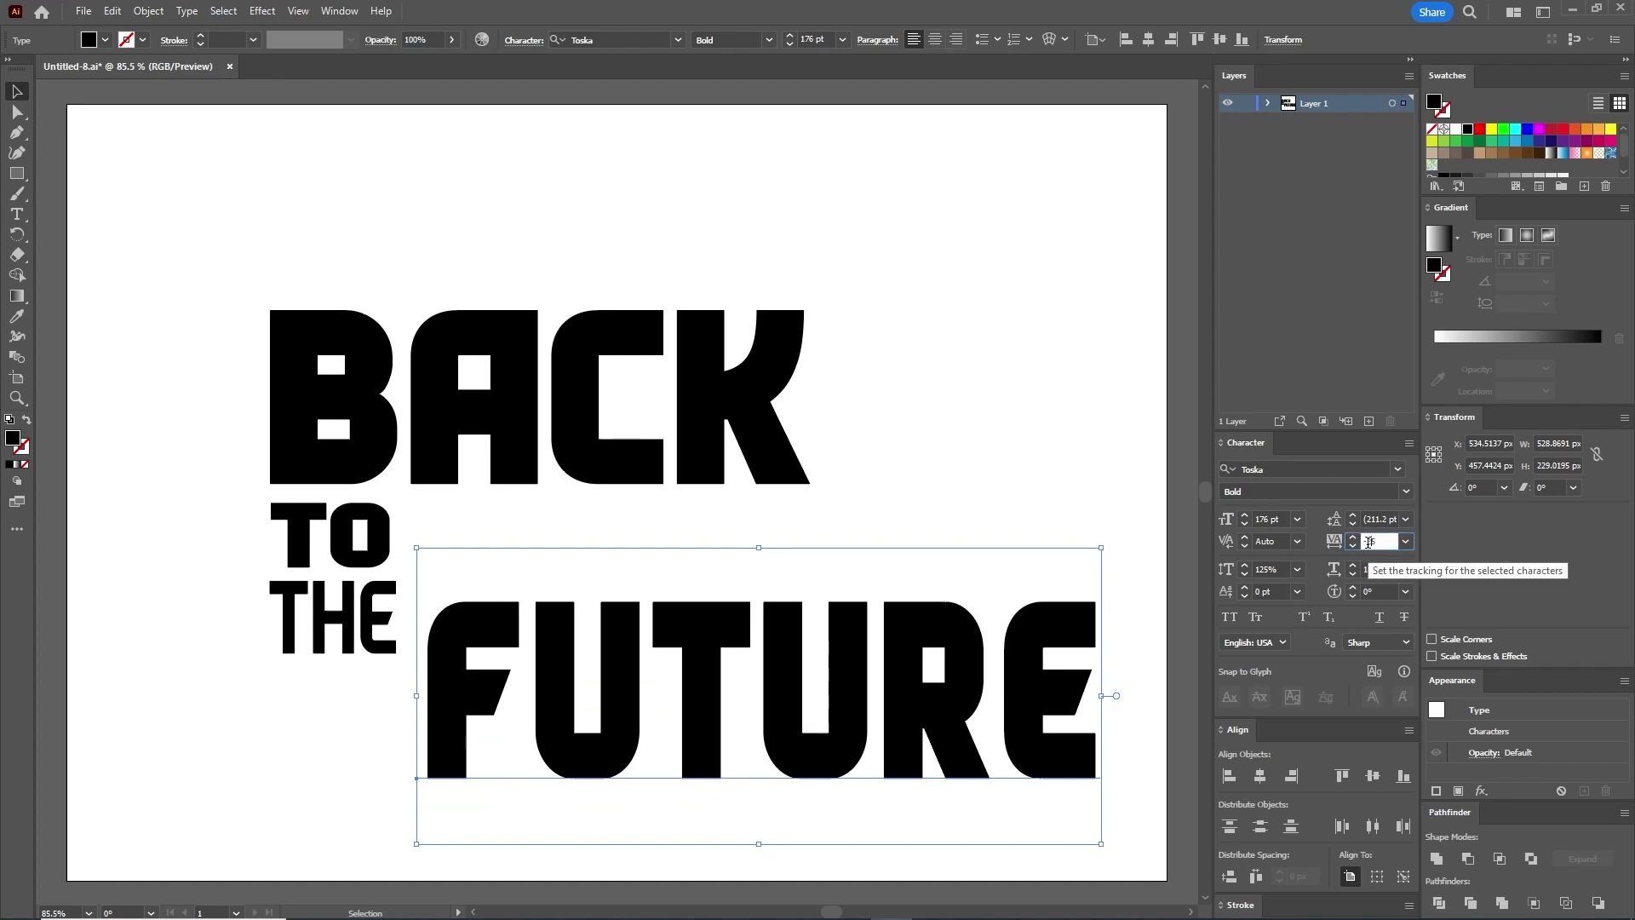
type("-65")
key("Return")
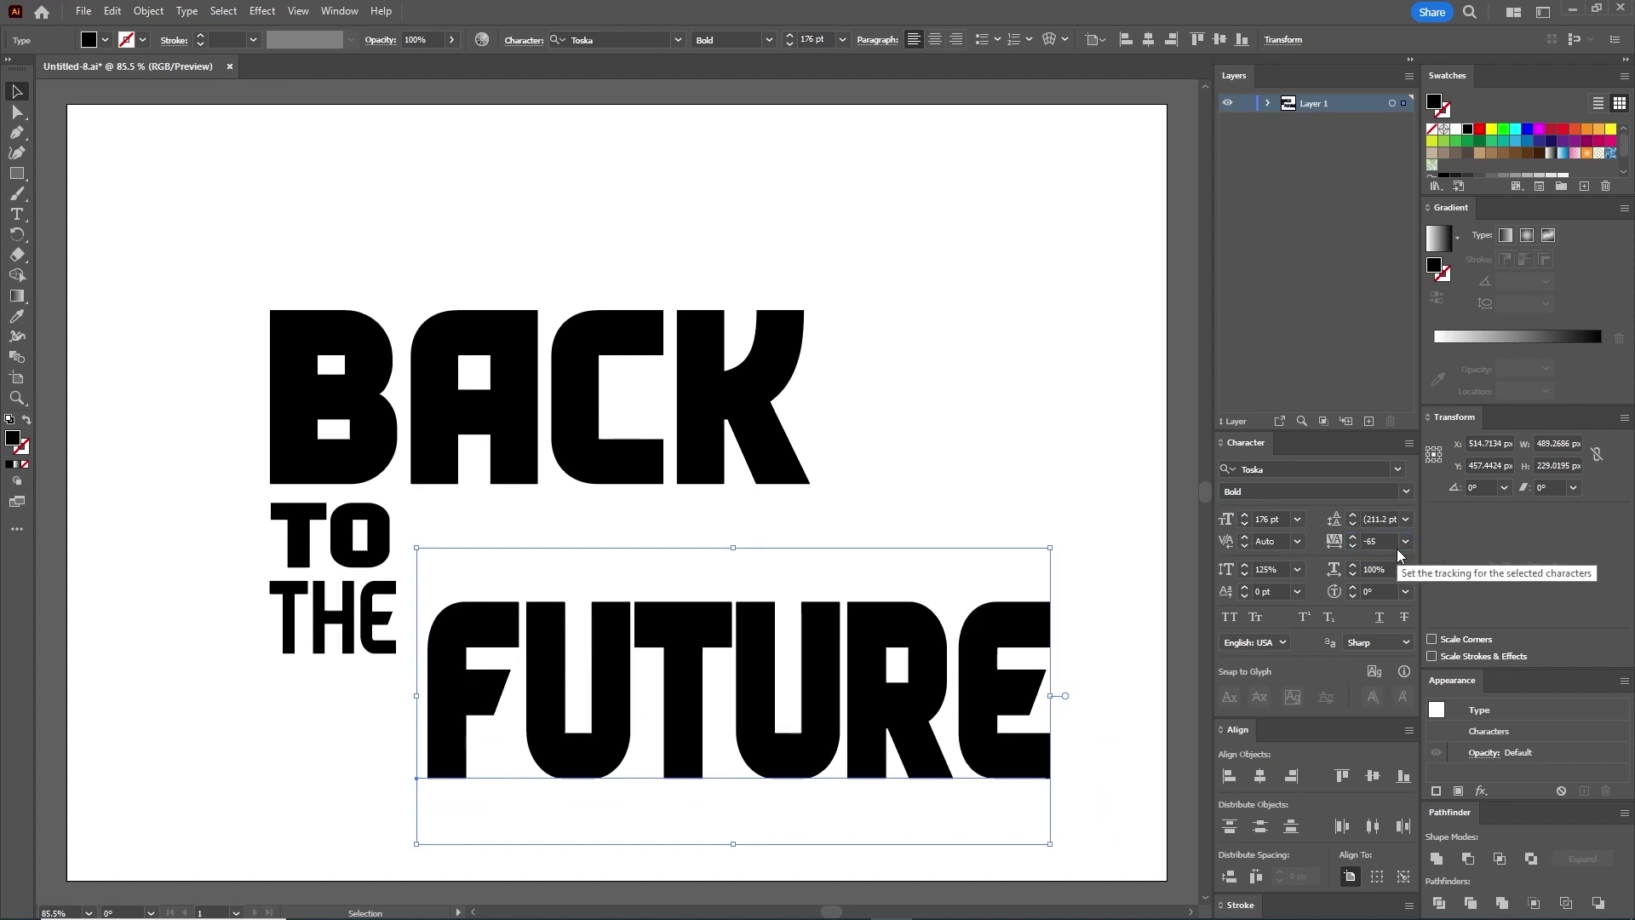
left_click(1297, 570)
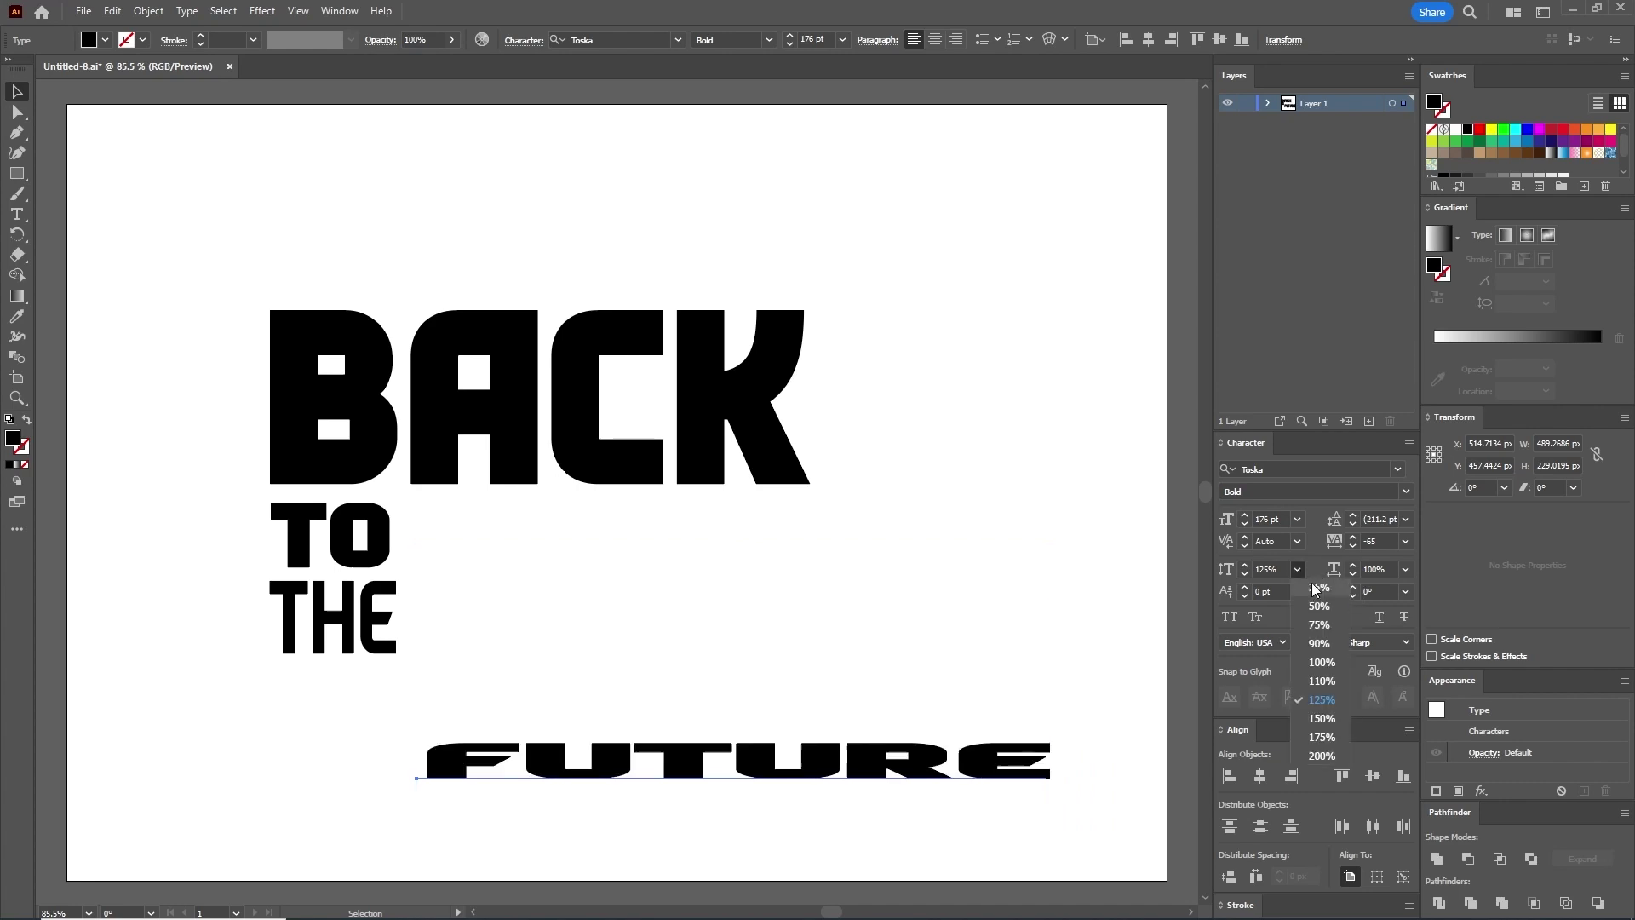
left_click(1322, 662)
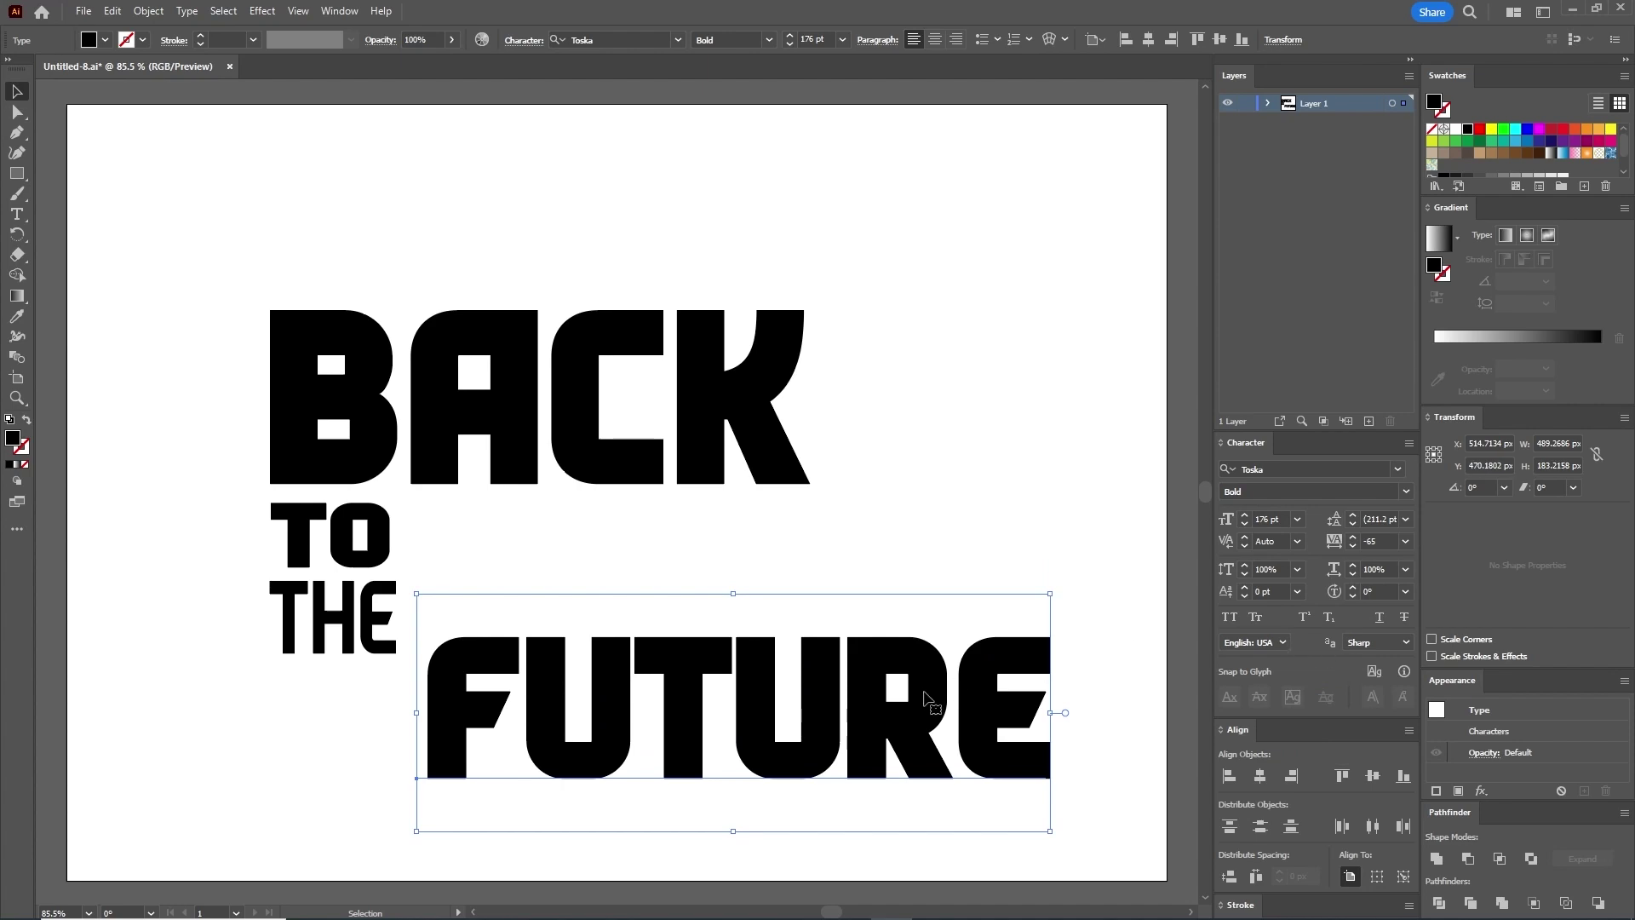
left_click_drag(828, 724, 812, 601)
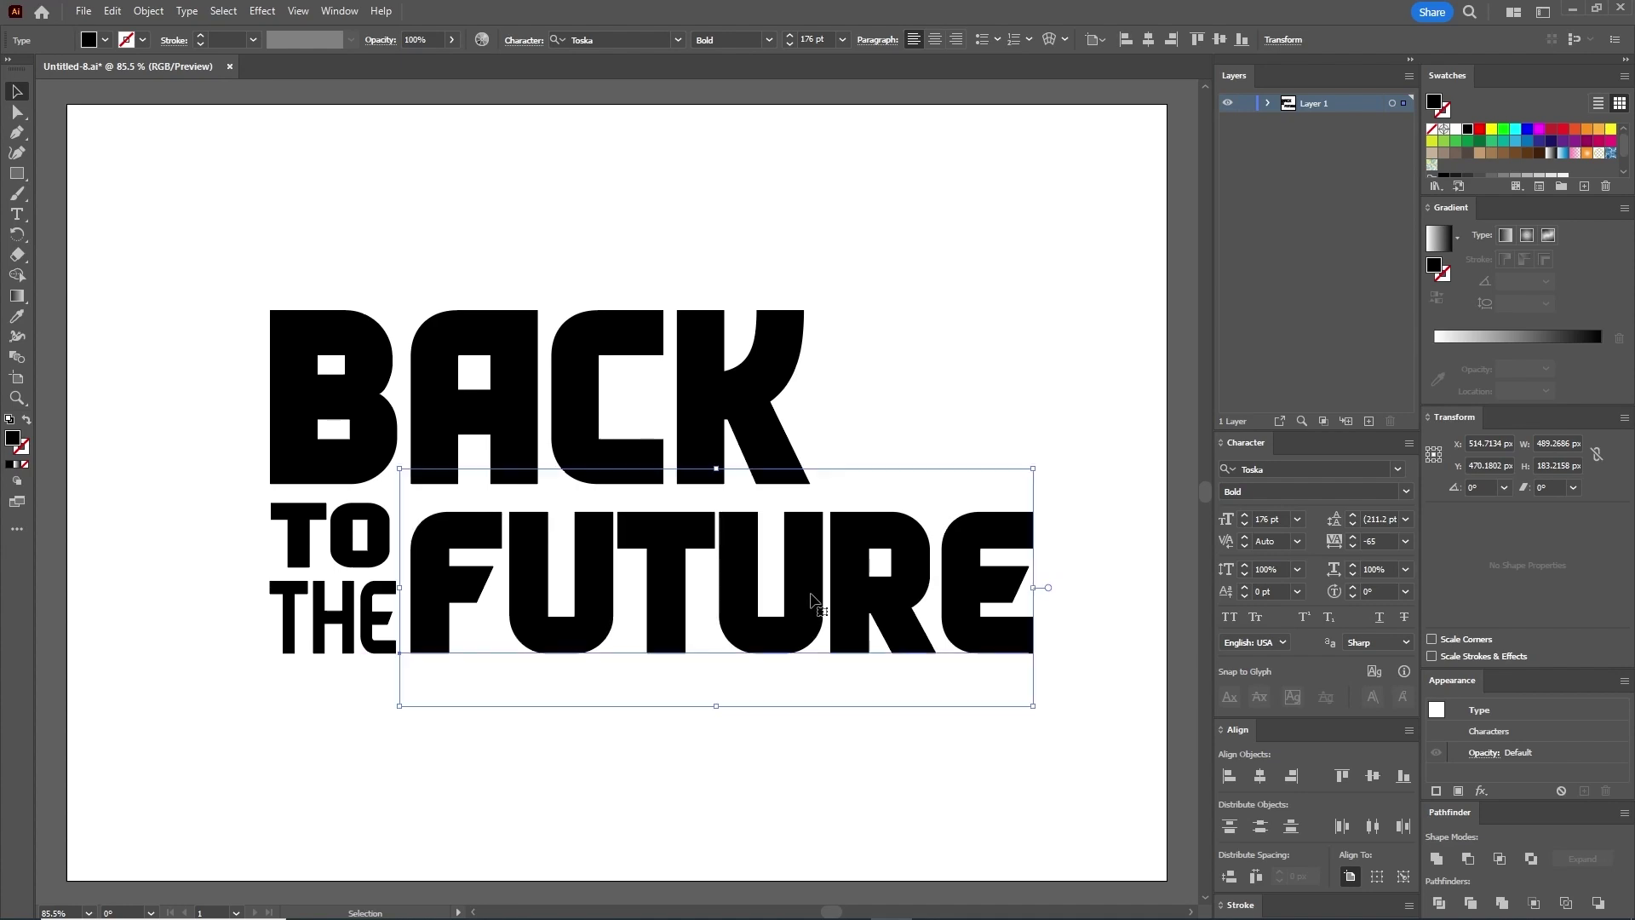
left_click(659, 780)
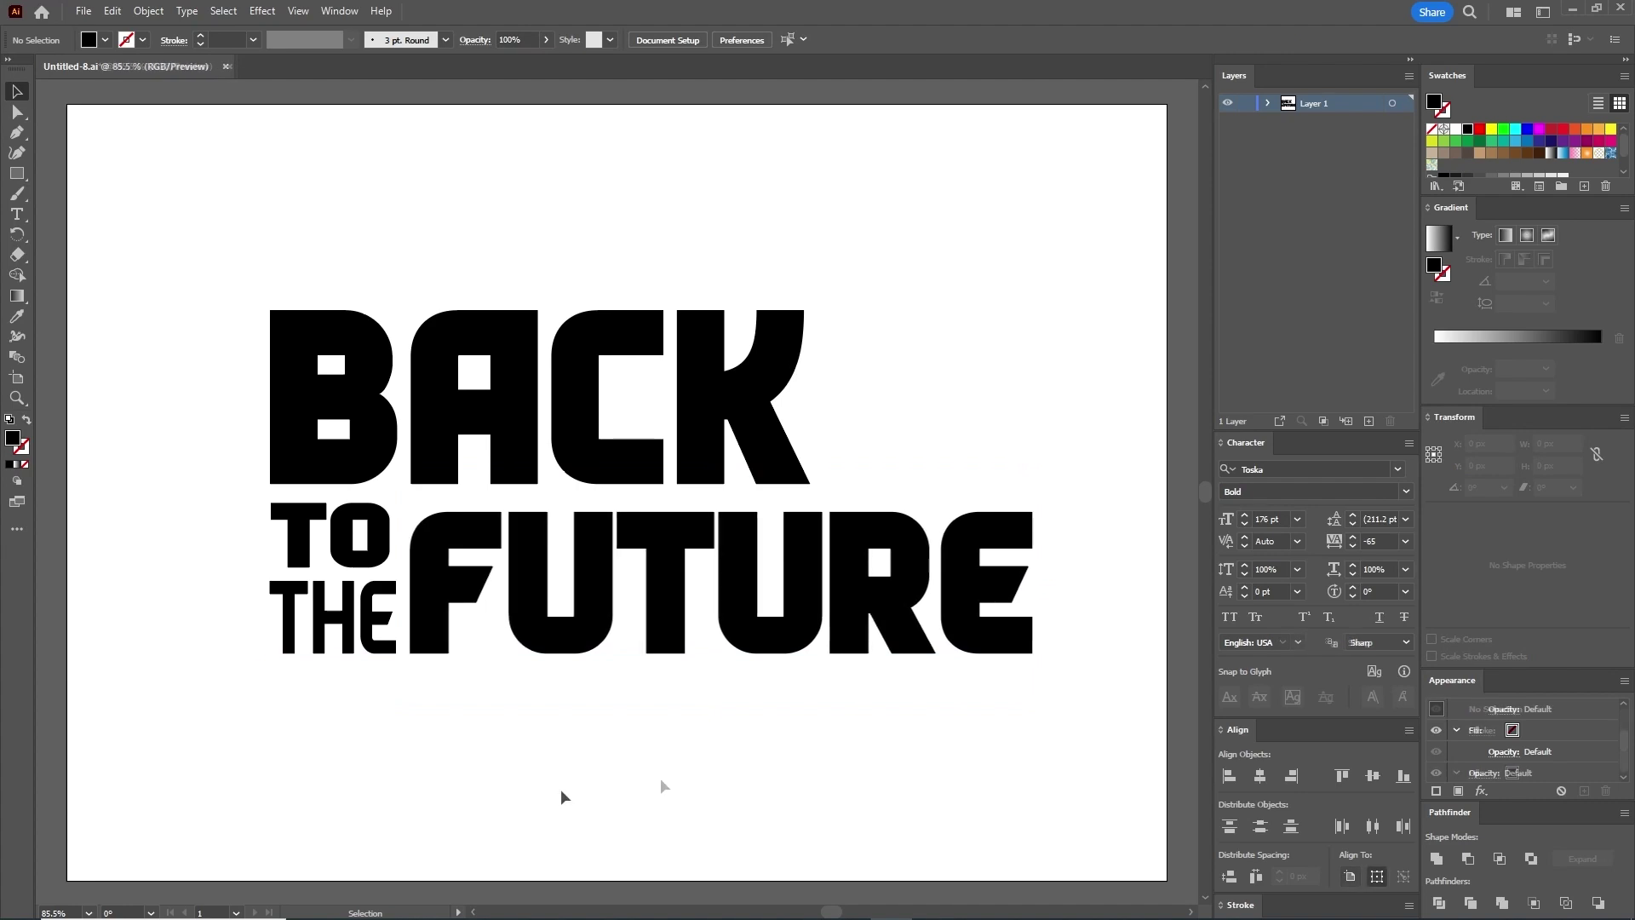
Step: Show the rulers and place a vertical guide at about X 156 px along the left edge of "BACK"
left_click(300, 11)
mouse_move(426, 666)
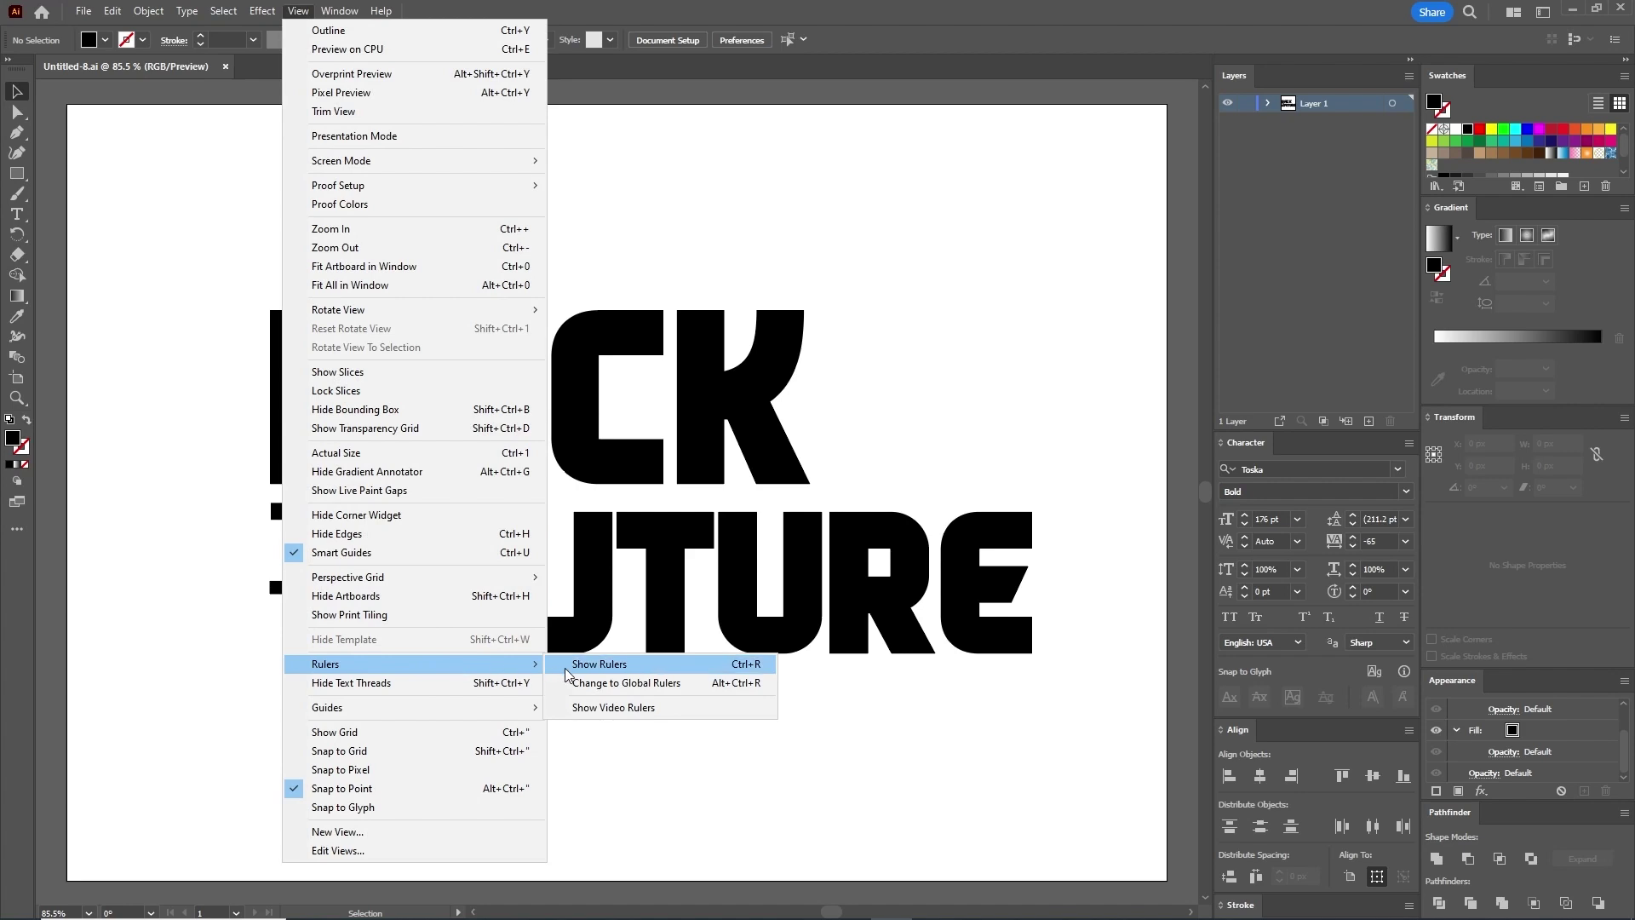
left_click(623, 668)
left_click_drag(42, 550, 268, 508)
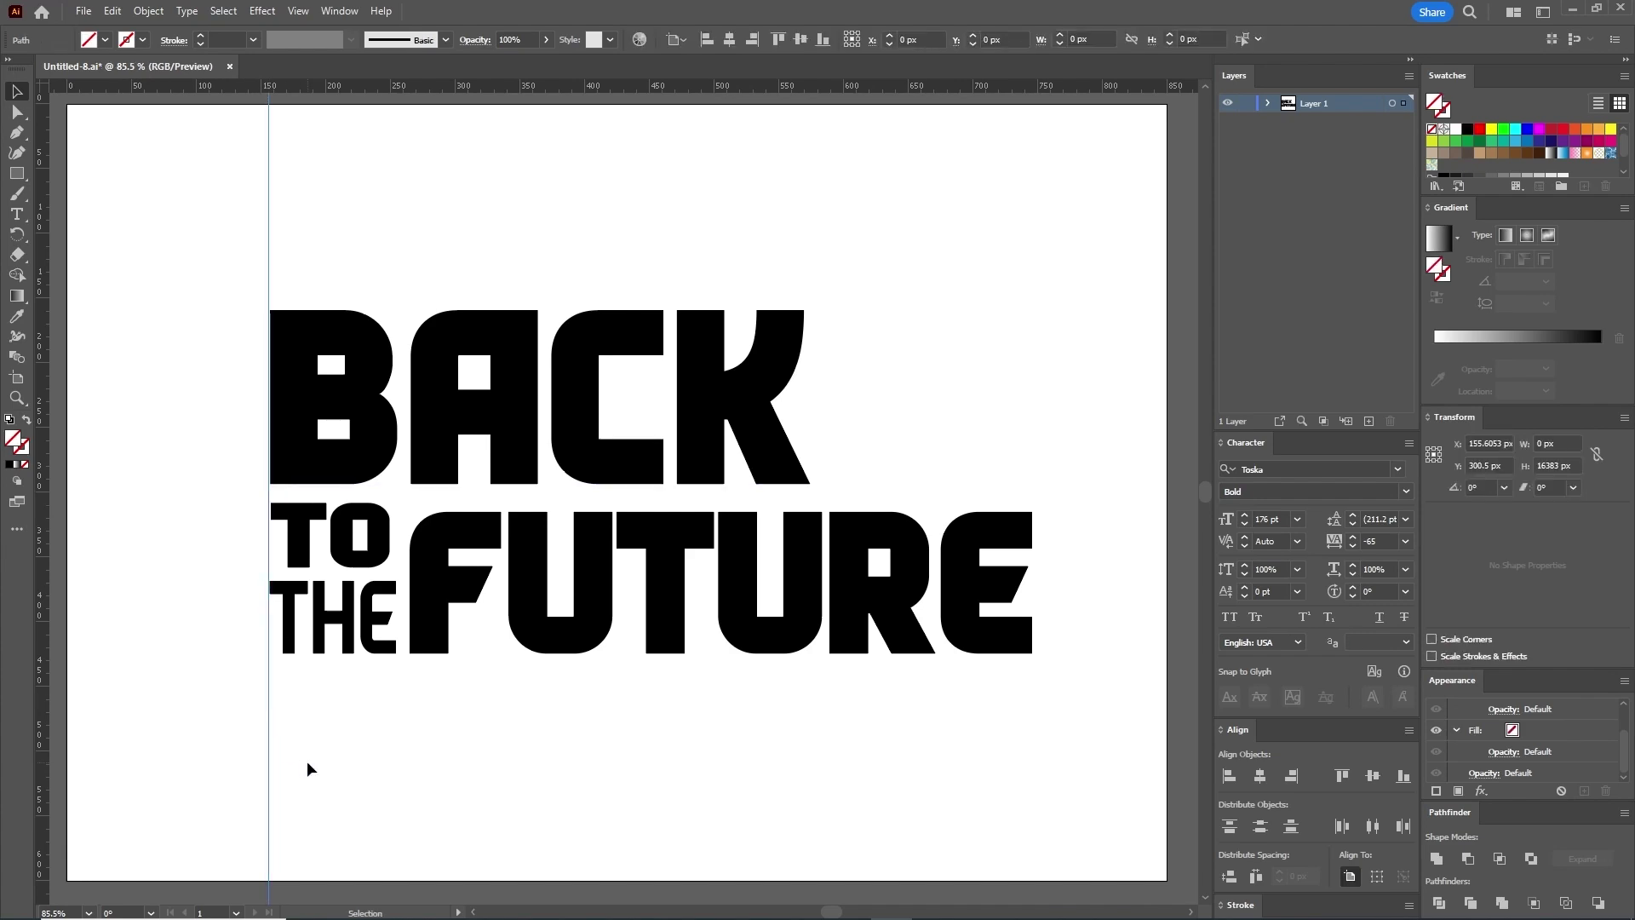
Step: Nudge "TO" so that its left edge lines up with the vertical guide
left_click(370, 536)
key("Down")
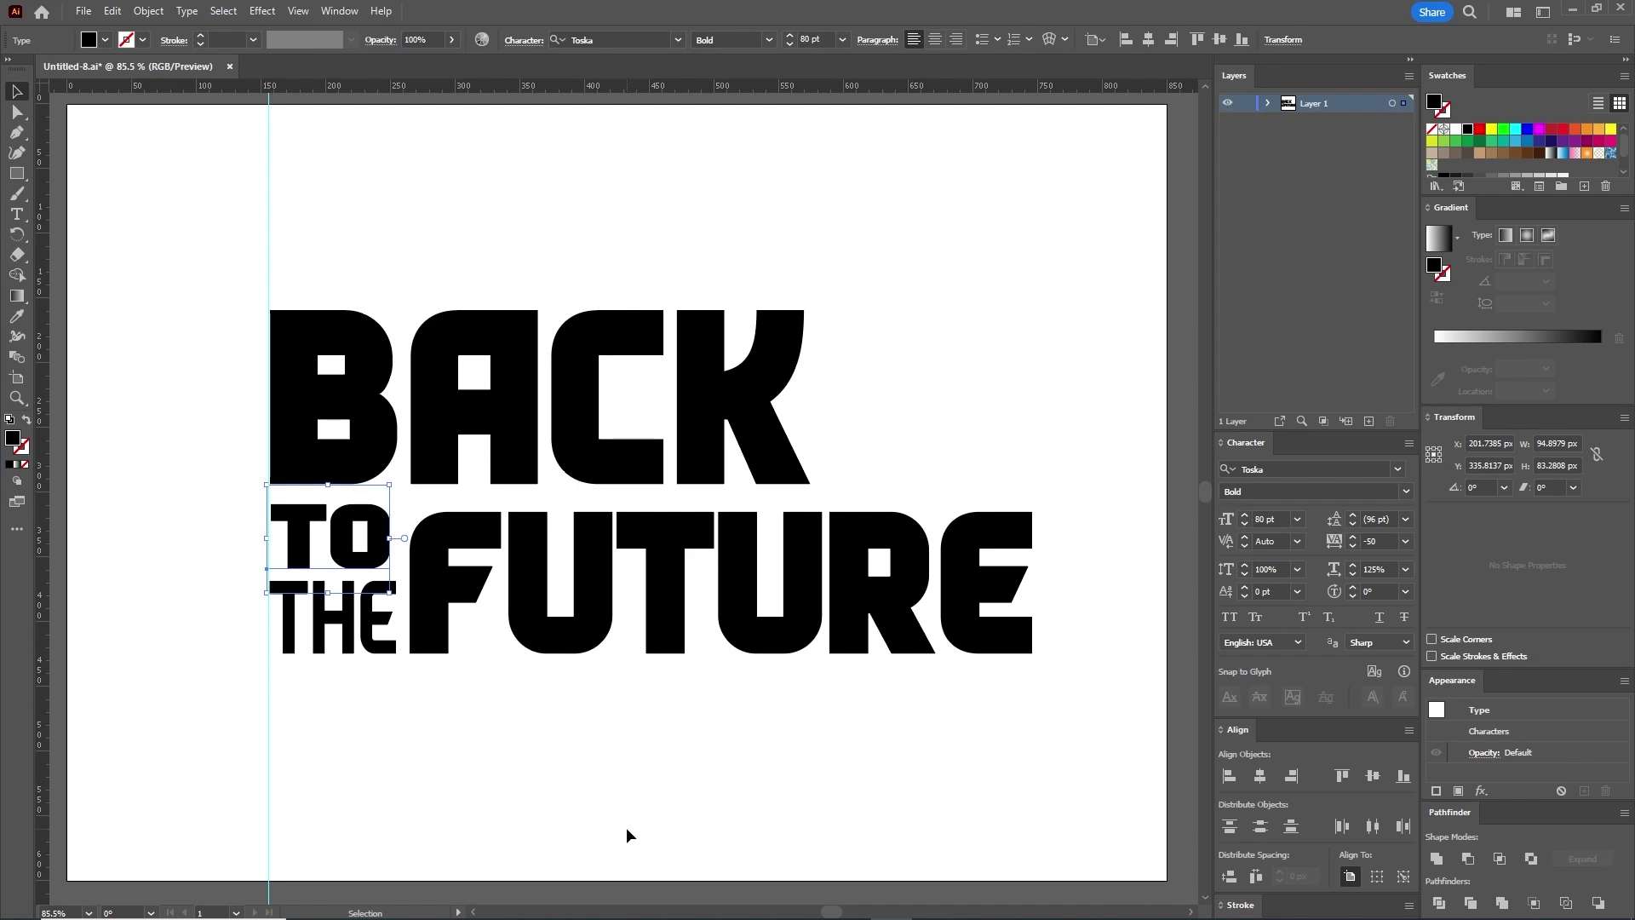
left_click(625, 825)
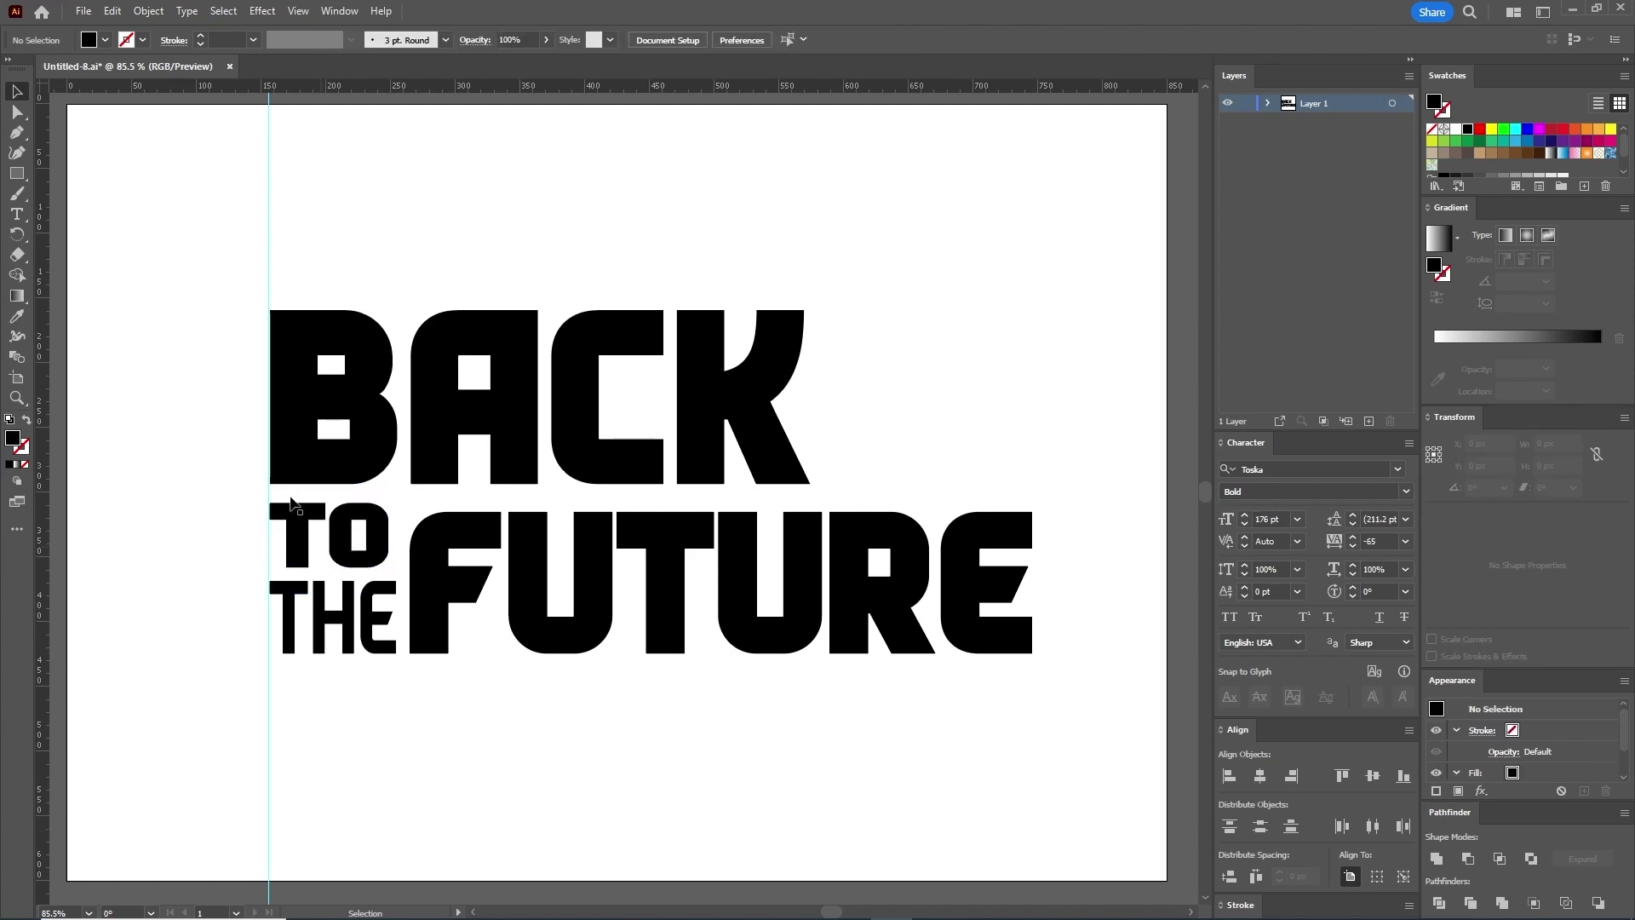
Step: Add a second vertical guide at X 263.5 px by the left edge of the A and nudge "TO" up closer to "BACK"
left_click_drag(42, 447, 408, 428)
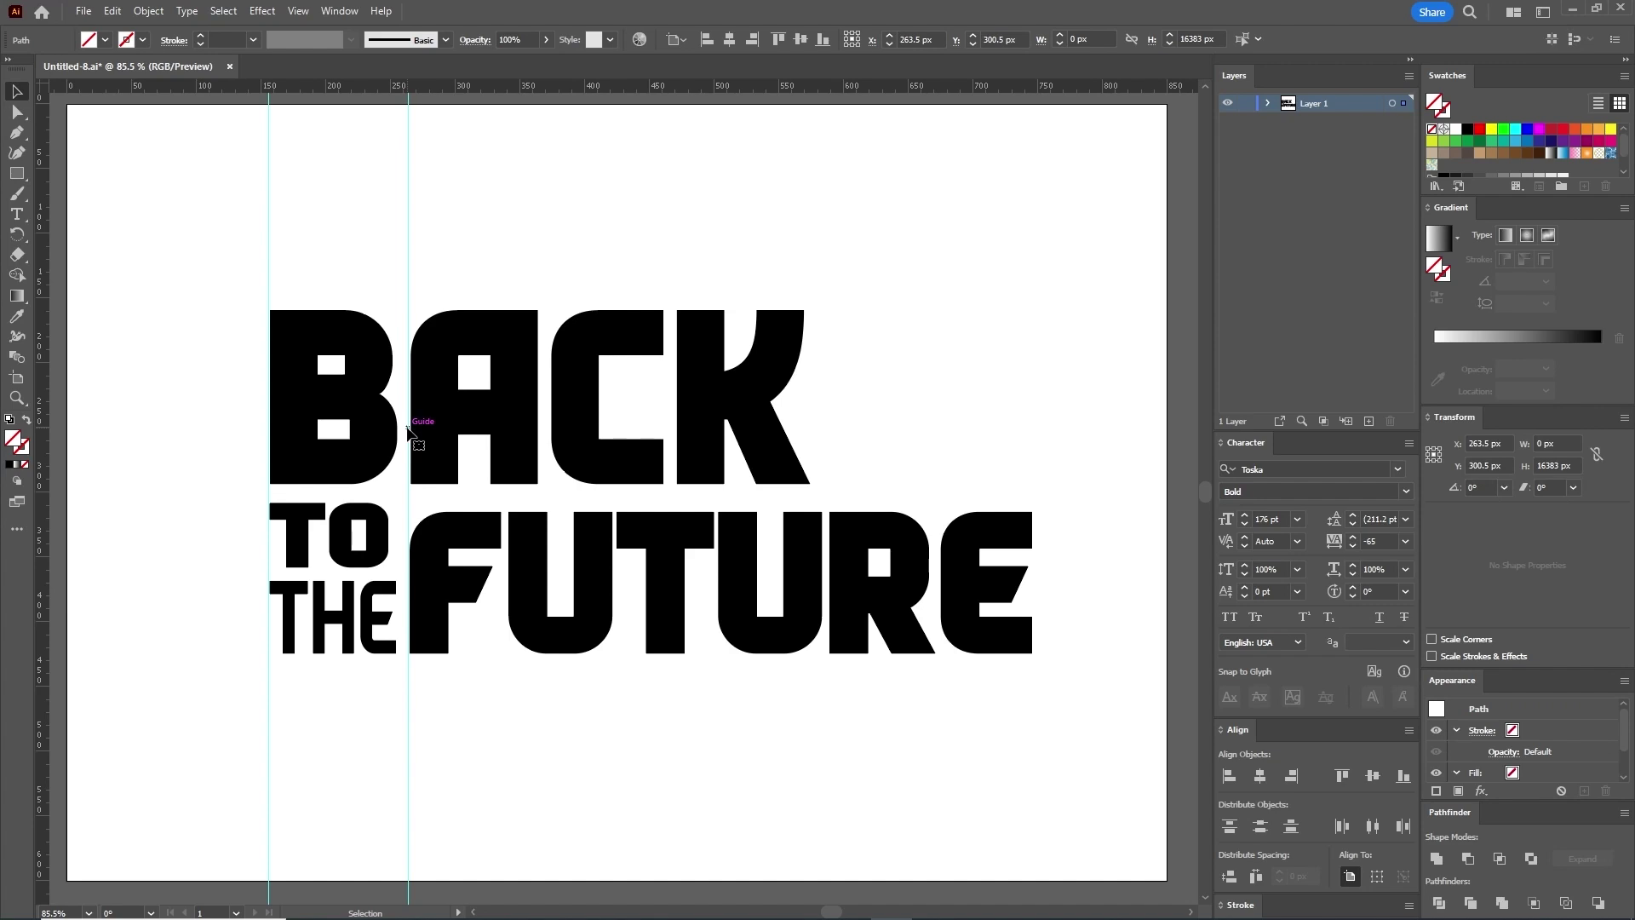
left_click(383, 529)
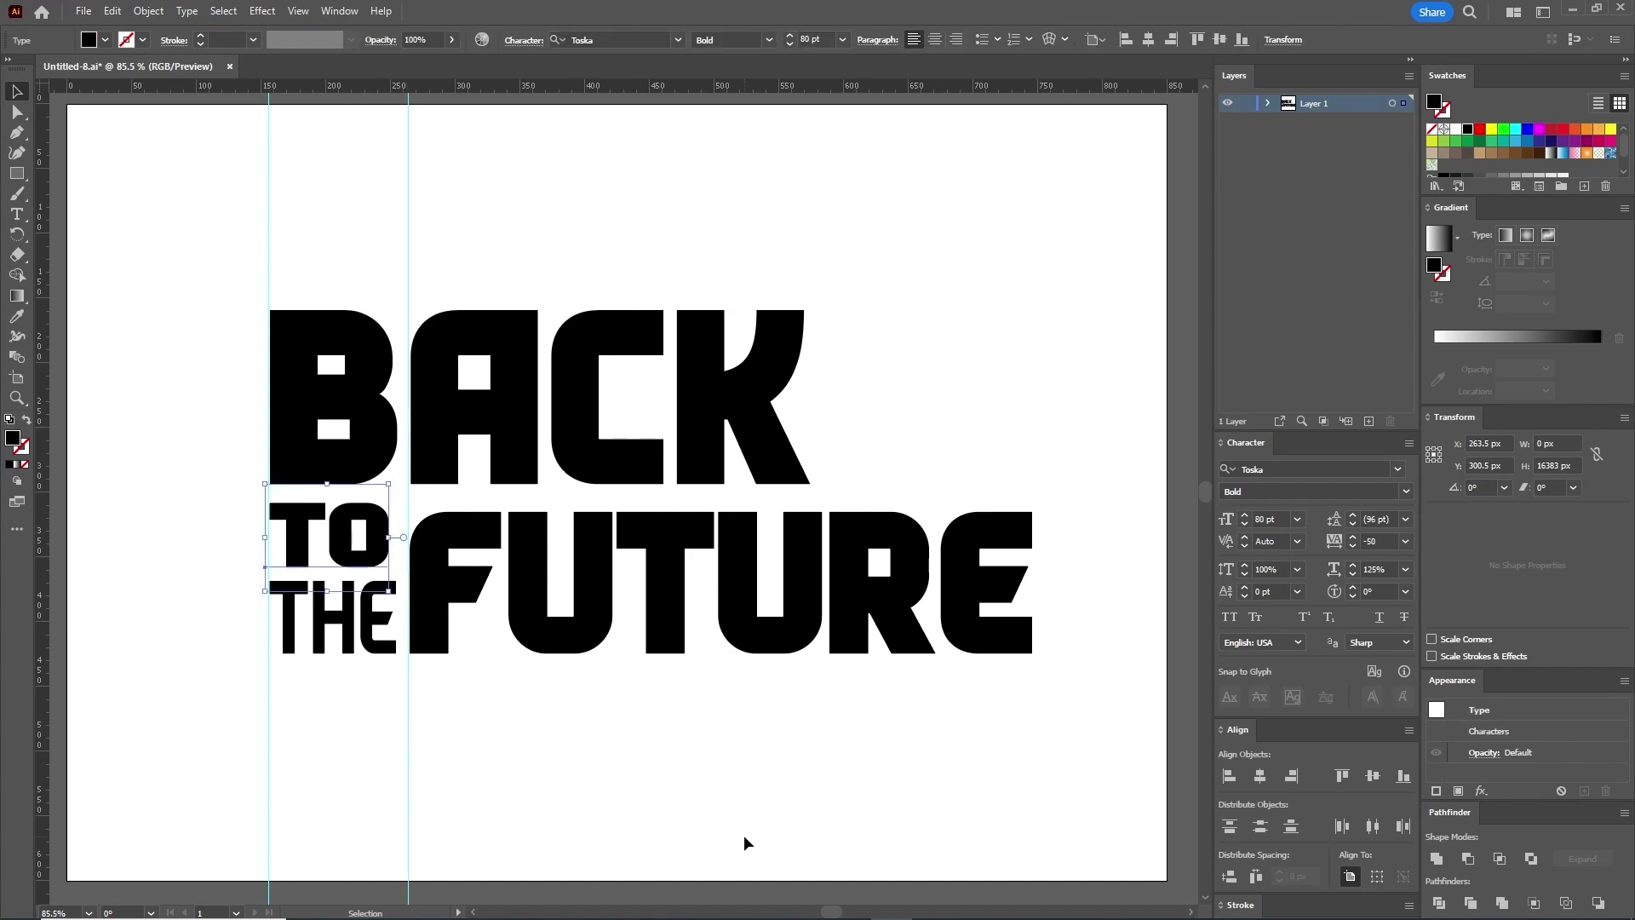
key("Up")
key("Up")
key("Up")
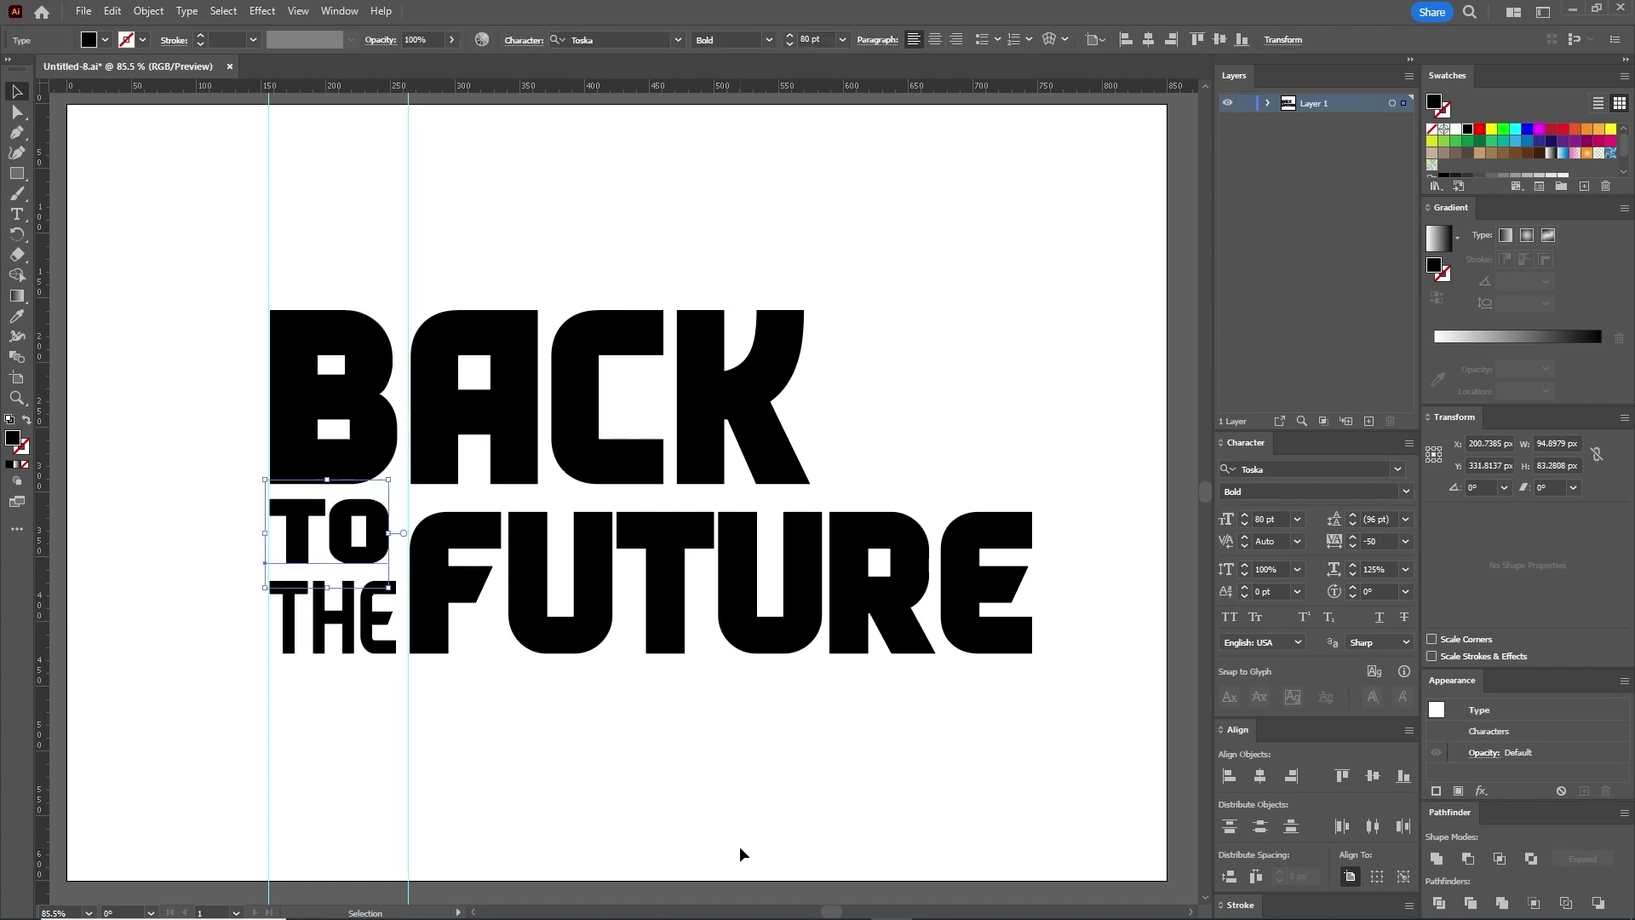
key("Up")
Step: Place a horizontal guide at about Y 302 px above "TO" and nudge "THE" and "FUTURE" up together until the top of "FUTURE" aligns with it
left_click_drag(409, 87, 337, 494)
left_click(524, 739)
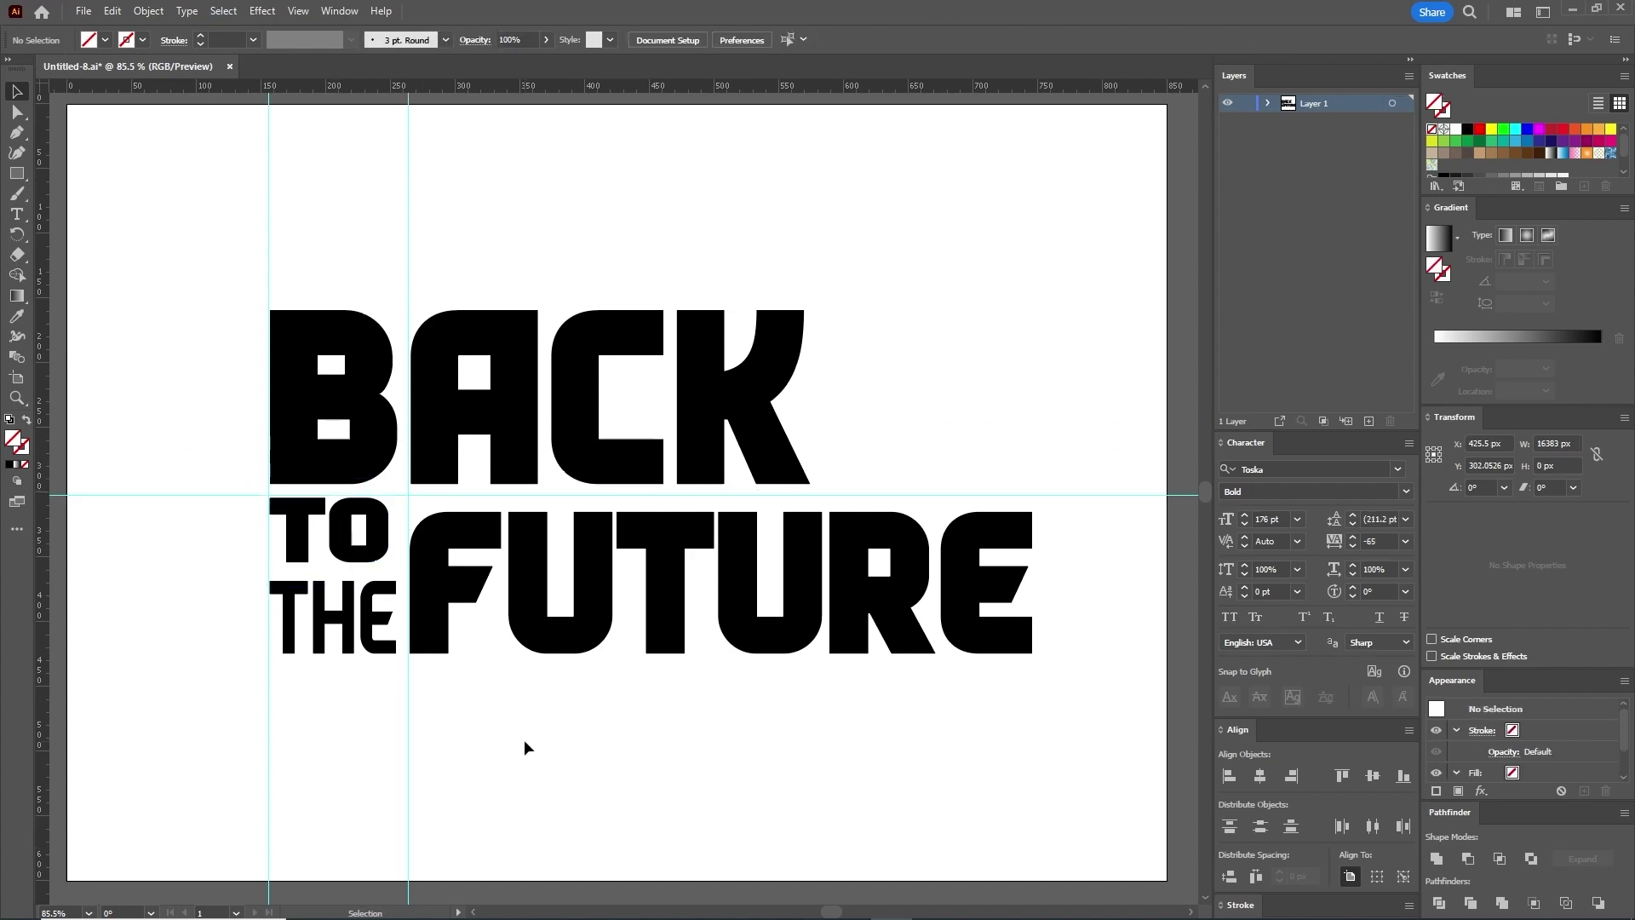
left_click(384, 649)
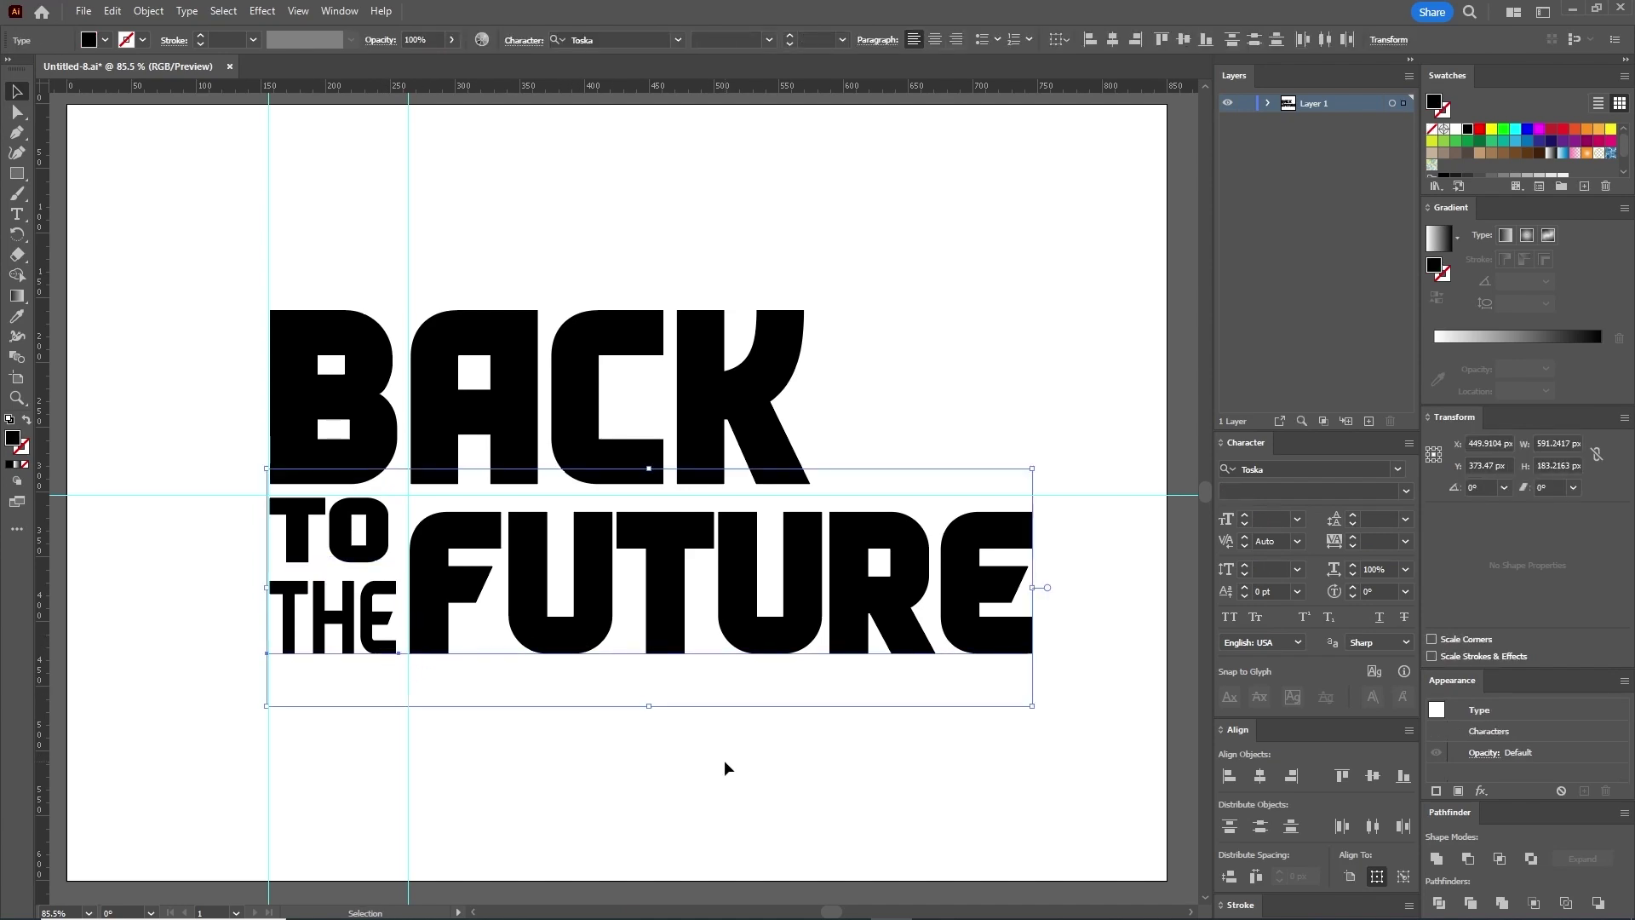
key("Up")
key("Up")
key("Up")
key("Up")
key("Up")
key("Up")
key("Up")
key("Up")
key("Up")
key("Up")
key("Up")
key("Up")
key("Up")
key("Up")
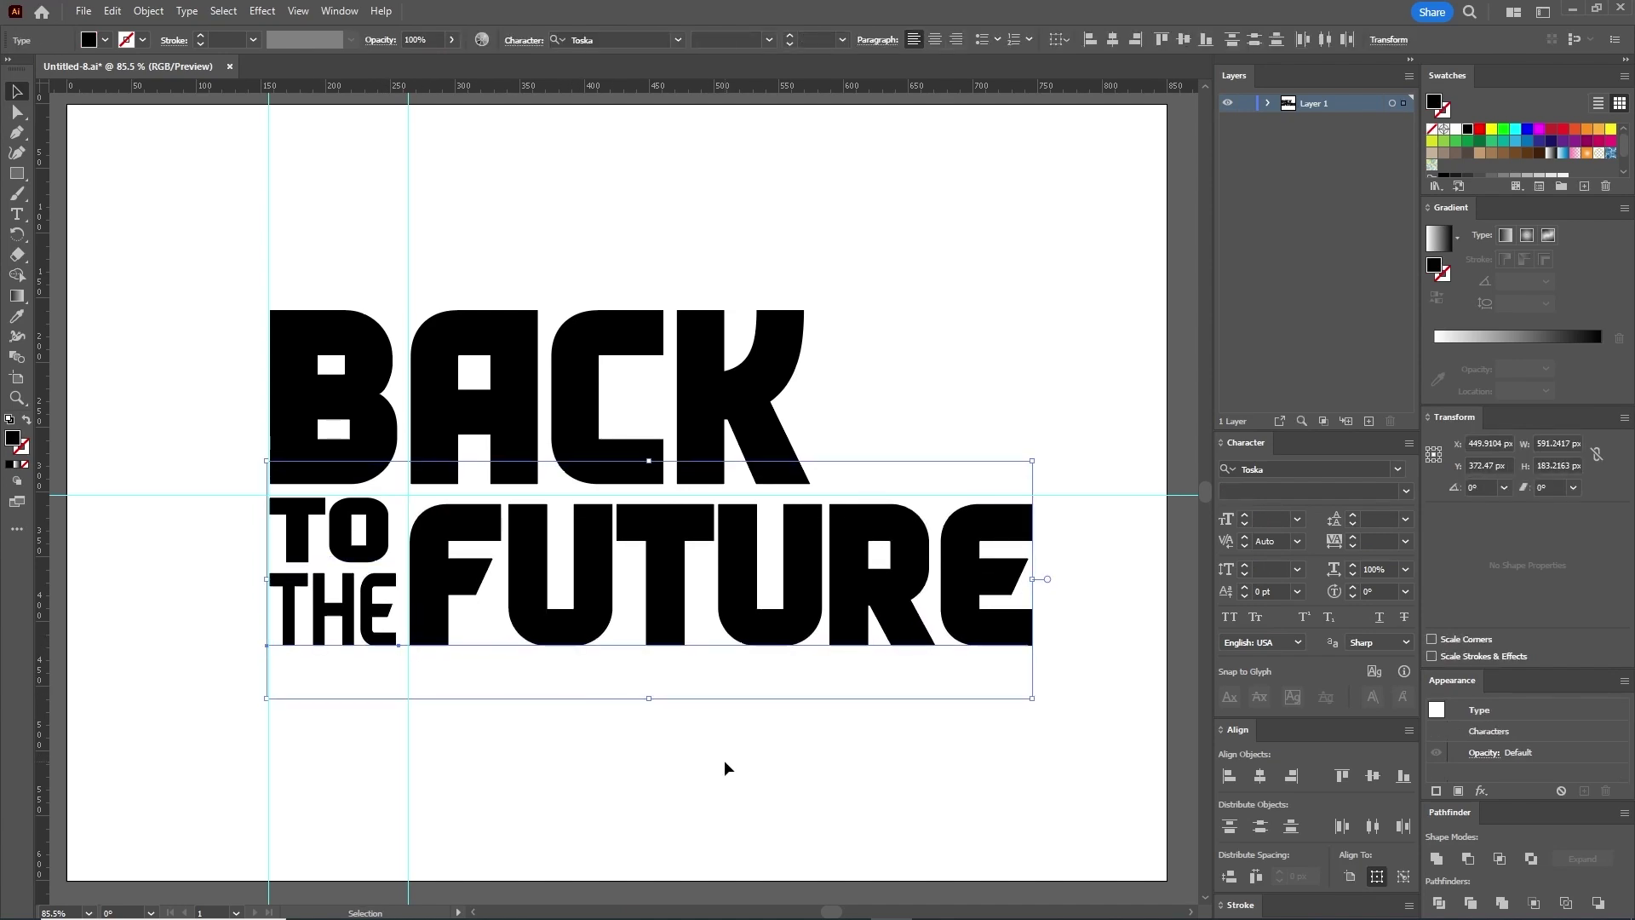
key("Up")
key("Up")
key("Up")
key("Up")
key("Up")
key("Up")
key("Up")
key("Up")
key("Up")
key("Up")
key("Up")
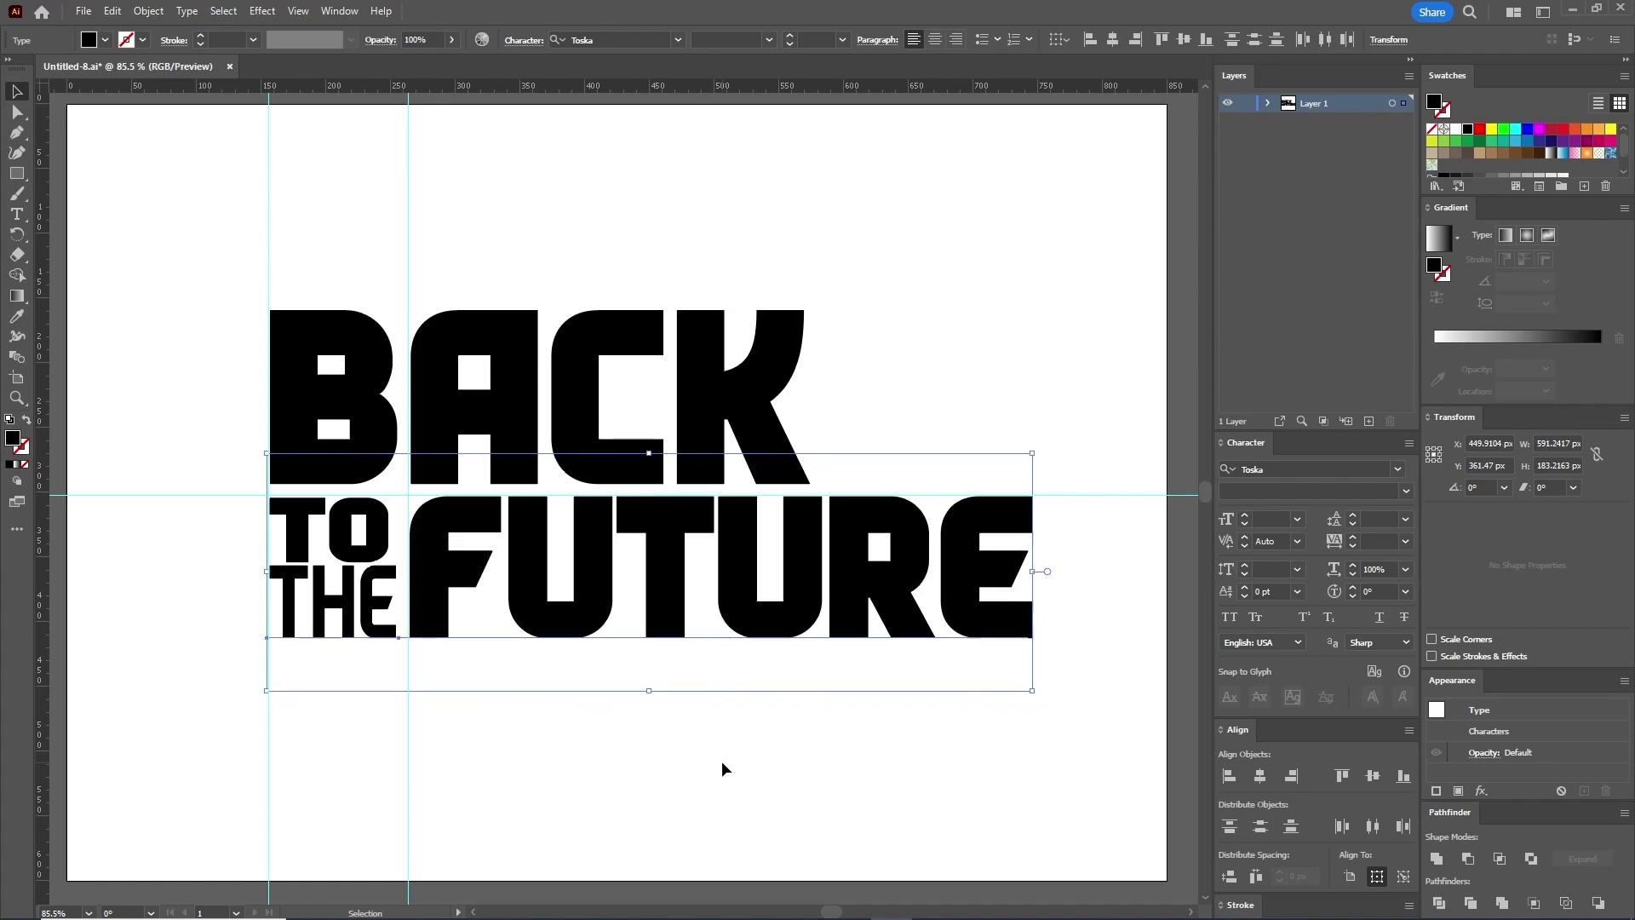
key("Down")
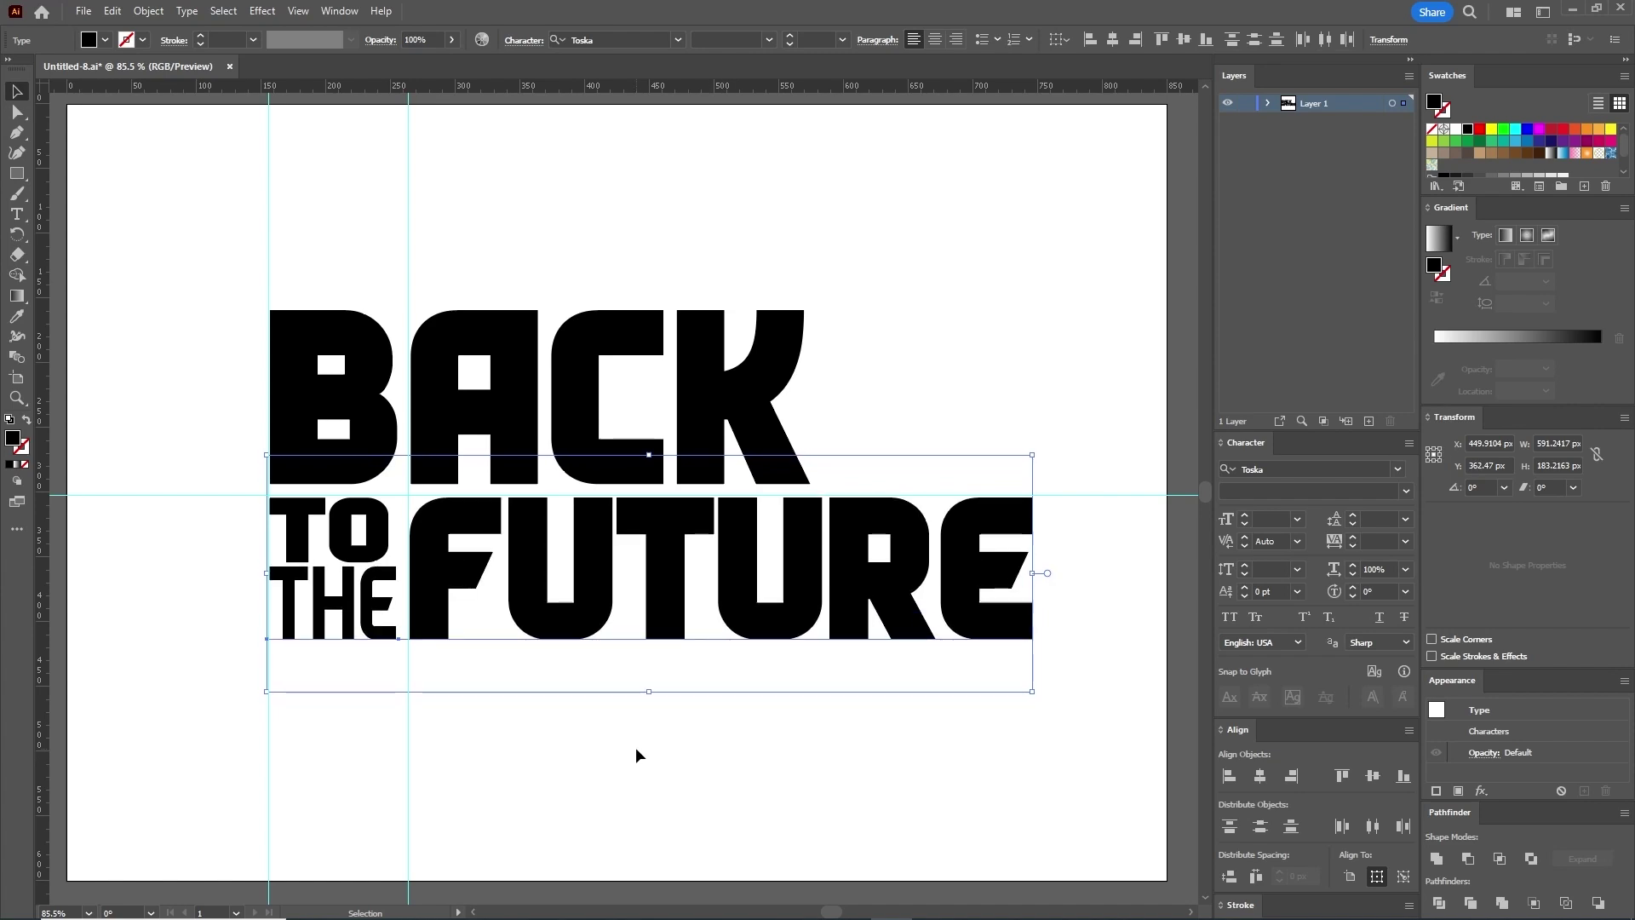
left_click(635, 755)
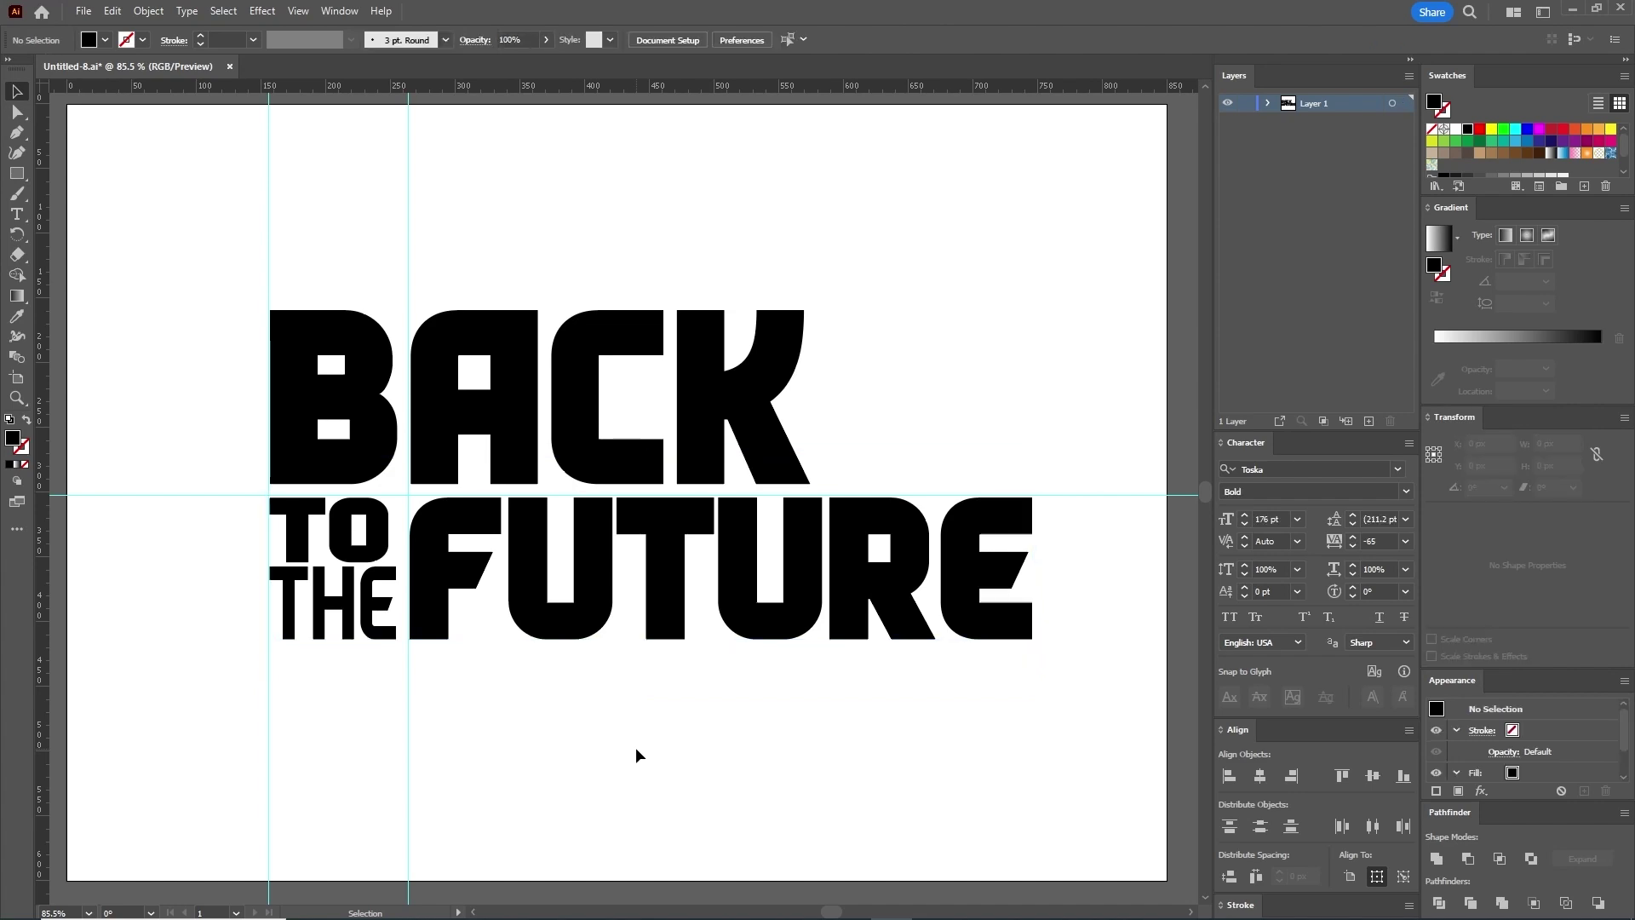
Step: Place a horizontal guide at about Y 414.5 px just below "FUTURE" and nudge "THE" up so its bottom lines up with "FUTURE"
left_click_drag(509, 87, 507, 639)
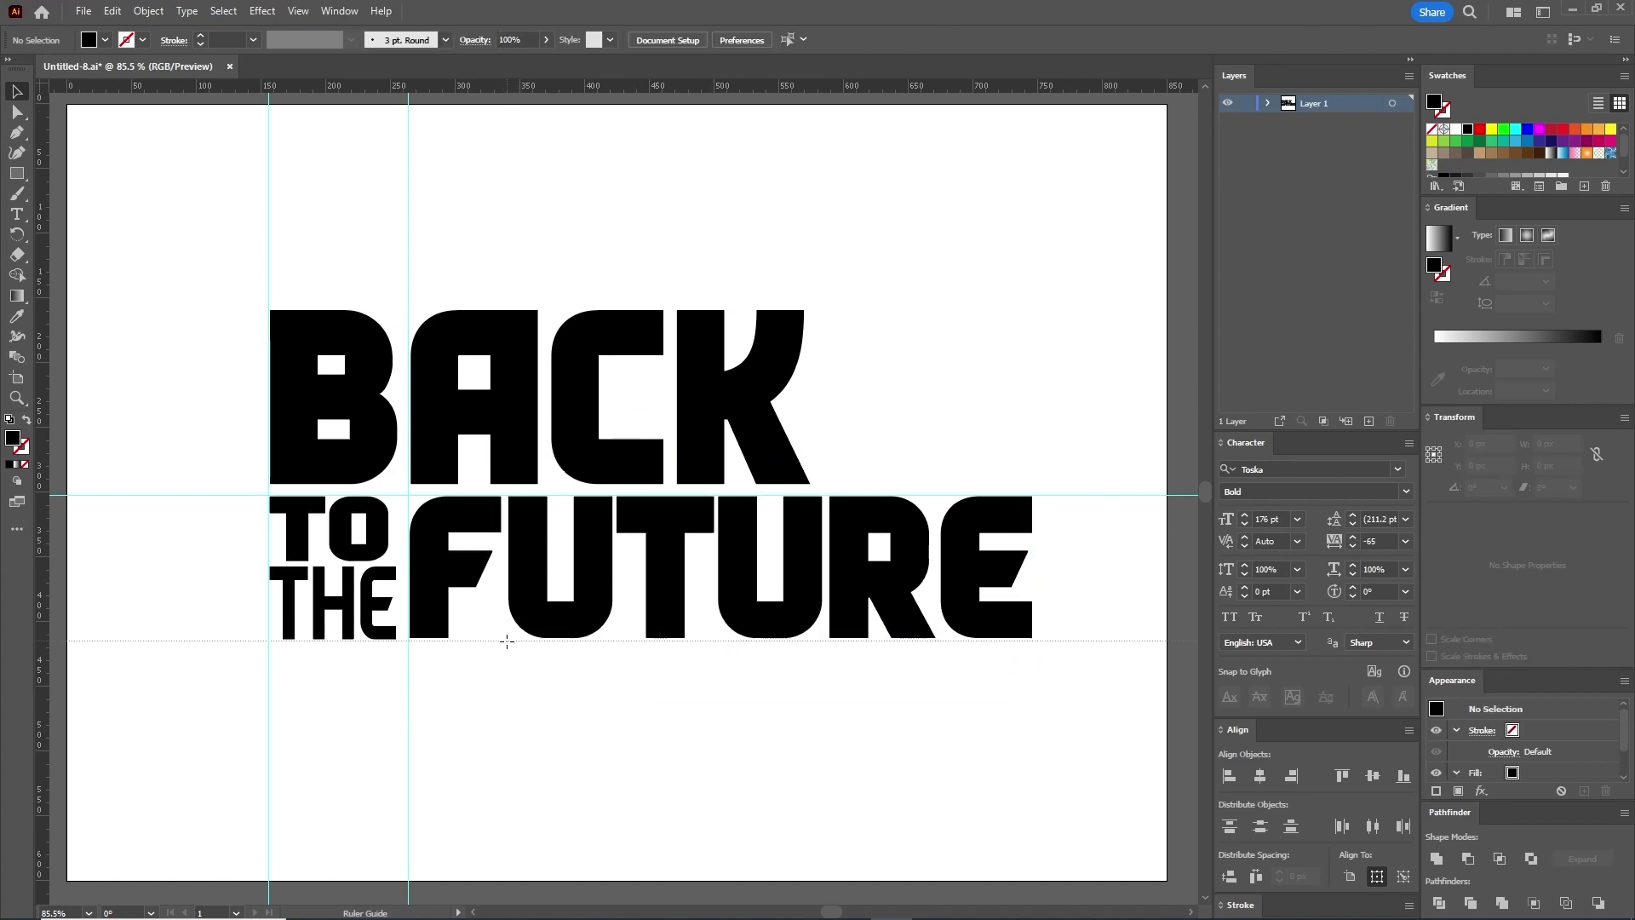
left_click_drag(507, 640, 506, 640)
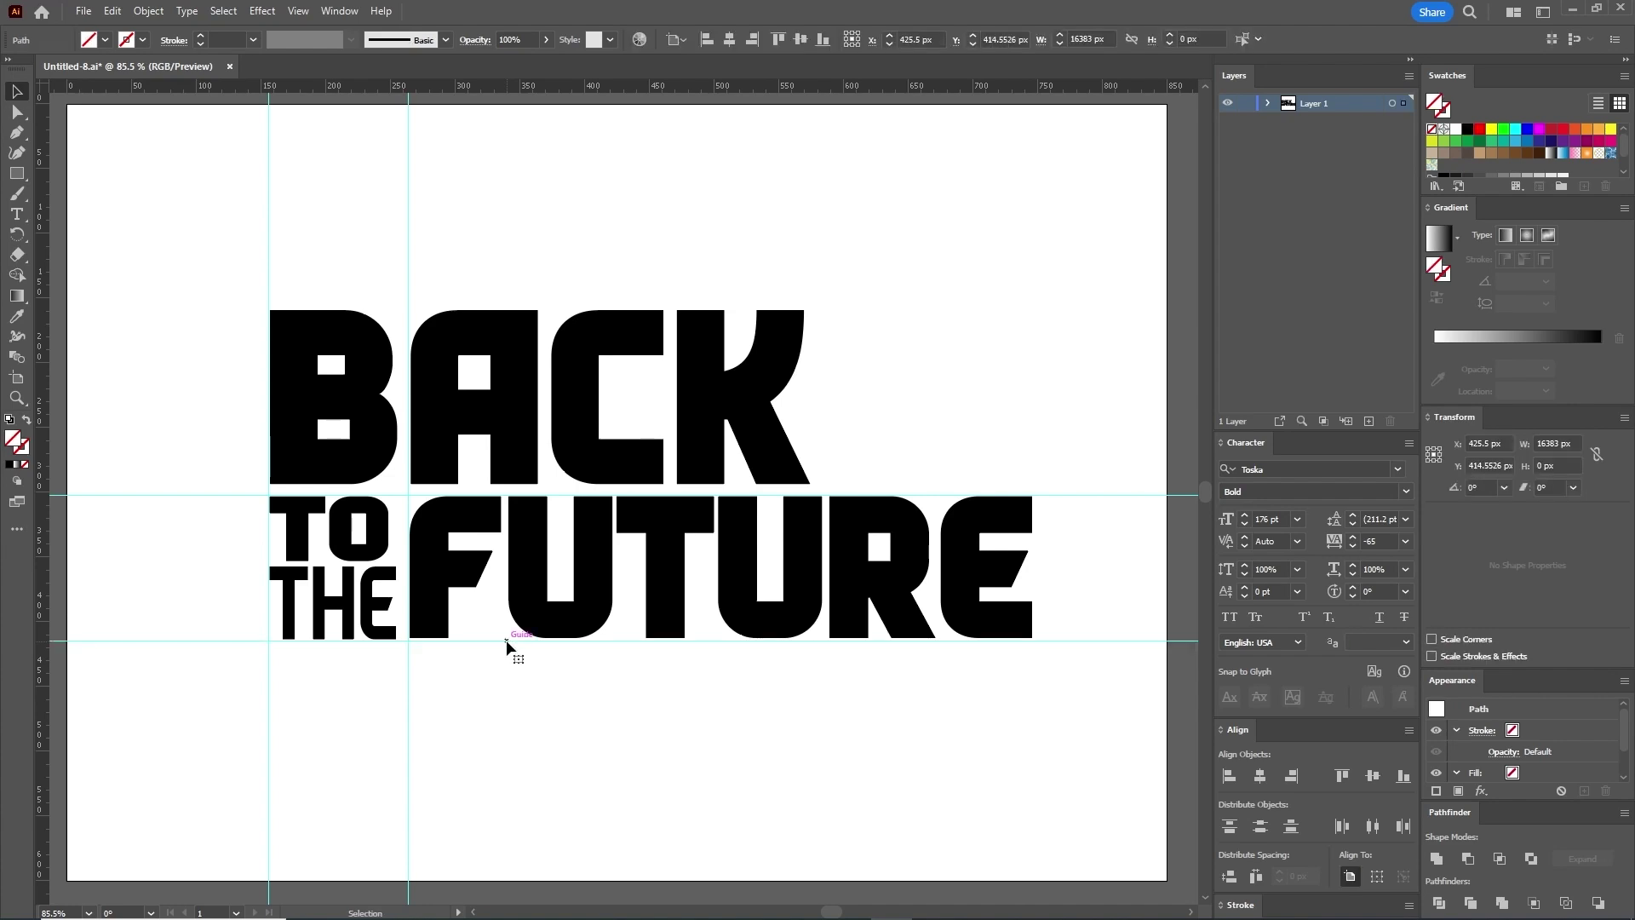
left_click(378, 610)
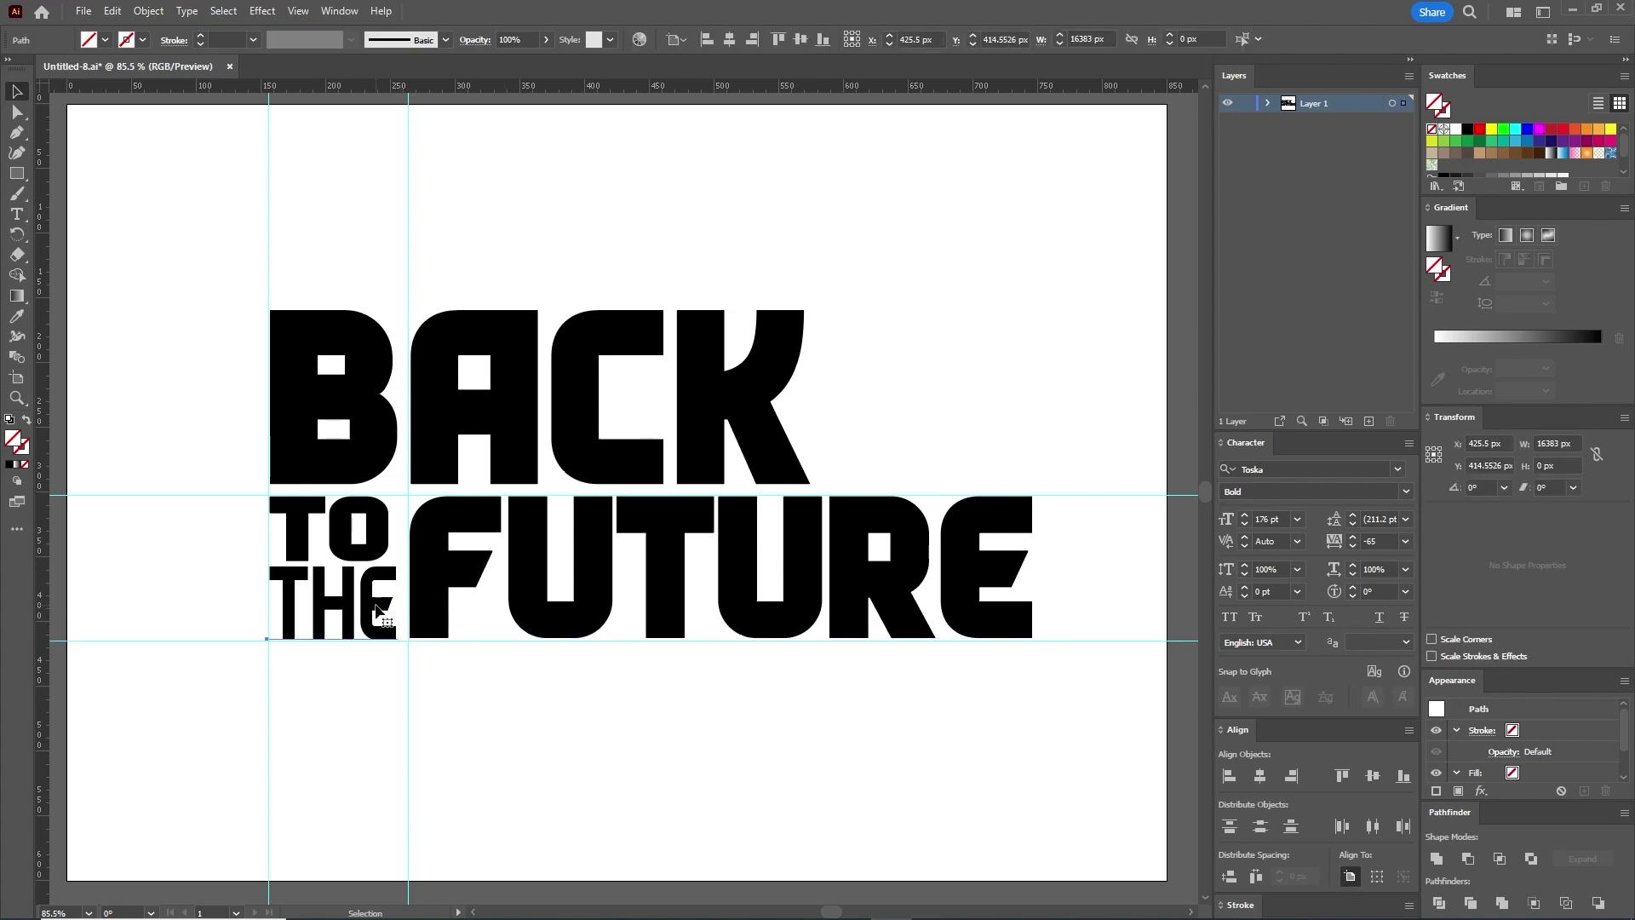
left_click(529, 800)
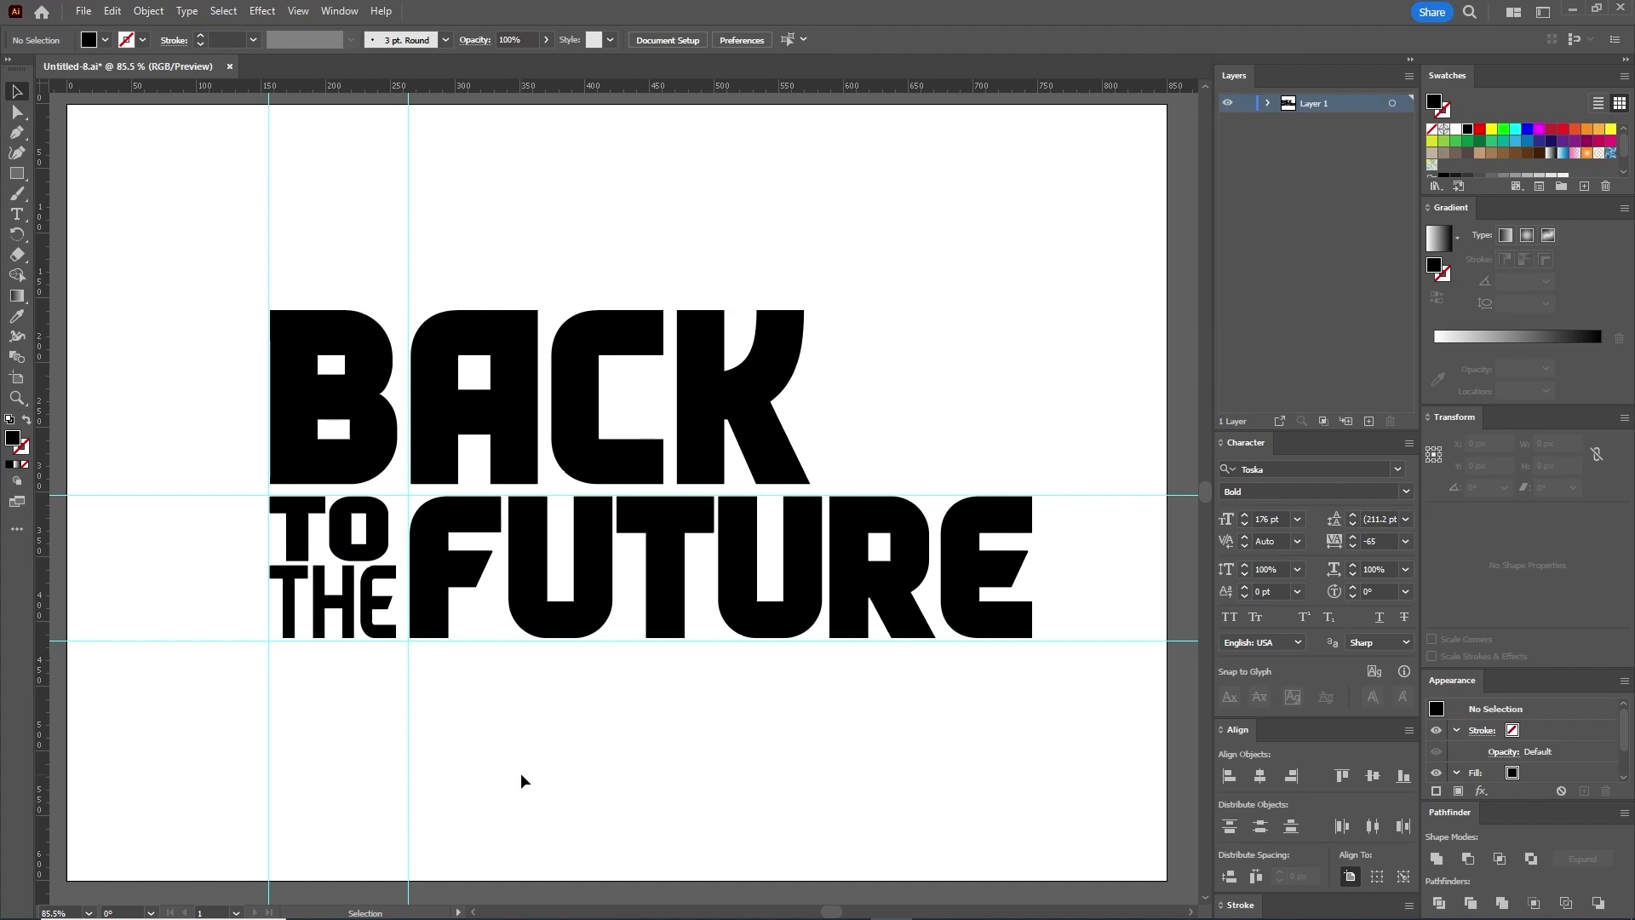
Step: Hide all the guides on the artboard
left_click(297, 10)
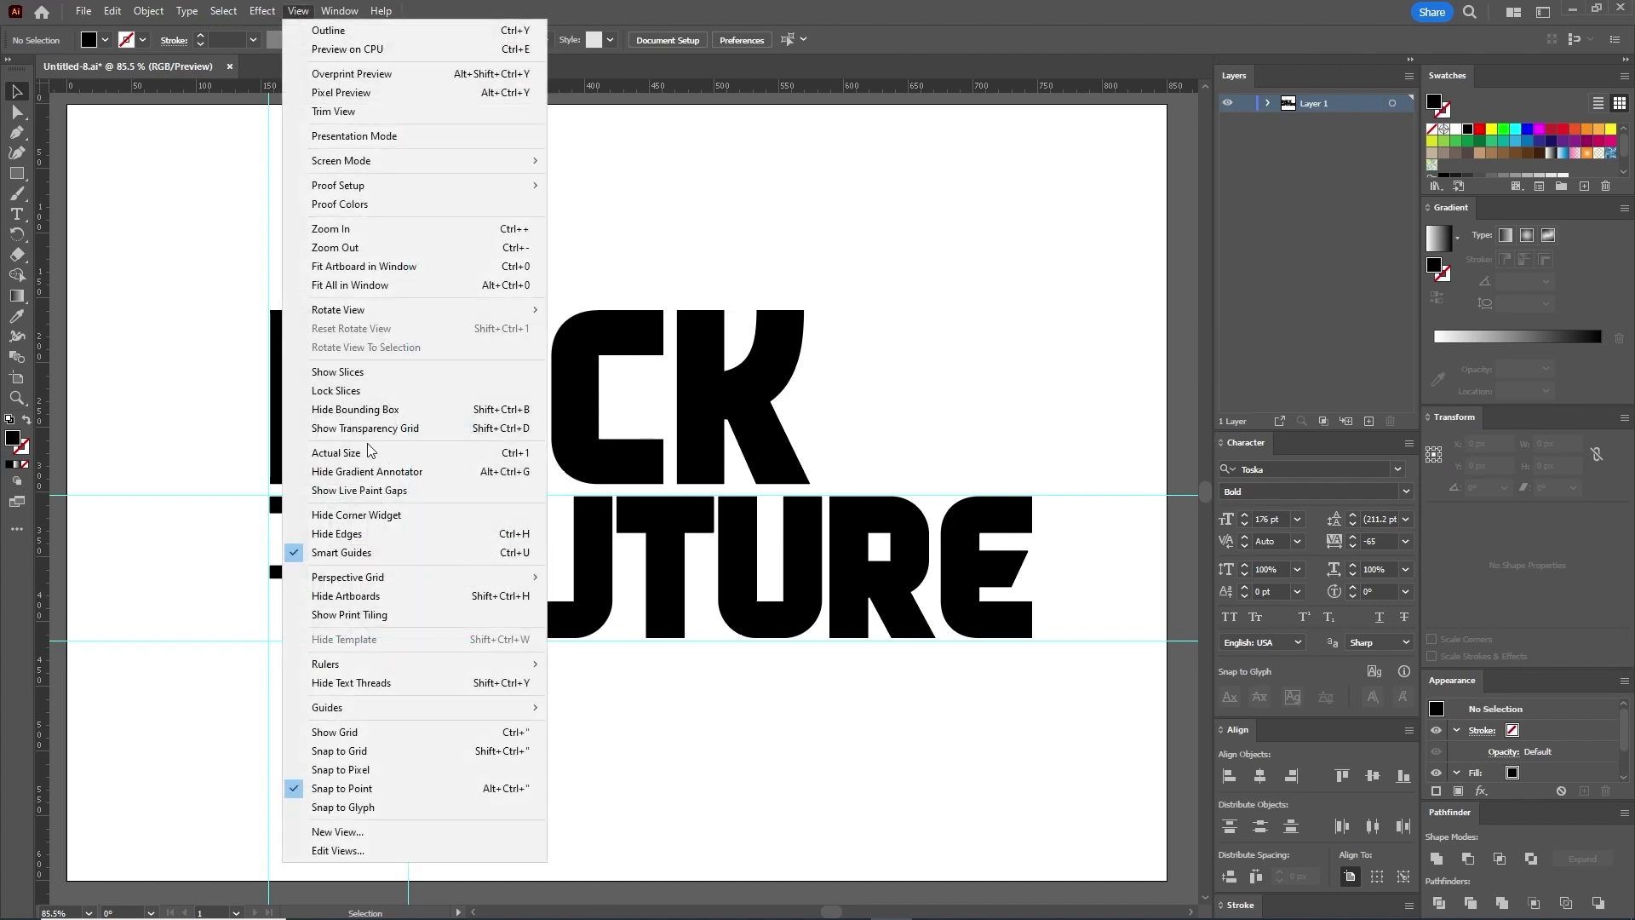
mouse_move(371, 705)
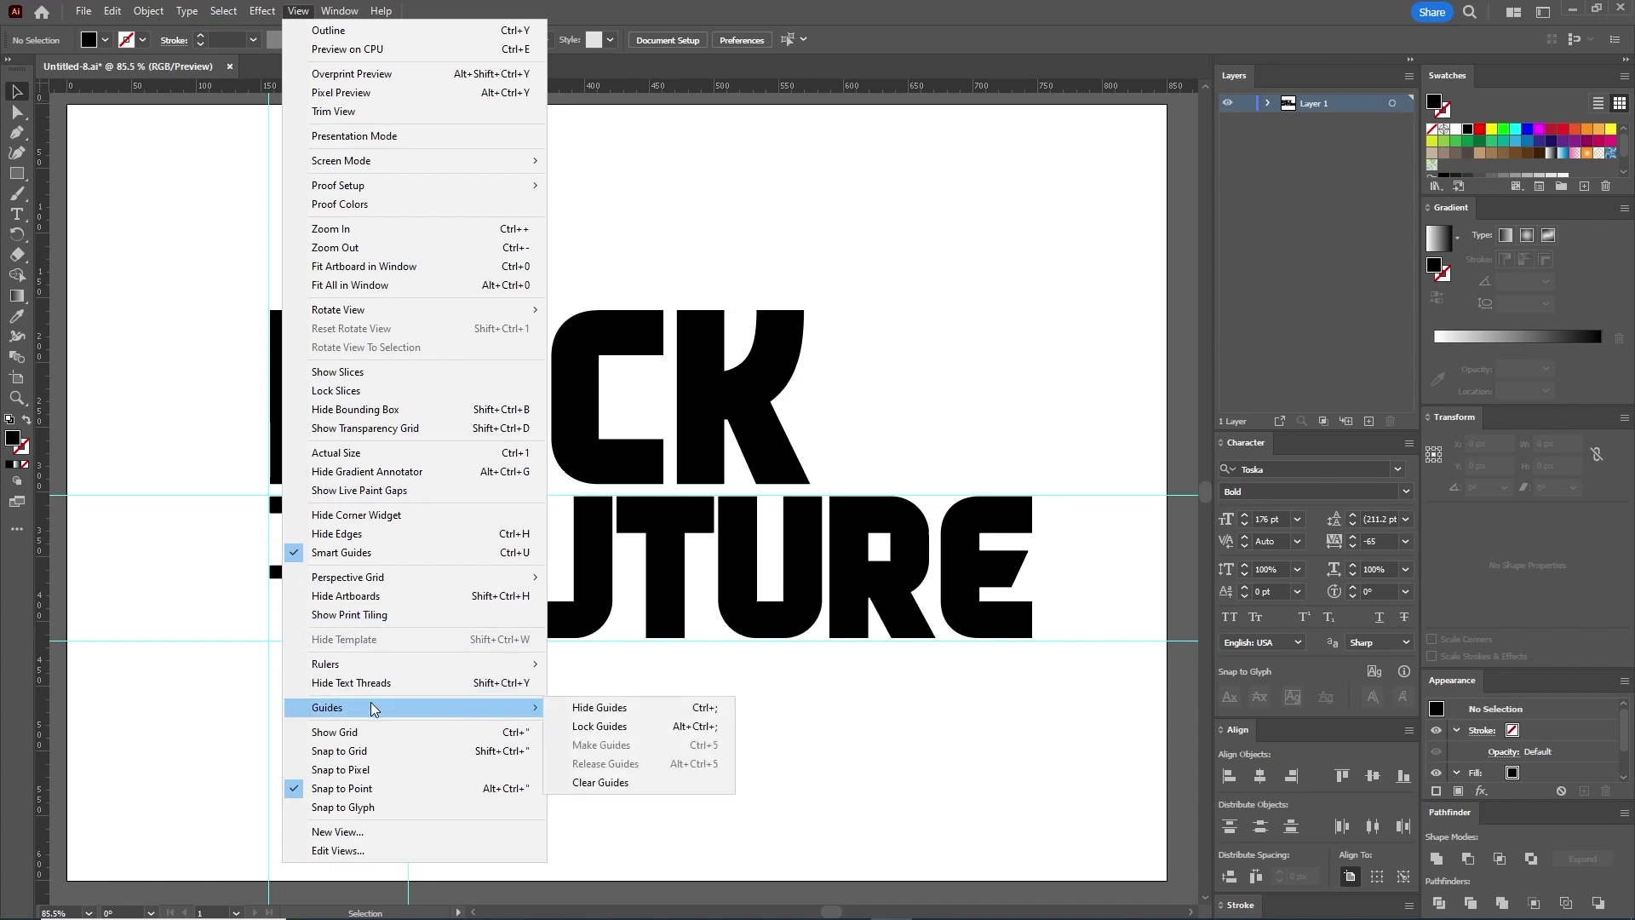
left_click(629, 713)
Step: Convert all four words to outlines and ungroup them into separate letters, with the layer's contents expanded
left_click_drag(1058, 782, 169, 176)
left_click(187, 10)
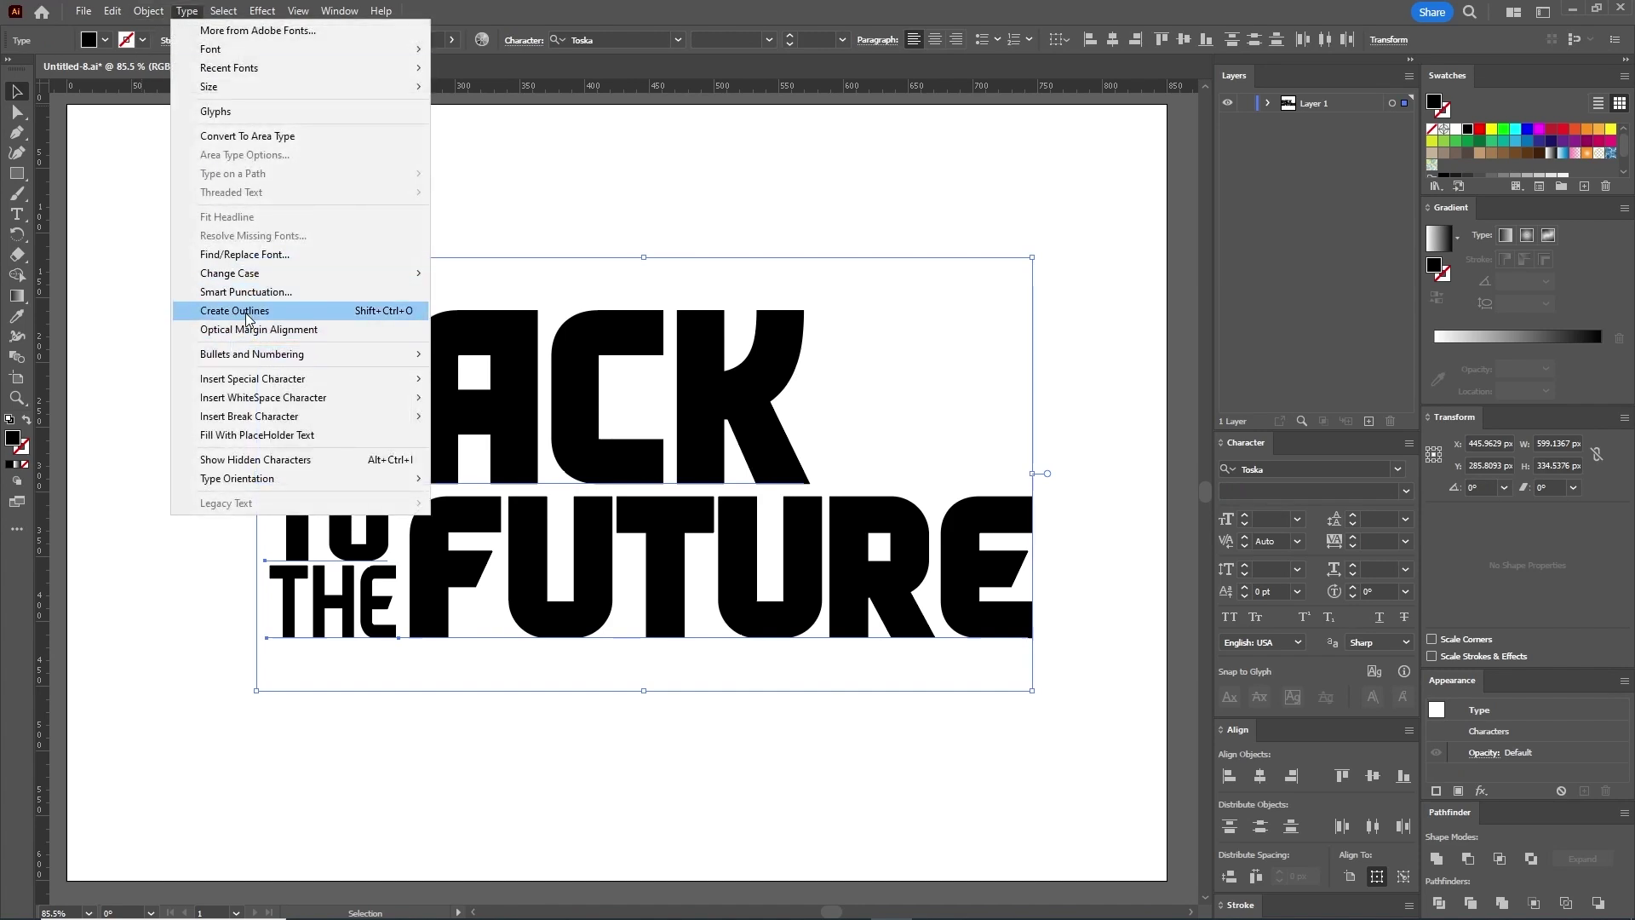
left_click(246, 311)
left_click(148, 10)
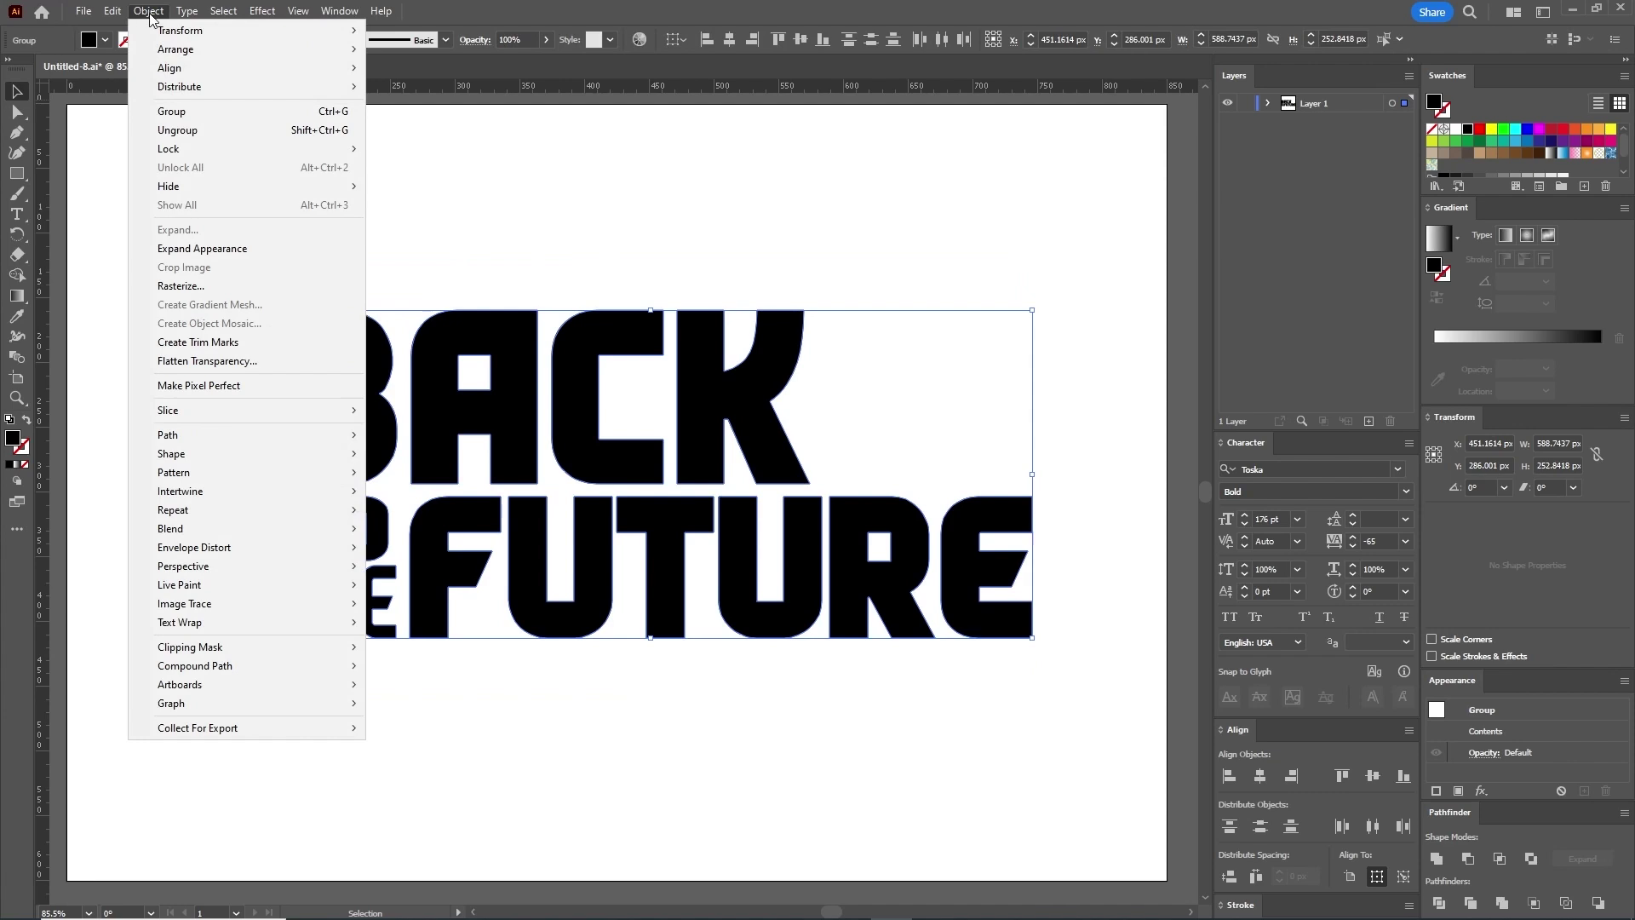
left_click(179, 131)
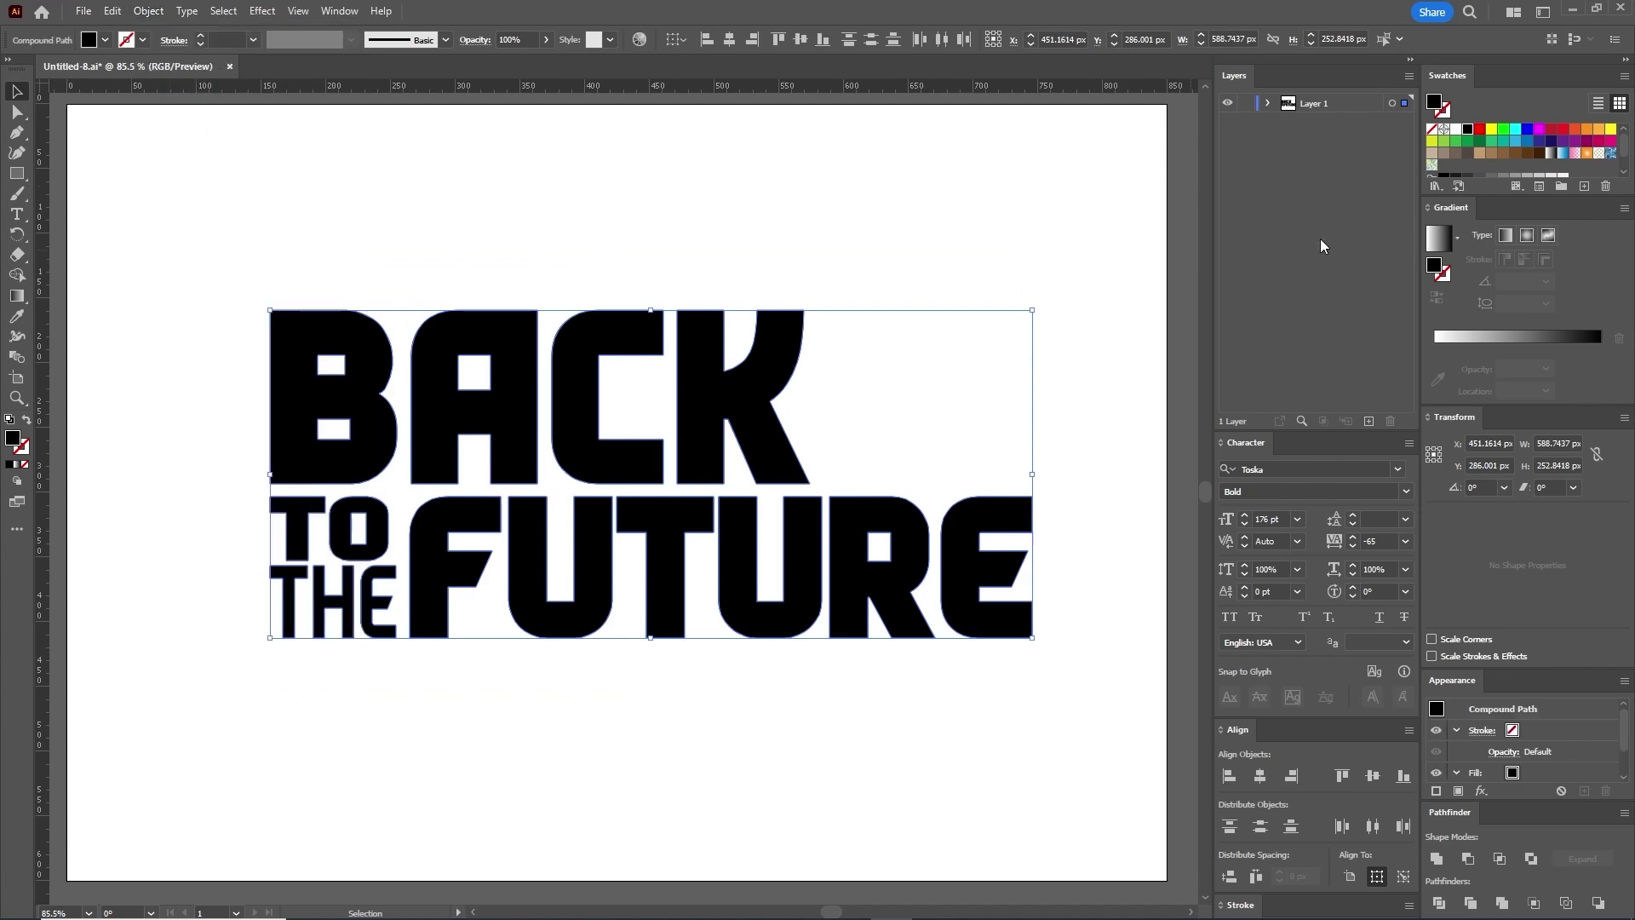
left_click(1269, 102)
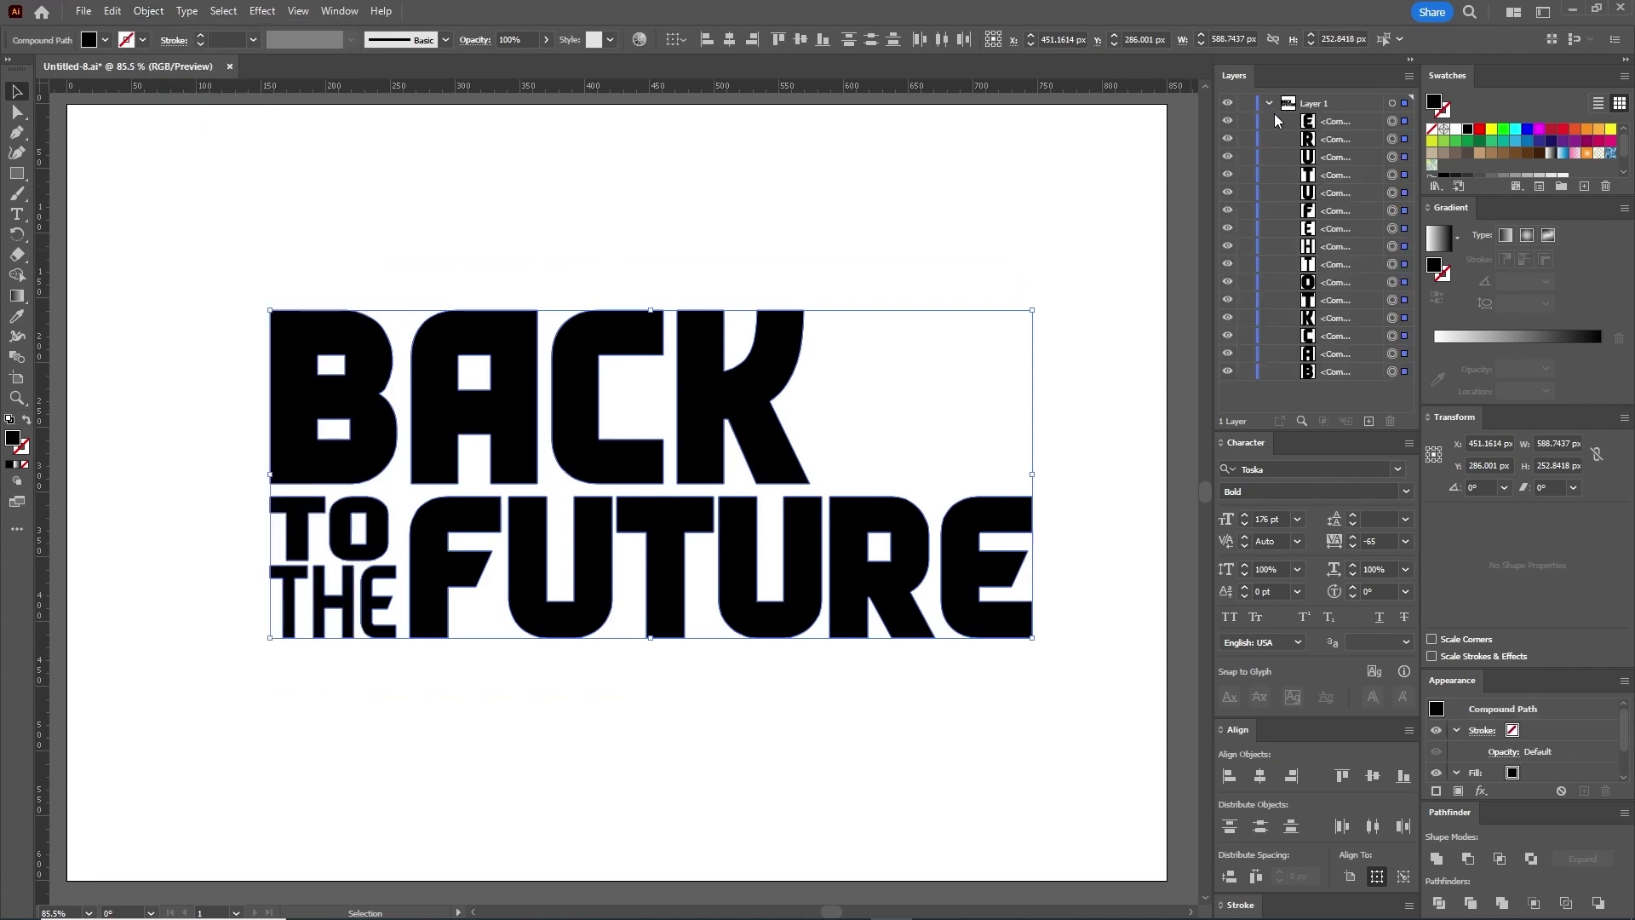
left_click(926, 722)
Step: Release the compound path of the B in "BACK" and fill its two inner counter shapes with red
left_click(329, 338)
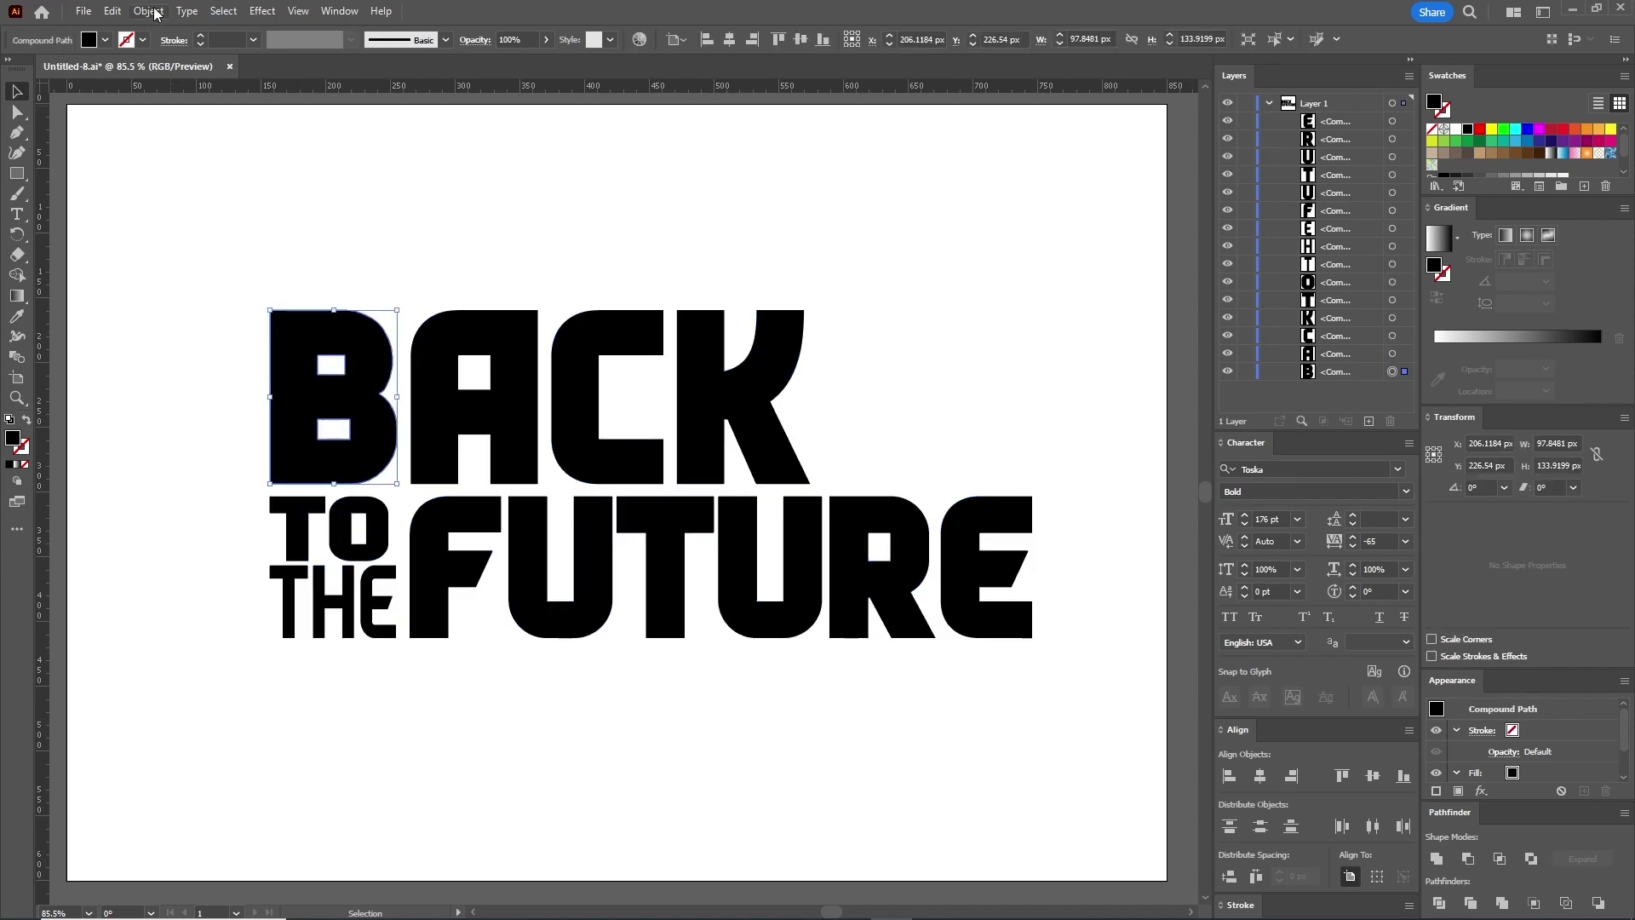
left_click(154, 13)
mouse_move(289, 668)
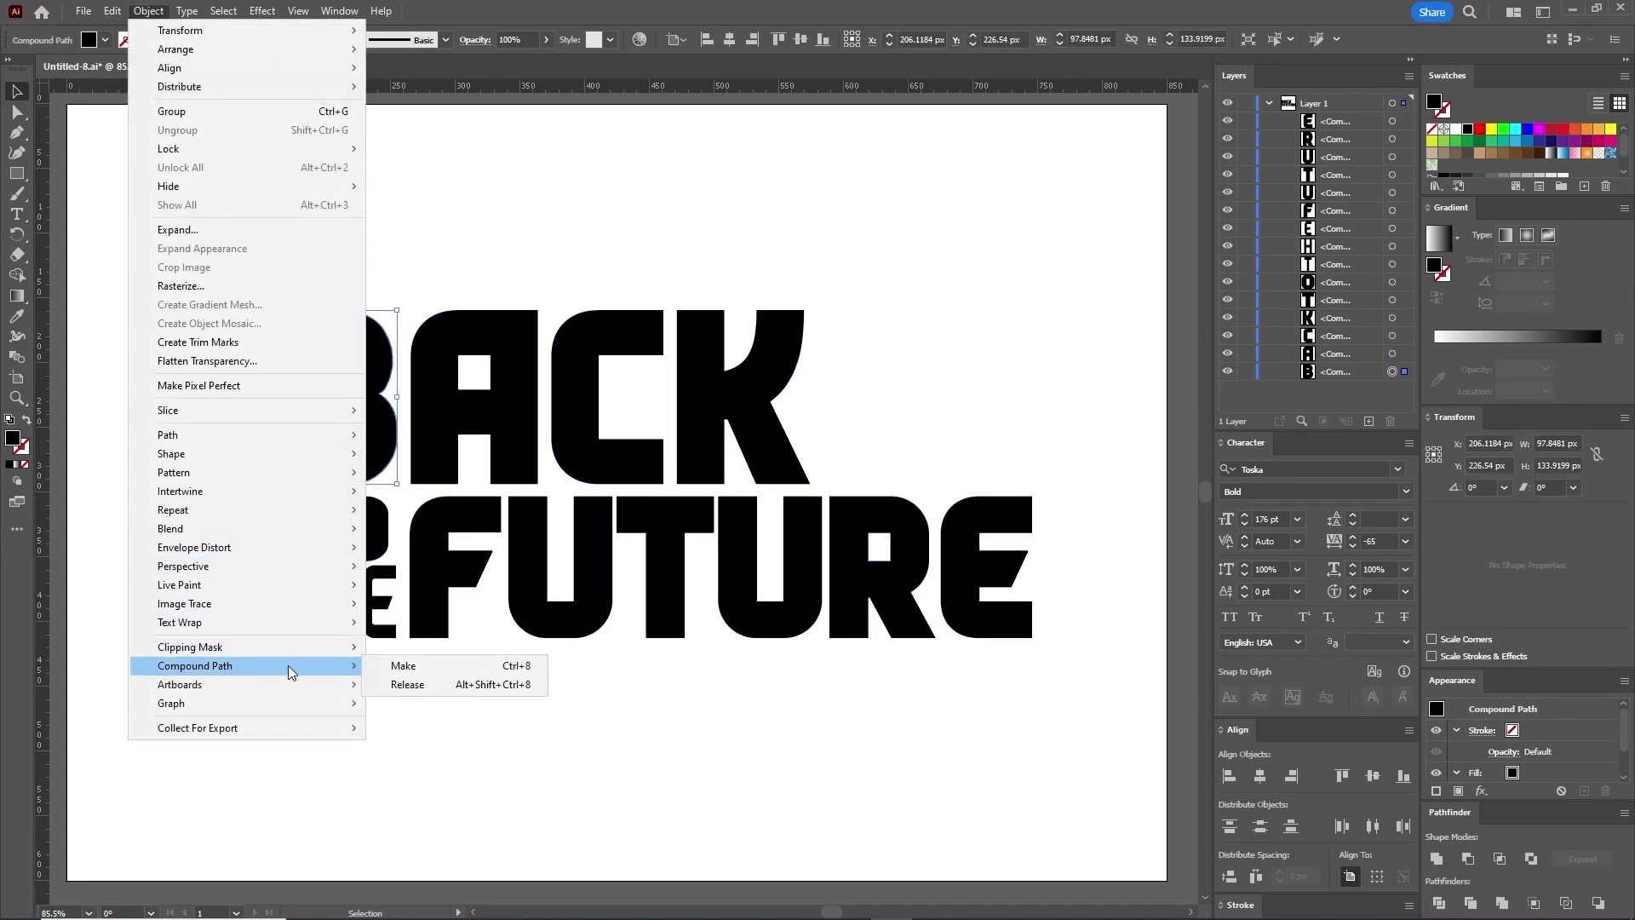
left_click(396, 687)
left_click(404, 749)
left_click(332, 431)
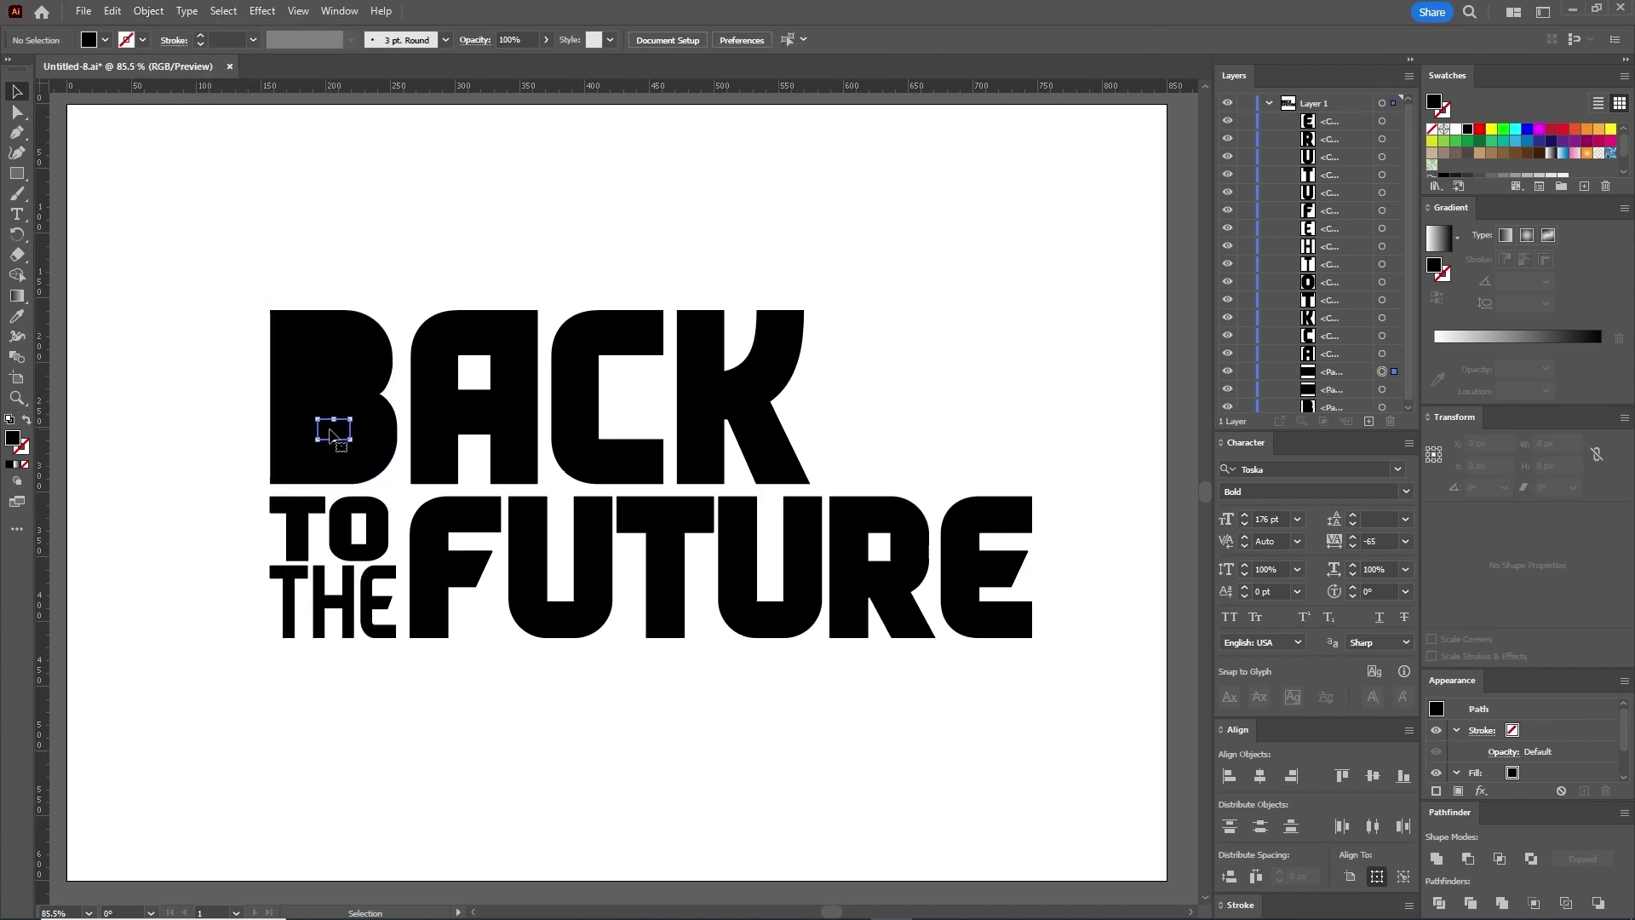
left_click(331, 366, "shift")
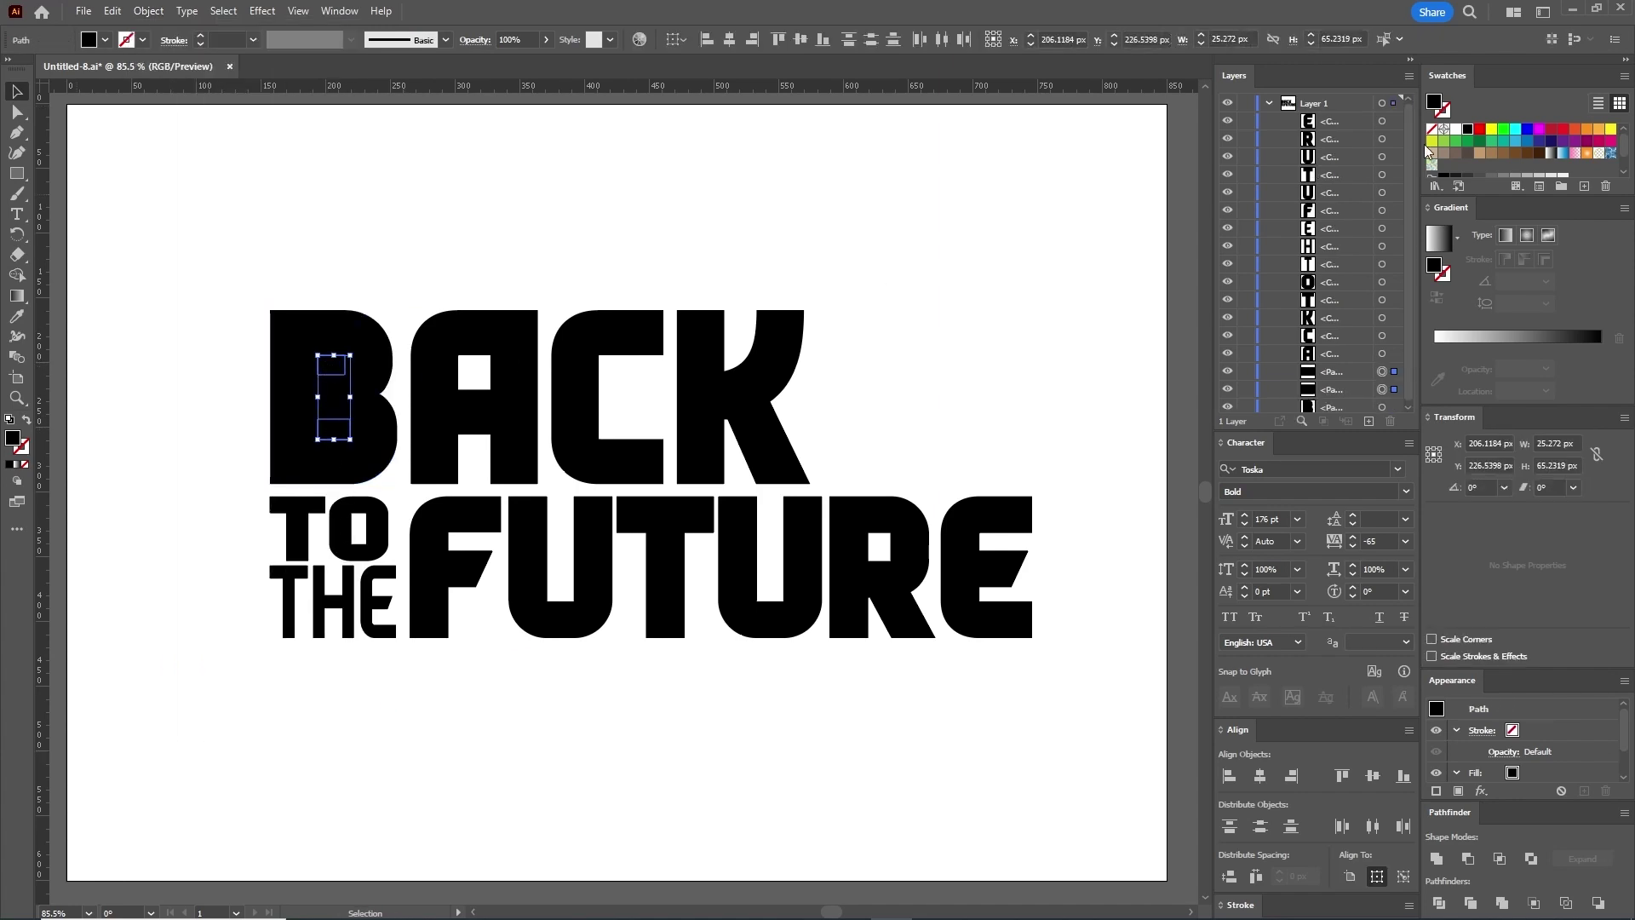
left_click(1481, 129)
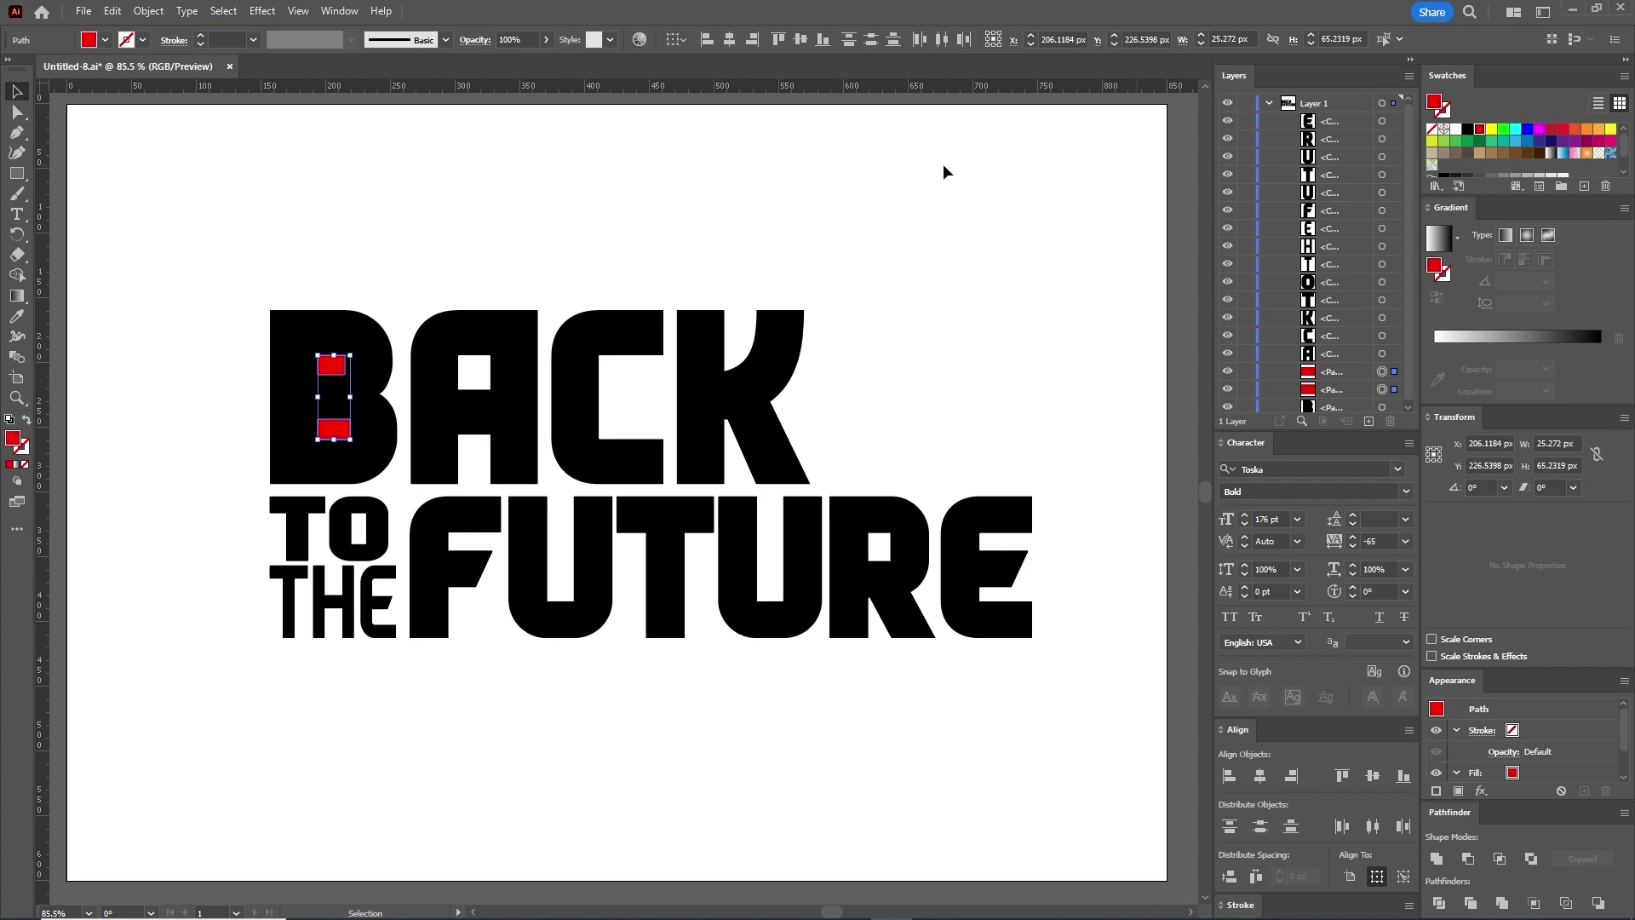
left_click(372, 226)
Step: Set the B's upper red counter to 22 px wide and increase its height
left_click(331, 368)
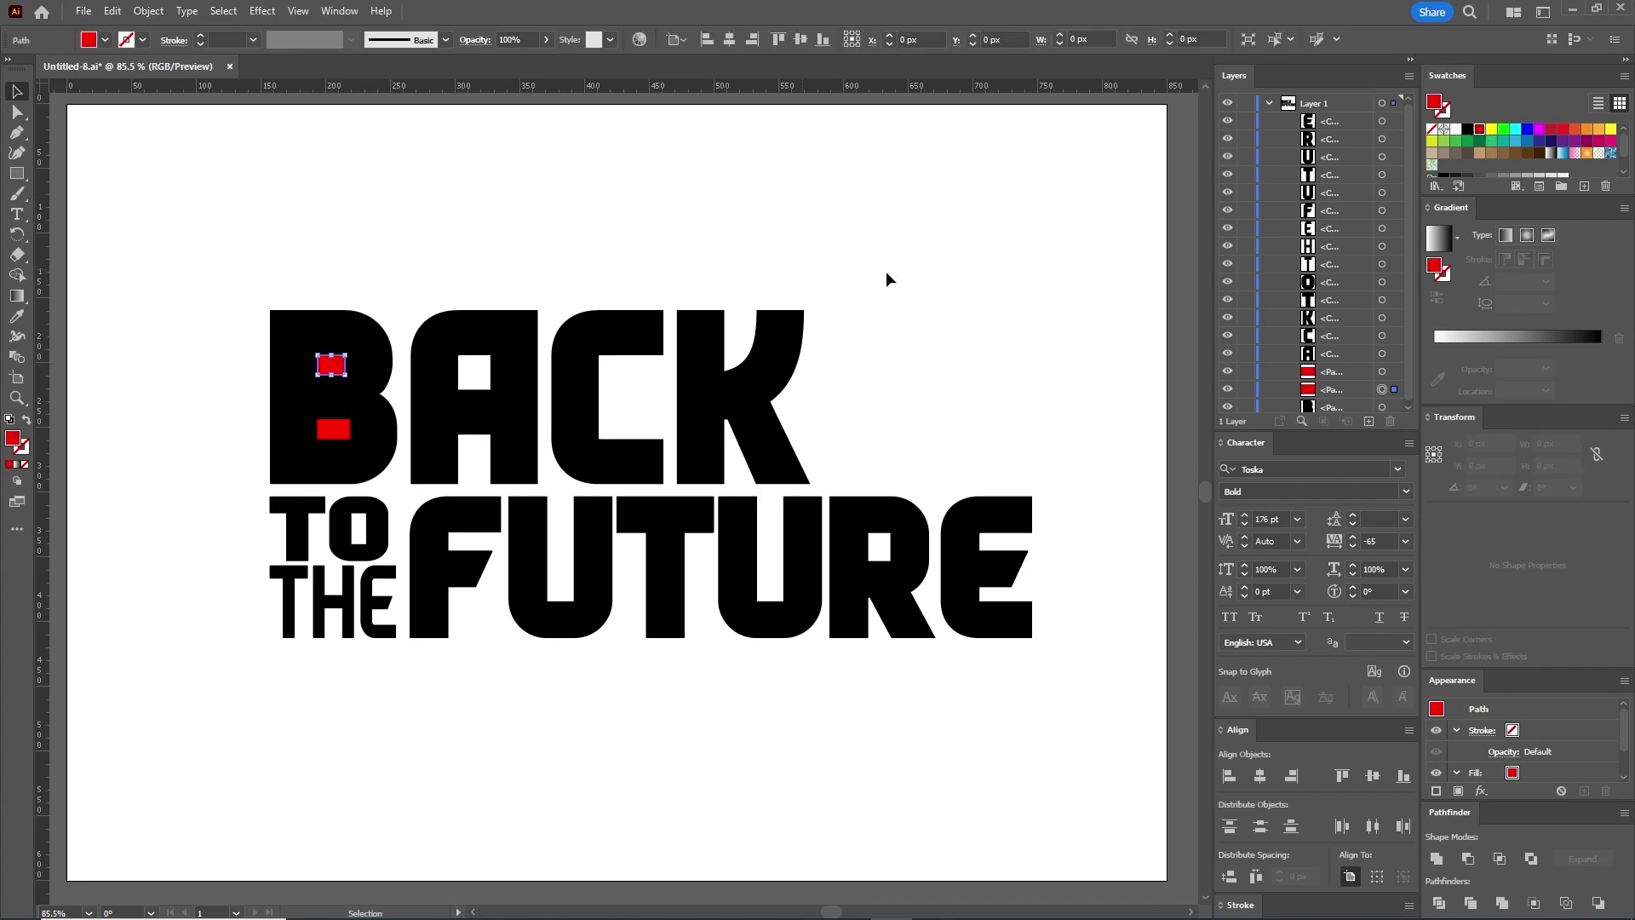
left_click(1550, 443)
type("22px")
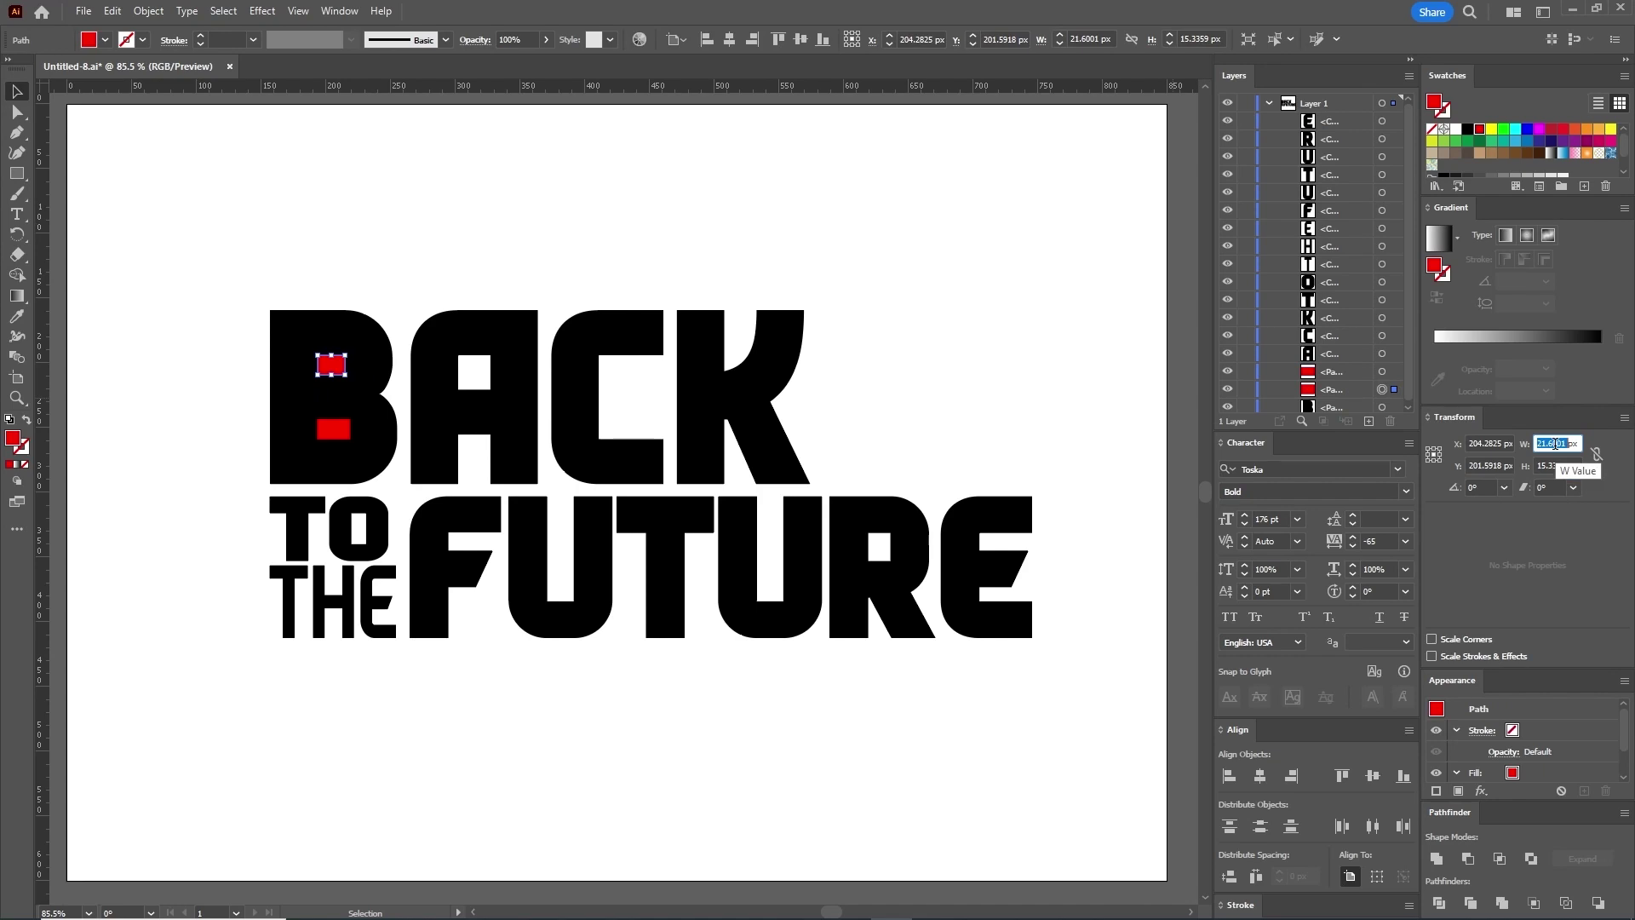
key("Tab")
type("2px")
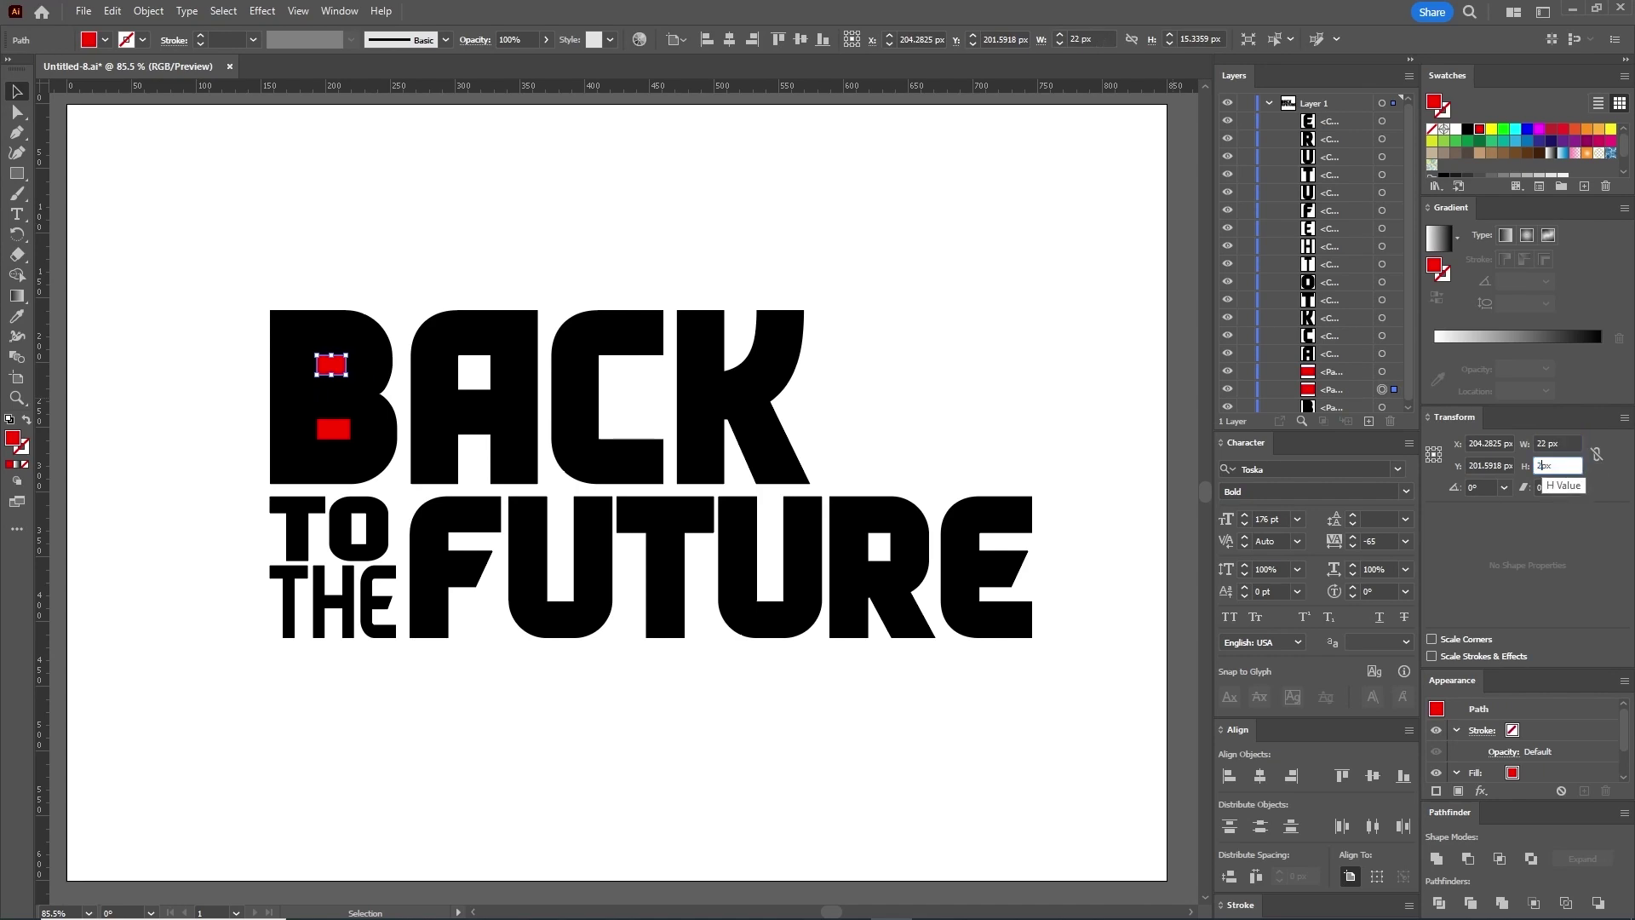
key("Return")
Step: Resize the B's lower red counter to 21 px wide by 18 px high and nudge it 2 px to the left
left_click(331, 433)
double_click(1551, 442)
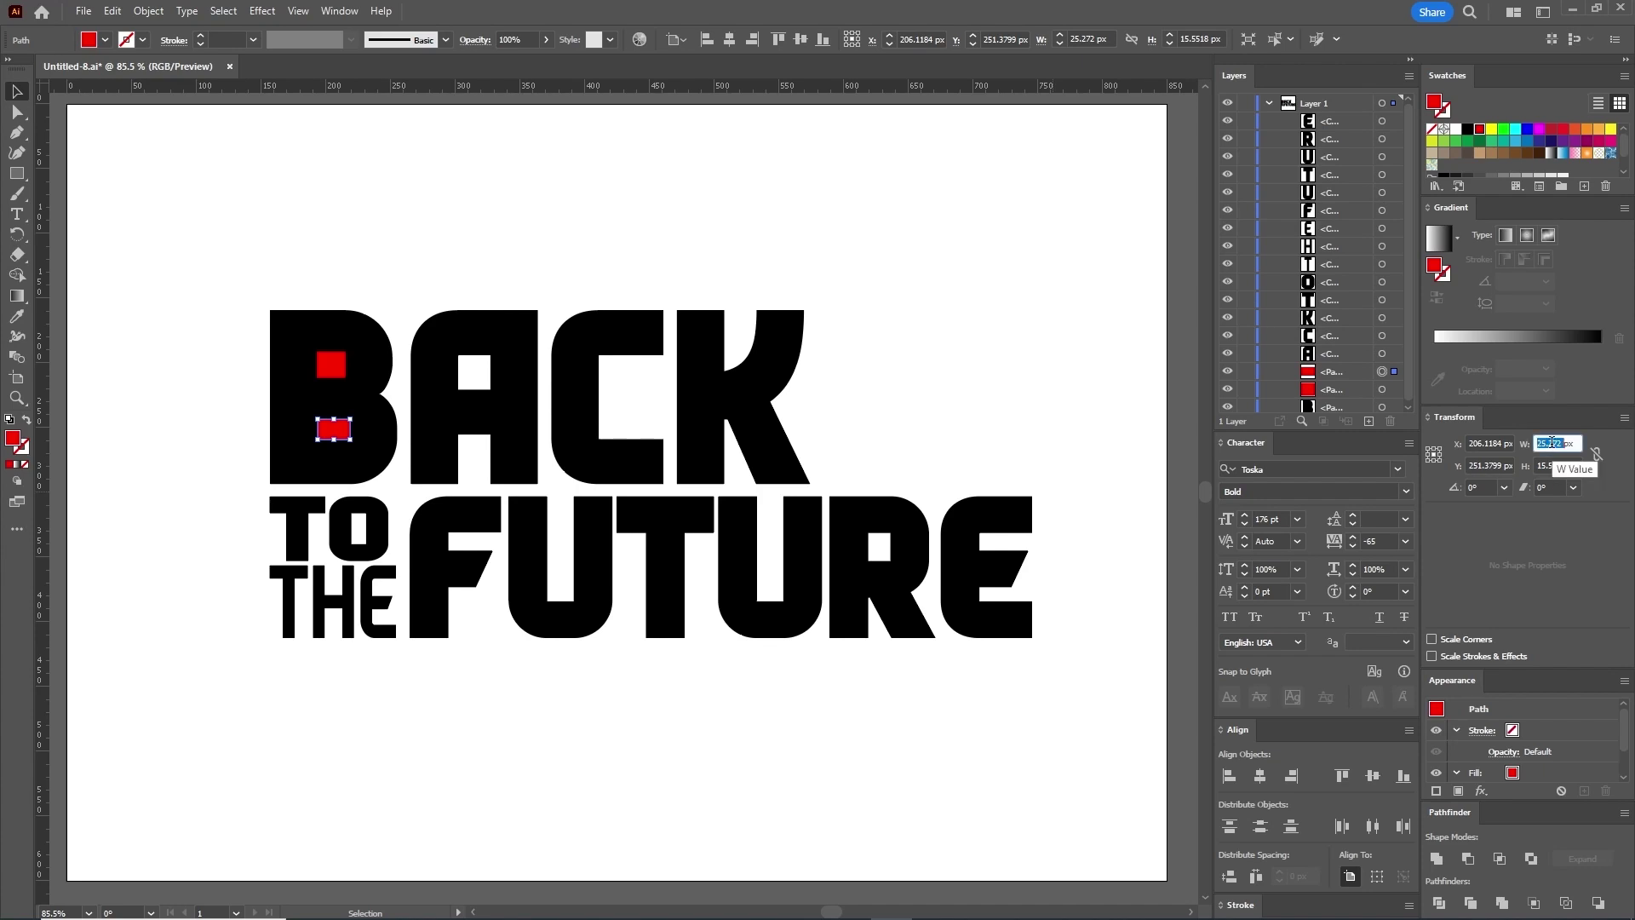
type("21")
key("Return")
double_click(1542, 462)
type("18")
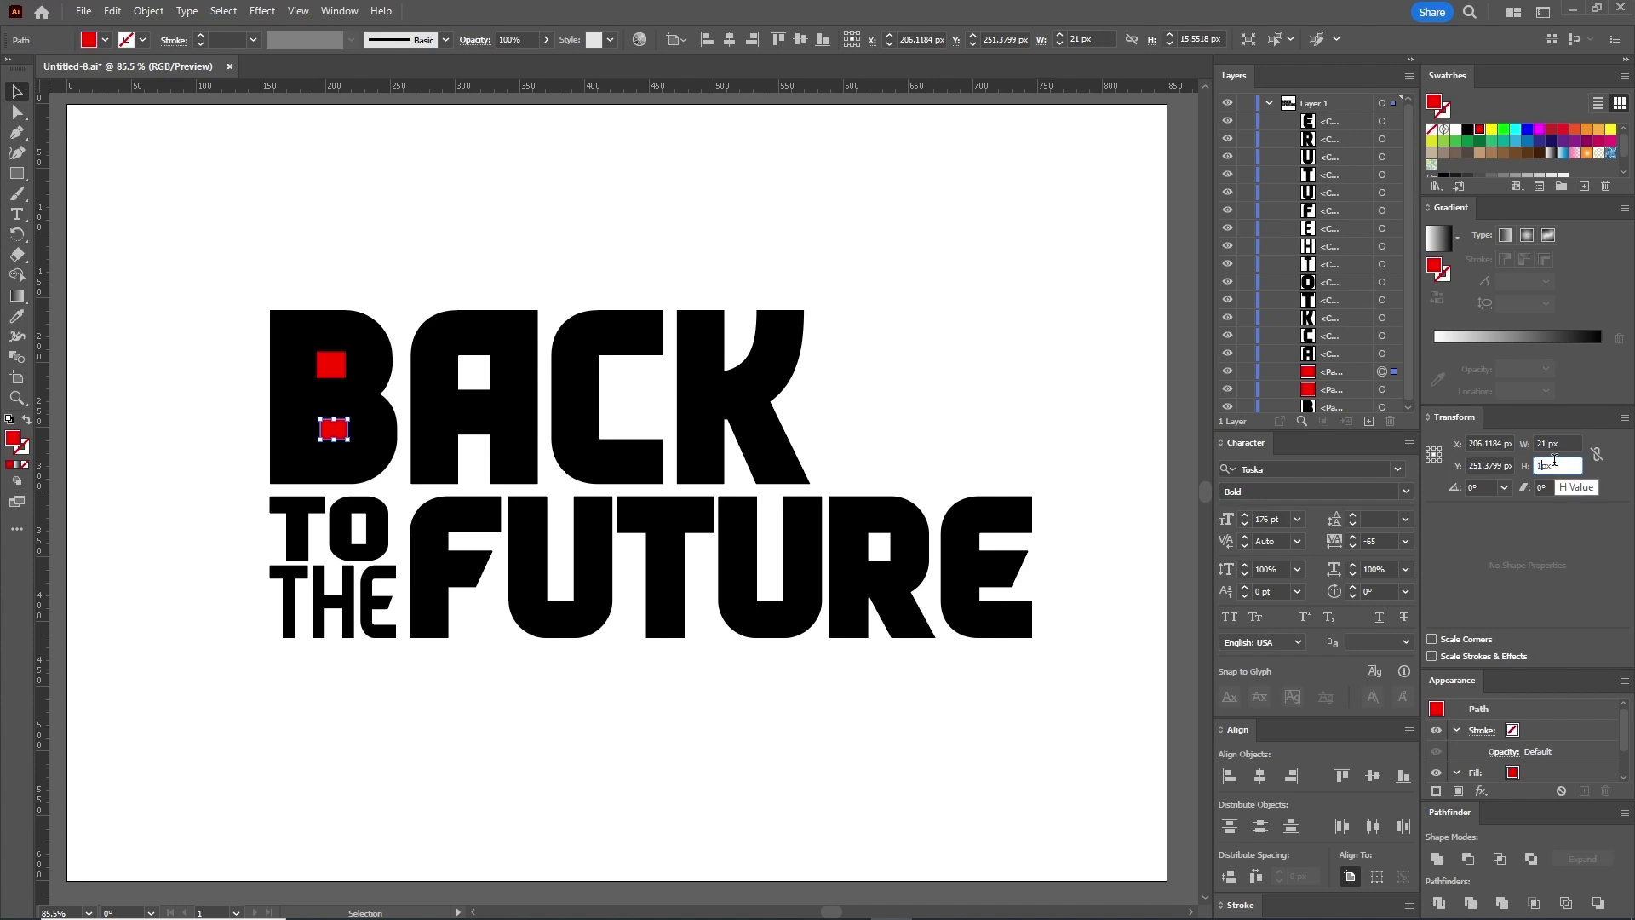
key("Return")
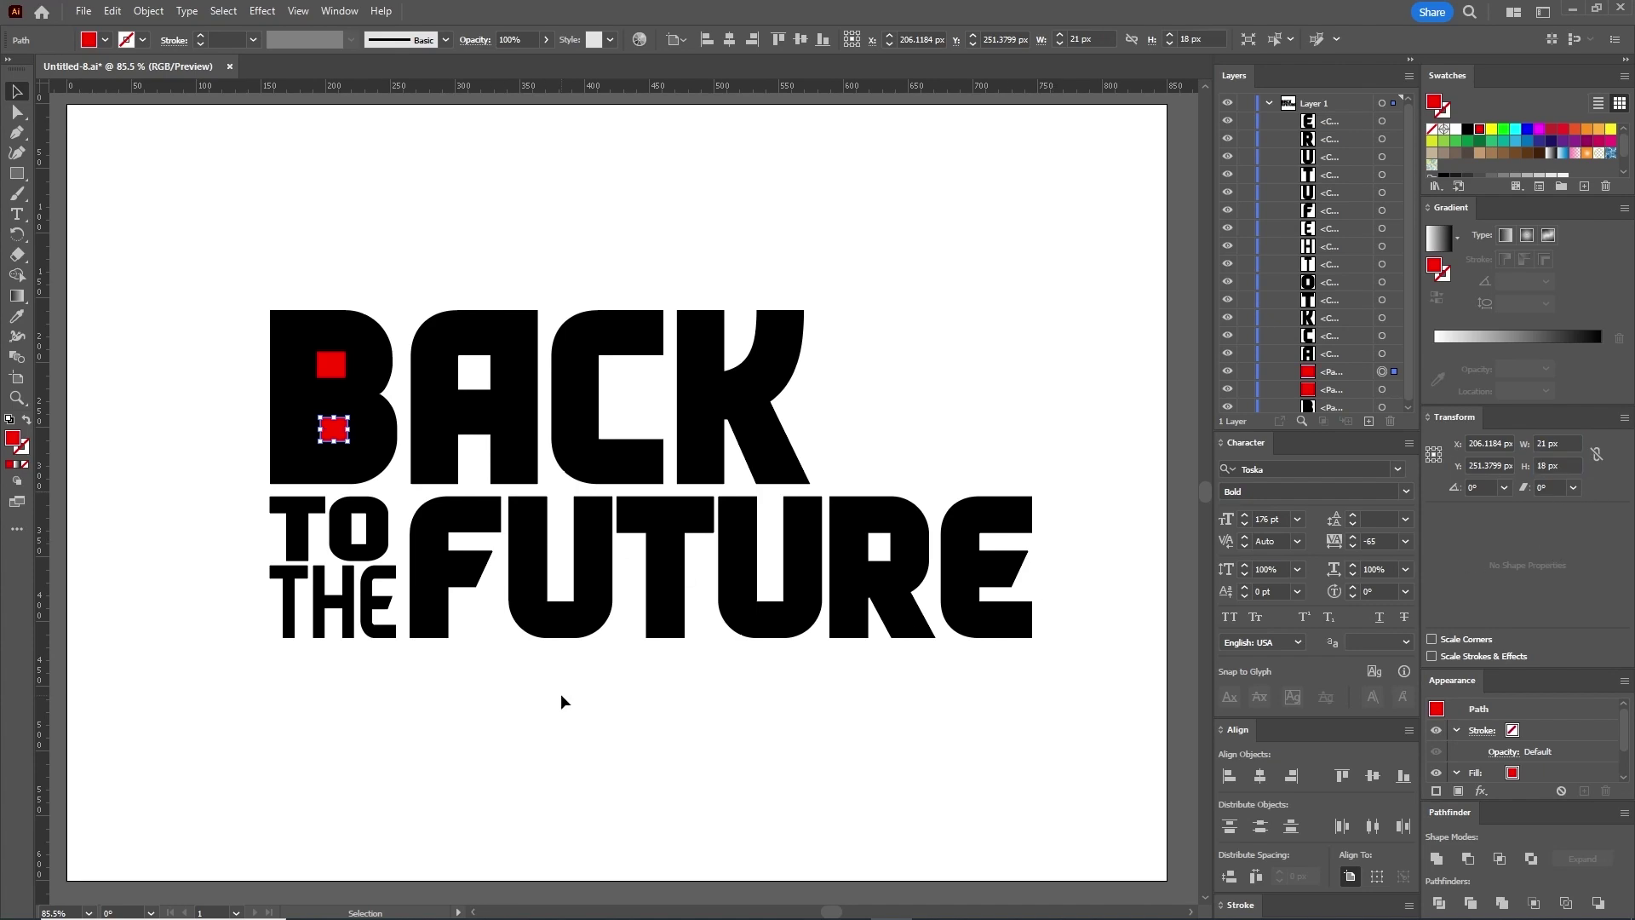
key("Left")
key("Left")
Step: Subtract both red counters from the B with Minus Front
left_click(332, 364, "shift")
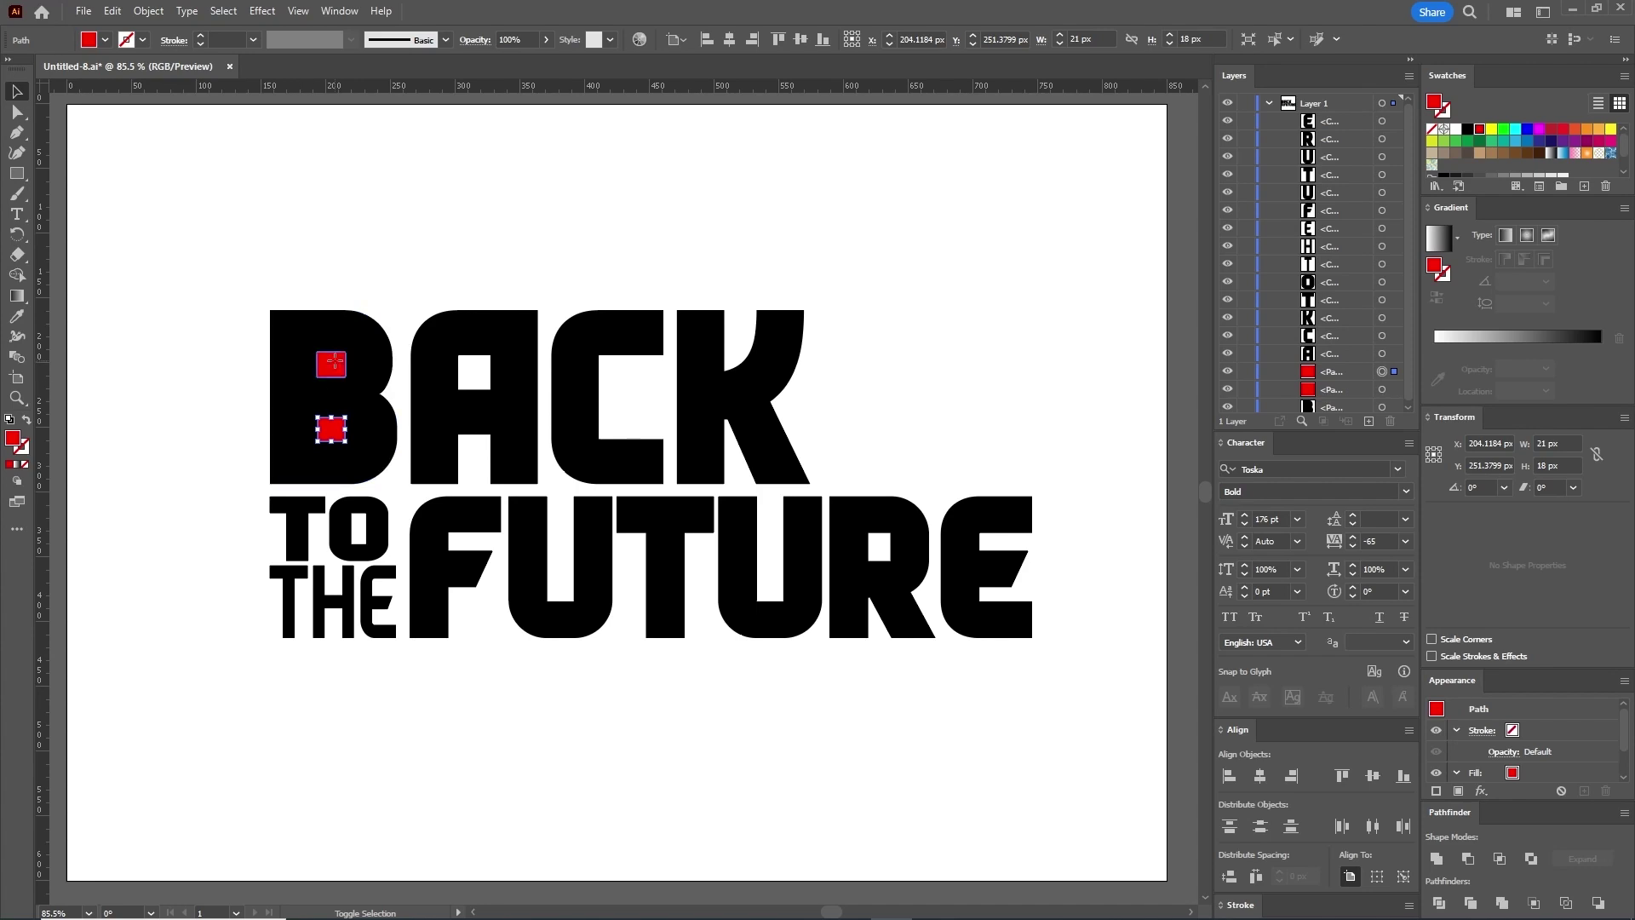
left_click(382, 360, "shift")
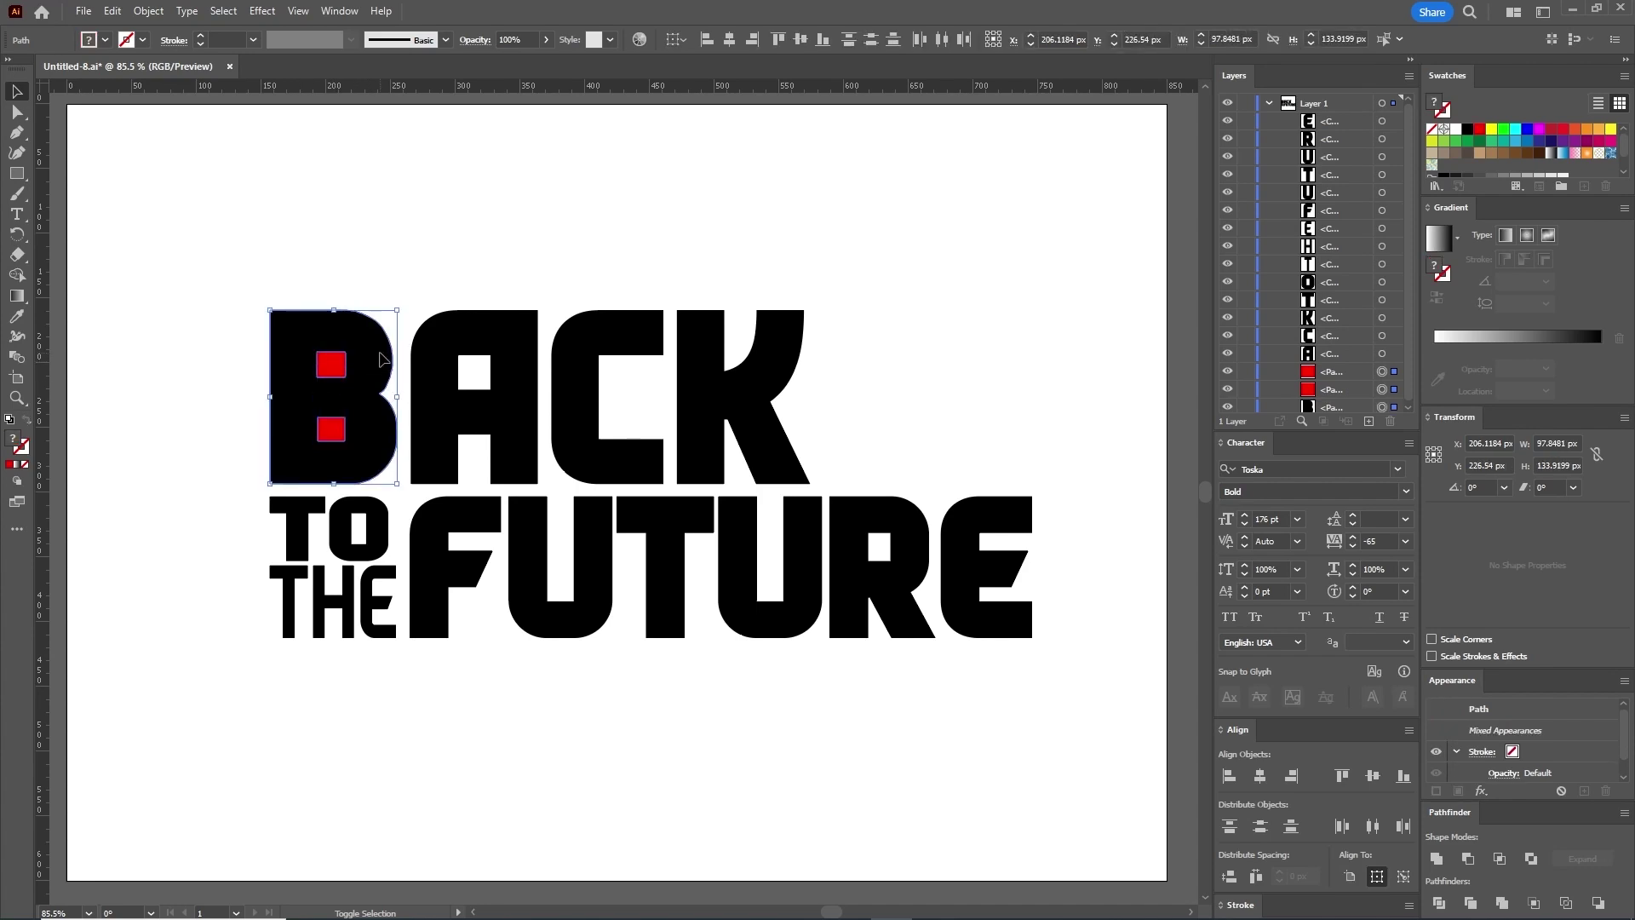
left_click(1468, 864)
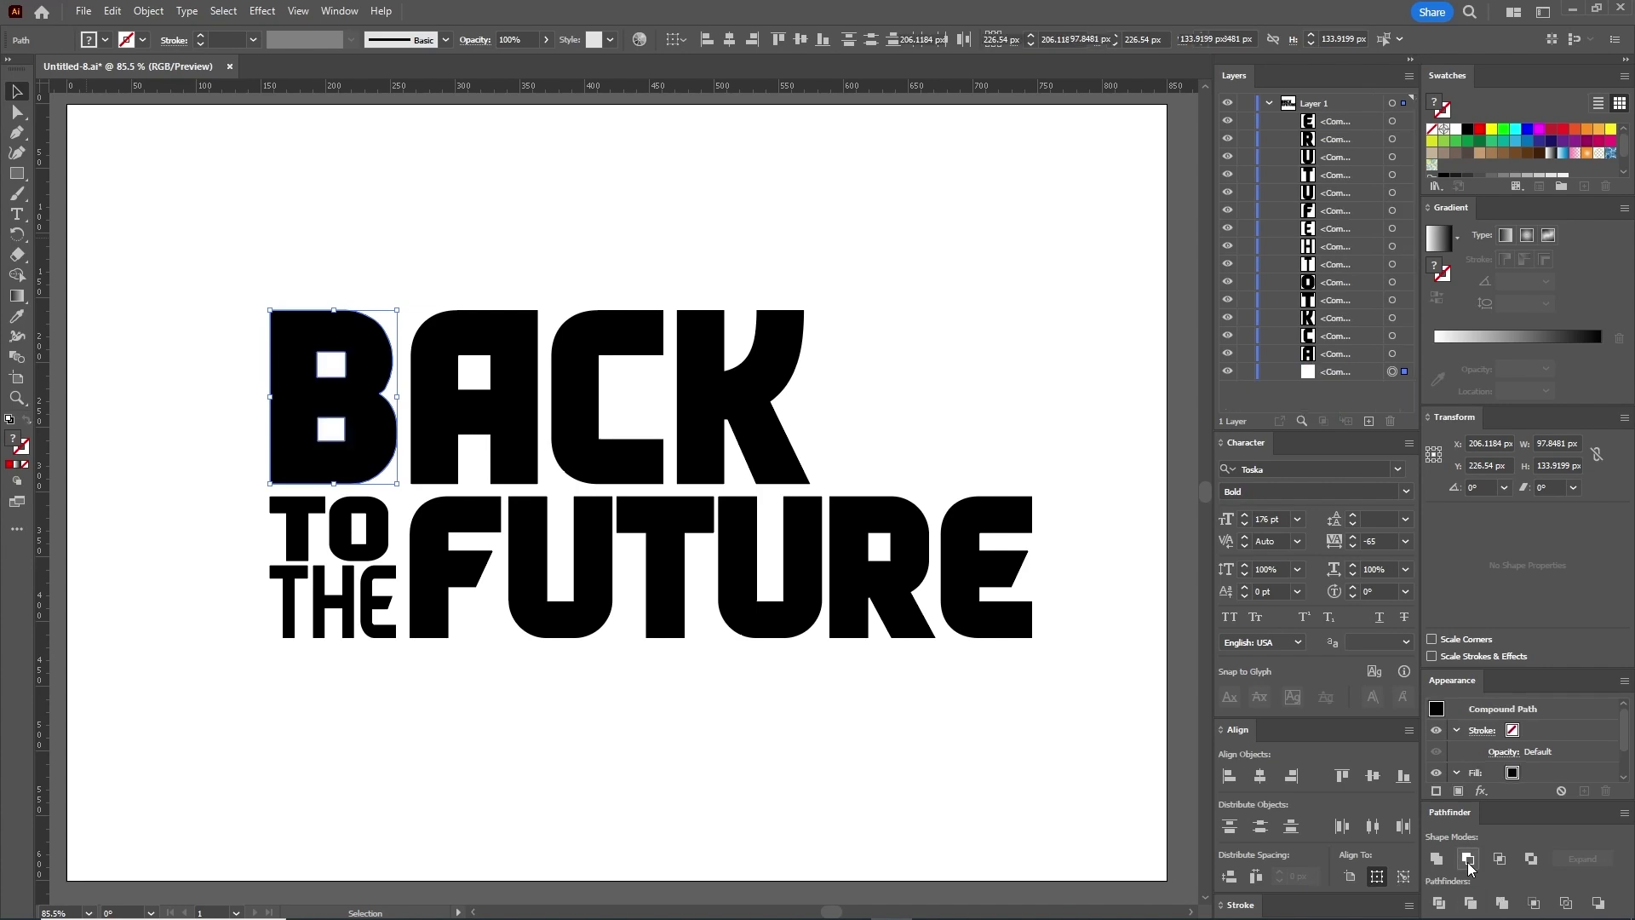
left_click(385, 702)
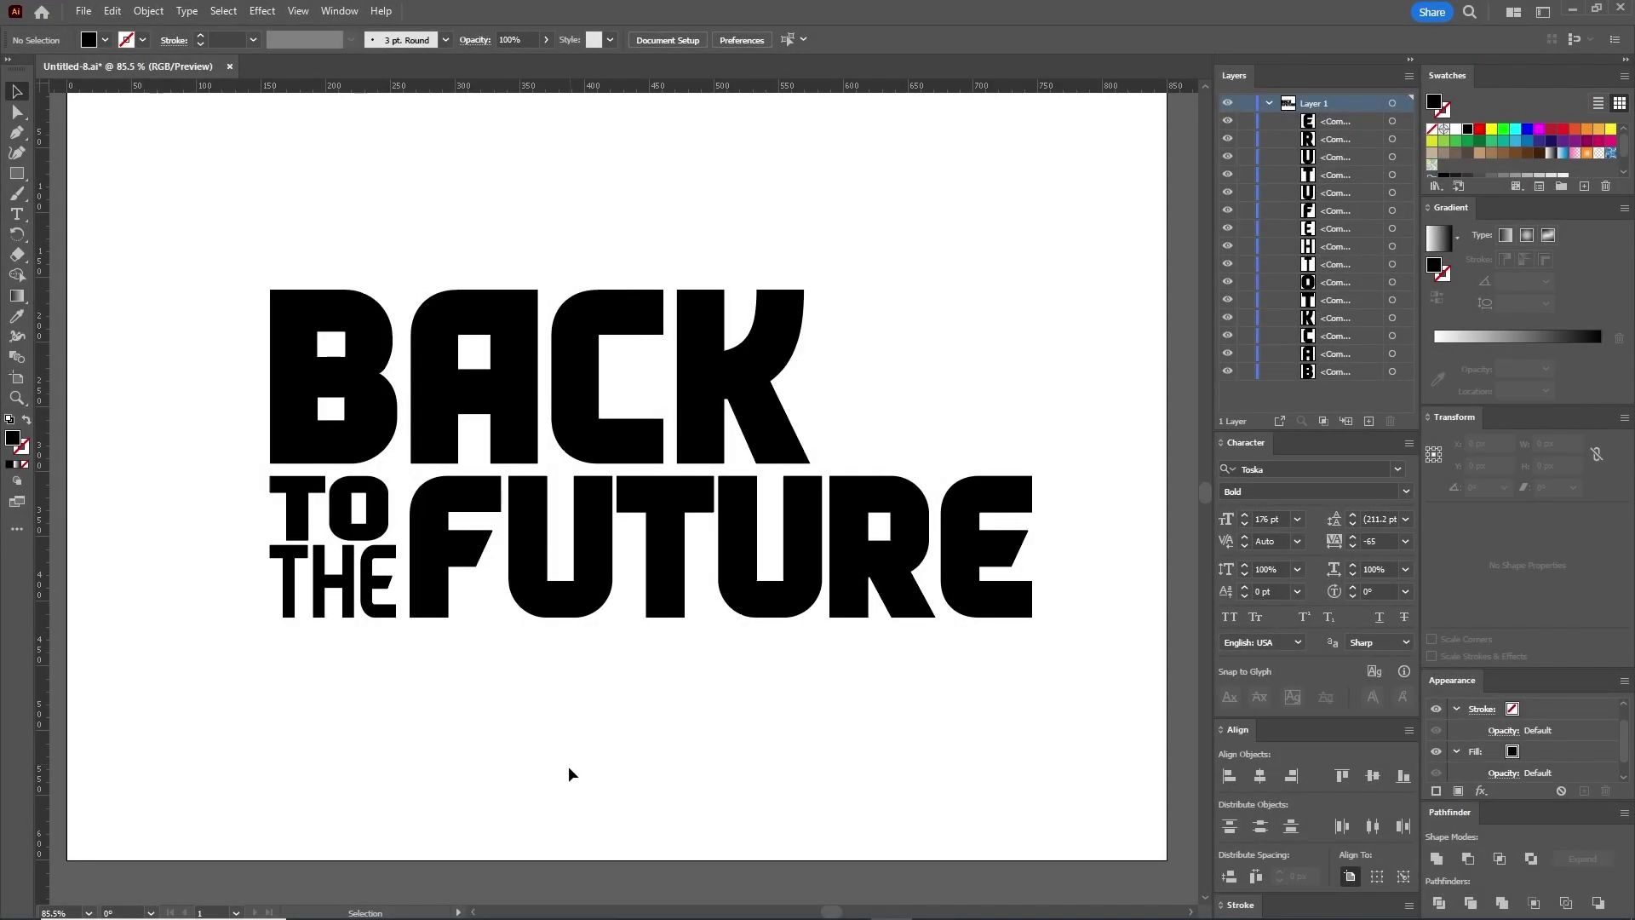
Step: Release the compound path of the A in "BACK" and fill its inner counter shape with red
left_click(511, 379)
left_click(149, 10)
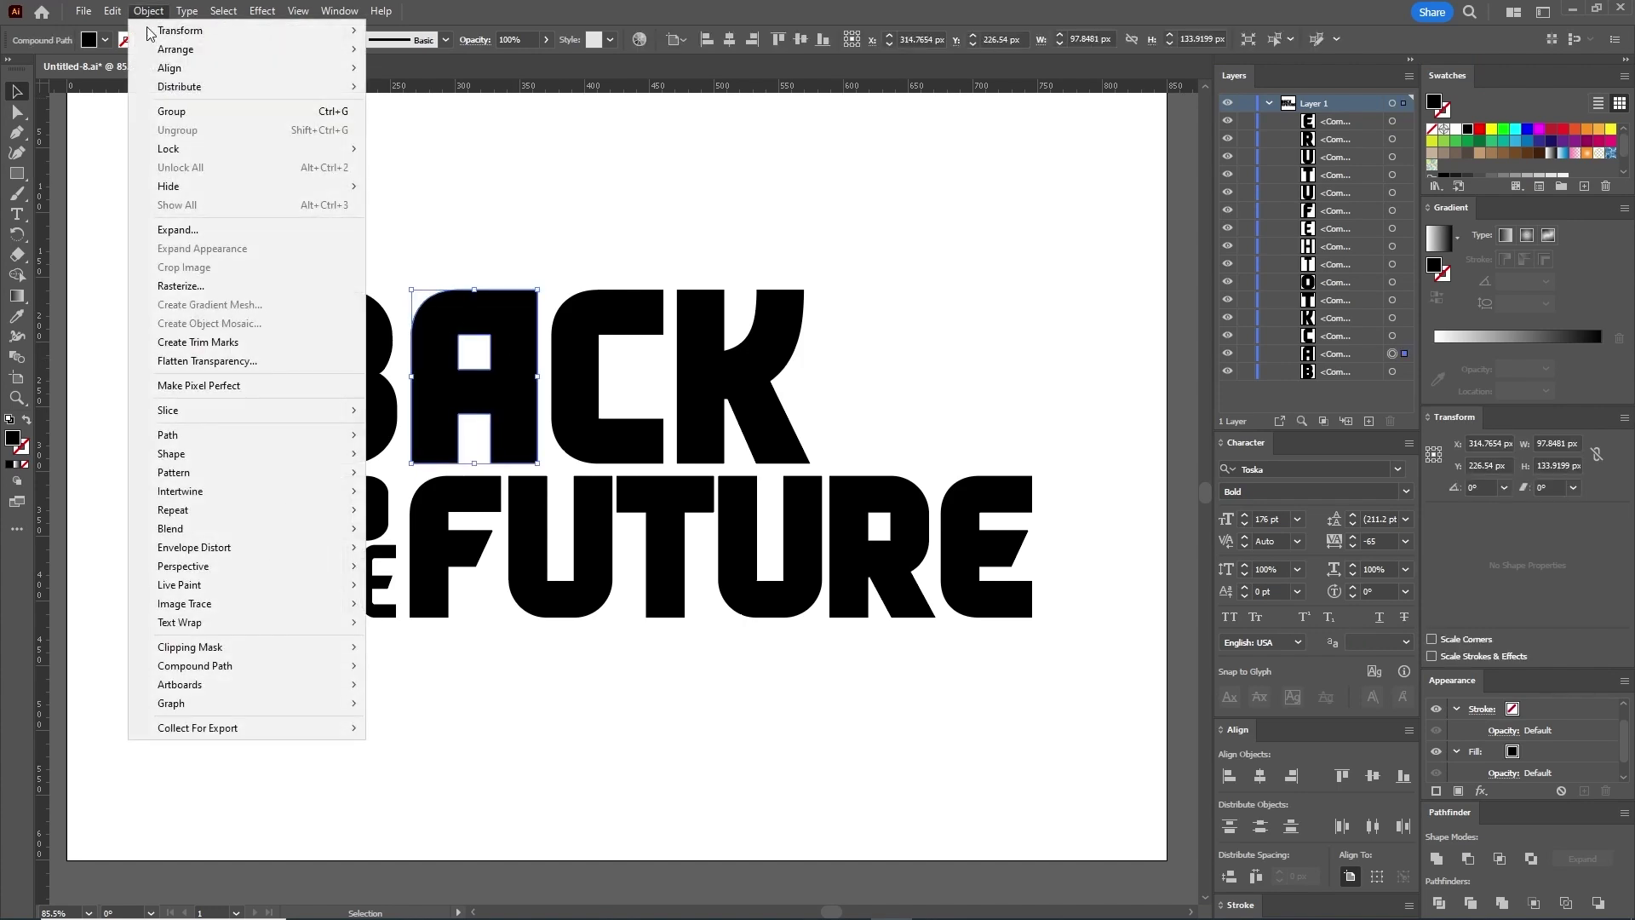
mouse_move(245, 668)
left_click(417, 685)
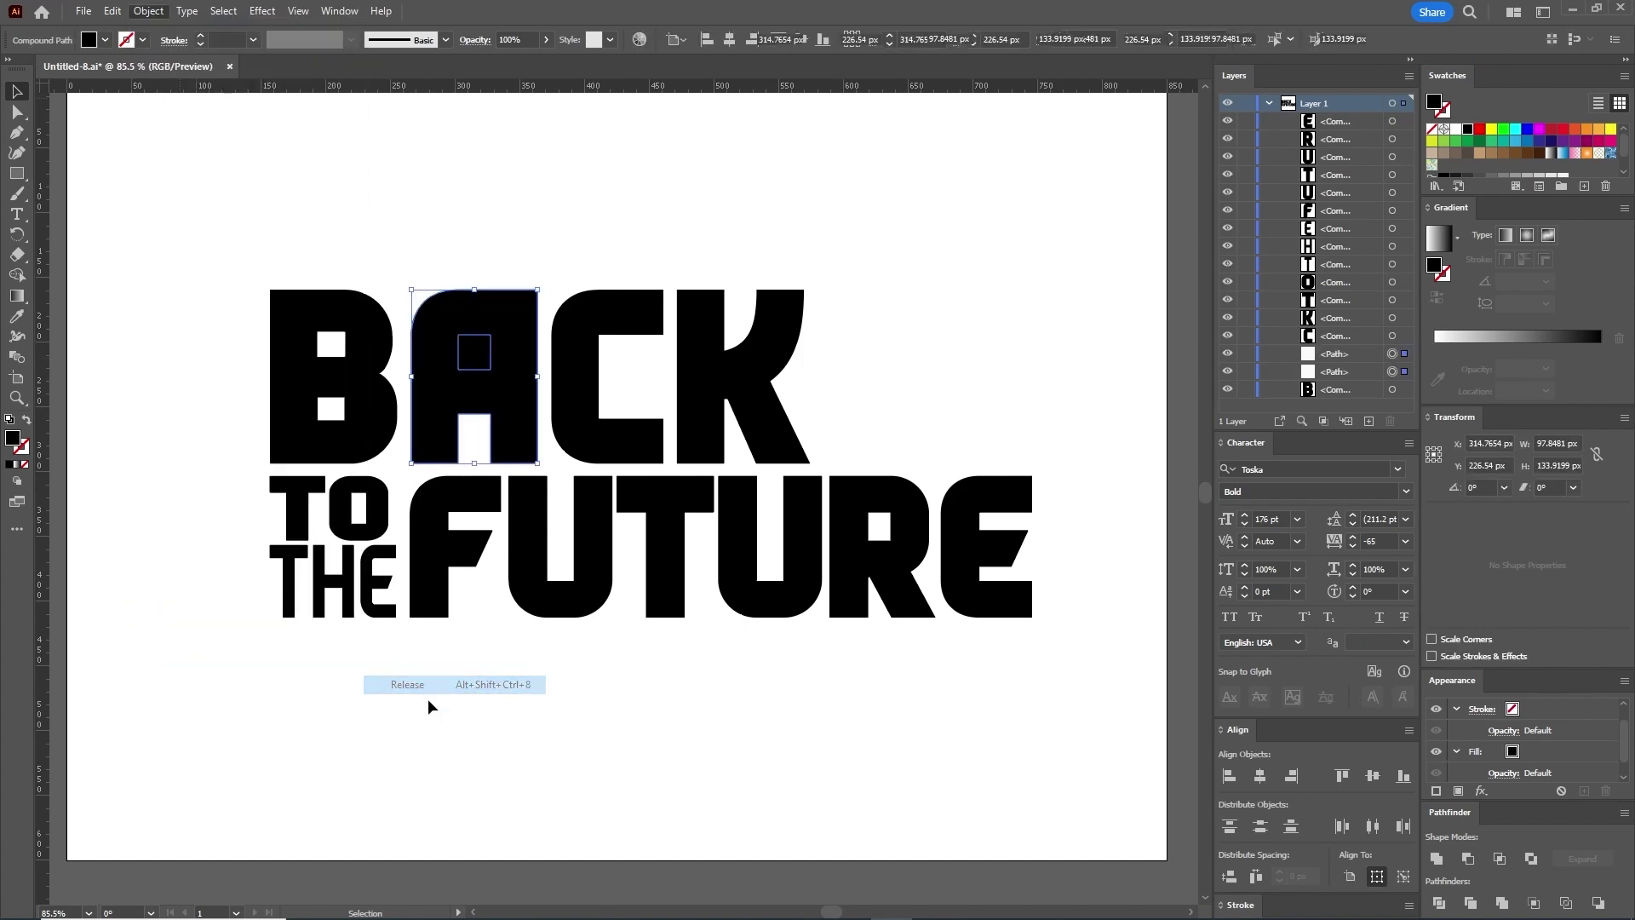
left_click(474, 351)
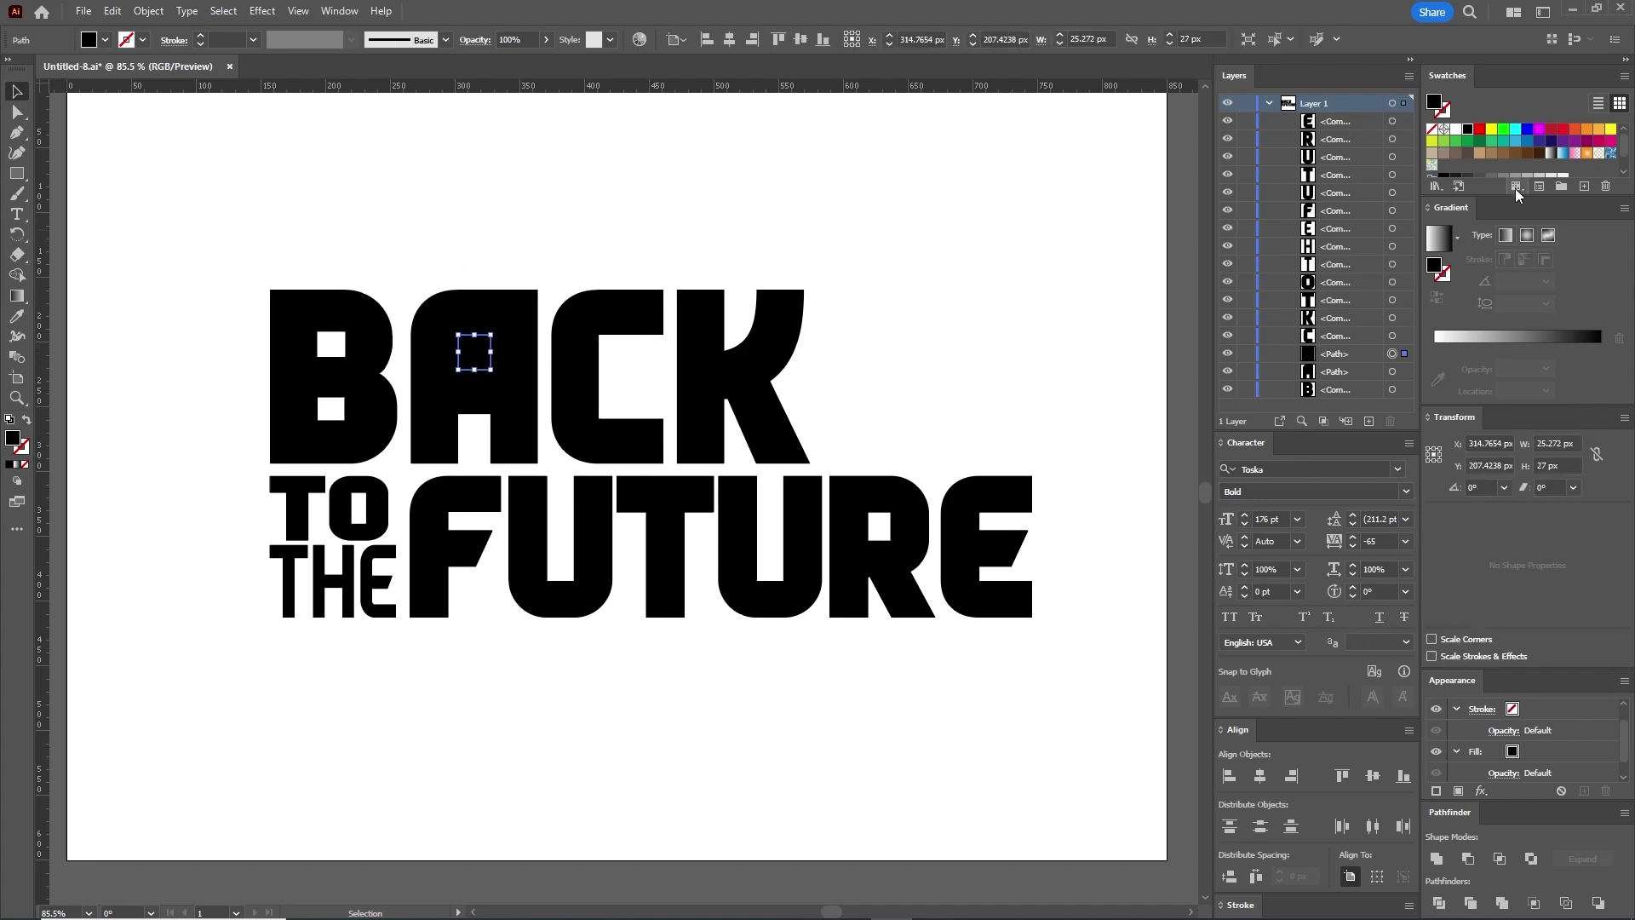
left_click(1482, 129)
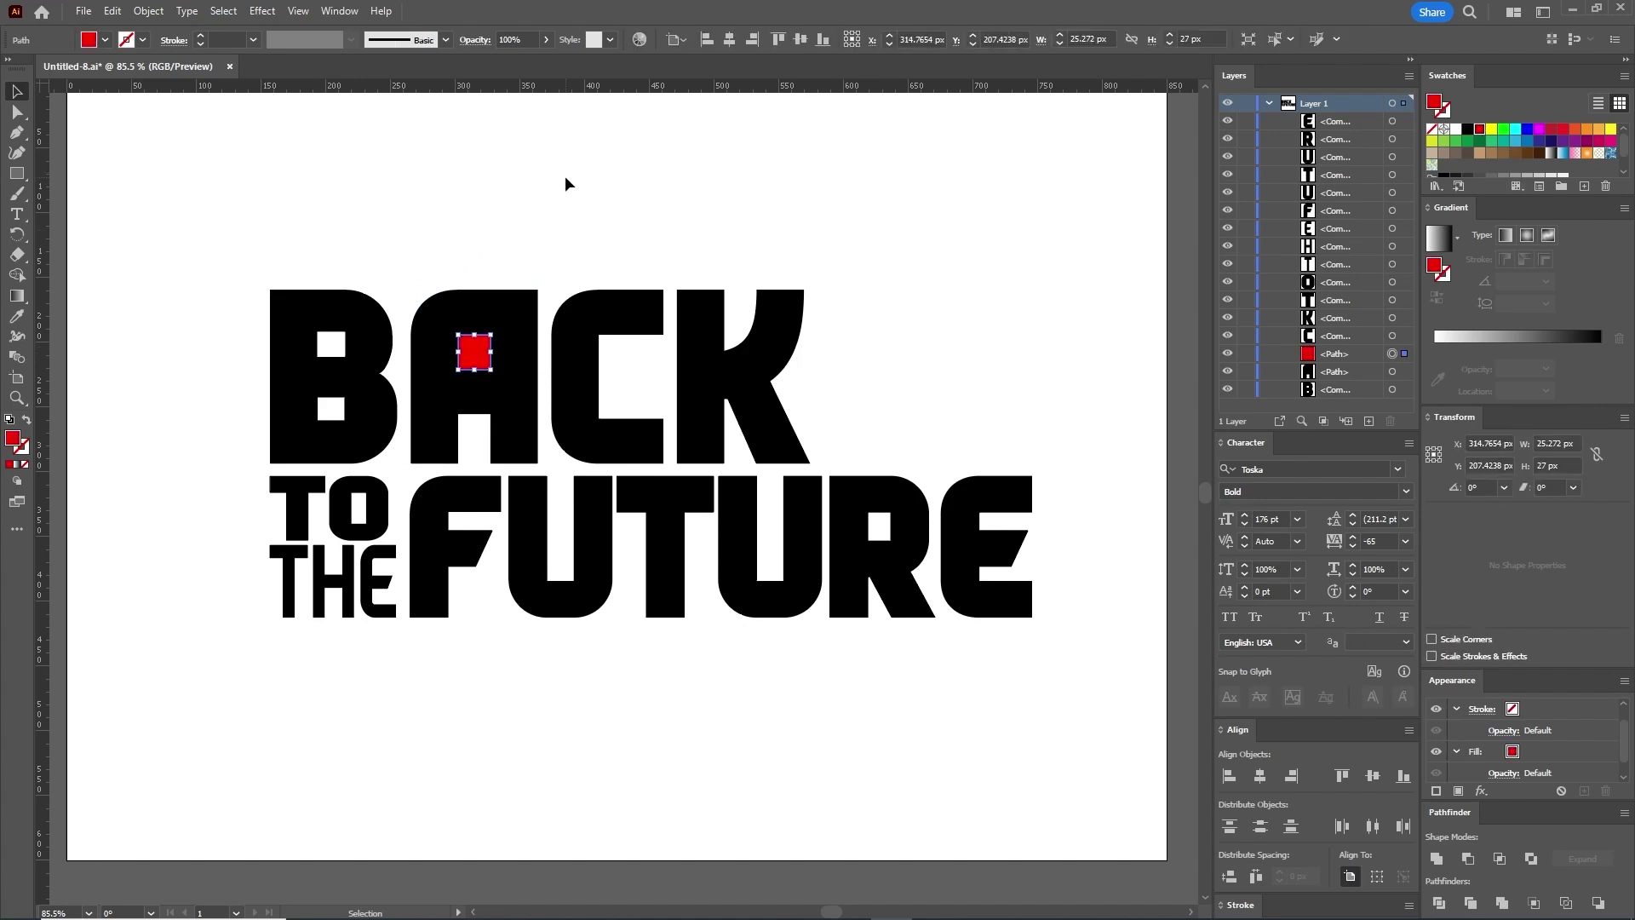
Step: Resize the A's red counter to 25 px wide by 38 px high
double_click(1551, 443)
type("25")
key("Return")
double_click(1541, 465)
type("38")
key("Return")
left_click(467, 175)
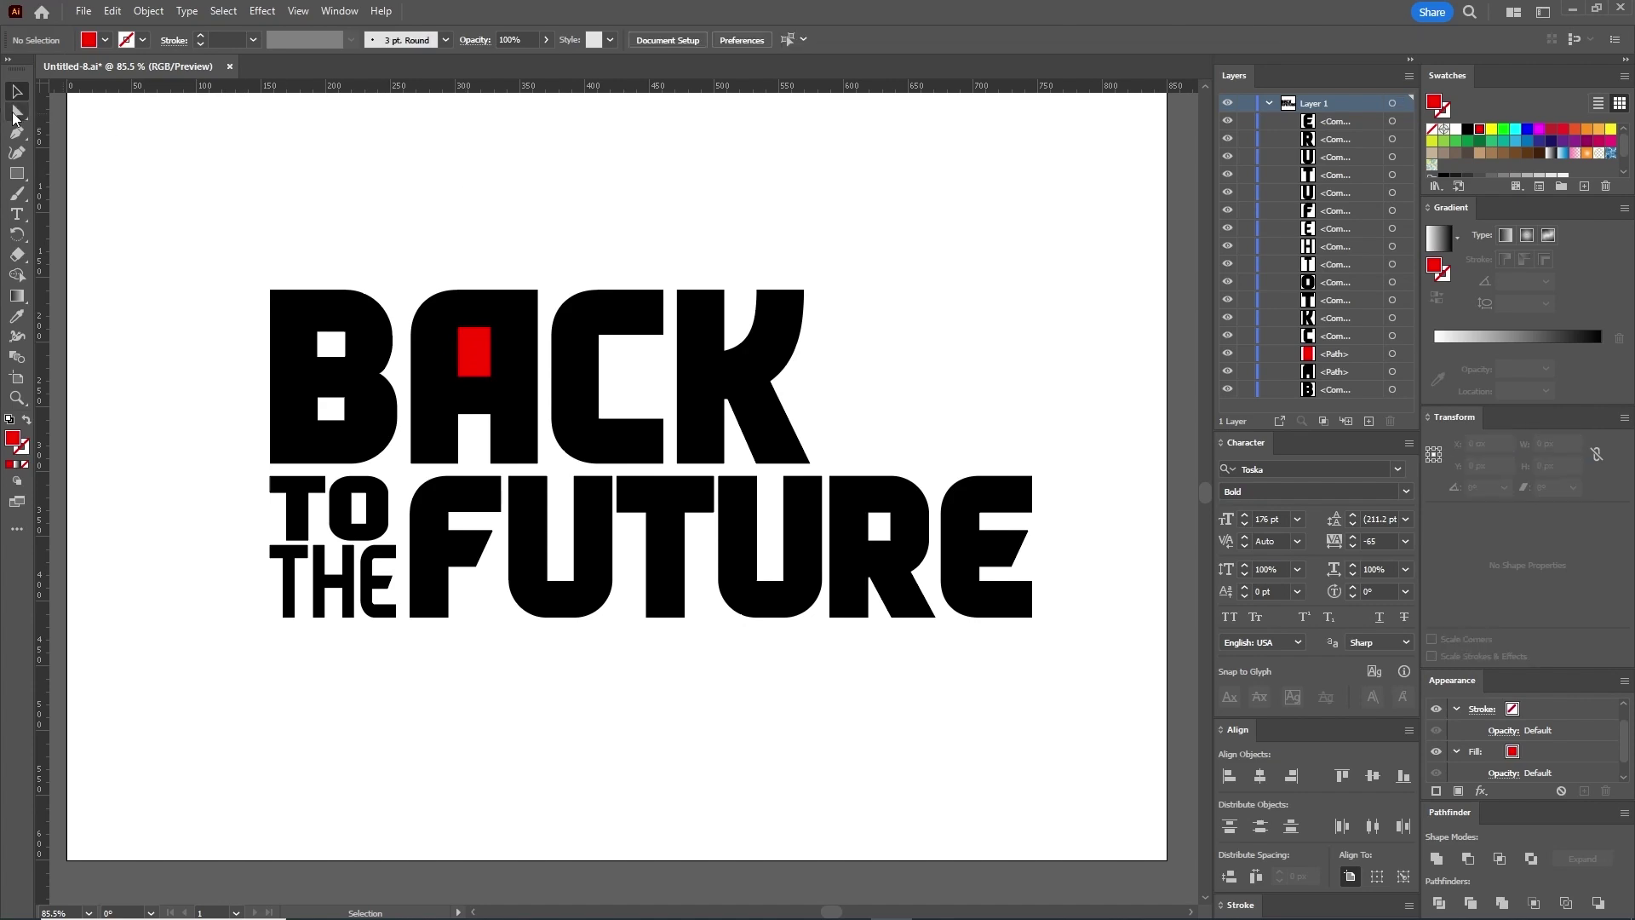
Step: Select the two upper anchor points of the A's bottom notch and nudge them down to make the notch shorter
left_click(17, 111)
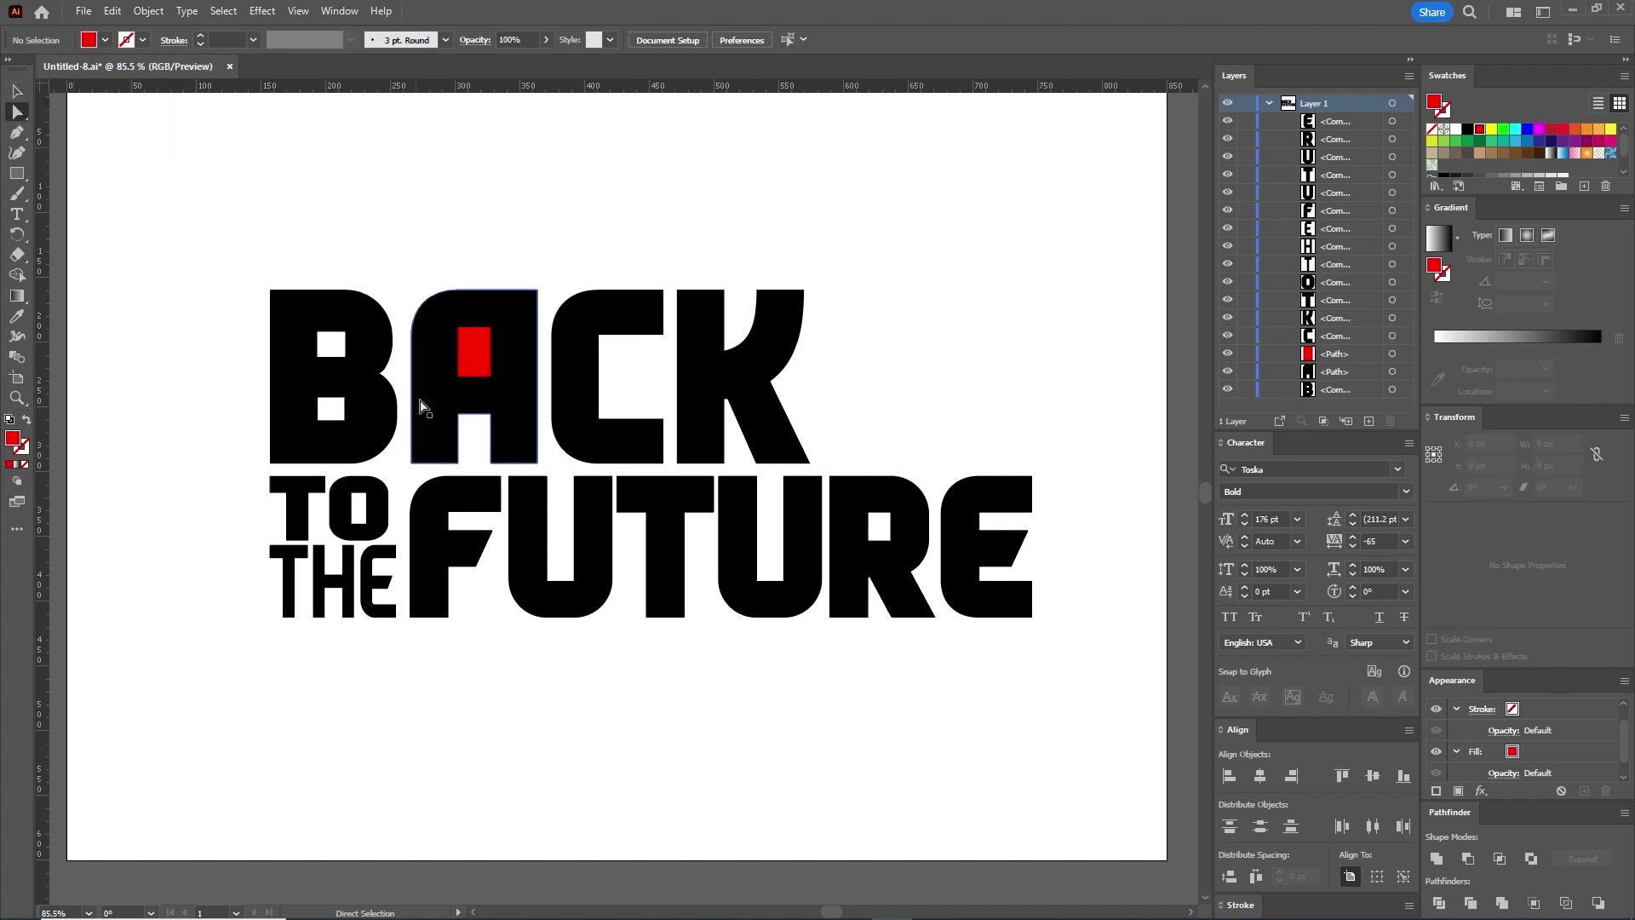
left_click_drag(457, 415, 460, 418)
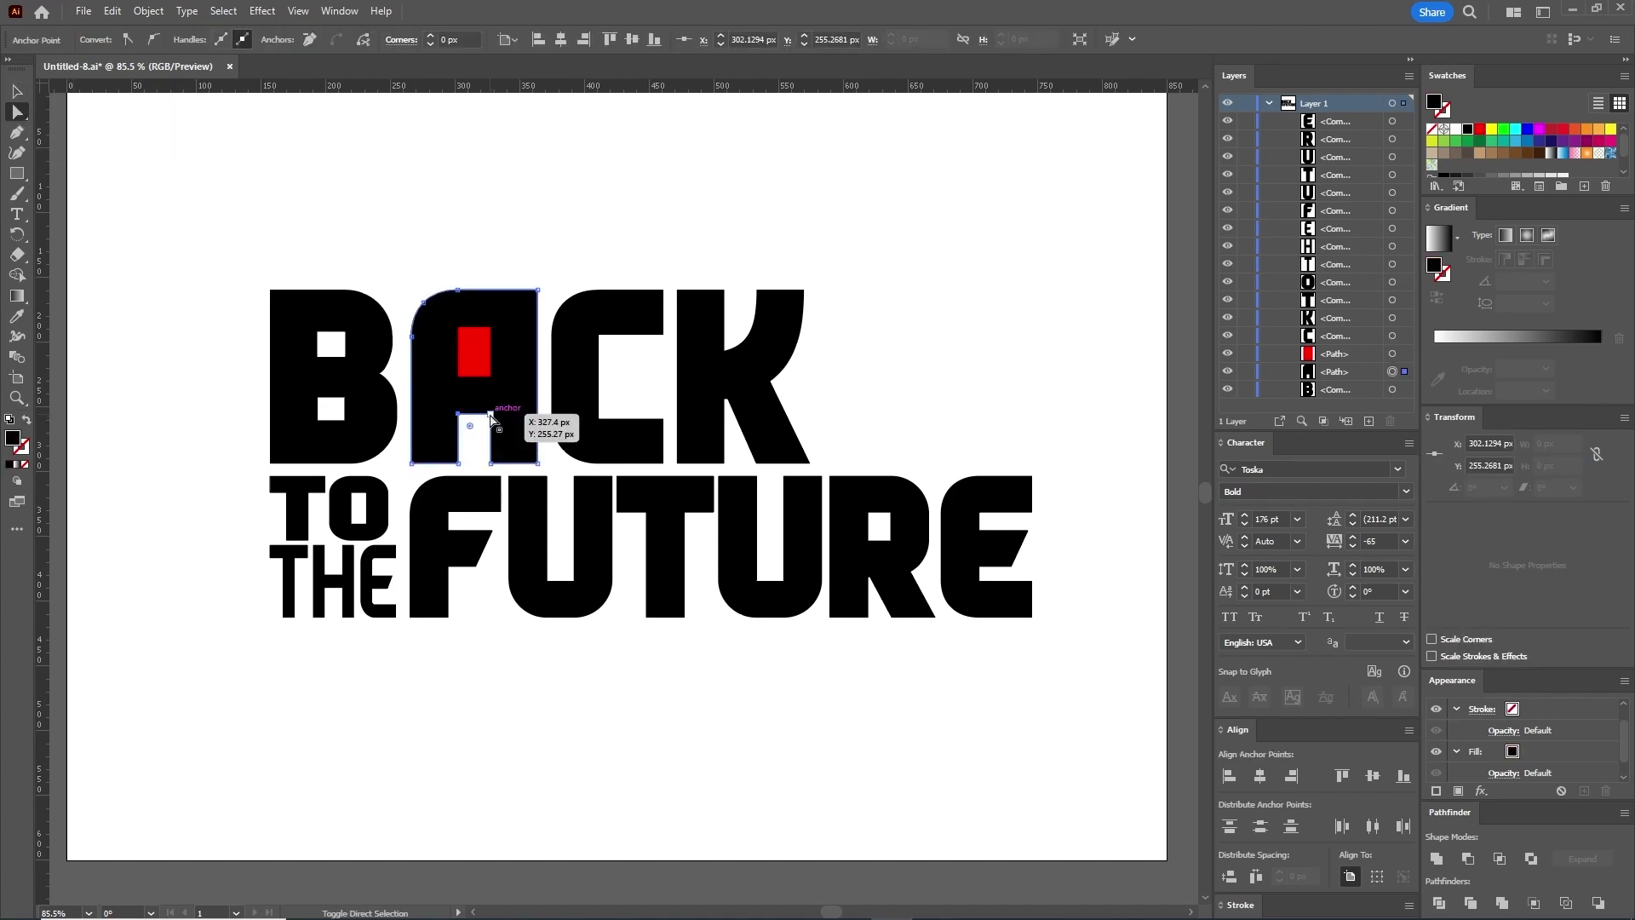
left_click(491, 415, "shift")
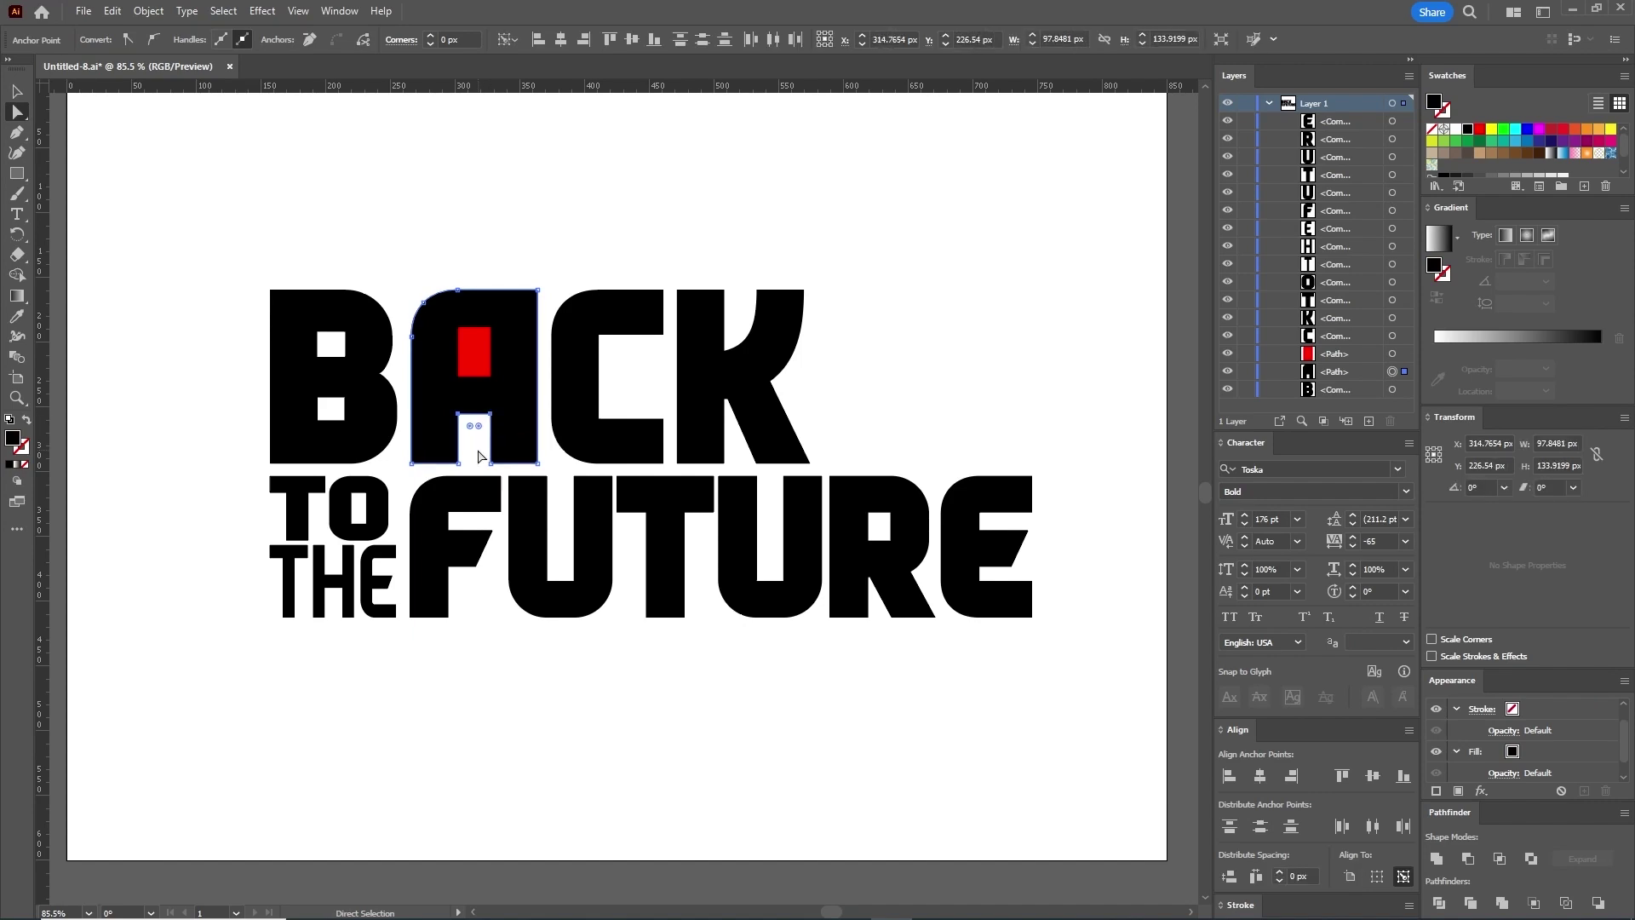
key("Down")
key("Down")
key("Down")
key("Down")
key("Down")
key("Down")
key("Down")
key("Down")
key("Down")
left_click(478, 457)
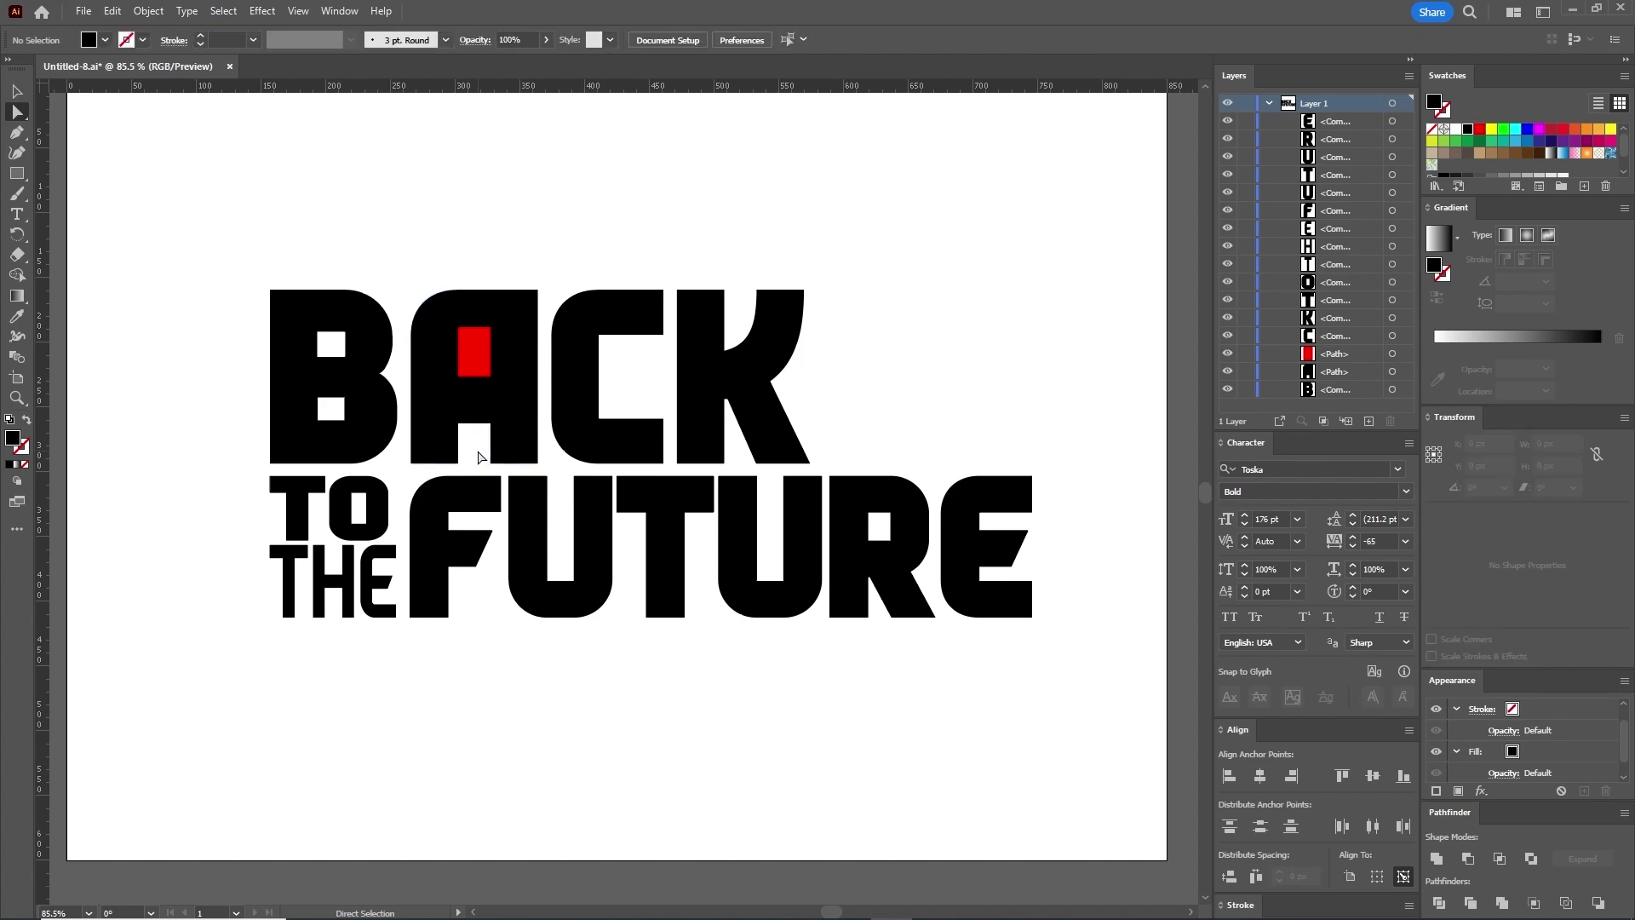
Step: Subtract the red counter from the A in "BACK" with Minus Front
left_click(17, 92)
left_click(521, 300)
left_click(488, 354, "shift")
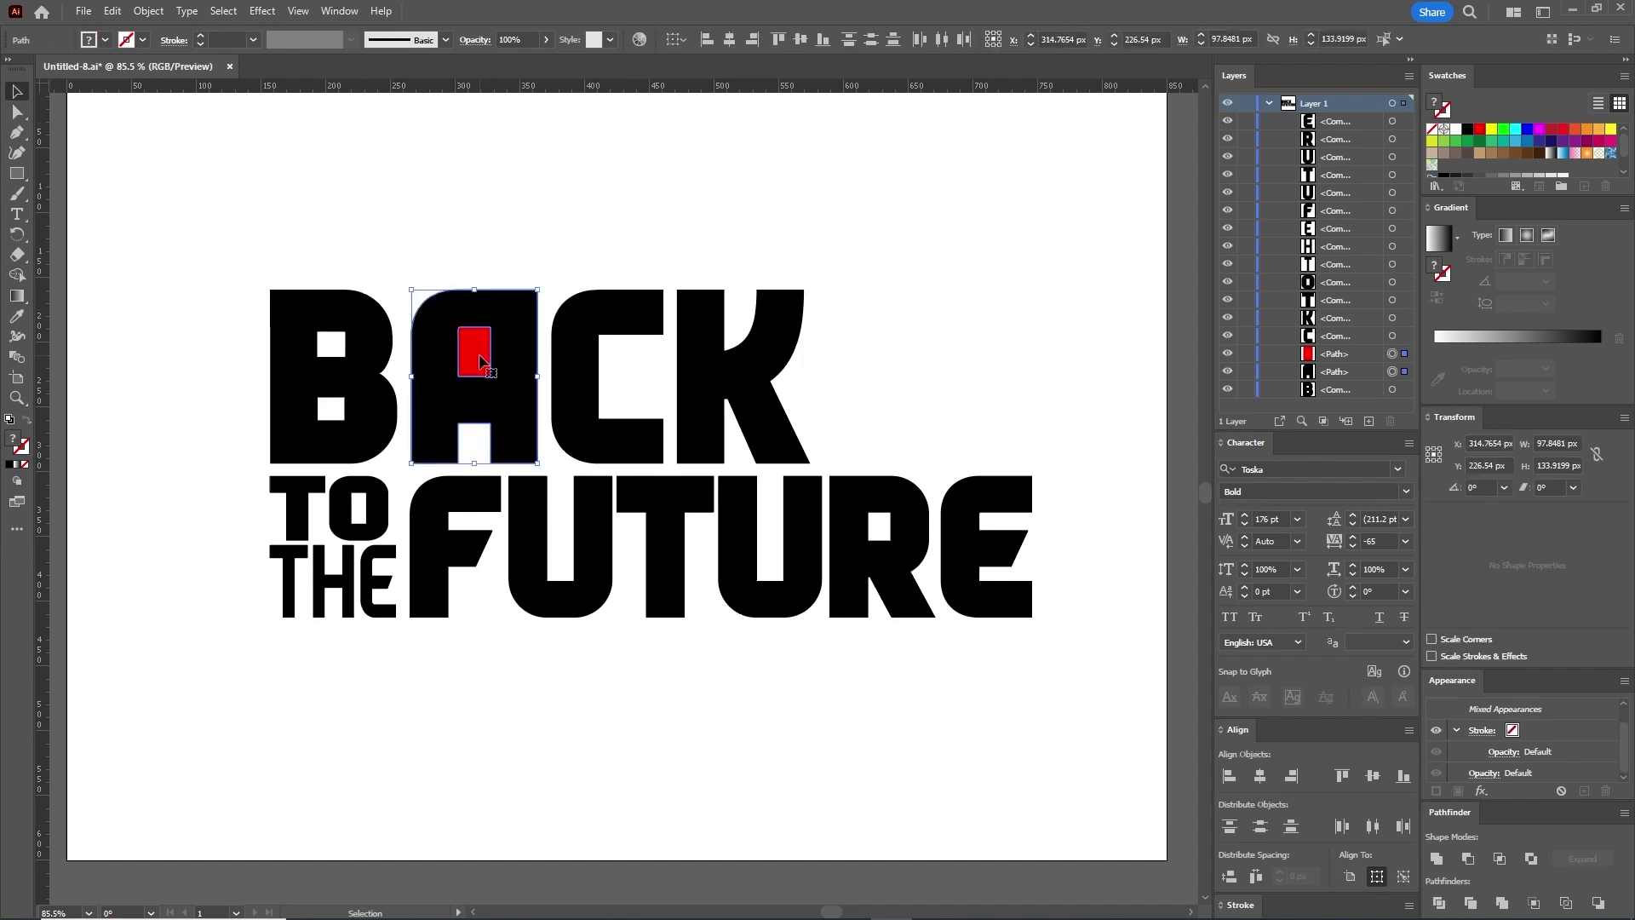
left_click(1468, 859)
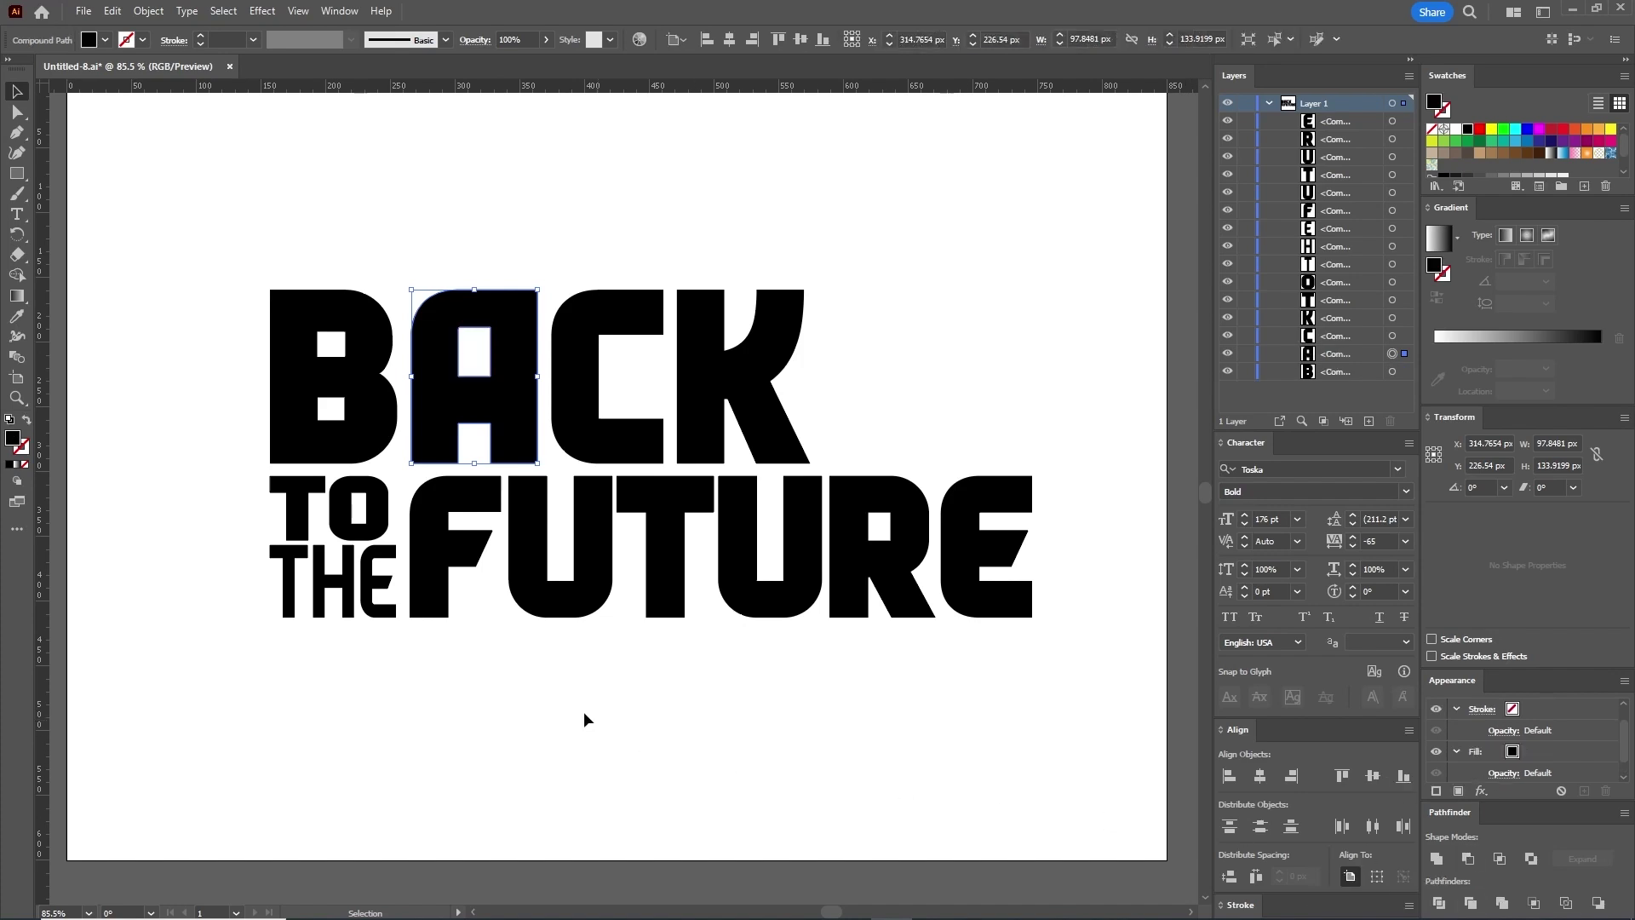
left_click(522, 667)
Step: Delete the anchor points along both curves of the K's upper arm in "BACK" to straighten the arm
left_click(695, 374)
left_click_drag(17, 134, 85, 174)
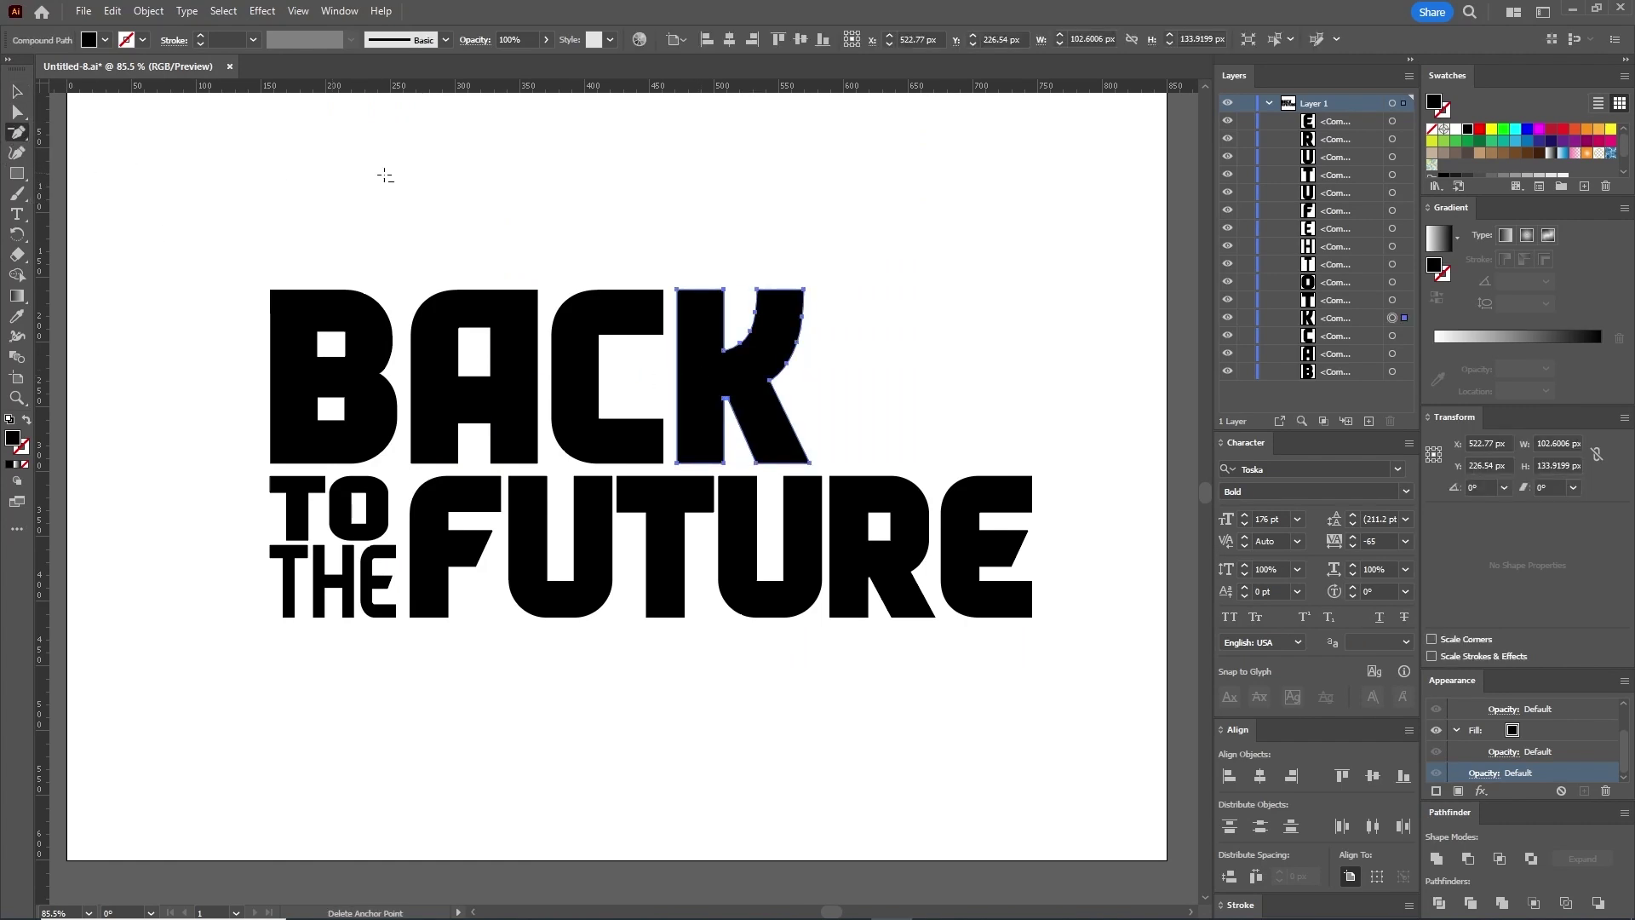
left_click(740, 344)
left_click(757, 312)
left_click(805, 316)
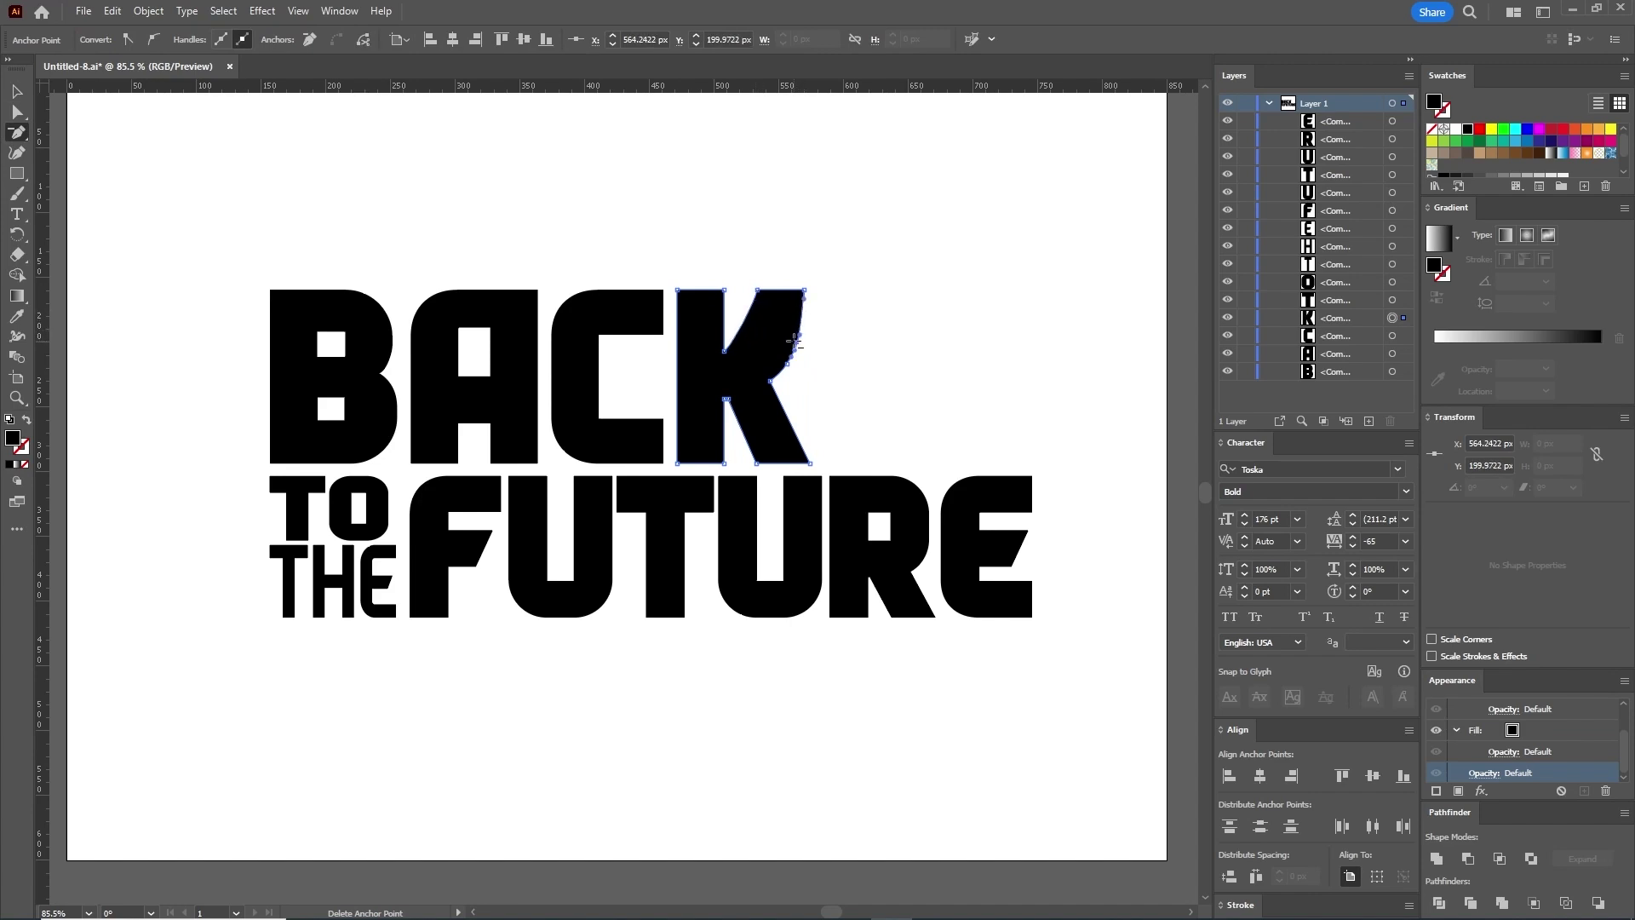
left_click(794, 345)
left_click(785, 365)
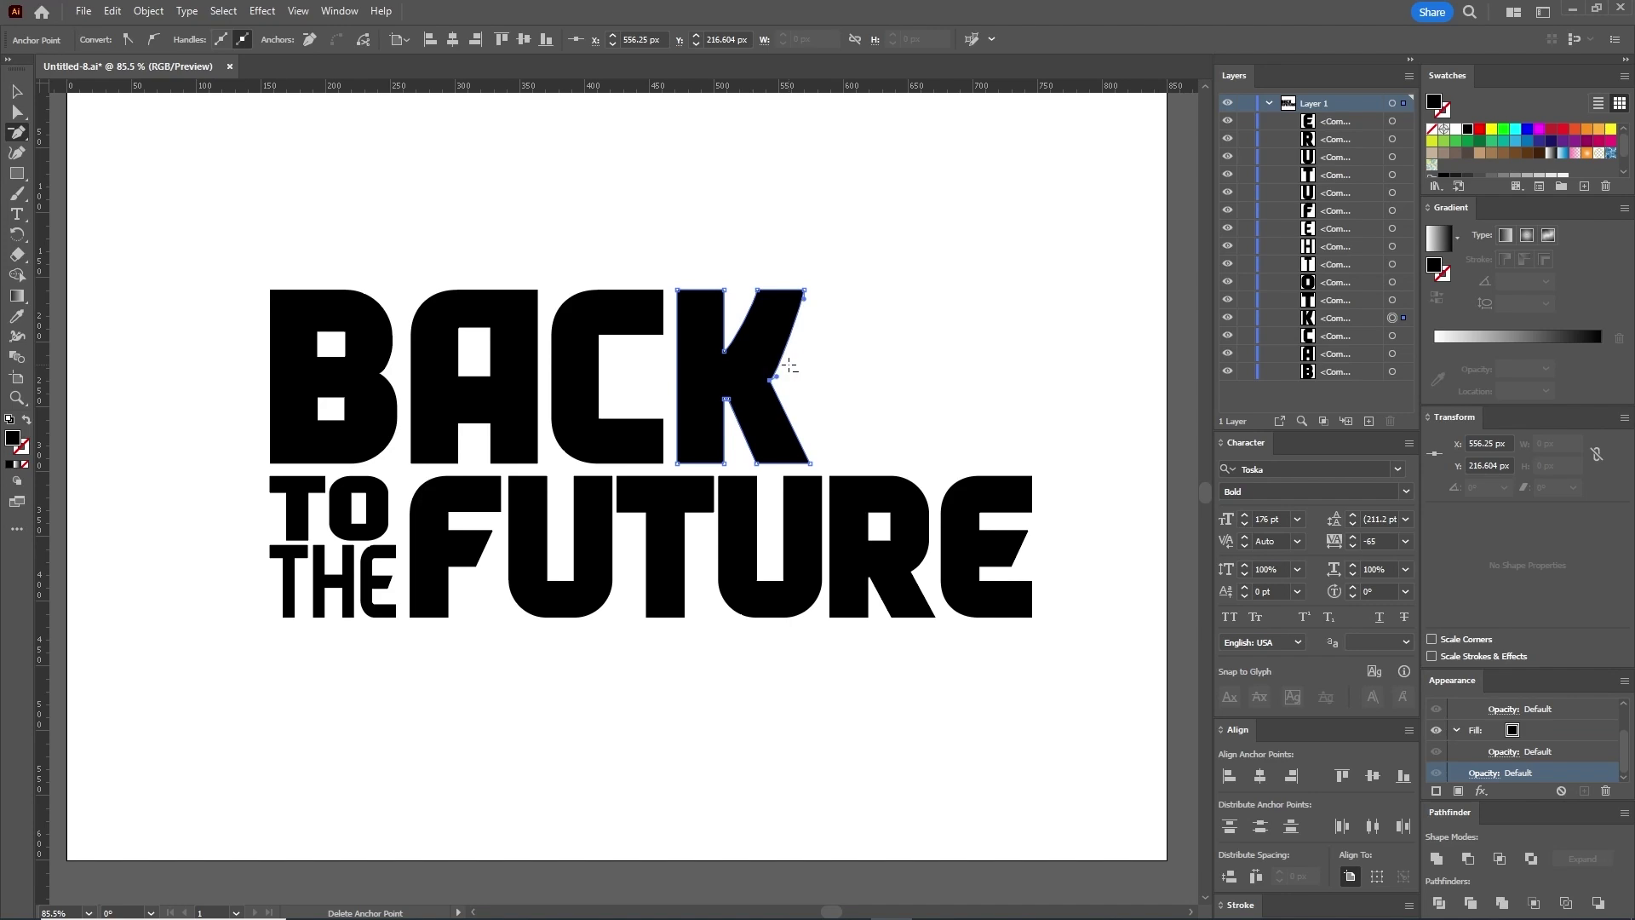
Step: Convert the remaining curved anchor points on the K's upper arm to corner points with the Anchor Point tool
left_click(19, 139)
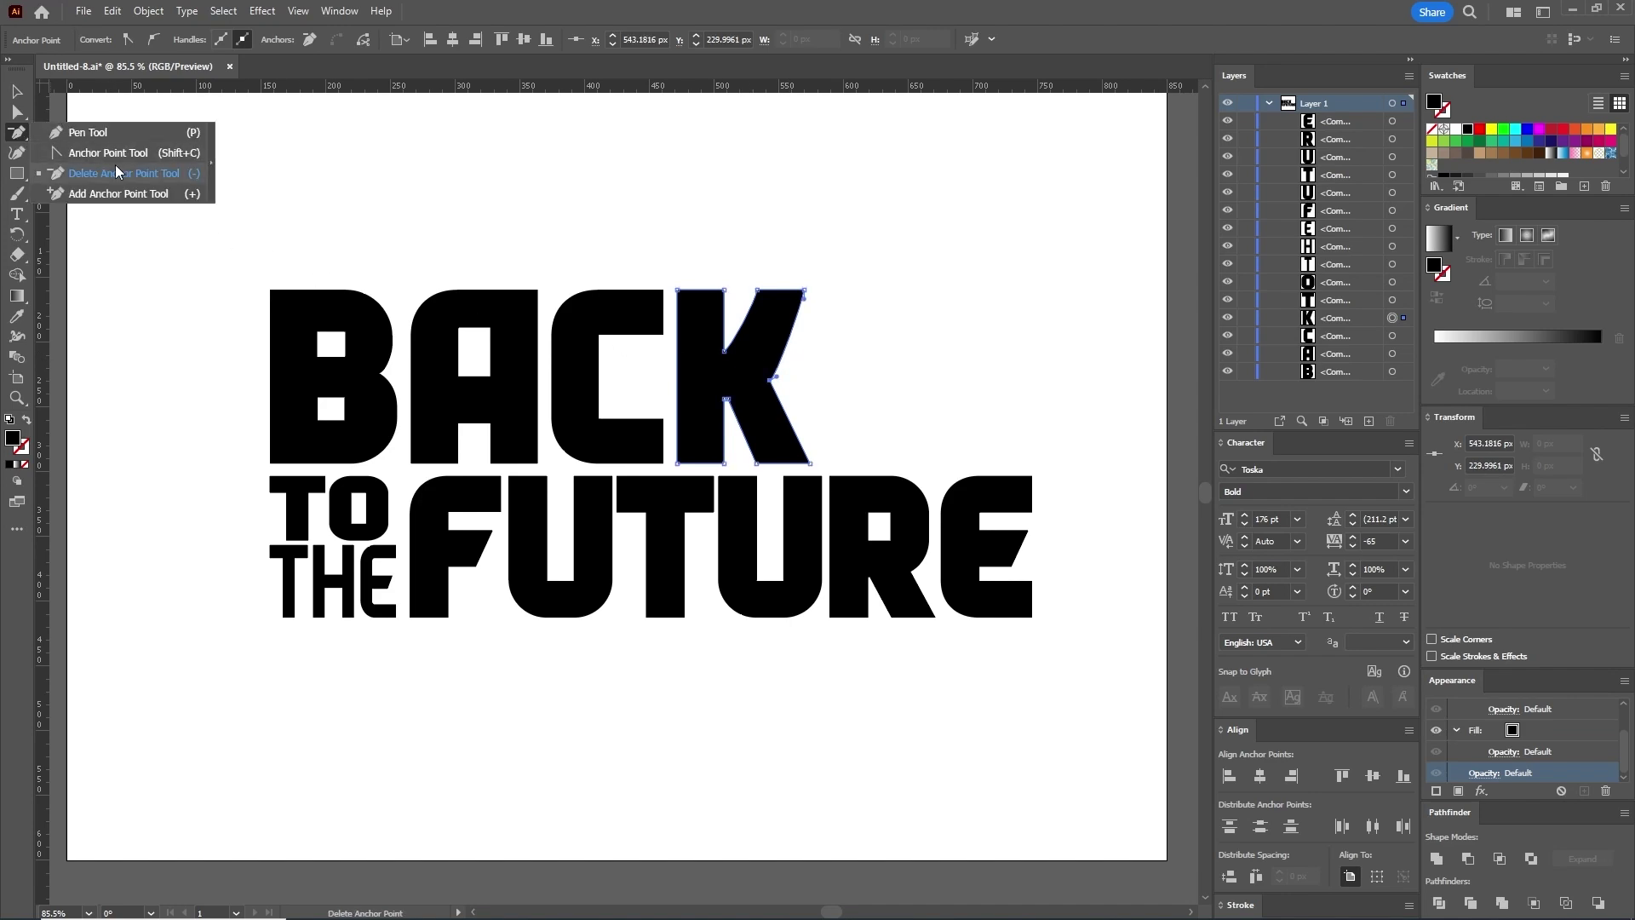
left_click(133, 155)
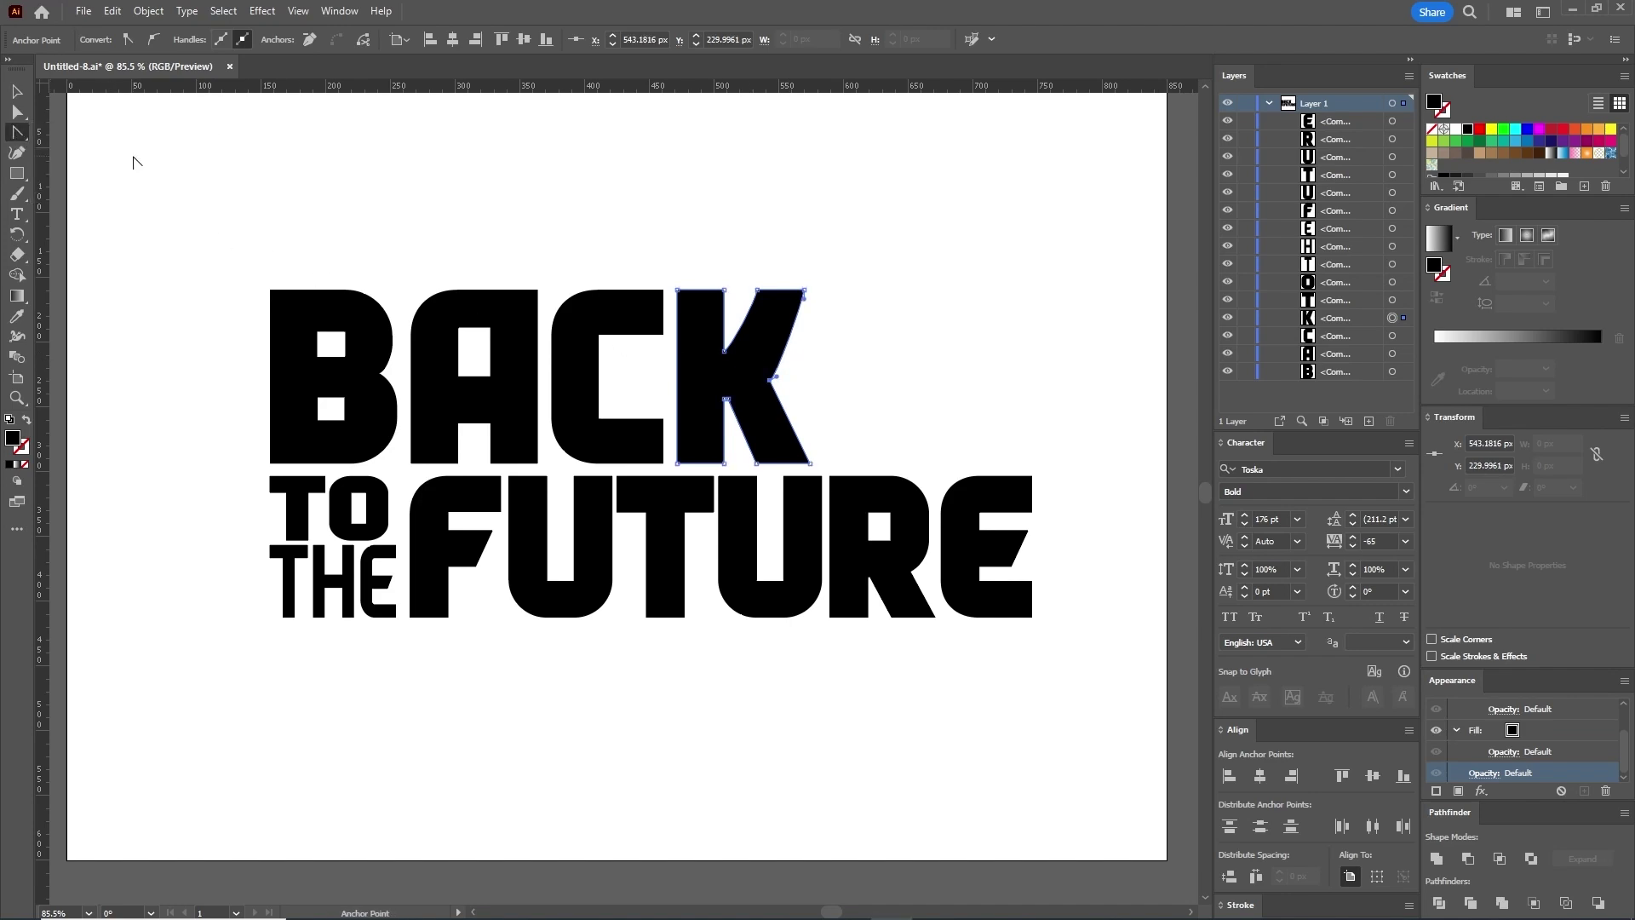
left_click(757, 290)
left_click(723, 354)
left_click(723, 352)
Step: Move the K's lower inner joint point down and shift both bottom anchor points of its diagonal leg outward to the right
left_click_drag(17, 112, 85, 119)
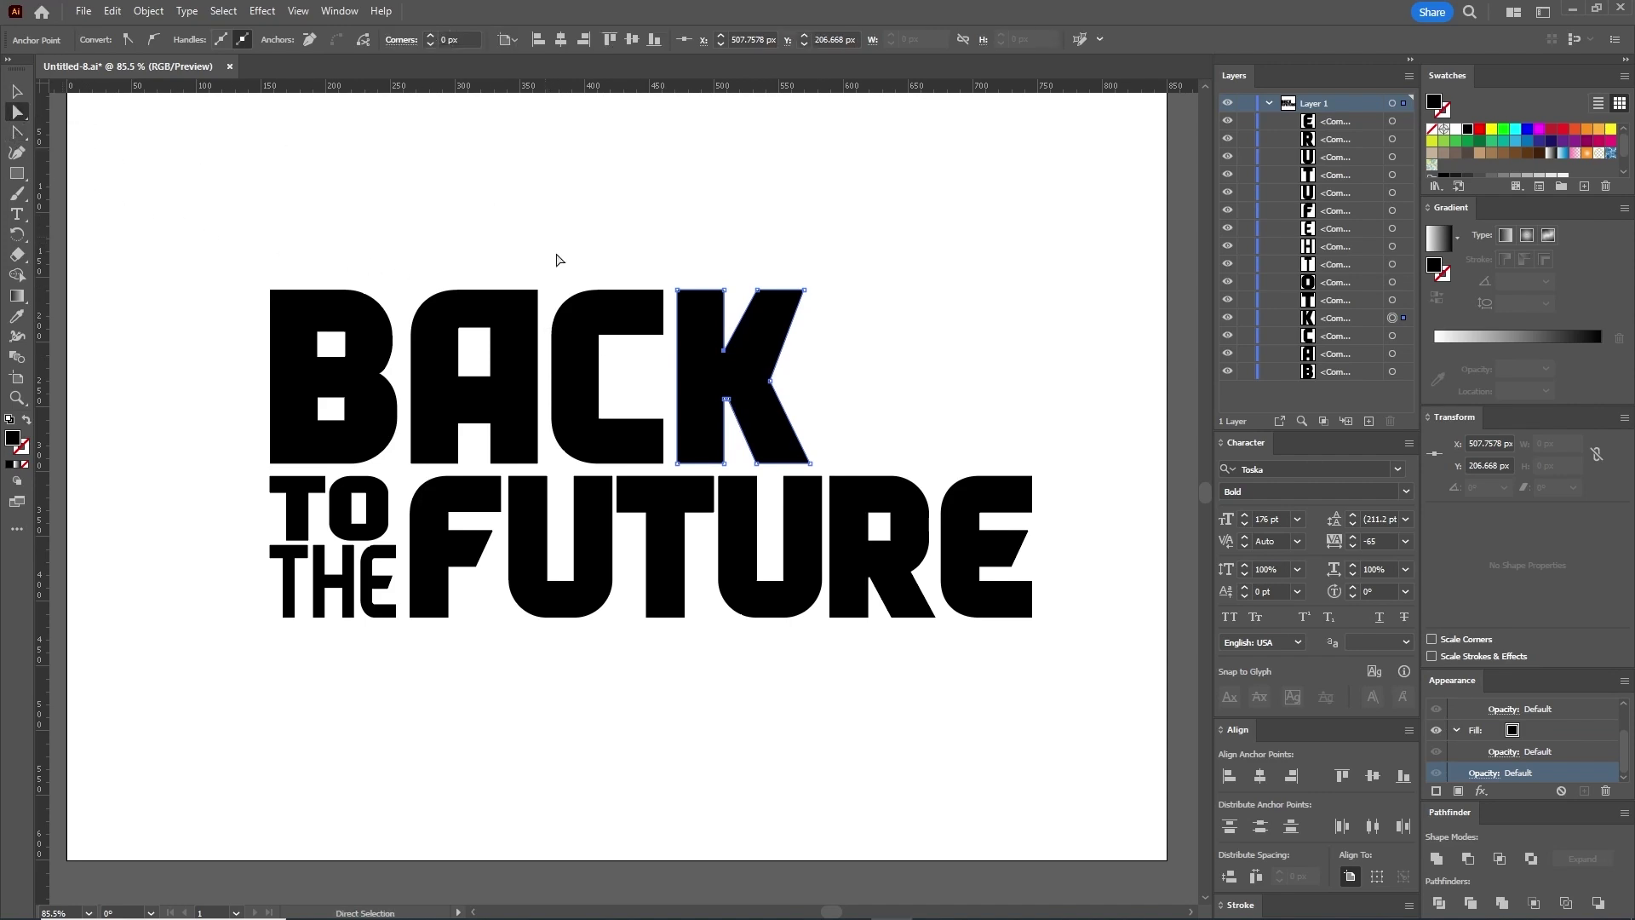
left_click(726, 395)
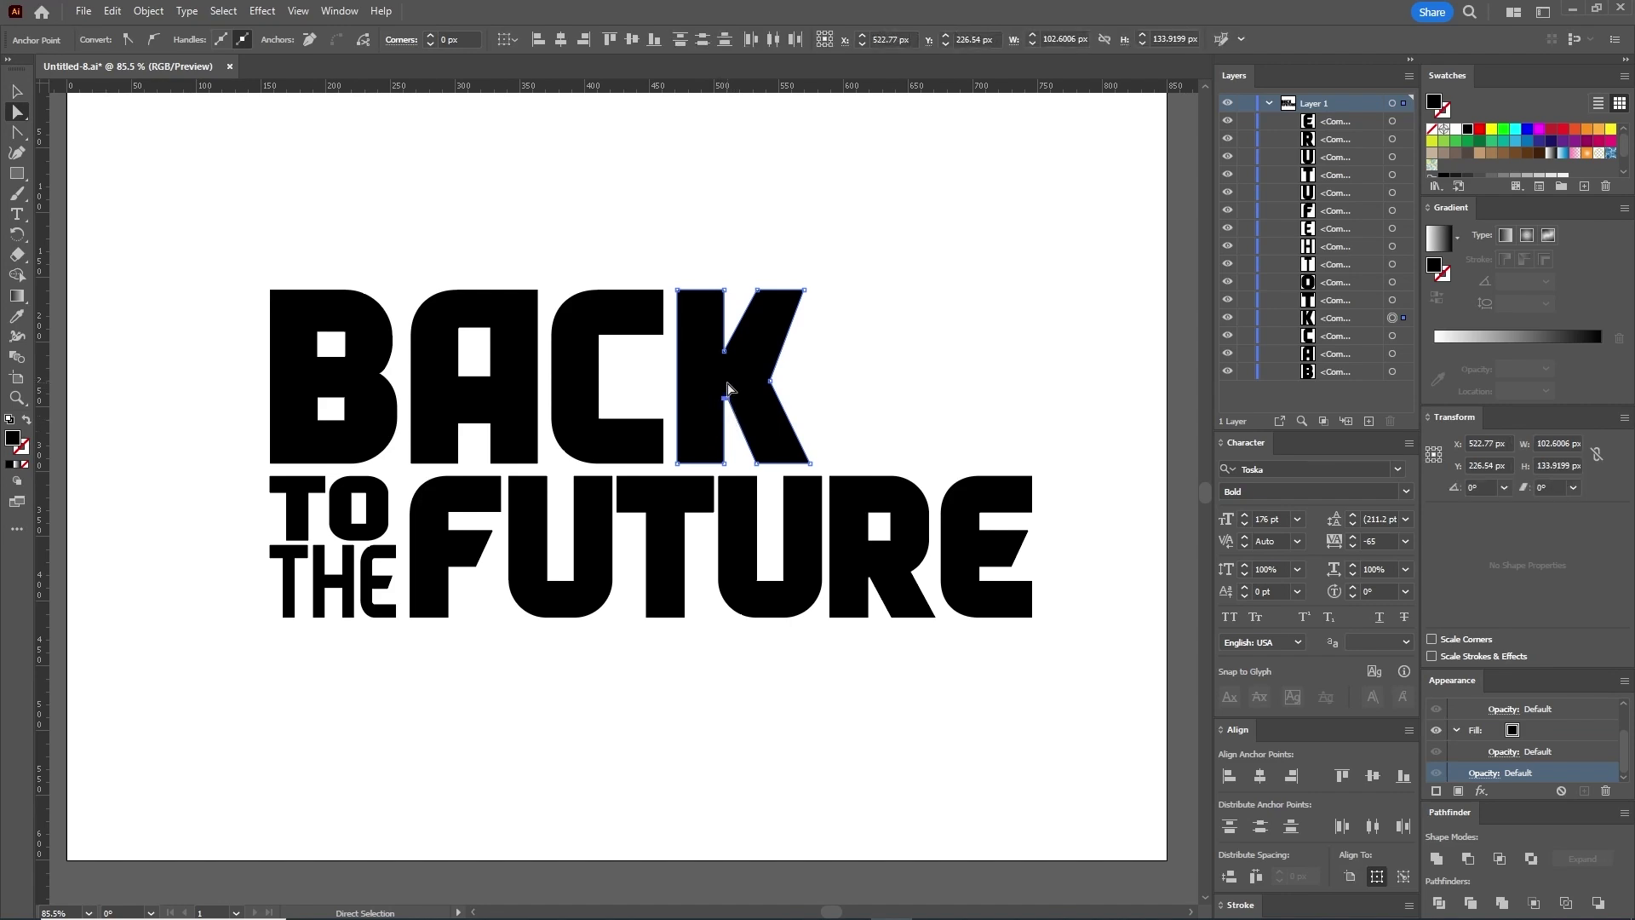
left_click(757, 465)
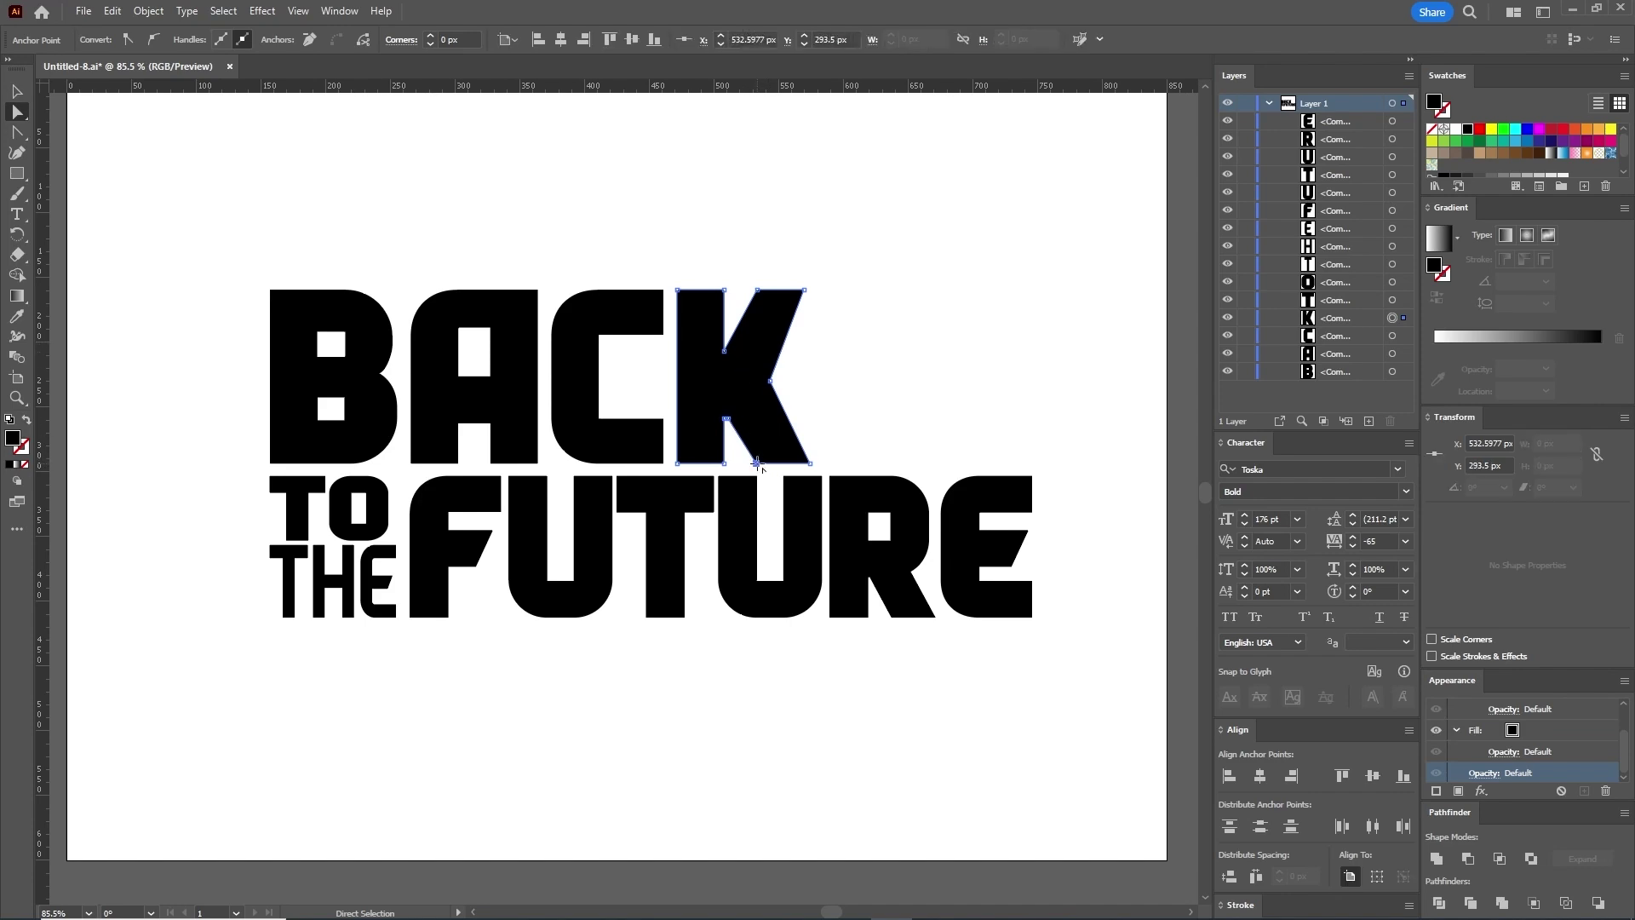
left_click_drag(757, 464, 777, 466)
left_click(810, 464)
left_click_drag(810, 465, 864, 467)
Step: Nudge the outer top anchor point of the K's upper arm to the right to widen the arm
left_click(797, 288)
key("Right")
key("Right")
key("Right")
key("Right")
key("Right")
key("Right")
key("Right")
key("Right")
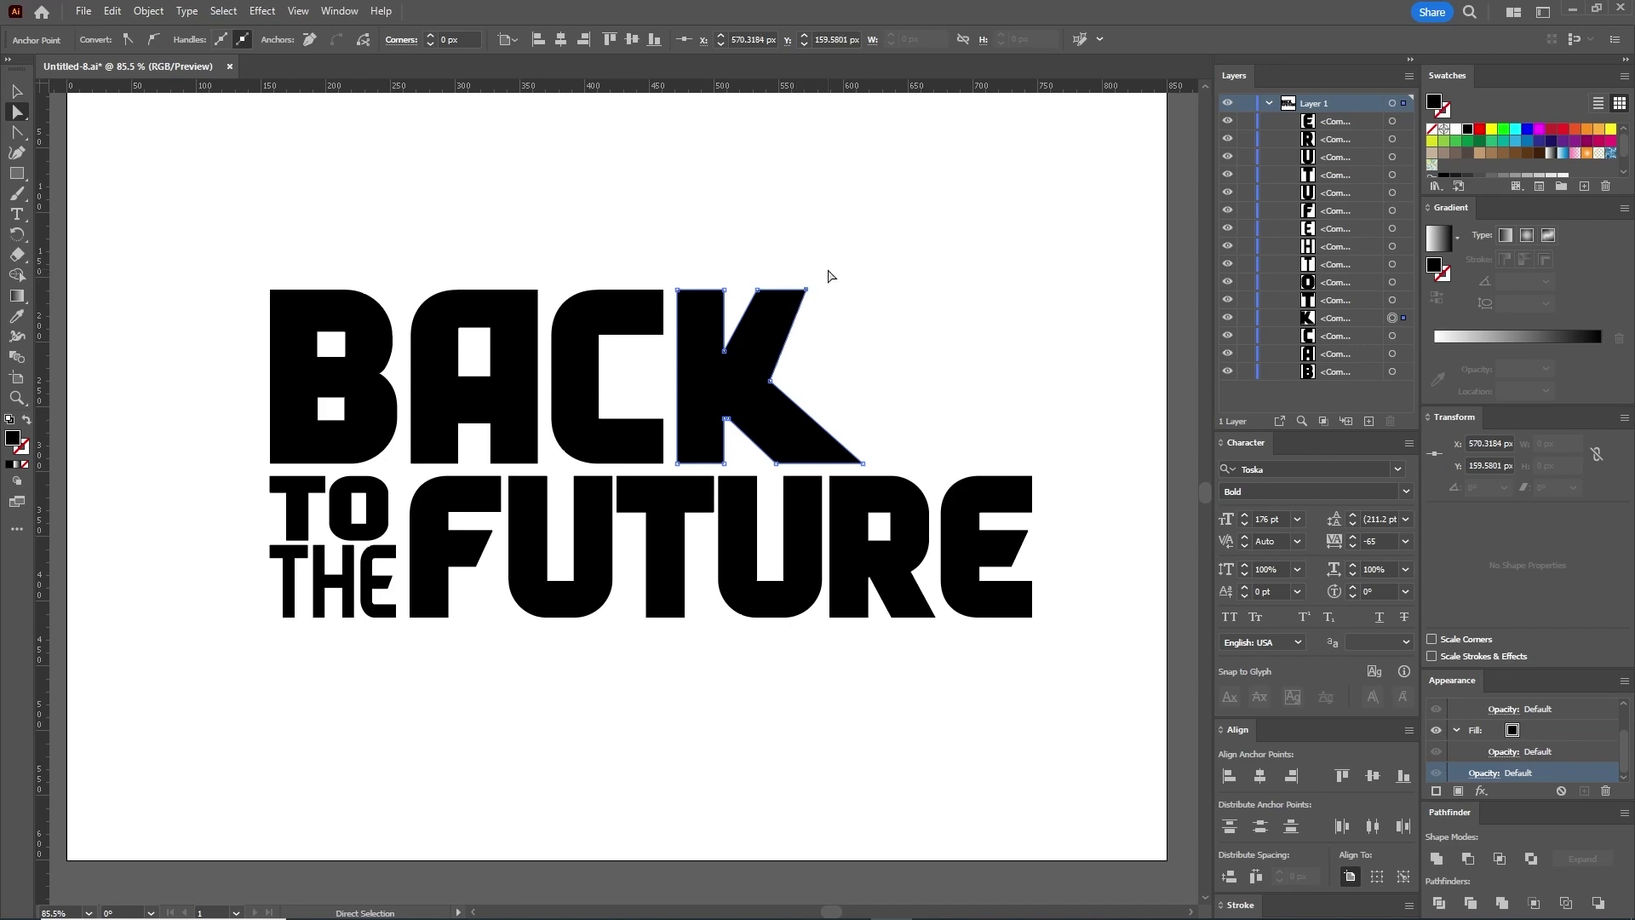
key("Right")
key("Right")
left_click(831, 276)
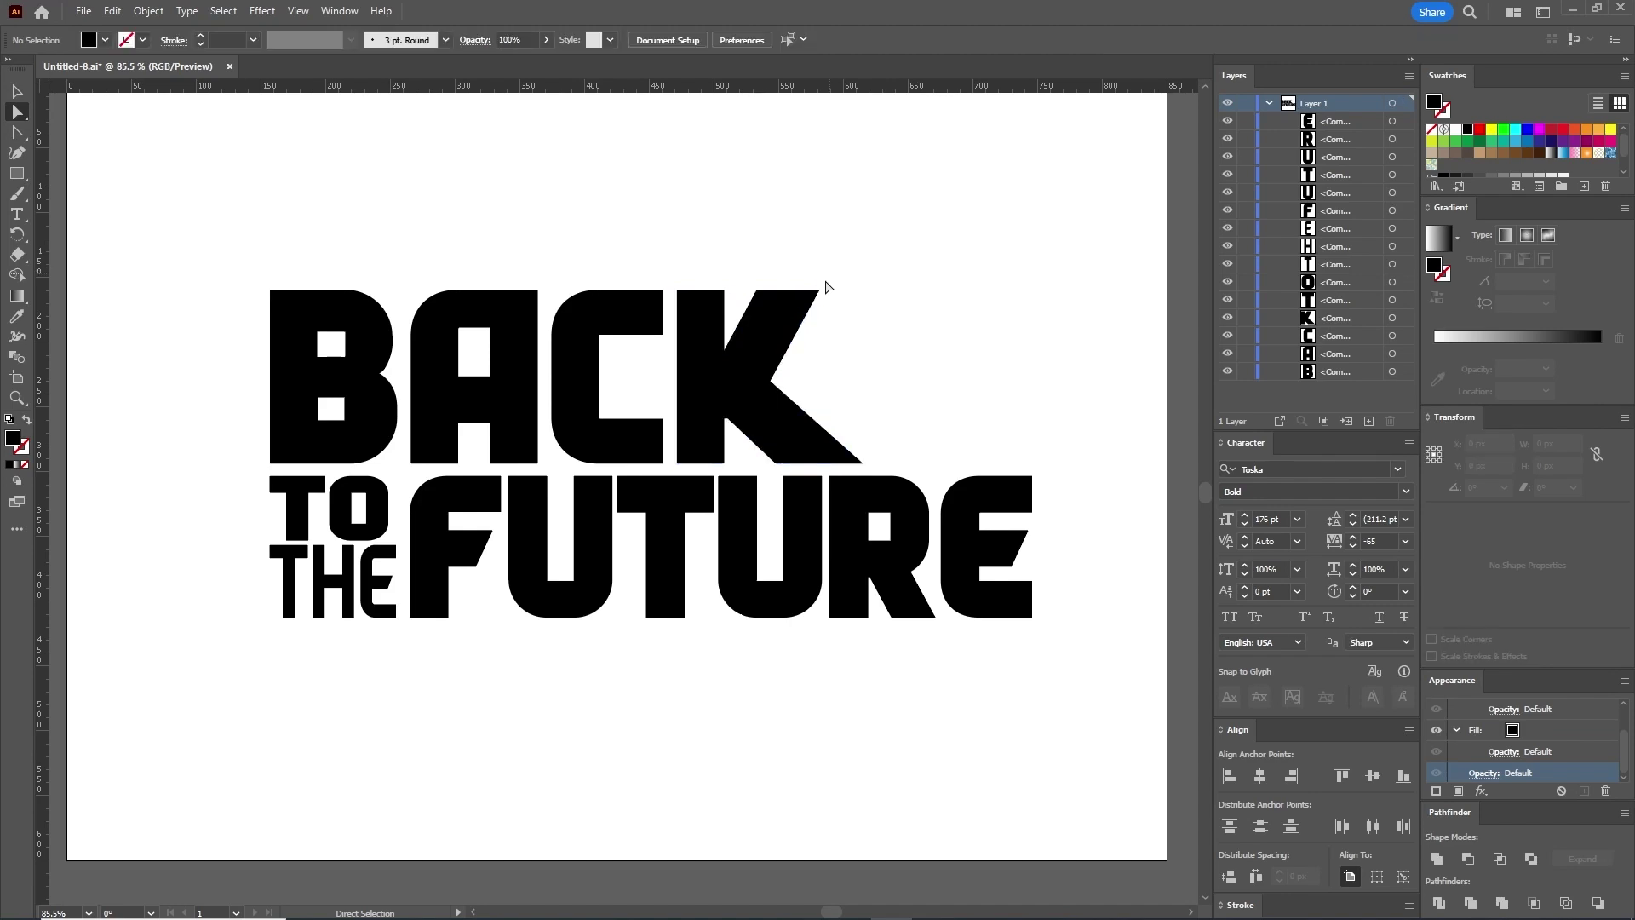
Step: Extend the lower arm of the C in "BACK" to the right until it overlaps the K's stem
left_click_drag(656, 410, 671, 474)
left_click_drag(672, 474, 685, 467)
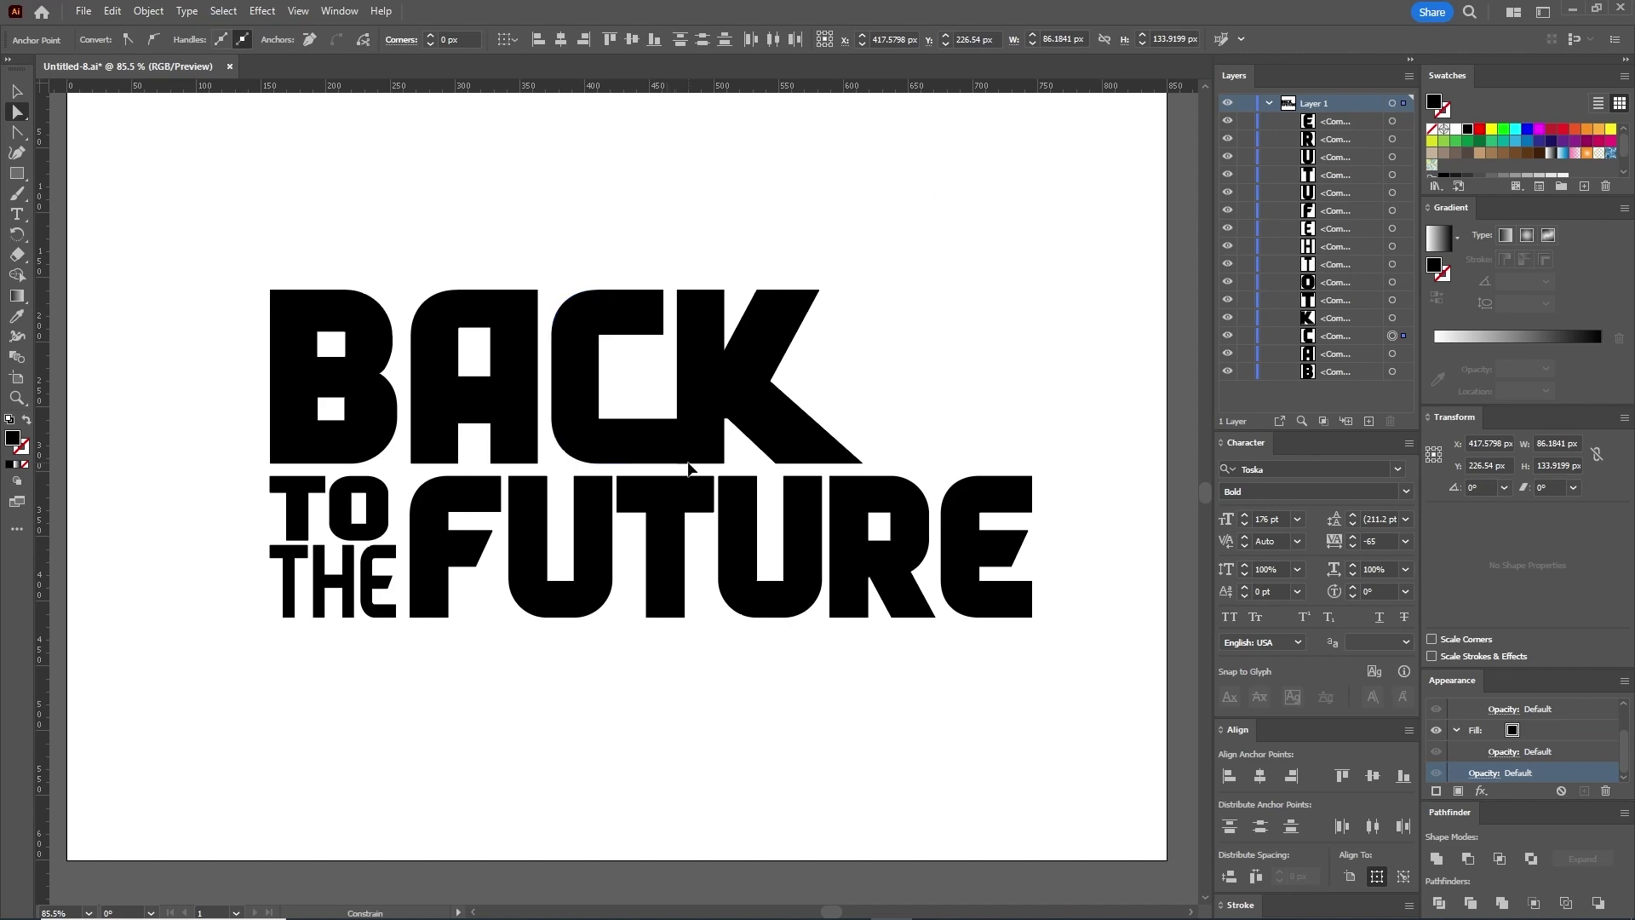
left_click_drag(688, 466, 688, 467)
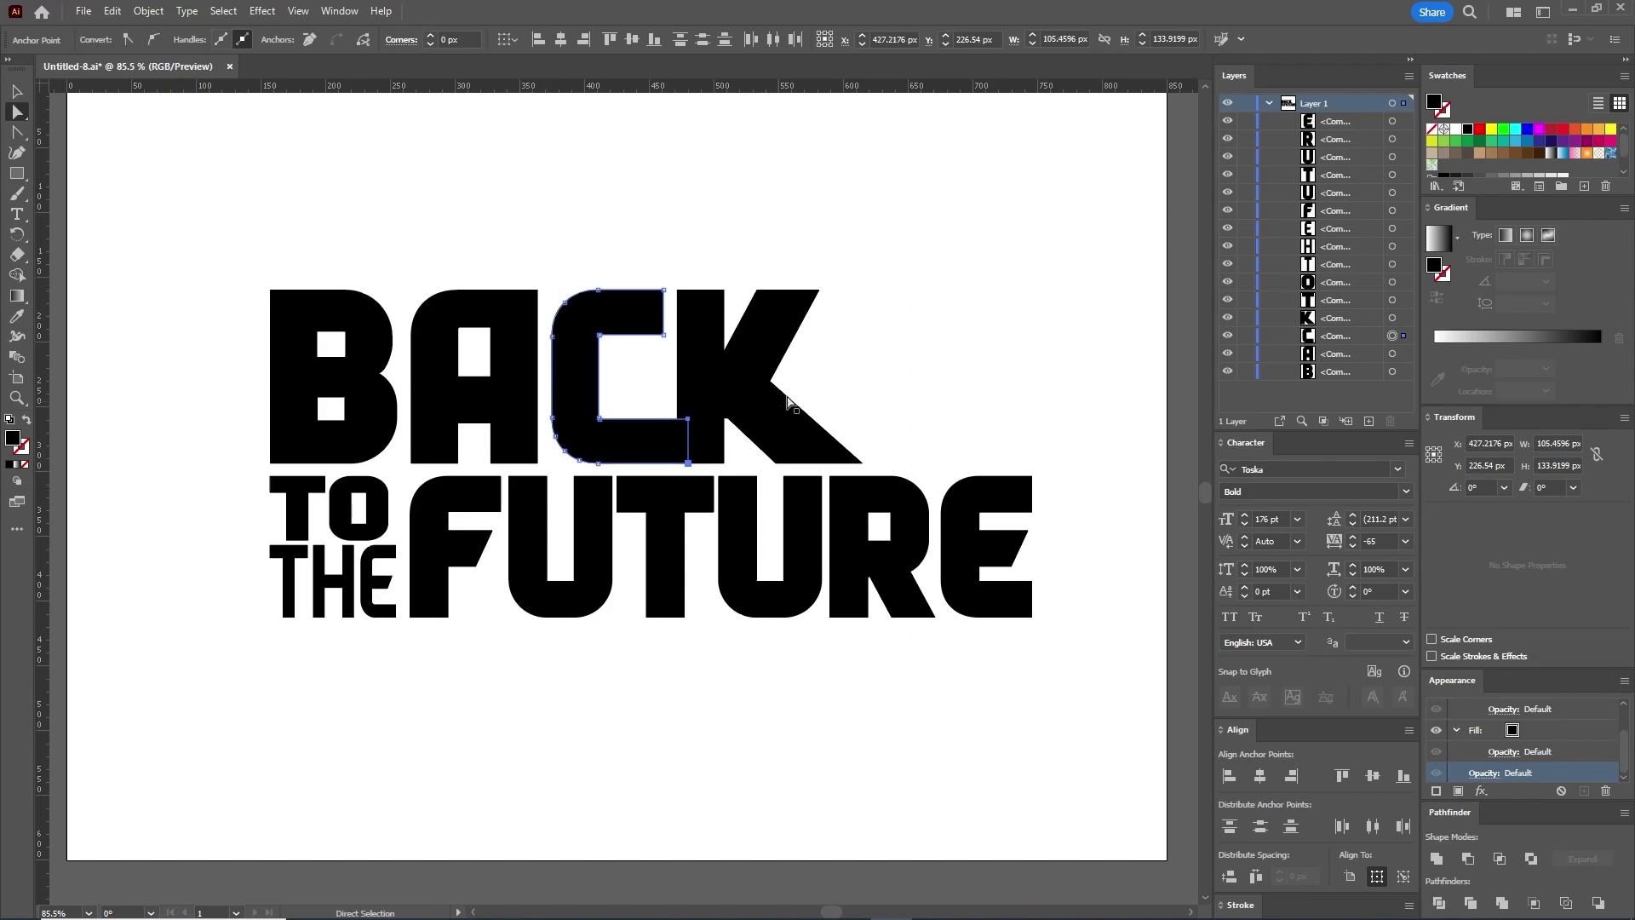
left_click(836, 375)
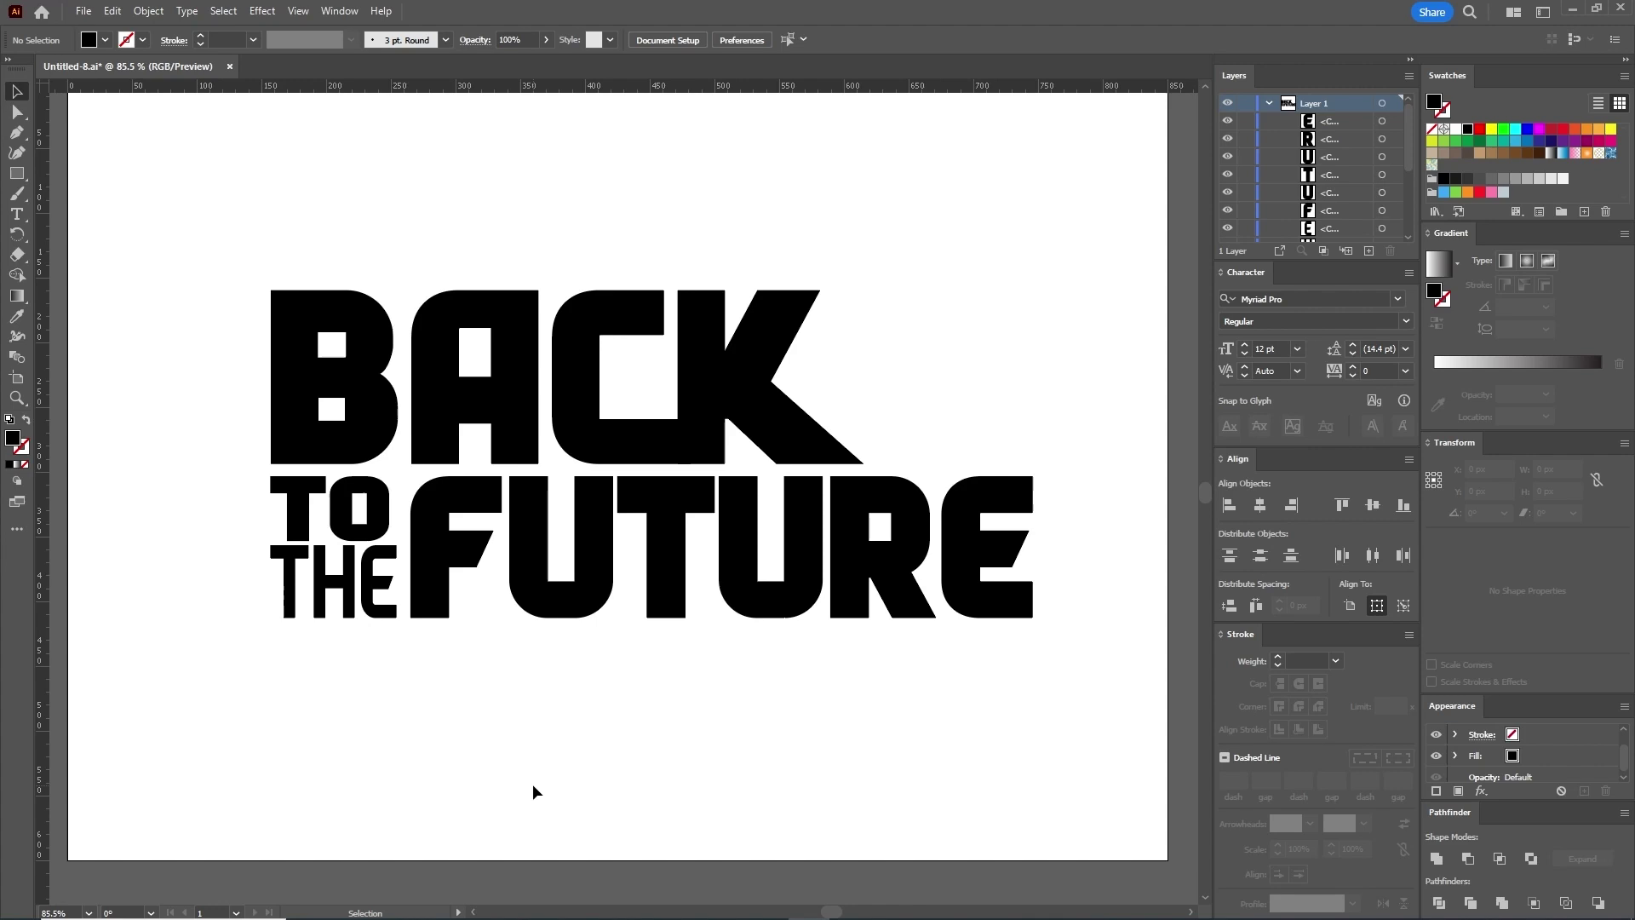
Step: Turn on Smart Guides and draw a closed Pen tool triangle over the rounded upper-left corner of the F in "FUTURE"
left_click(301, 13)
left_click(335, 553)
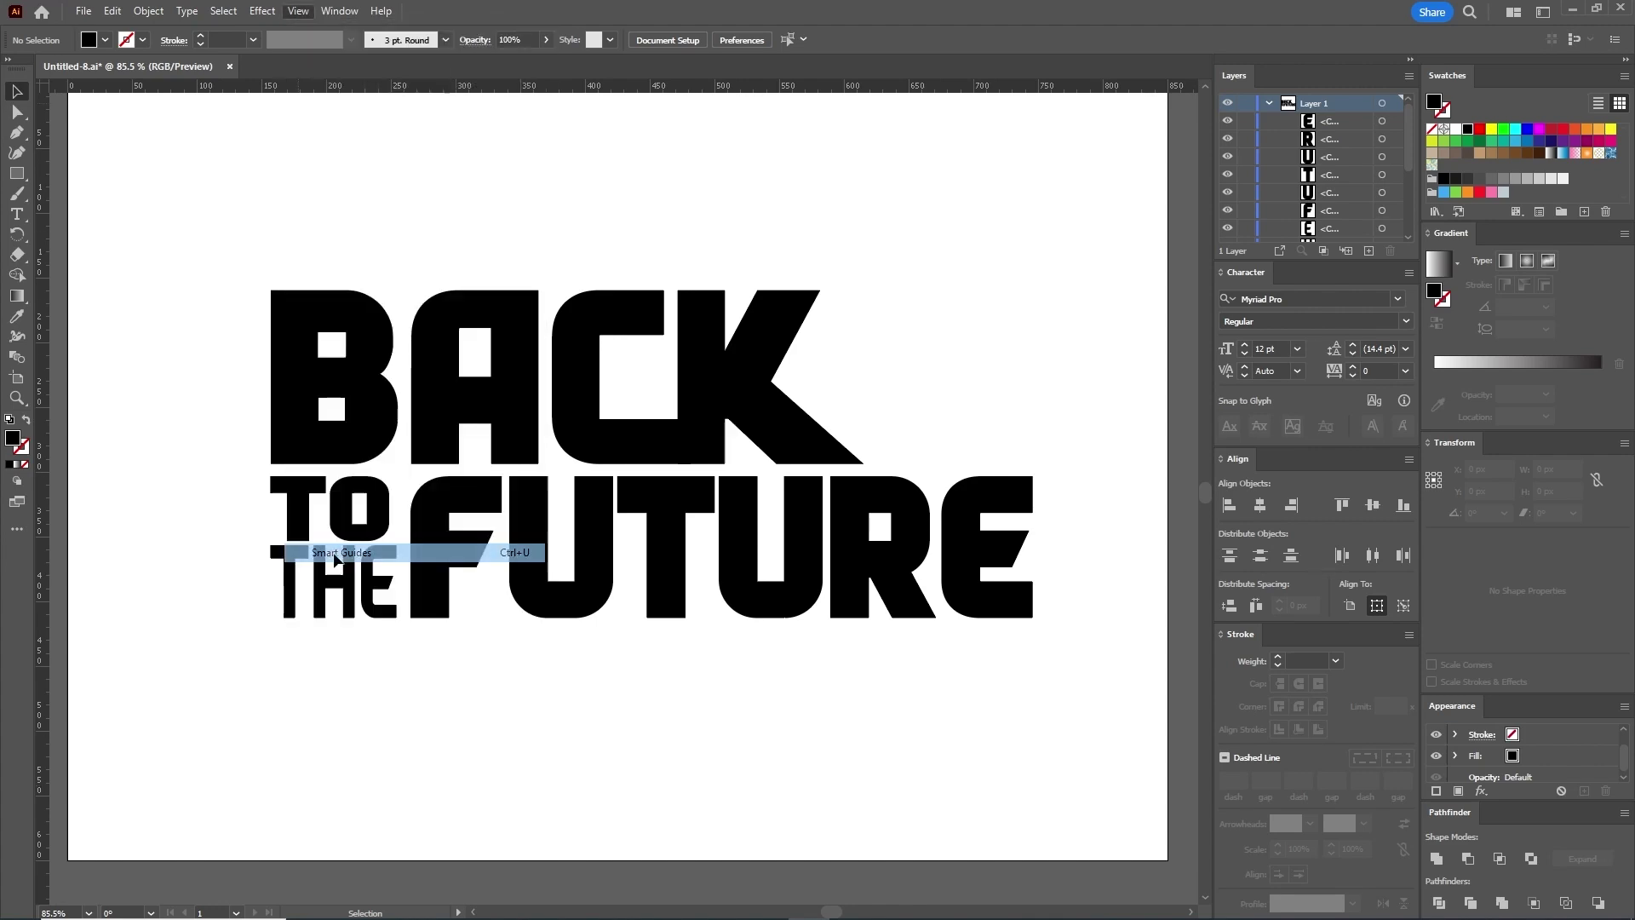
key("z")
left_click(529, 552)
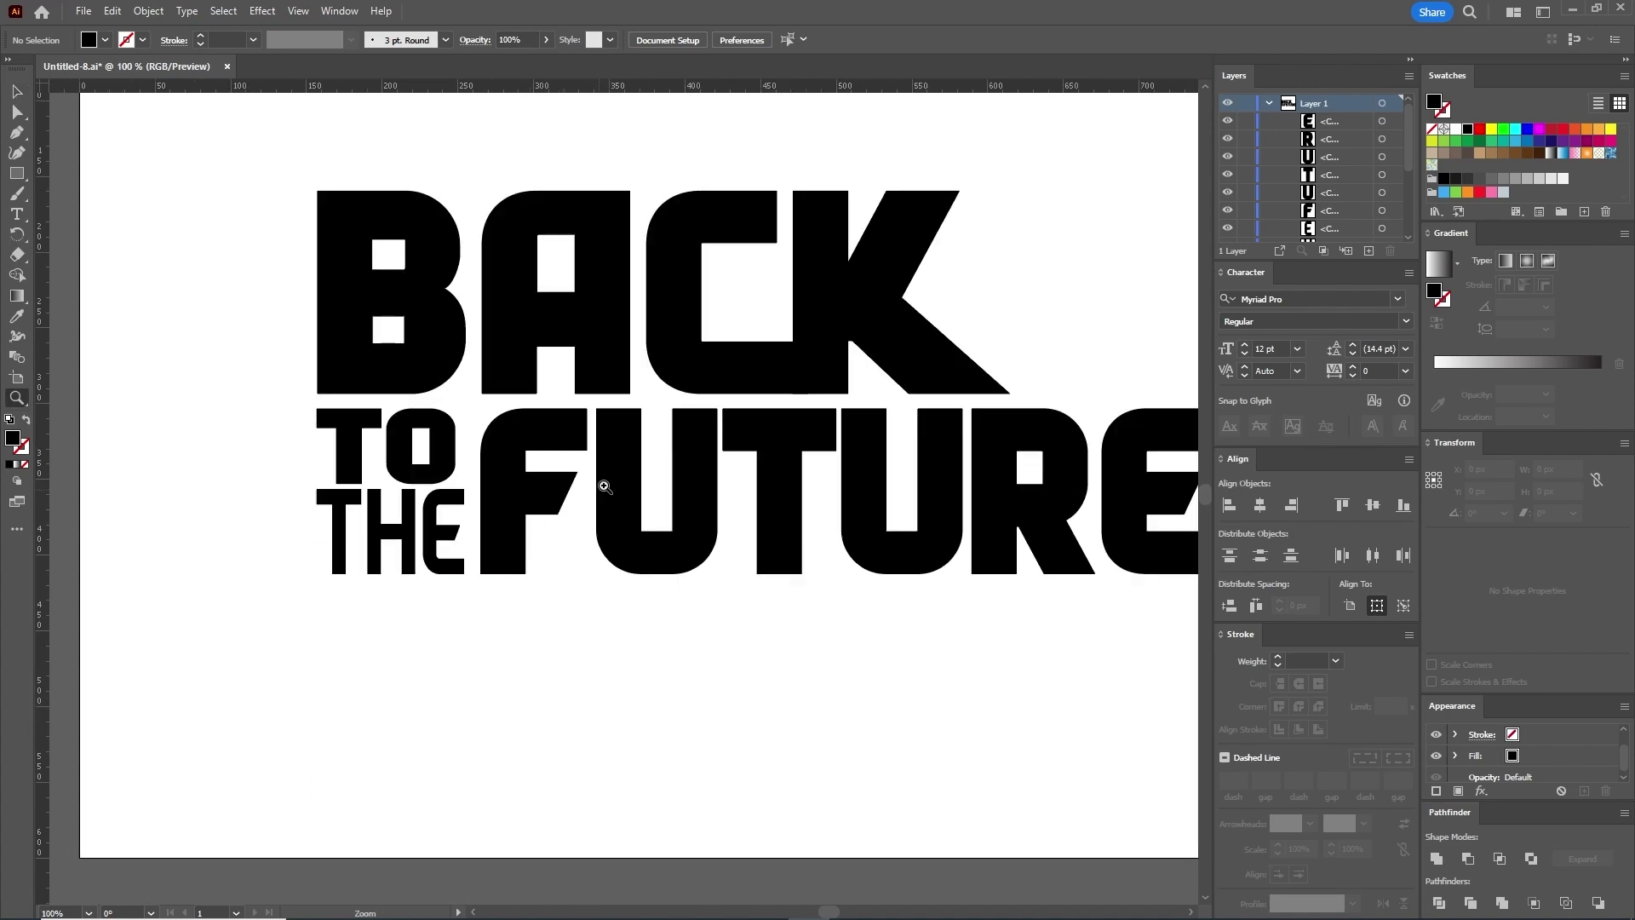
left_click(651, 479)
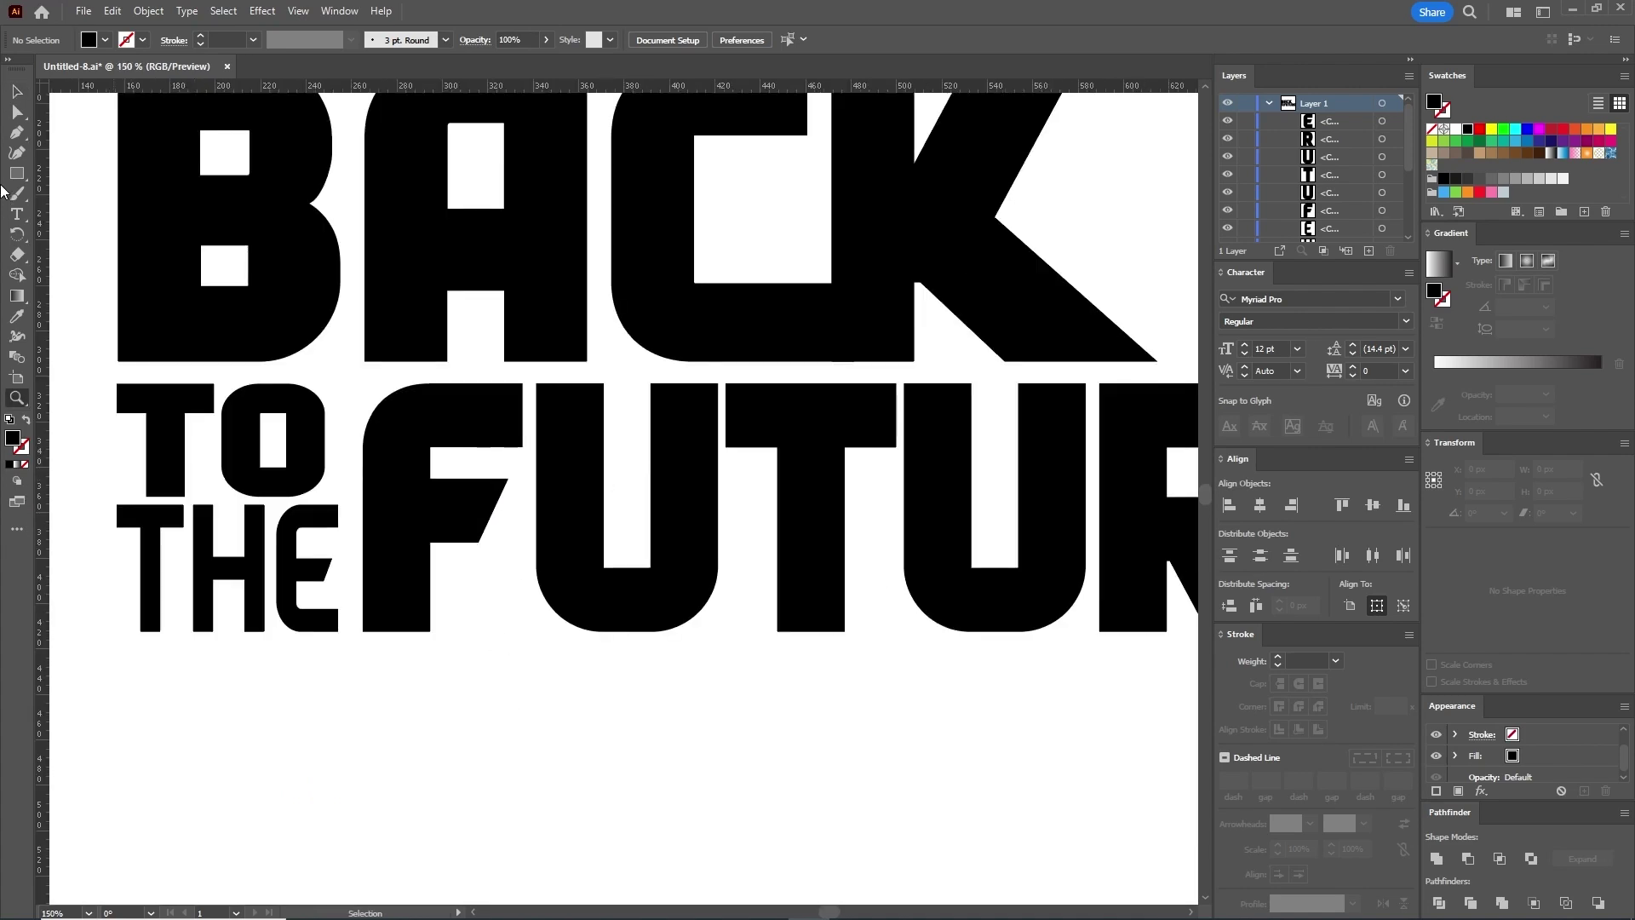
left_click(17, 132)
left_click(75, 136)
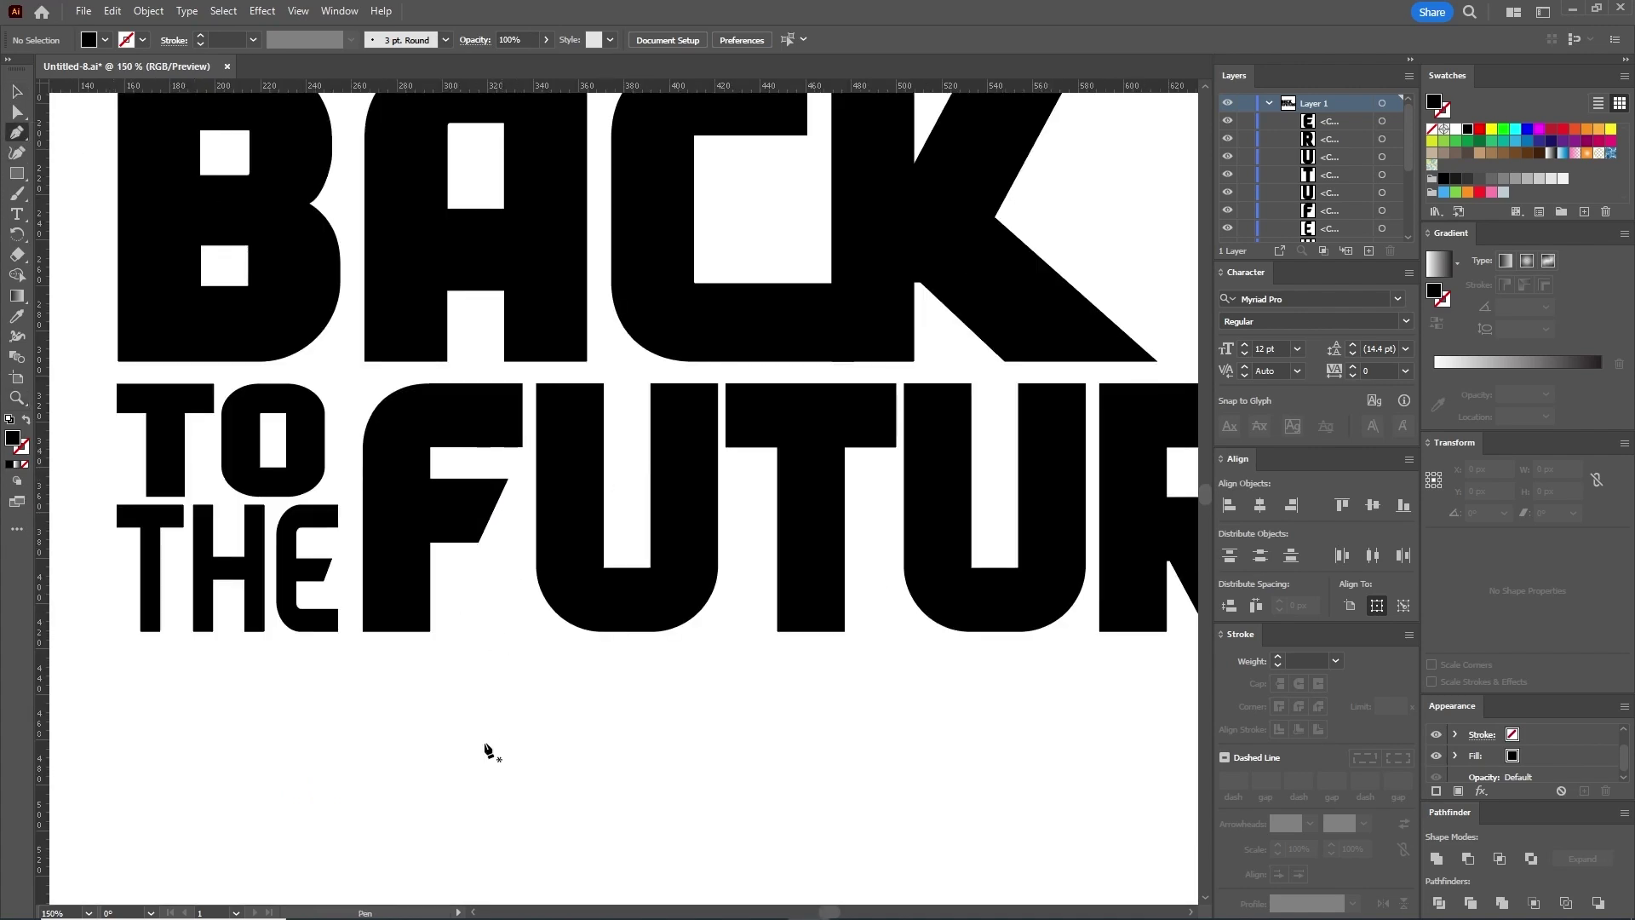
left_click(363, 448)
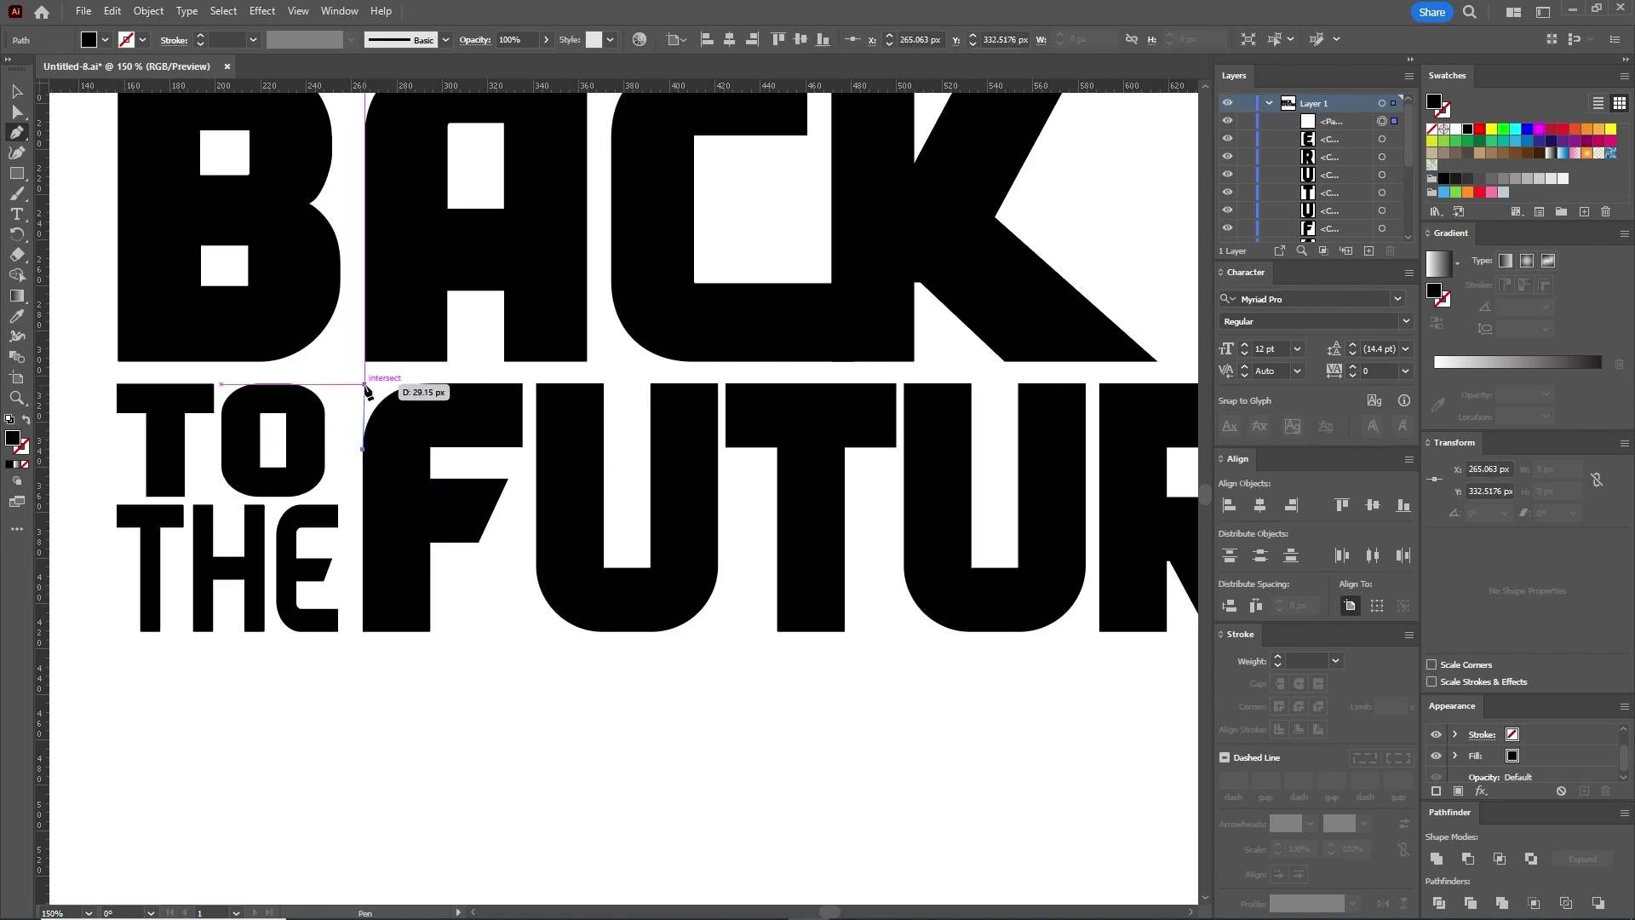
left_click_drag(365, 384, 430, 385)
left_click(430, 384)
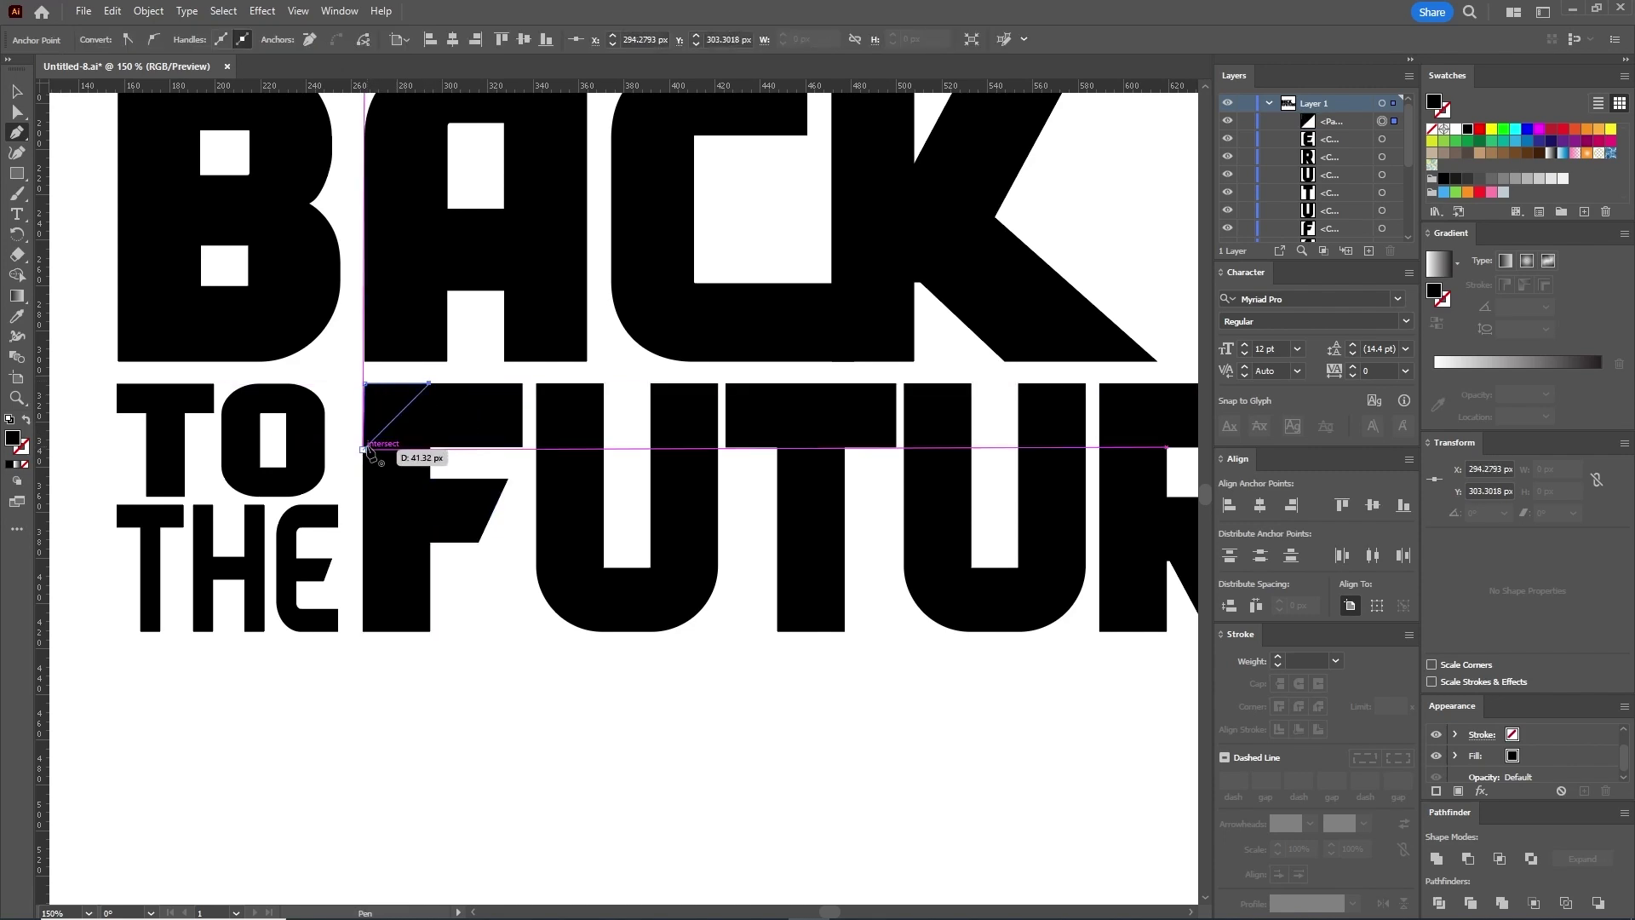
left_click(363, 448)
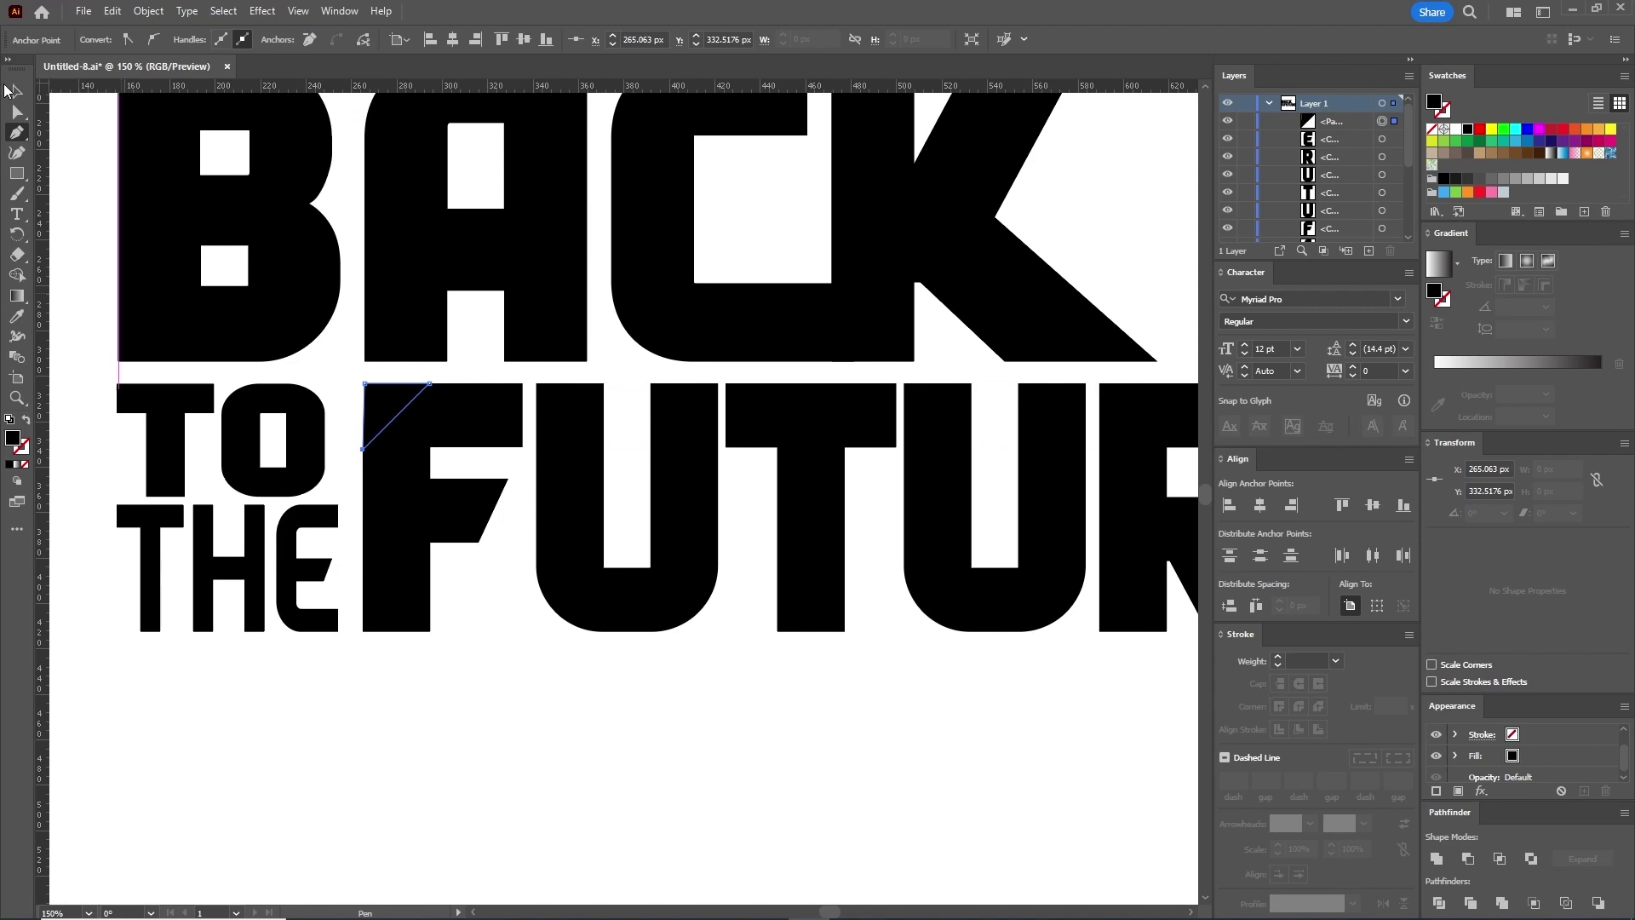
Step: Unite the corner triangle with the F in "FUTURE" to give the letter a square corner
left_click(17, 94)
left_click(417, 587, "shift")
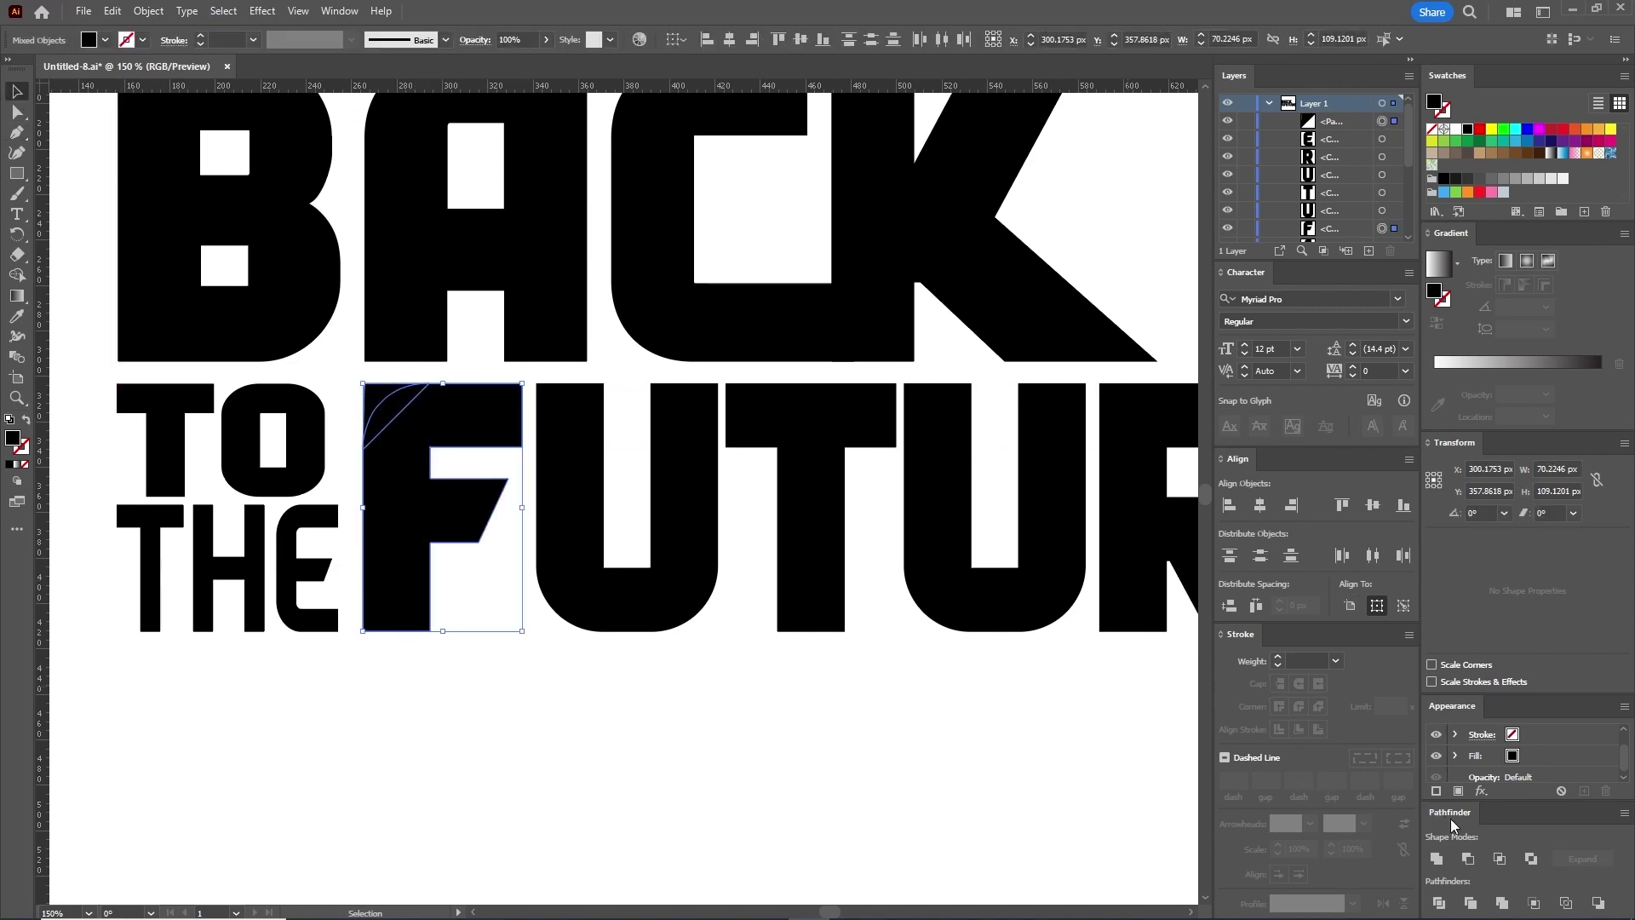
left_click(1437, 858)
left_click(605, 720)
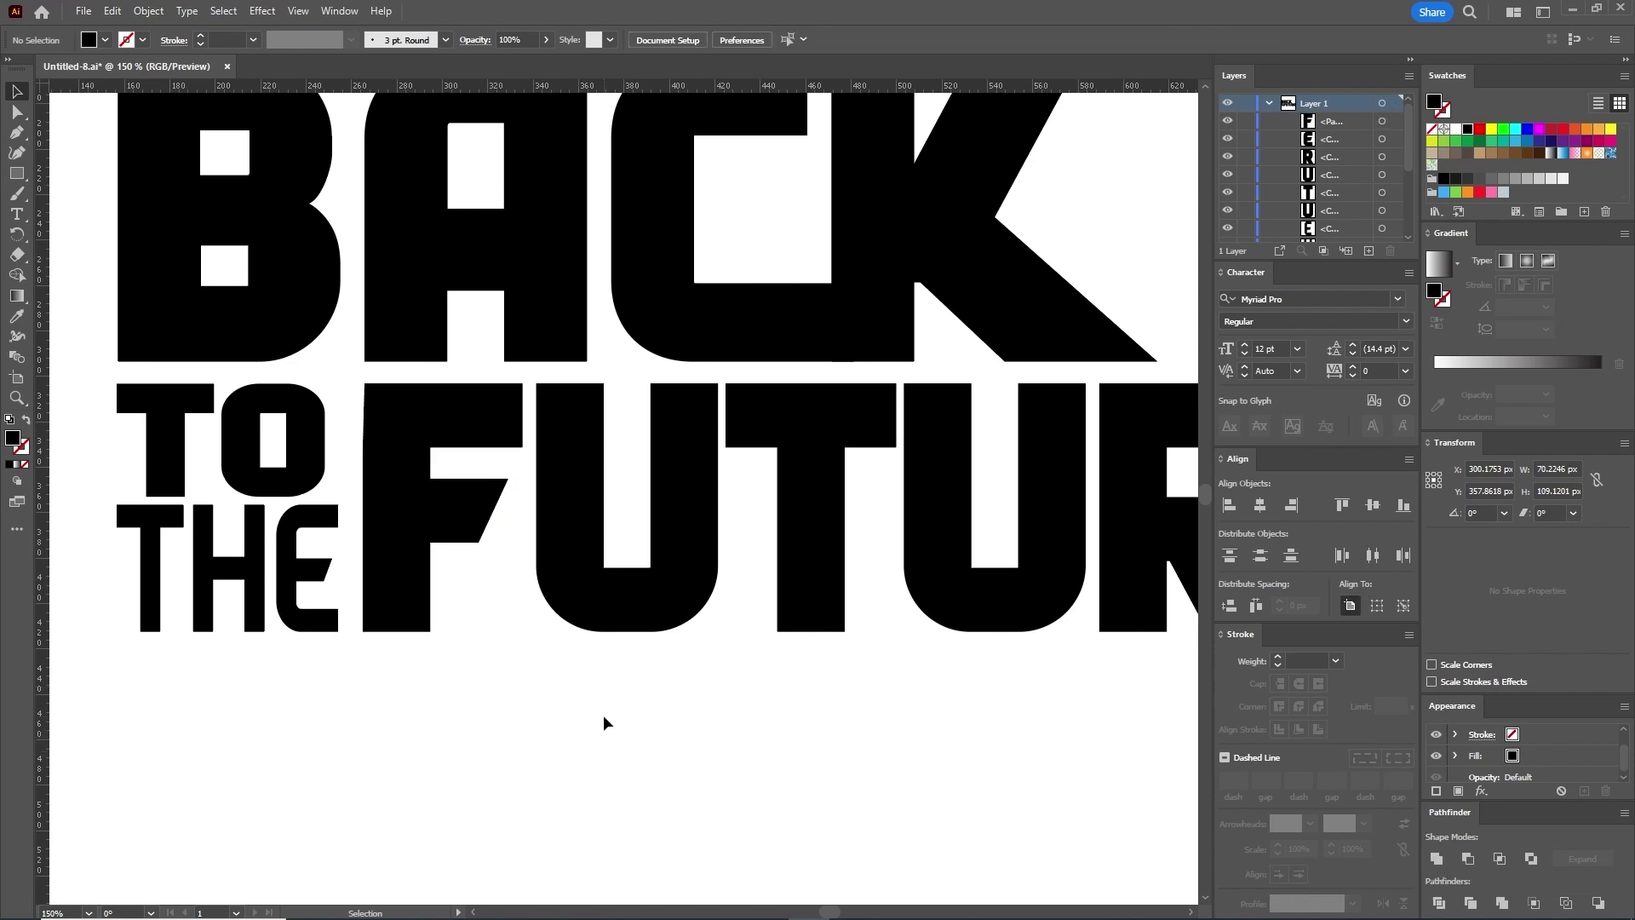
Step: Align the end points of the F's middle arm with the right edge of its top arm to square the arm off
left_click(17, 111)
left_click(478, 543)
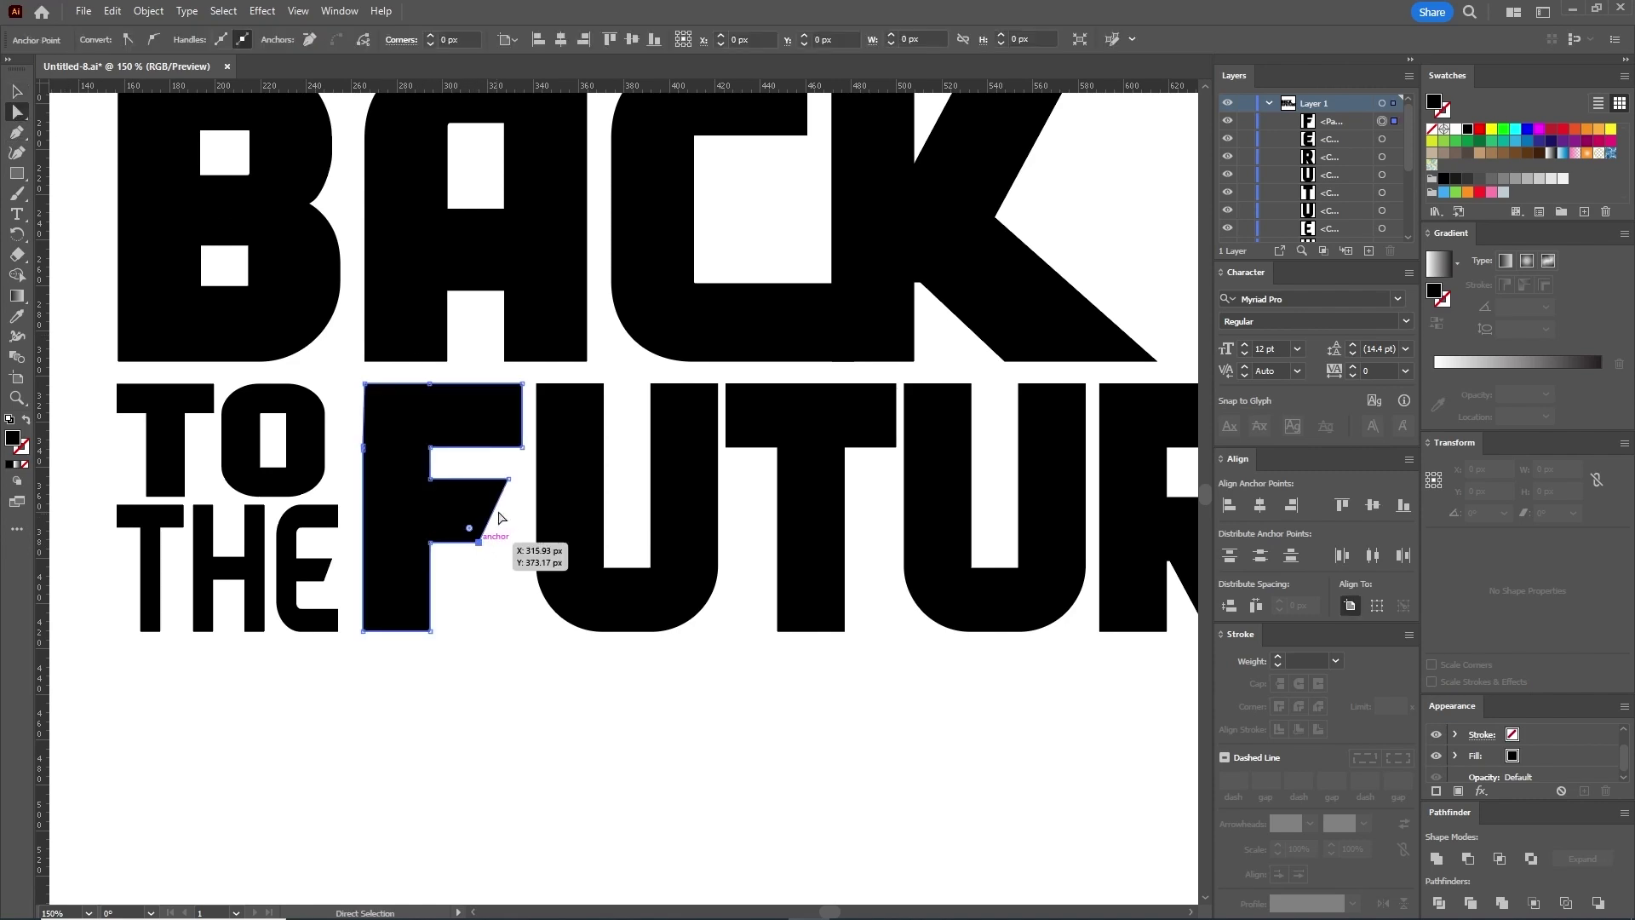
left_click(511, 479)
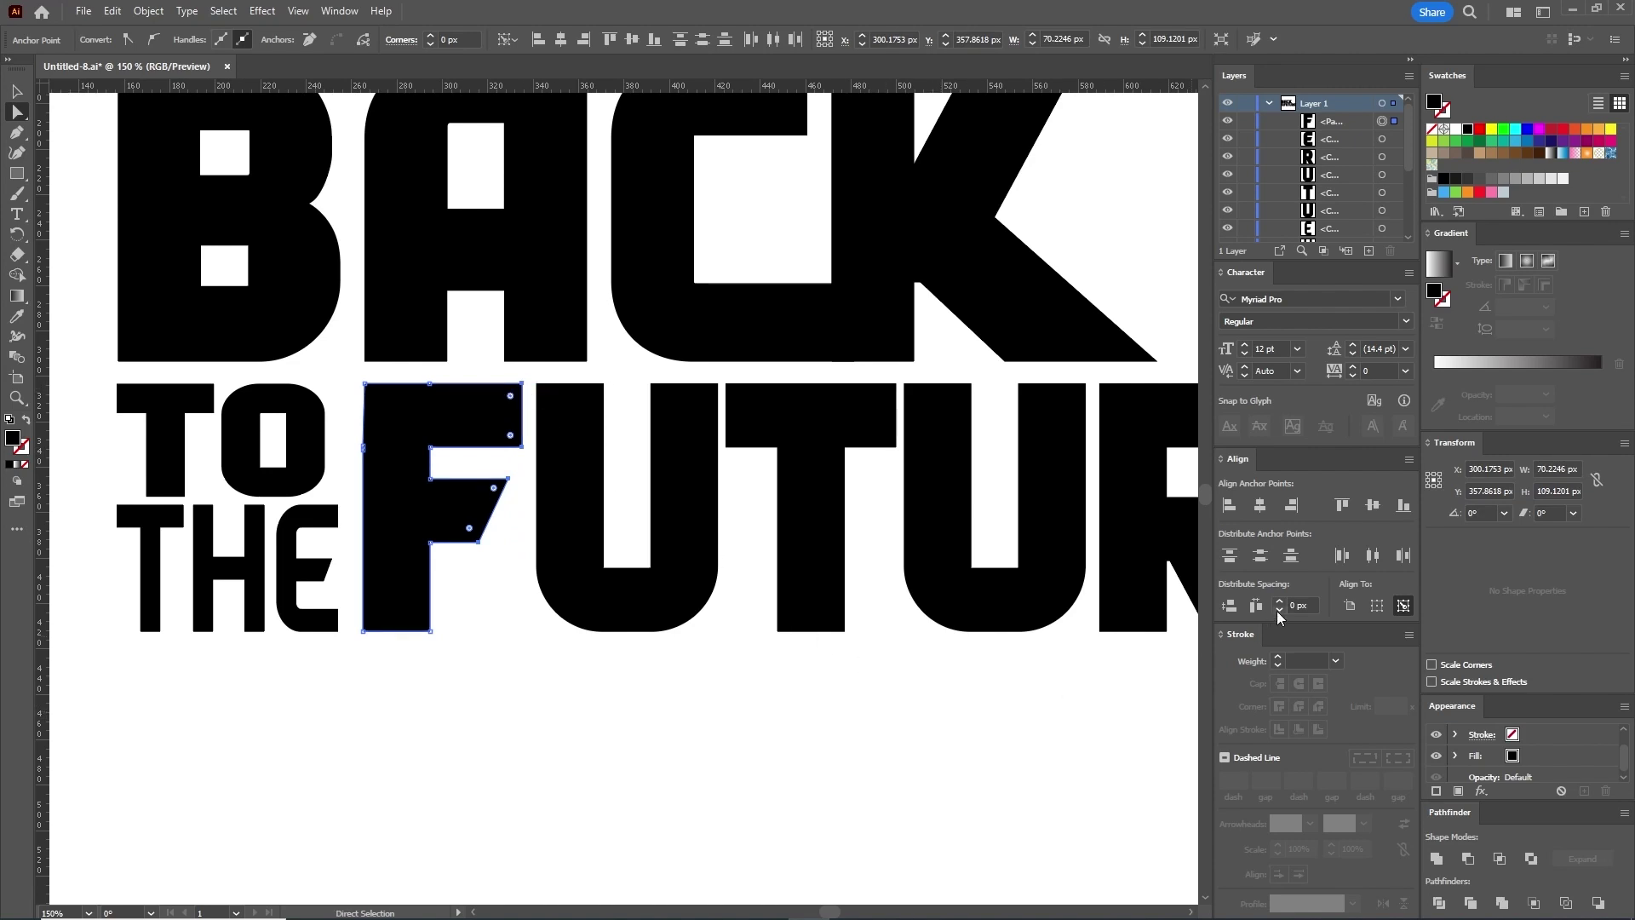
left_click(1376, 606)
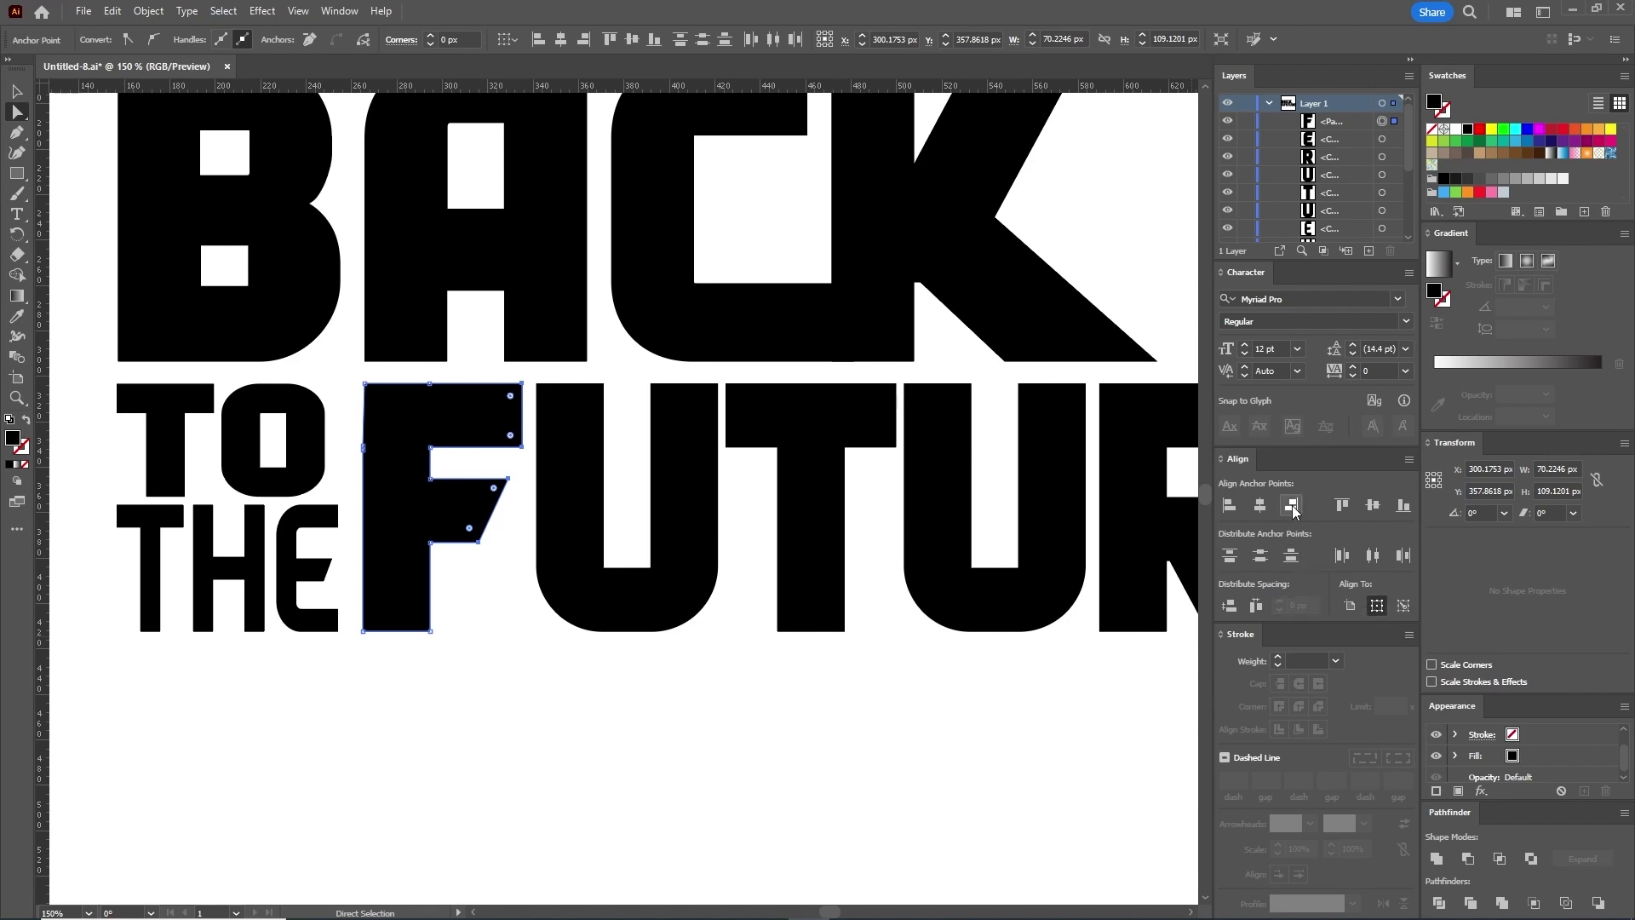
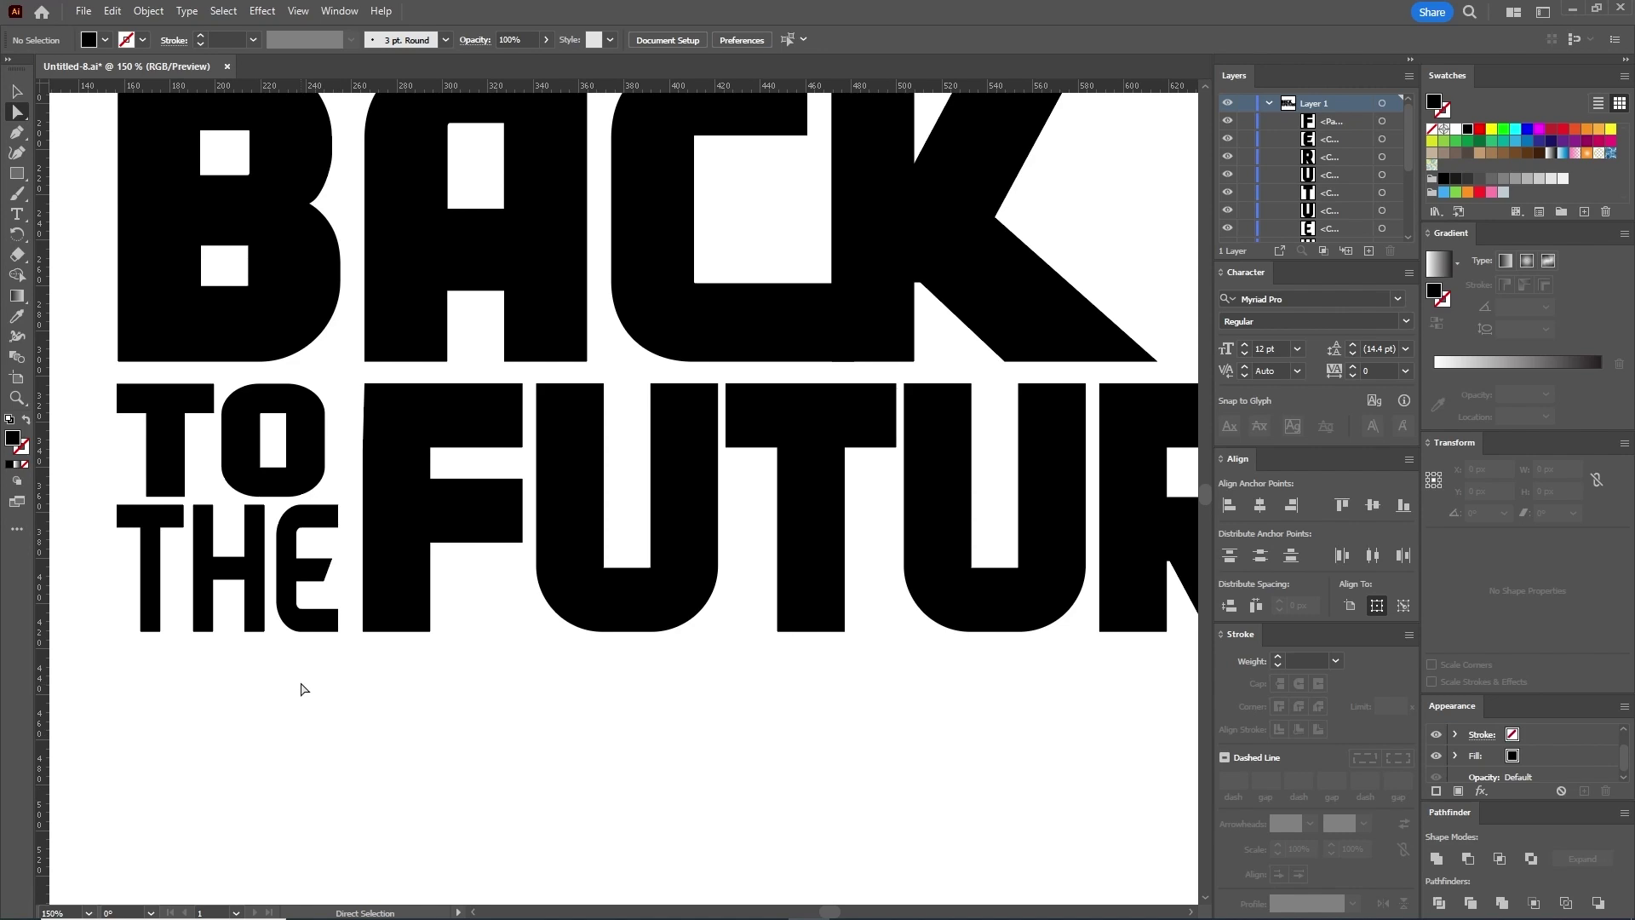
Step: Draw a closed Pen tool triangle over the rounded upper-left corner of the E in "THE"
key("z")
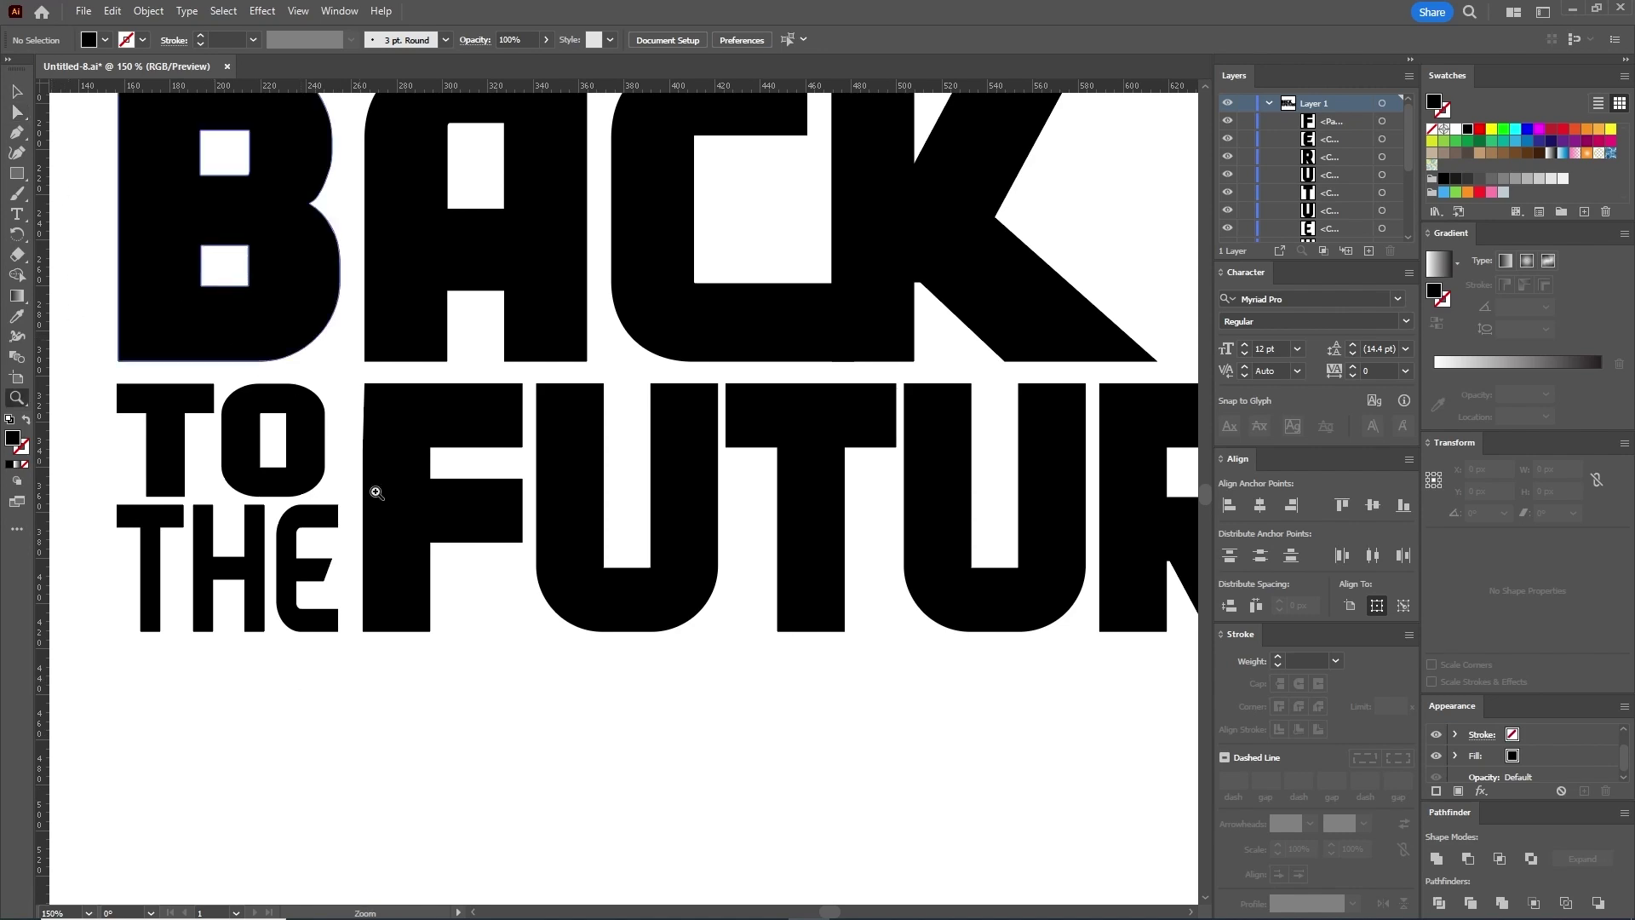
left_click(385, 584)
key("p")
left_click(477, 425)
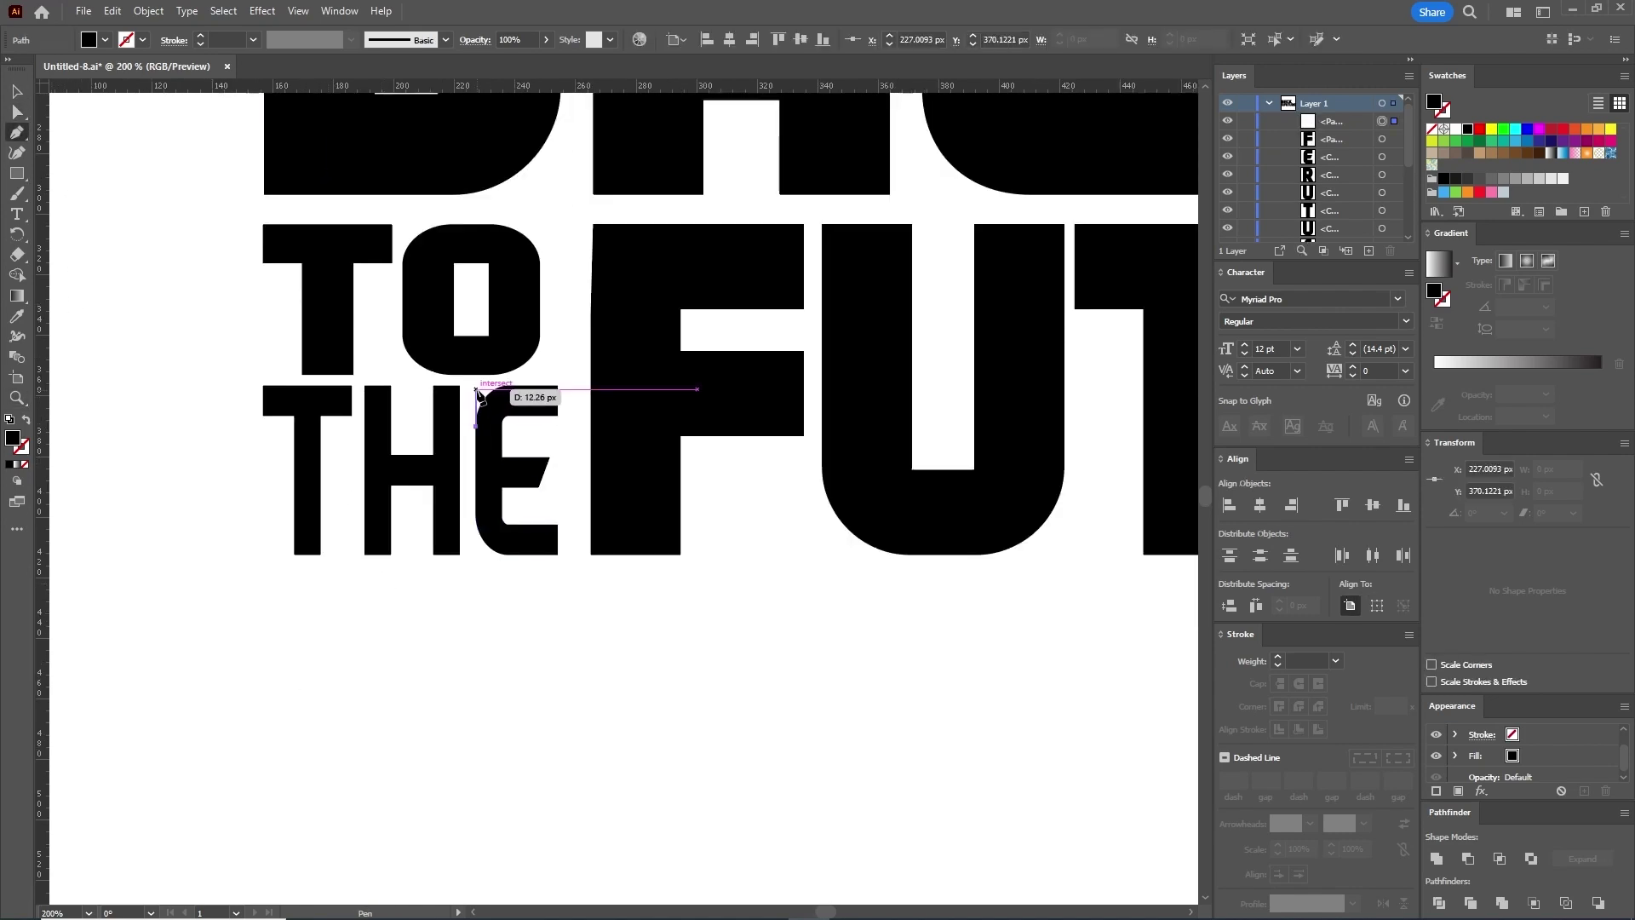
left_click(476, 386)
key("Escape")
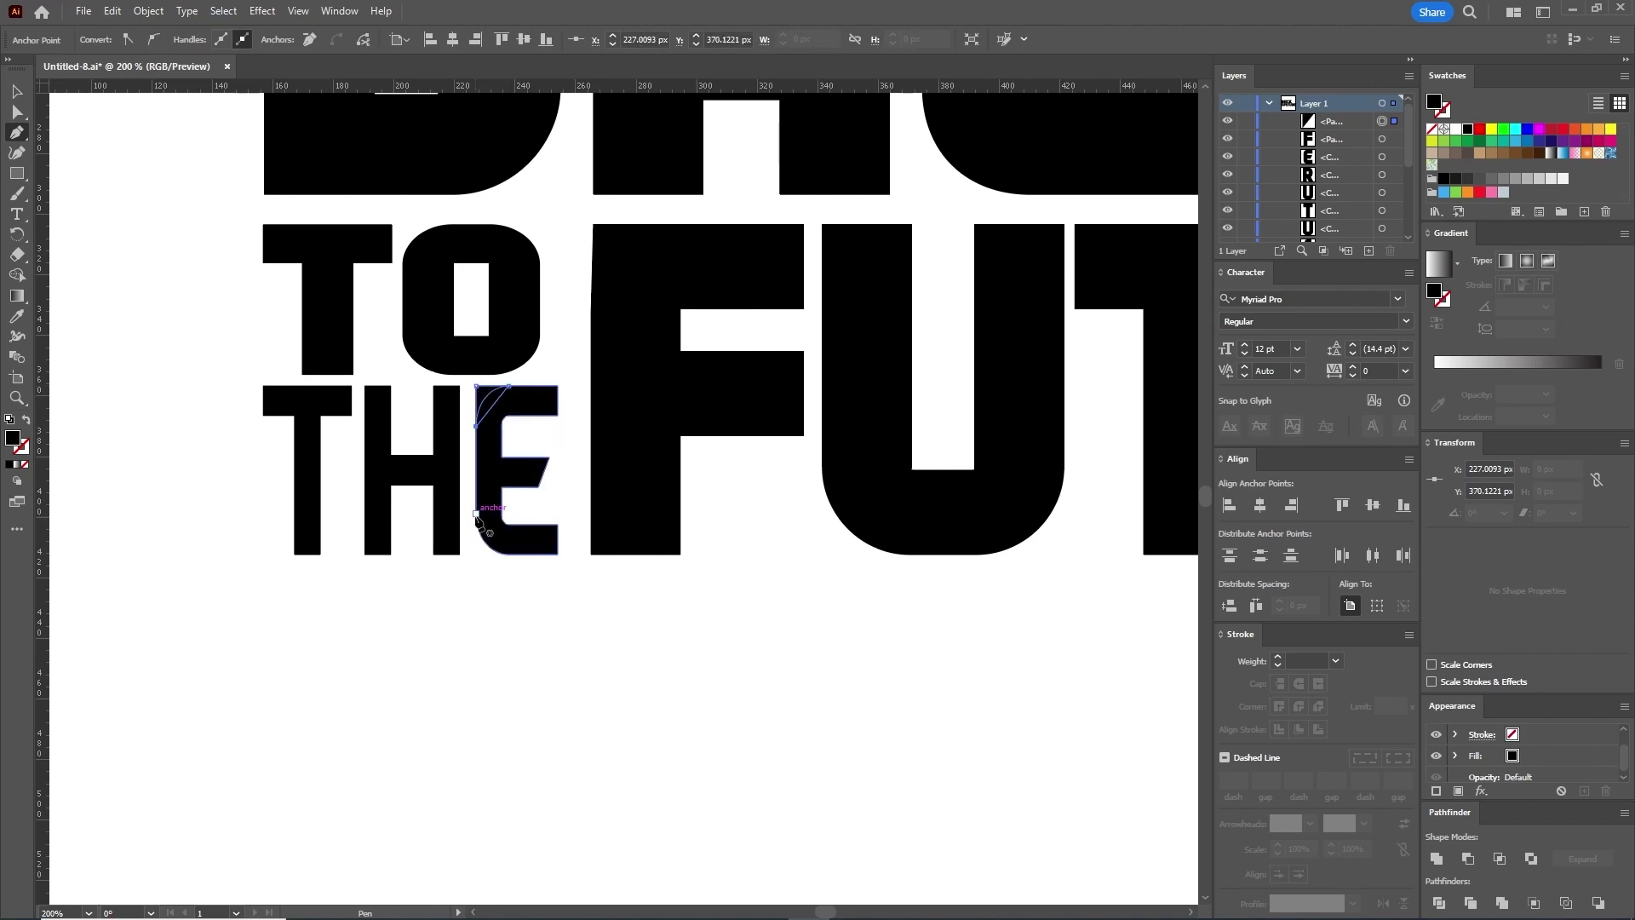
Step: Draw a matching triangle over the lower-left corner of the E in "THE" and unite both triangles with the letter
left_click(475, 513)
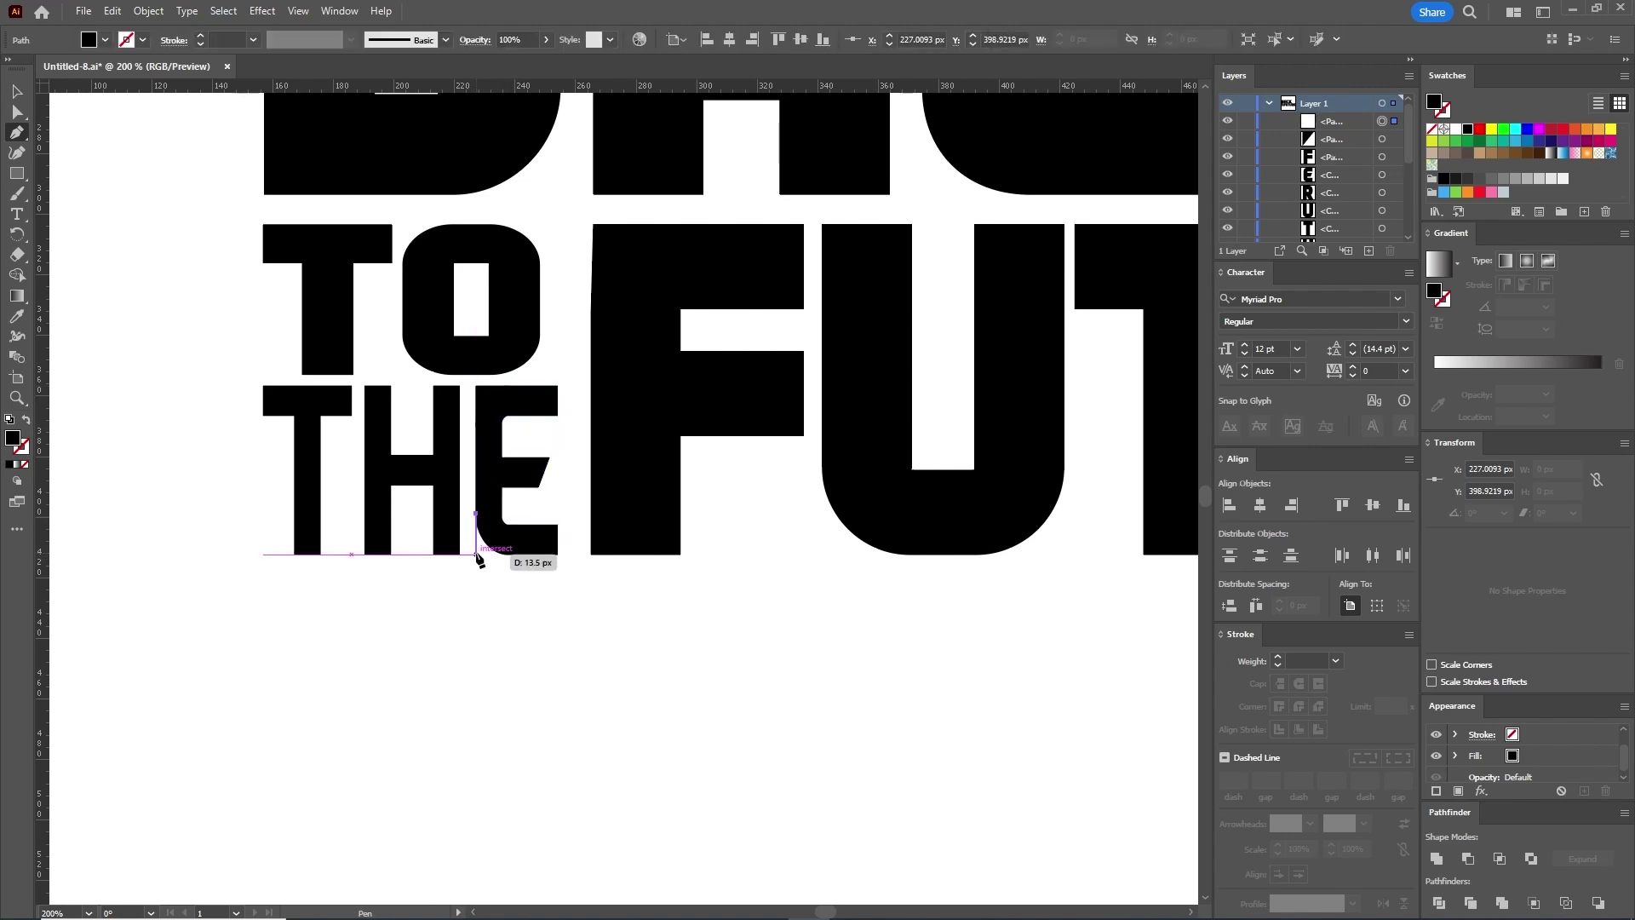
left_click(476, 555)
left_click(508, 554)
left_click(475, 513)
key("v")
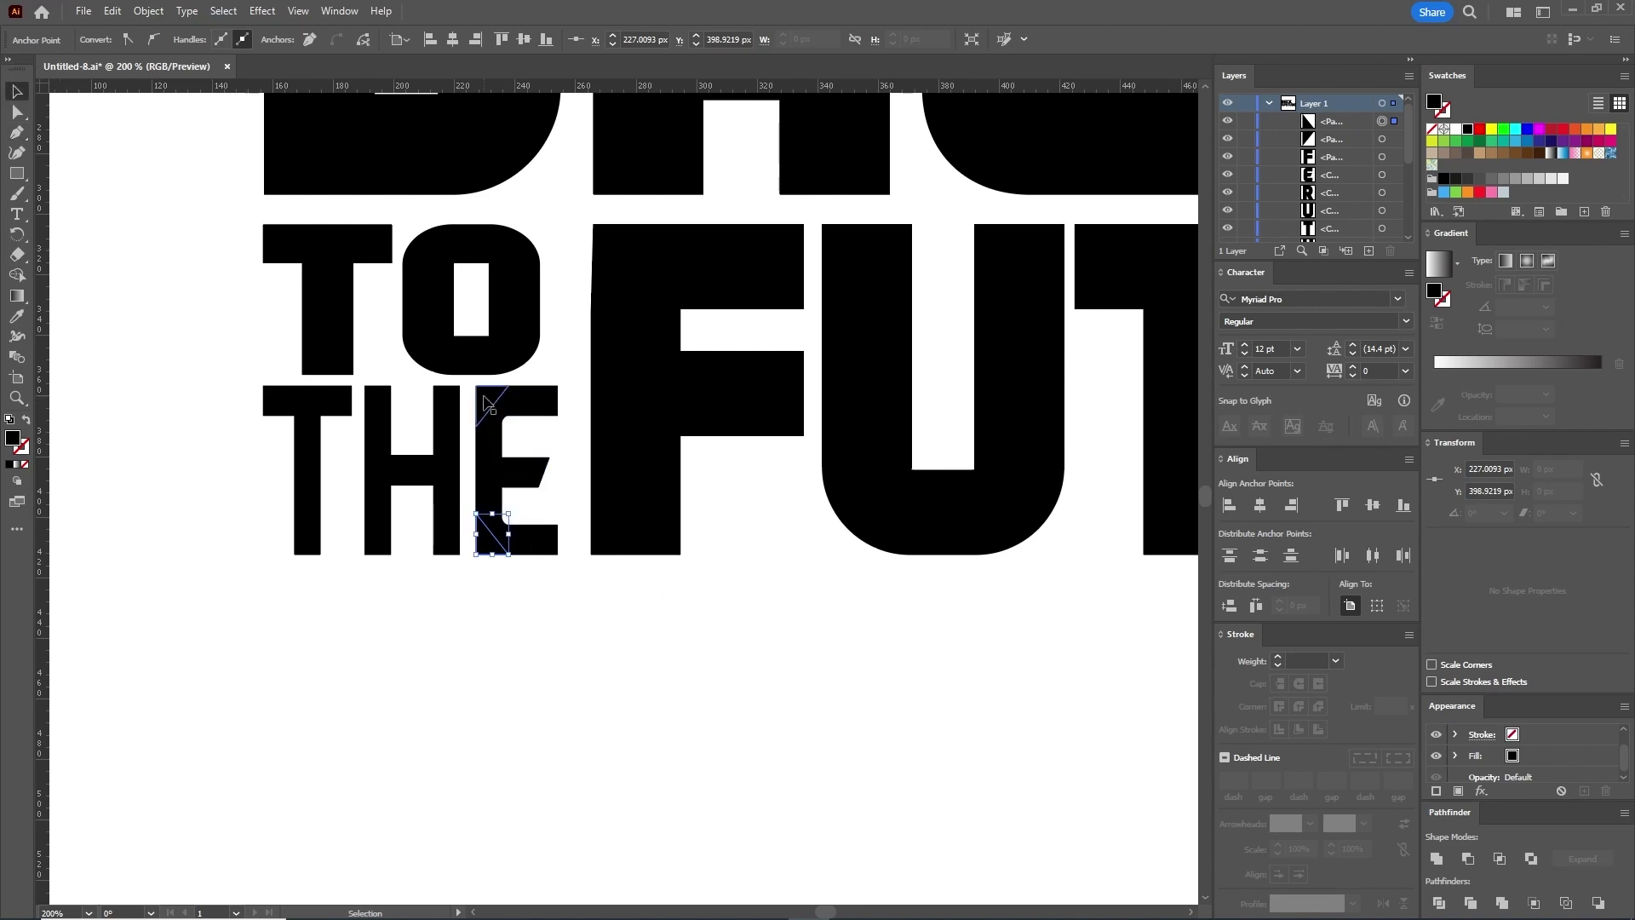
left_click(486, 537)
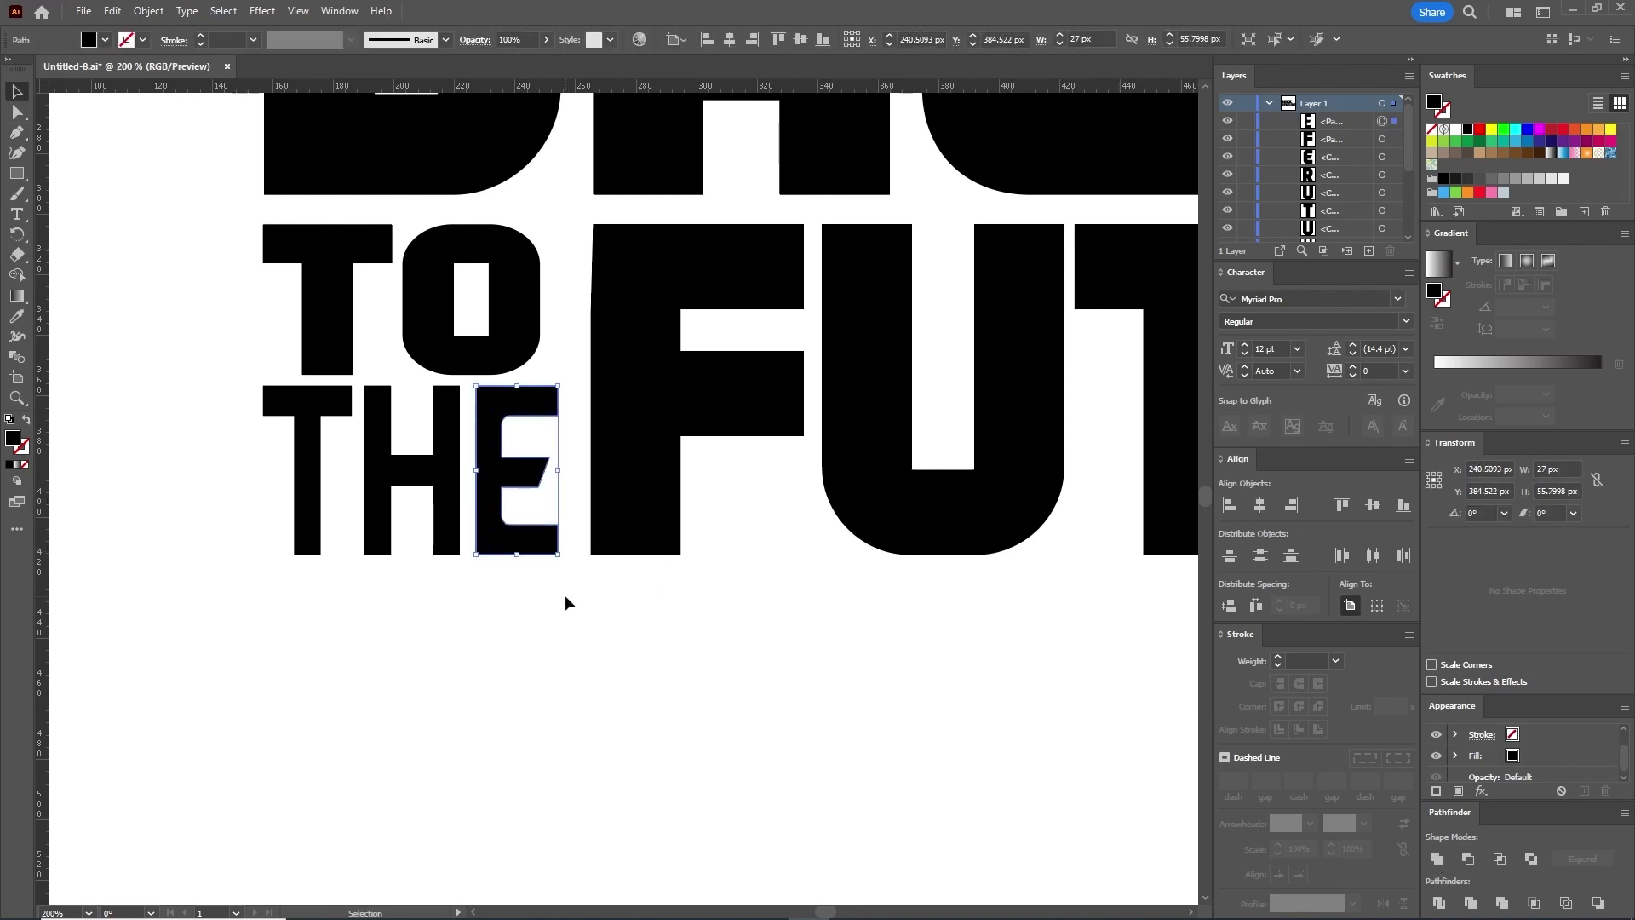
Step: Square off the middle arm of the E in "THE" by aligning its end points with the right edge of the other arms
key("a")
left_click_drag(578, 580, 531, 370)
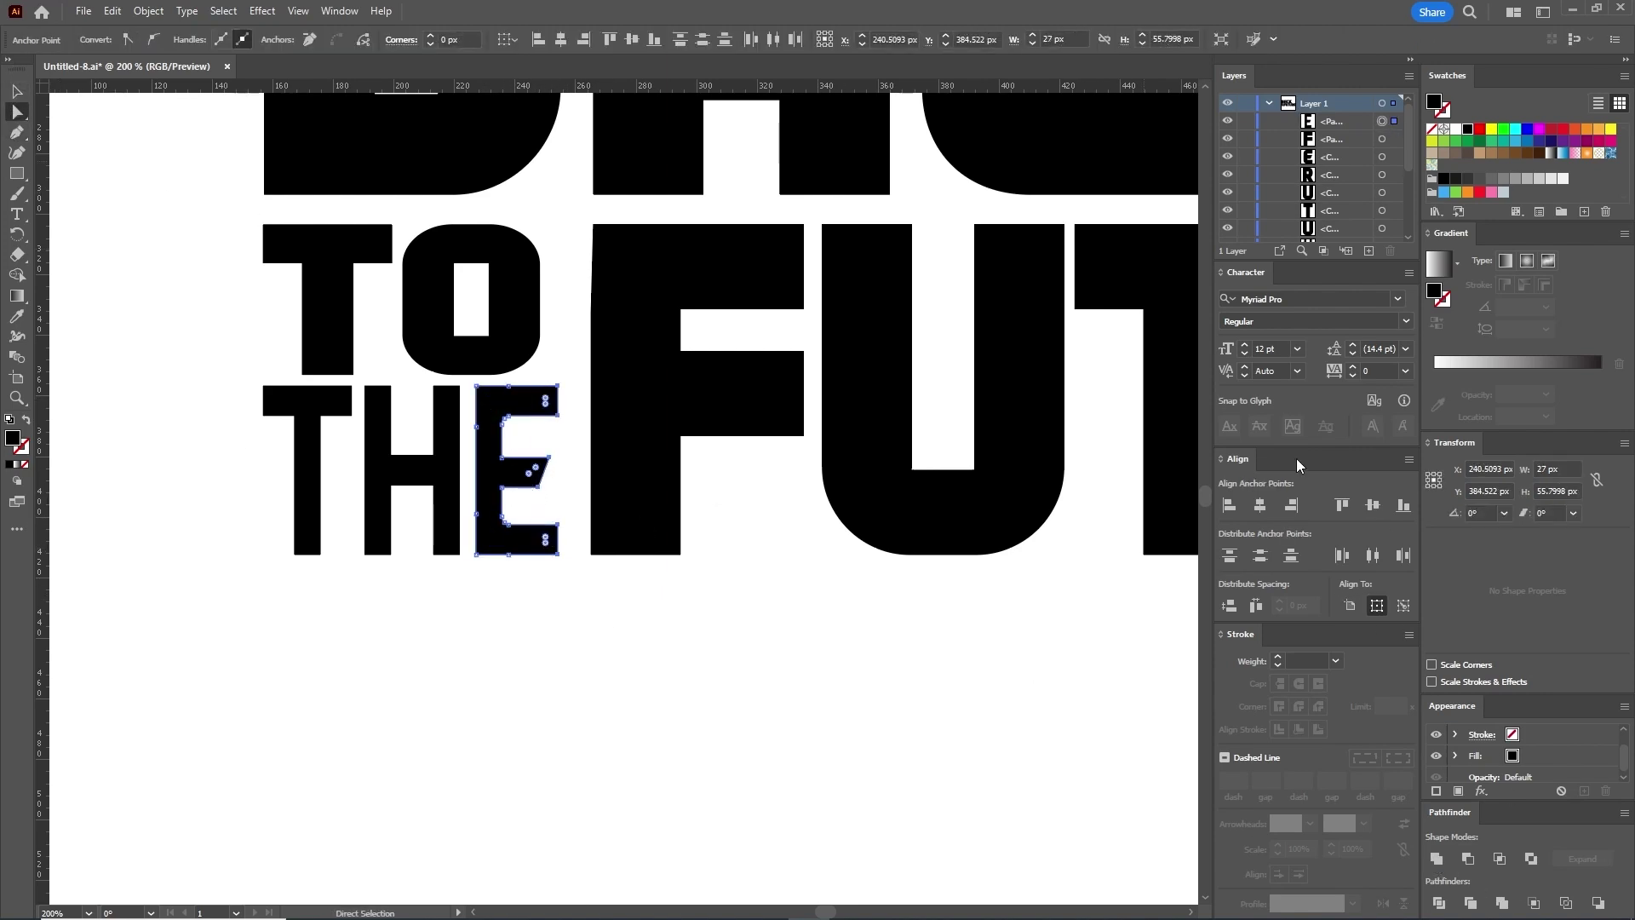
left_click(770, 730)
Step: Draw closed Pen tool triangles over the upper-left and lower-left rounded corners of the E in "FUTURE"
left_click_drag(1019, 642, 404, 669)
key("p")
left_click_drag(659, 363, 749, 270)
left_click(660, 516)
left_click(659, 604)
left_click(747, 603)
left_click(659, 516)
Step: Unite both corner triangles with the E in "FUTURE" and square off its middle arm flush with the other arms
key("v")
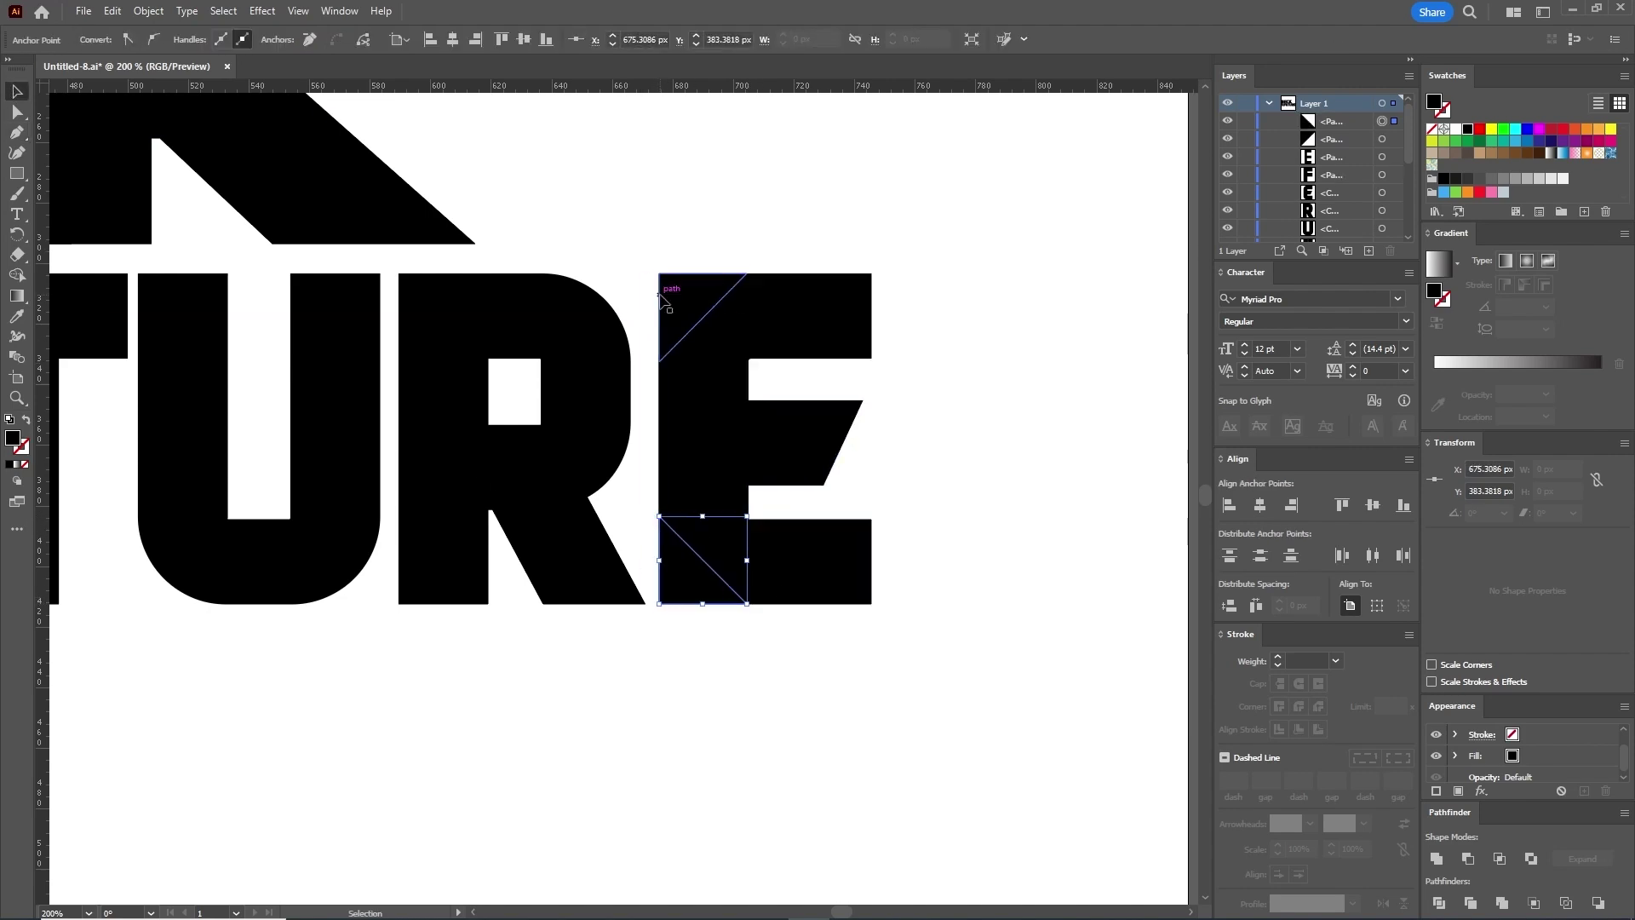
left_click(672, 298, "shift")
left_click(809, 307, "shift")
left_click(1436, 858)
key("a")
left_click_drag(972, 656, 803, 344)
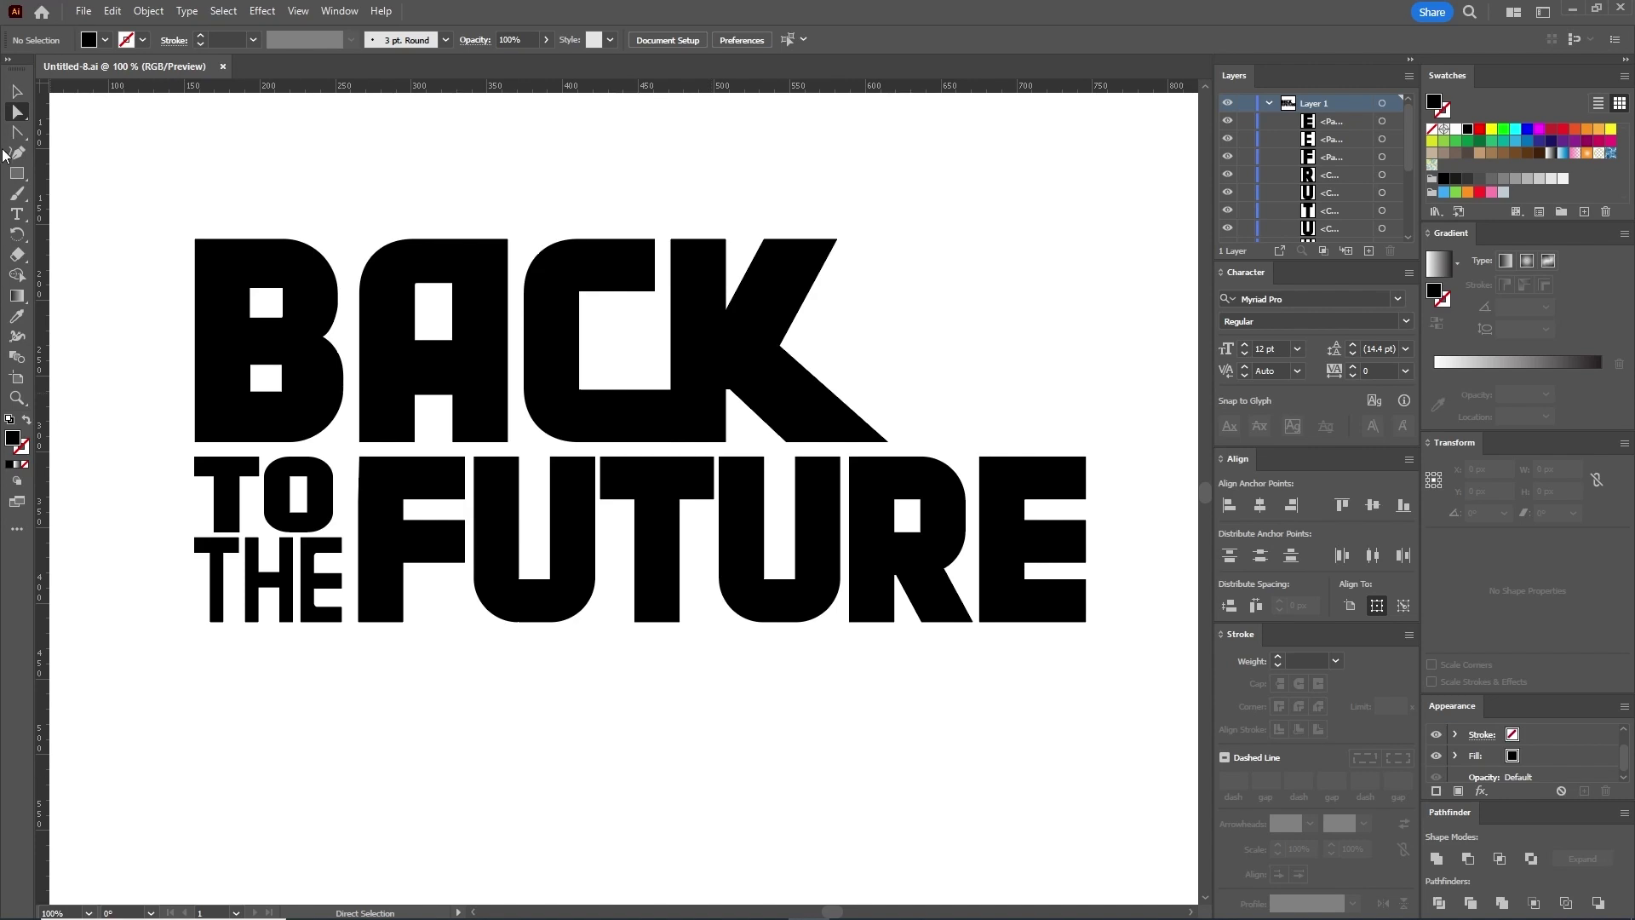
Step: Shorten the middle and bottom arms of the last E in "FUTURE" equally, leaving its top arm longer
left_click_drag(1104, 644, 1067, 514)
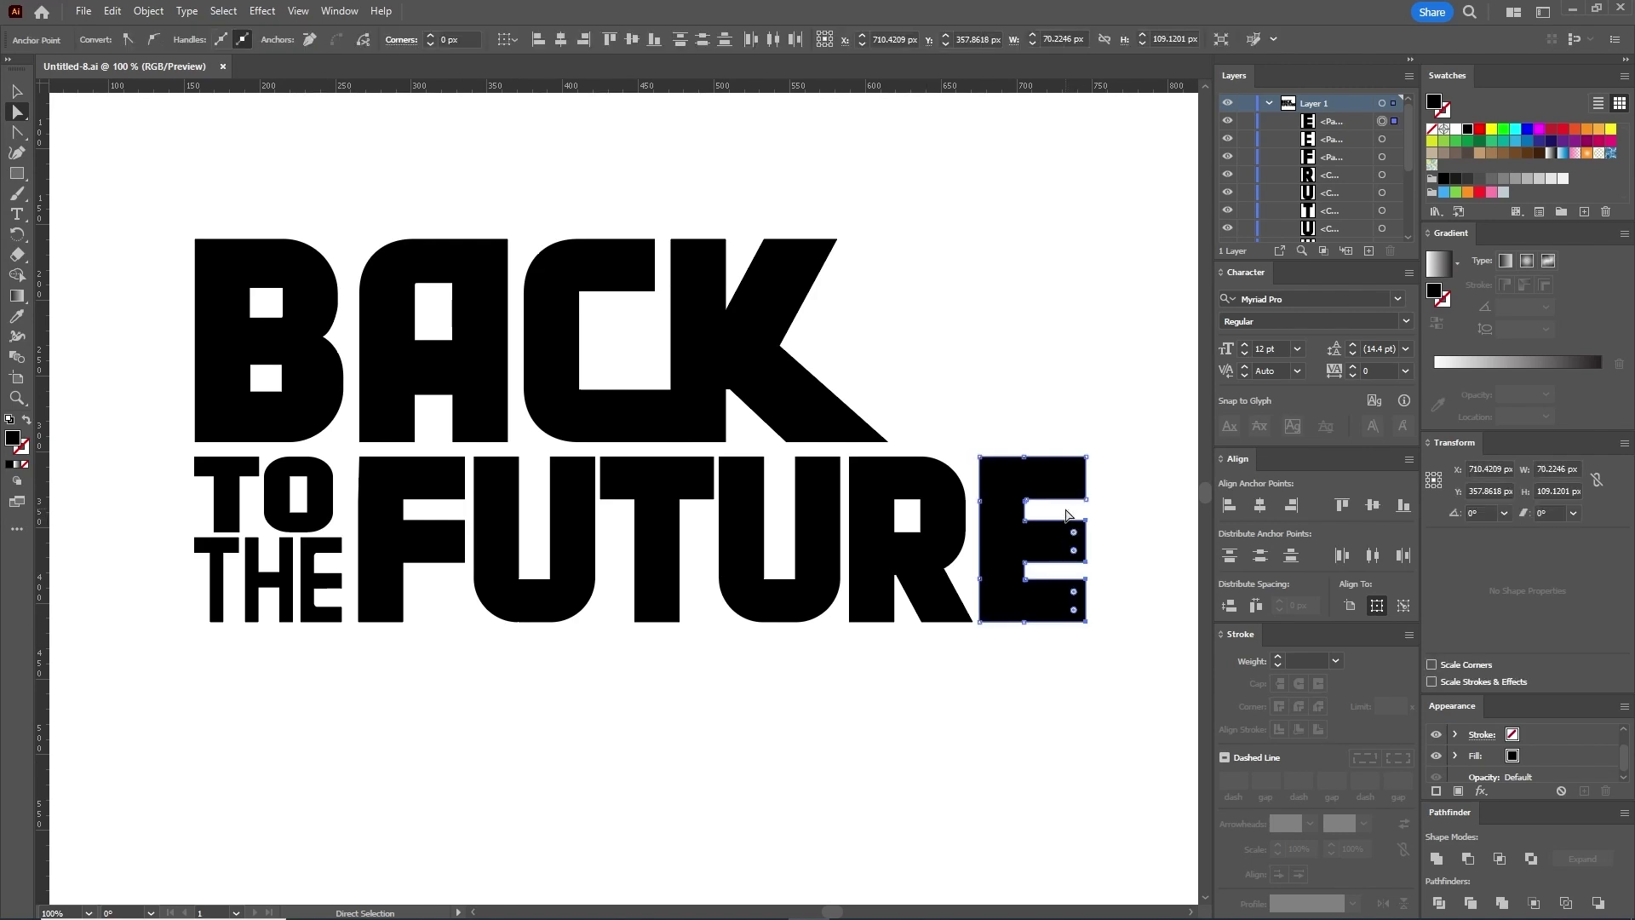
key("Left")
key("Left")
key("Left")
key("Left")
key("Left")
key("Left")
key("Left")
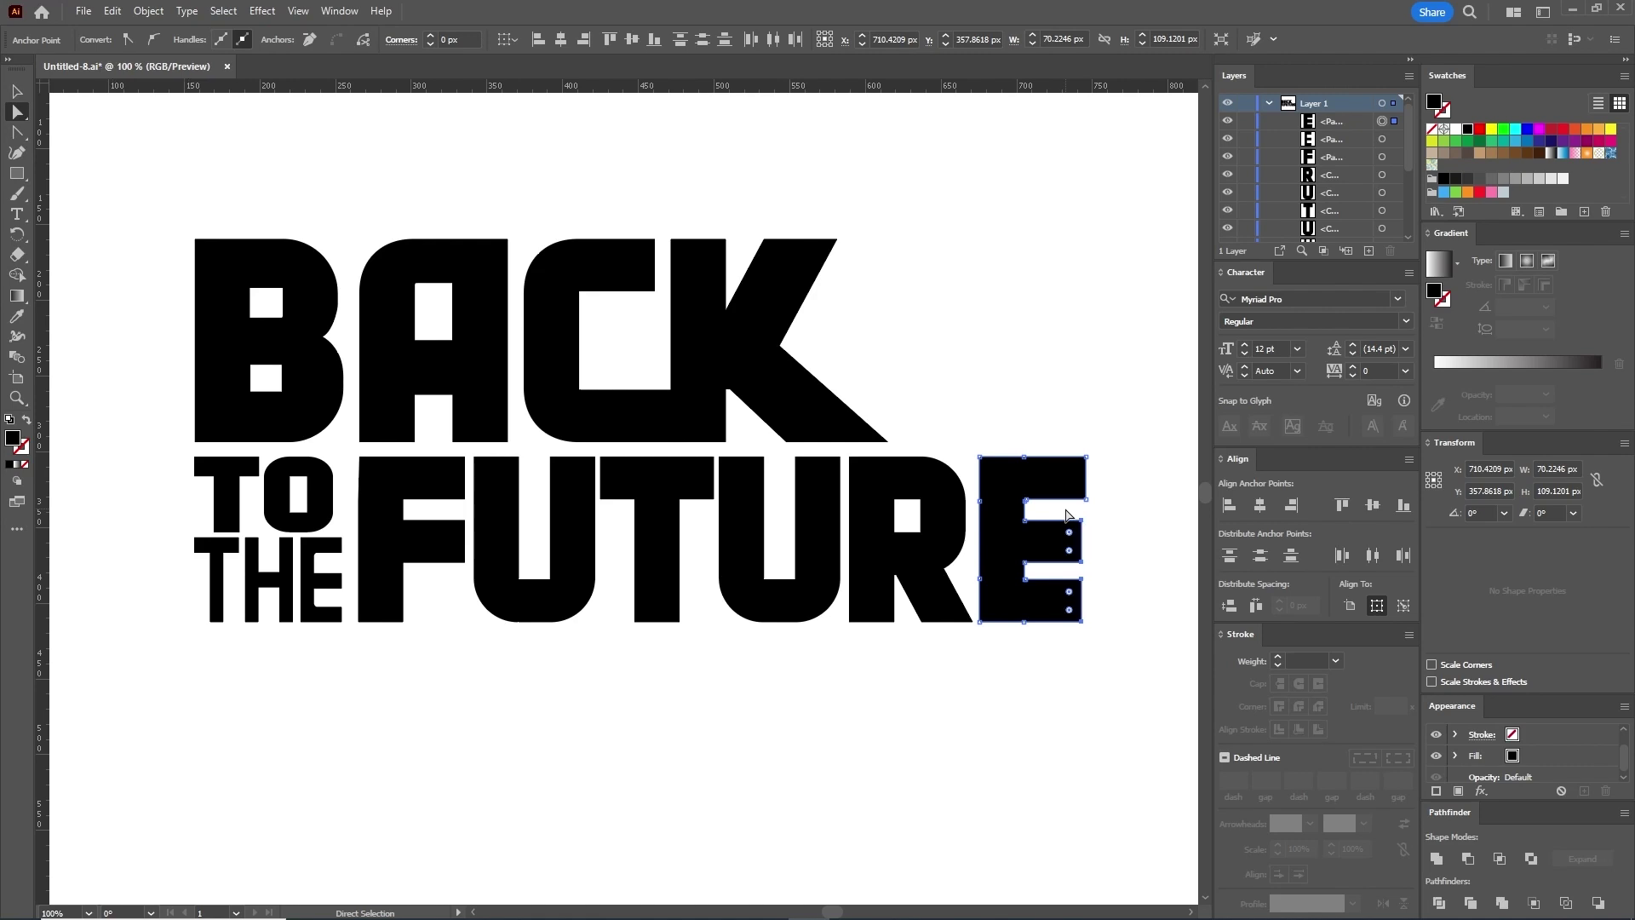
key("Left")
key("Left")
key("Left")
key("Left")
key("Left")
key("Left")
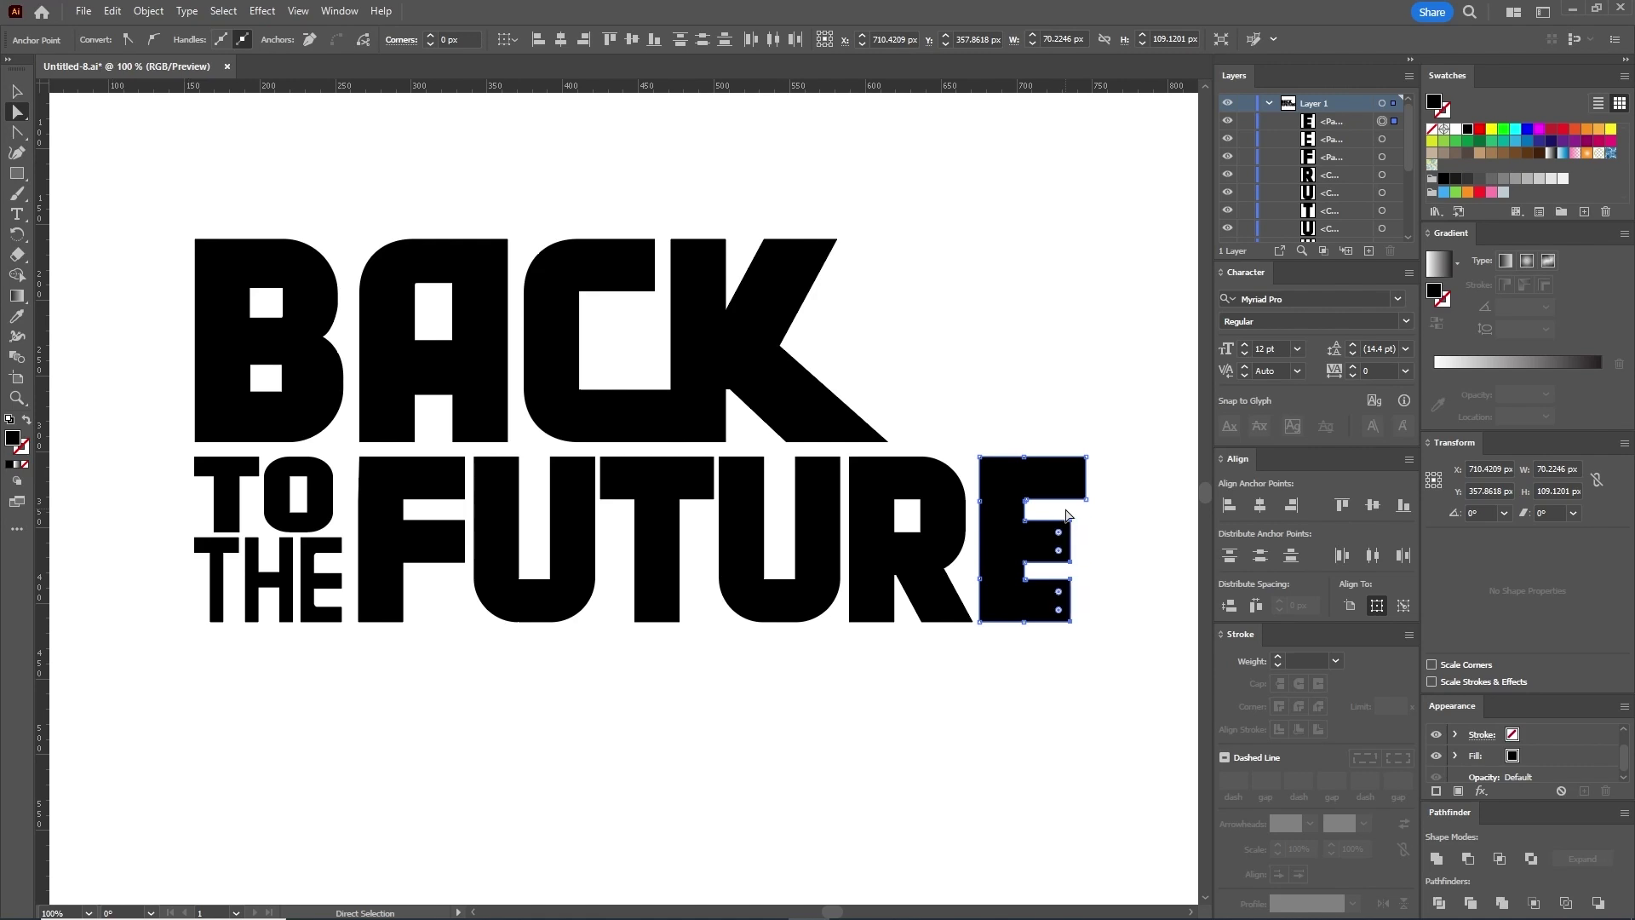
left_click(1029, 686)
Step: Nudge the last E in "FUTURE" 3 px left, closer to the R
key("v")
left_click(1001, 613)
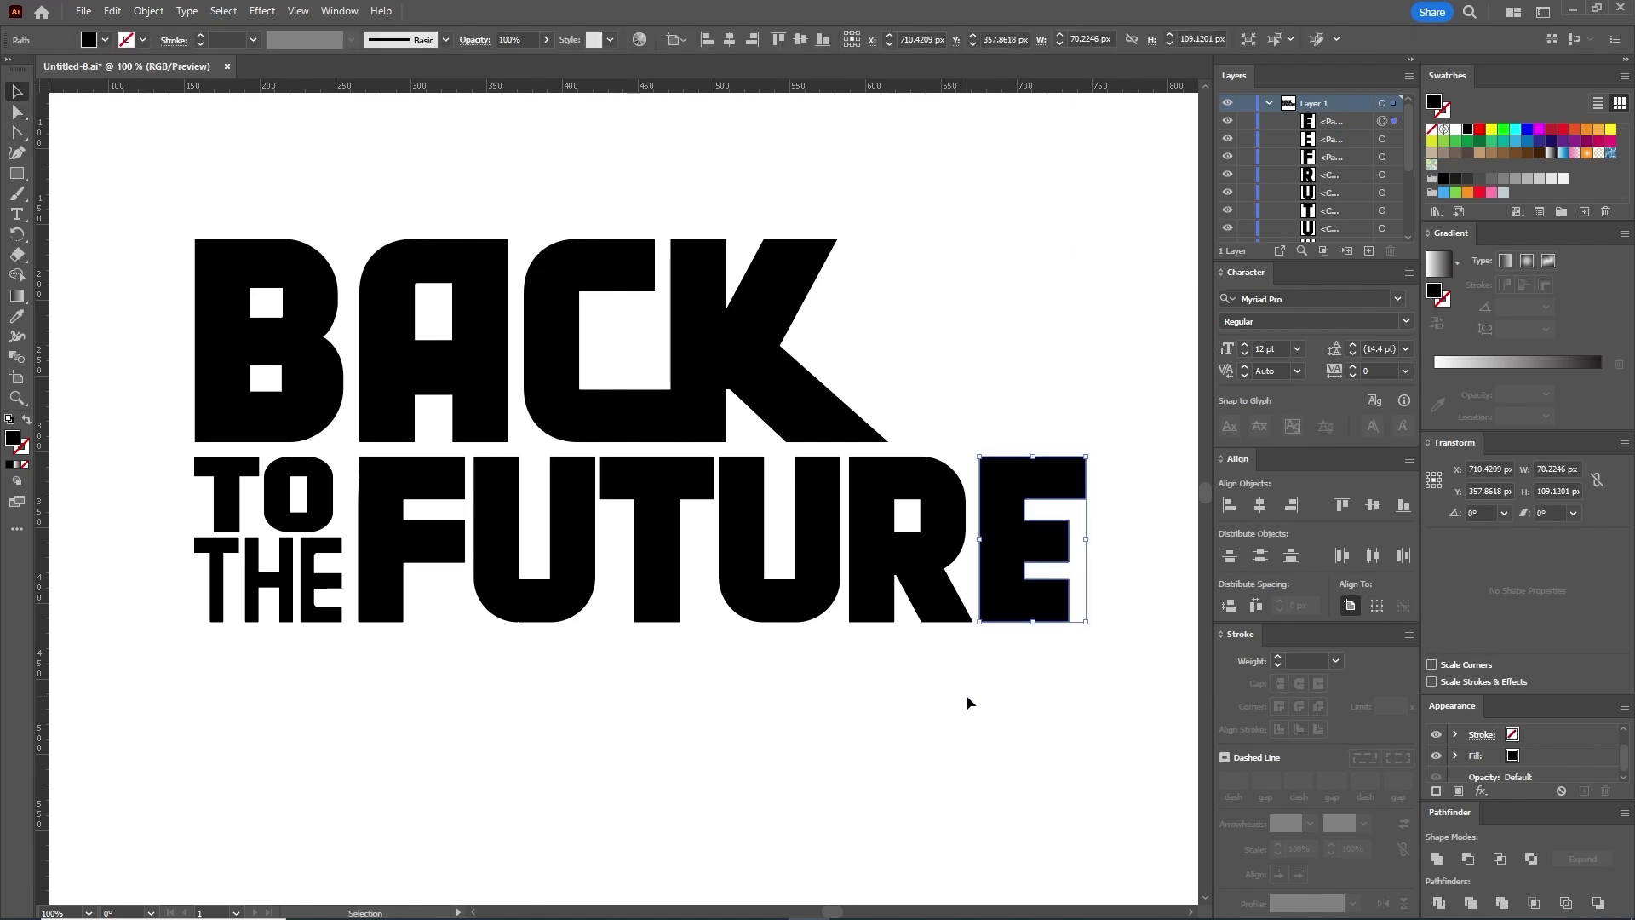
key("Left")
key("Left")
key("Left")
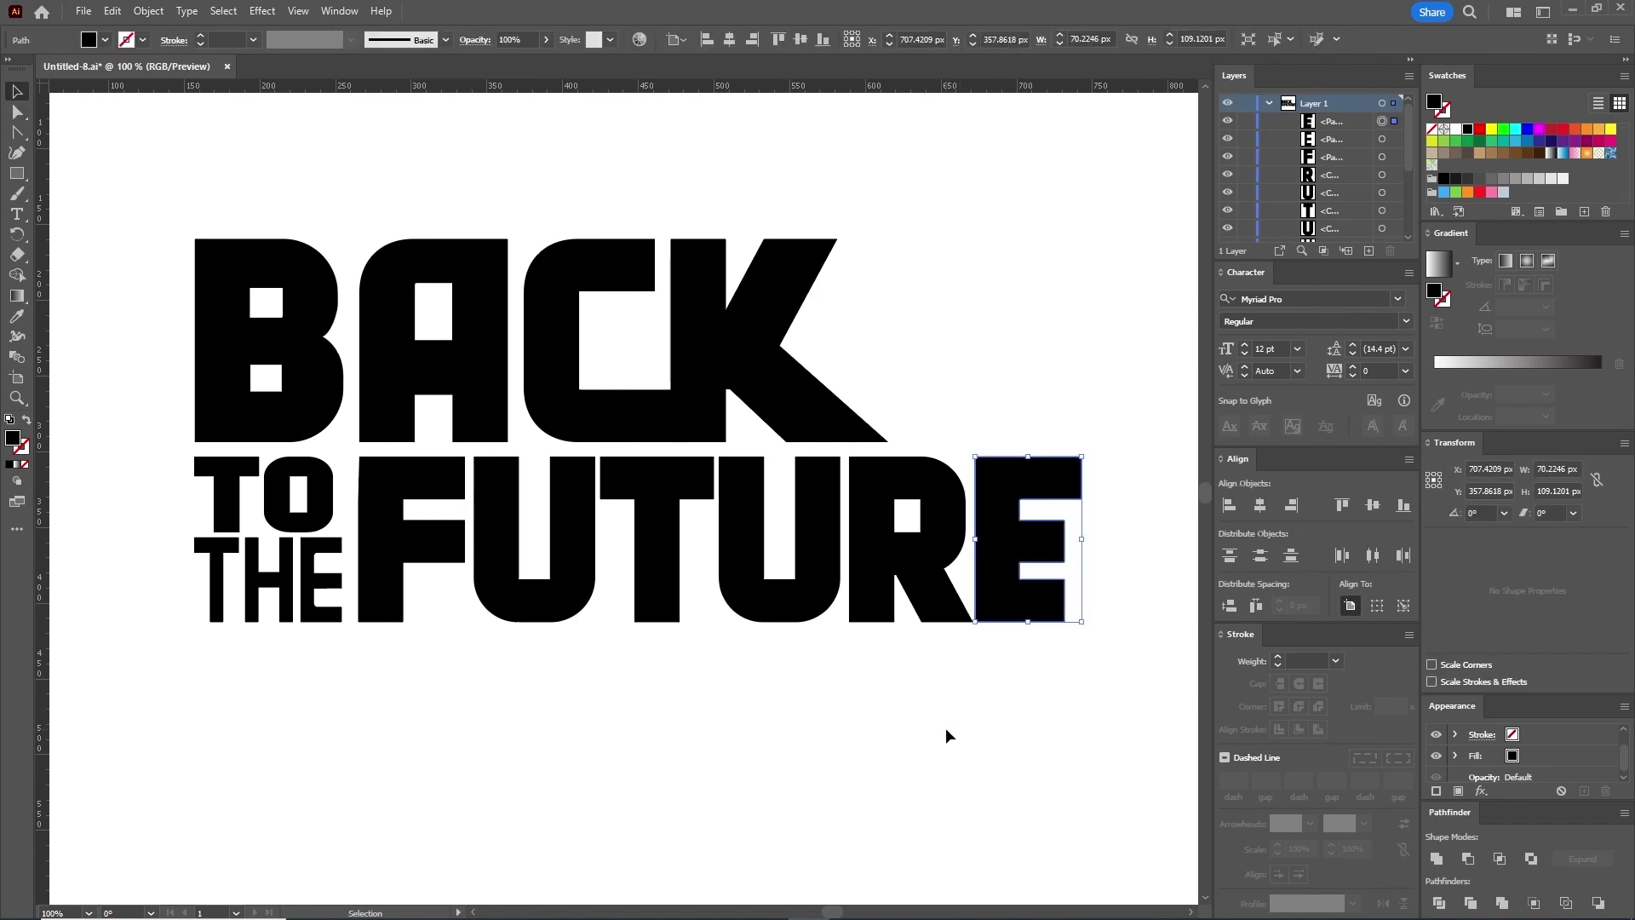
Step: Extend the R's leg in "FUTURE" by moving its lower-right anchor horizontally into the E, to about X 679 px
key("a")
left_click(952, 613)
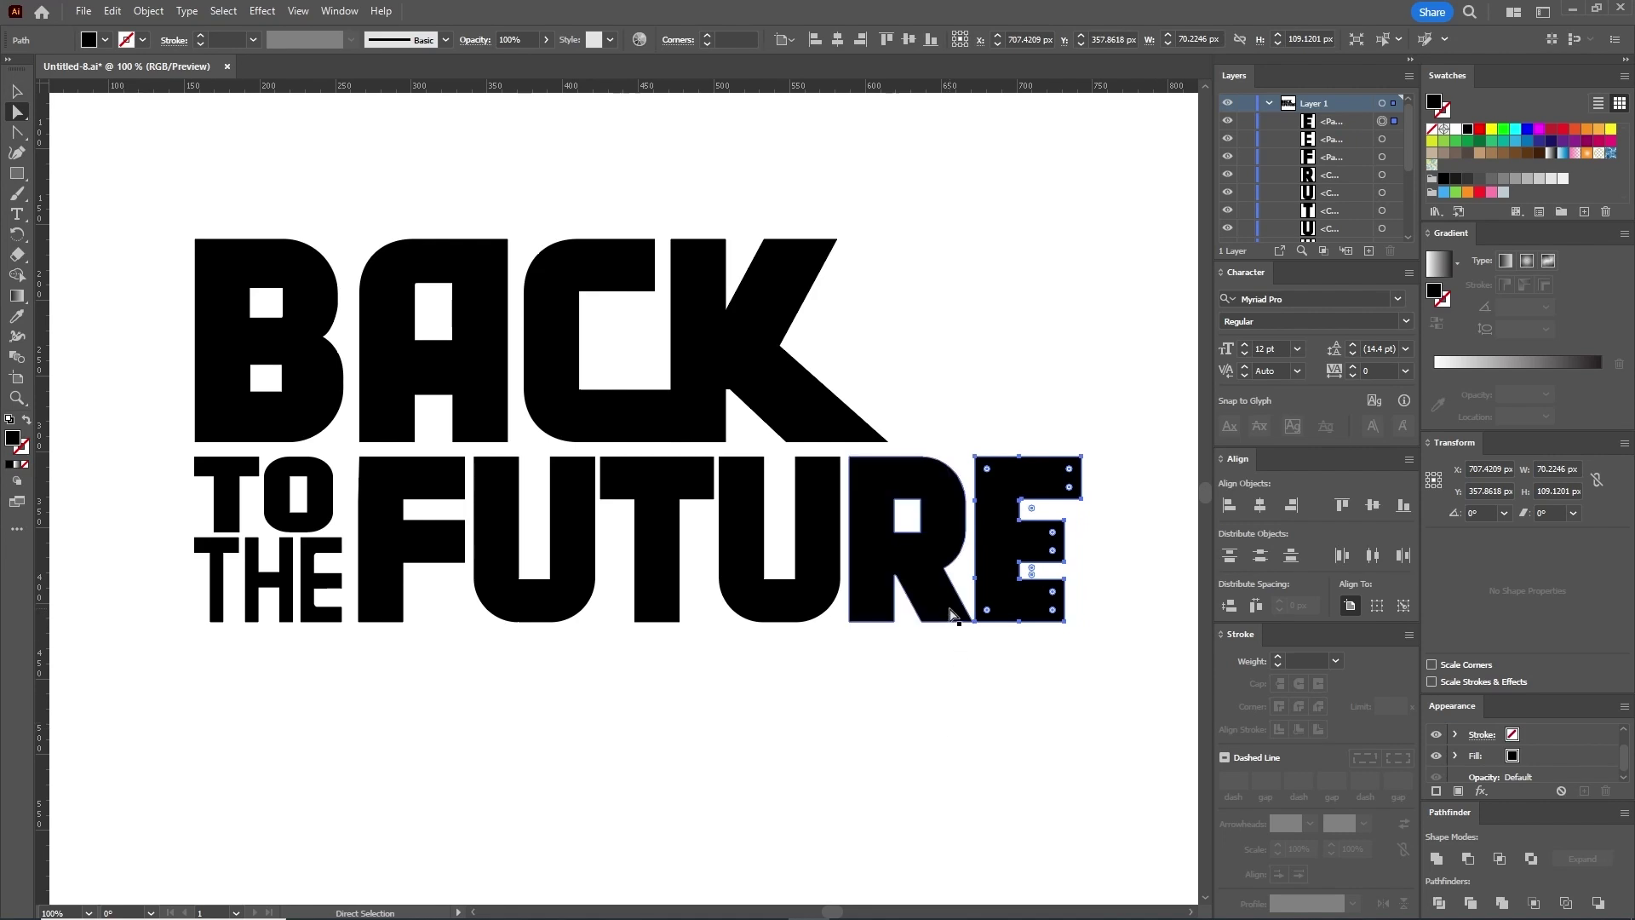
left_click(972, 622)
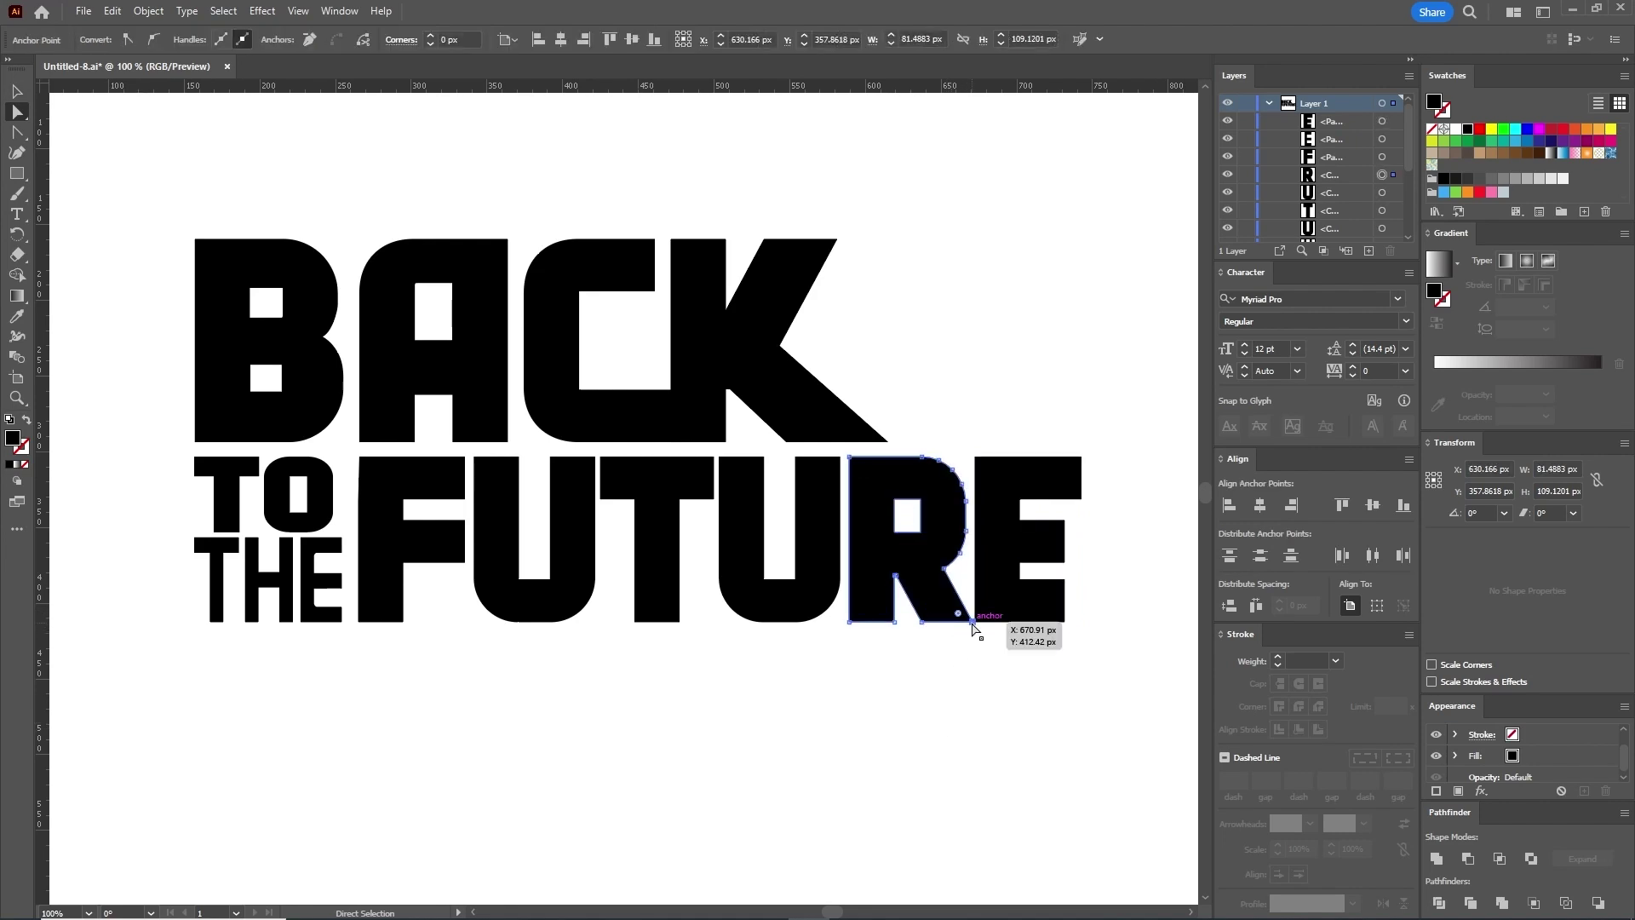
left_click_drag(972, 622, 986, 630)
Step: Bend the R's diagonal leg in "FUTURE" into a curve with the Anchor Point tool and deselect the letter
left_click_drag(17, 132, 89, 155)
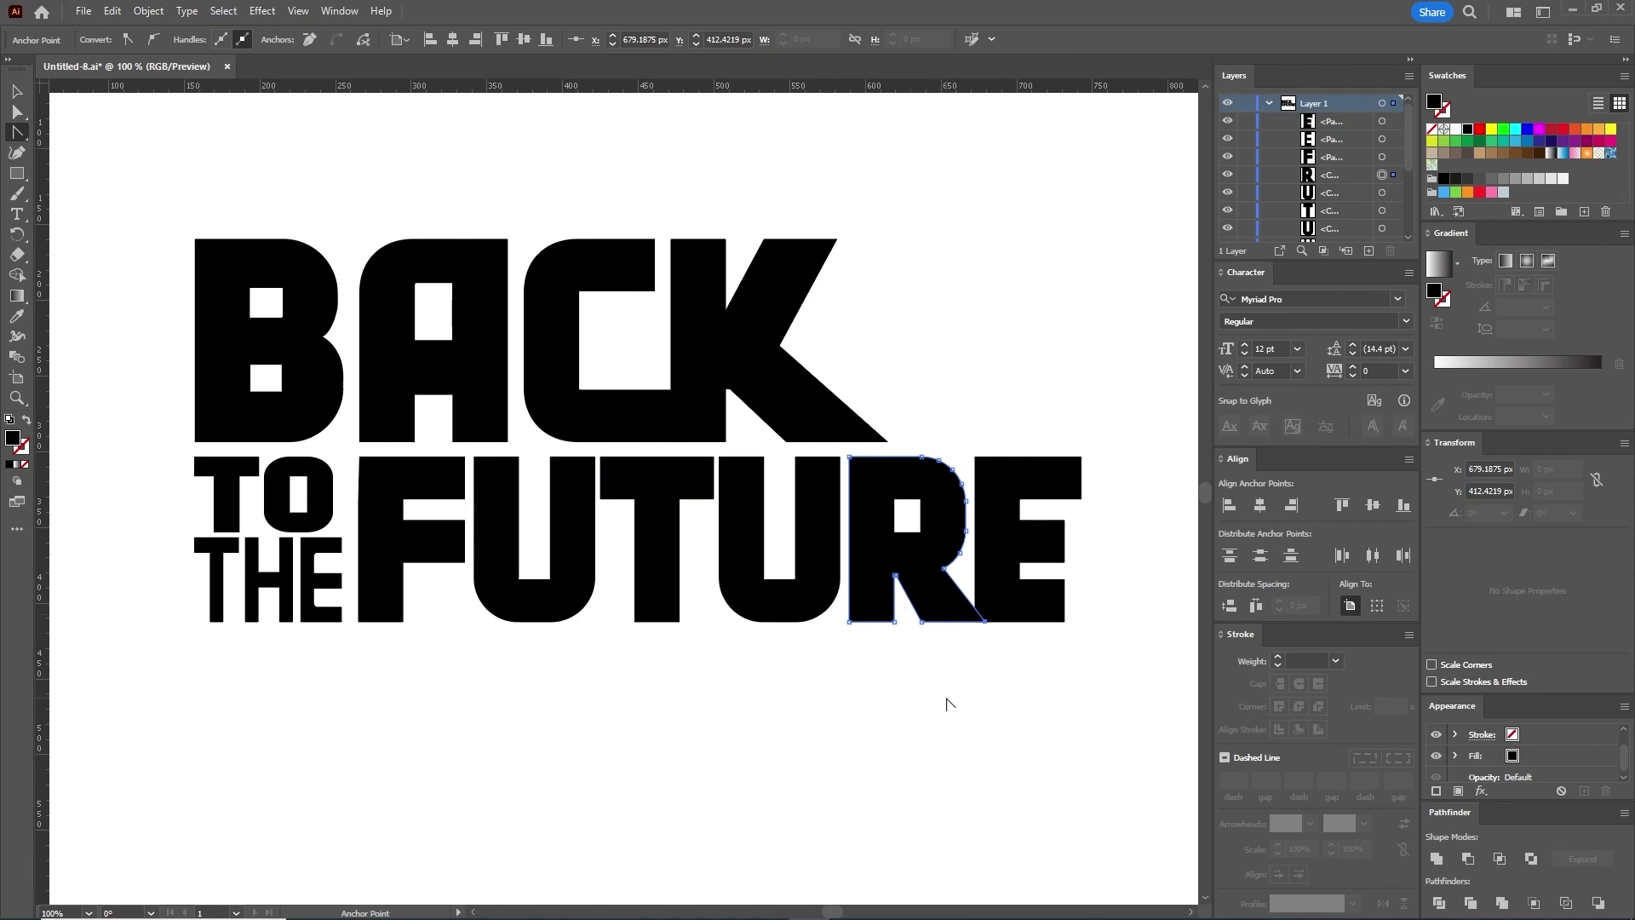
left_click_drag(923, 620, 923, 613)
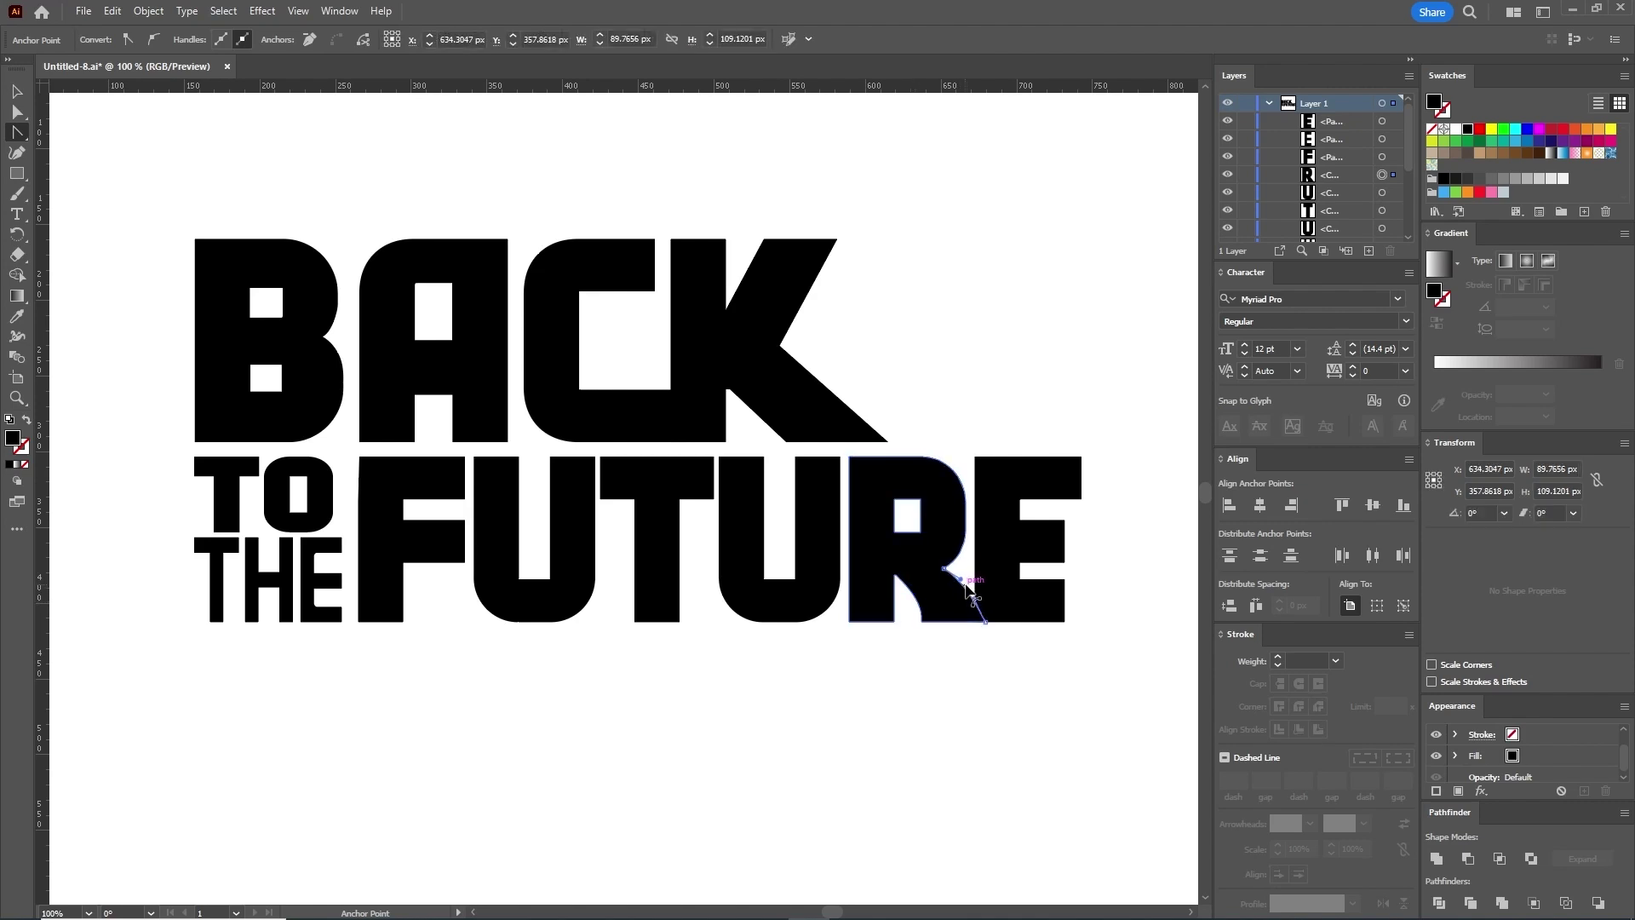
key("a")
left_click(847, 741)
key("v")
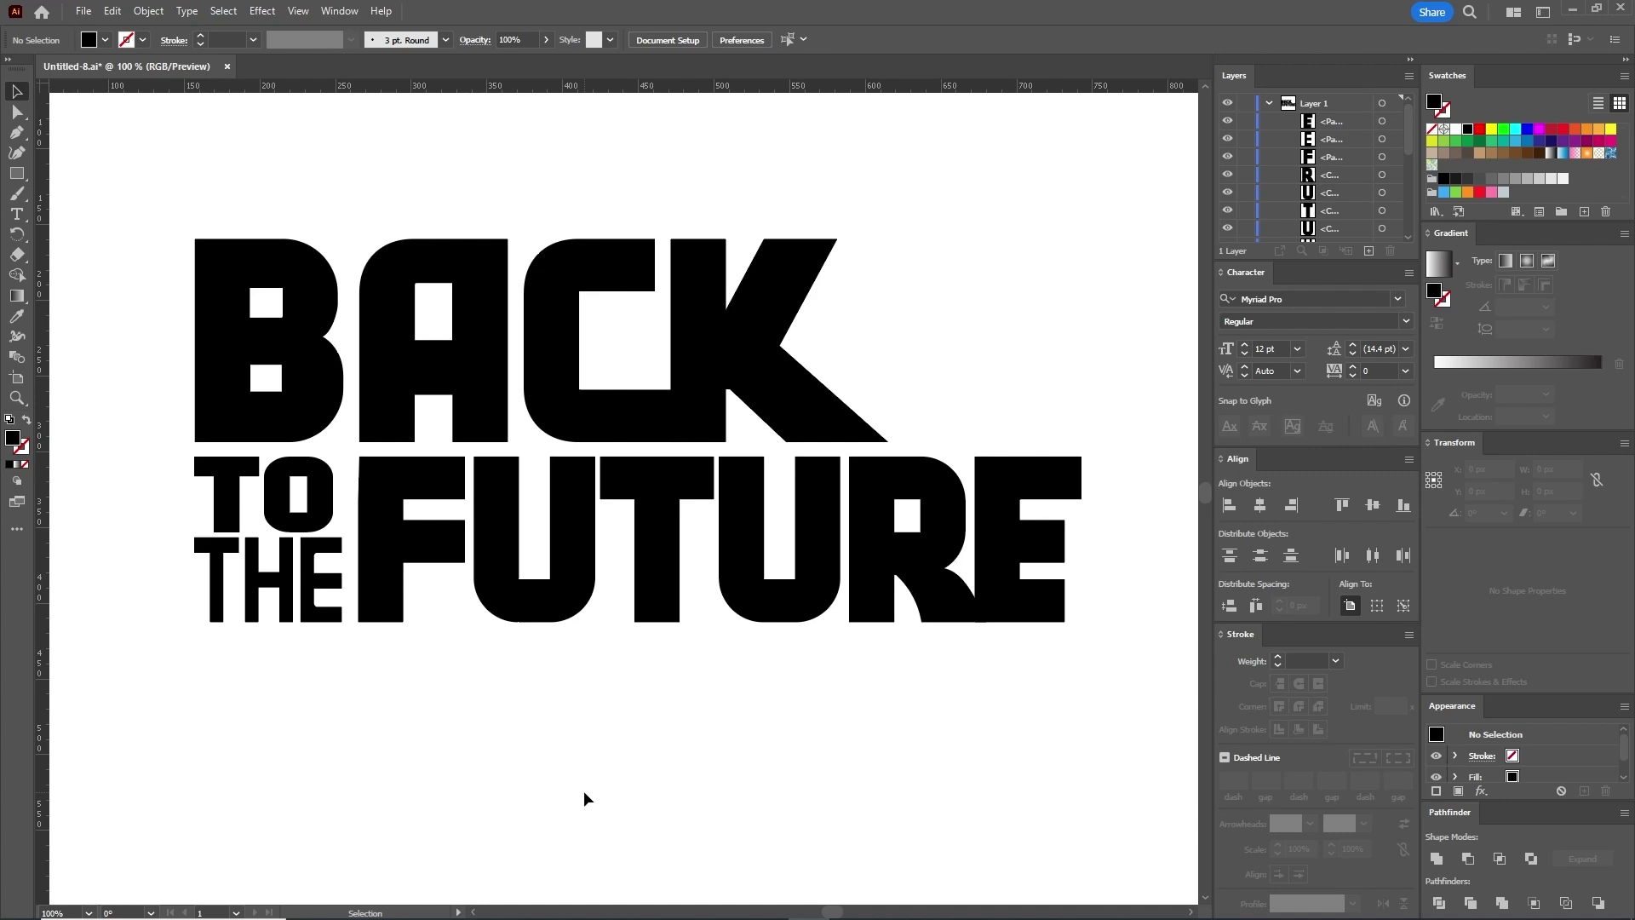
Step: Draw a closed Pen tool triangle to the right of the K, parallel to its diagonals with a narrow gap
left_click(18, 134)
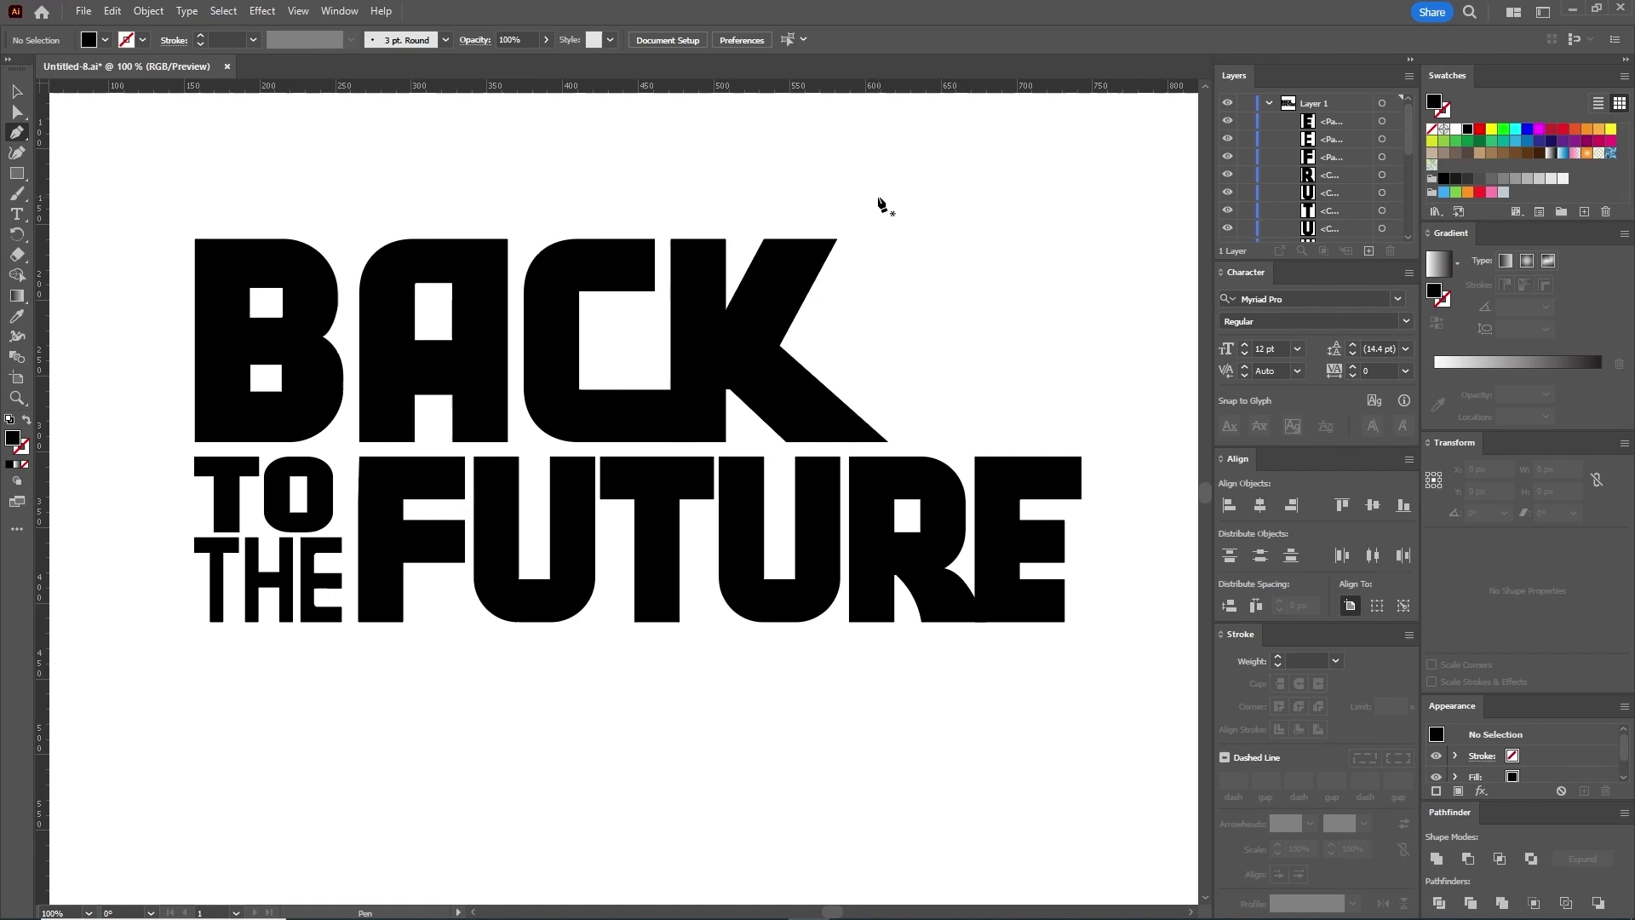
left_click(849, 239)
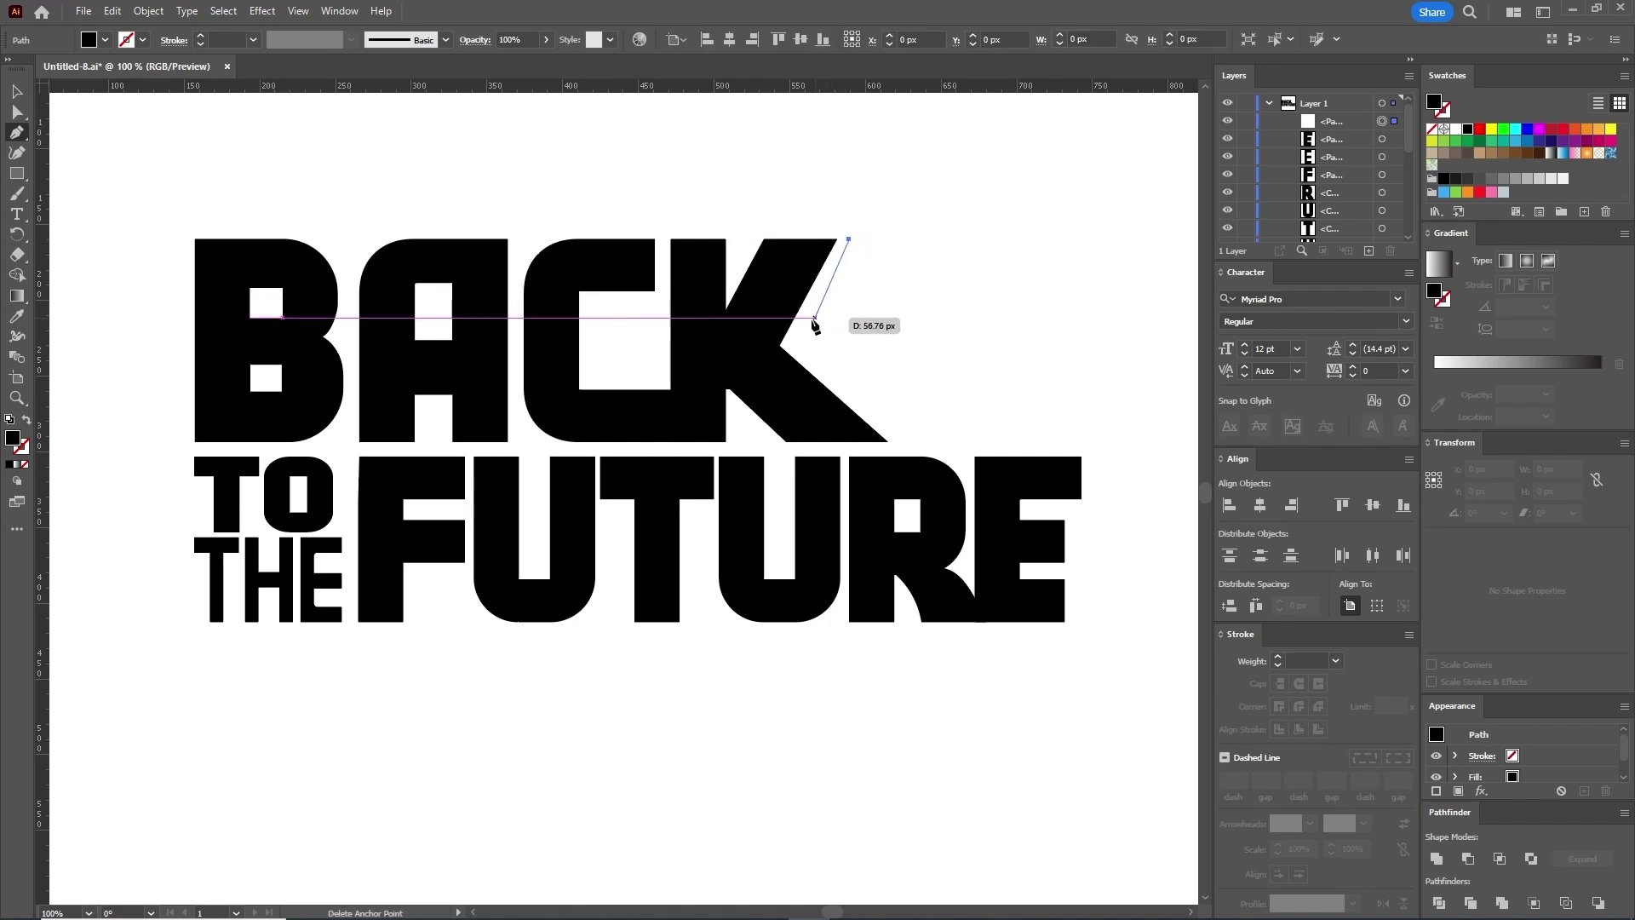
left_click(793, 344)
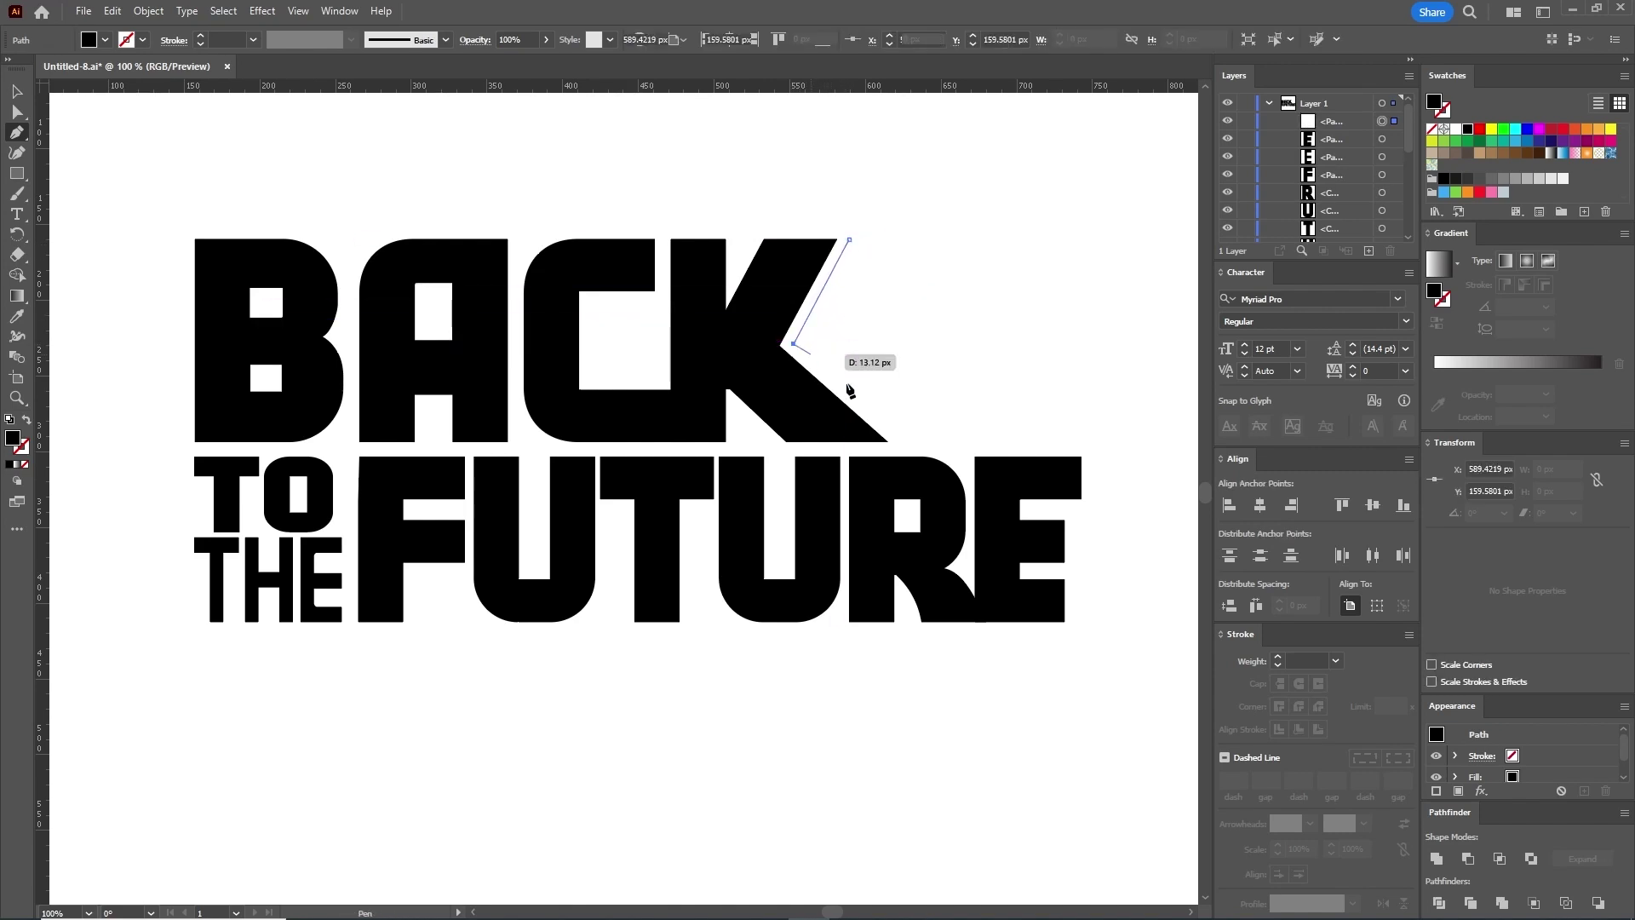
left_click(907, 442)
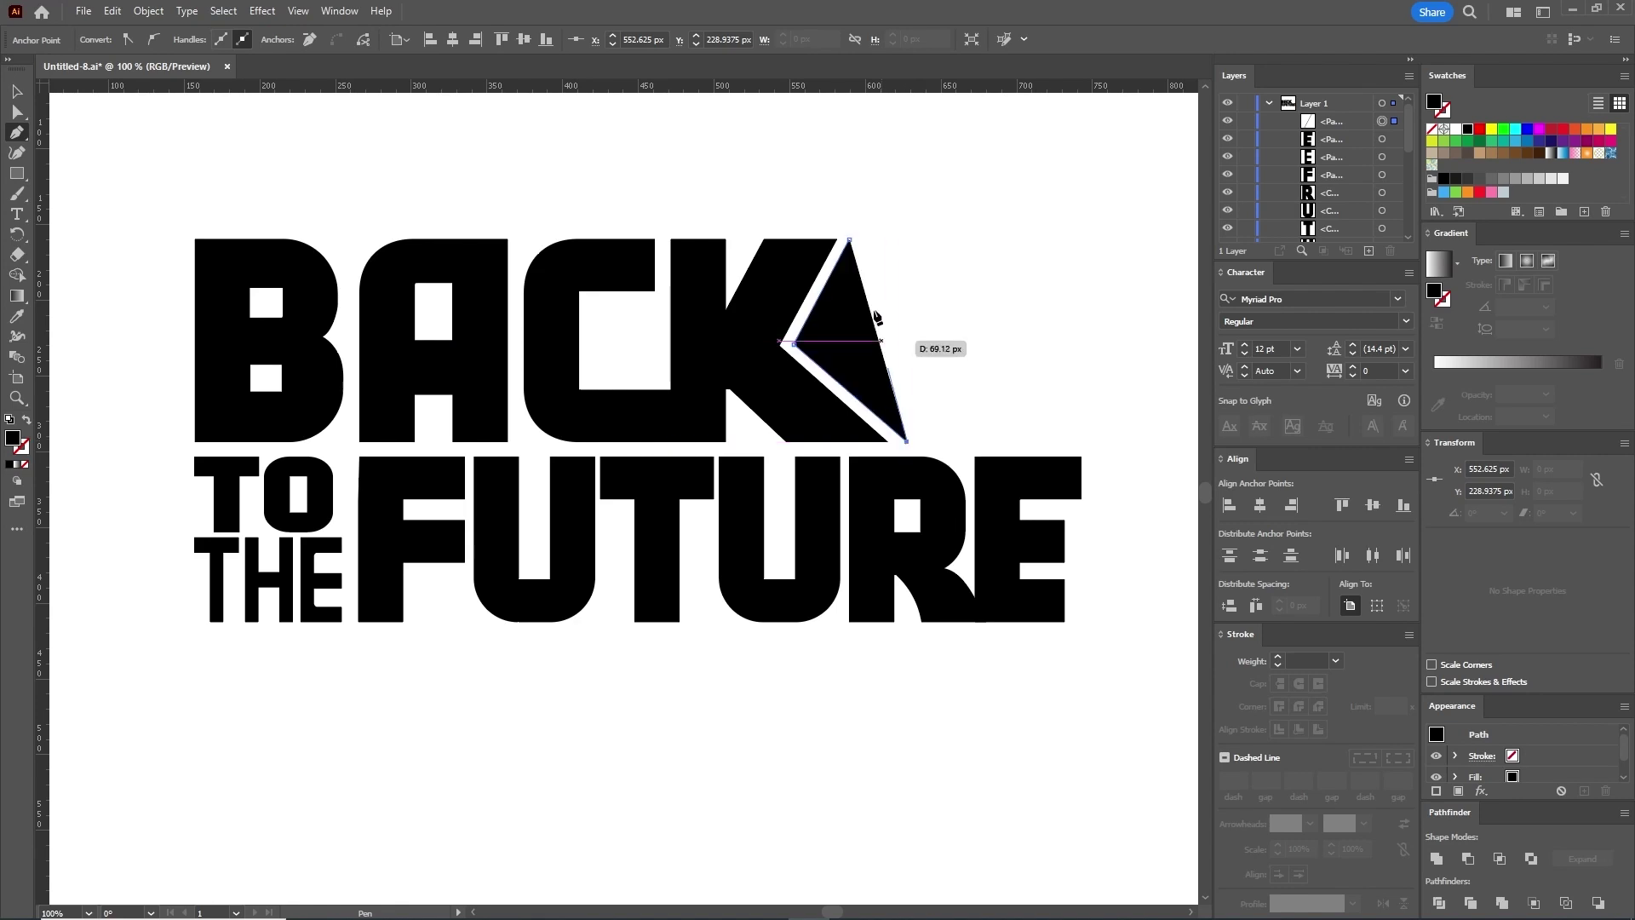
left_click(849, 241)
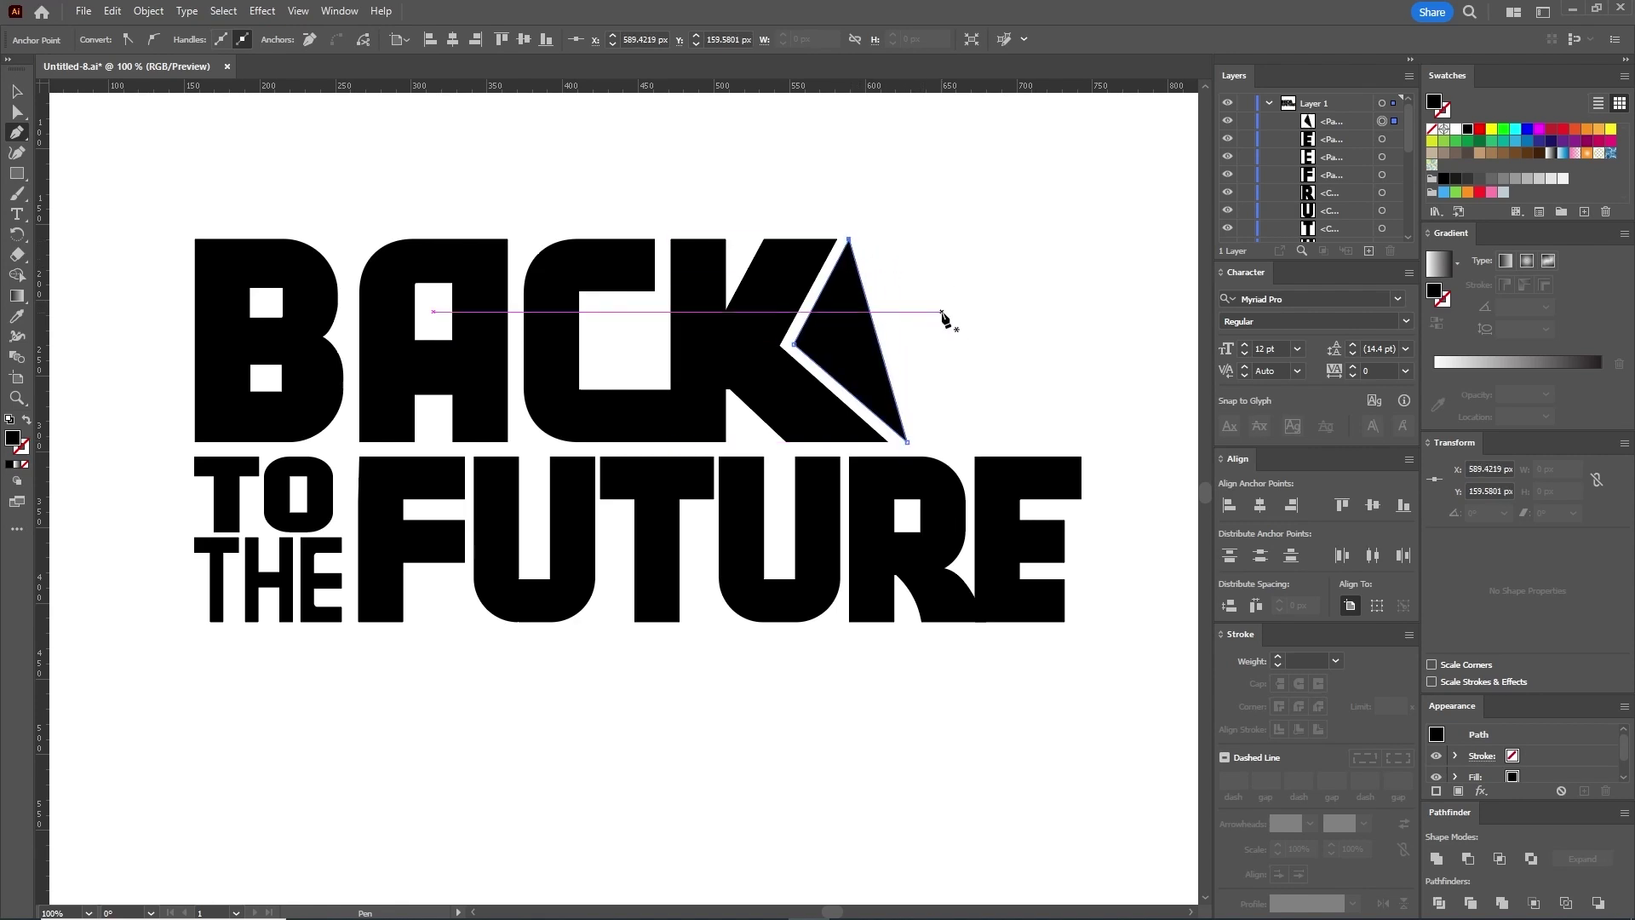
left_click(958, 344, "ctrl")
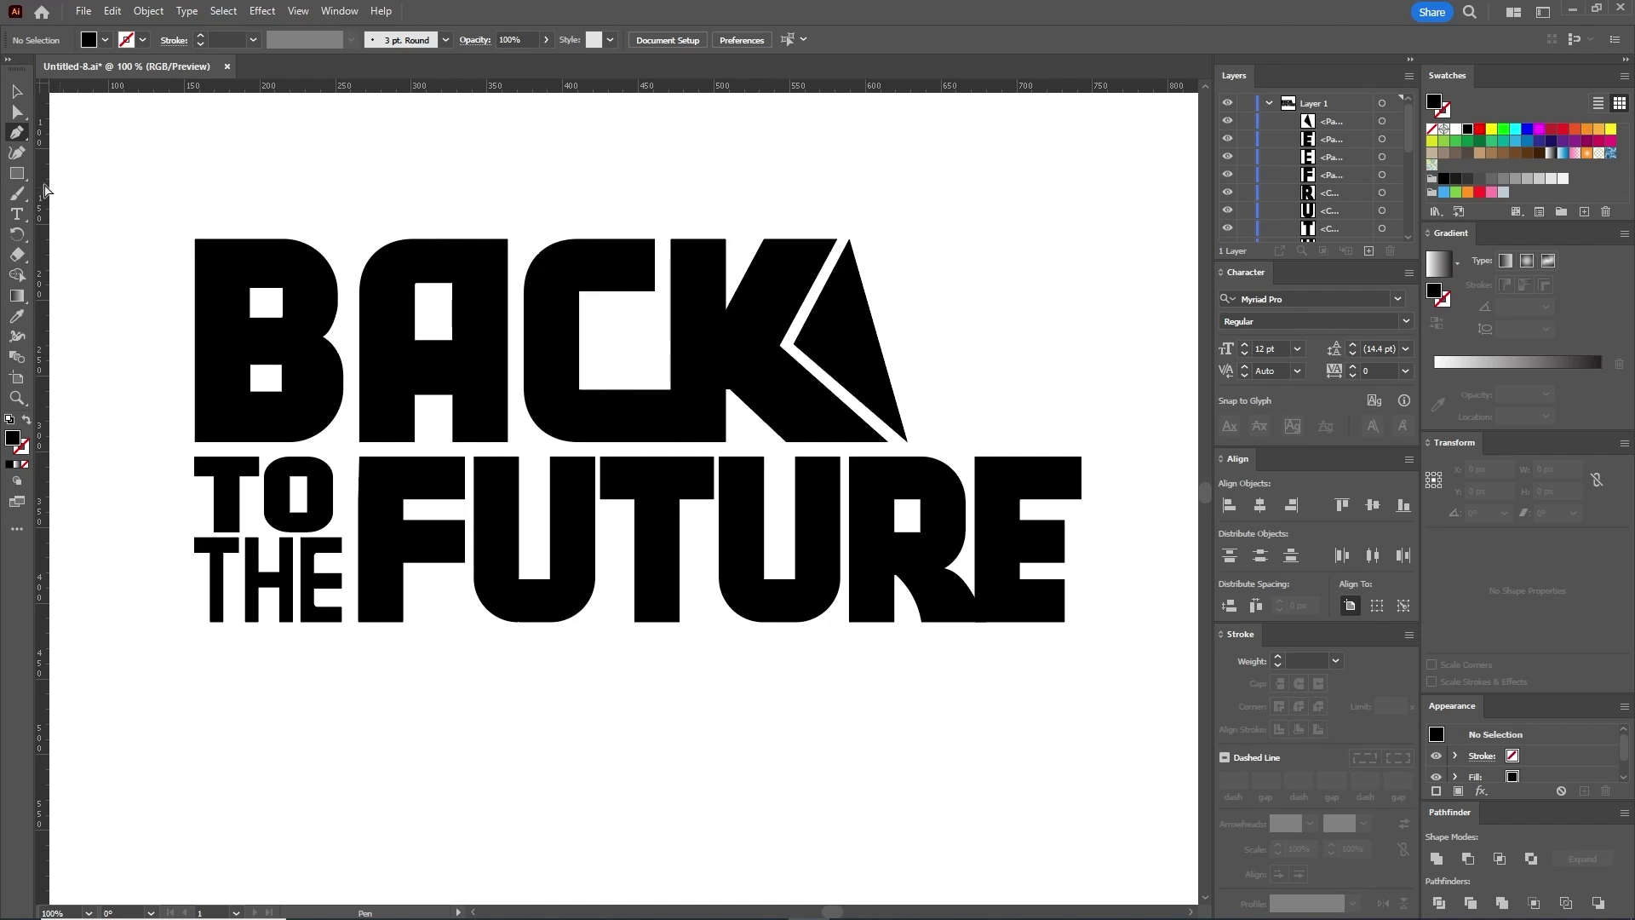
Step: Create a 30 × 78 px rectangle and place it against the right side of the triangle beside the K
left_click(17, 173)
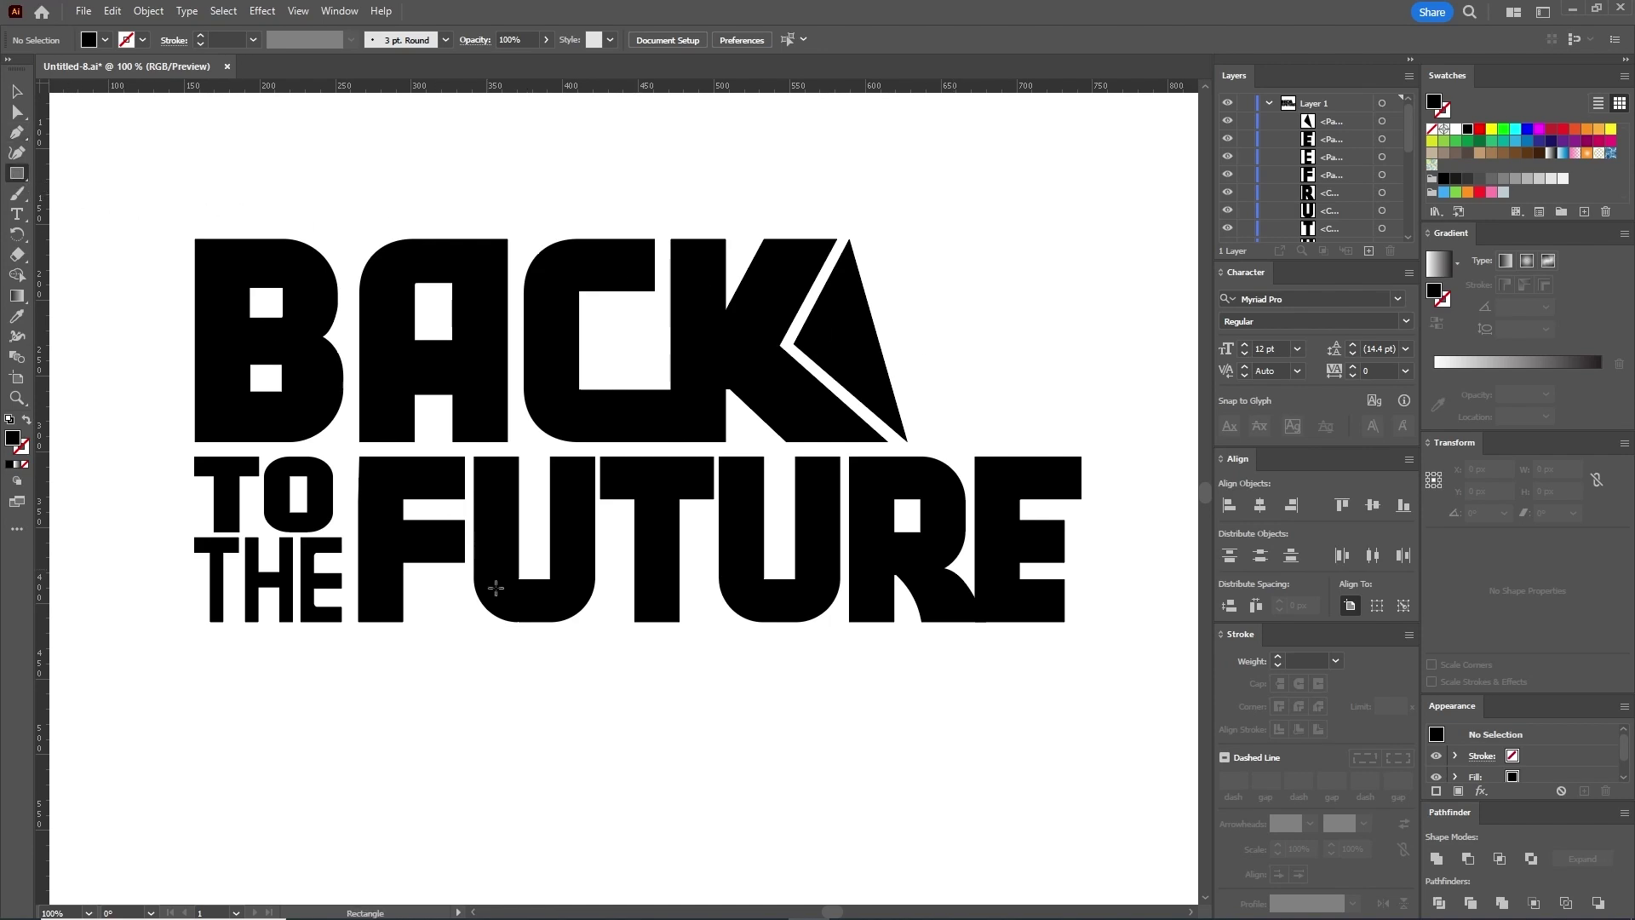
left_click(598, 739)
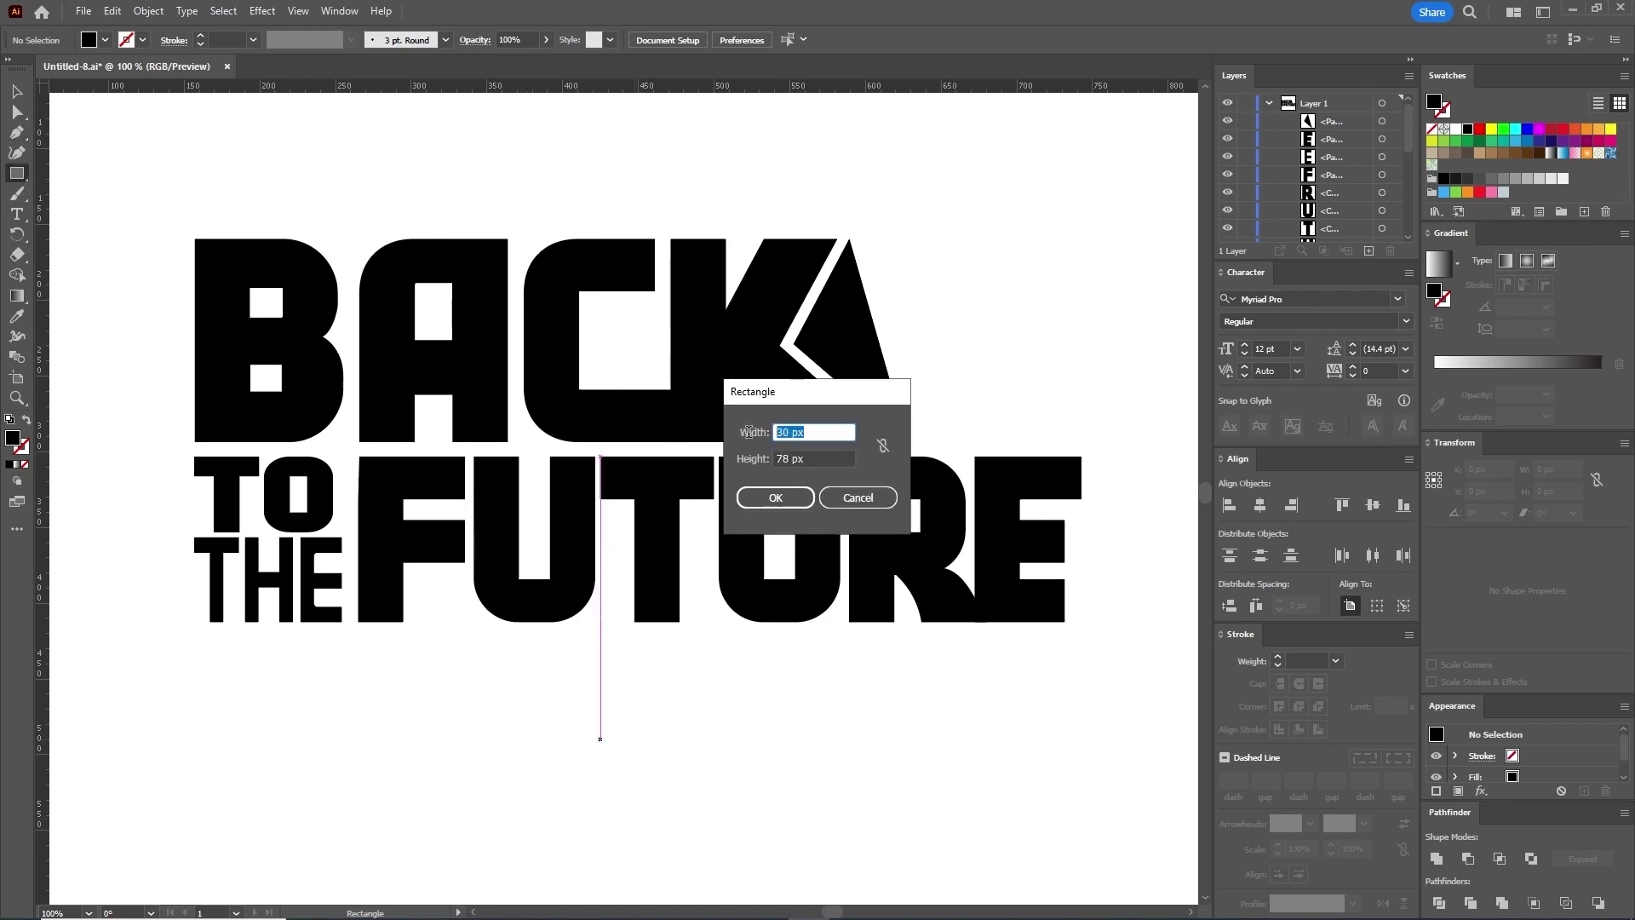
left_click(819, 458)
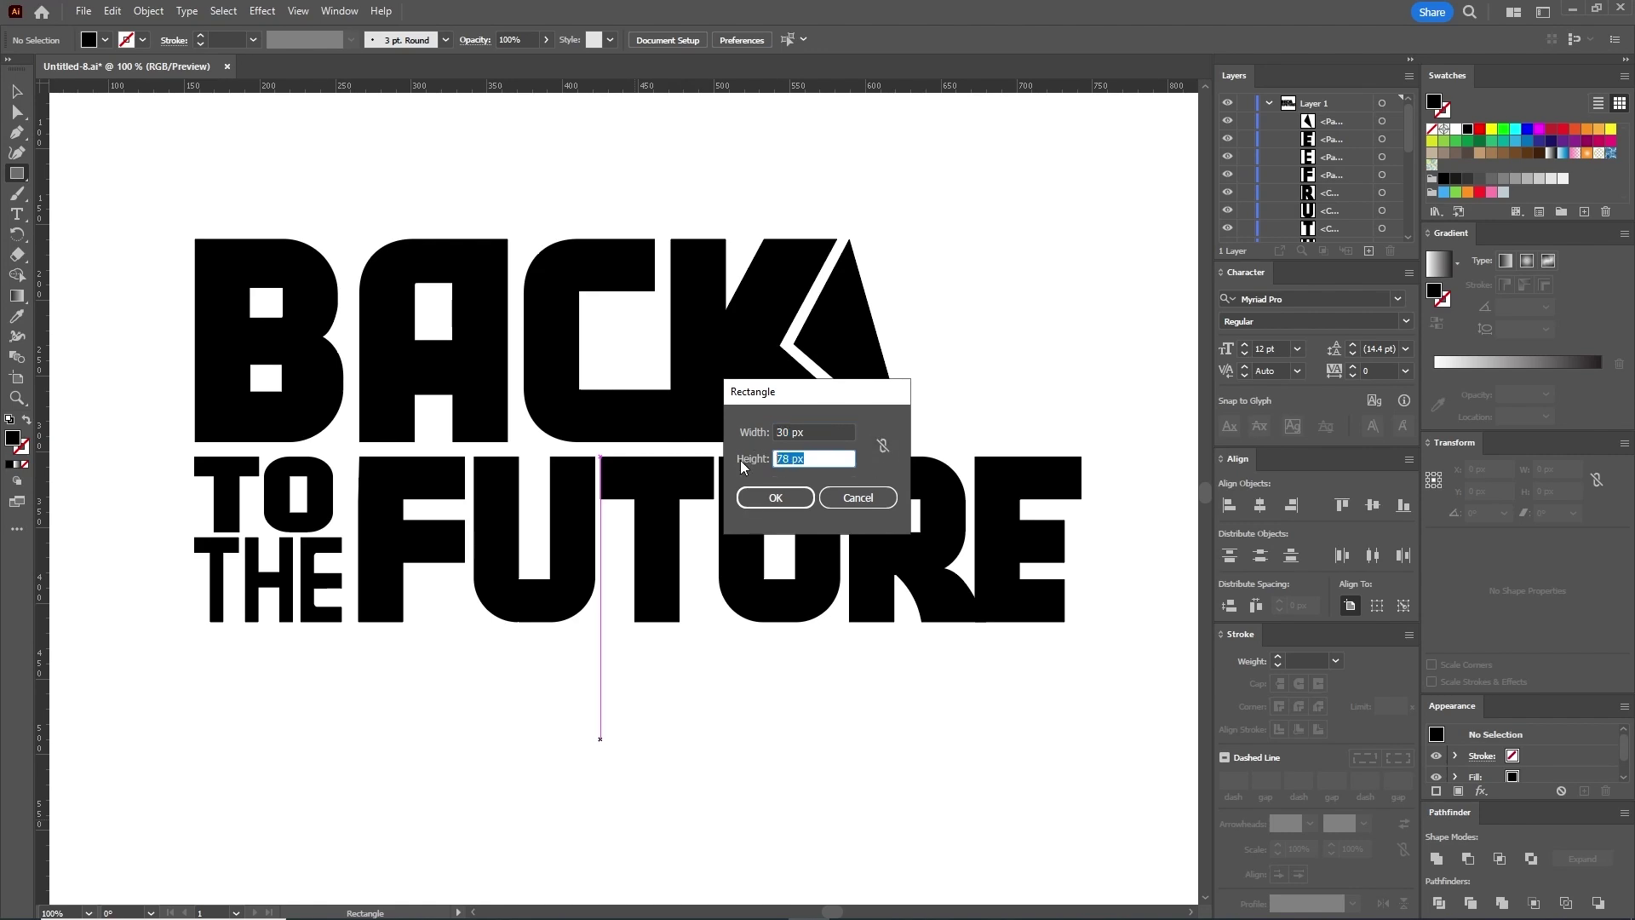
left_click(779, 499)
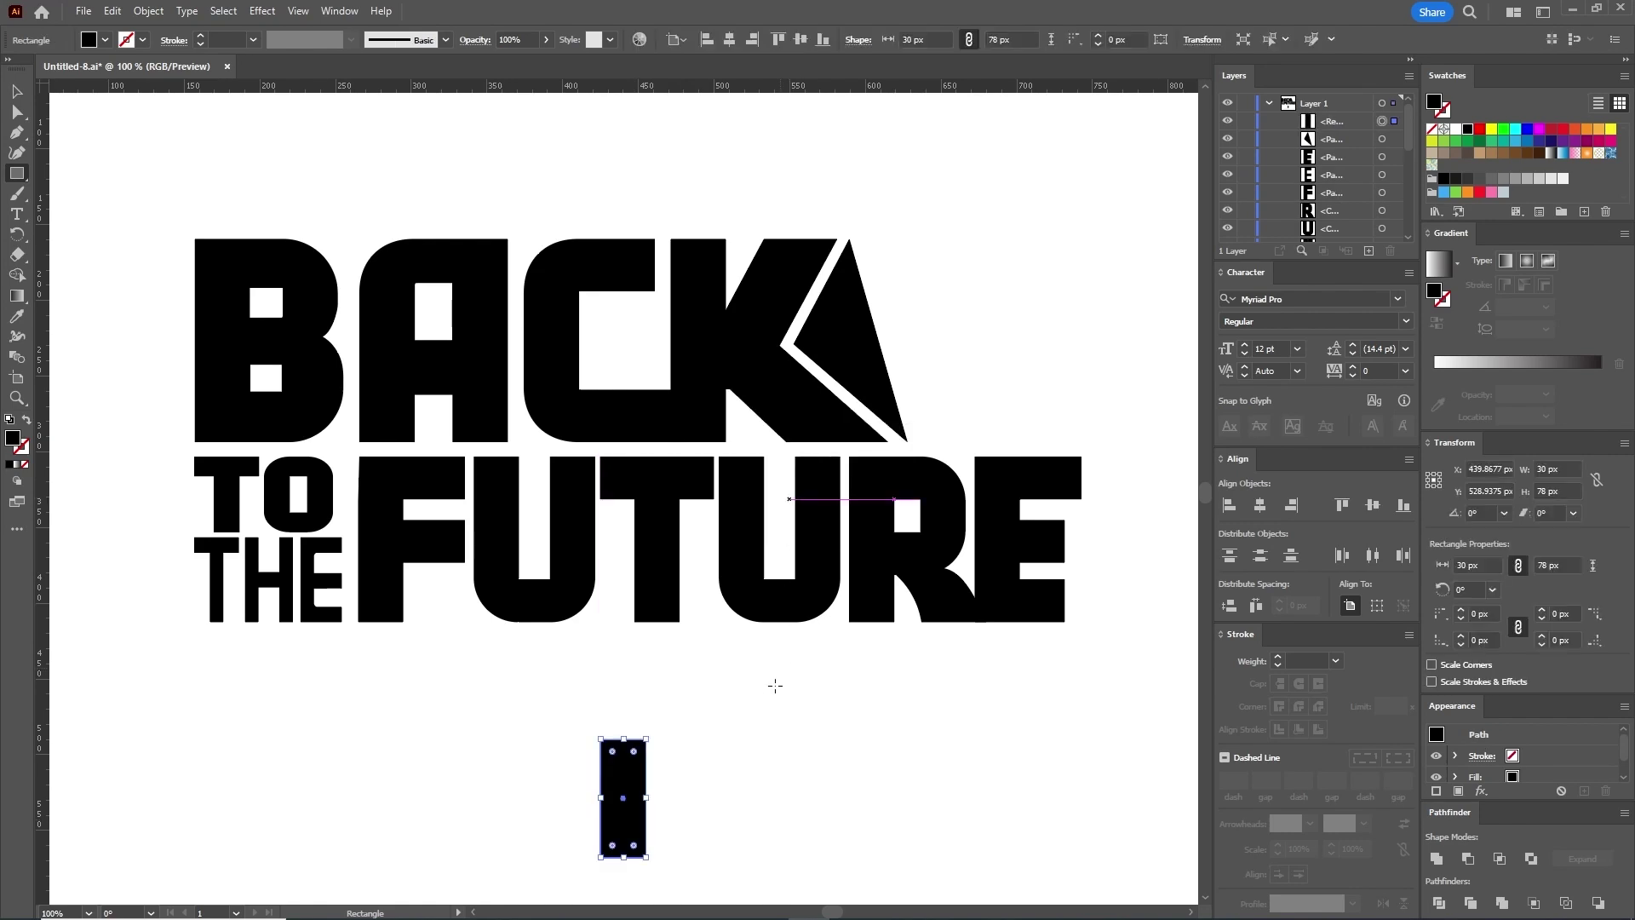
key("v")
left_click_drag(634, 805, 916, 347)
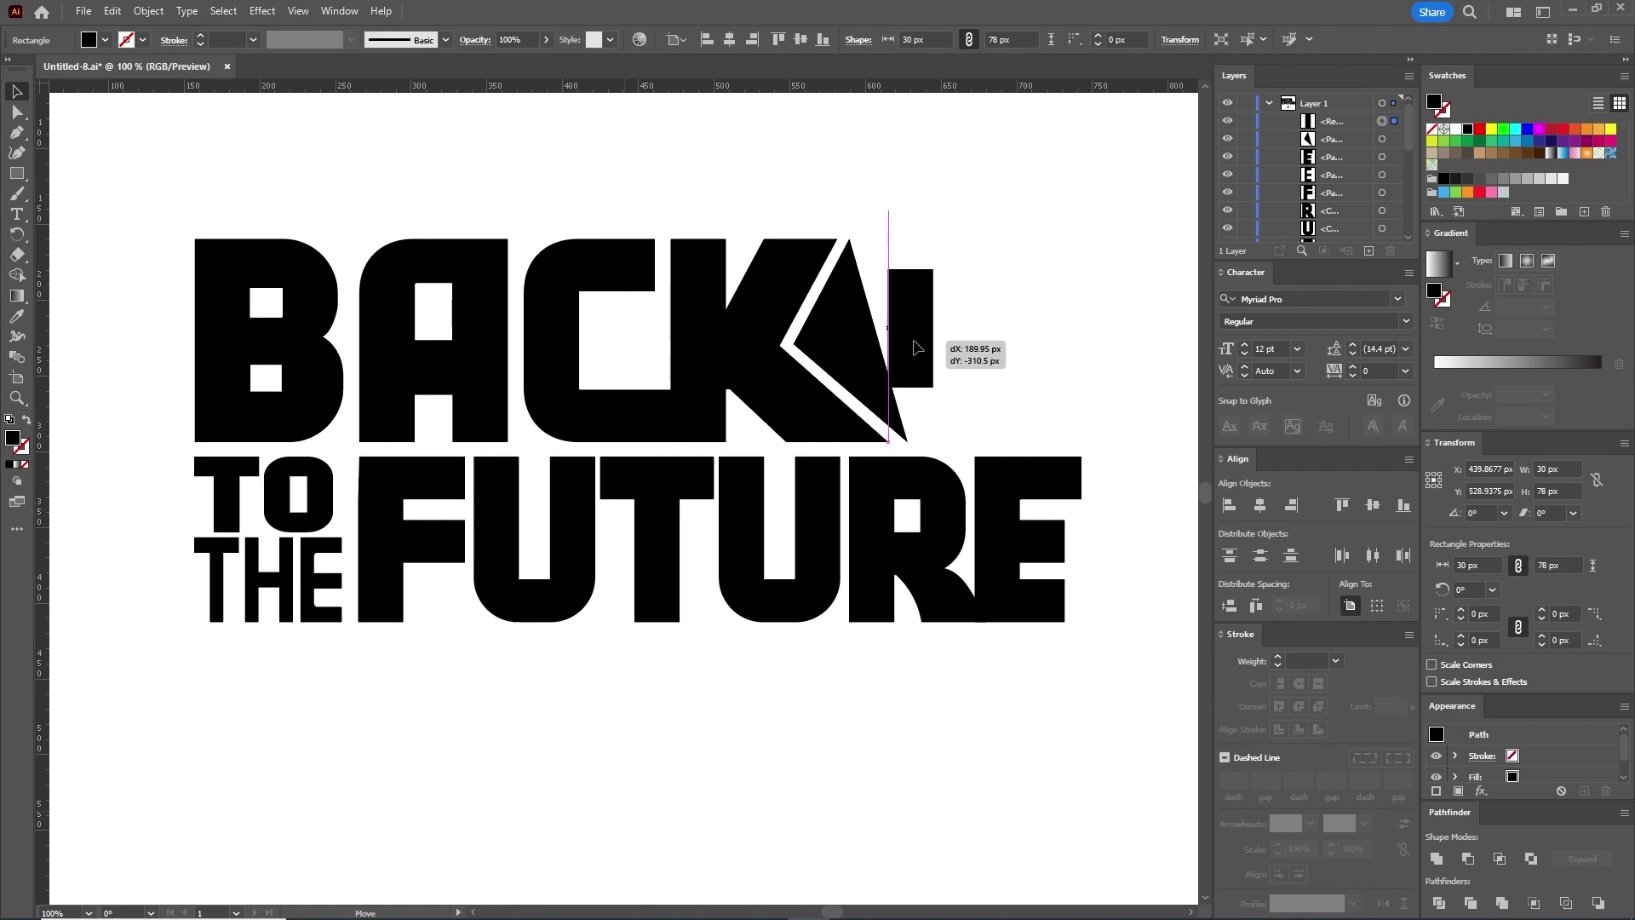
left_click_drag(916, 348, 916, 348)
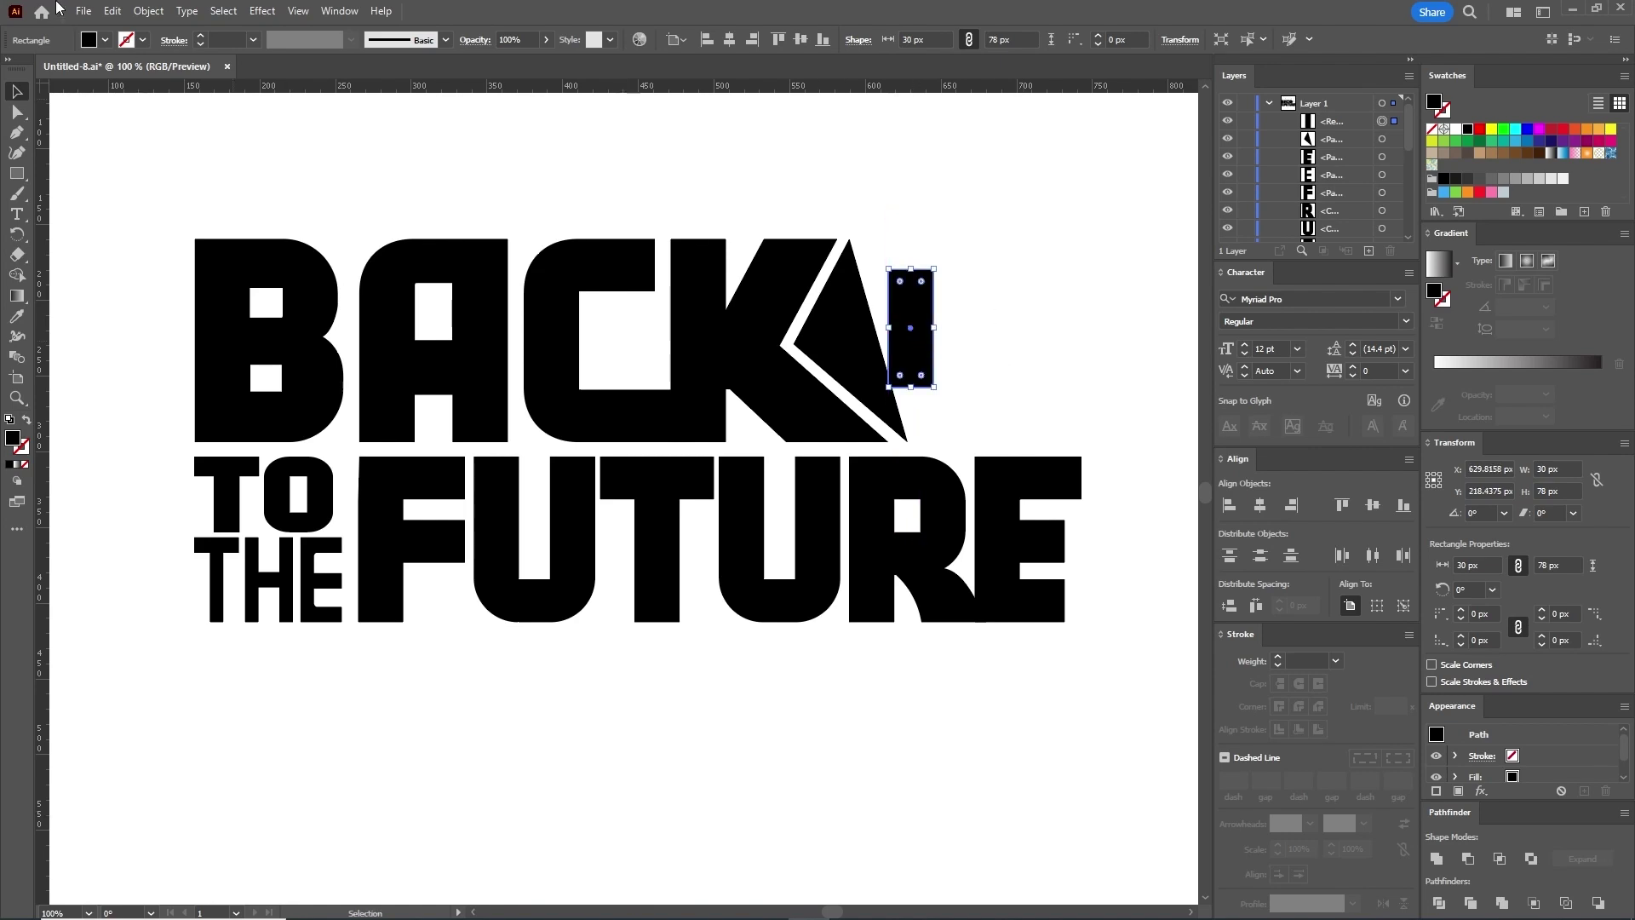
Step: Copy the rectangle, paste it in front and place the duplicate to its right with a small gap
left_click(112, 11)
left_click(145, 96)
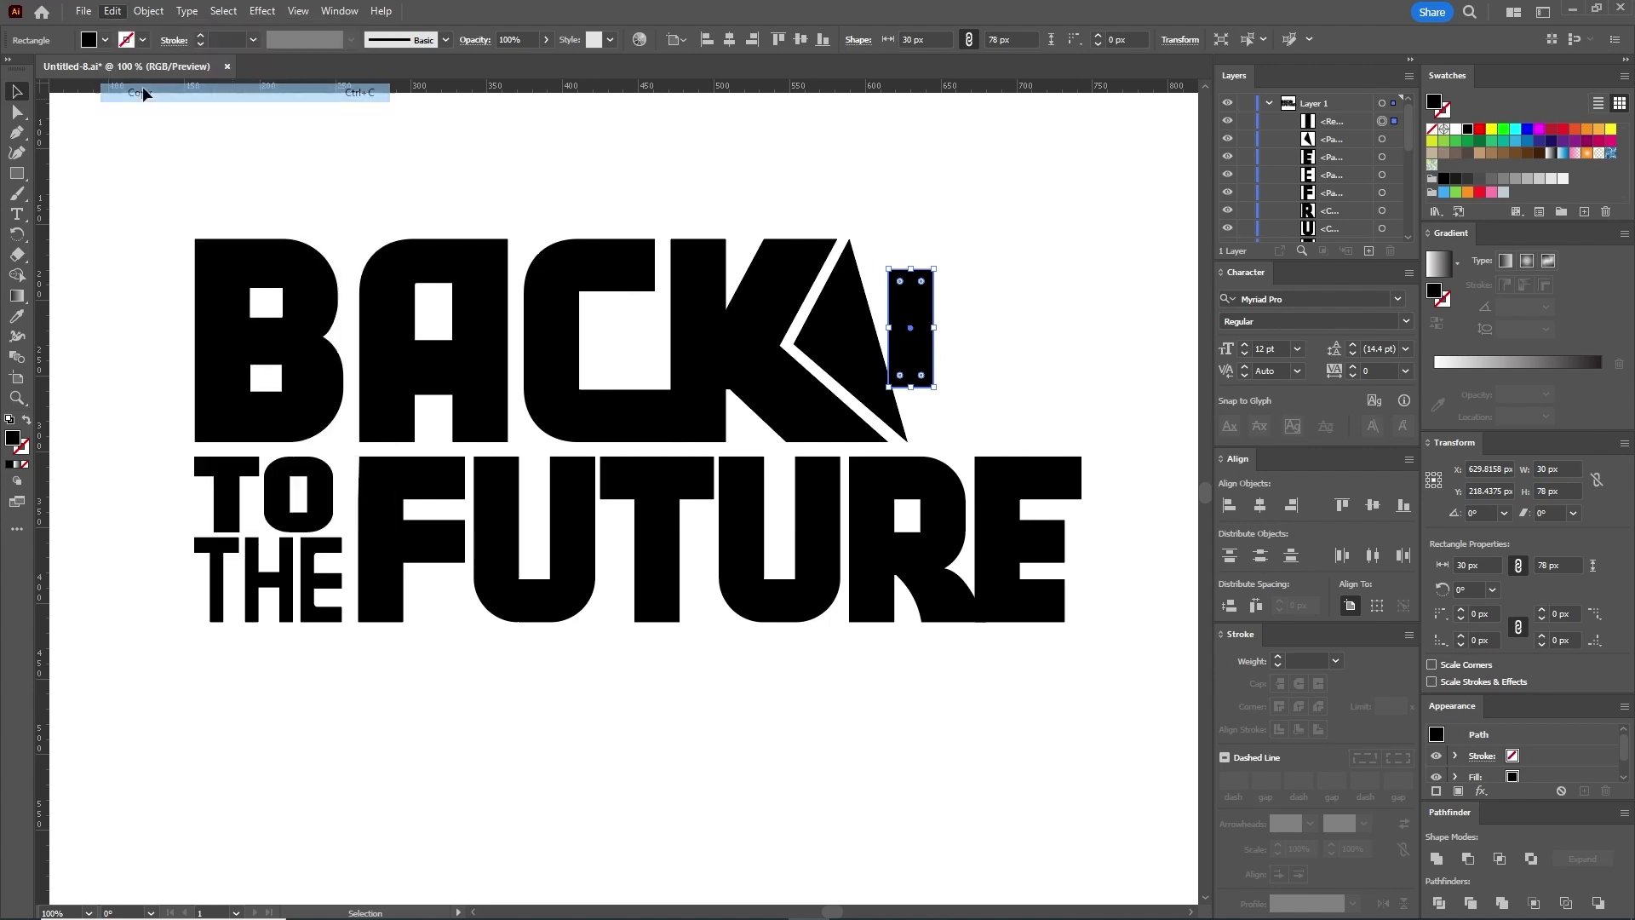
left_click(112, 11)
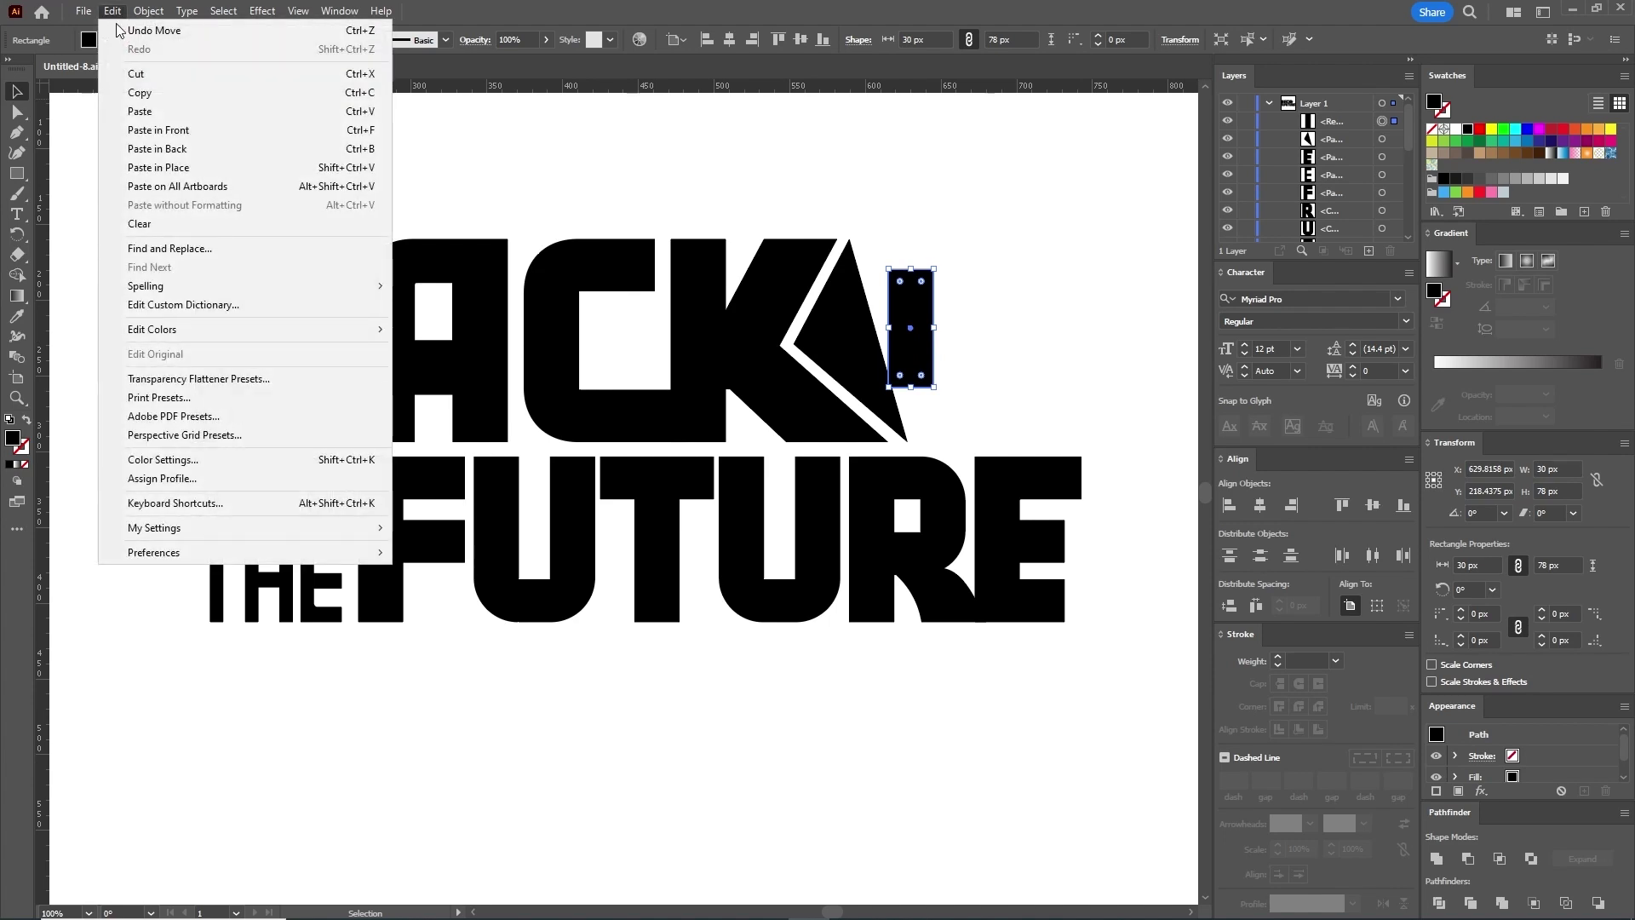
left_click(151, 133)
left_click_drag(921, 329, 977, 329)
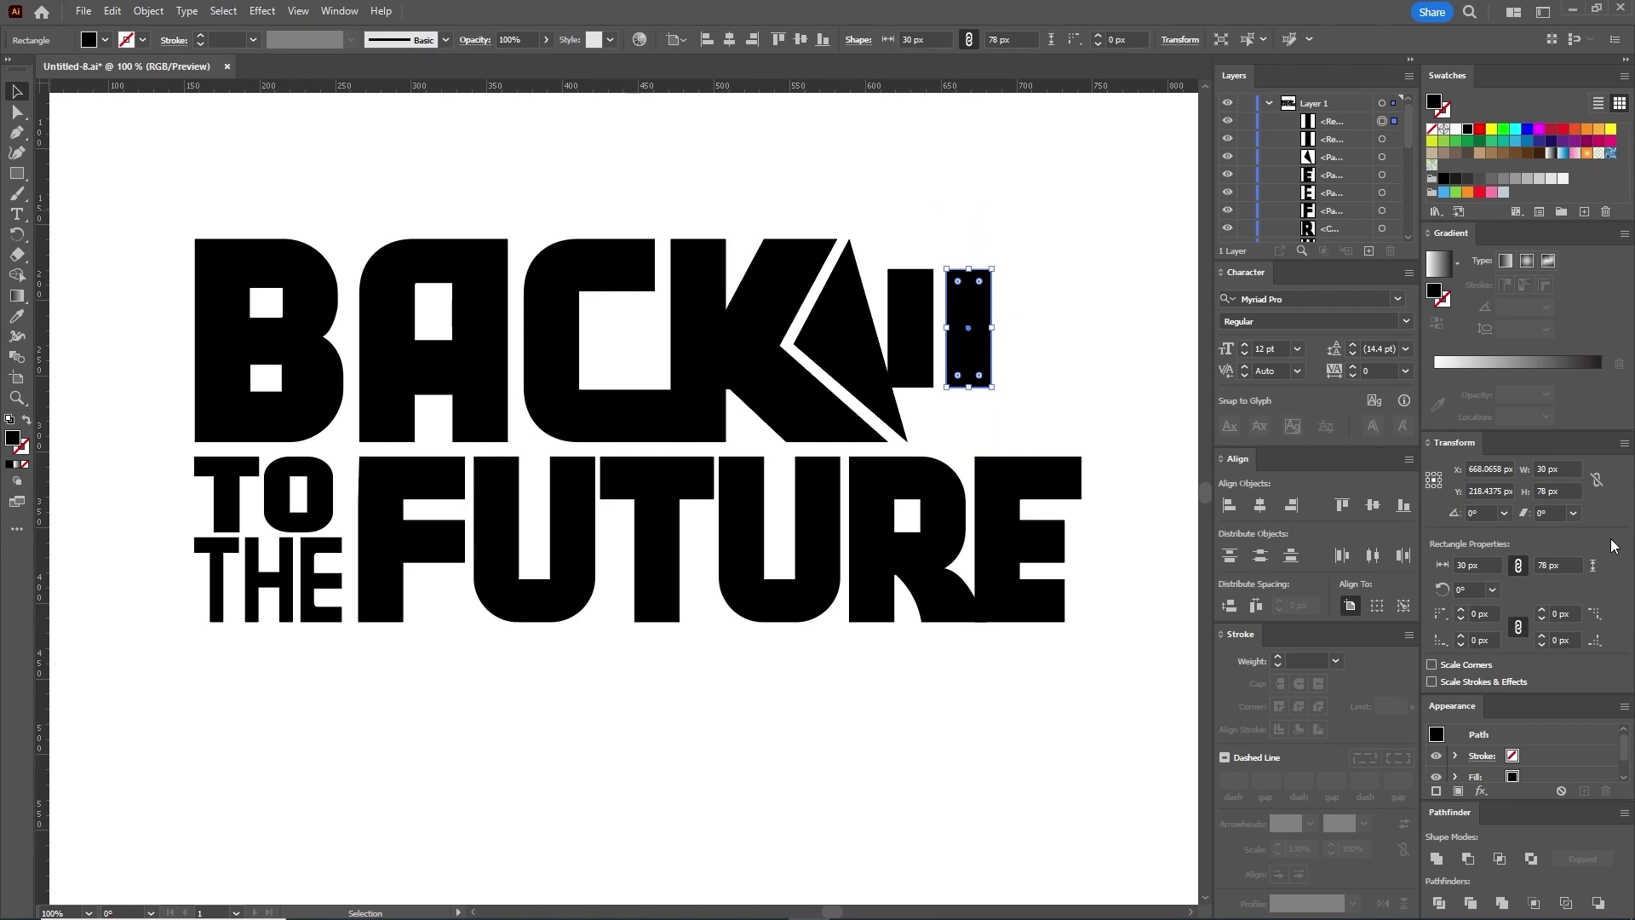
Step: Set the second bar's width to 20 px and move it closer to the first bar
double_click(1546, 469)
type("20")
key("Return")
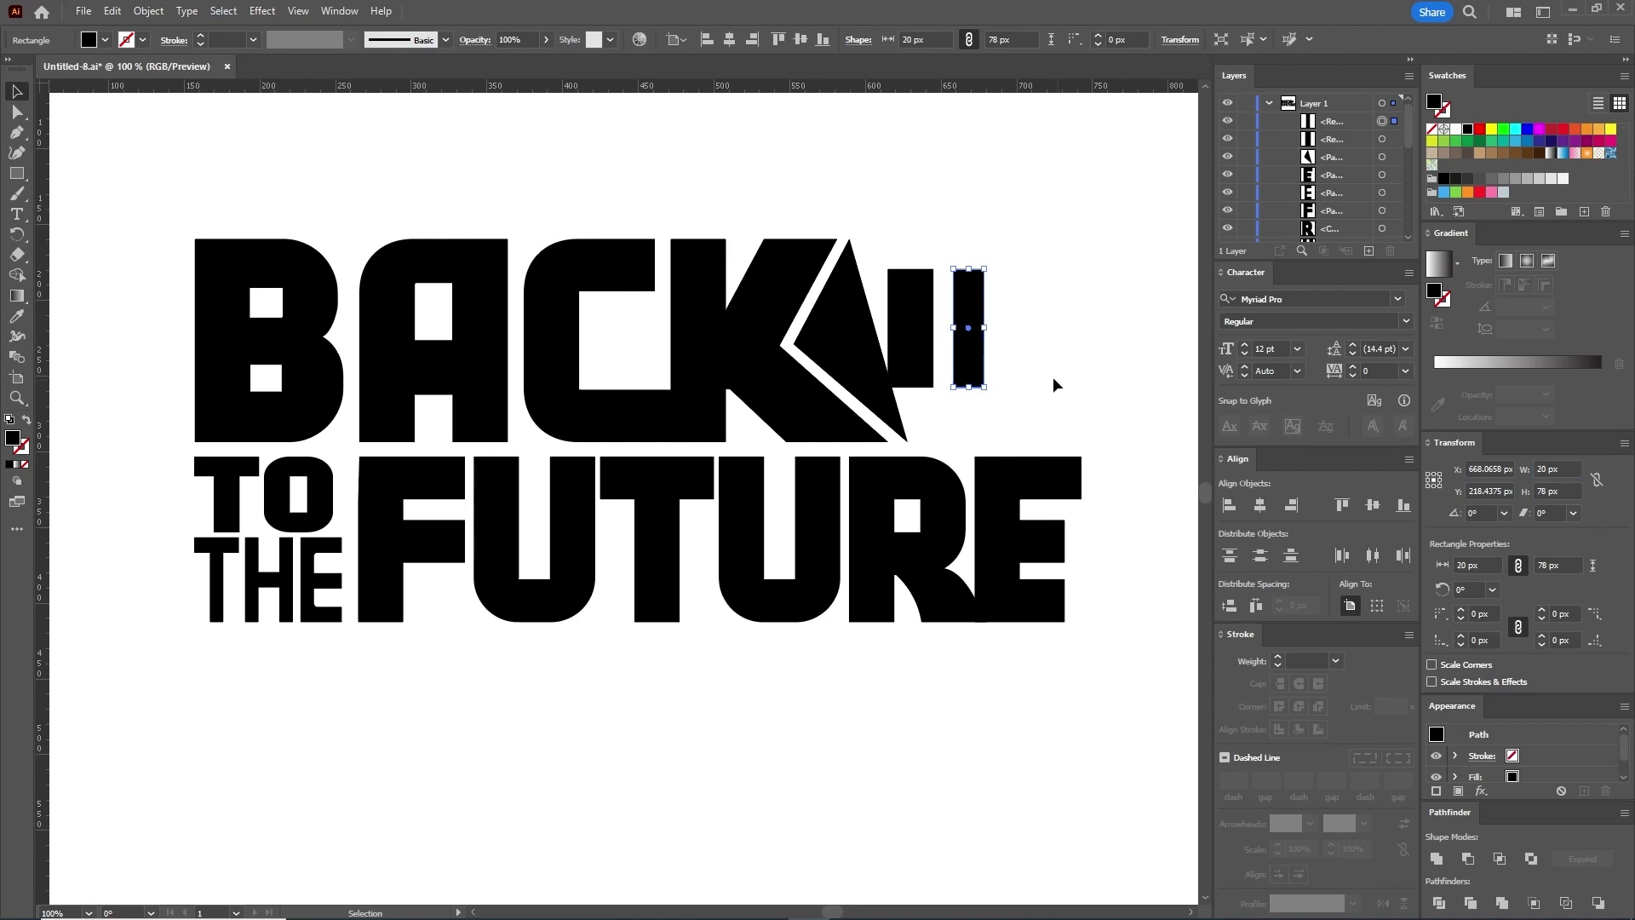
left_click_drag(974, 362, 967, 361)
Step: Copy the 20 px bar, paste it in front and place the duplicate to its right as a third bar
left_click(111, 10)
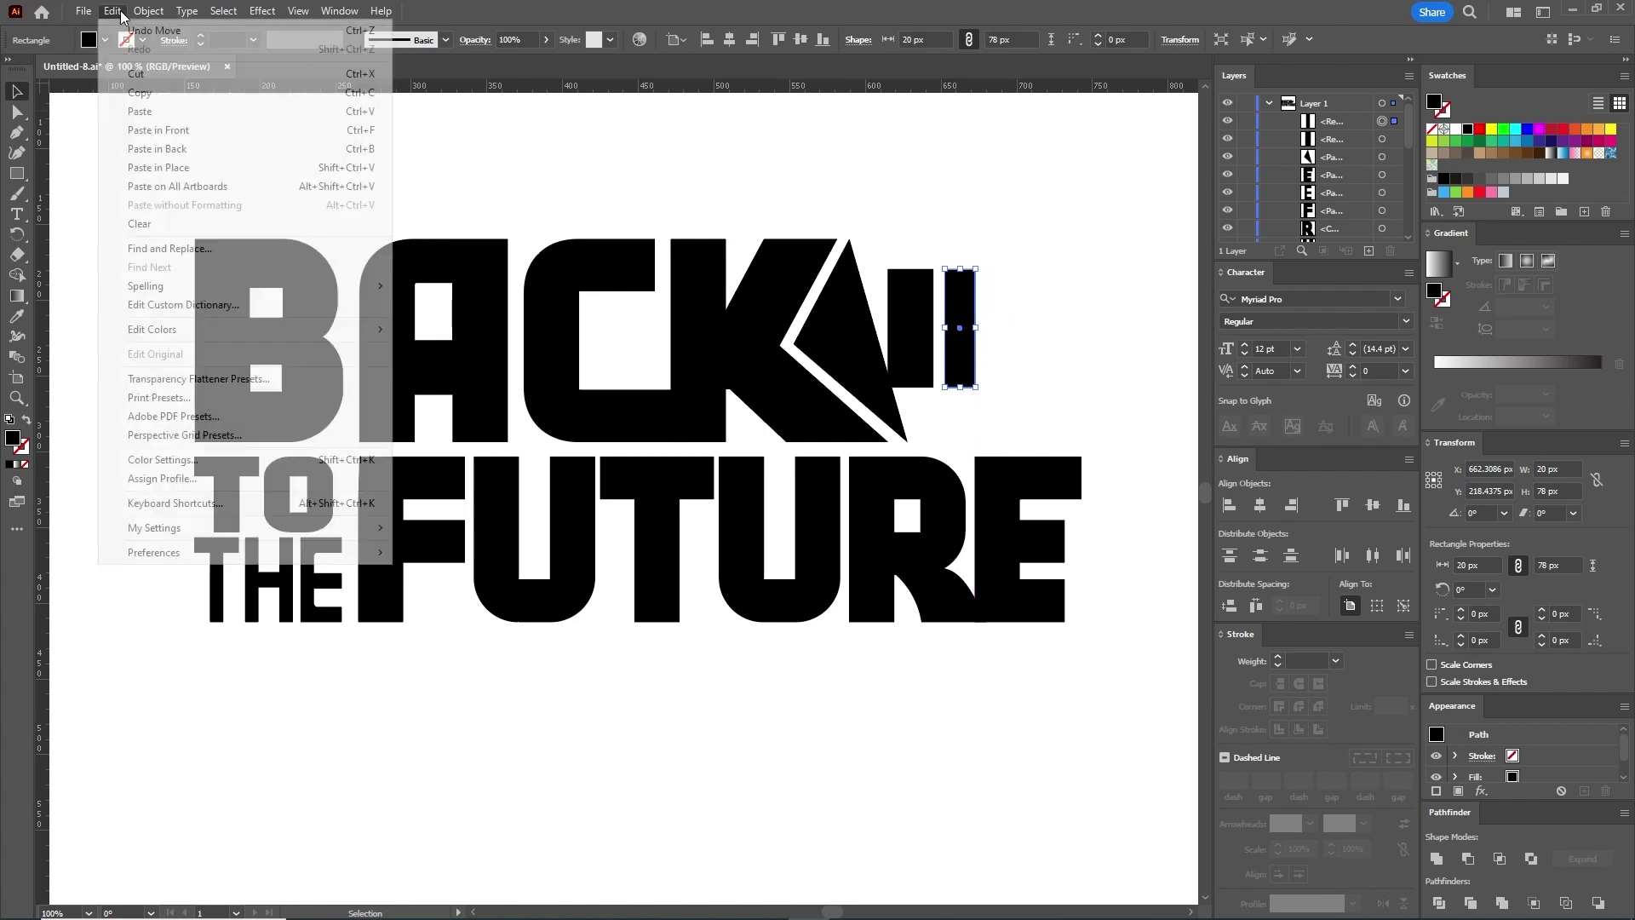
left_click(140, 92)
left_click(111, 10)
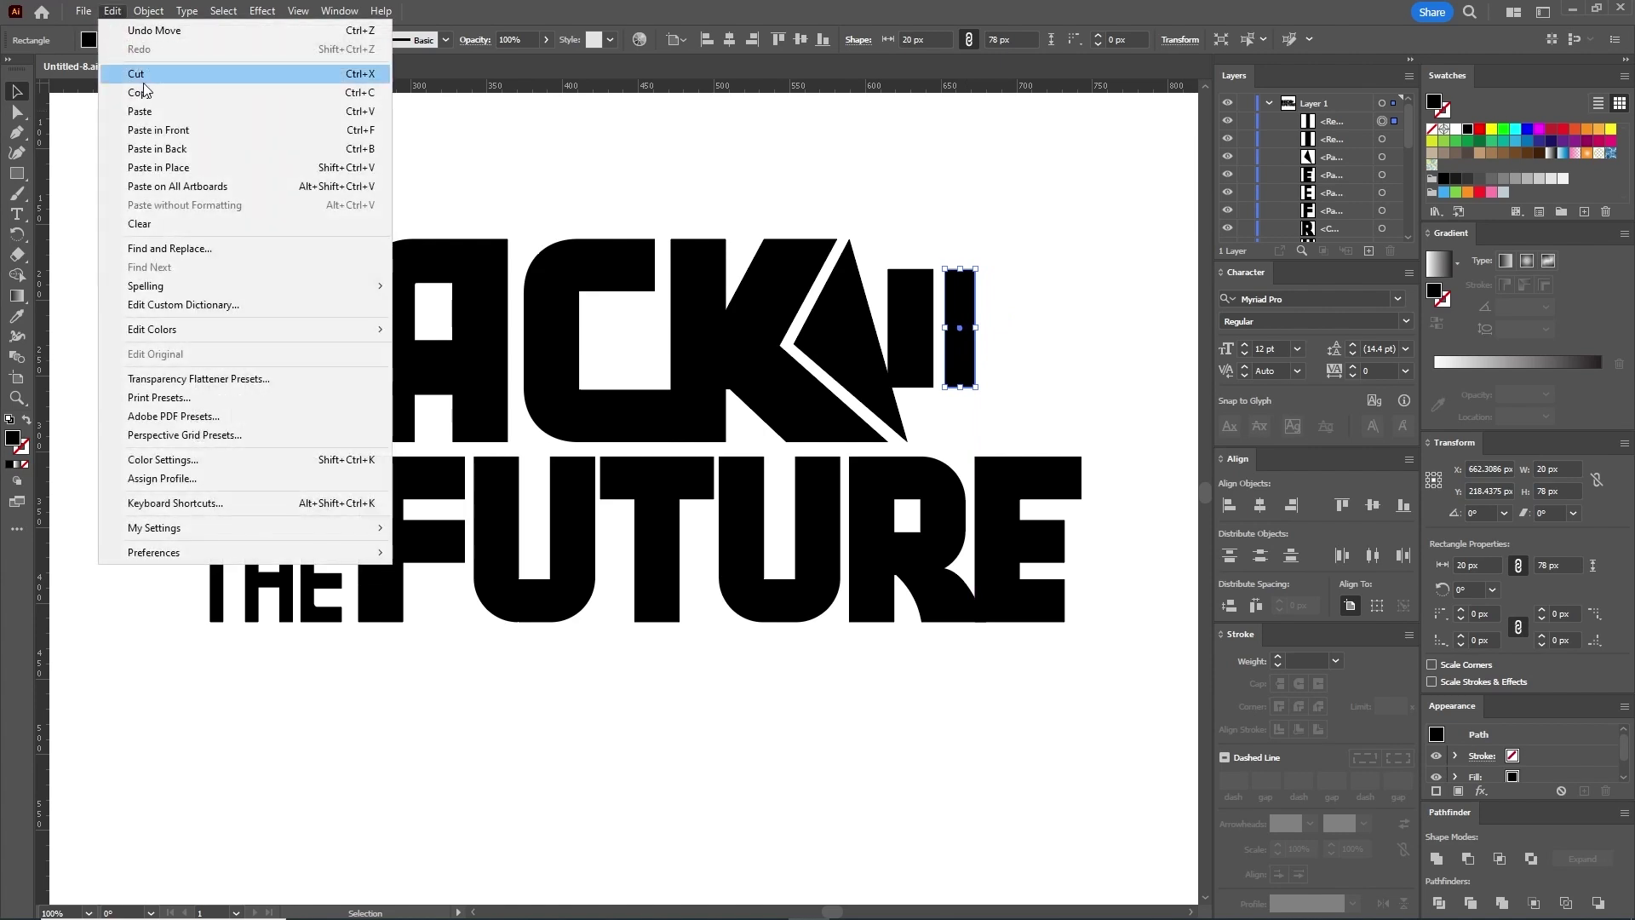
left_click(159, 129)
left_click_drag(969, 345, 1007, 347)
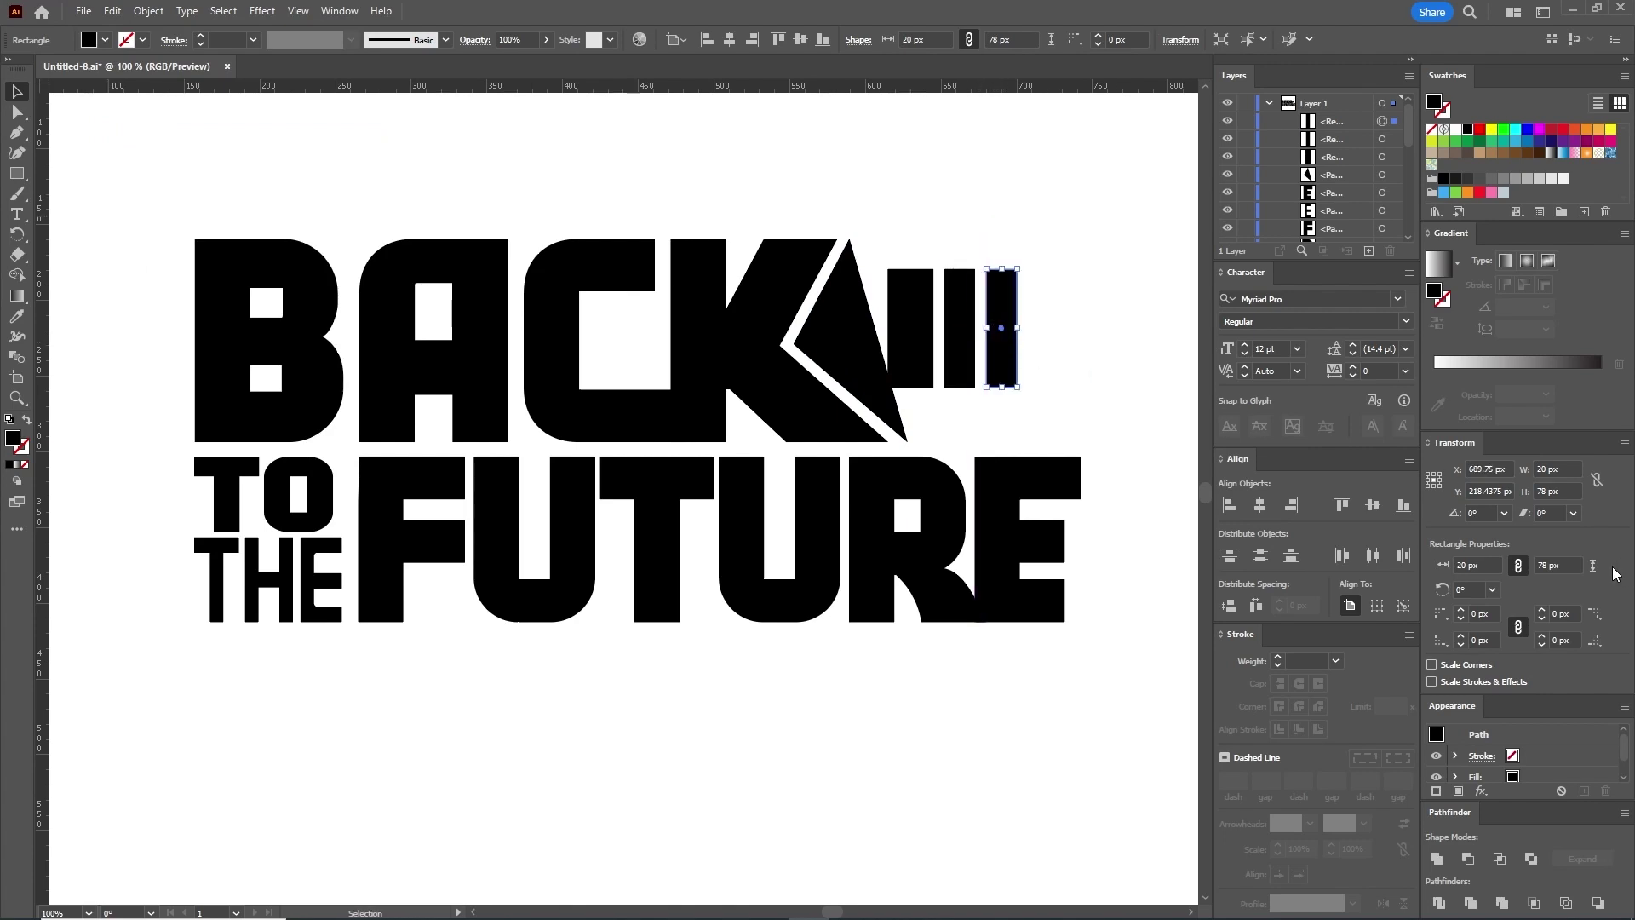
Step: Set the third bar's width to 19 px
double_click(1538, 471)
type("1")
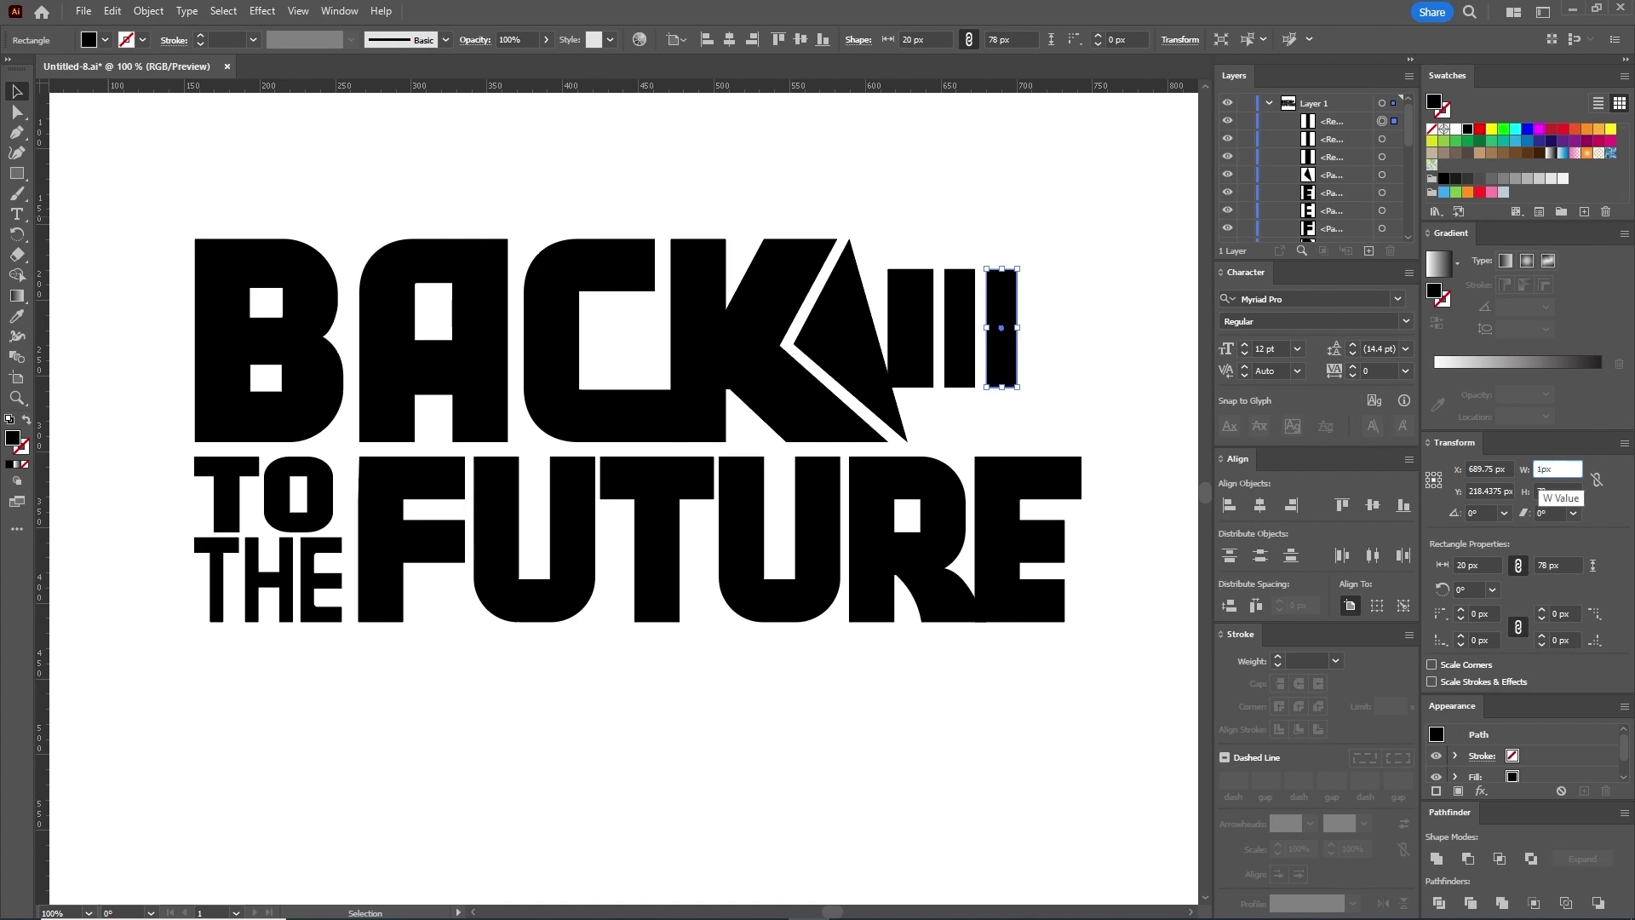
type("9")
key("Return")
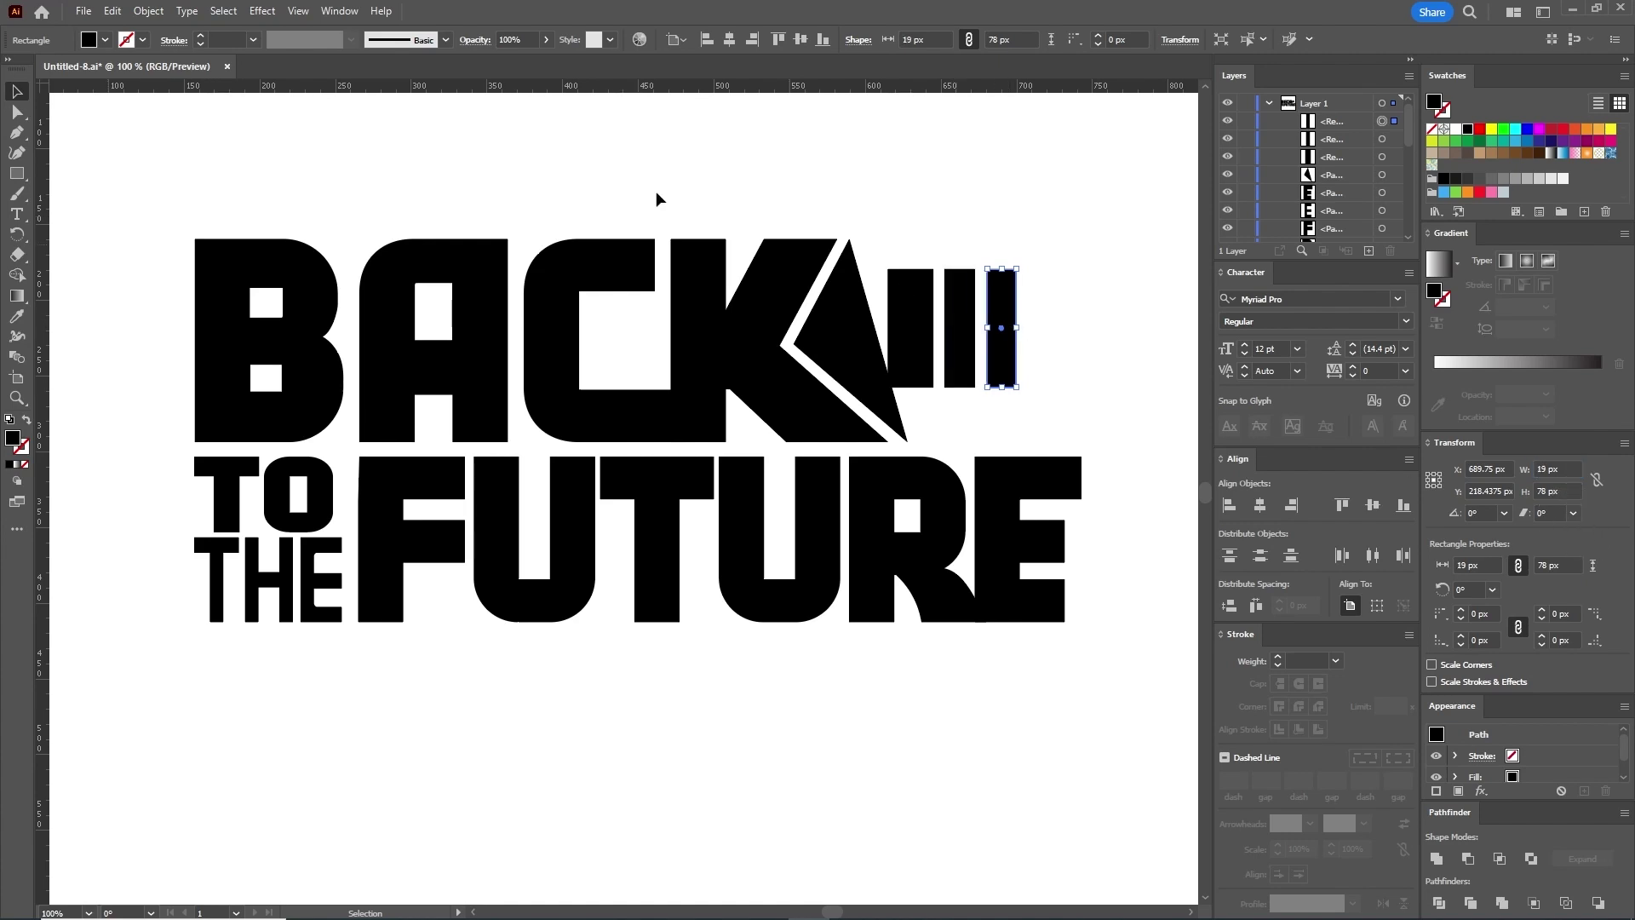
Step: Copy the 19 px bar, paste it in front and place the duplicate to its right as a fourth bar
left_click(112, 11)
left_click(139, 92)
left_click(118, 13)
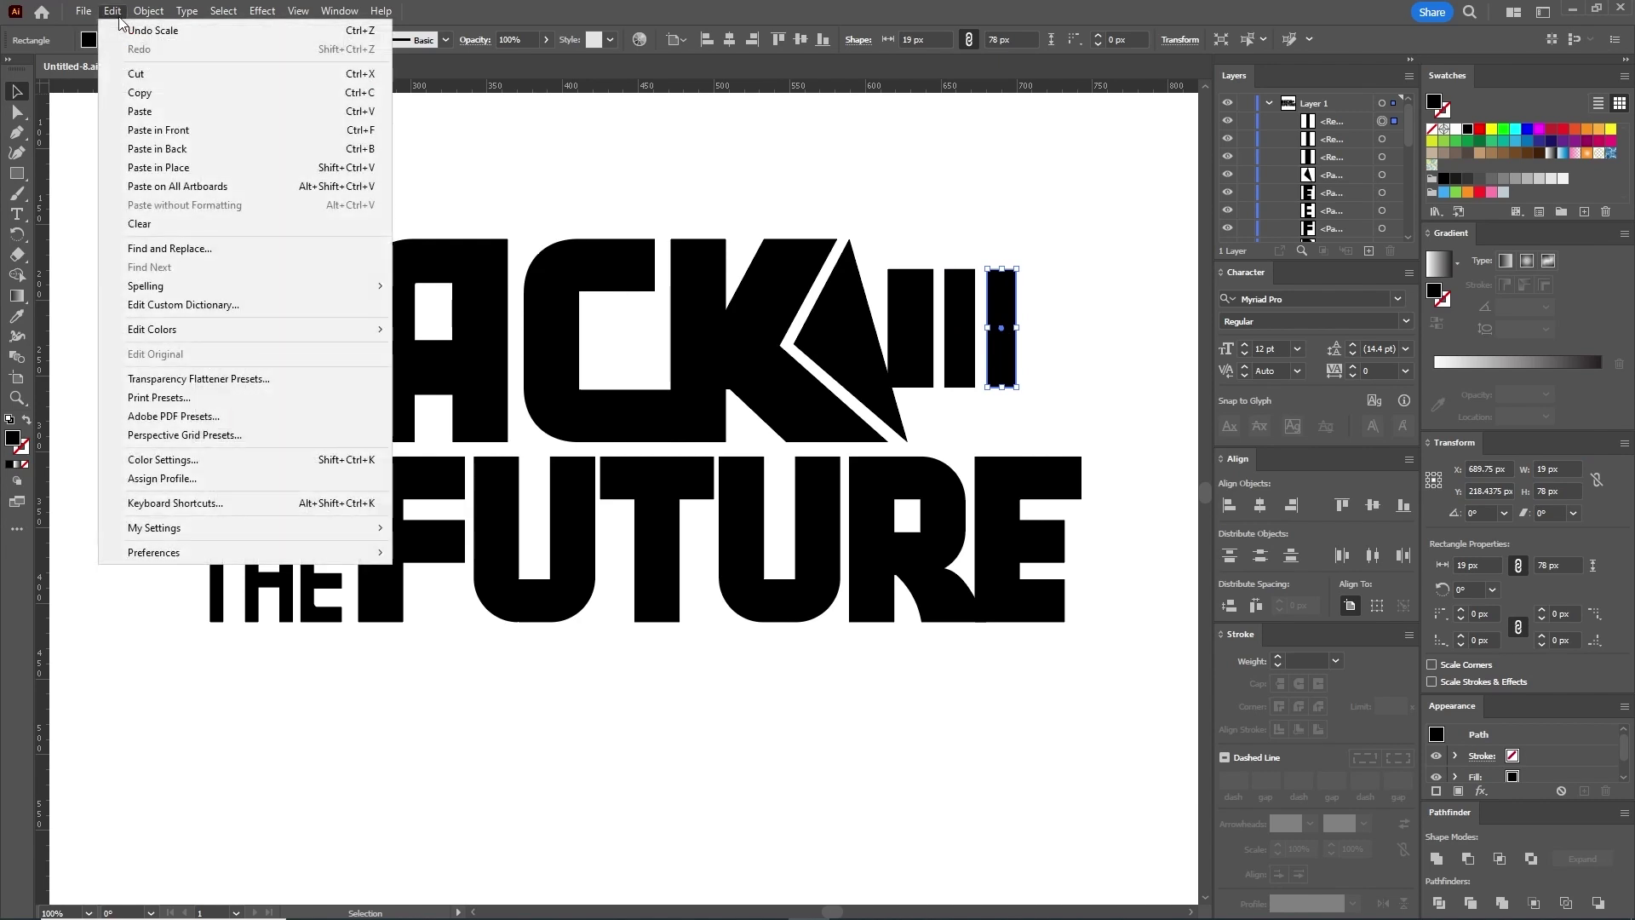
left_click(157, 130)
left_click_drag(1011, 356, 1045, 352)
Step: Set the fourth bar's width to 16 px and move it slightly closer to the third bar
double_click(1546, 468)
type("16")
key("Return")
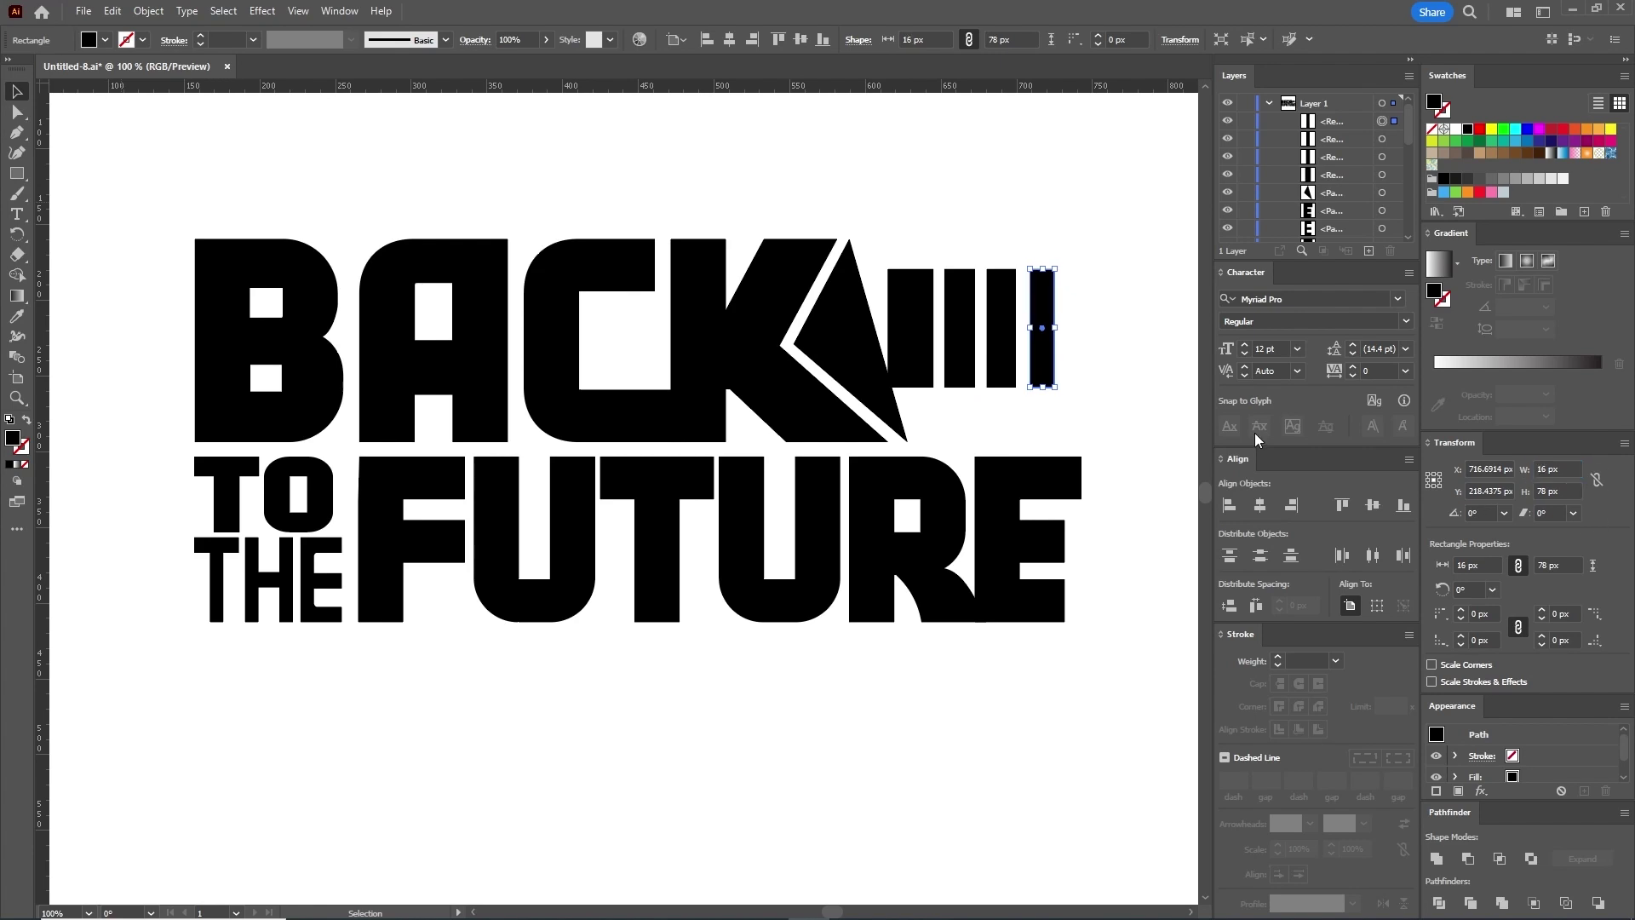
left_click_drag(1042, 358, 1038, 358)
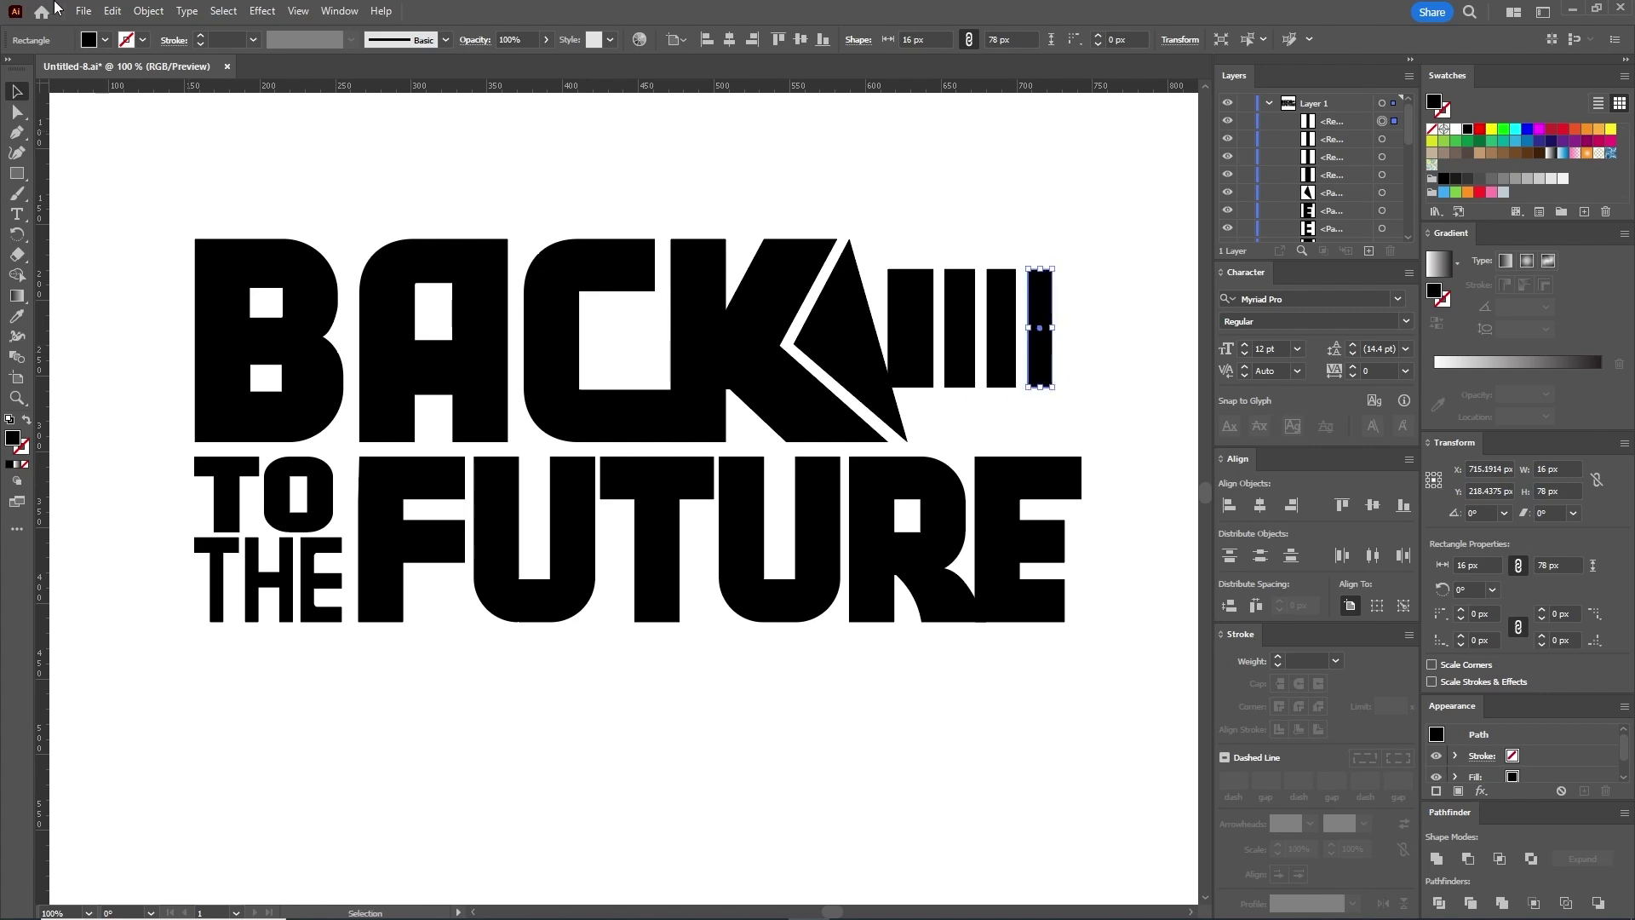
Step: Copy the 16 px bar, paste it in front and place the duplicate to its right as a fifth bar
left_click(112, 10)
left_click(132, 94)
left_click(111, 10)
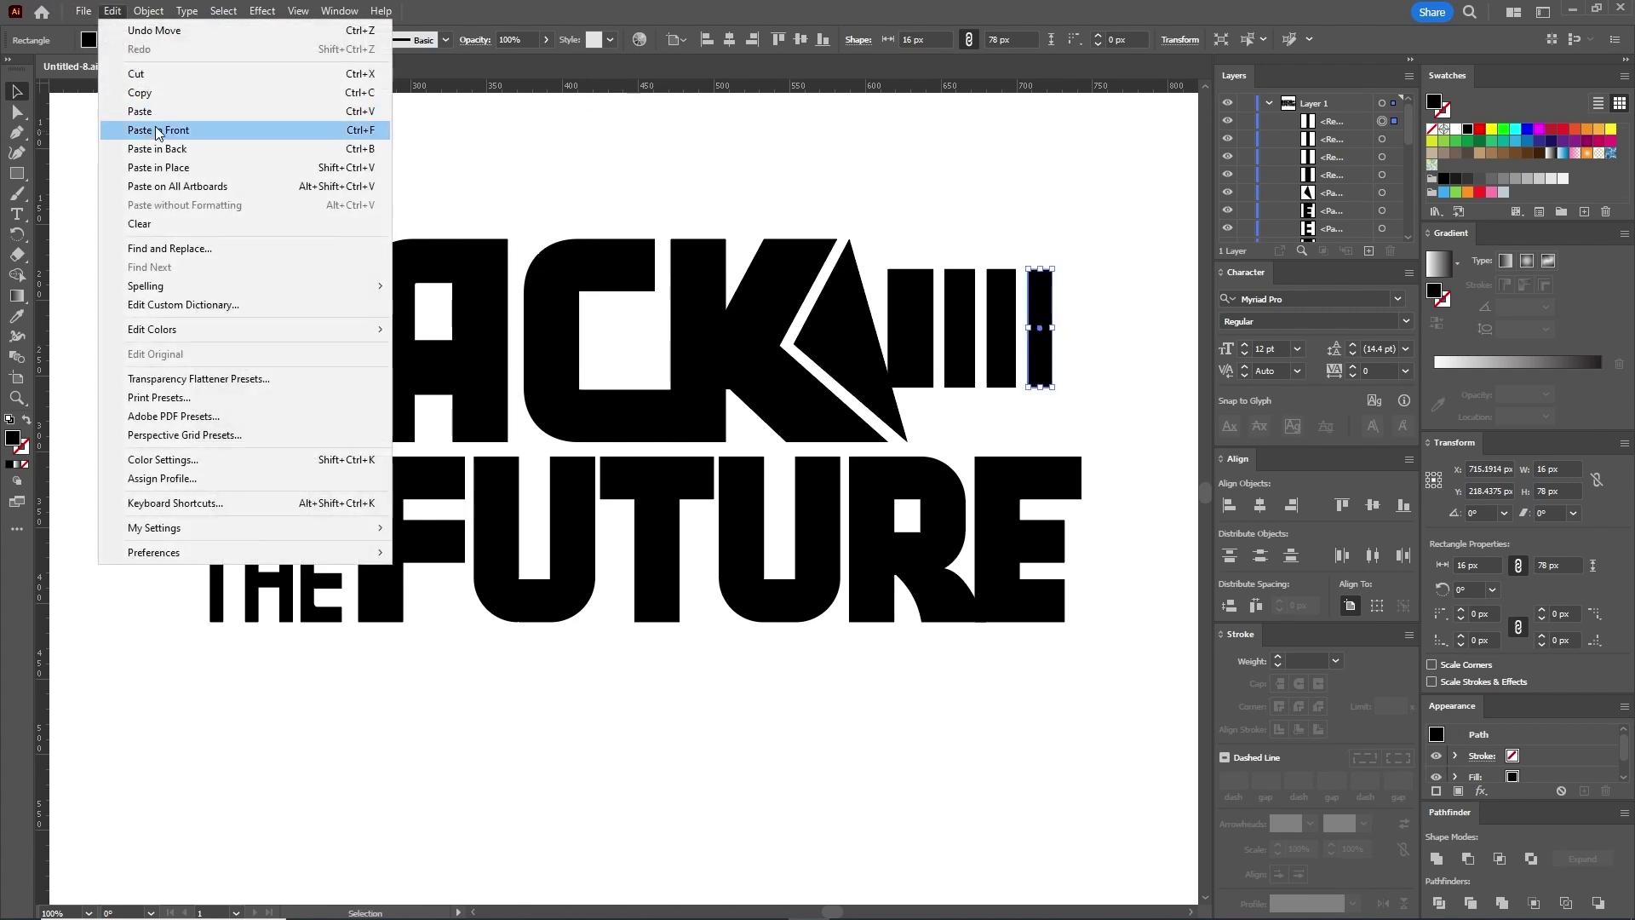
left_click(171, 130)
left_click_drag(1043, 358, 1078, 357)
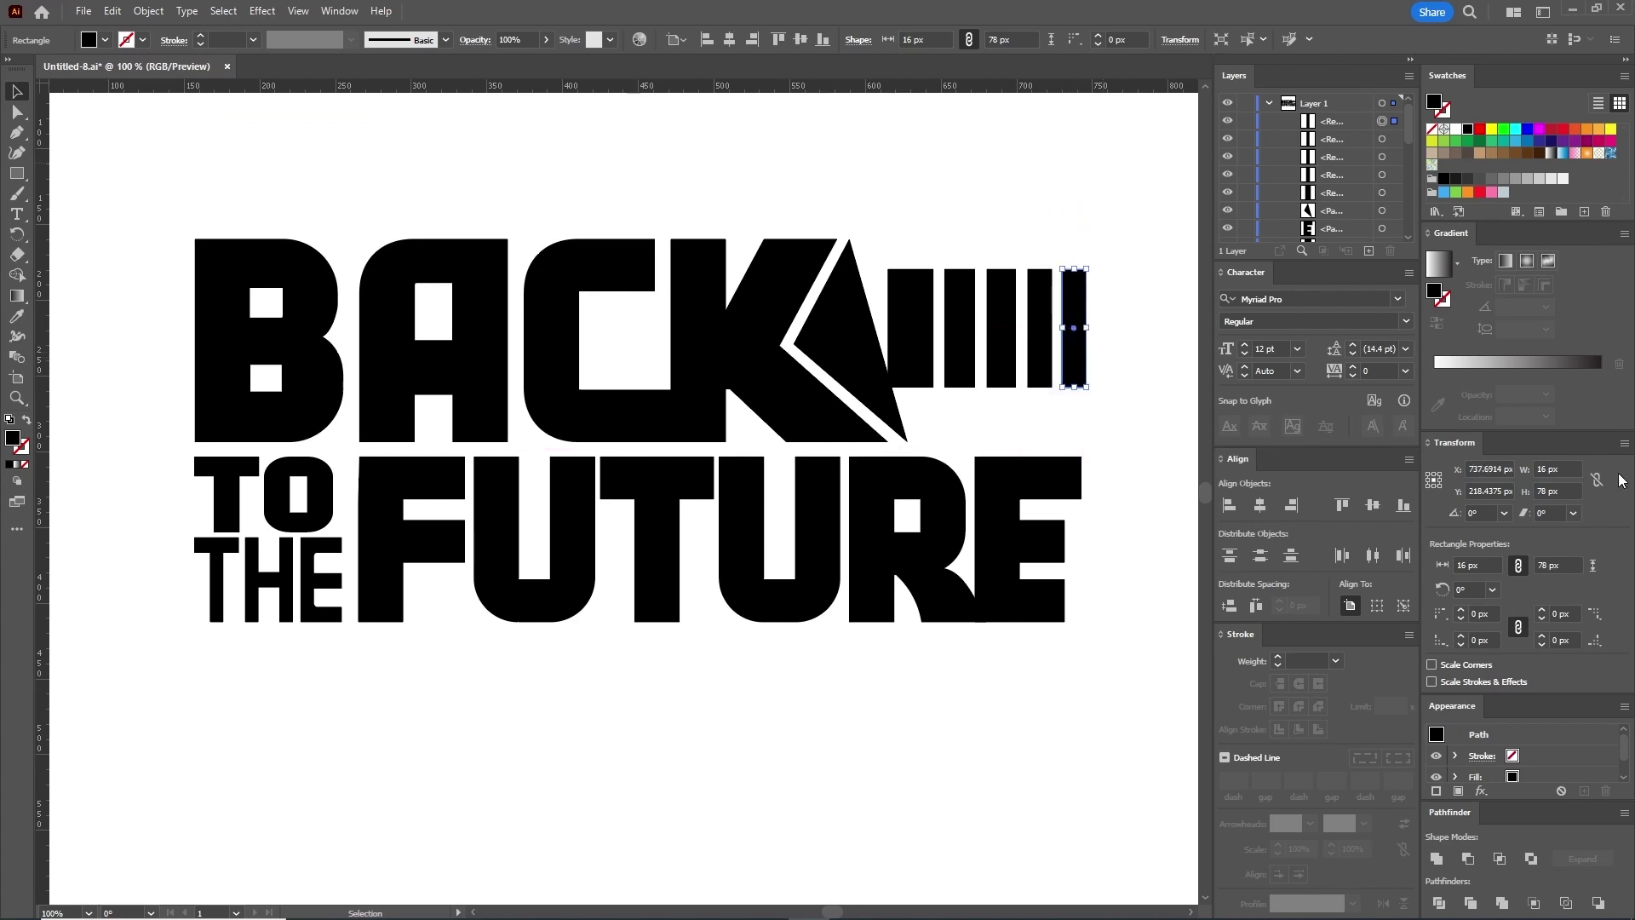
Step: Set the fifth bar's width to 15 px and deselect it
left_click(1546, 468)
type("5")
key("Return")
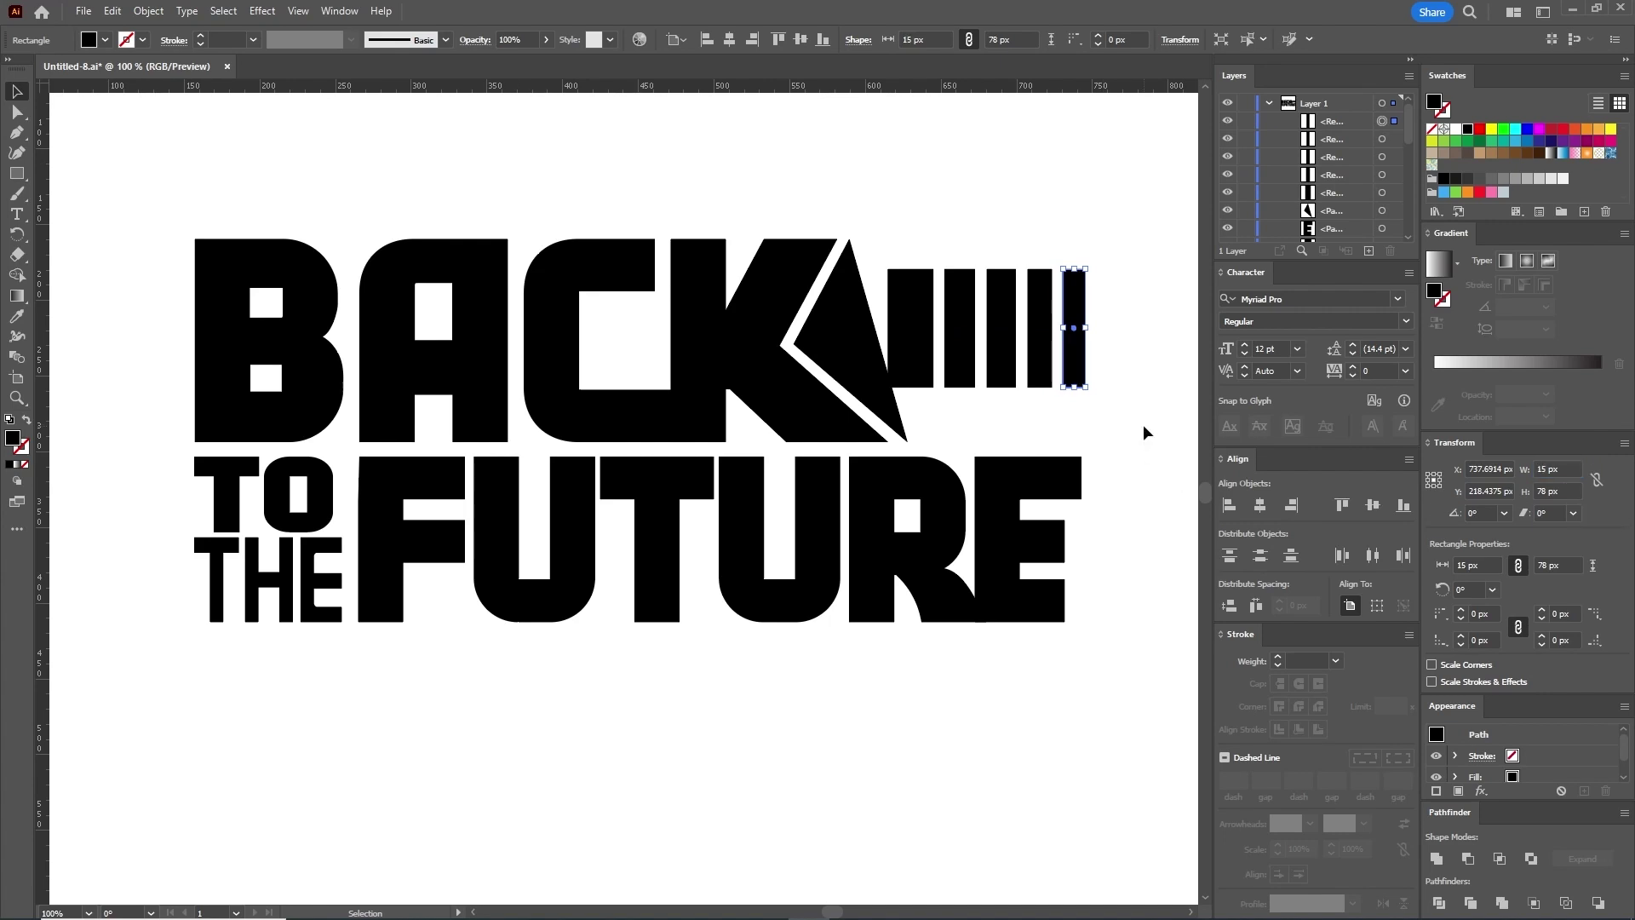
left_click(1134, 400)
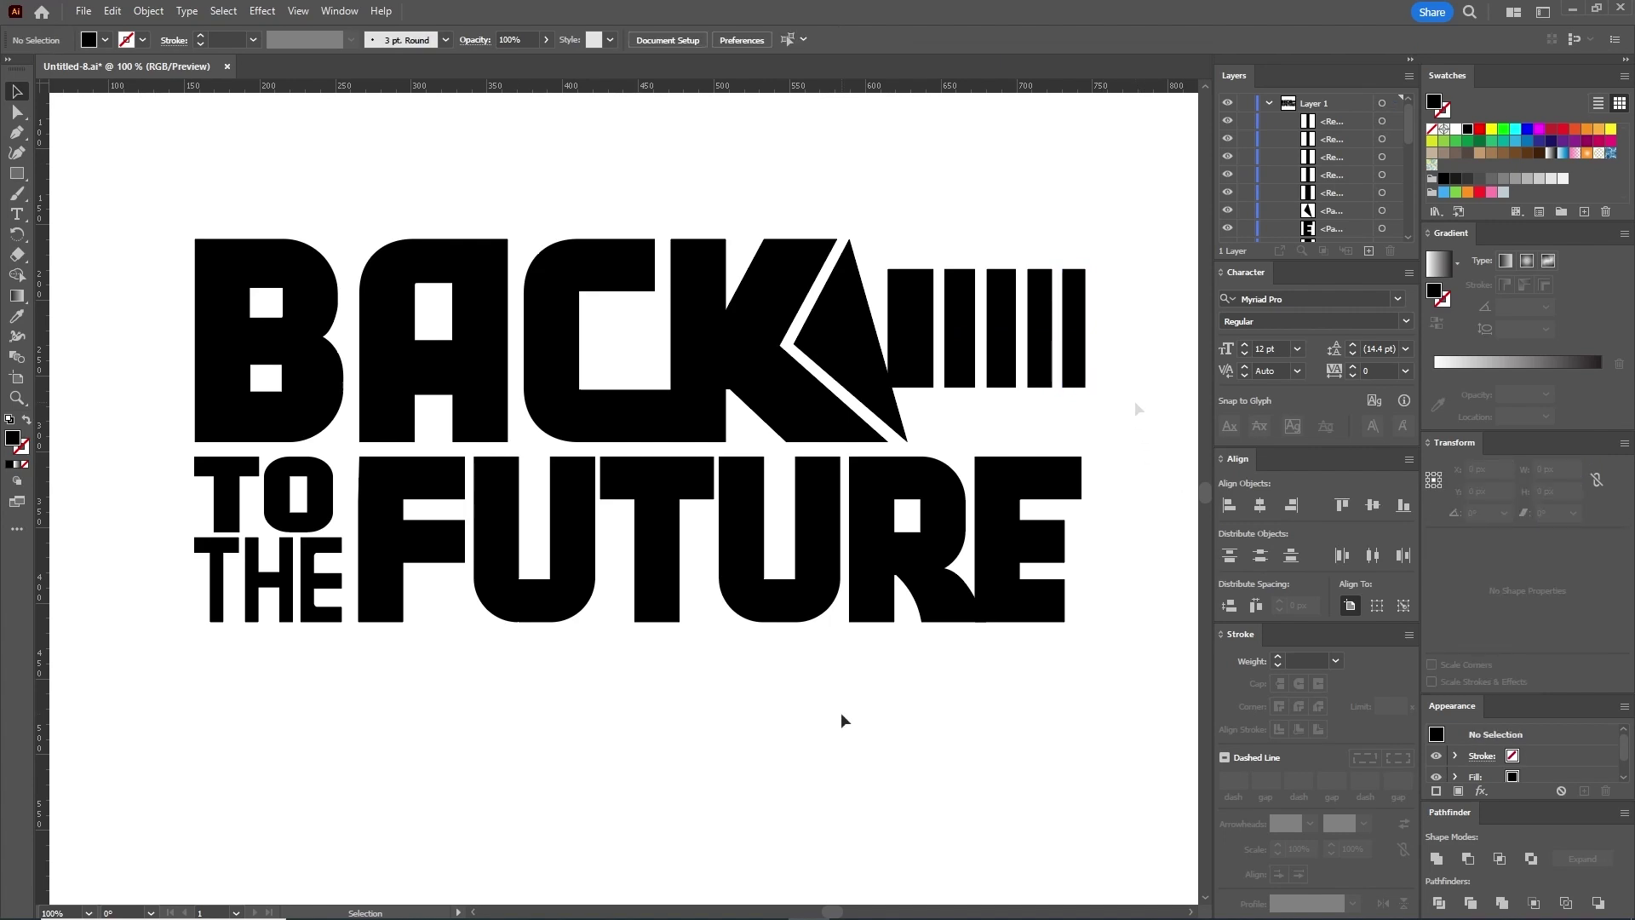
Step: Extend the first bar's left edge into the triangle and unite the two shapes into one arrowhead
left_click(908, 345)
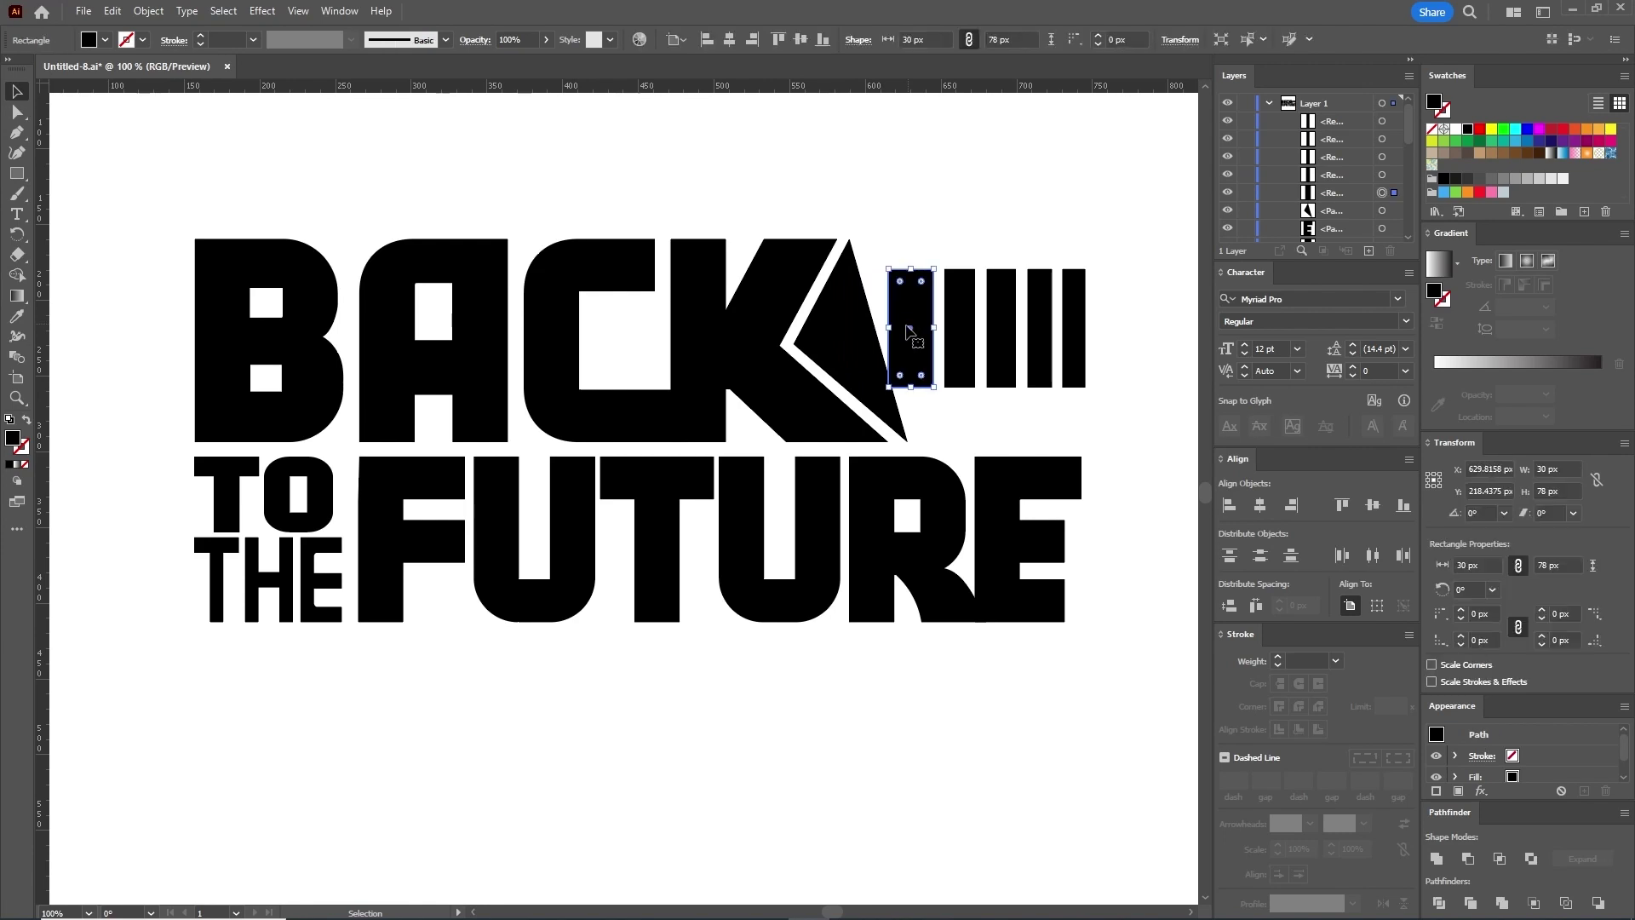
left_click_drag(890, 328, 851, 327)
left_click(829, 350, "shift")
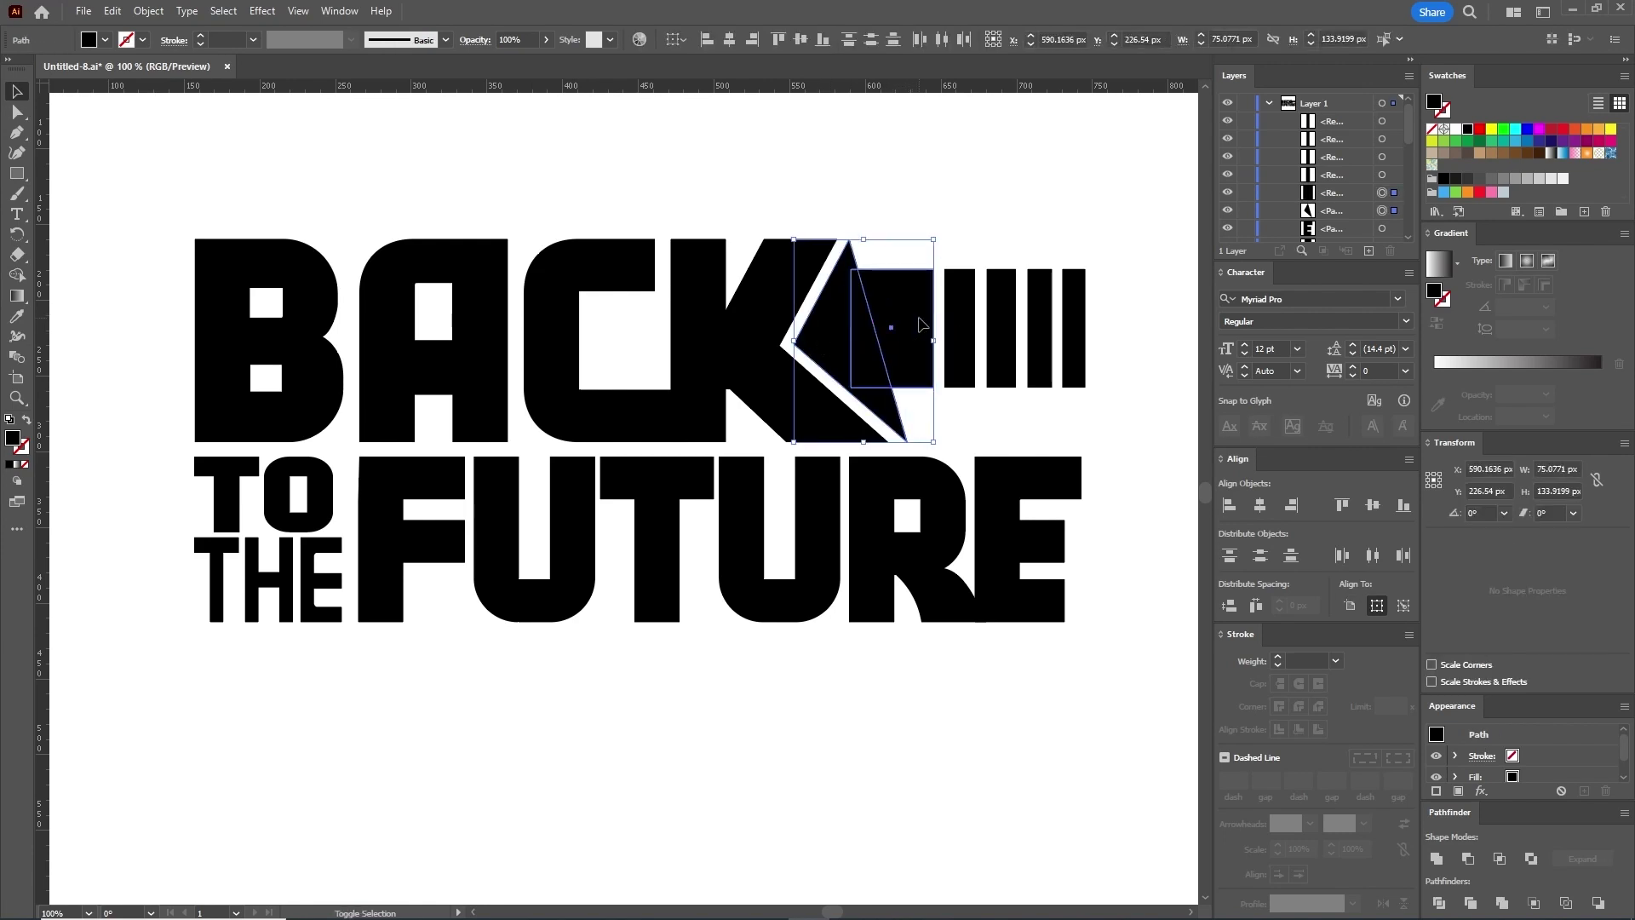
left_click(1436, 858)
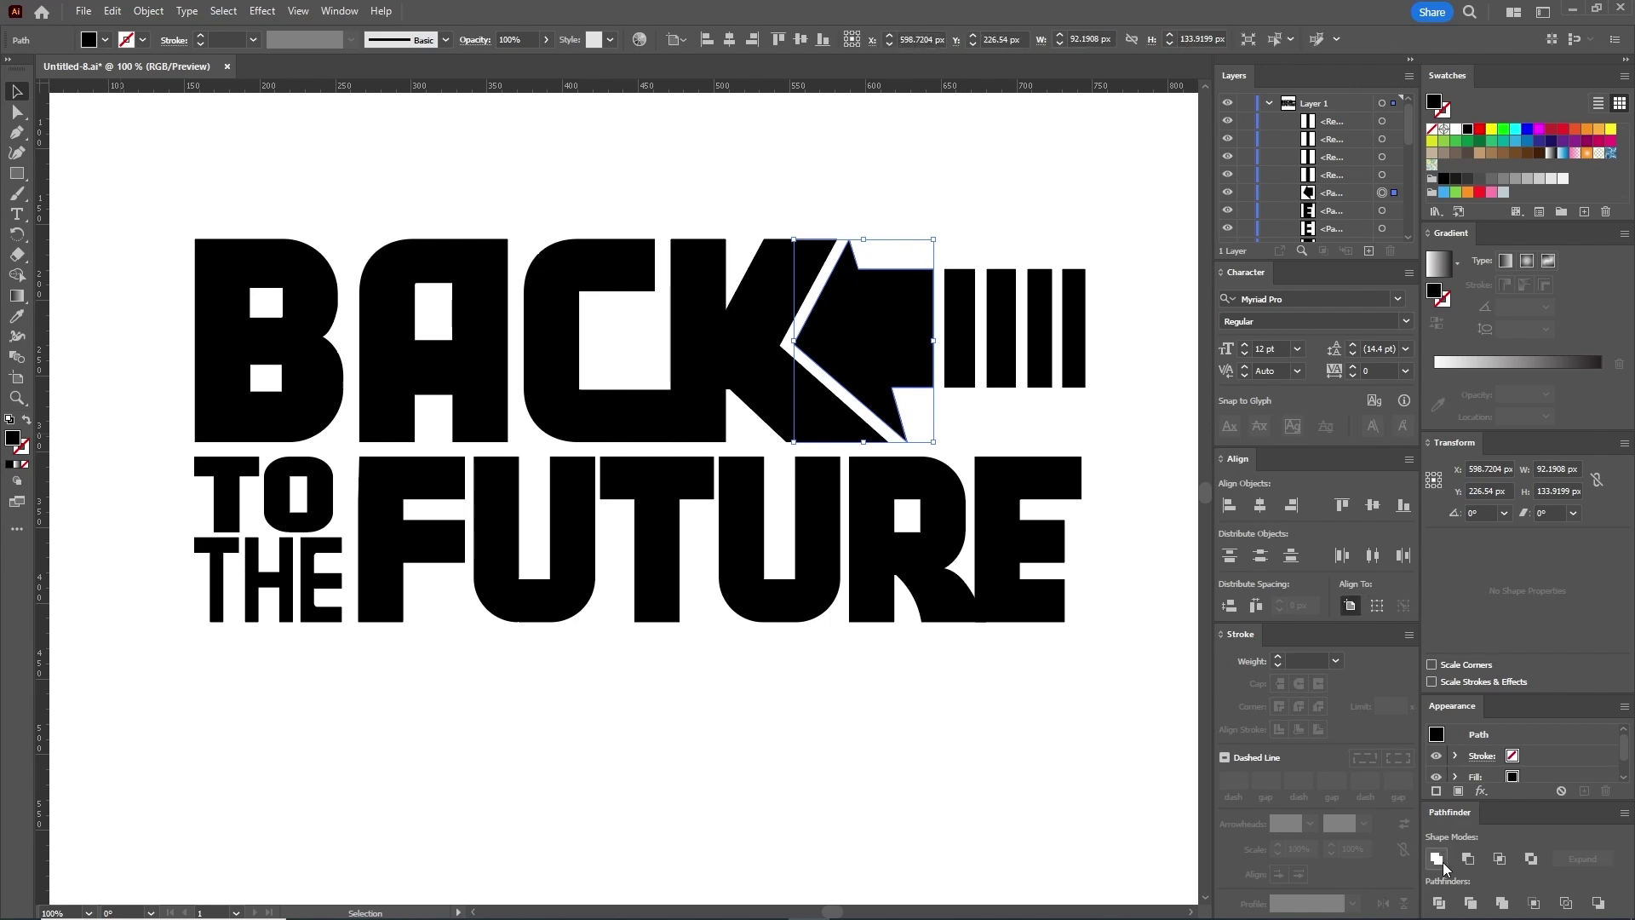
left_click(808, 713)
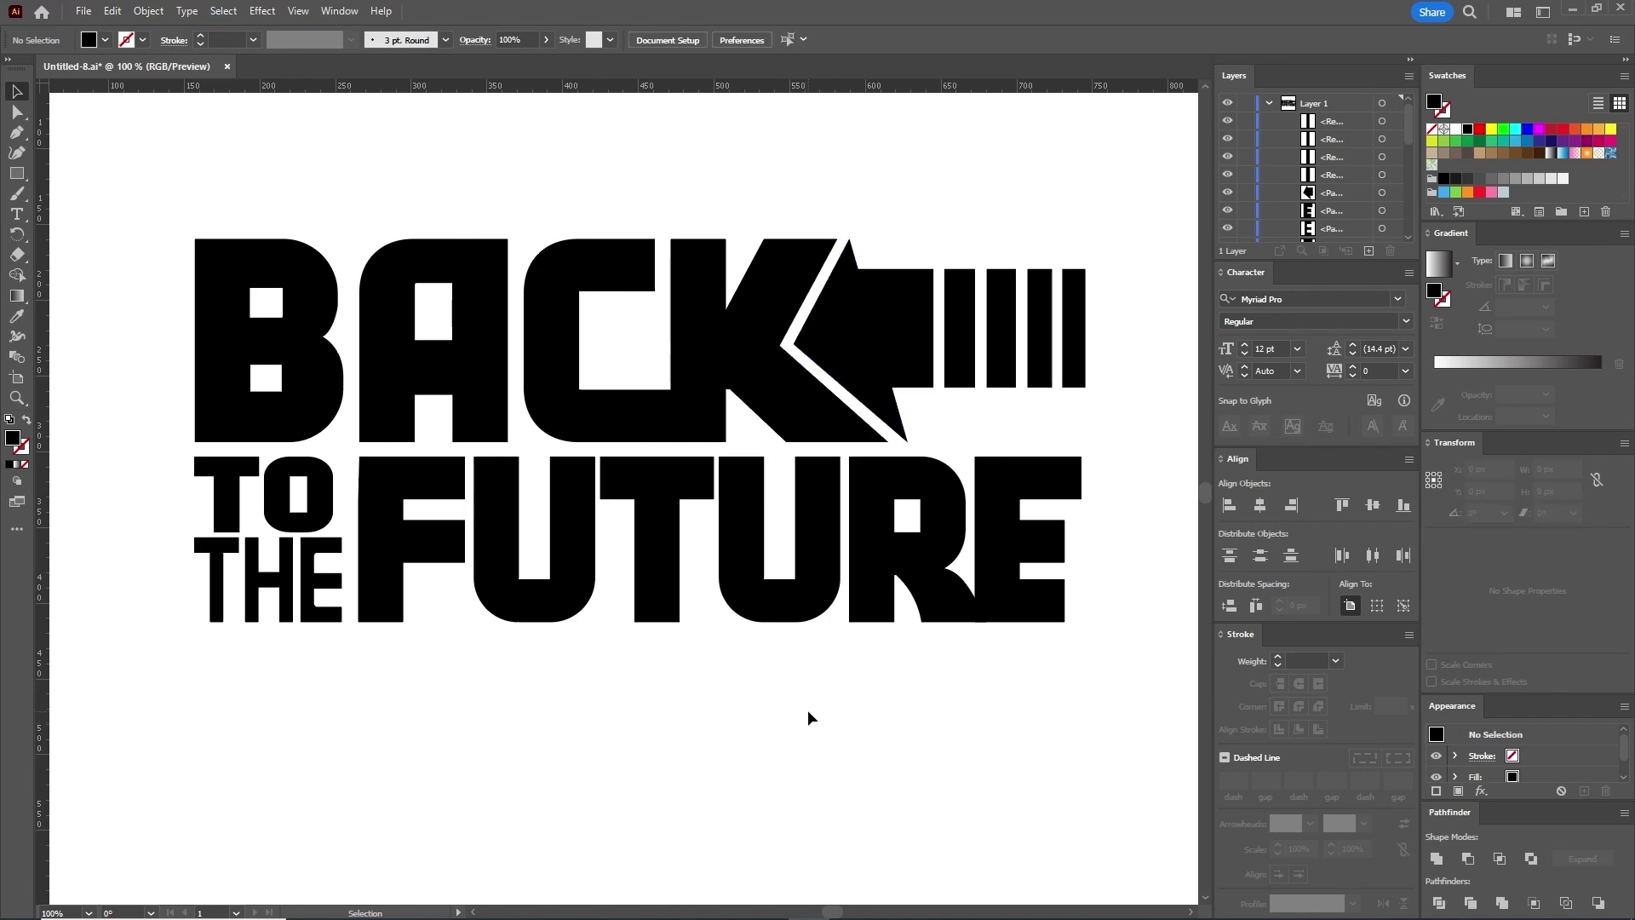
Step: Slant the arrow's shaft end and bars by moving their upper anchor points about 10 px to the left with Direct Selection
left_click(16, 112)
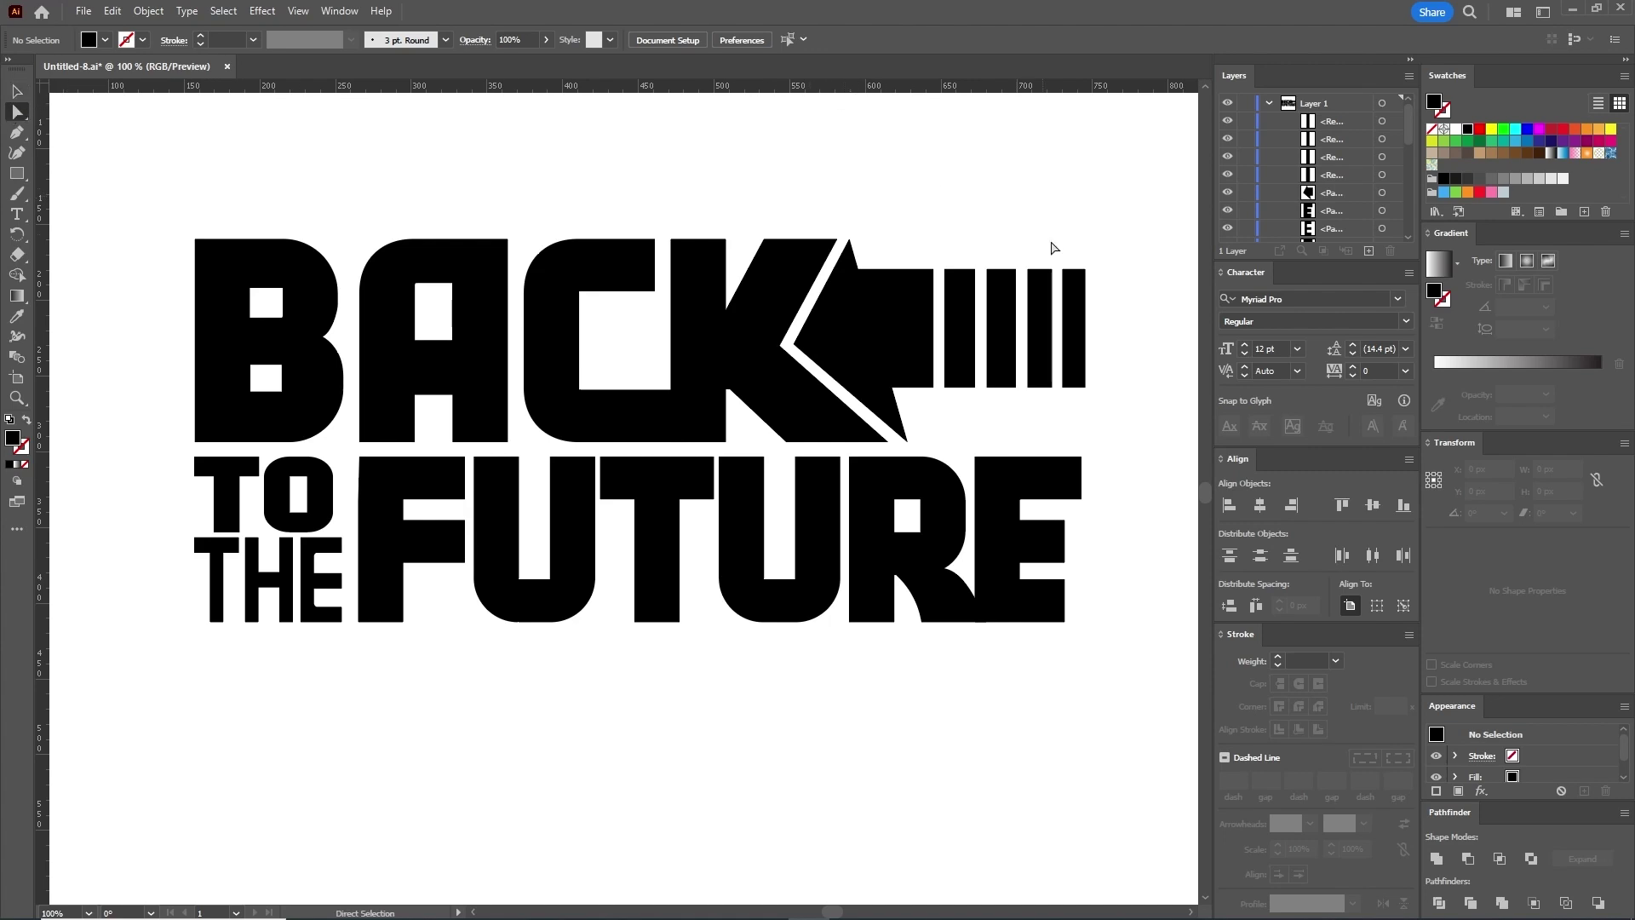
left_click_drag(1109, 285, 901, 253)
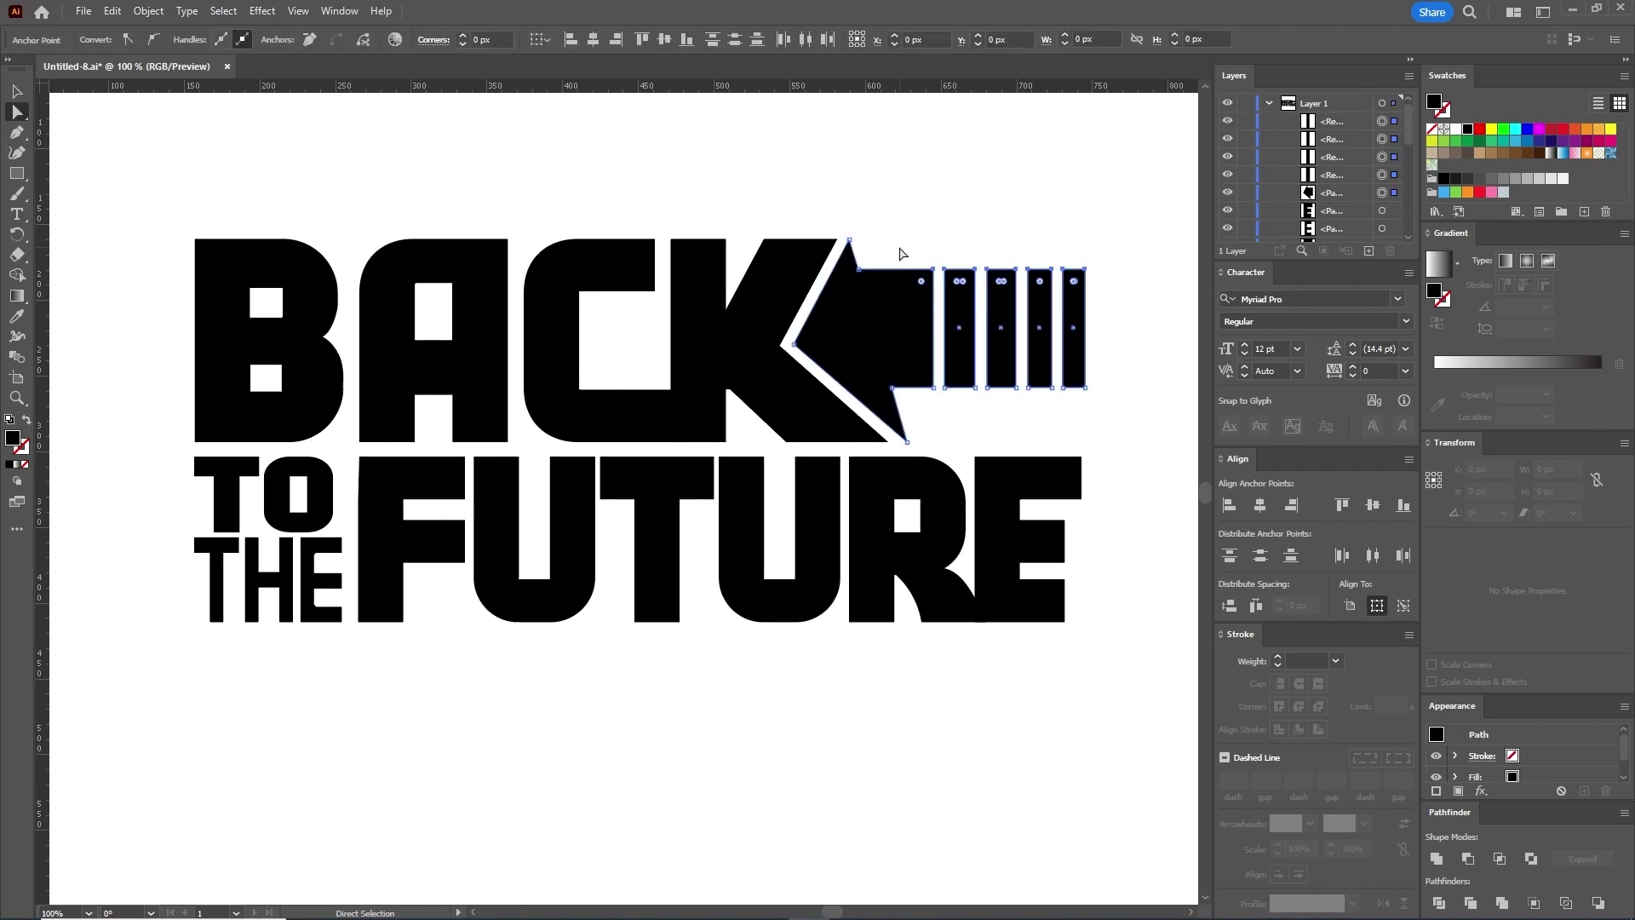
left_click(1085, 271)
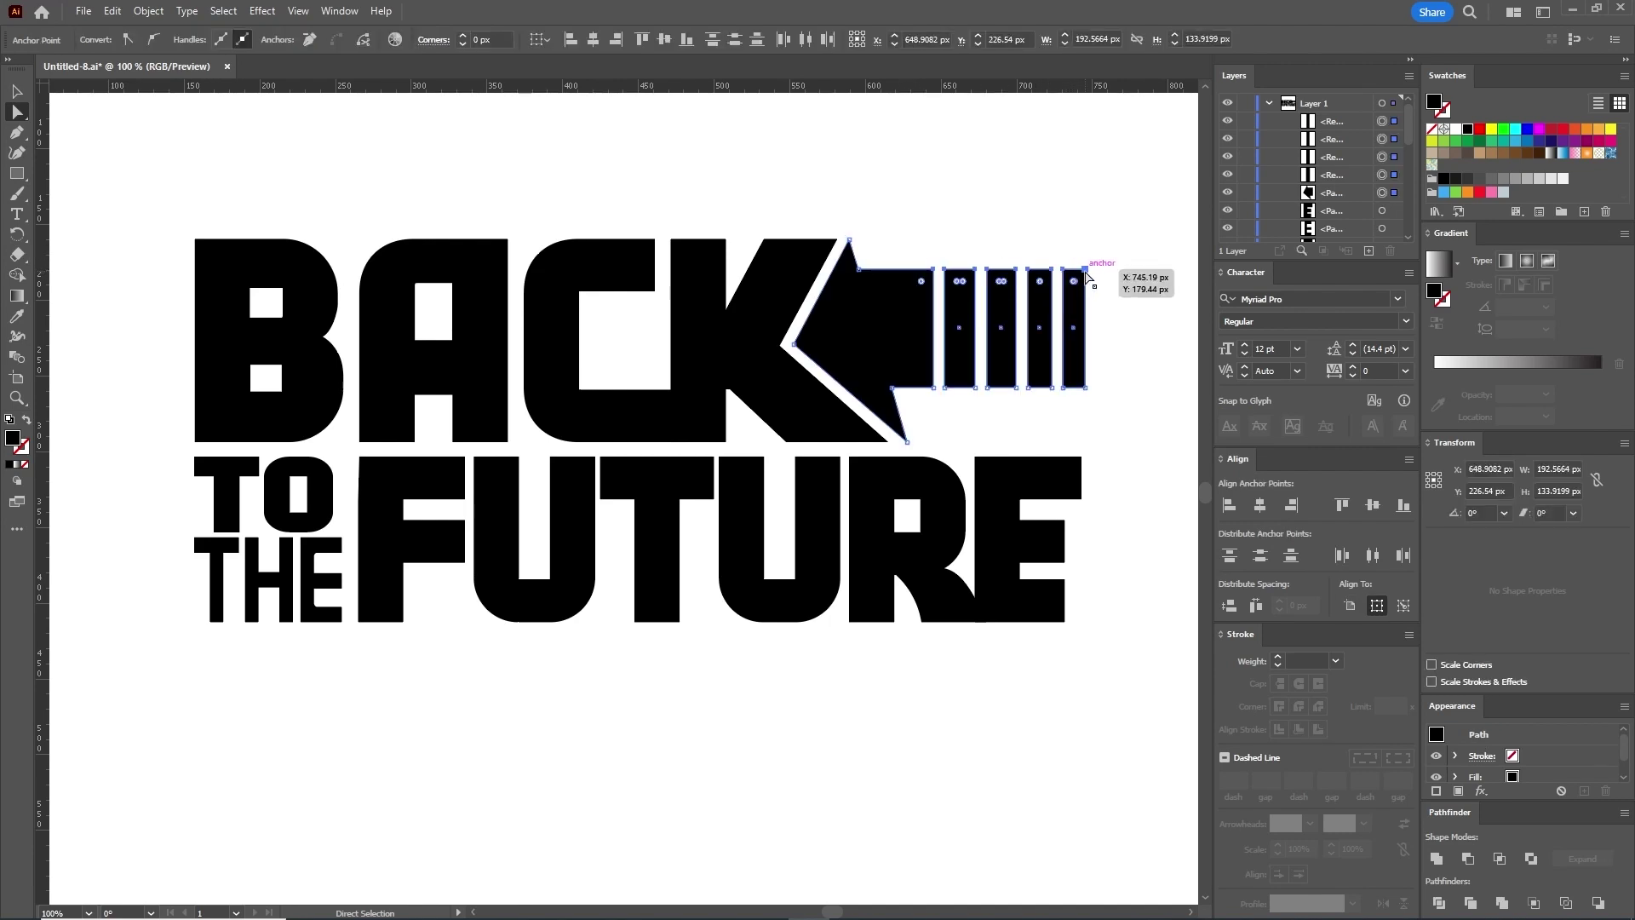
left_click_drag(1084, 271, 1070, 275)
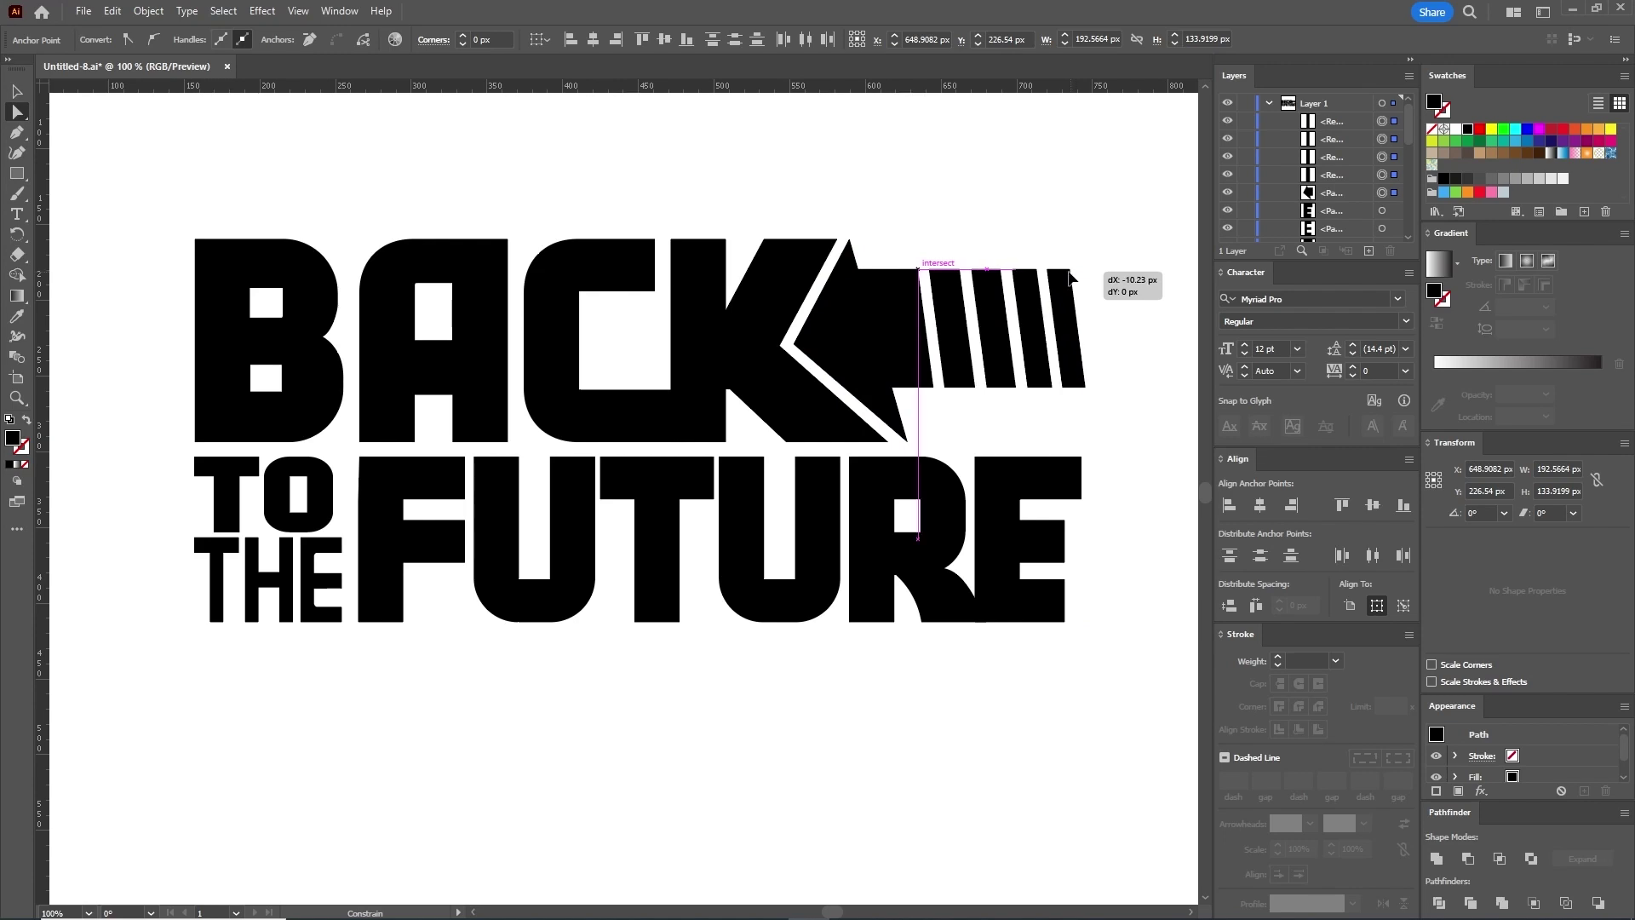
left_click_drag(1070, 275, 1070, 275)
left_click(1098, 424)
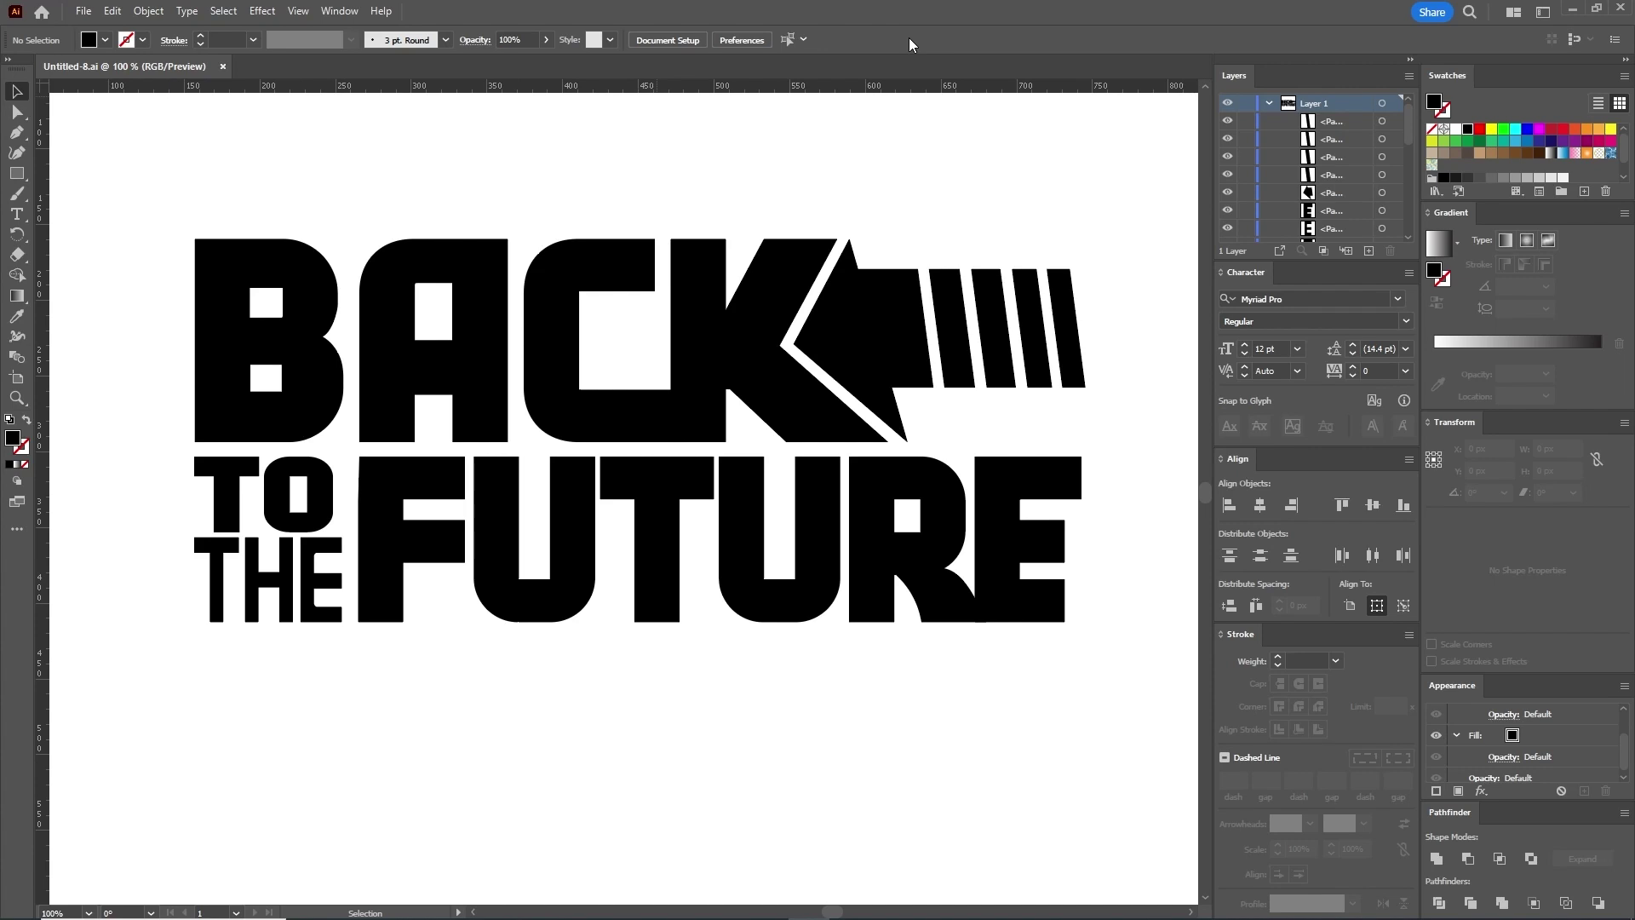
Step: Unite the letters of BACK and make them a compound path
left_click_drag(158, 184, 693, 313)
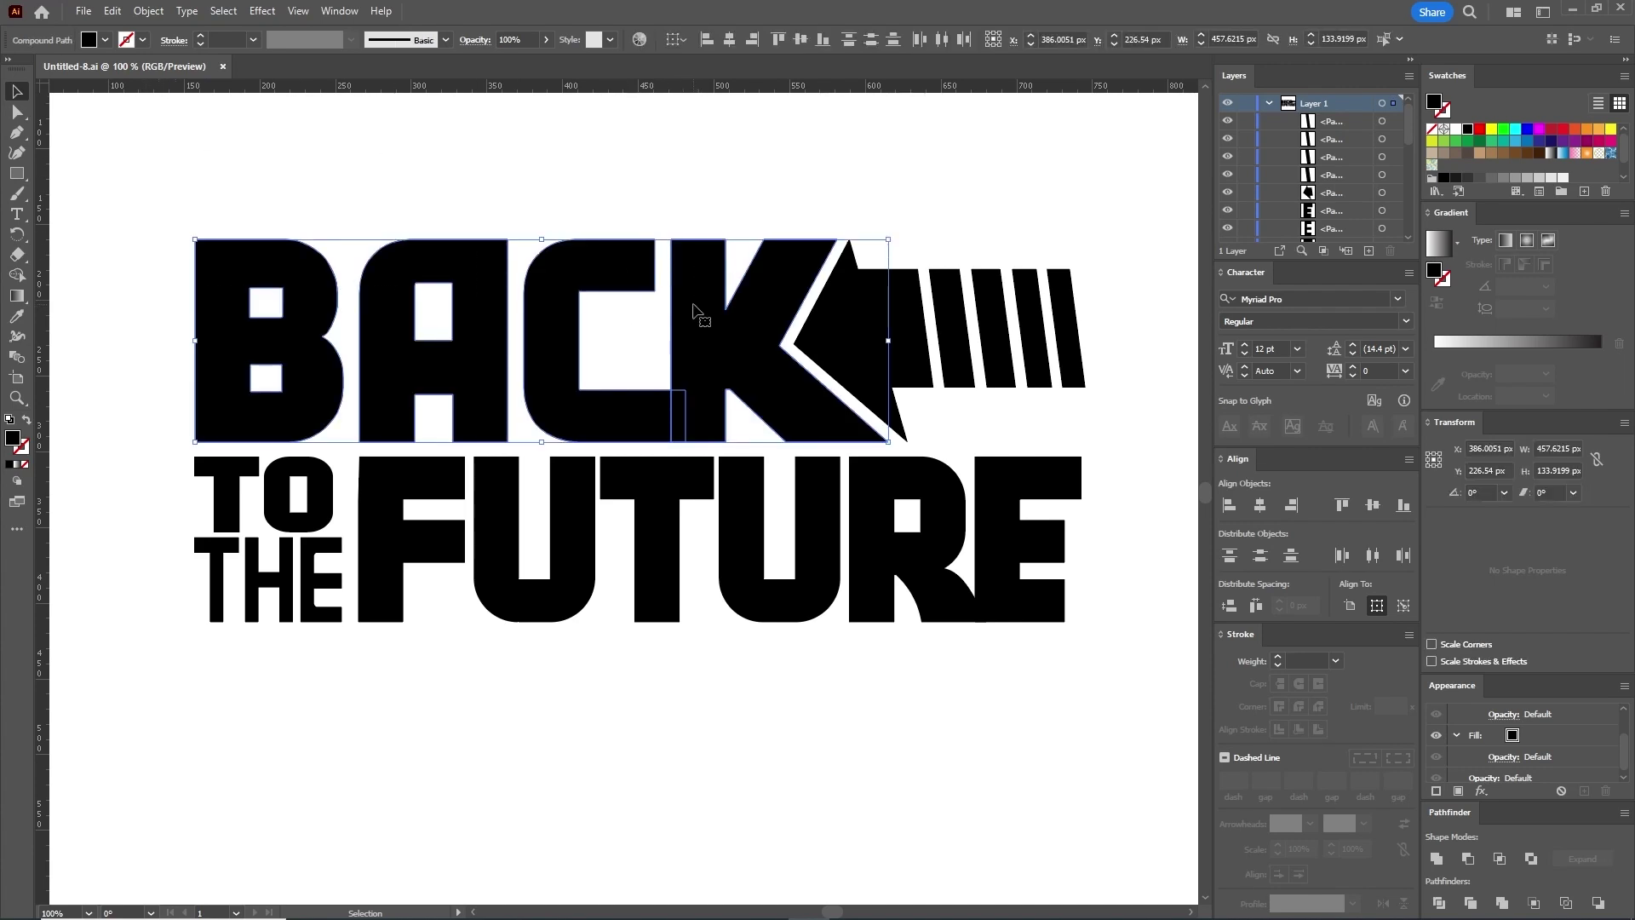
left_click(1438, 858)
left_click(148, 11)
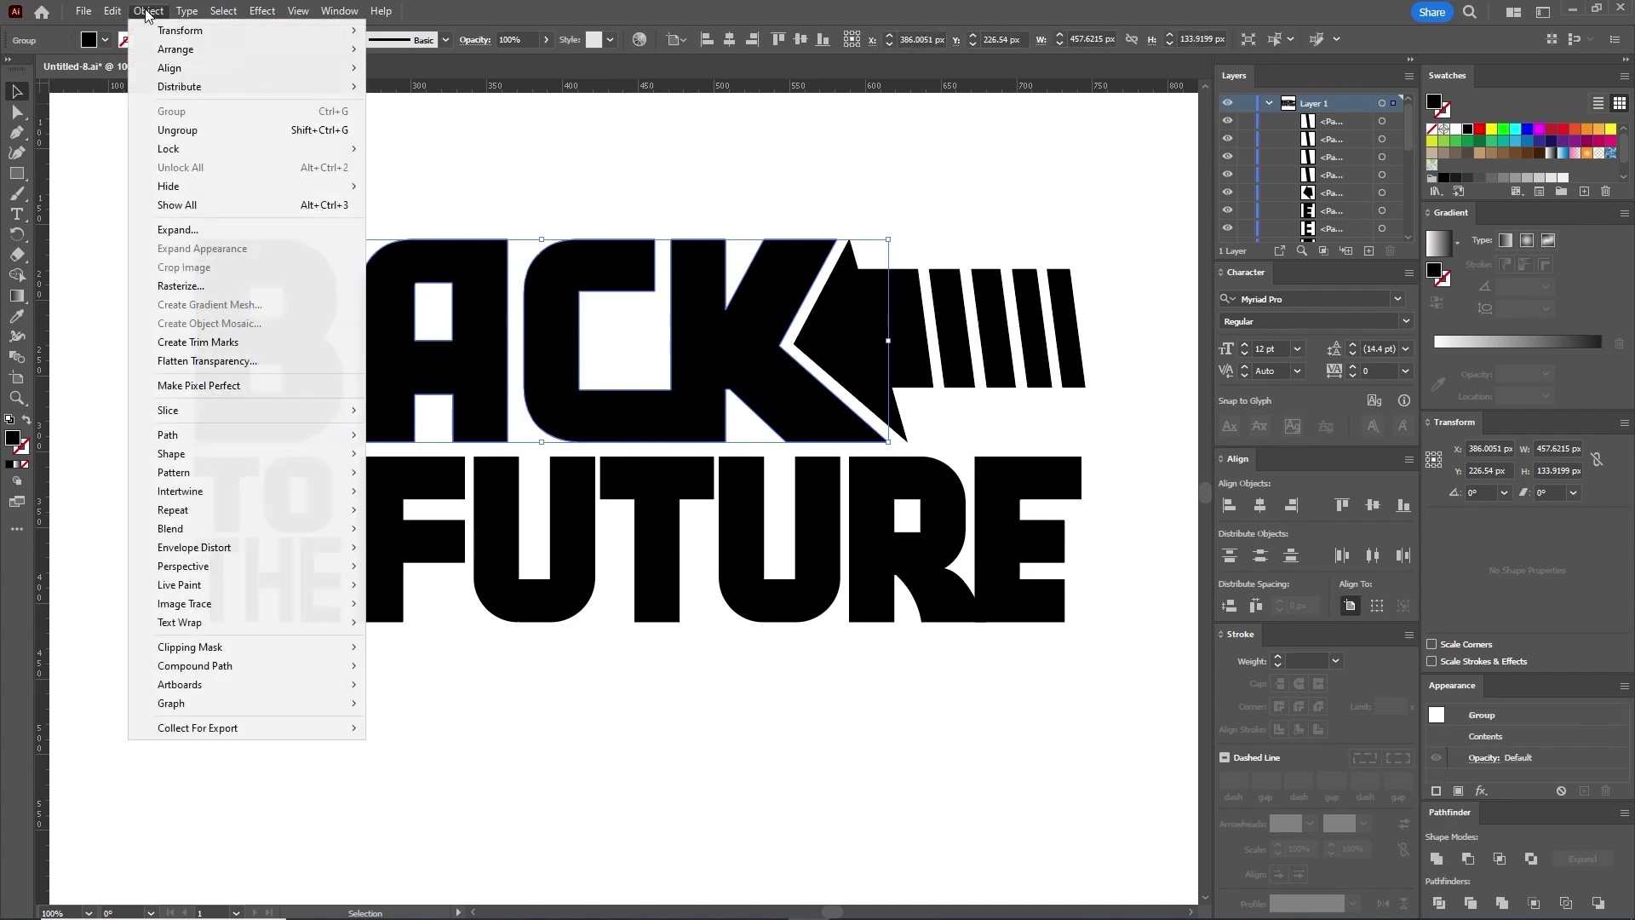
mouse_move(315, 668)
left_click(409, 669)
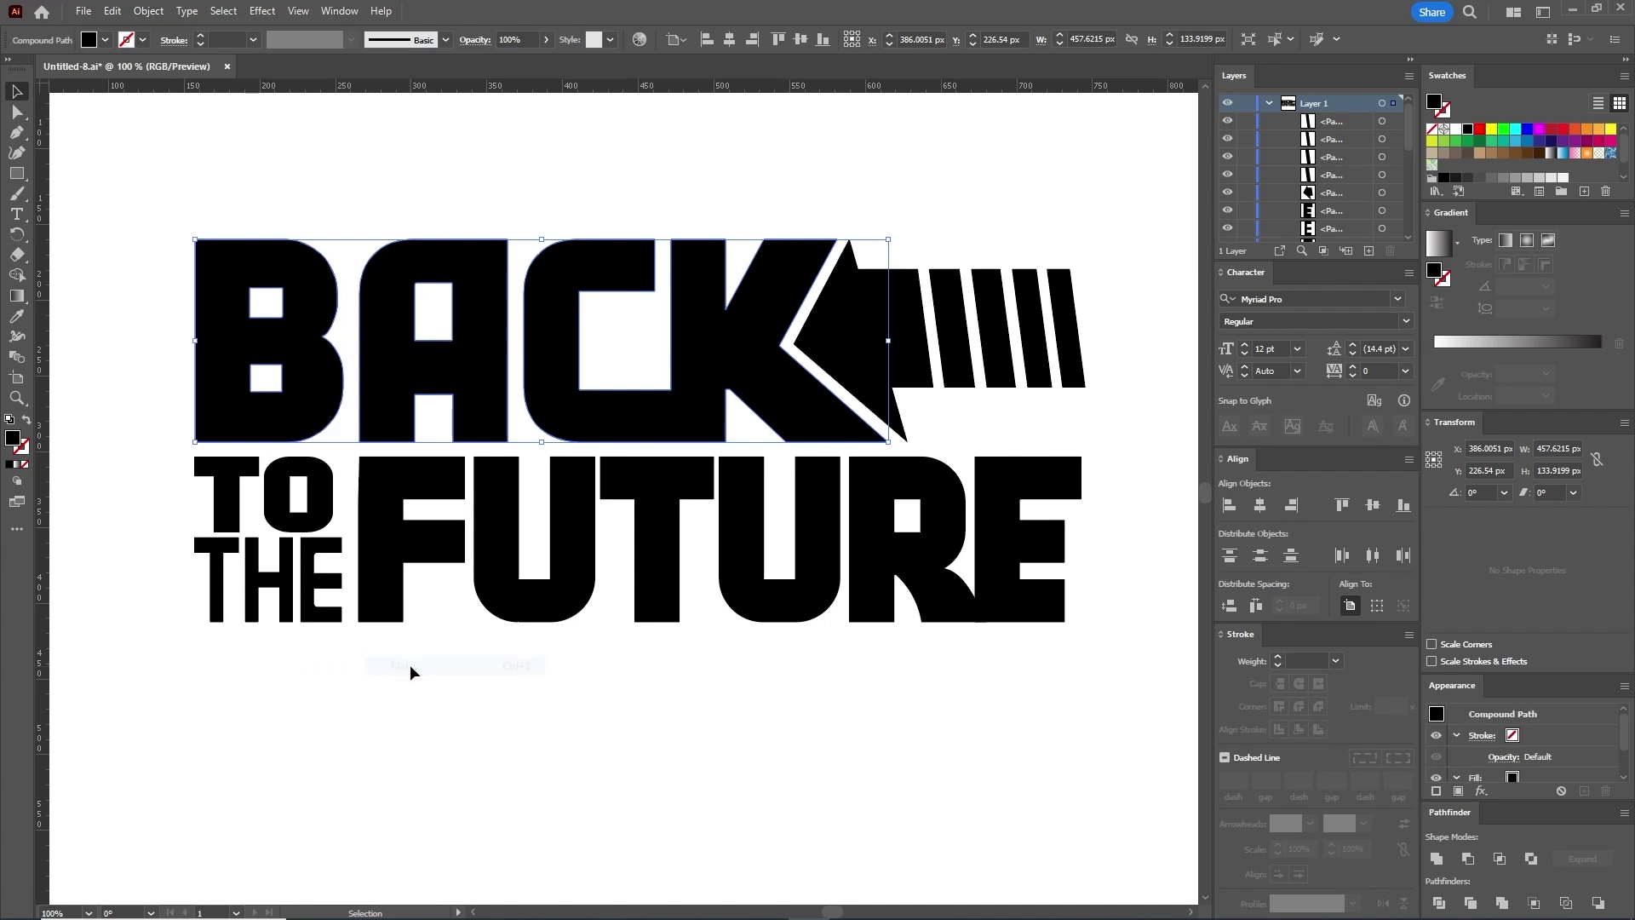
Step: Unite the letters of FUTURE and make them a compound path
left_click_drag(1089, 675, 424, 526)
left_click(1437, 857)
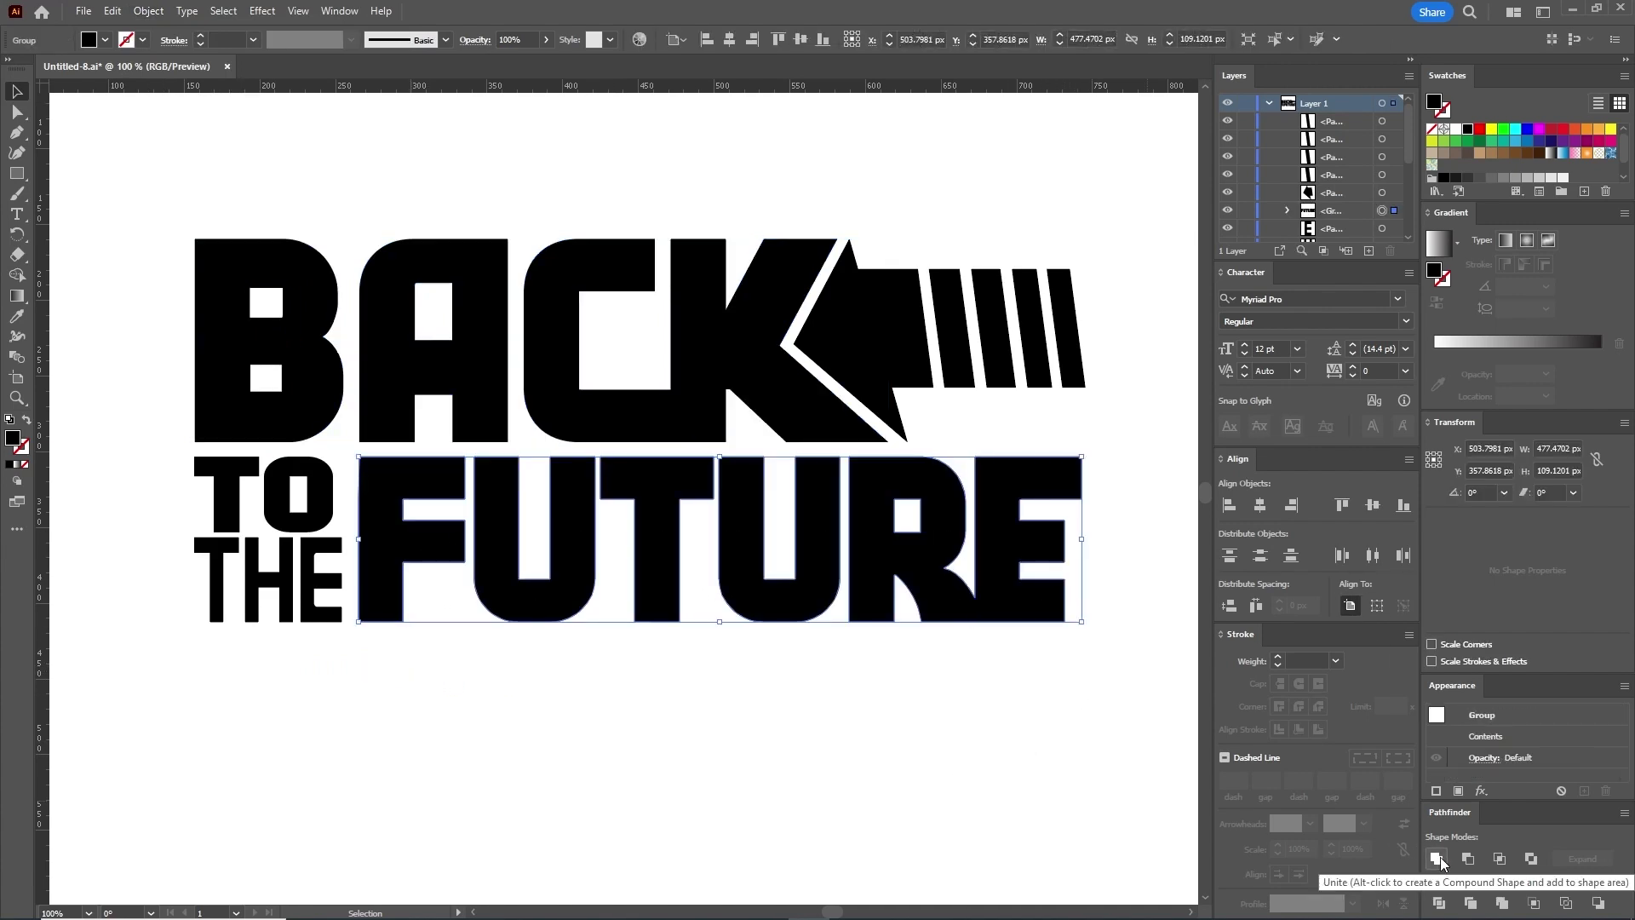
left_click(142, 17)
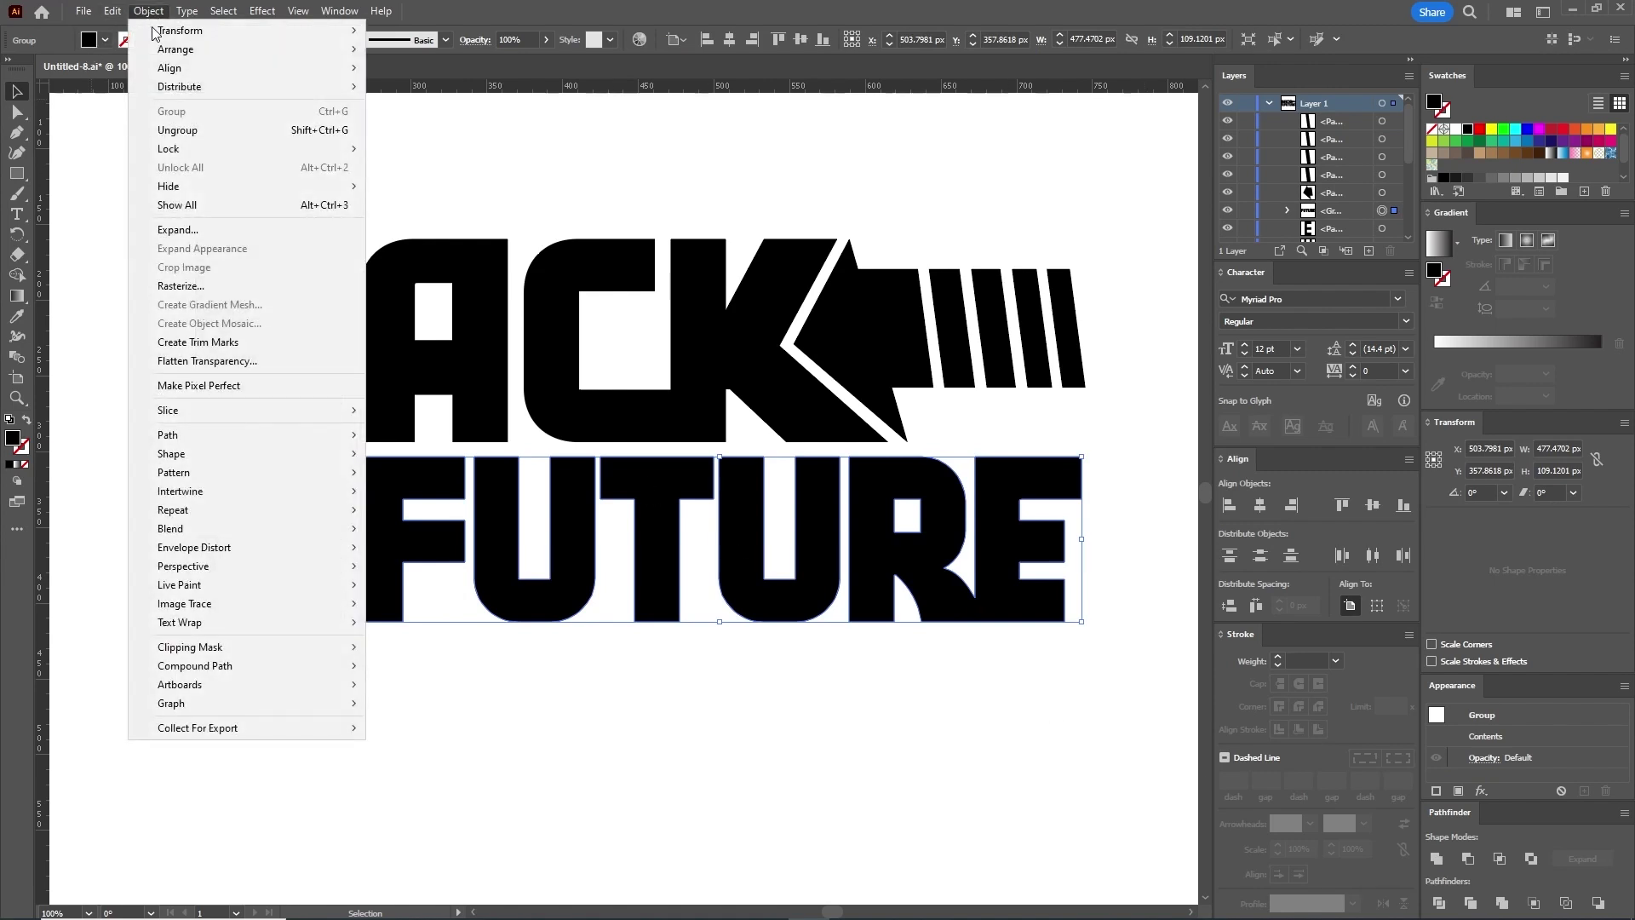
mouse_move(308, 666)
left_click(411, 673)
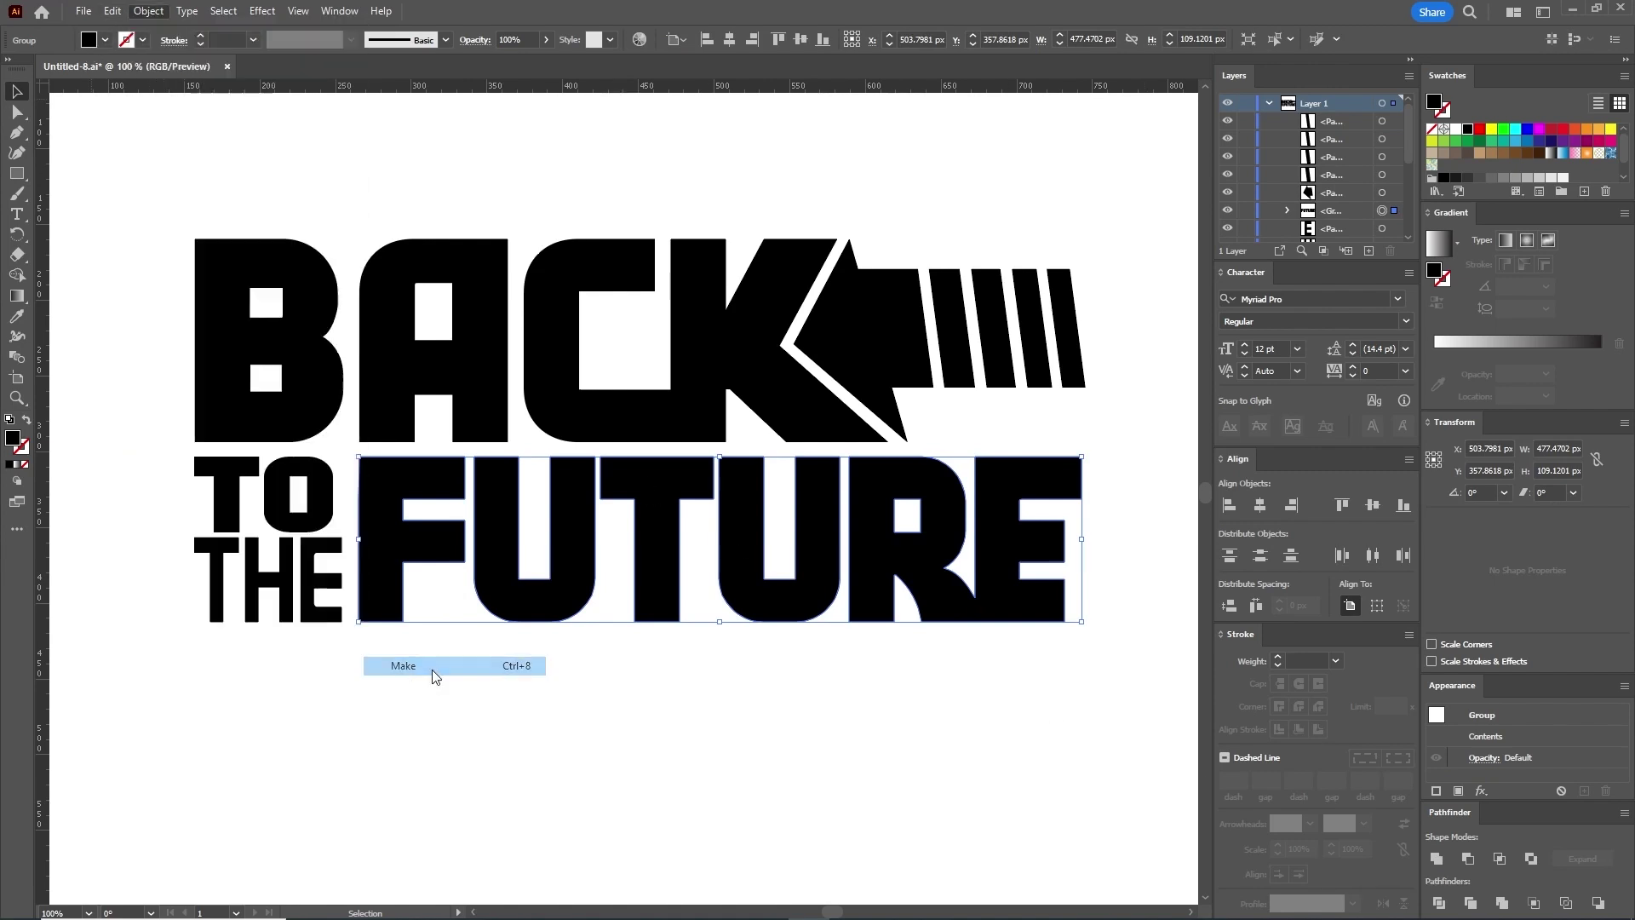
Step: Apply an envelope warp to the whole lettering and arrow with the vertical Arch style and a bend of -40%
key("ctrl+0")
left_click_drag(1103, 726, 196, 231)
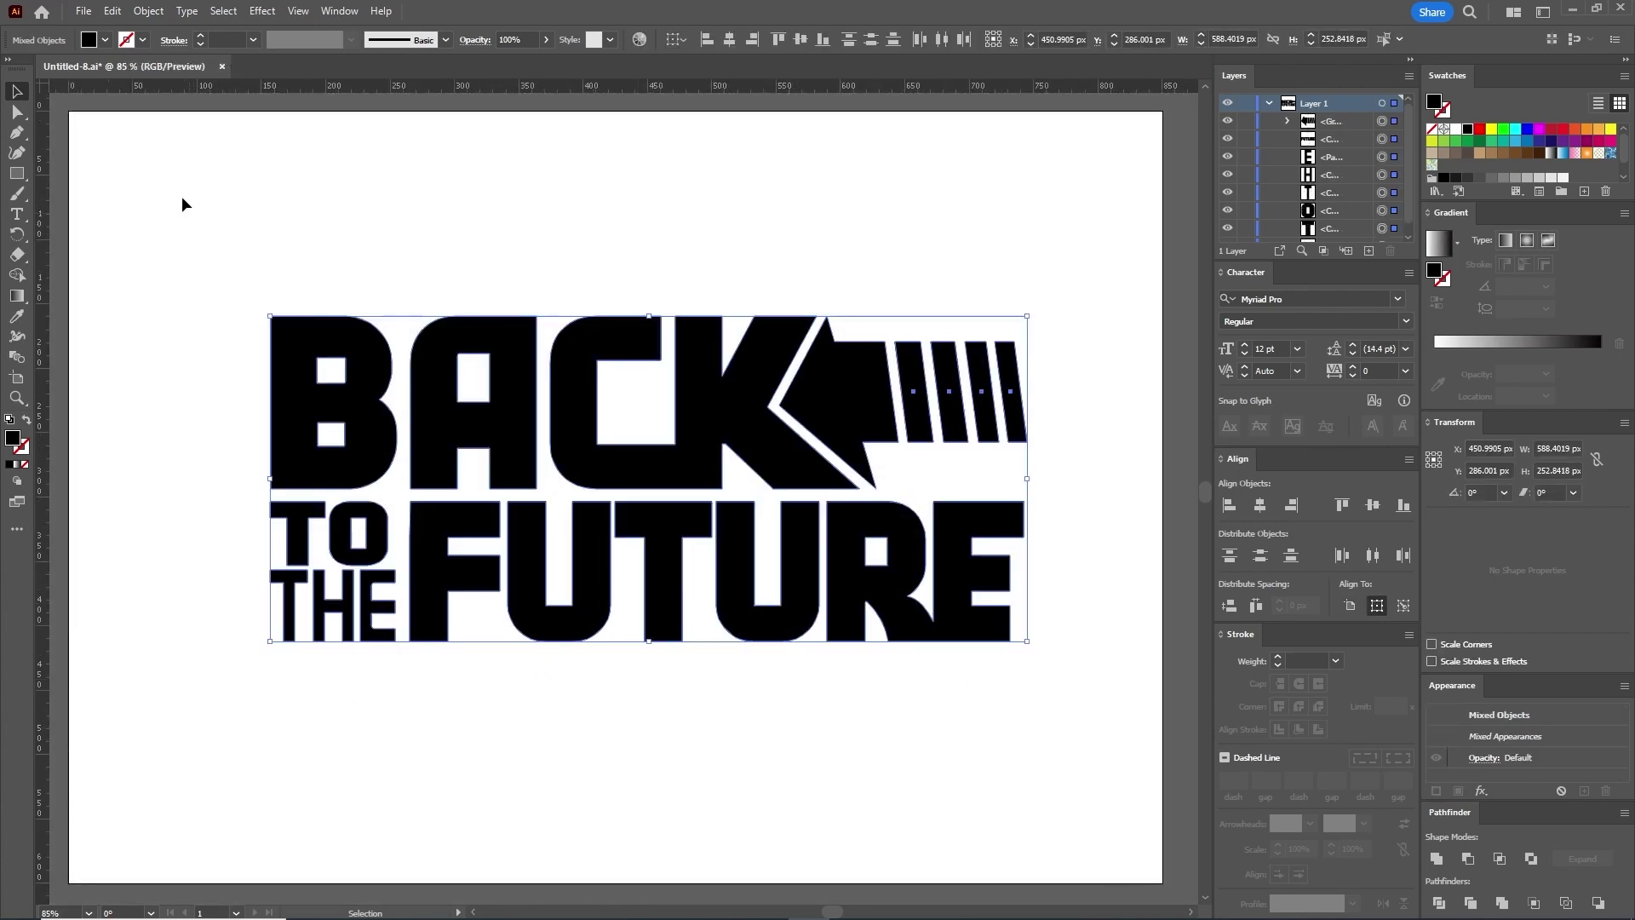
left_click(155, 17)
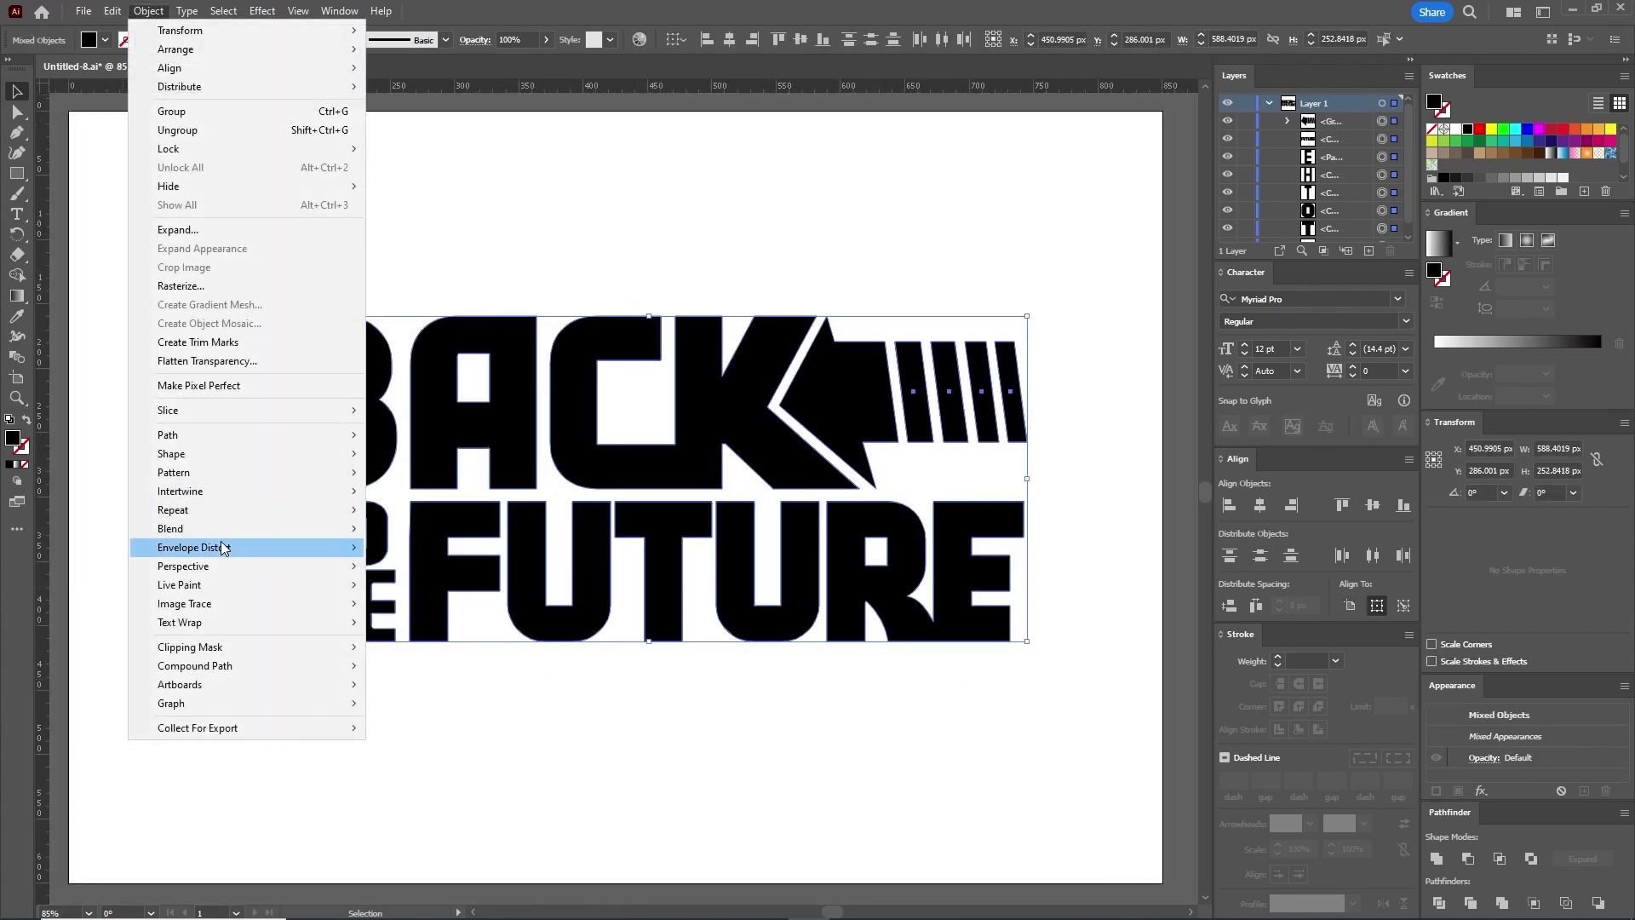
mouse_move(226, 547)
left_click(438, 549)
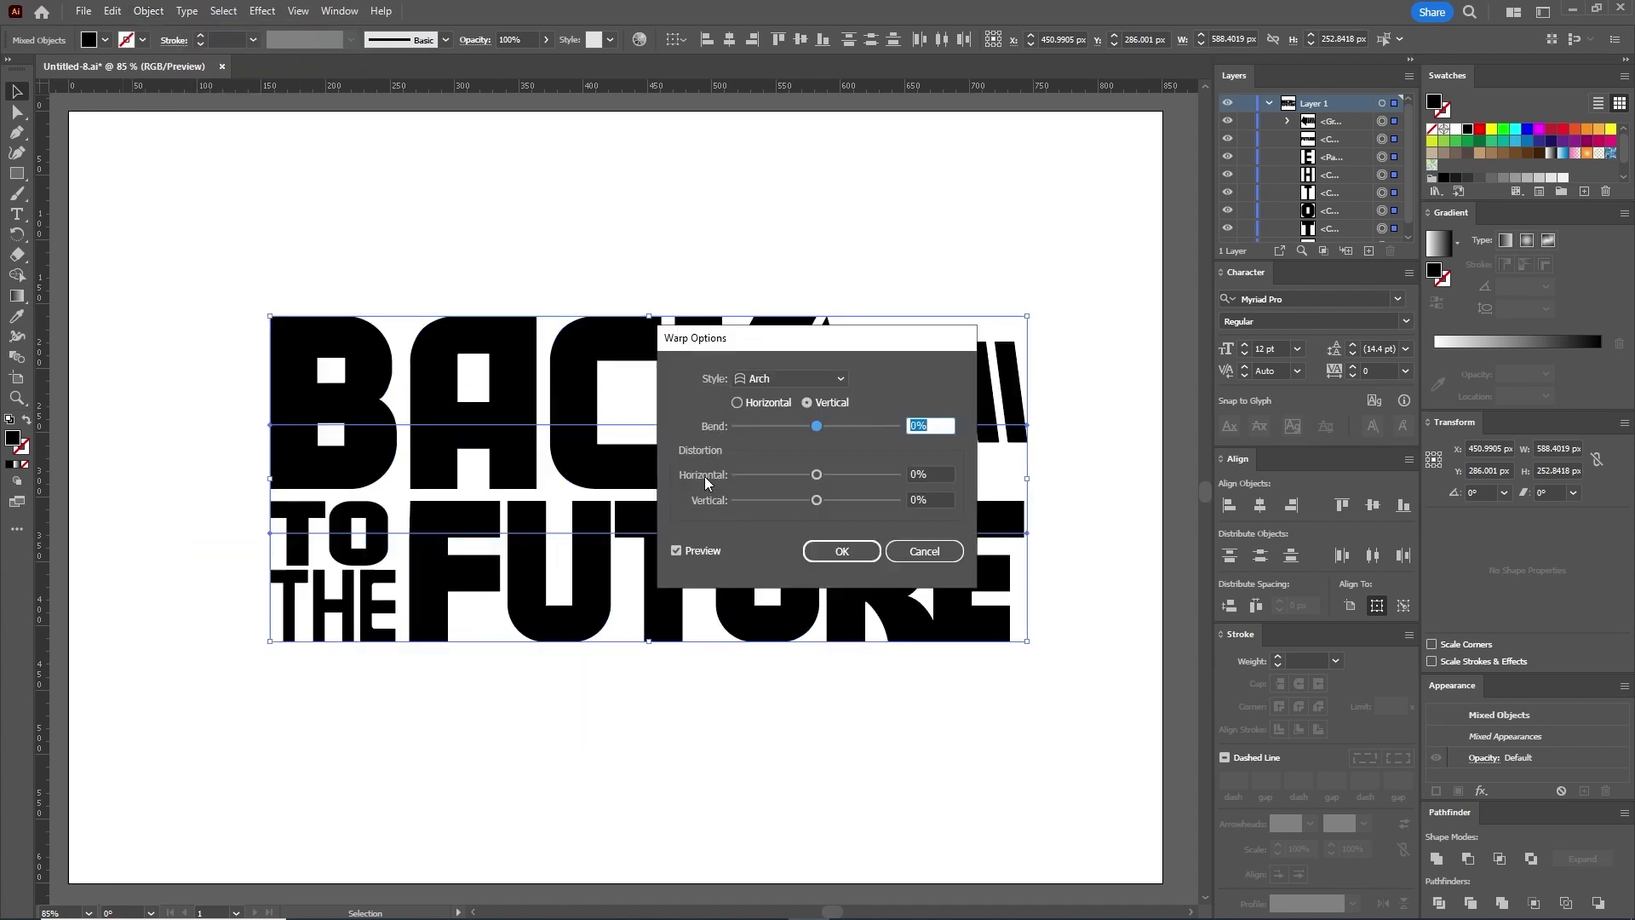
left_click(818, 376)
left_click(789, 457)
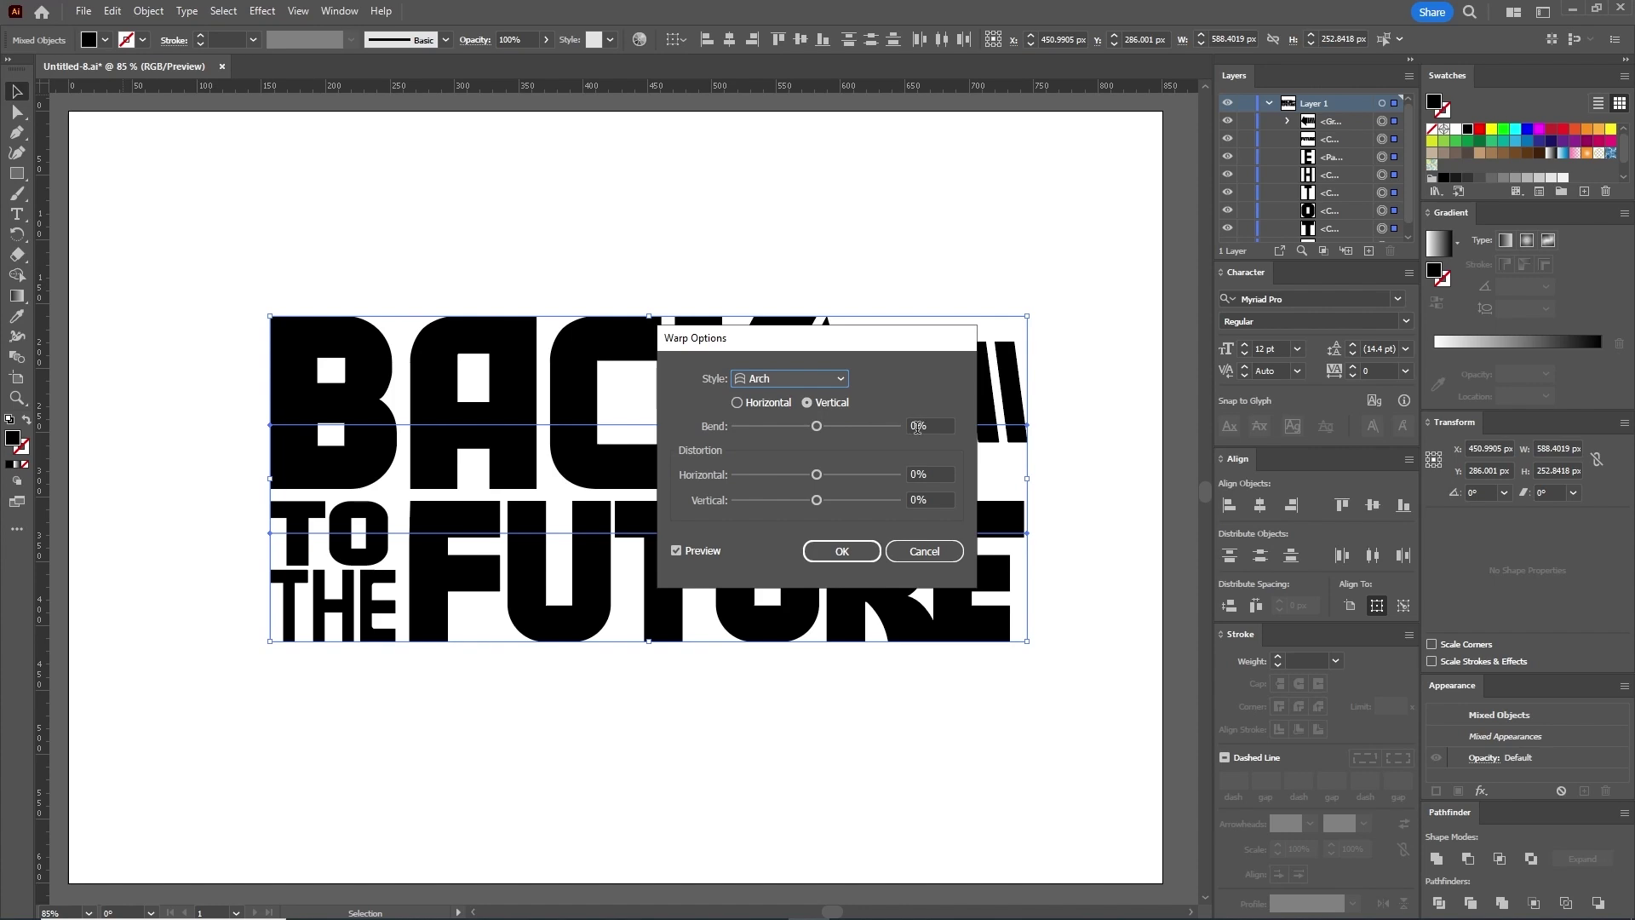
key("Tab")
type("-40")
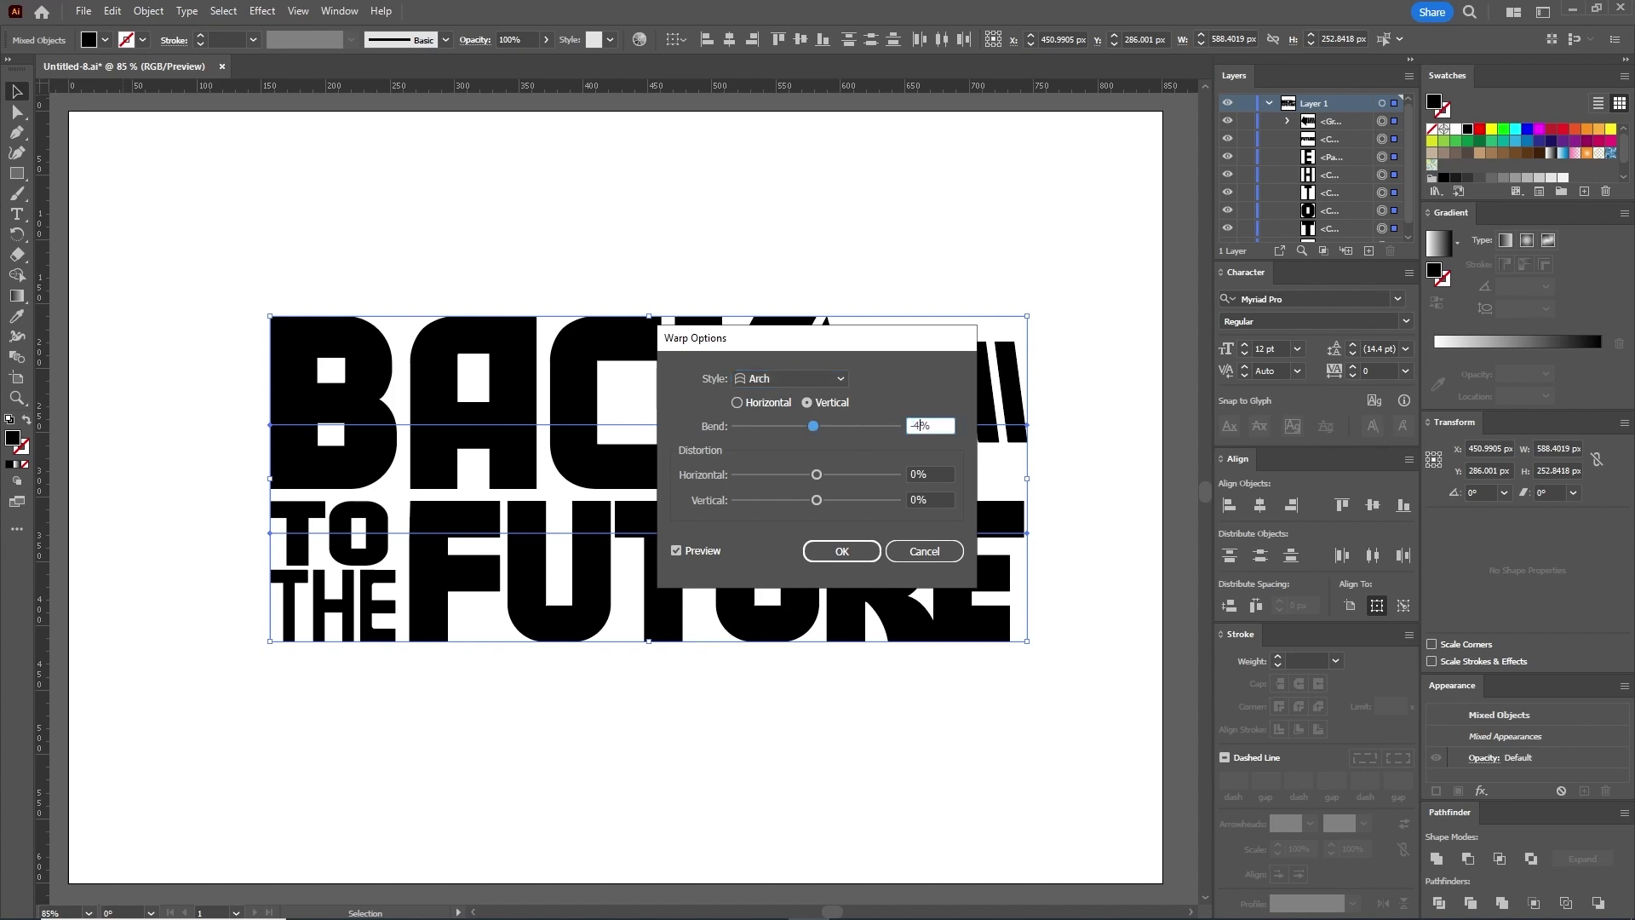
left_click(860, 554)
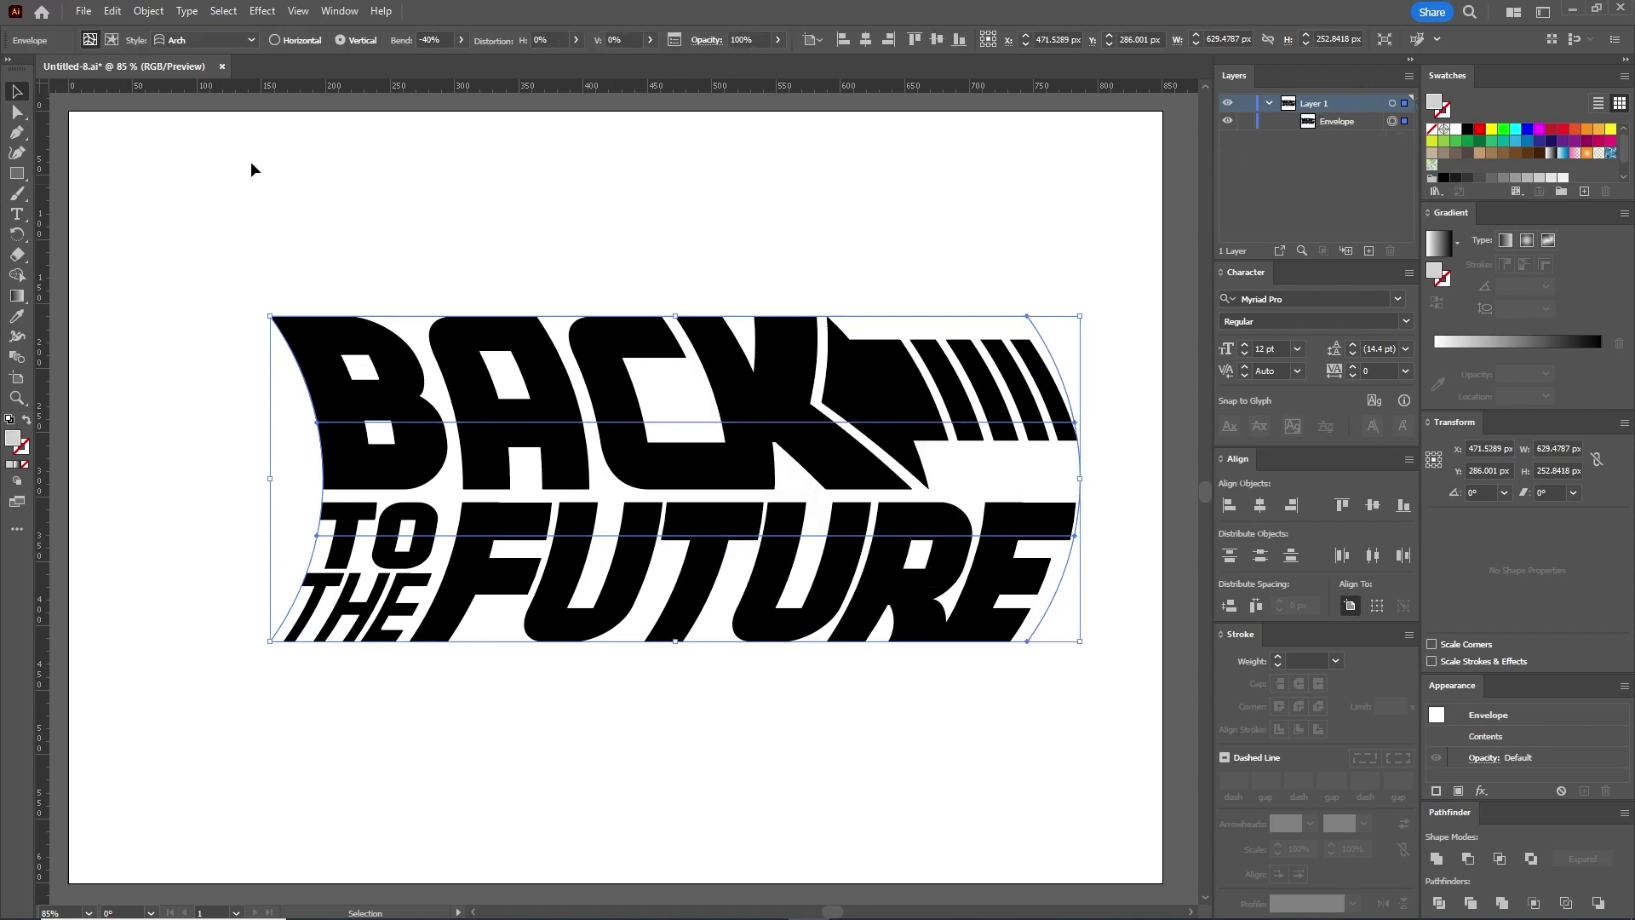
Step: Expand the warped envelope into editable shapes with Object and Fill enabled
left_click(158, 12)
left_click(201, 234)
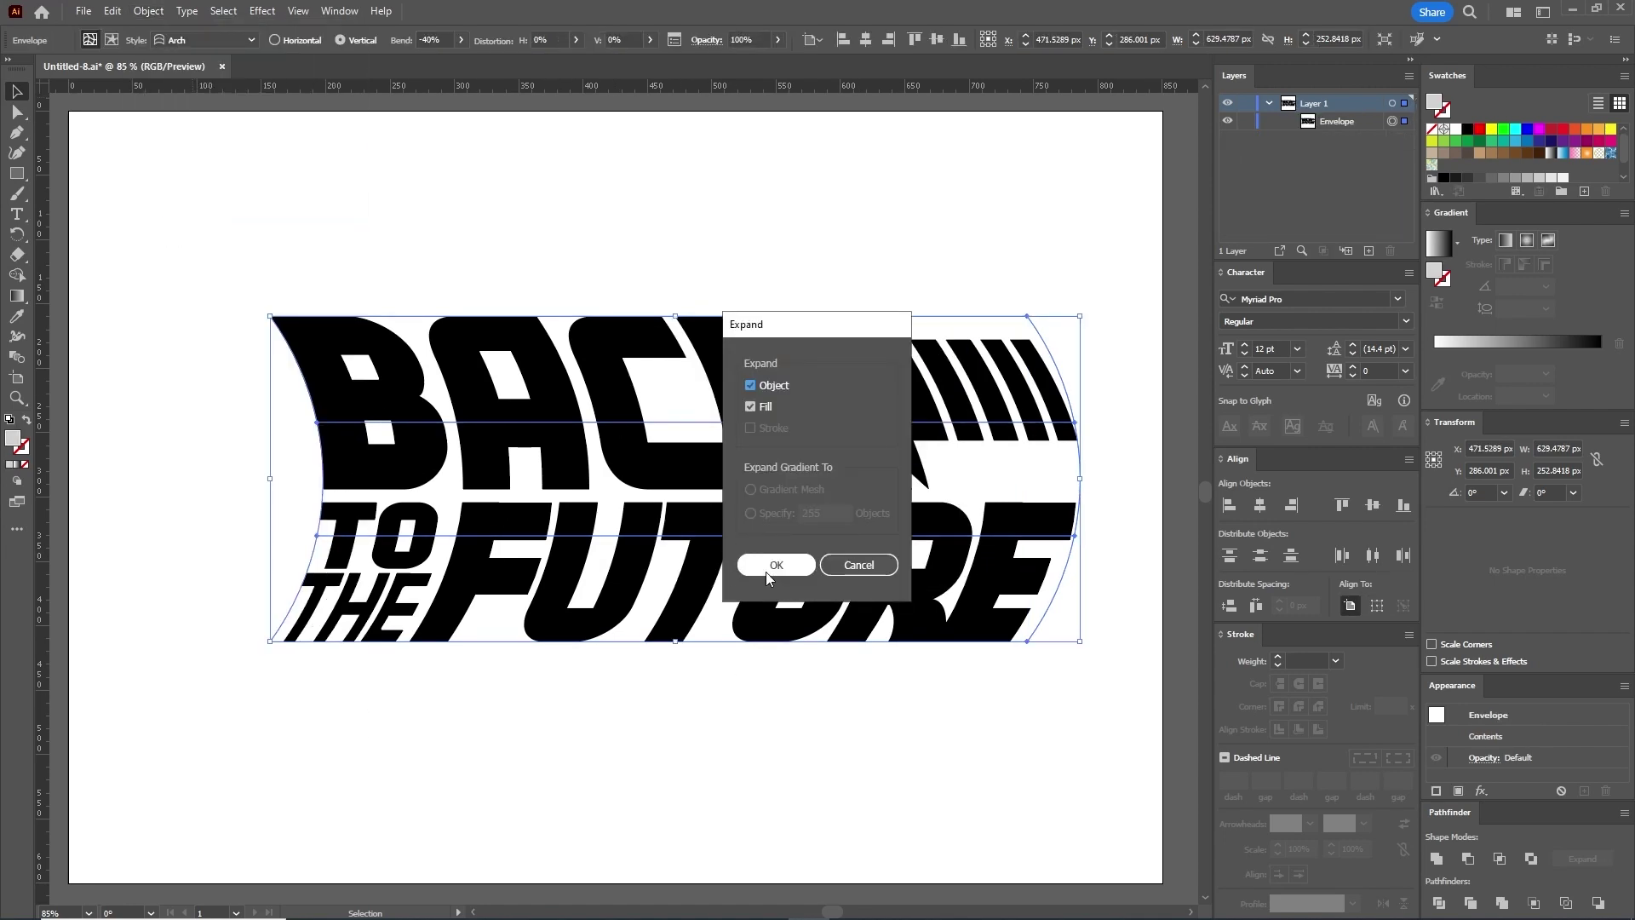
left_click(776, 566)
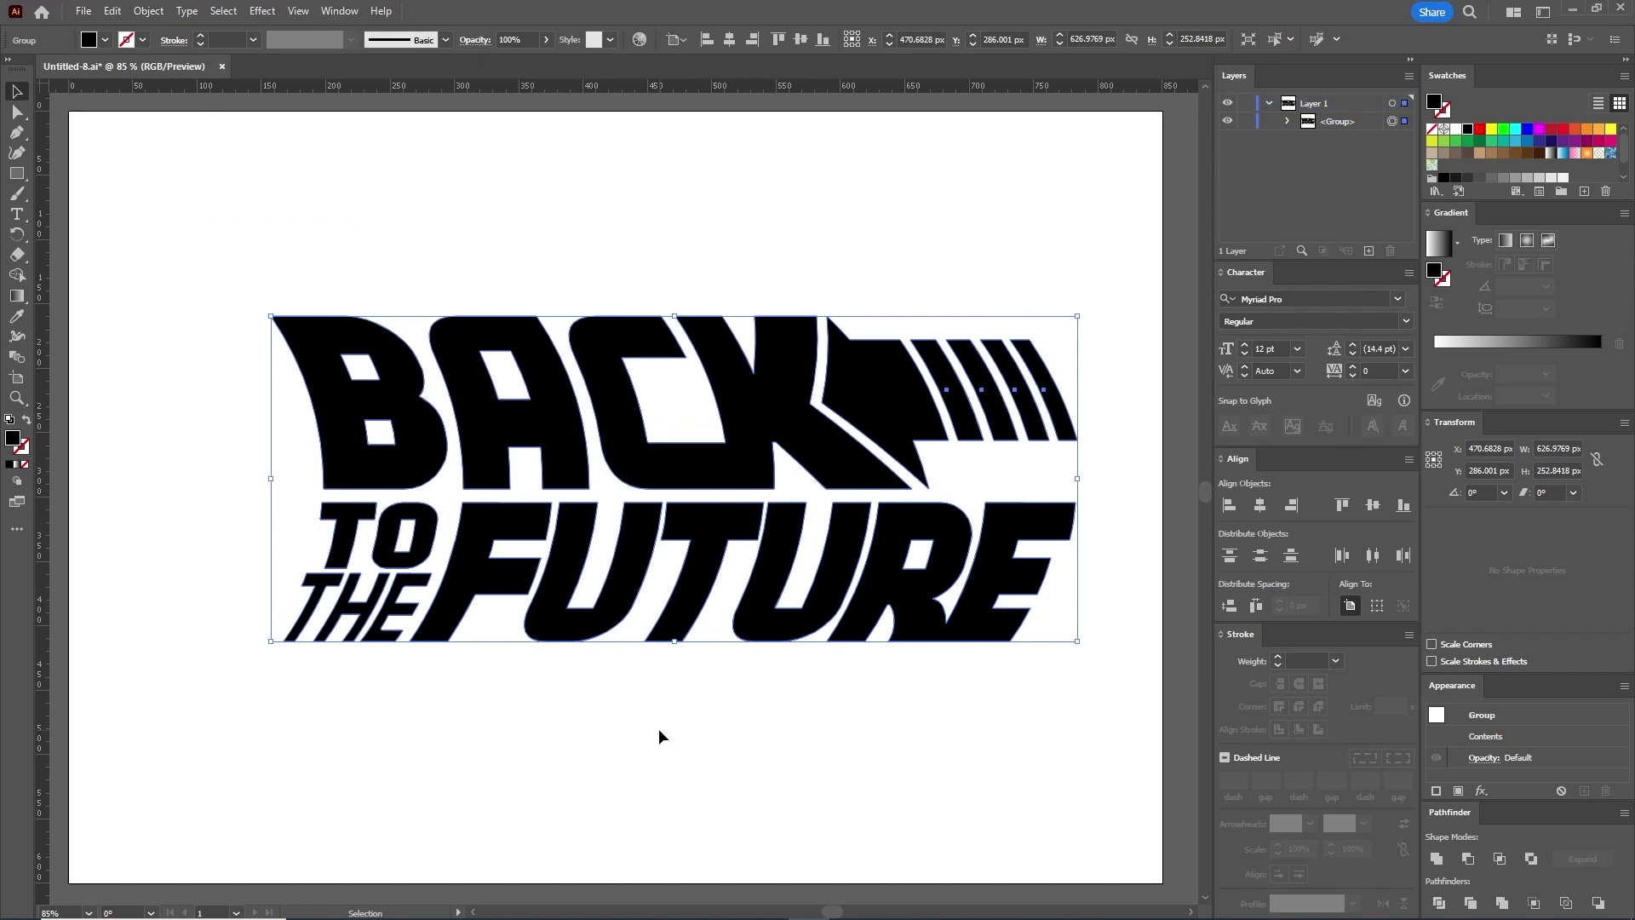
Step: Apply a second vertical Arch envelope warp to the design with 0% bend and -40% horizontal distortion
left_click(149, 12)
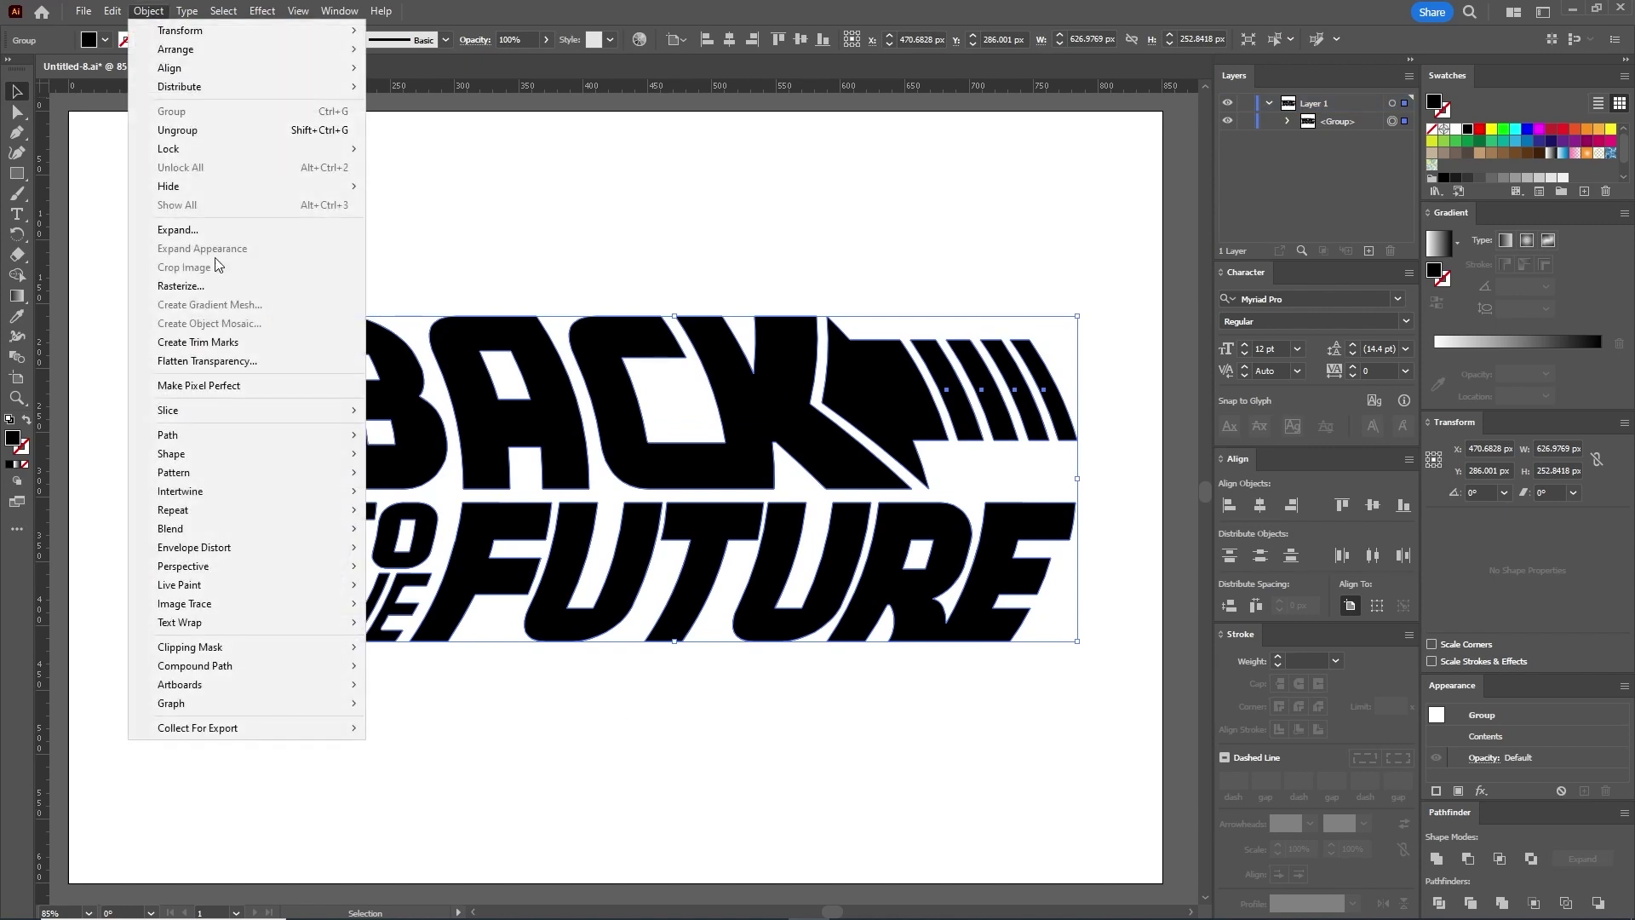
mouse_move(243, 547)
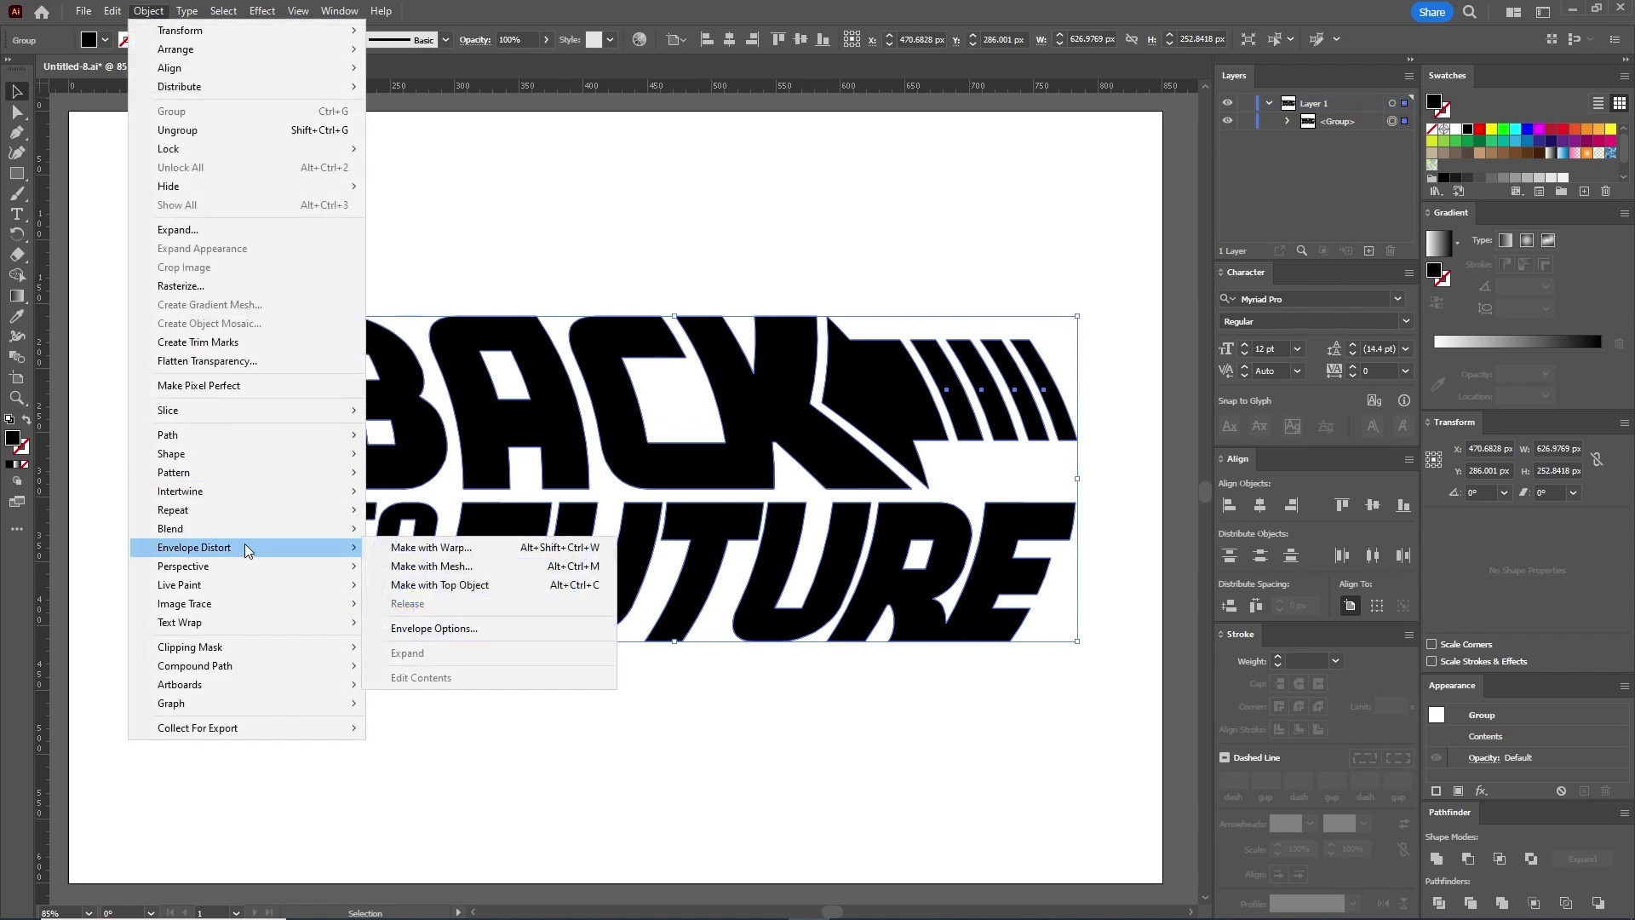
left_click(456, 549)
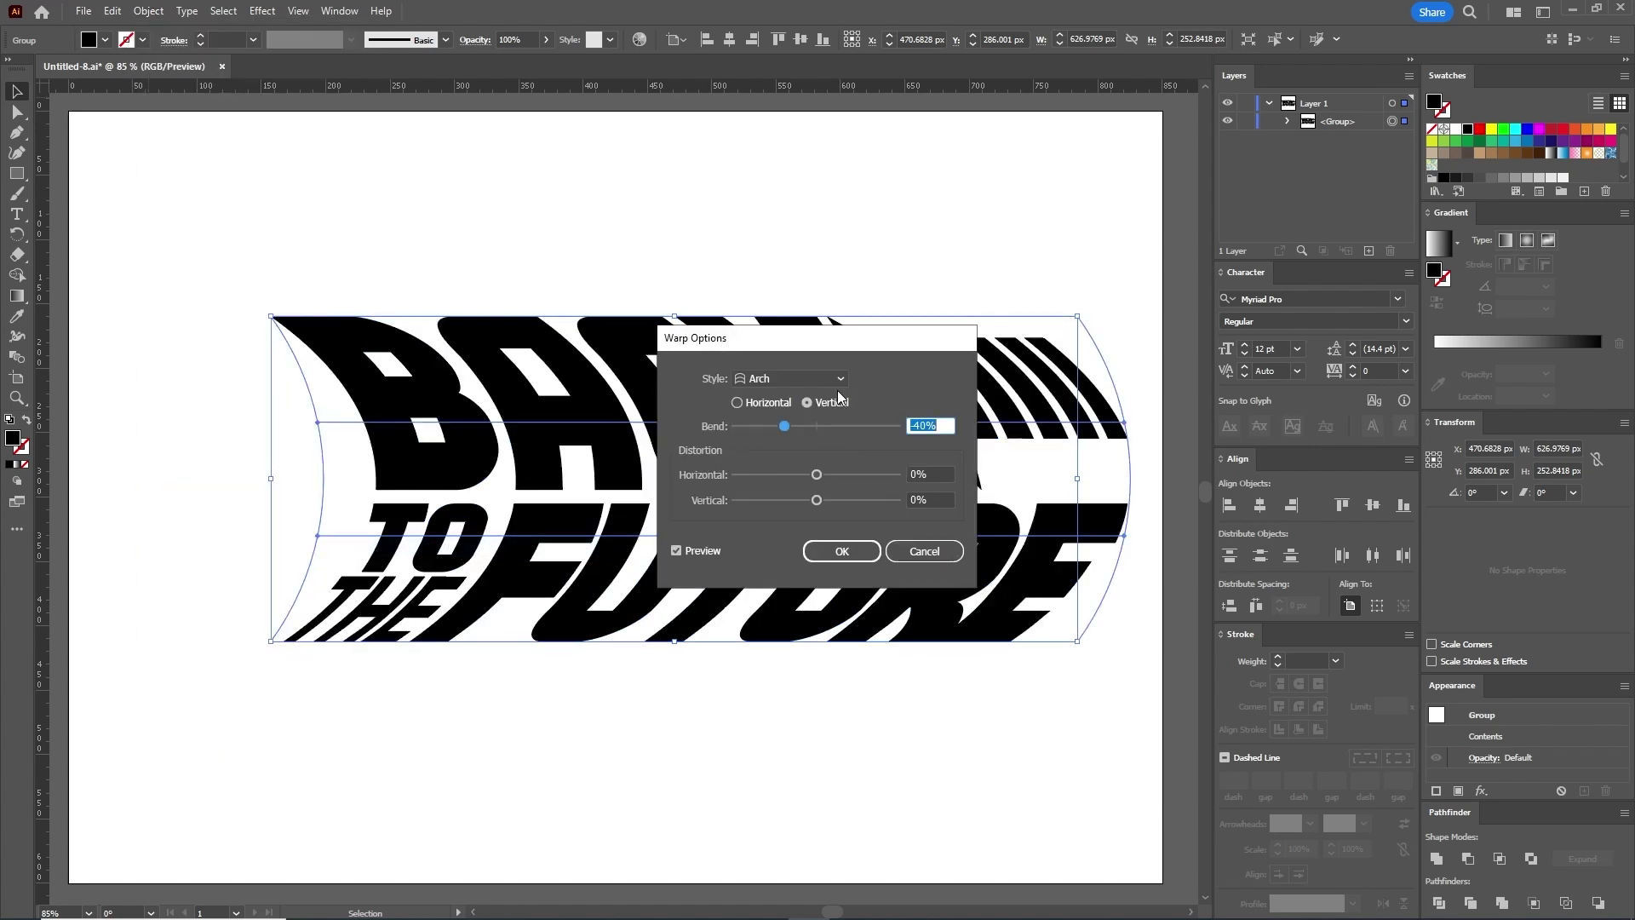
left_click_drag(927, 433, 827, 440)
type("0")
left_click(914, 474)
type("-")
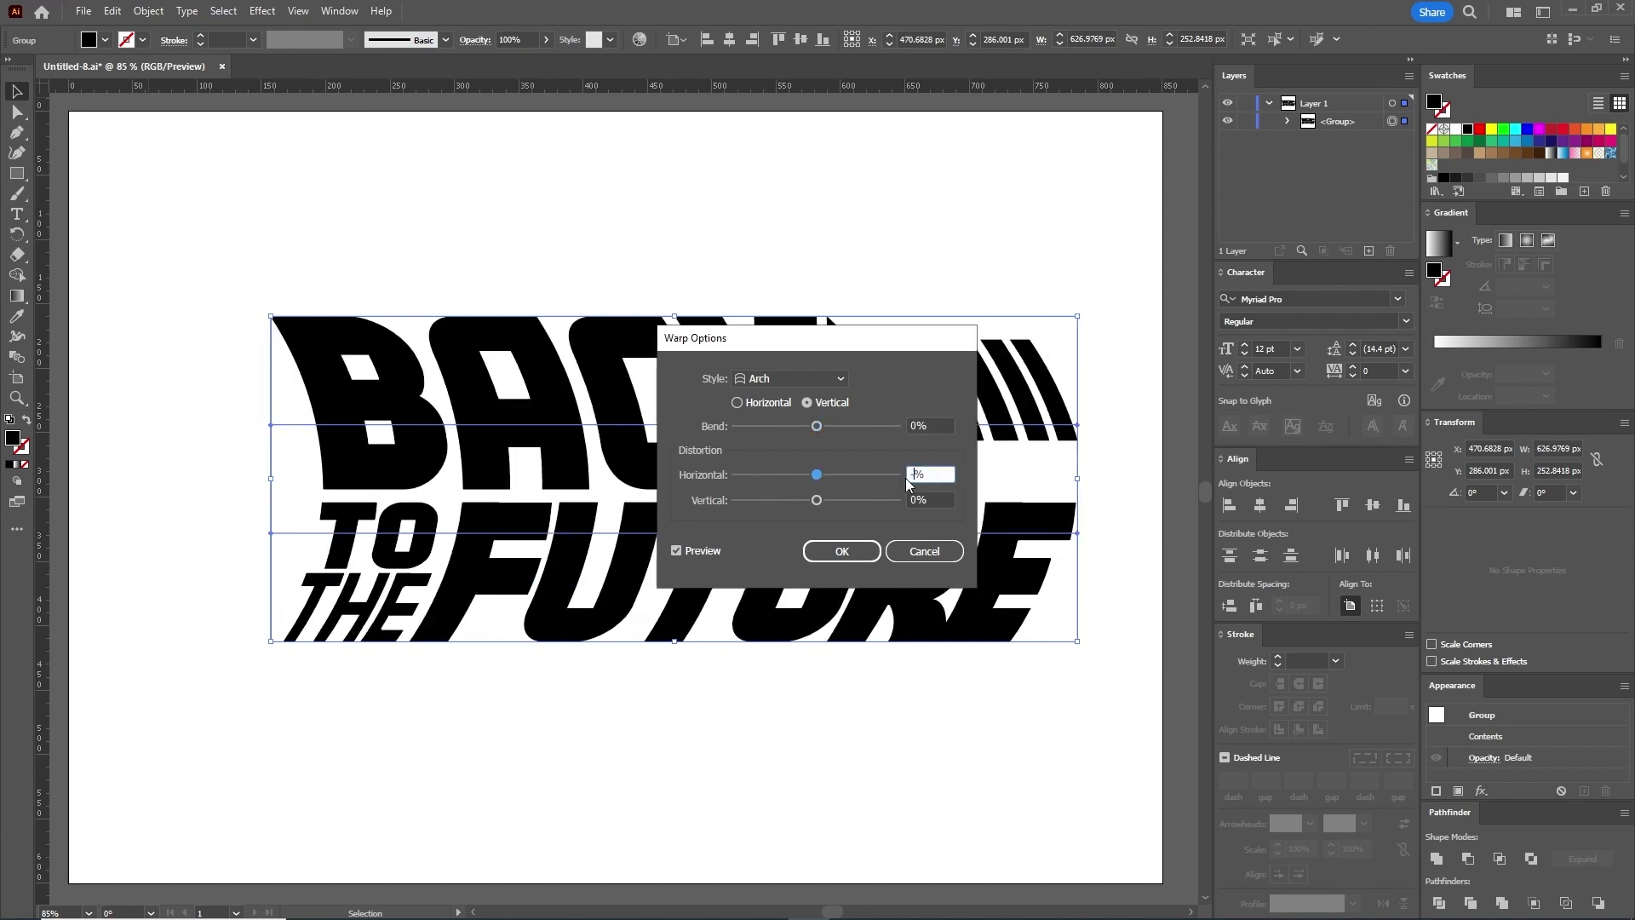
type("40")
left_click(851, 552)
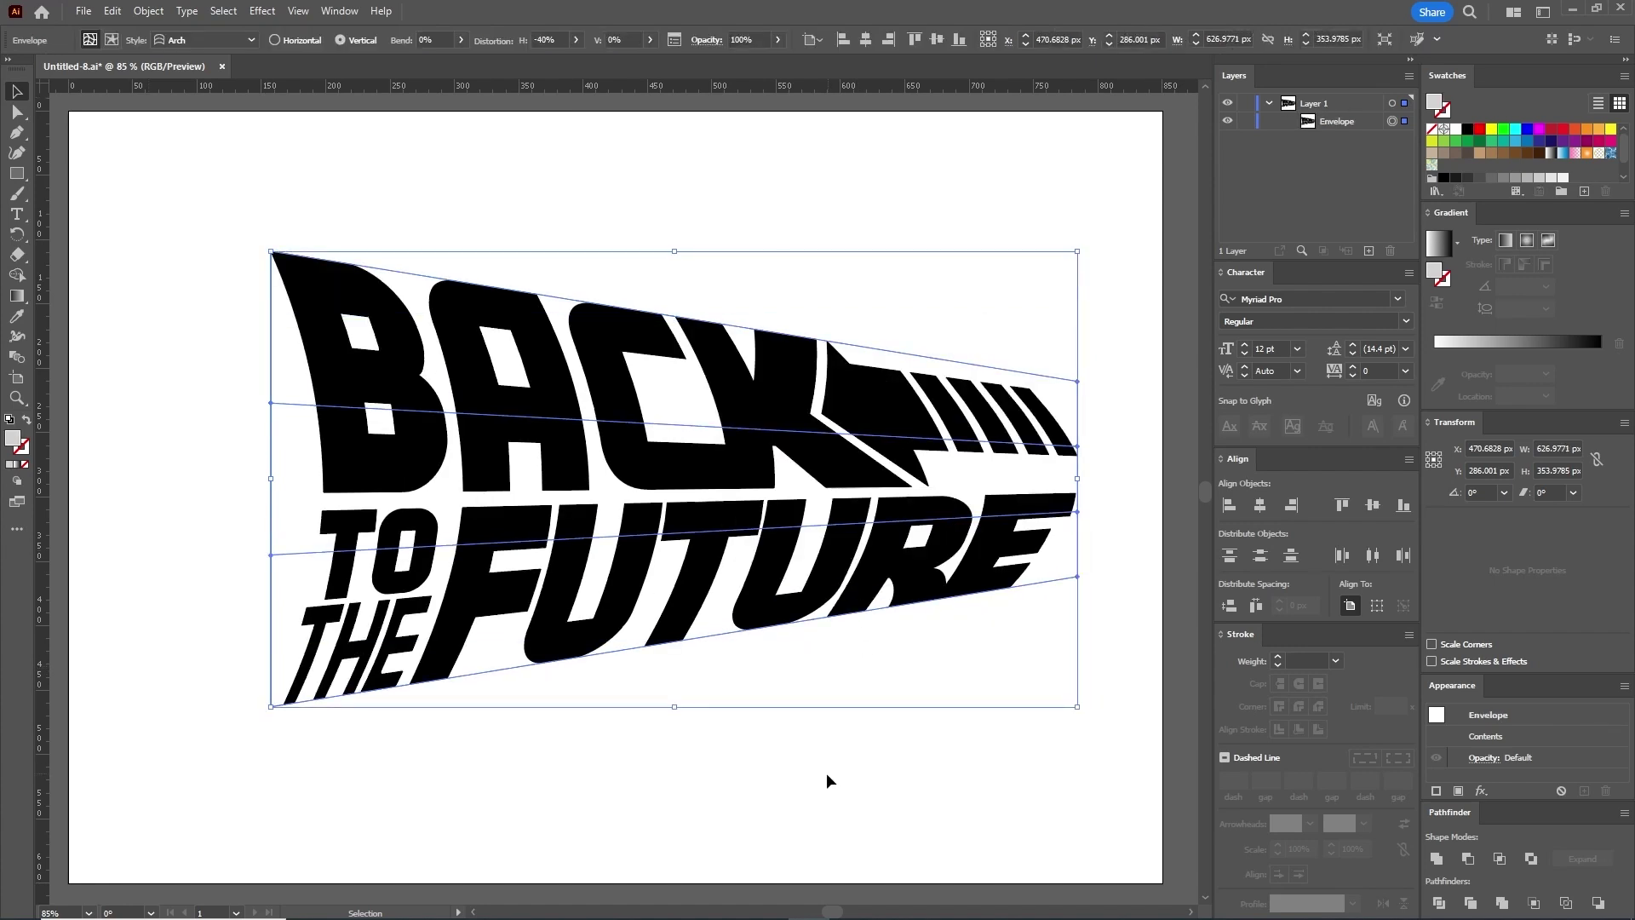
Step: Expand the second Arch warp envelope into editable shapes with Object and Fill enabled
left_click(148, 11)
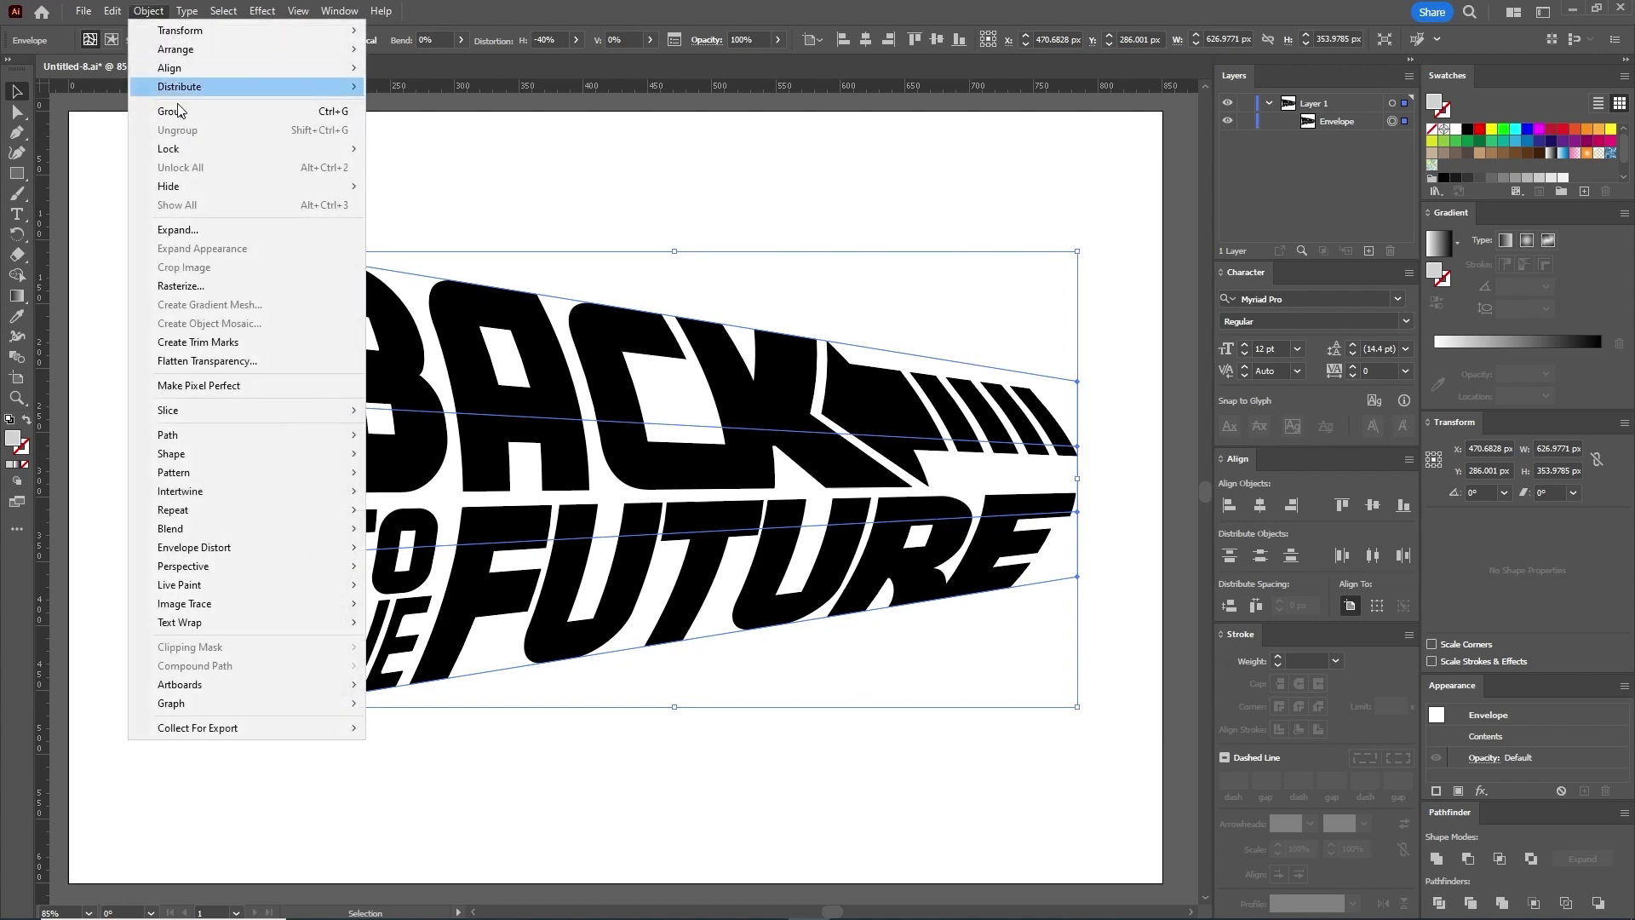
left_click(195, 230)
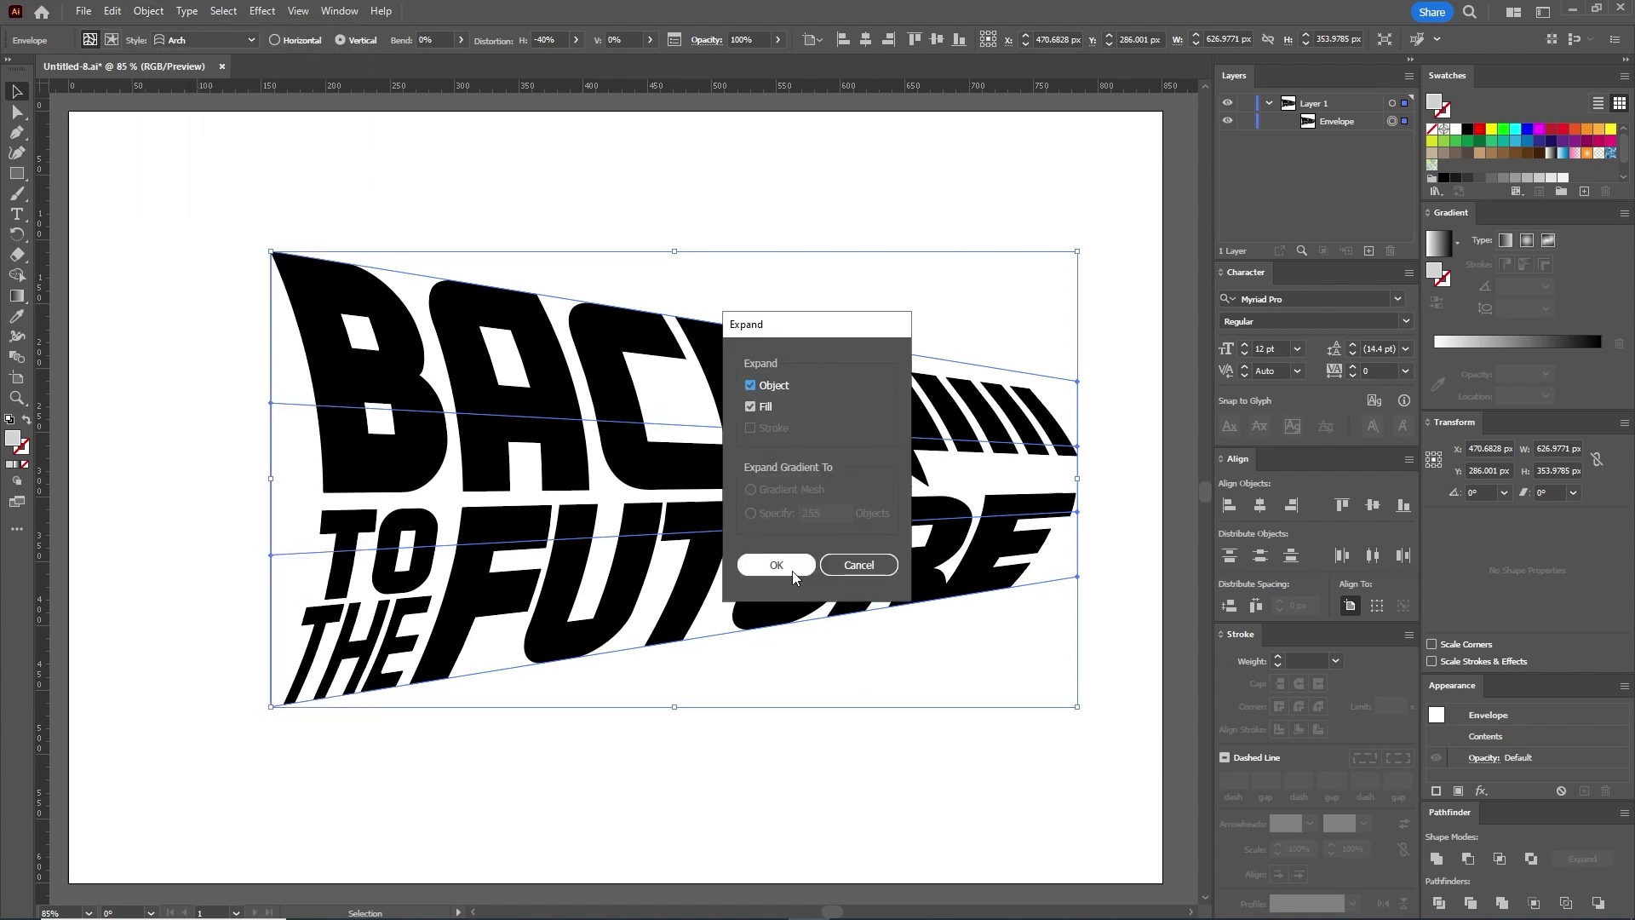
left_click(792, 569)
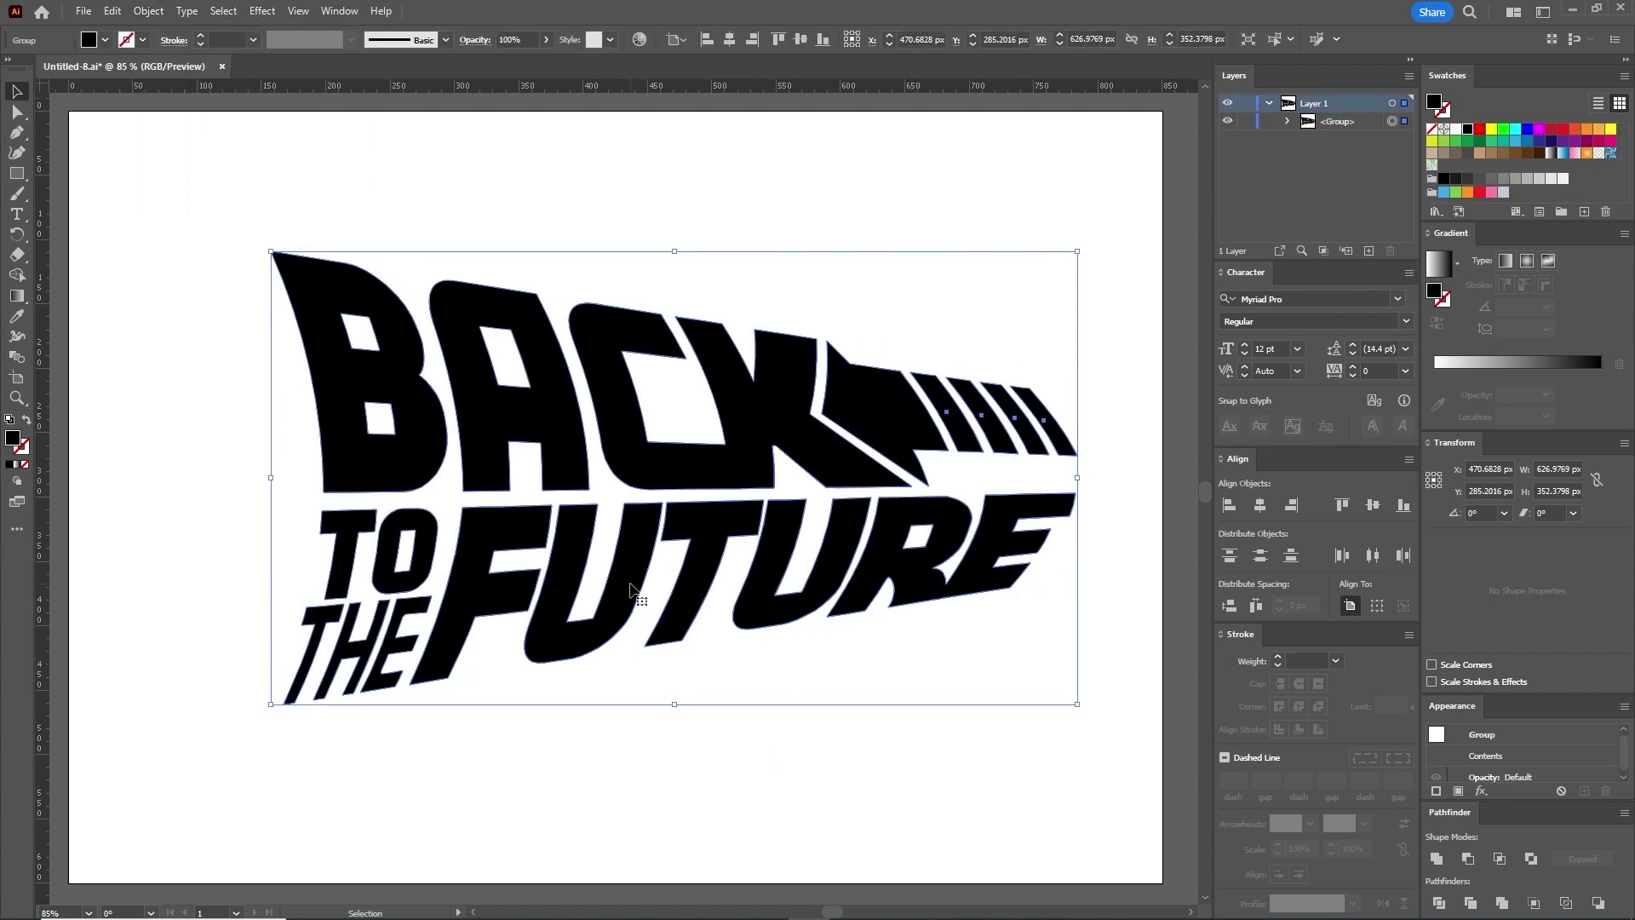
Step: Apply an envelope mesh with 1 row and 1 column to the expanded lettering and arrow
left_click(148, 11)
mouse_move(251, 549)
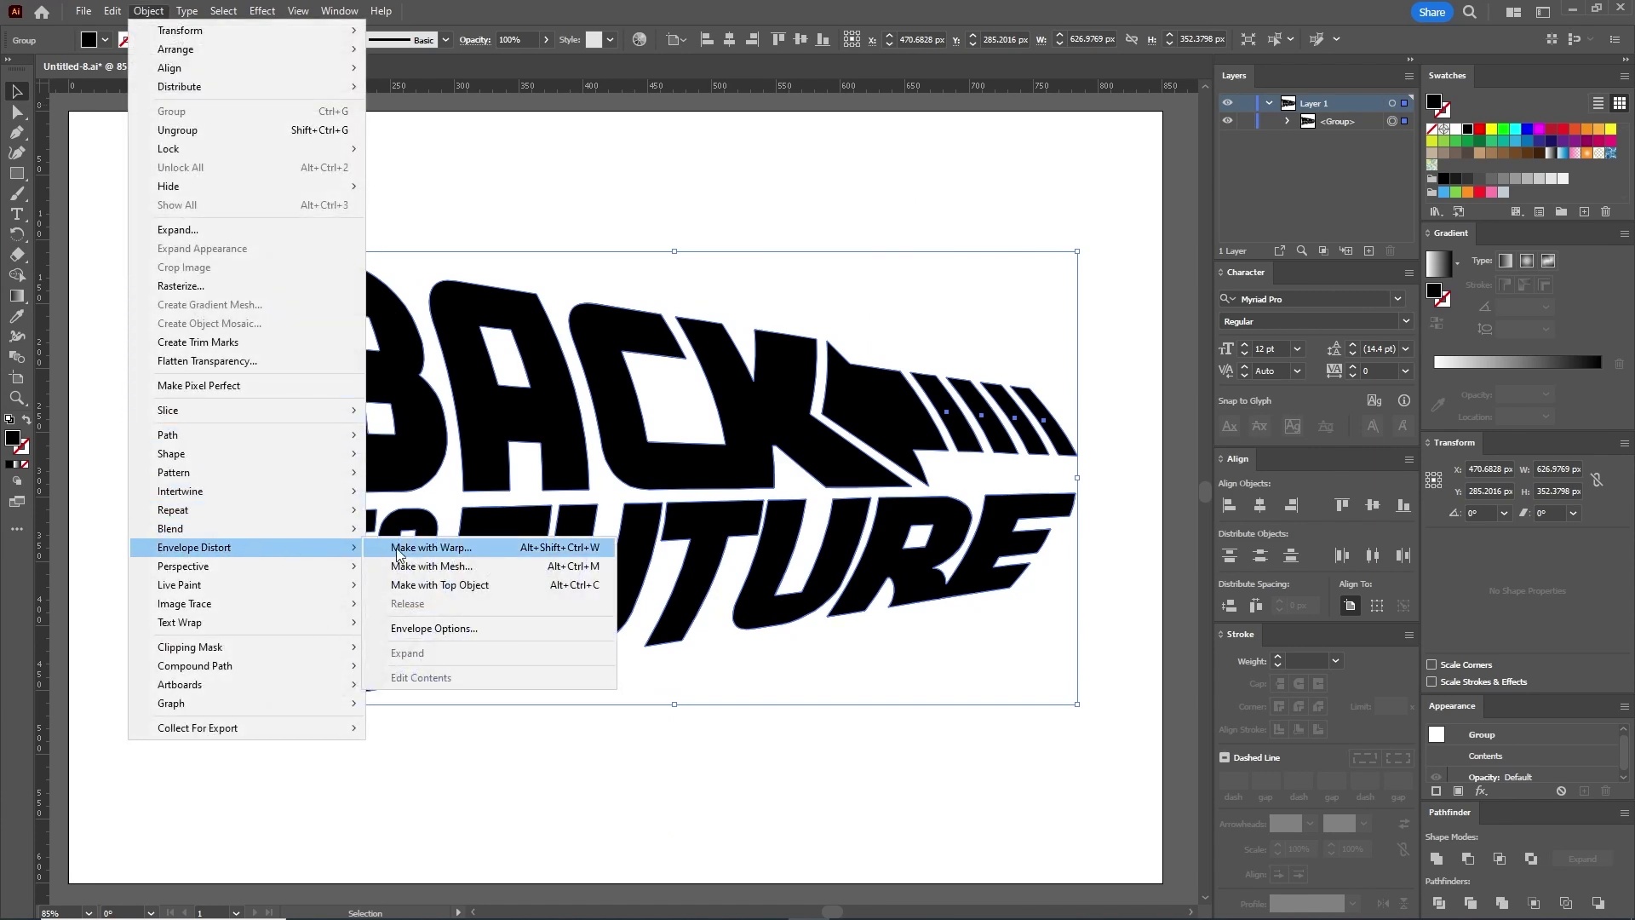
left_click(496, 567)
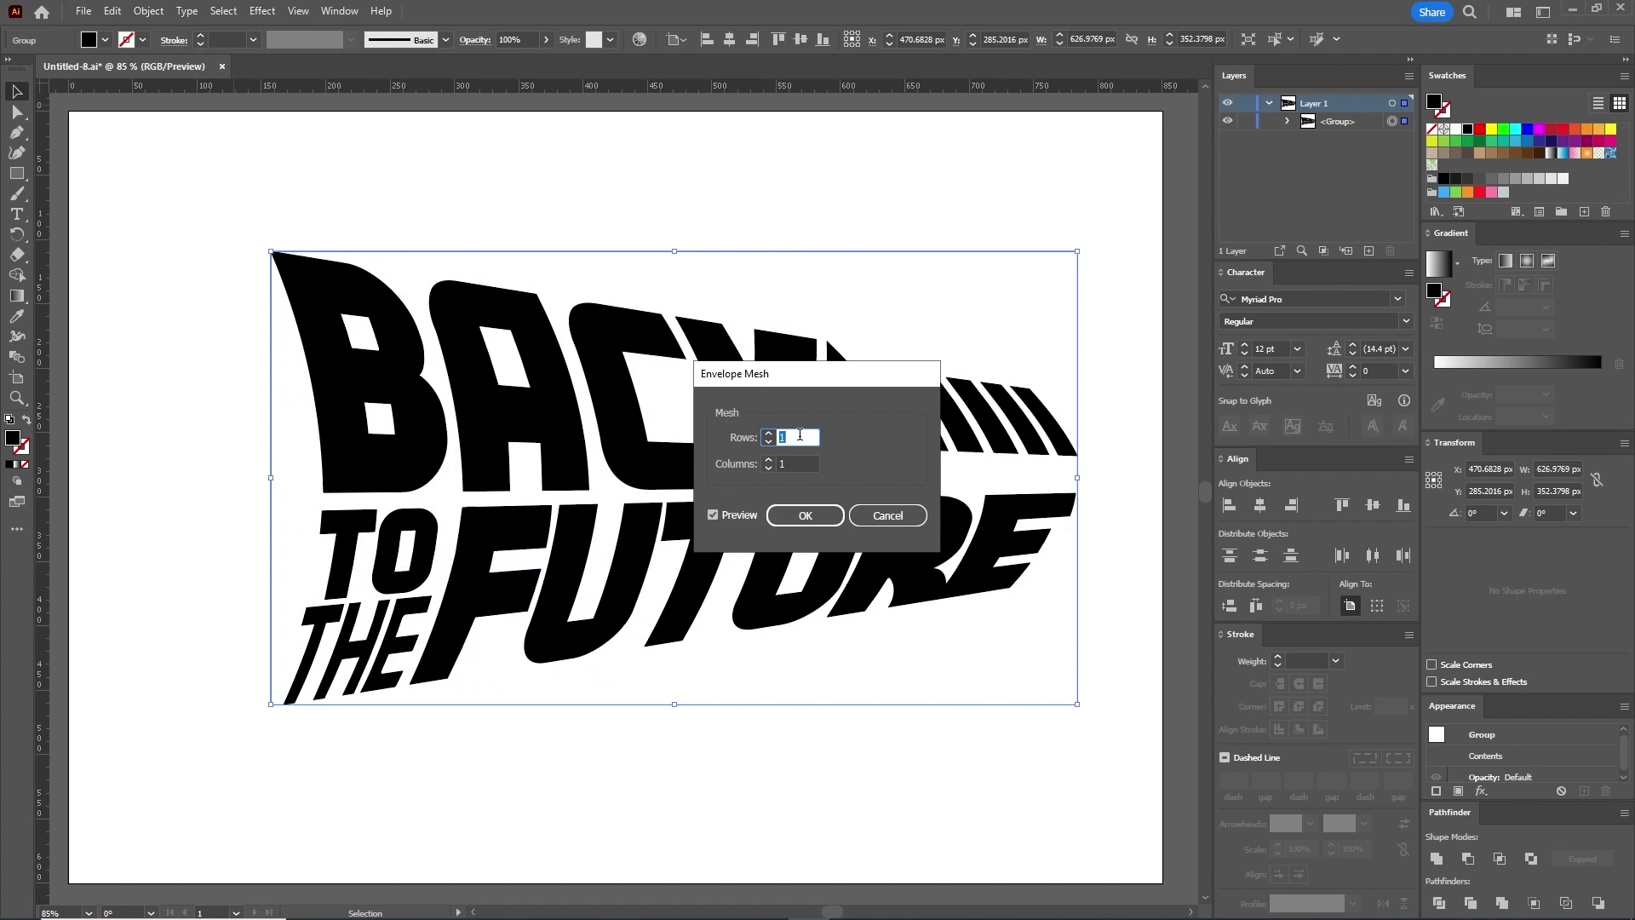
left_click(802, 516)
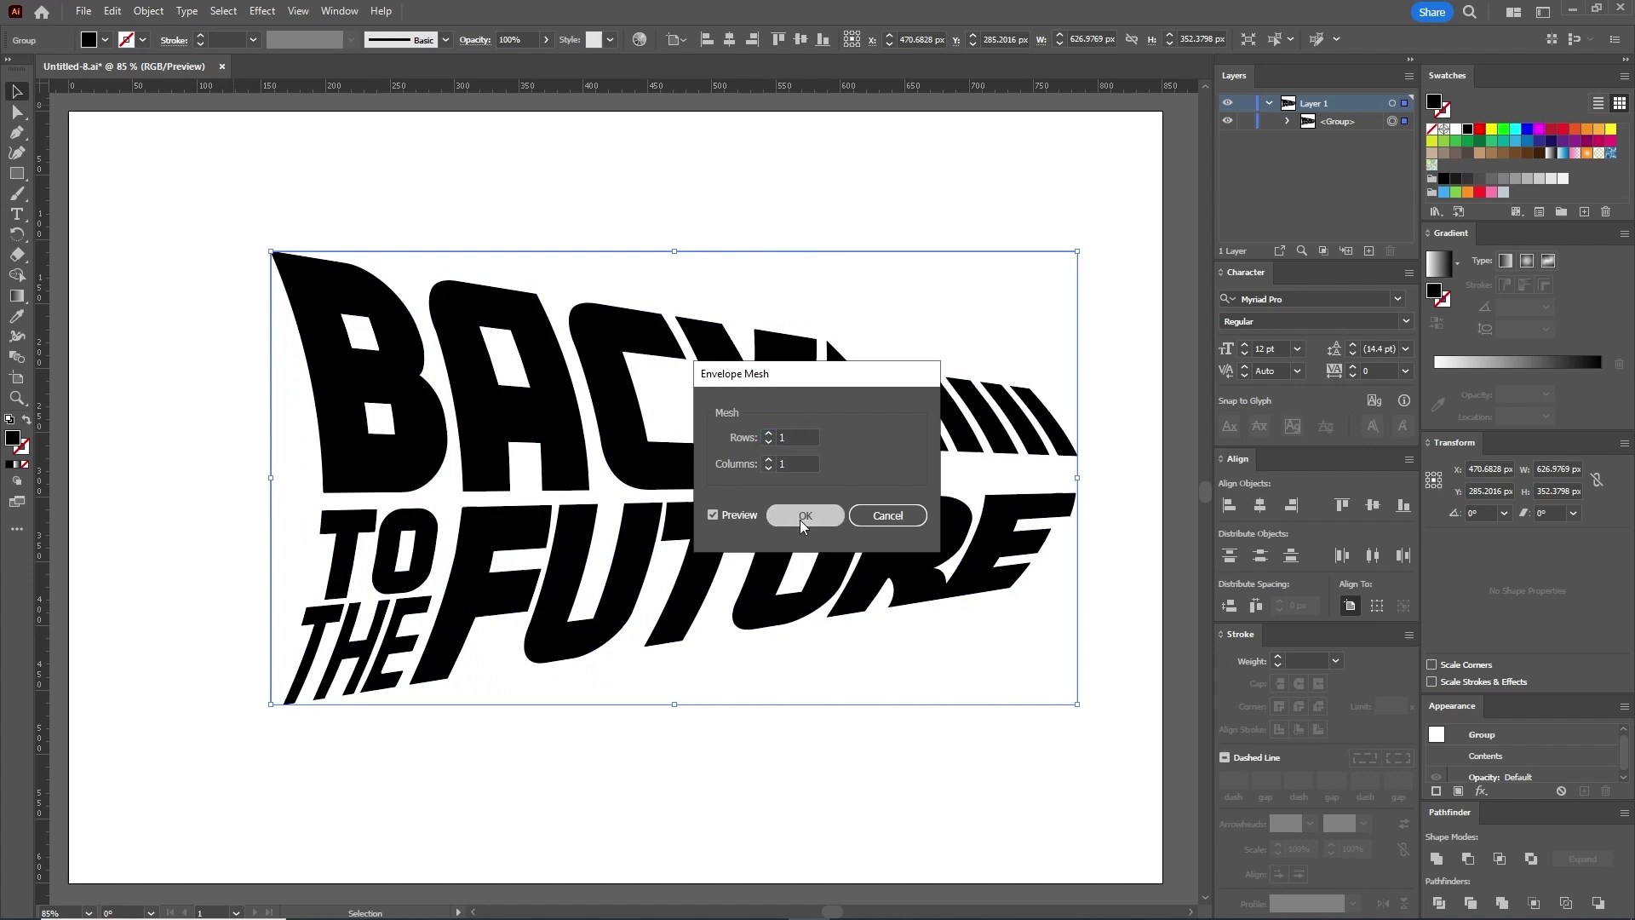
Step: Reshape the envelope mesh by moving its lower-left corner inward, widening the right side to about 659 px overall, and raising the upper-right corner slightly
left_click(17, 112)
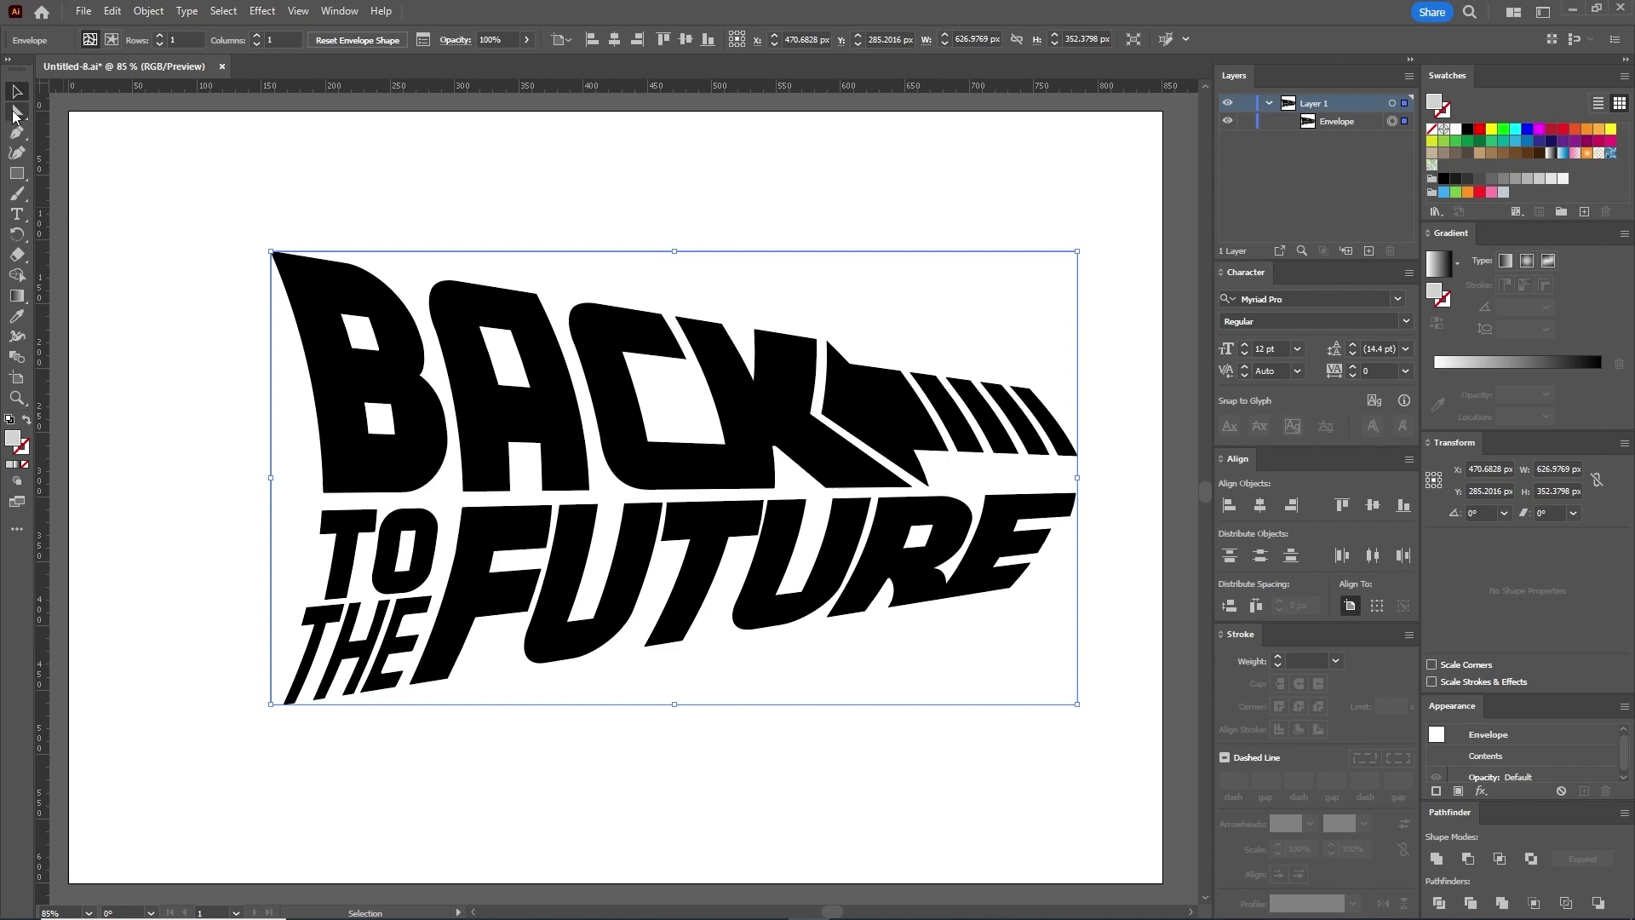
left_click(271, 704)
left_click_drag(271, 705, 292, 705)
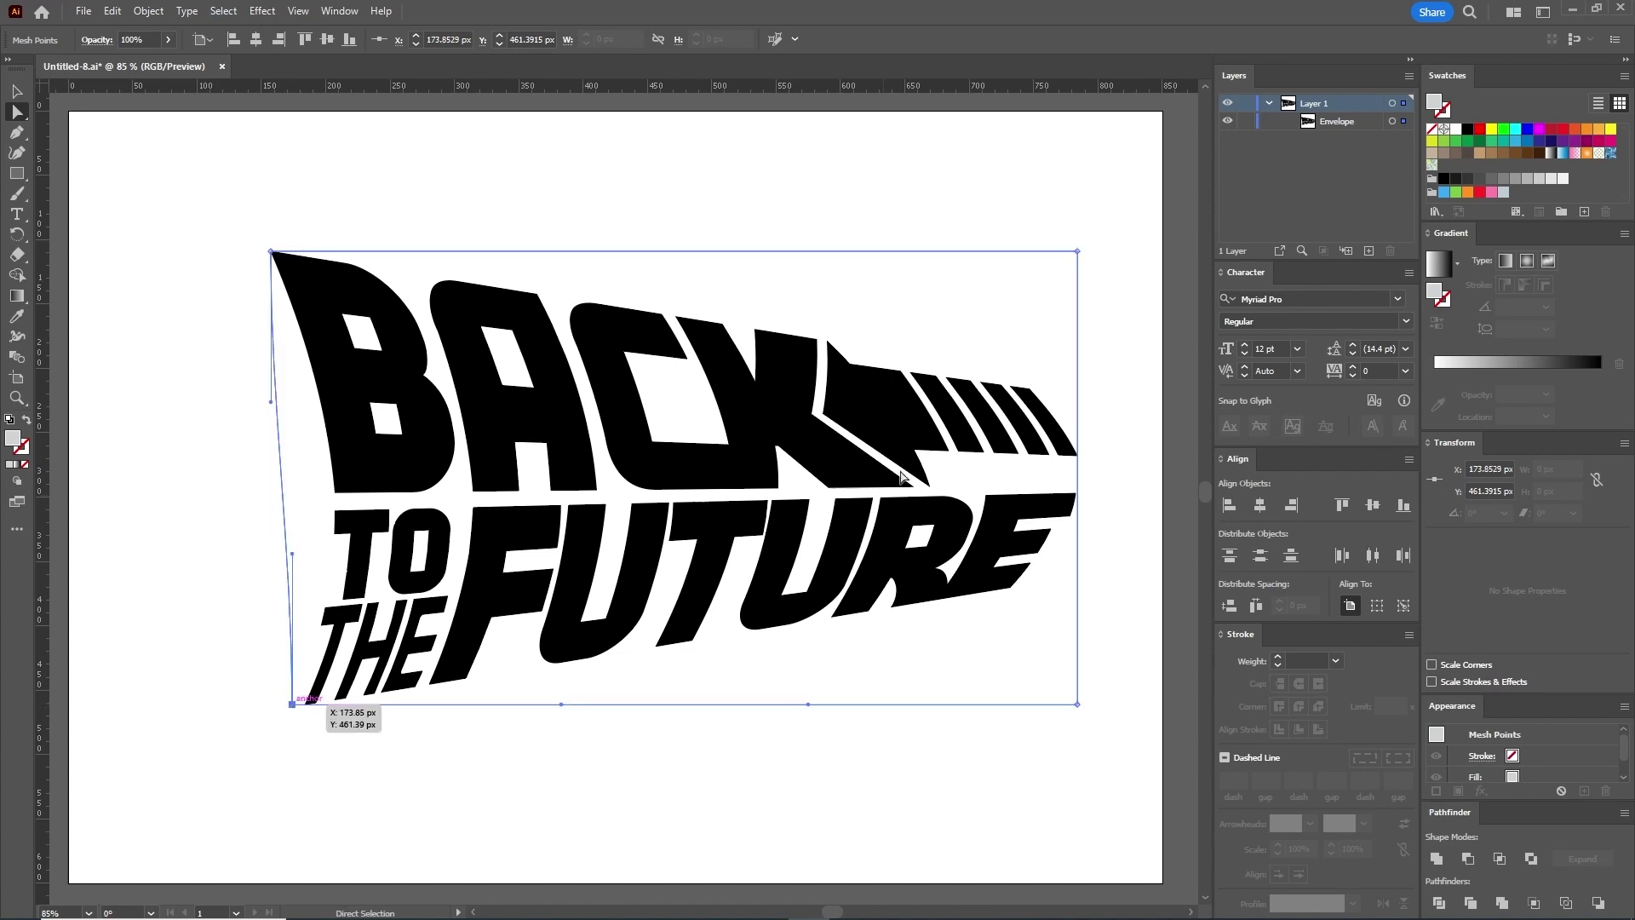
left_click(1076, 704)
left_click_drag(1076, 704, 1117, 710)
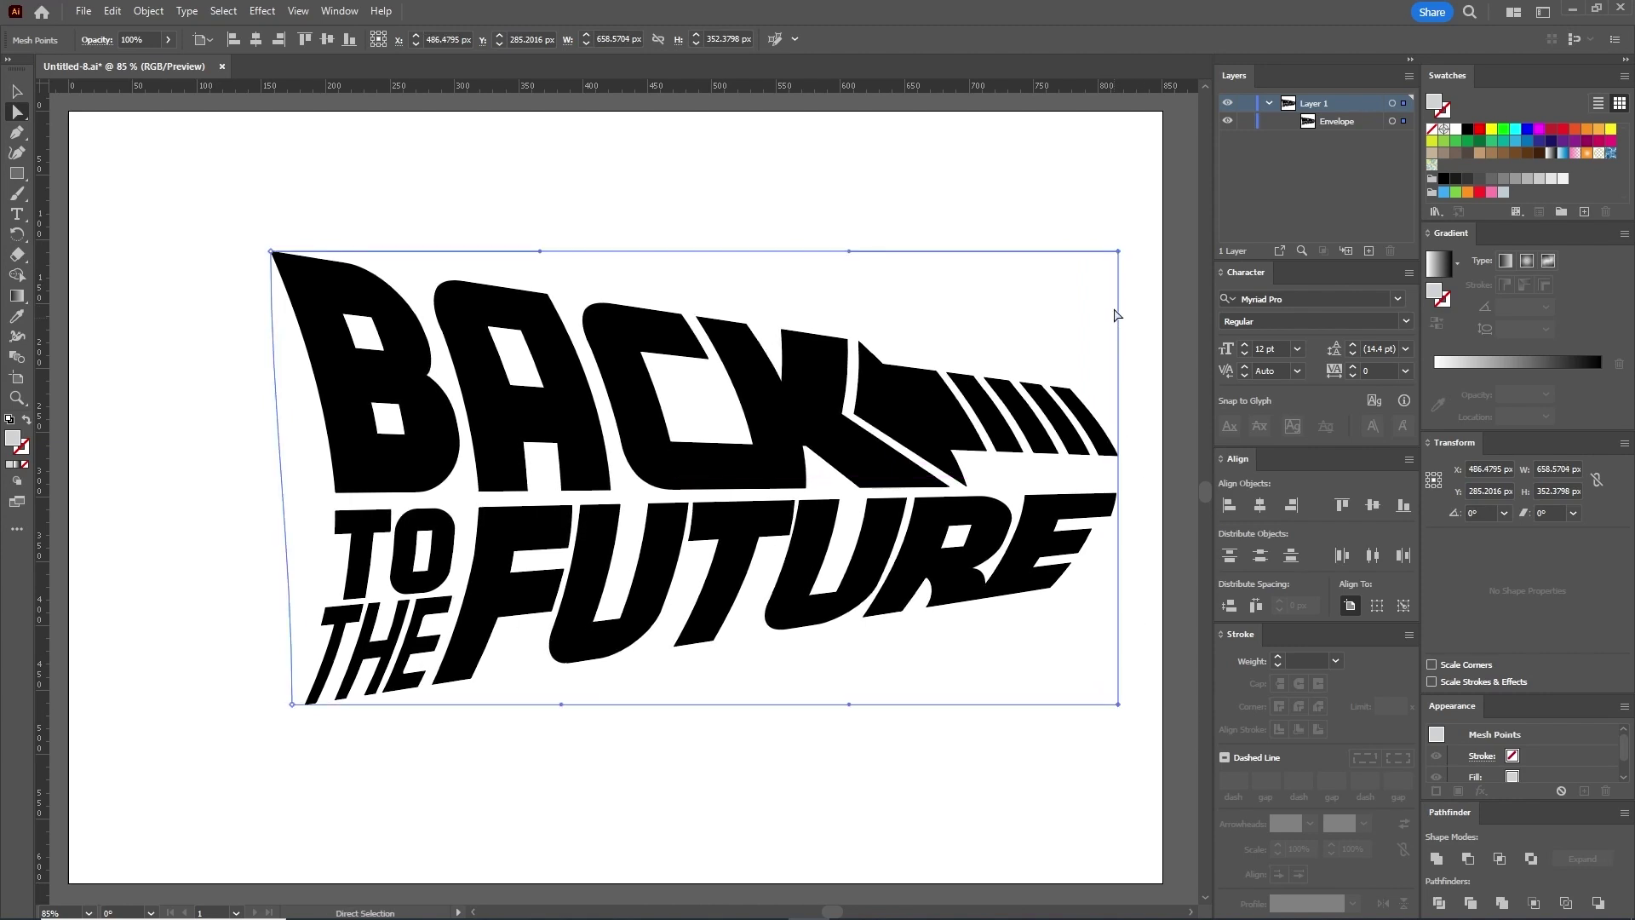
left_click_drag(1119, 253, 1118, 230)
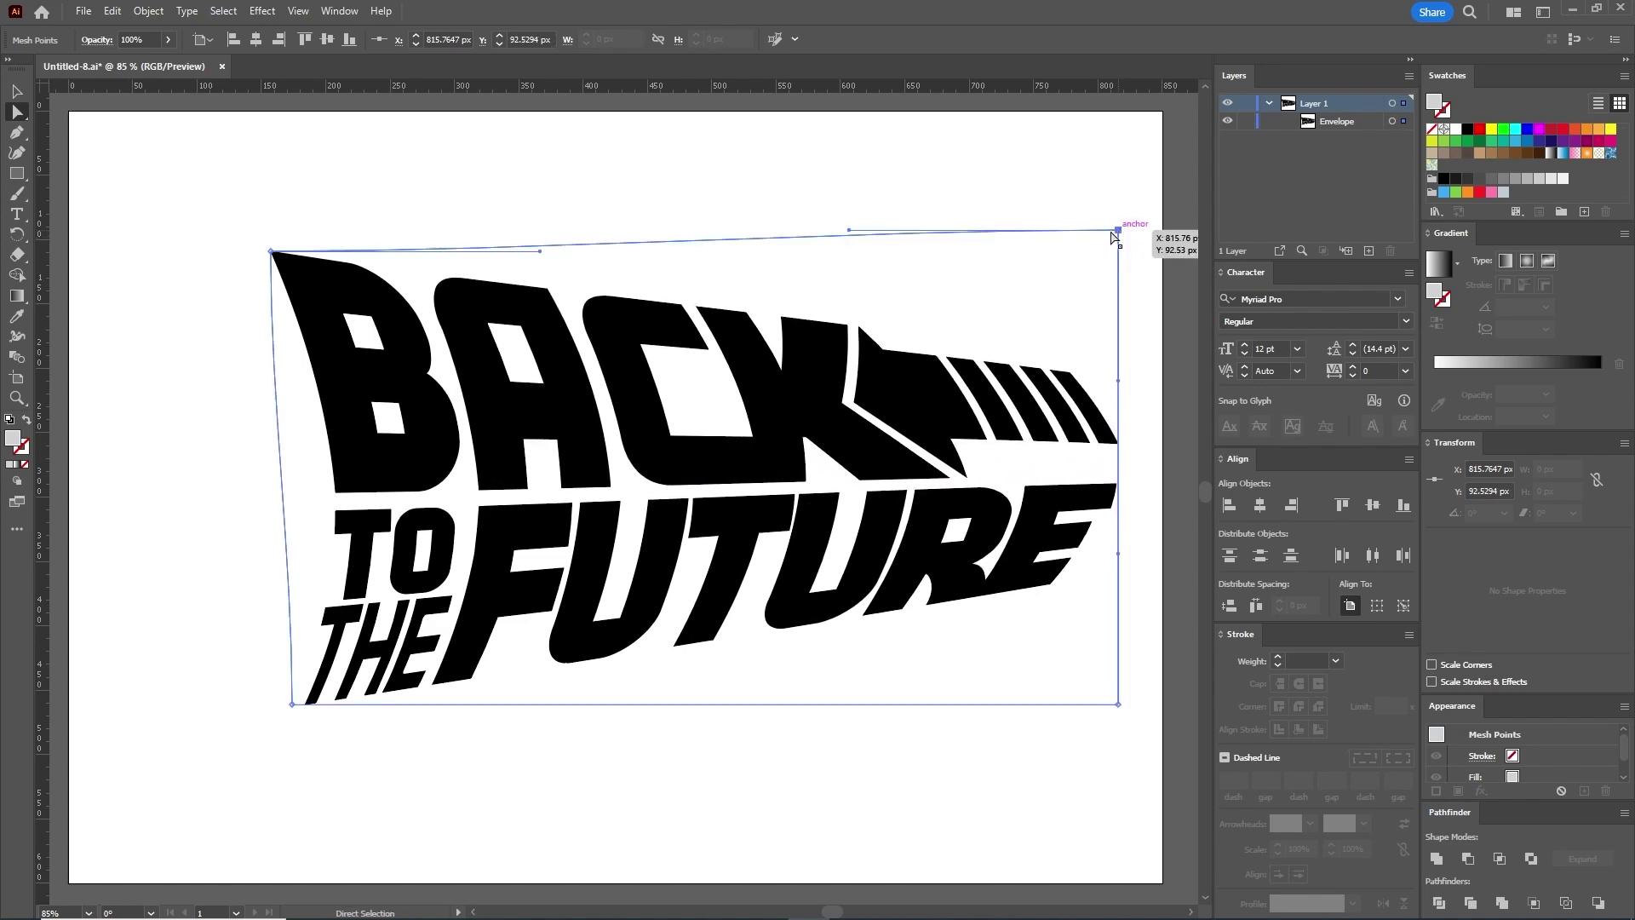
Step: Expand the reshaped mesh envelope into editable shapes with Object and Fill enabled
left_click(598, 426)
left_click(148, 11)
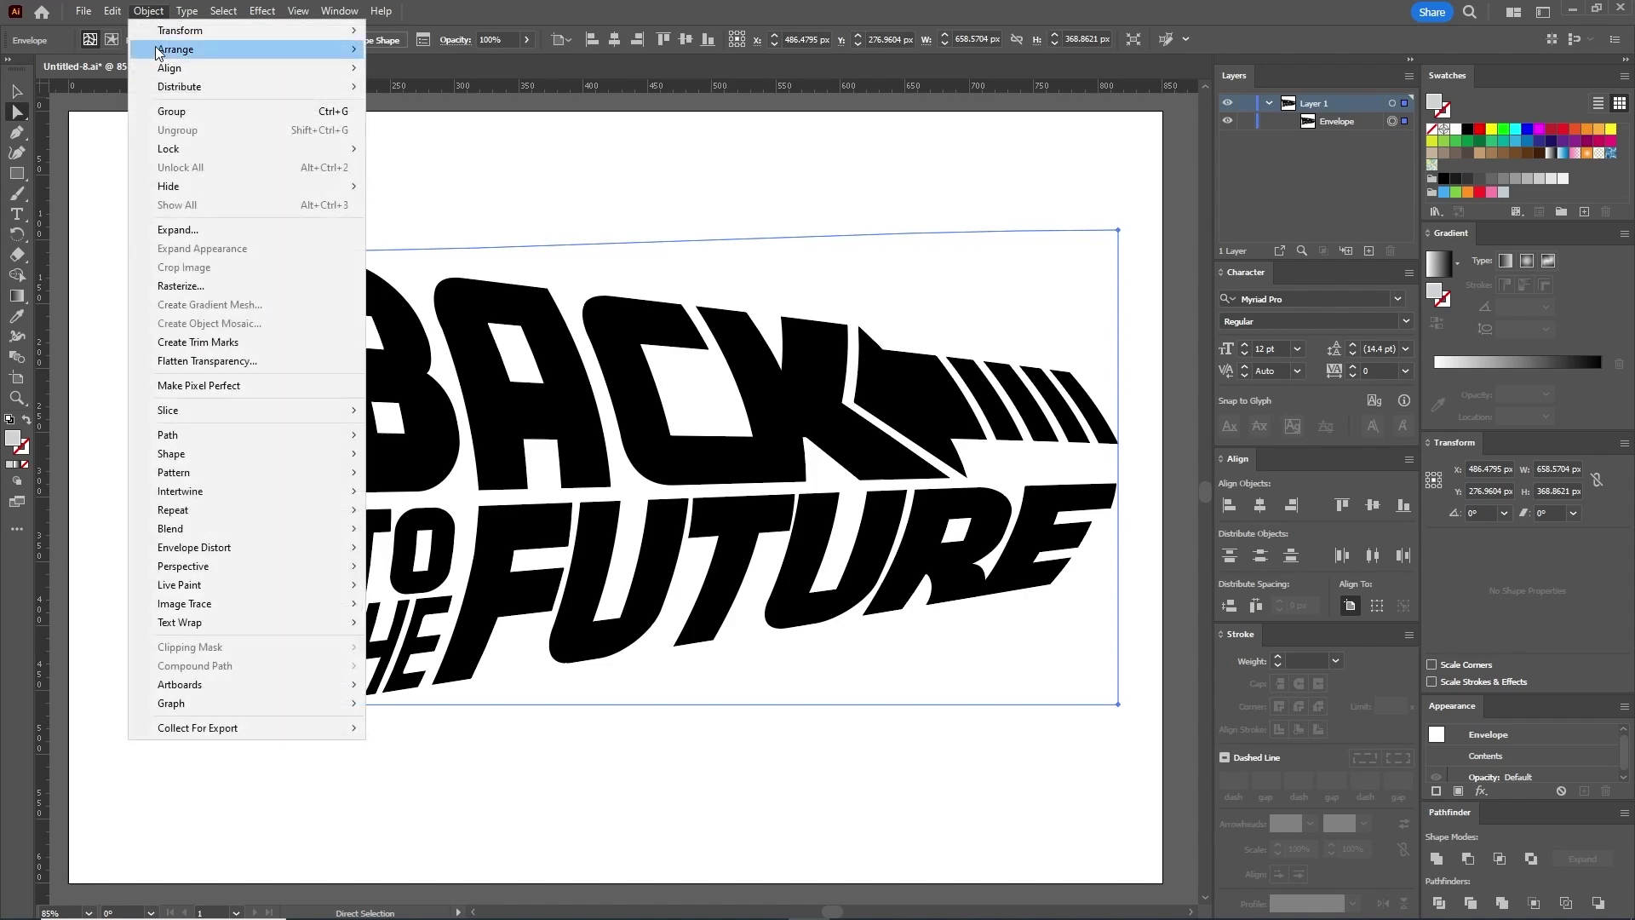
left_click(226, 229)
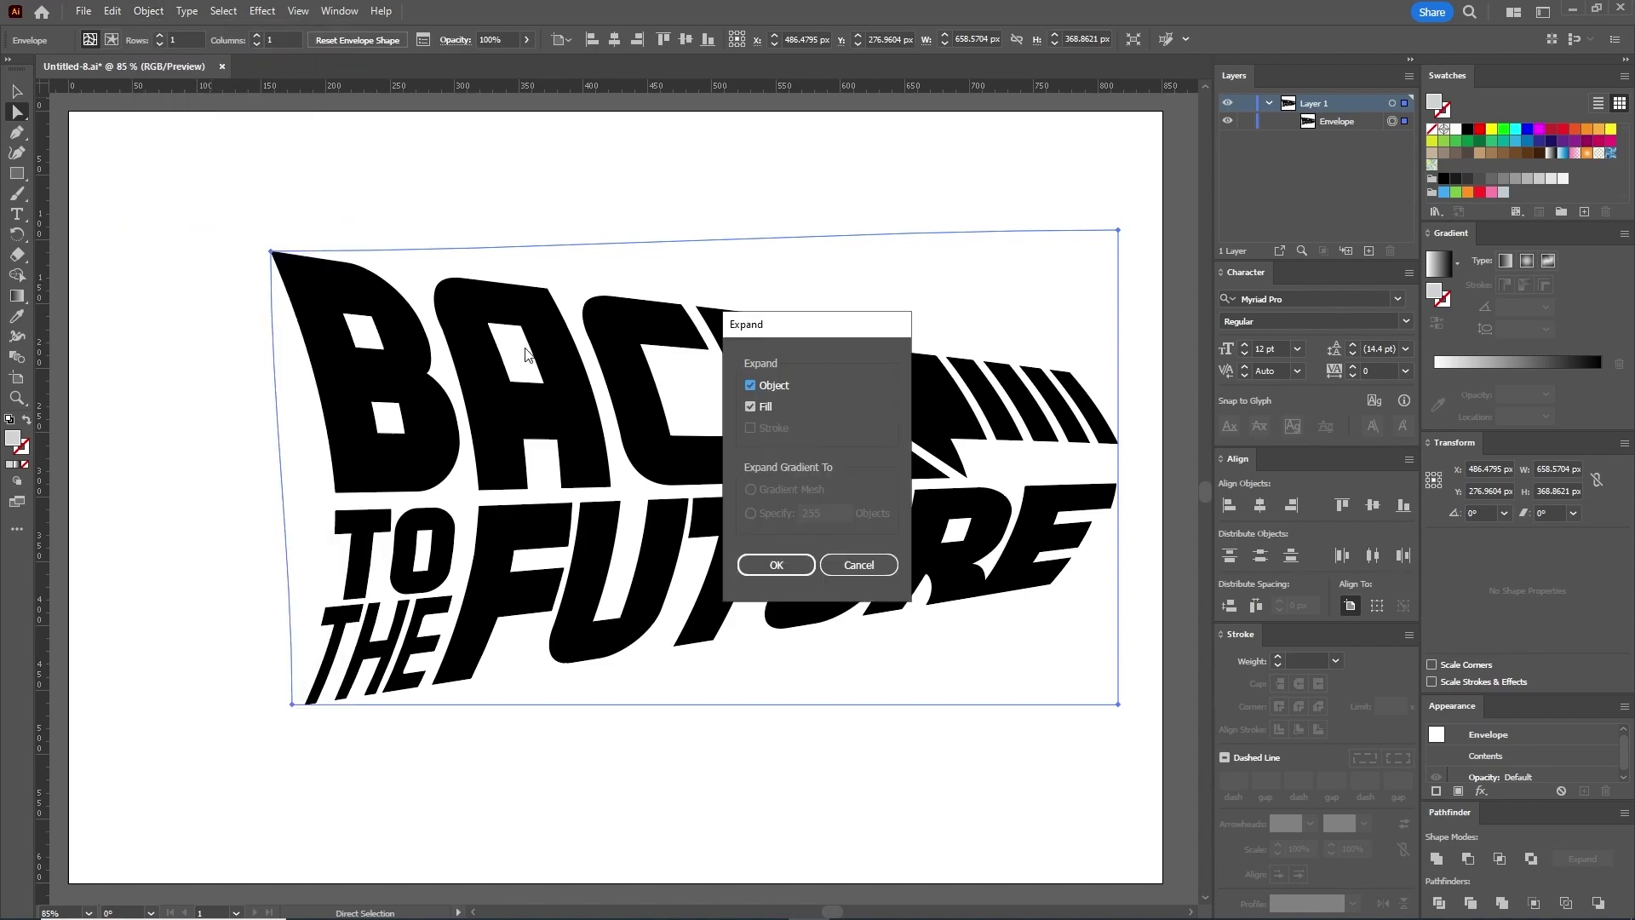
left_click(776, 565)
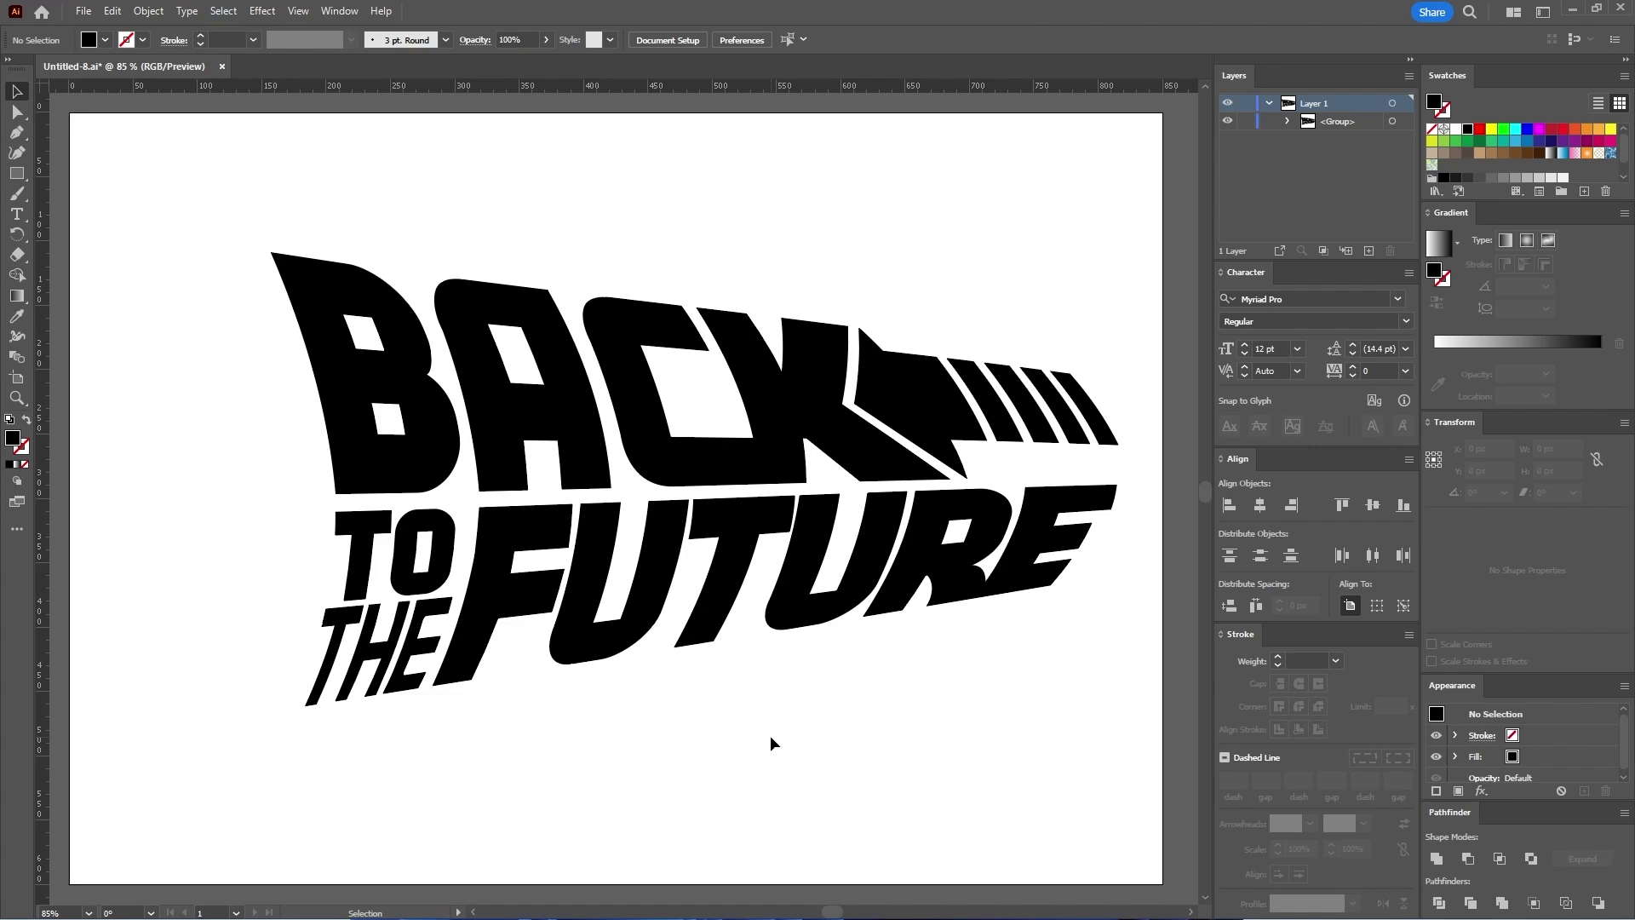
Step: Ungroup the expanded logo into separate word, letter and arrow objects, and deselect everything
left_click(793, 610)
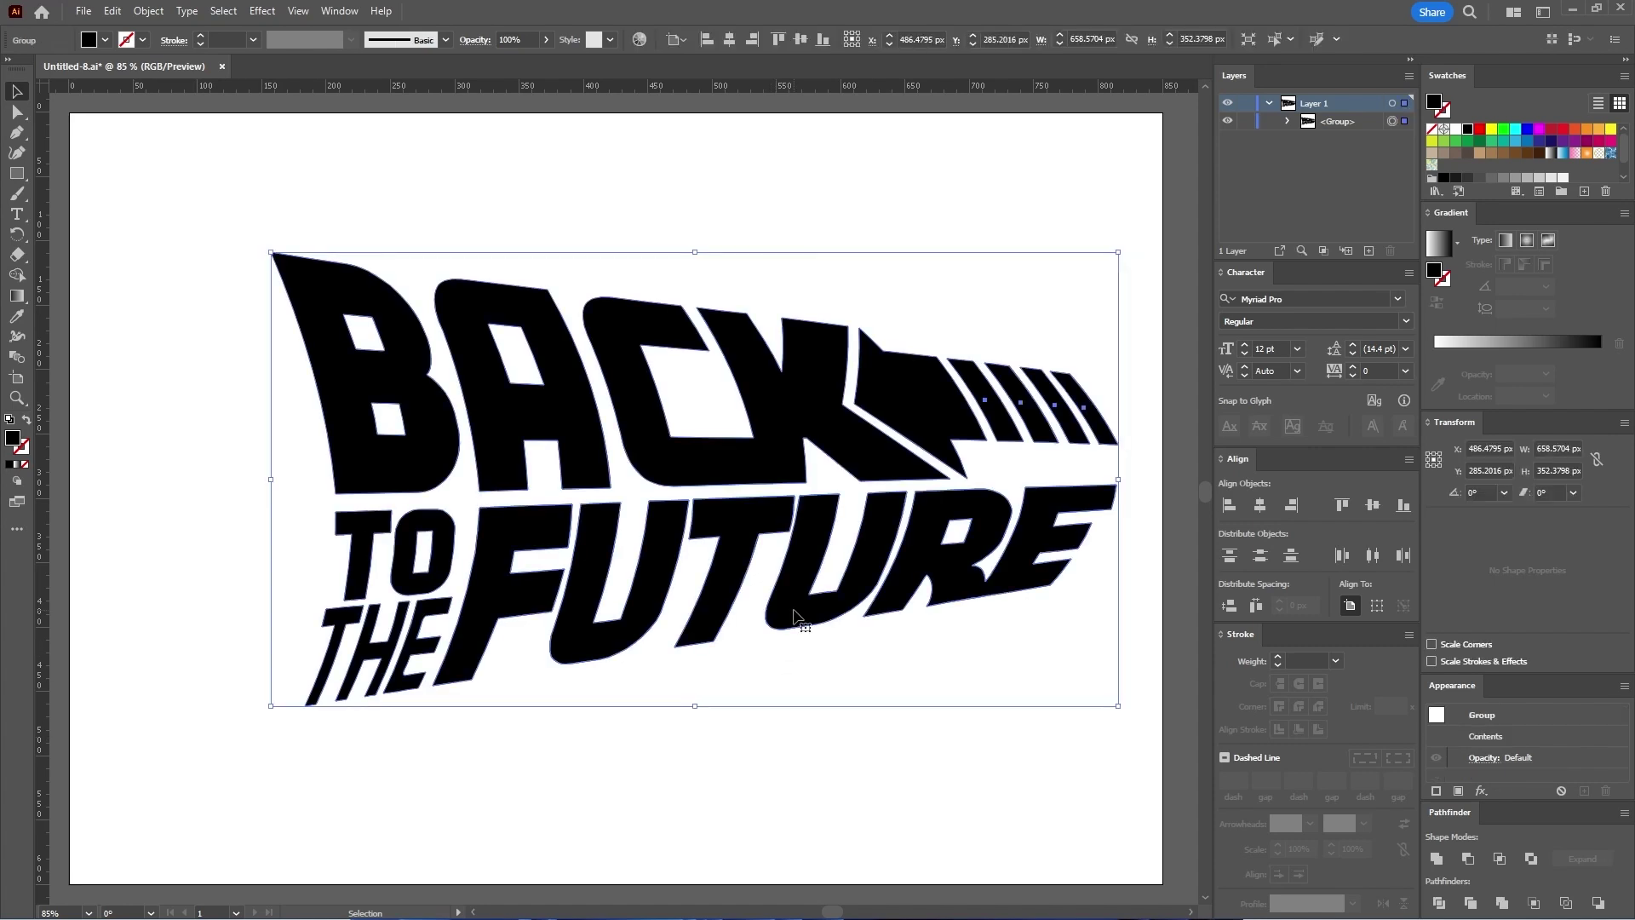
left_click(148, 11)
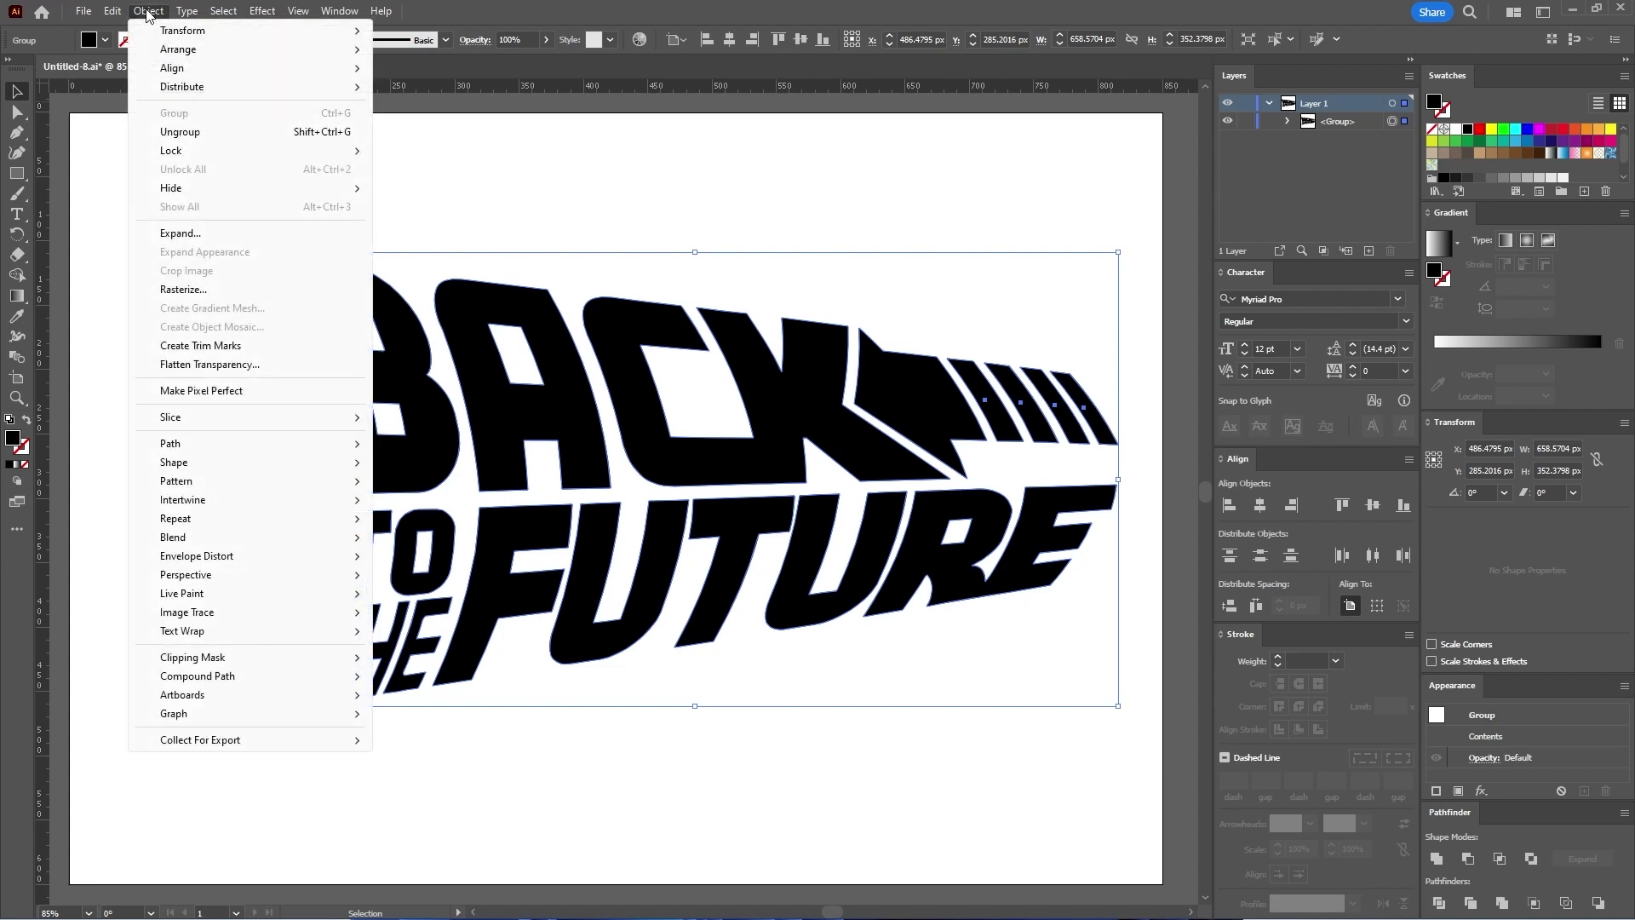
left_click(167, 132)
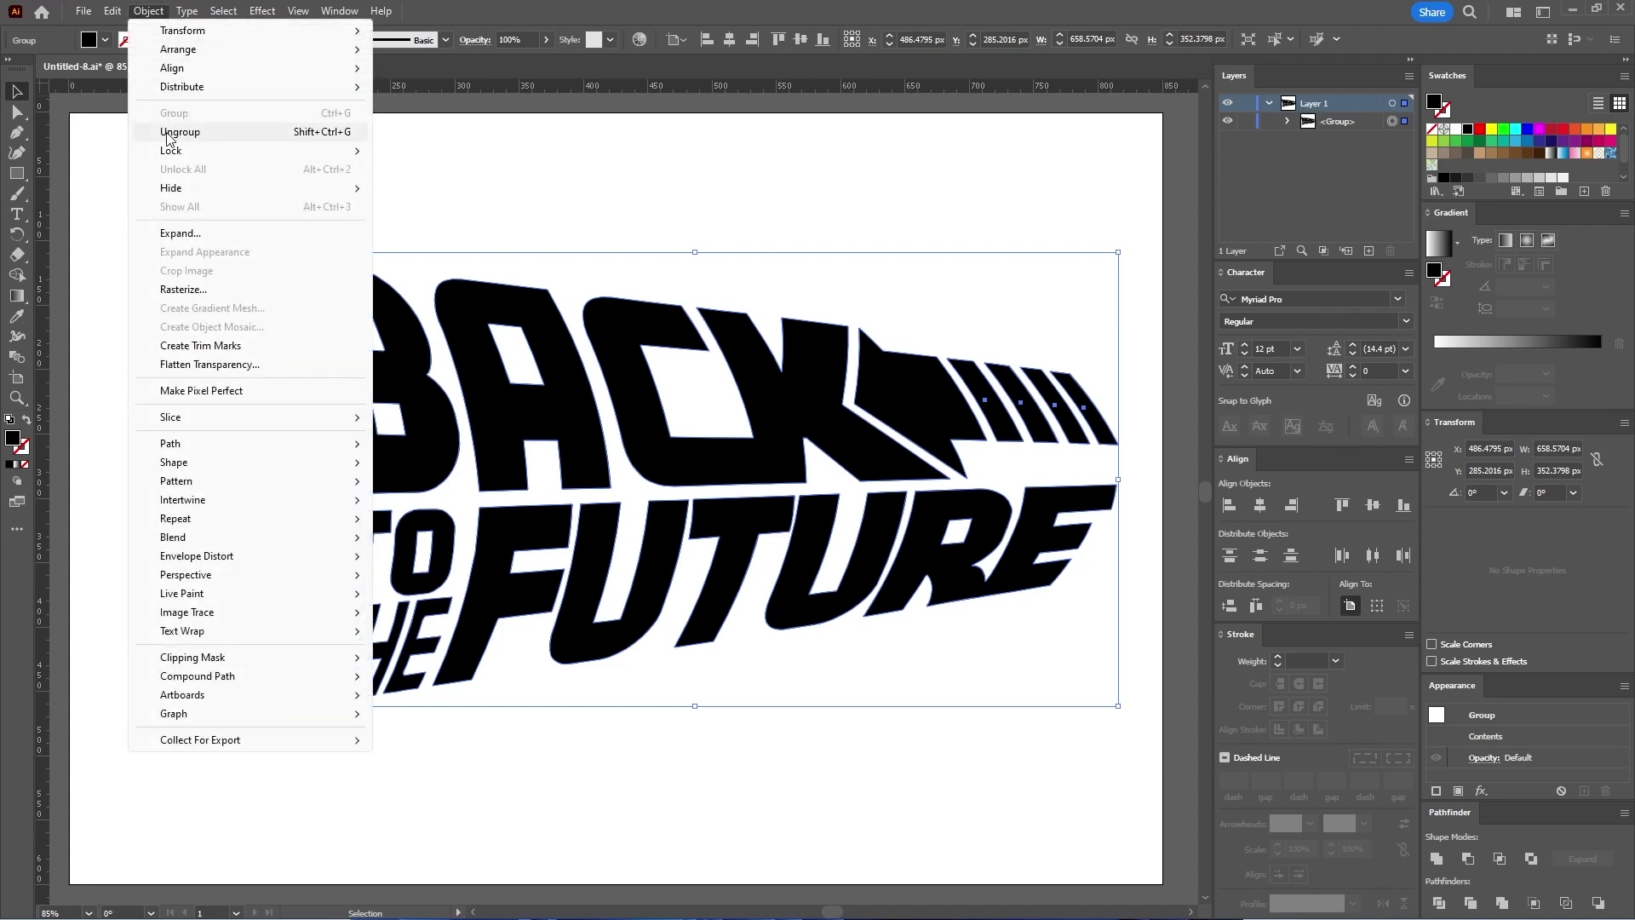
left_click(166, 131)
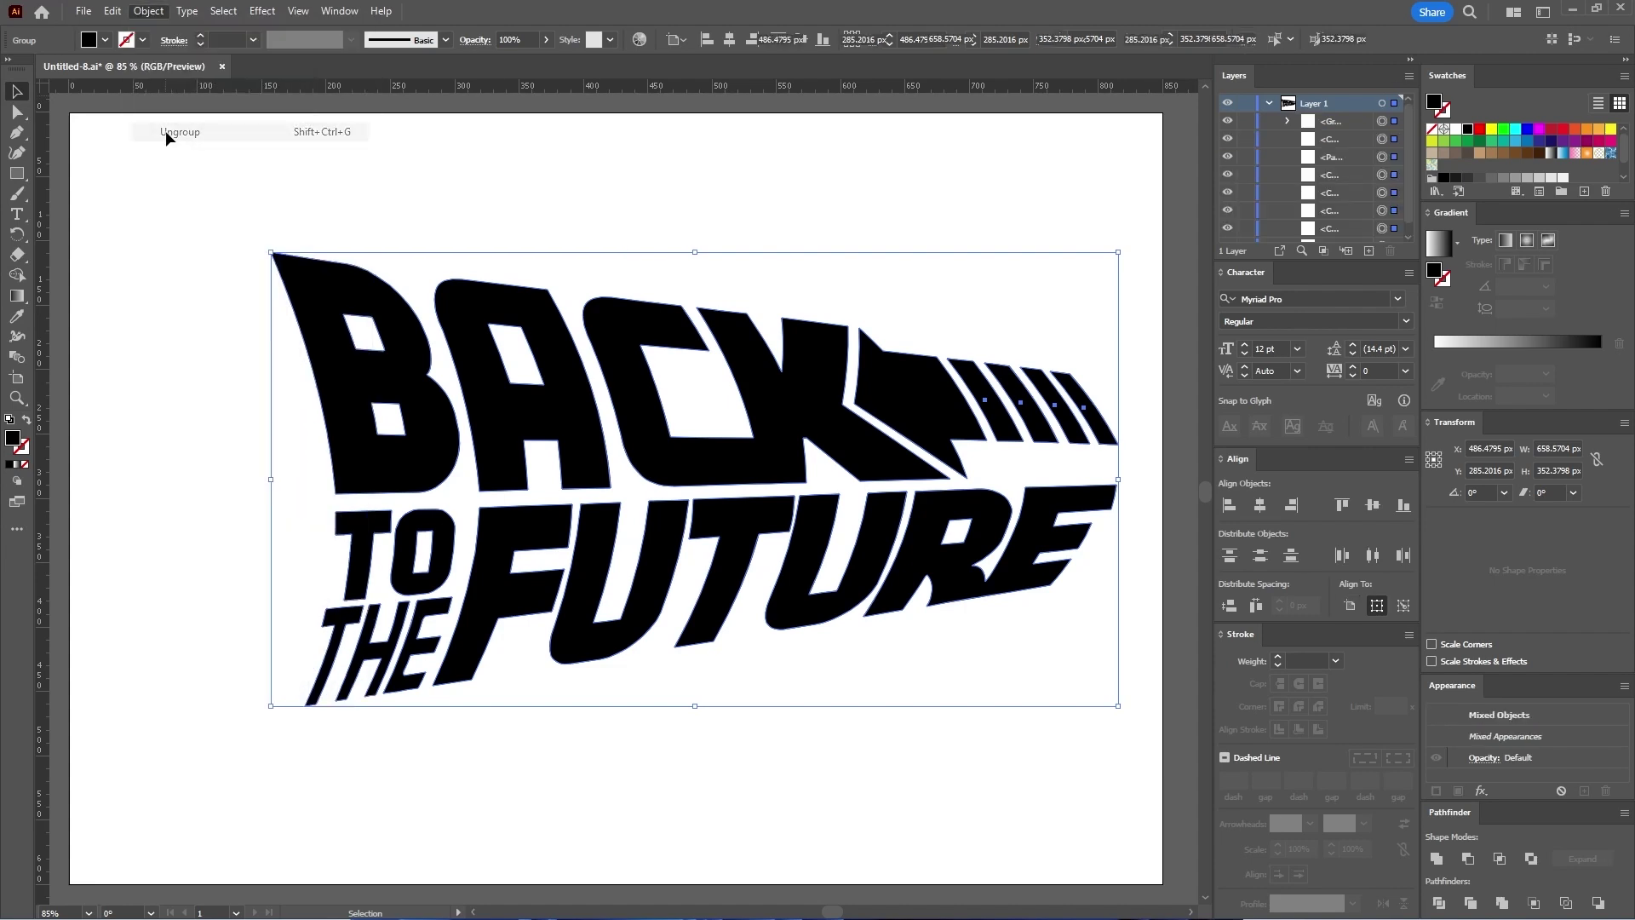
left_click(332, 202)
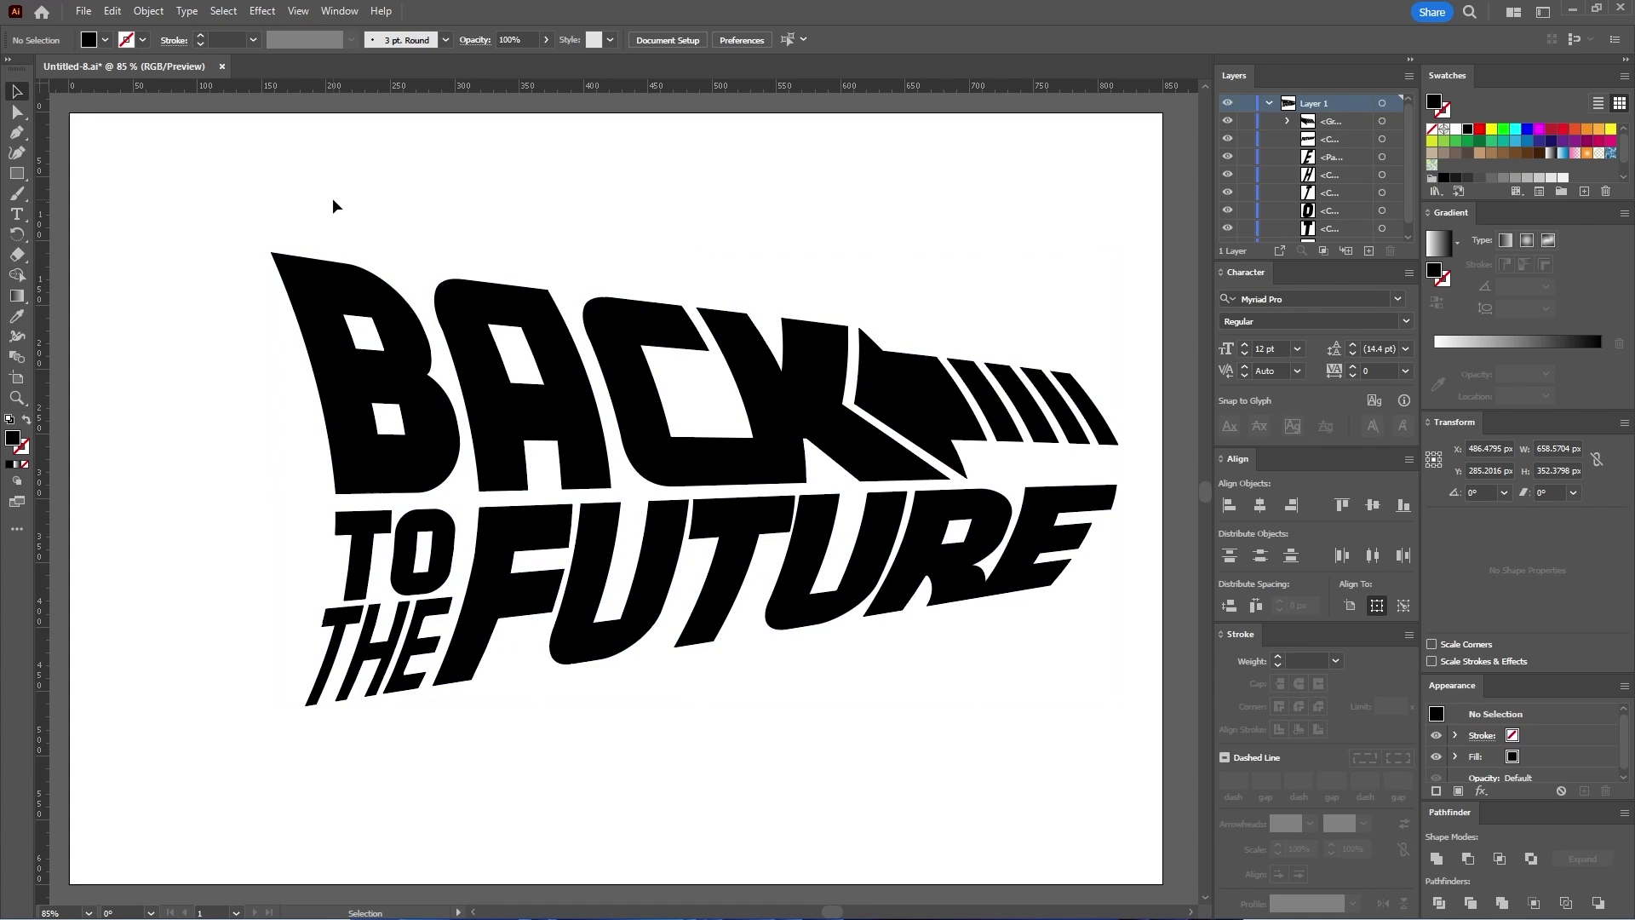
Step: Fill the word BACK with a linear gradient and set its starting color stop to yellow, RGB 255, 228, 7
left_click(403, 351)
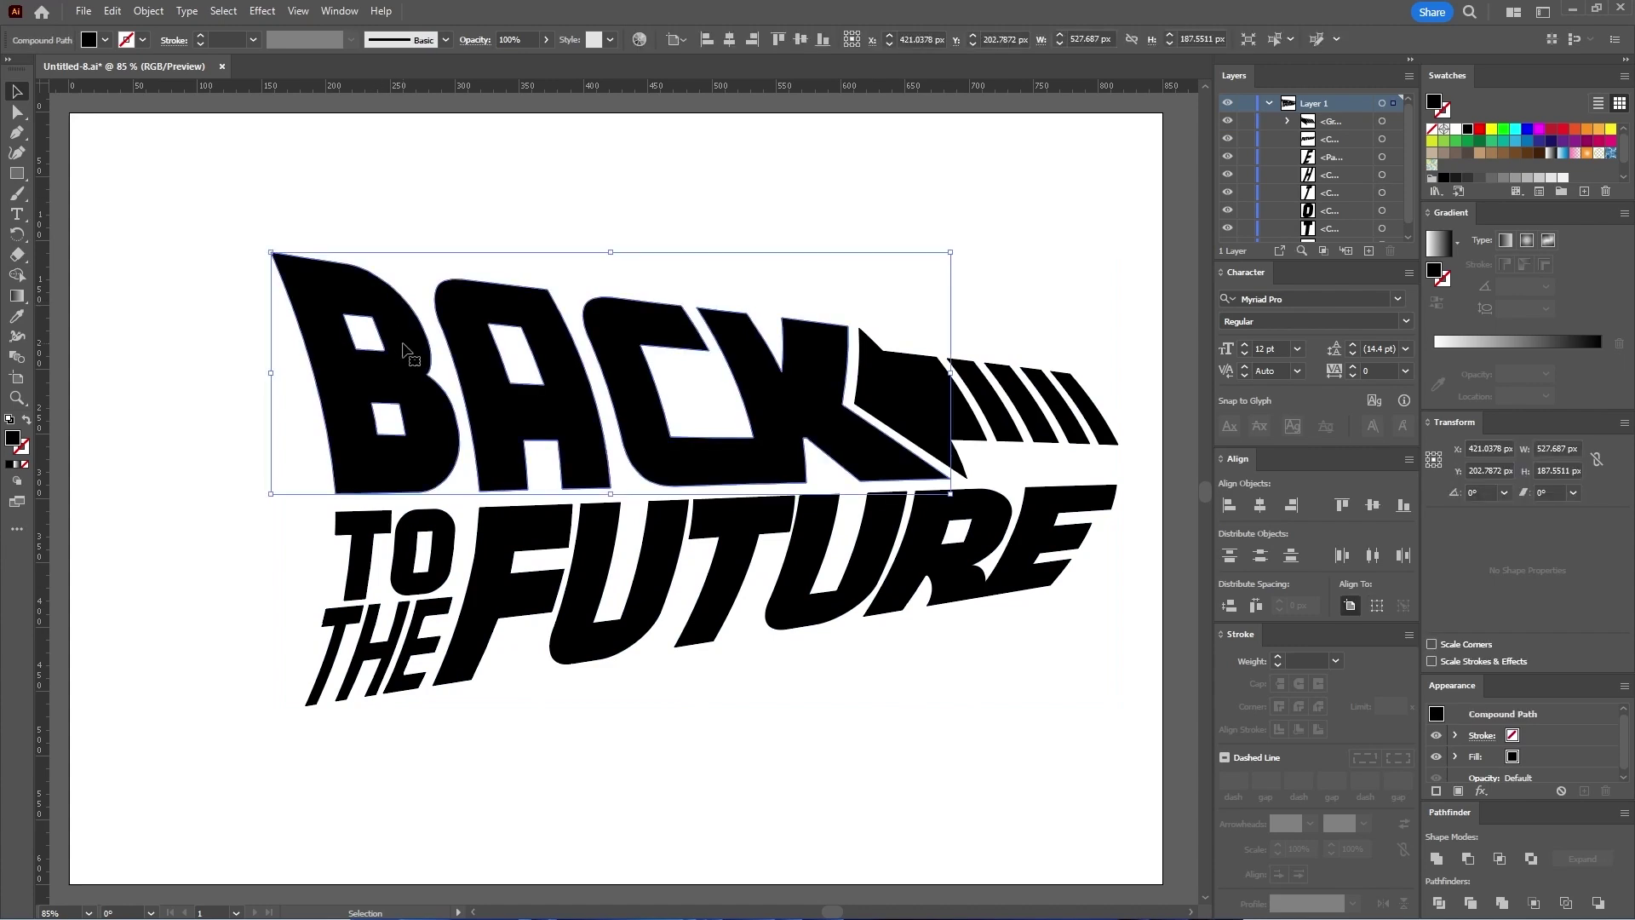
left_click(1433, 349)
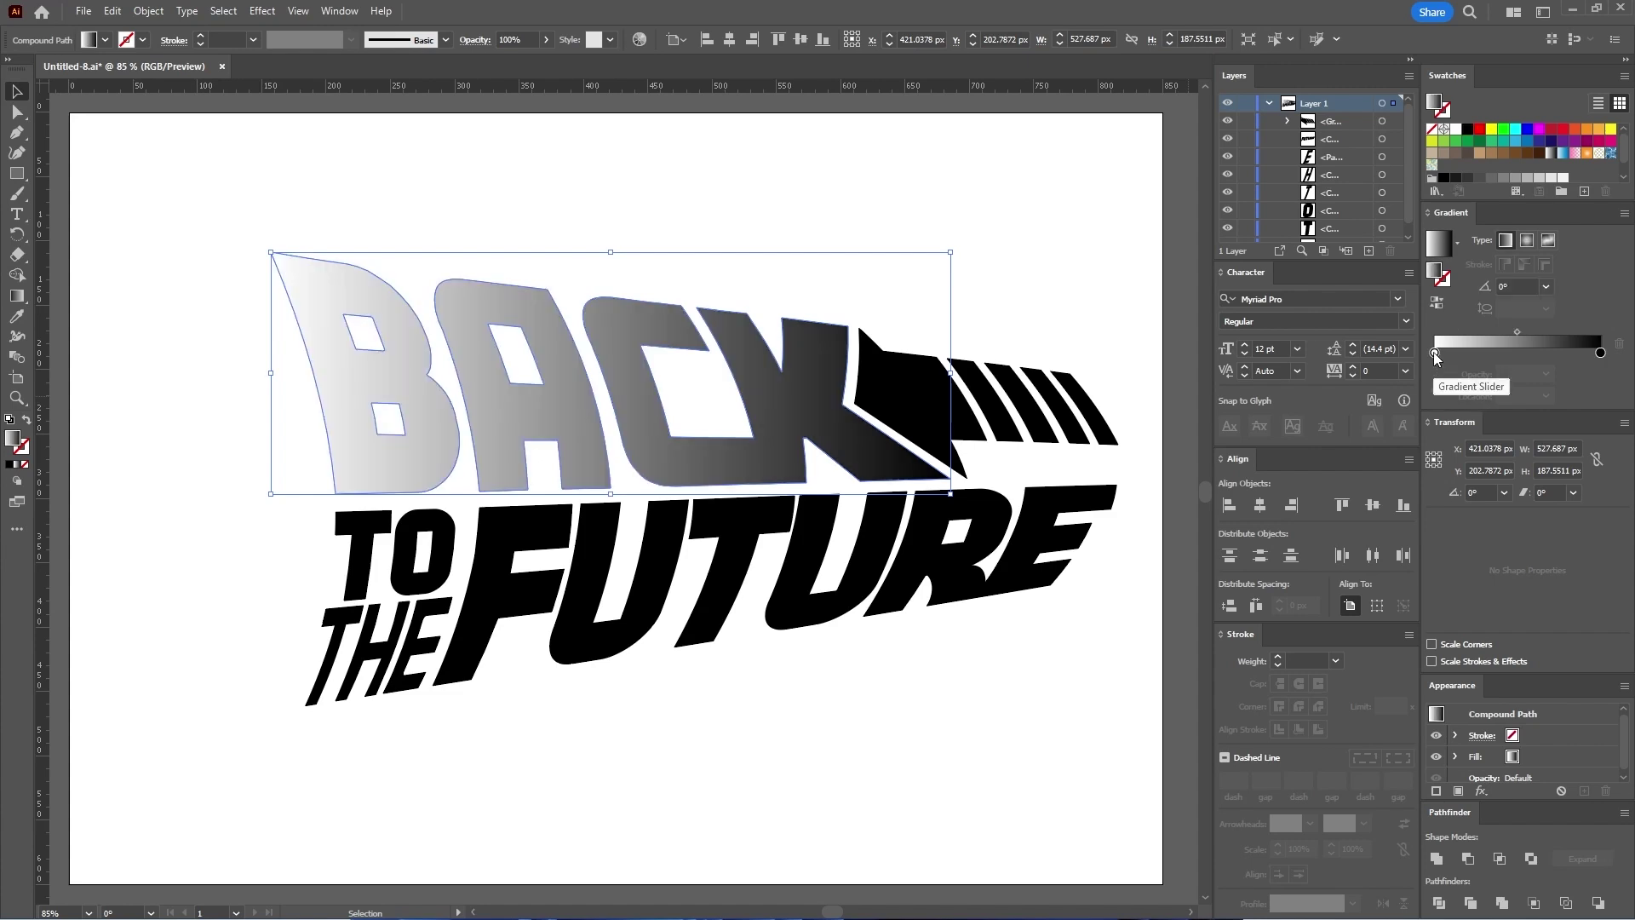
double_click(1434, 352)
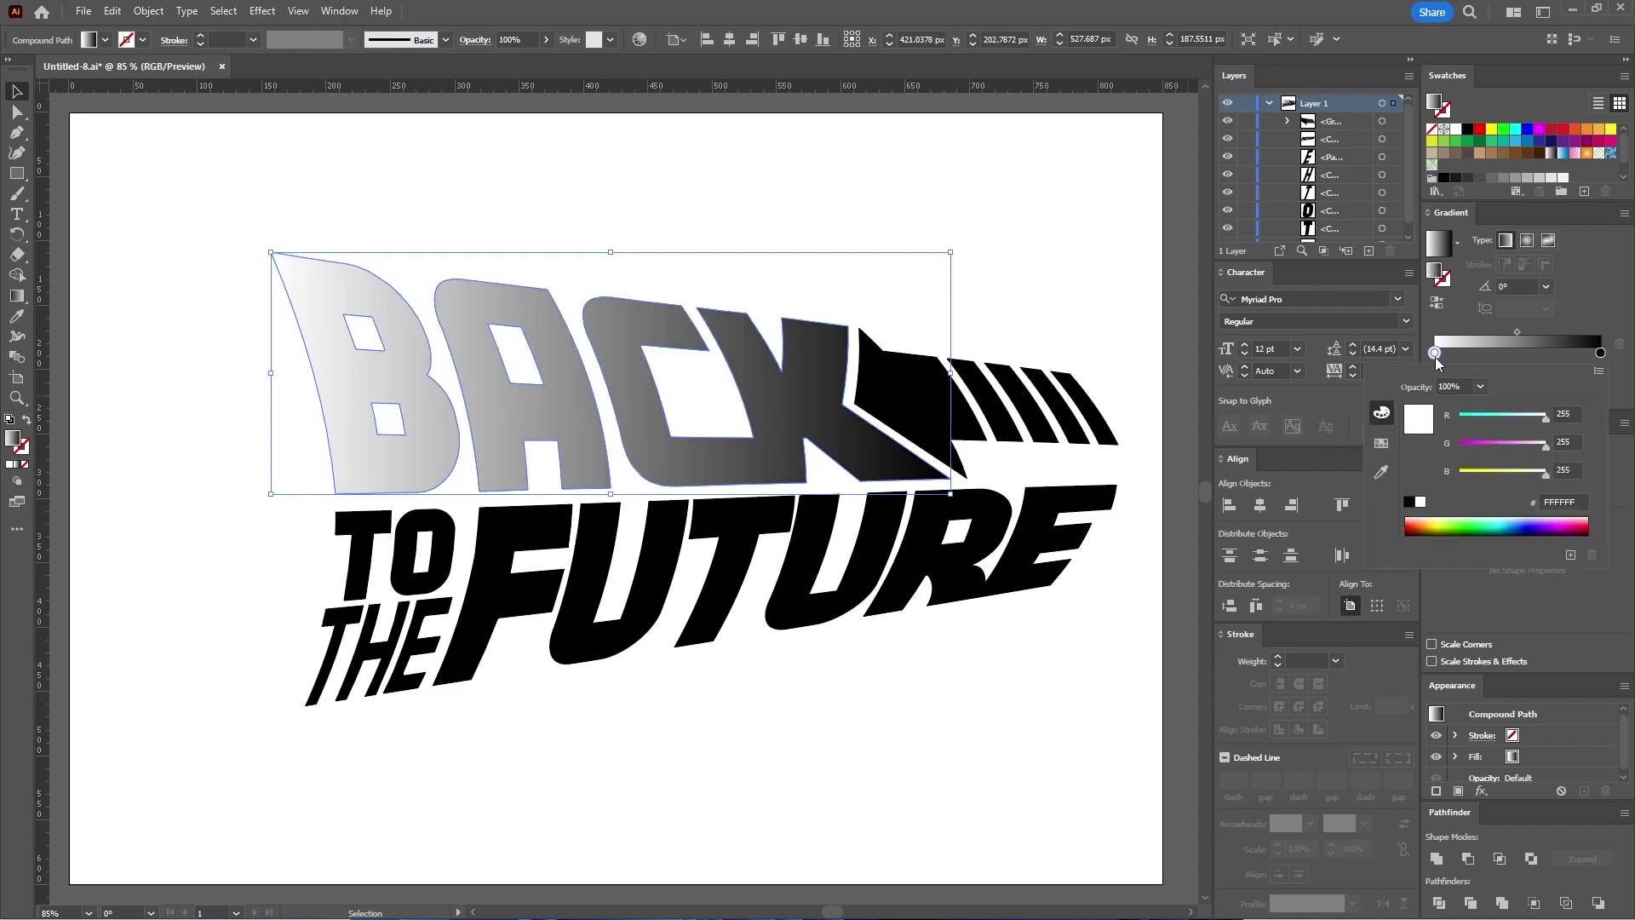
left_click(1565, 441)
type("228")
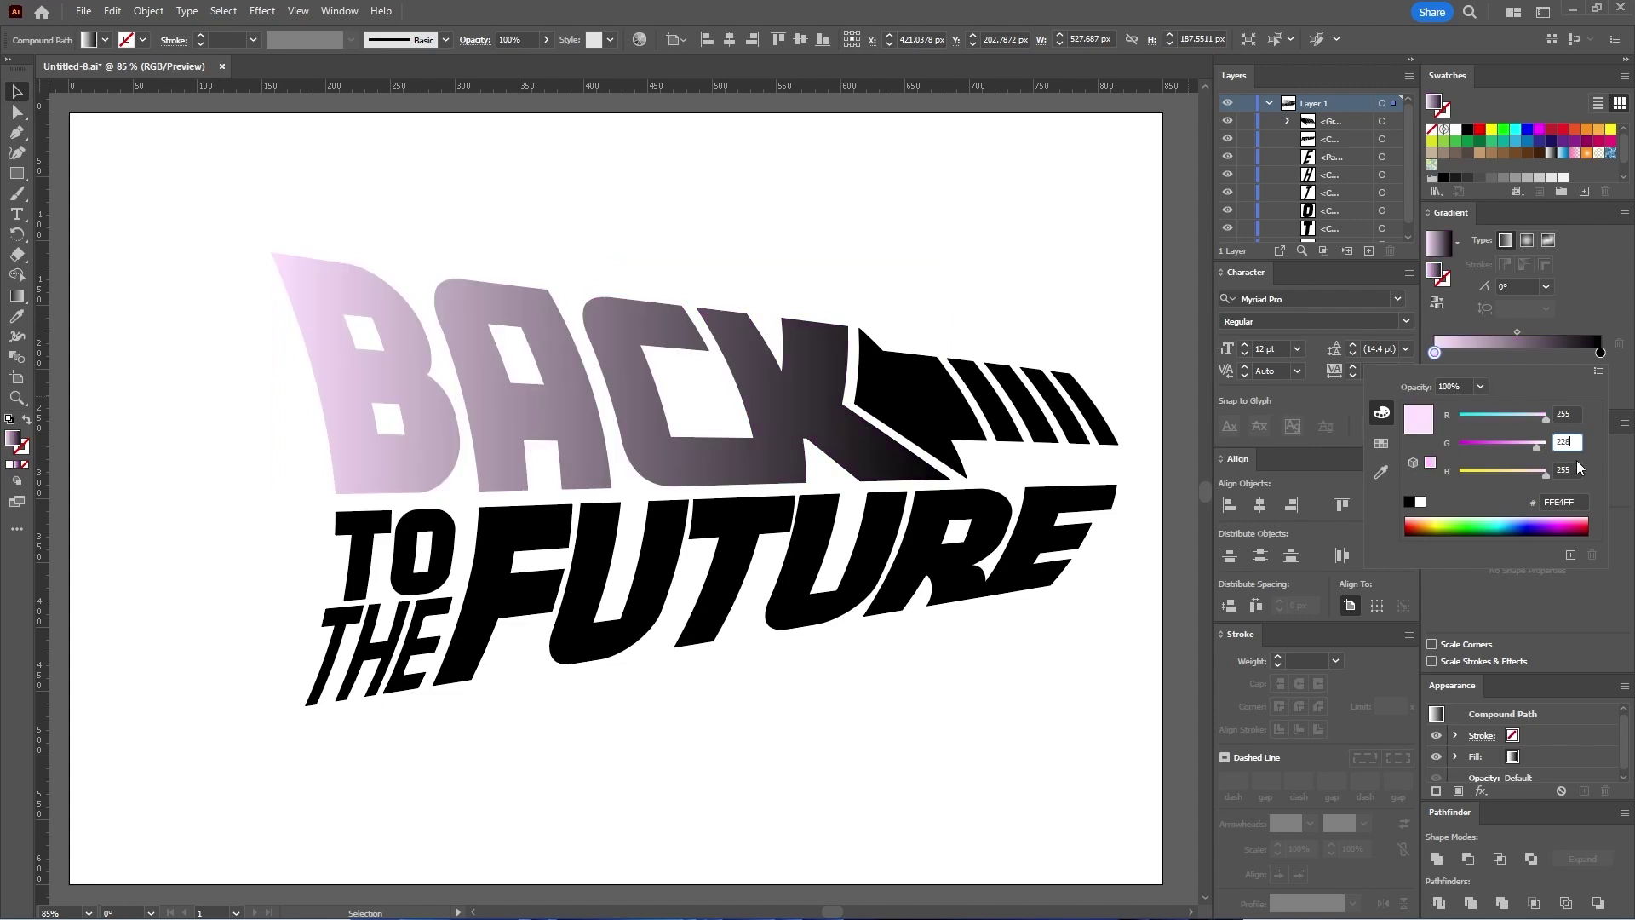
left_click(1565, 470)
type("0")
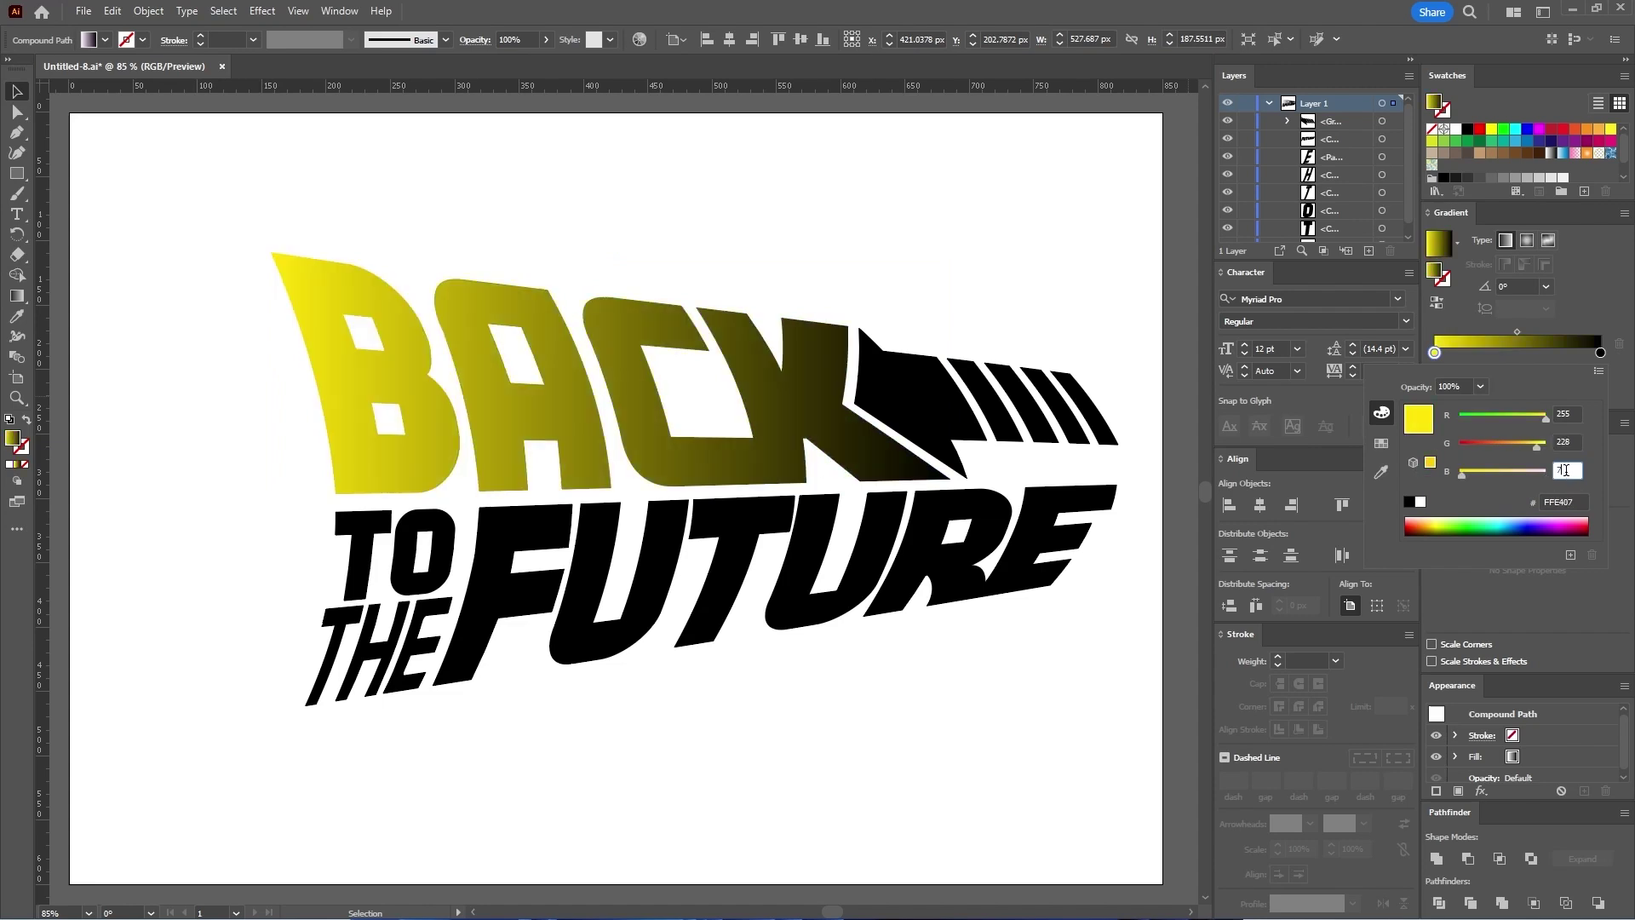
key("Return")
Step: Set the ending color stop of BACK's gradient to red, RGB 229, 39, 34
double_click(1599, 354)
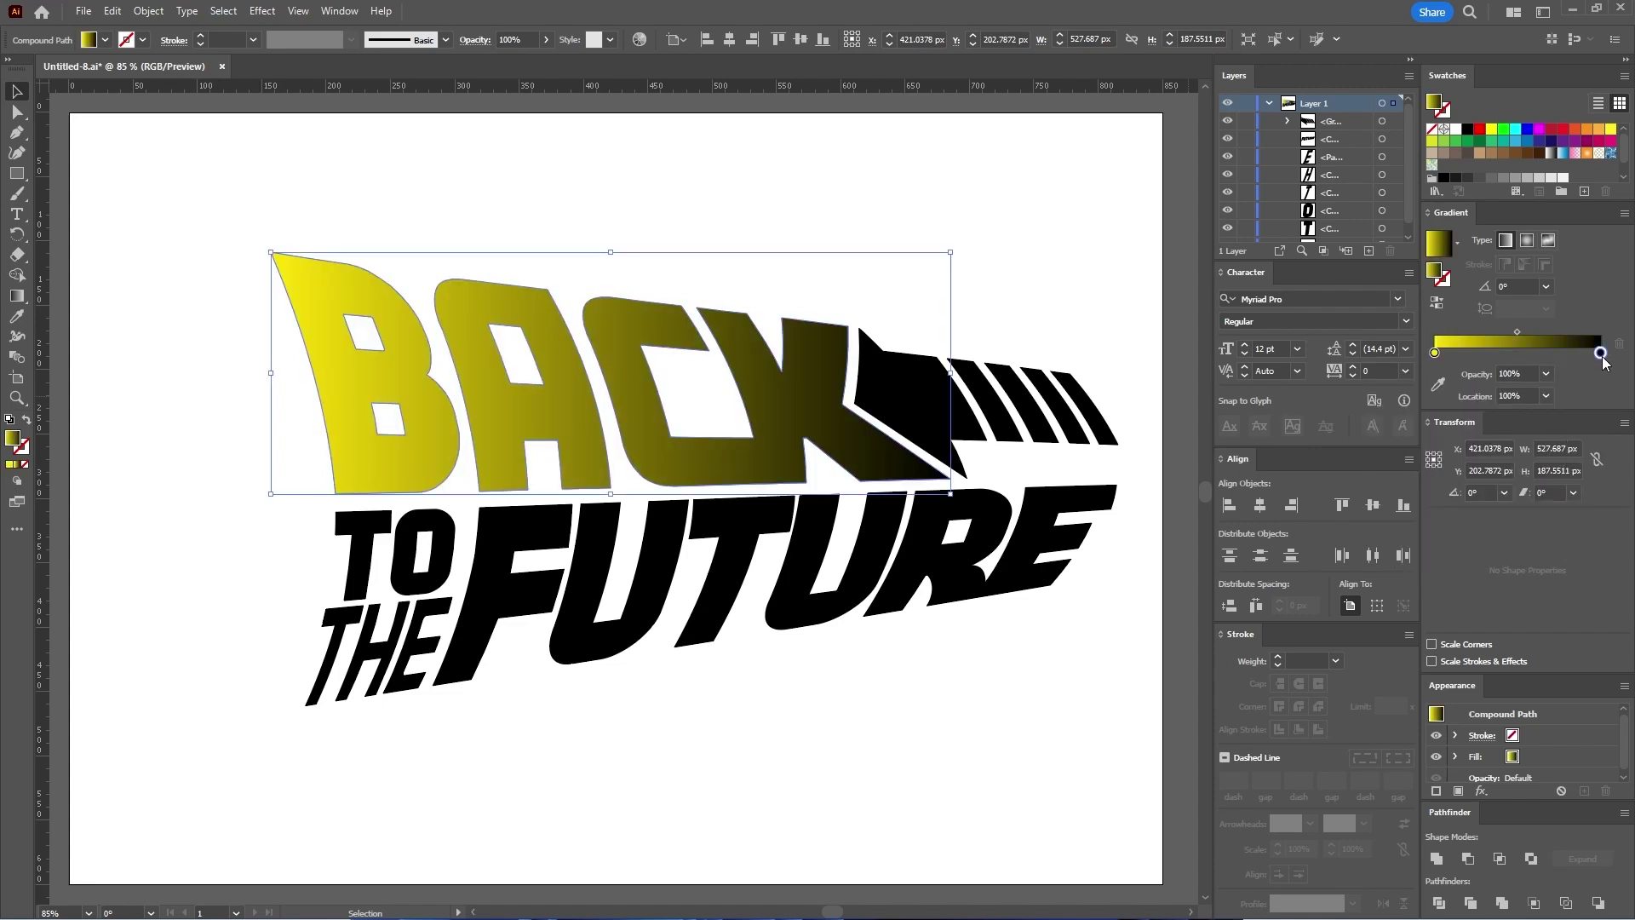
left_click(1567, 414)
type("22")
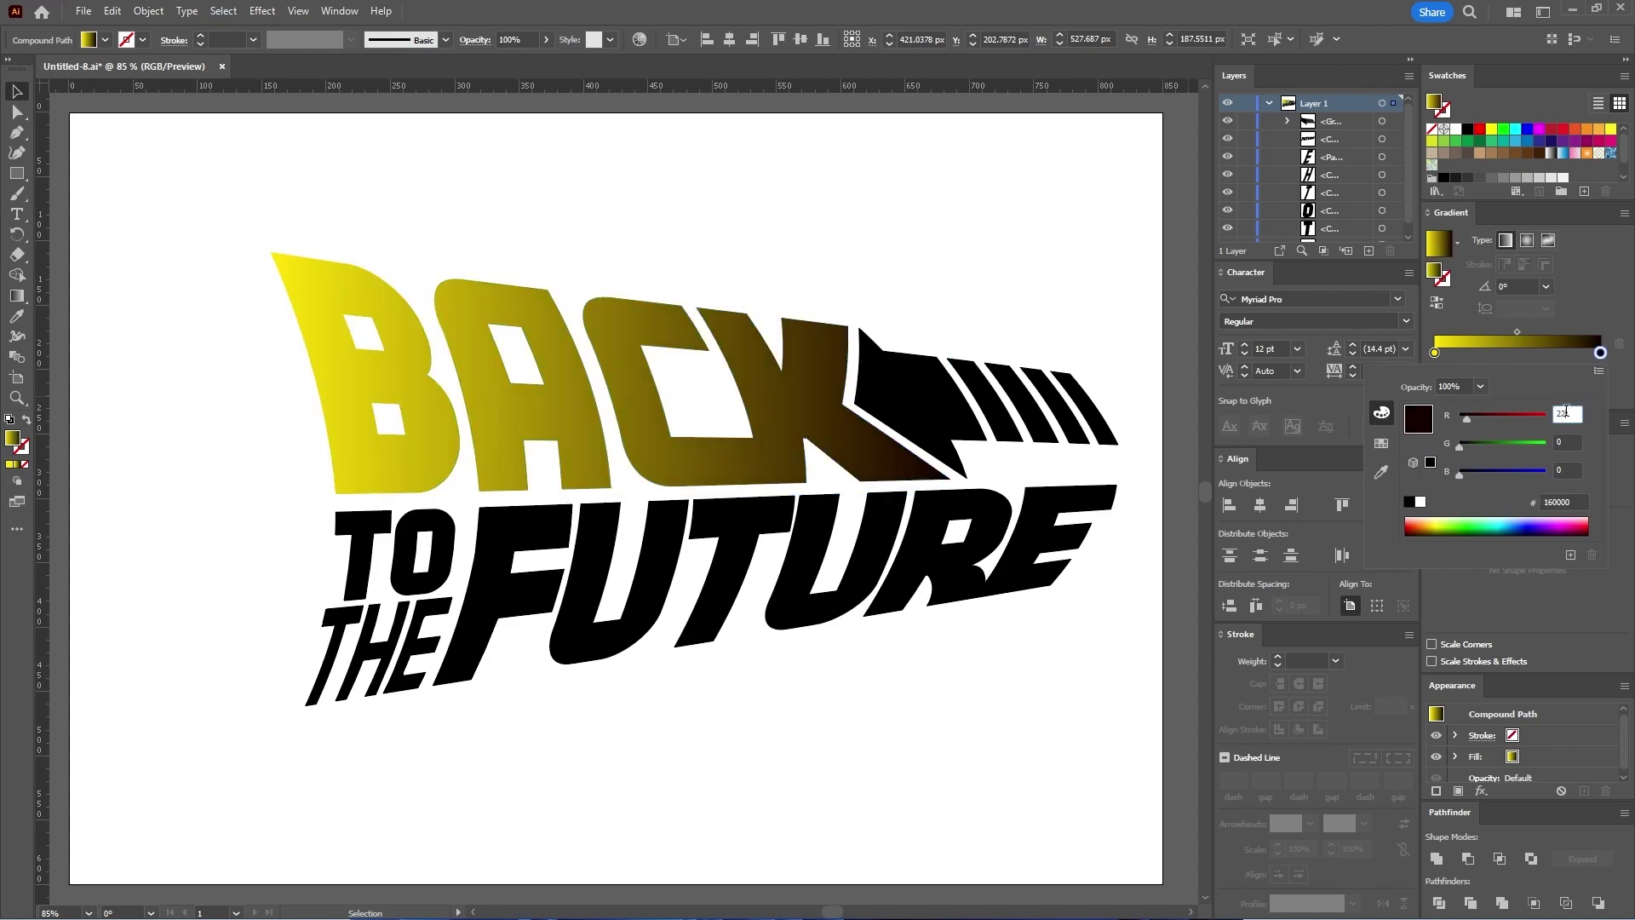
type("9")
left_click(1568, 443)
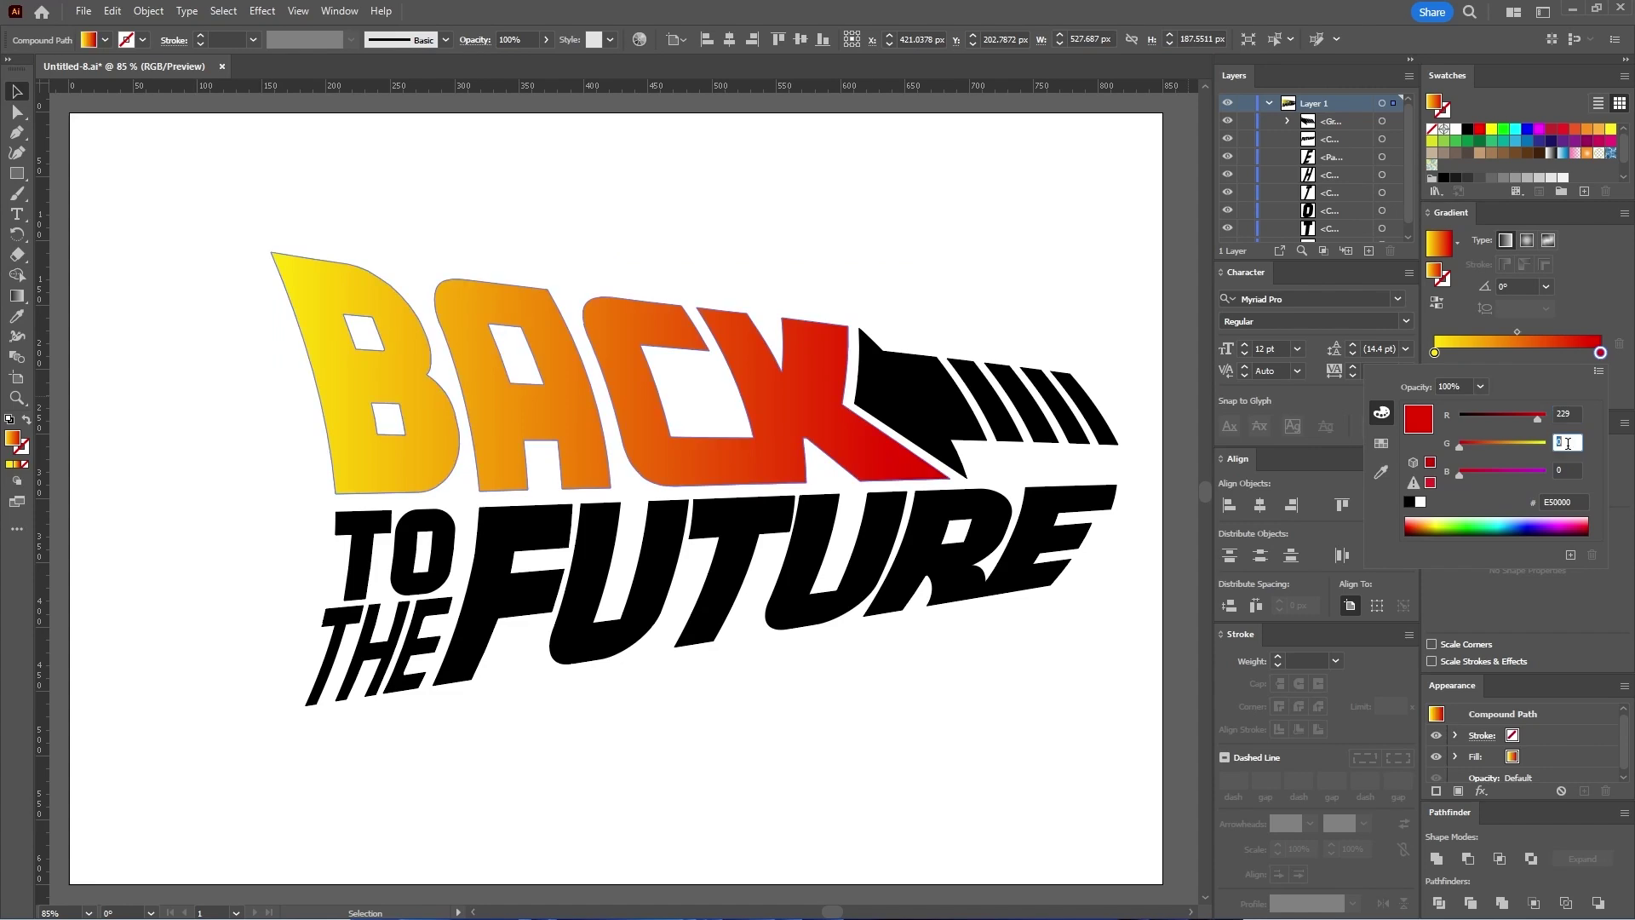
type("39")
left_click(1566, 469)
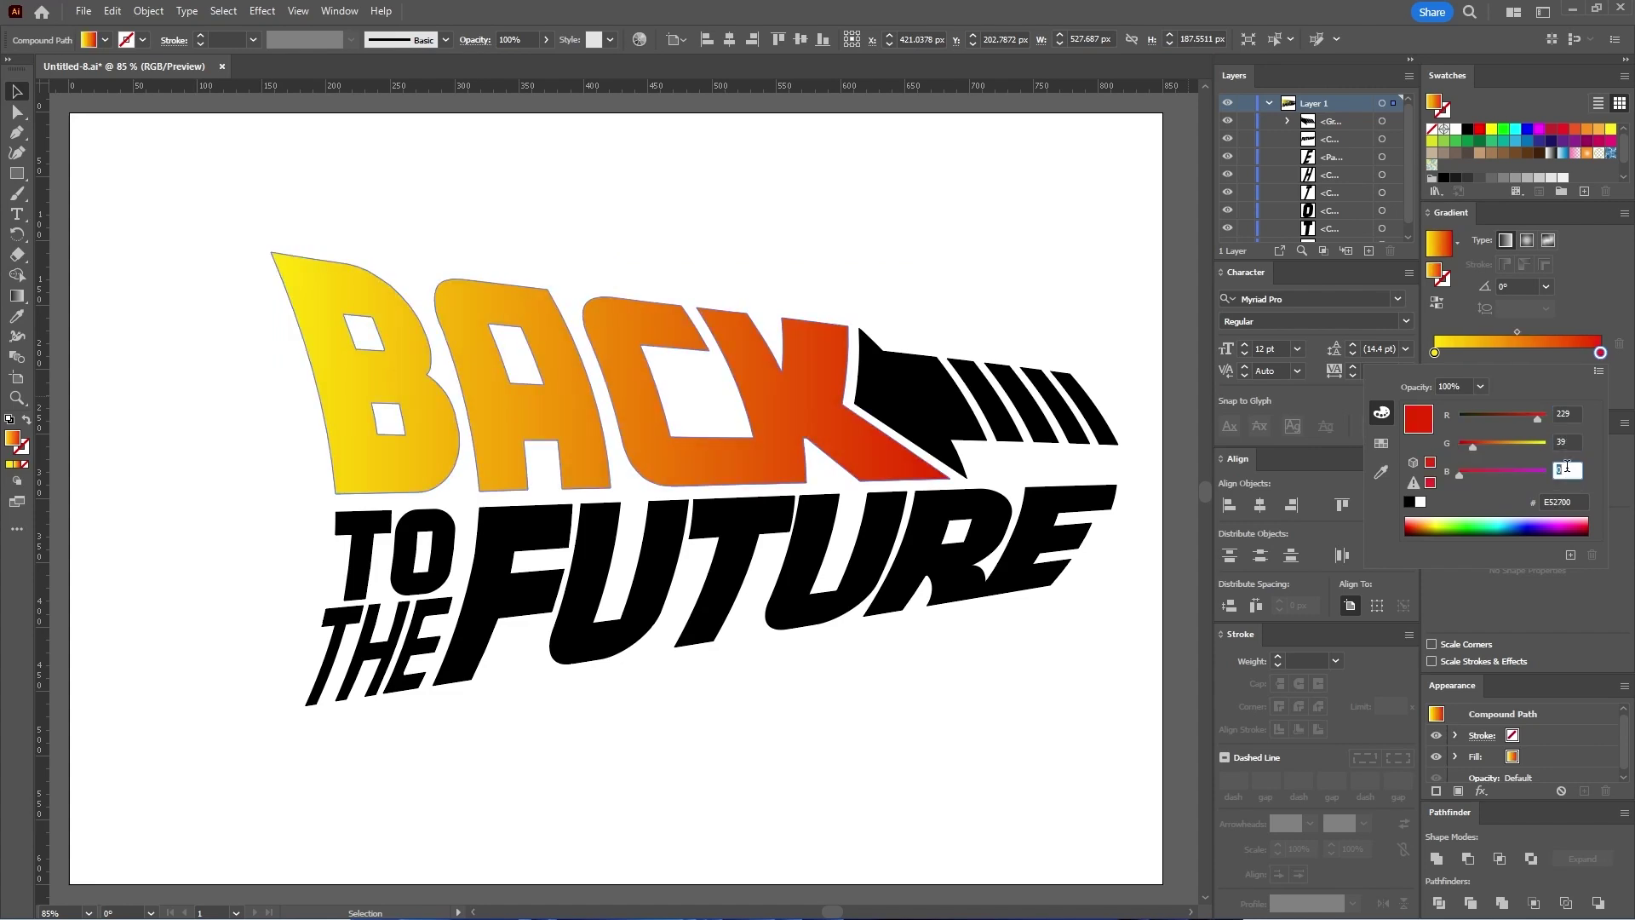
type("34")
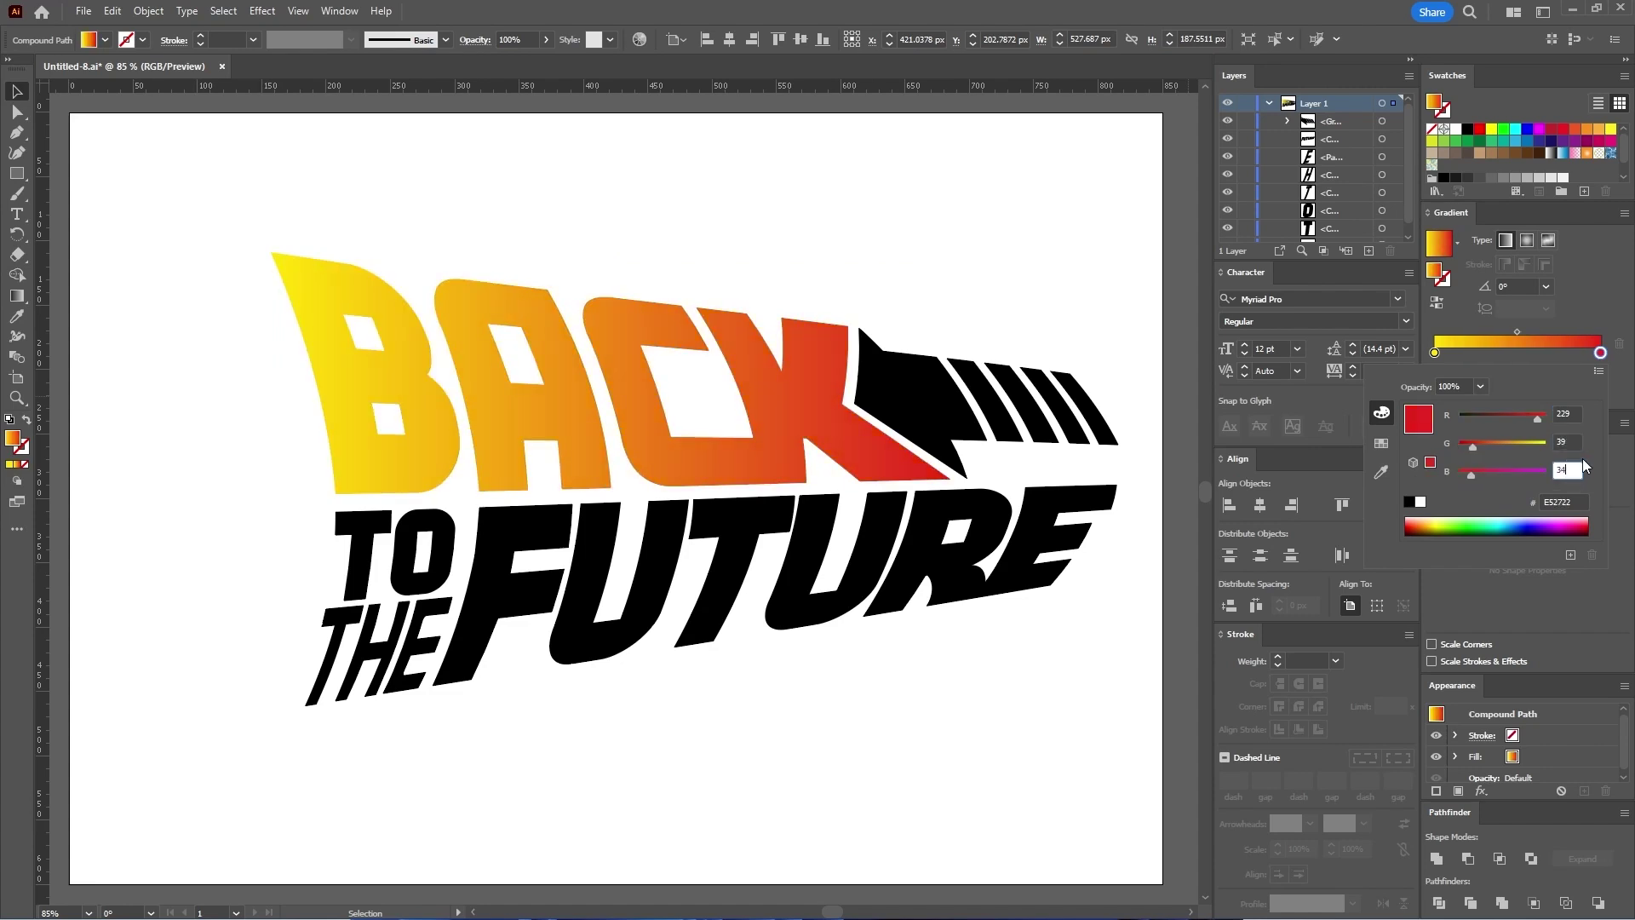
key("Return")
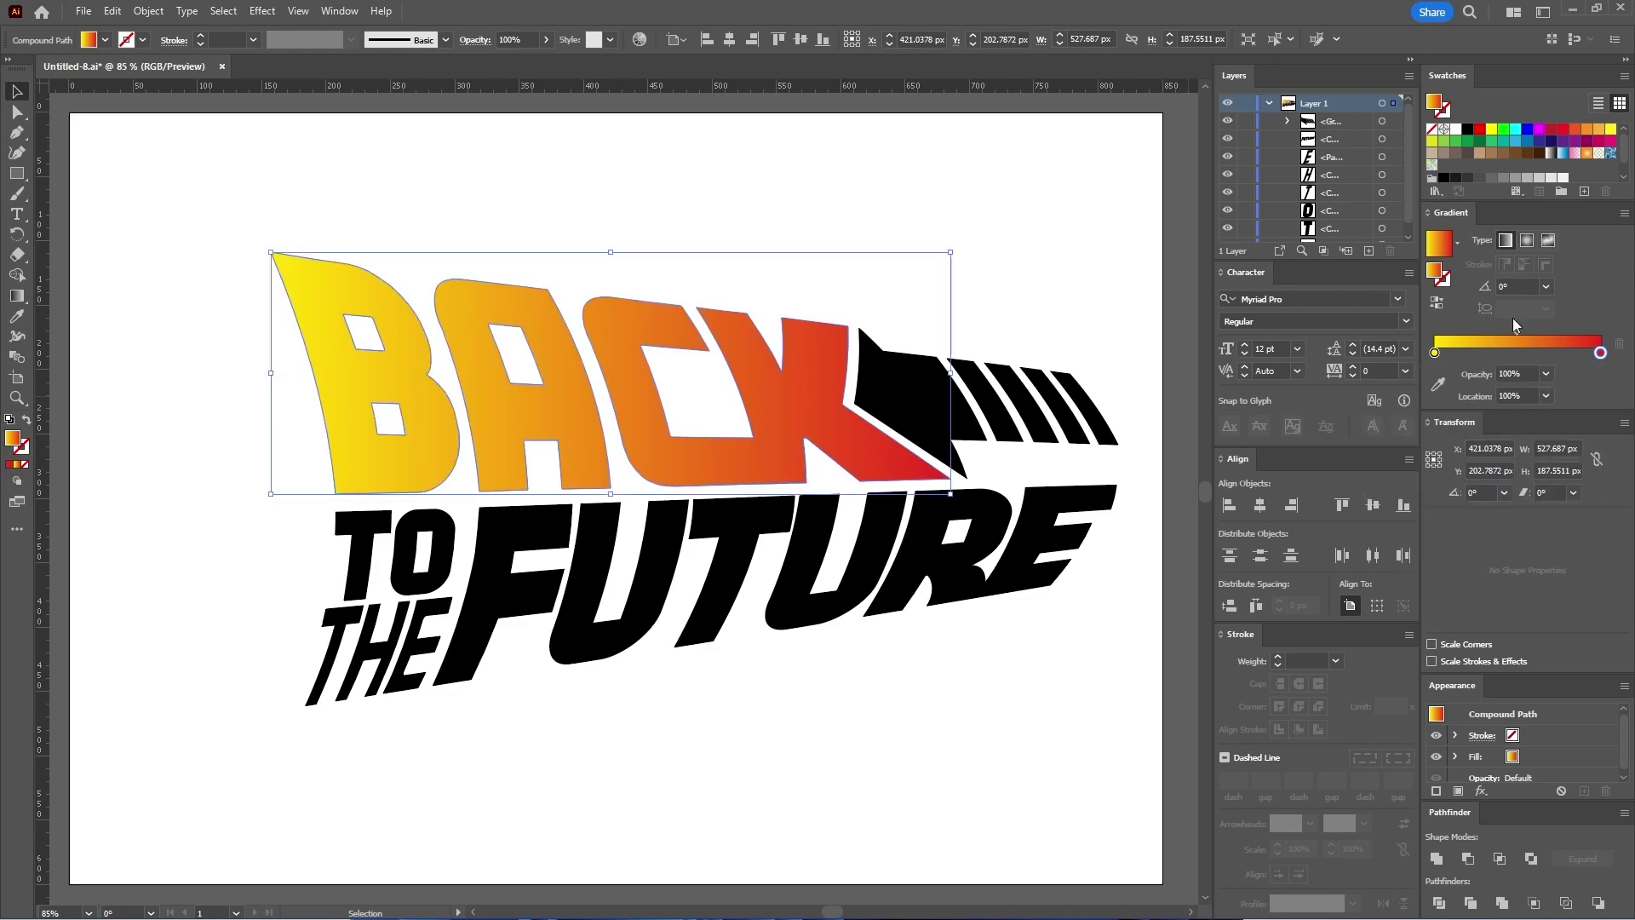
Step: Set the angle of BACK's gradient to 88° so red is at the top and yellow at the bottom
left_click(1505, 287)
type("90")
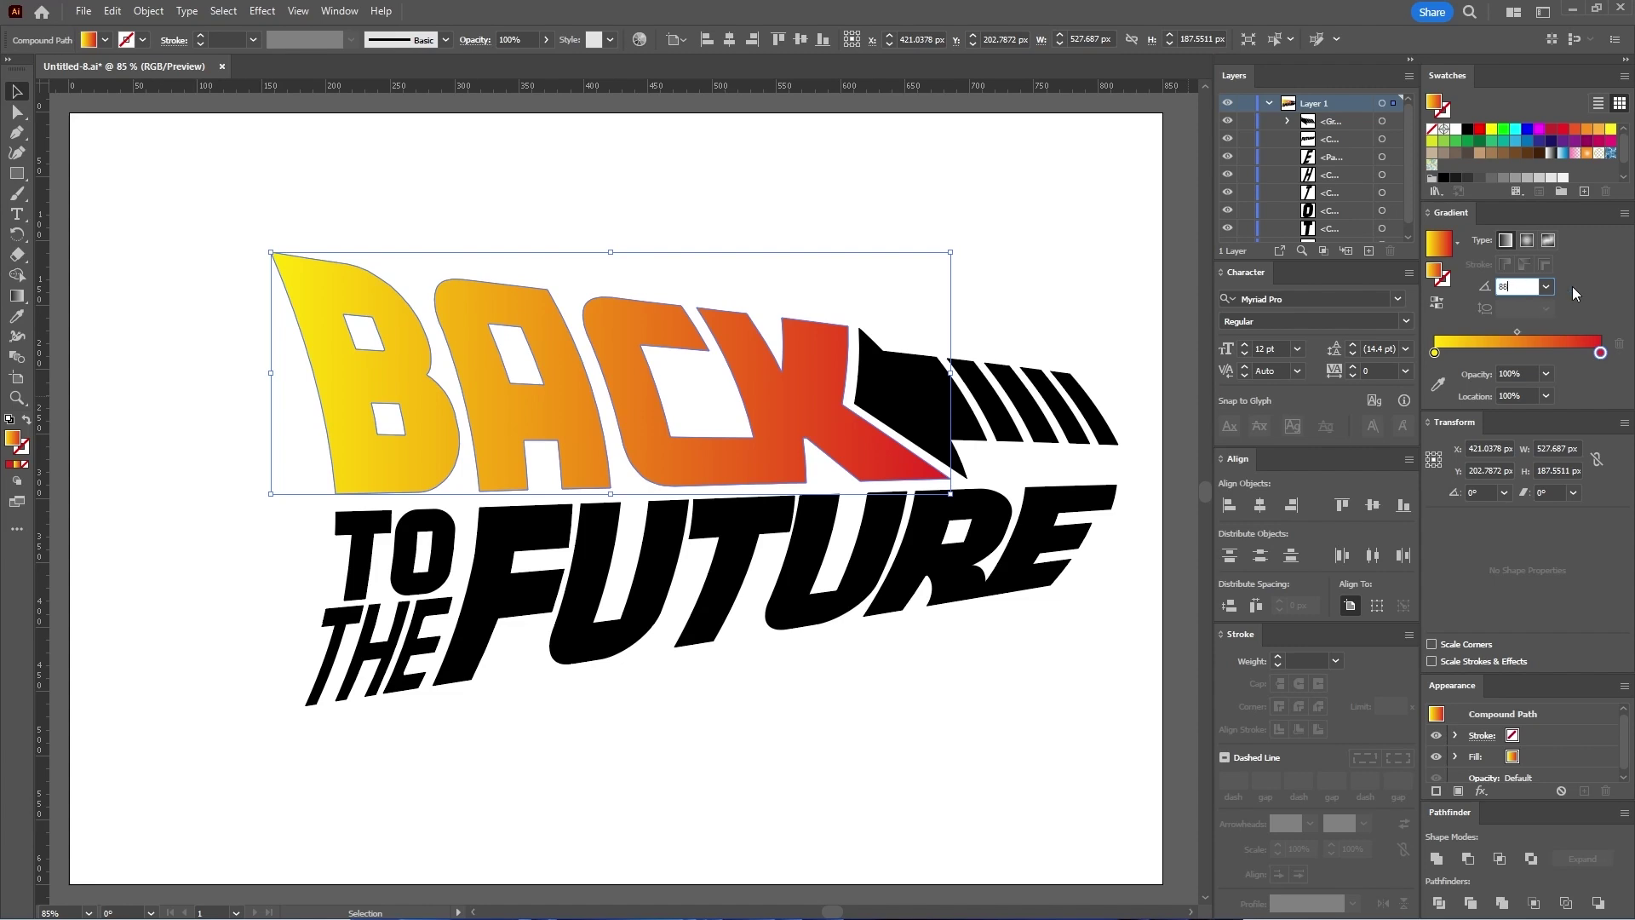
key("Return")
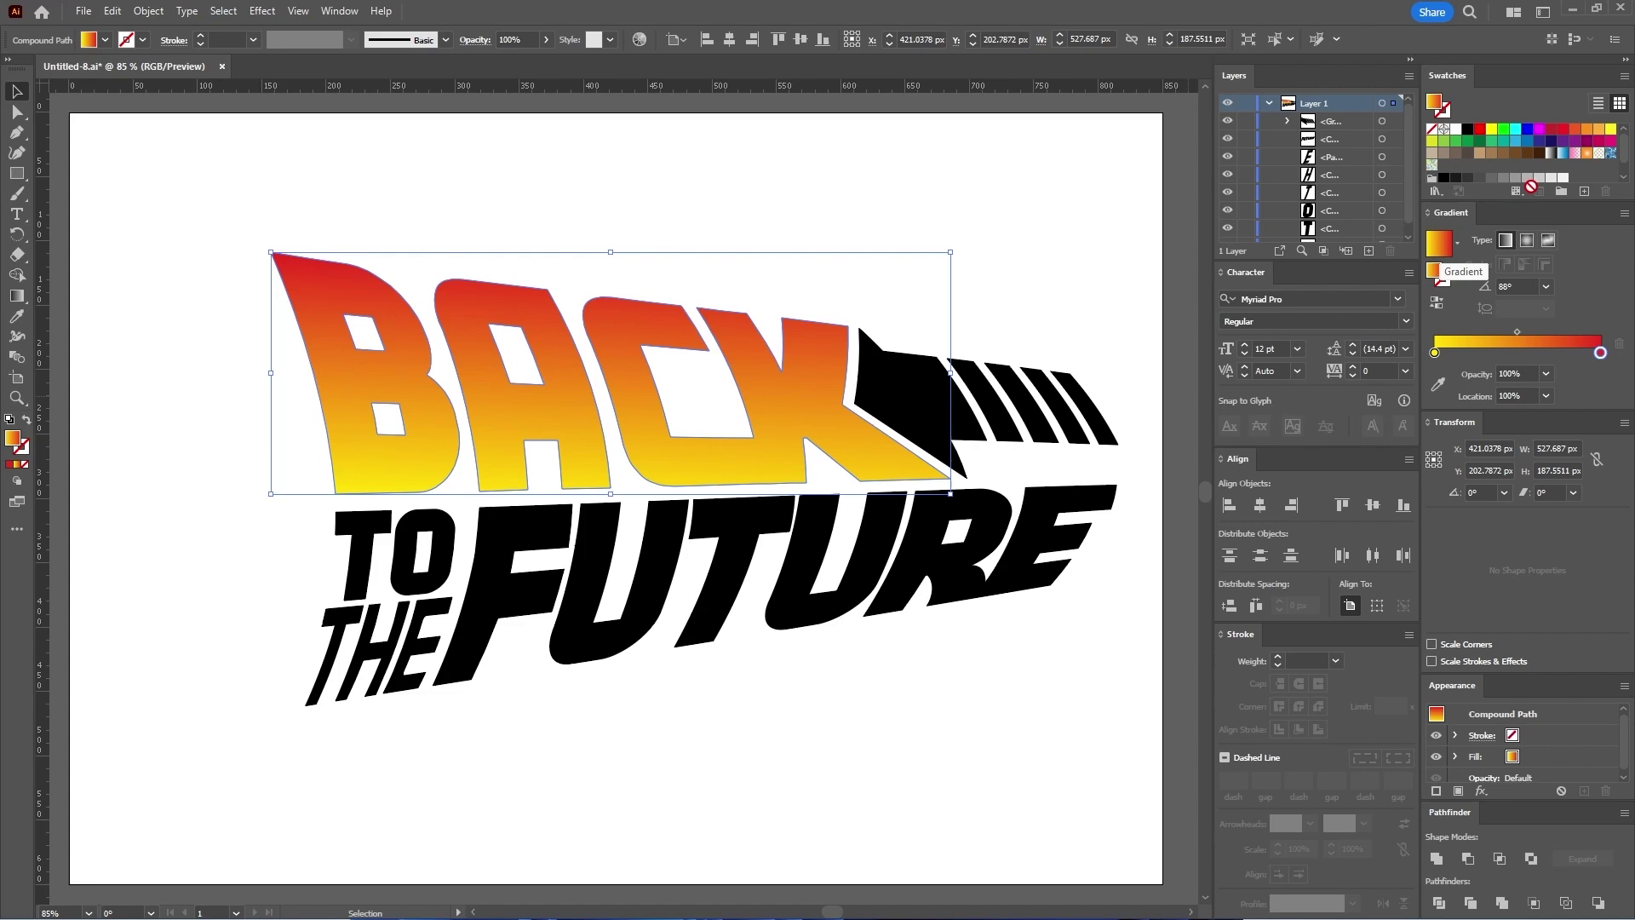
Step: Save the yellow-to-red gradient as a new swatch and deselect BACK
scroll(1587, 167, "down", 2)
left_click_drag(1587, 165, 1587, 165)
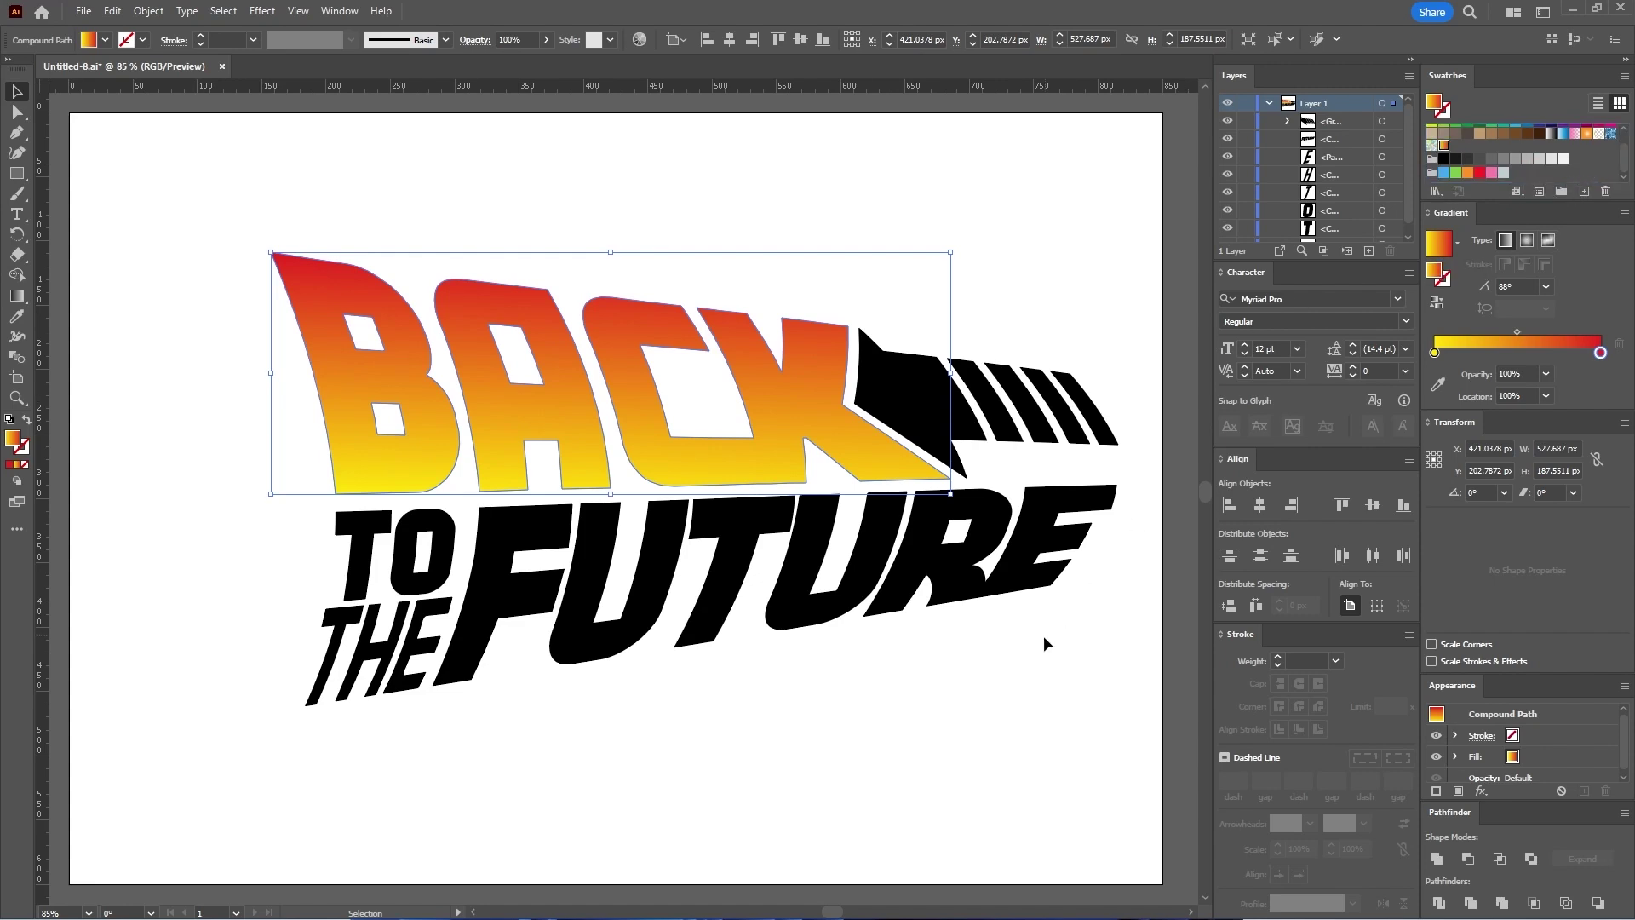
left_click(1001, 647)
Step: Fill the barred arrow group with the saved yellow-to-red gradient swatch and set its gradient angle to 90°
left_click(928, 400)
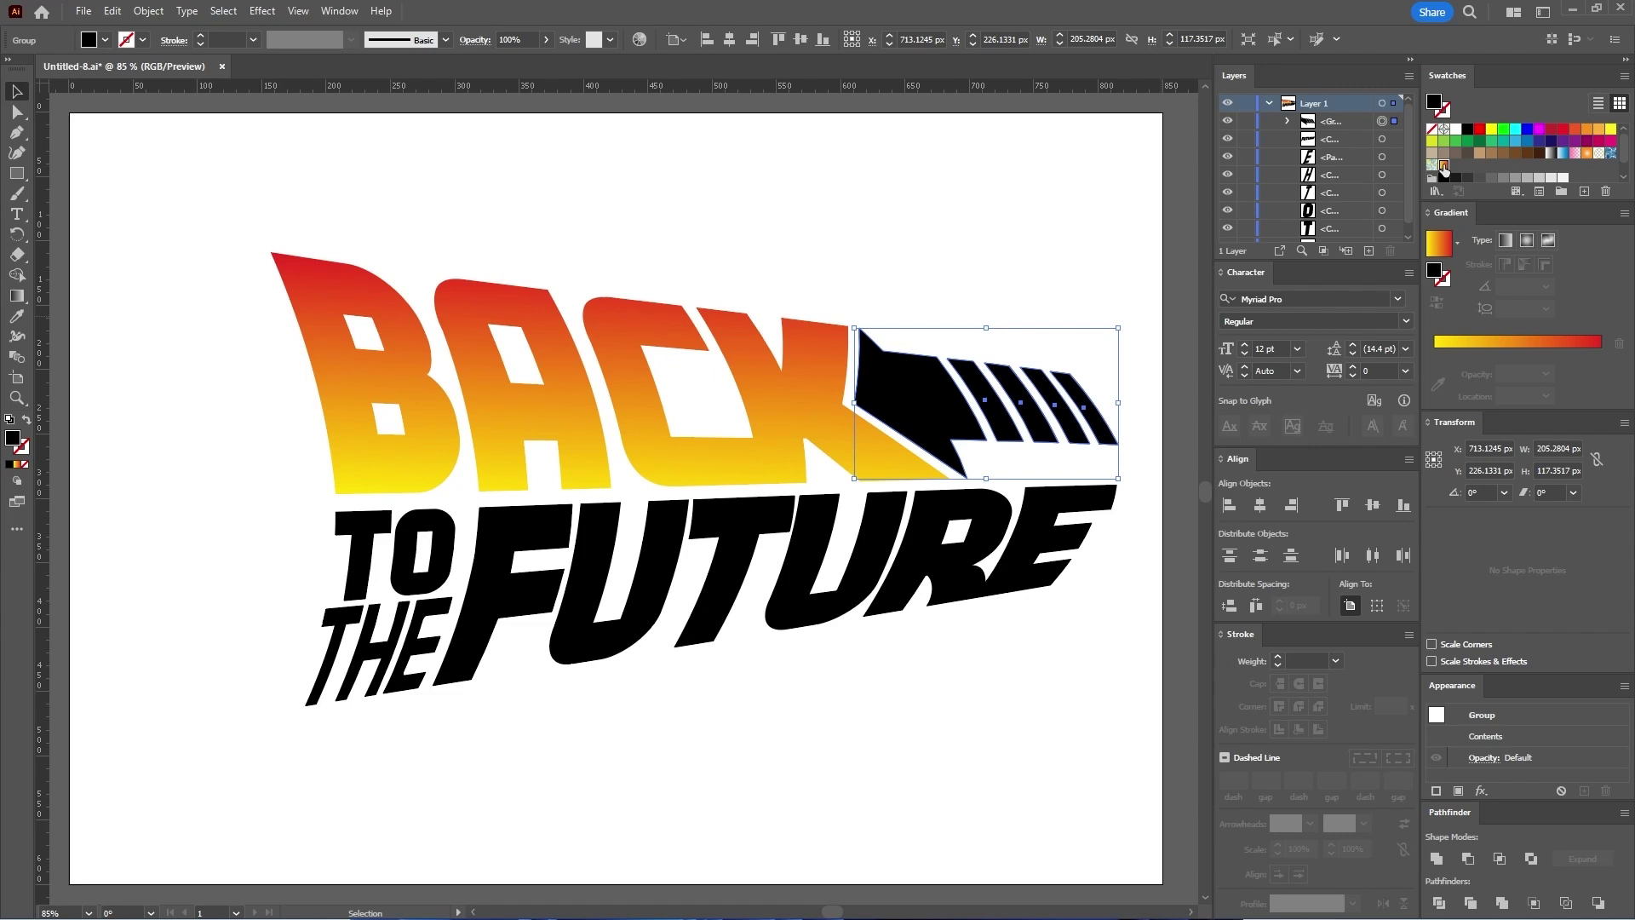
left_click(1443, 166)
left_click(1503, 286)
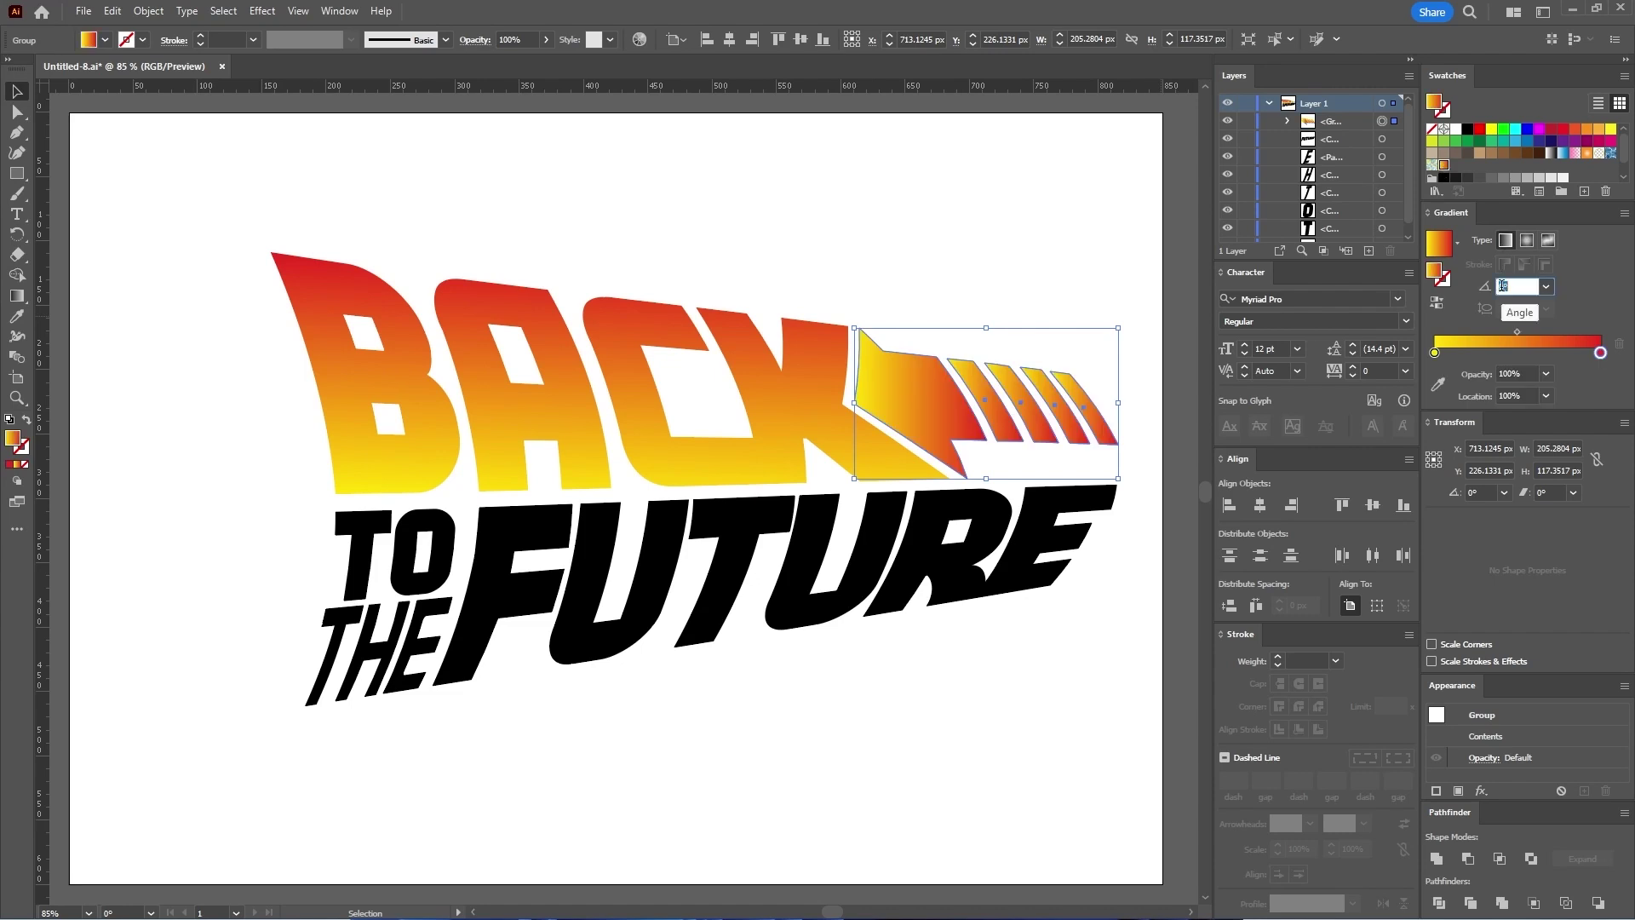
type("90")
key("Return")
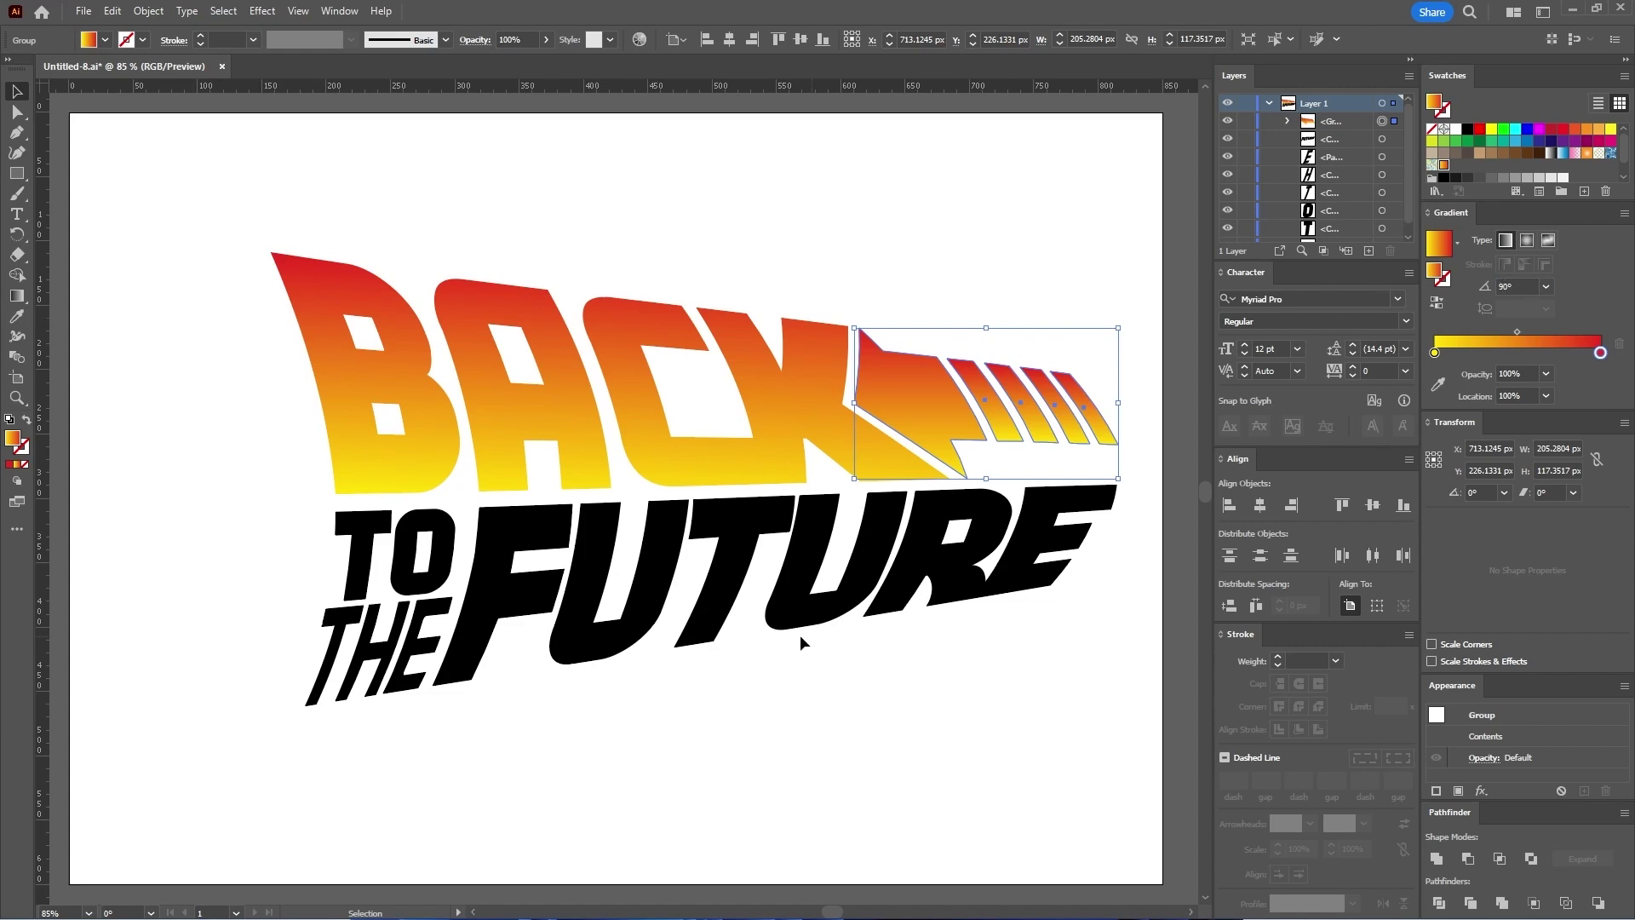
Step: Fill FUTURE with the saved yellow-to-red gradient swatch, reverse the gradient, and set its angle to 95°
left_click(800, 619)
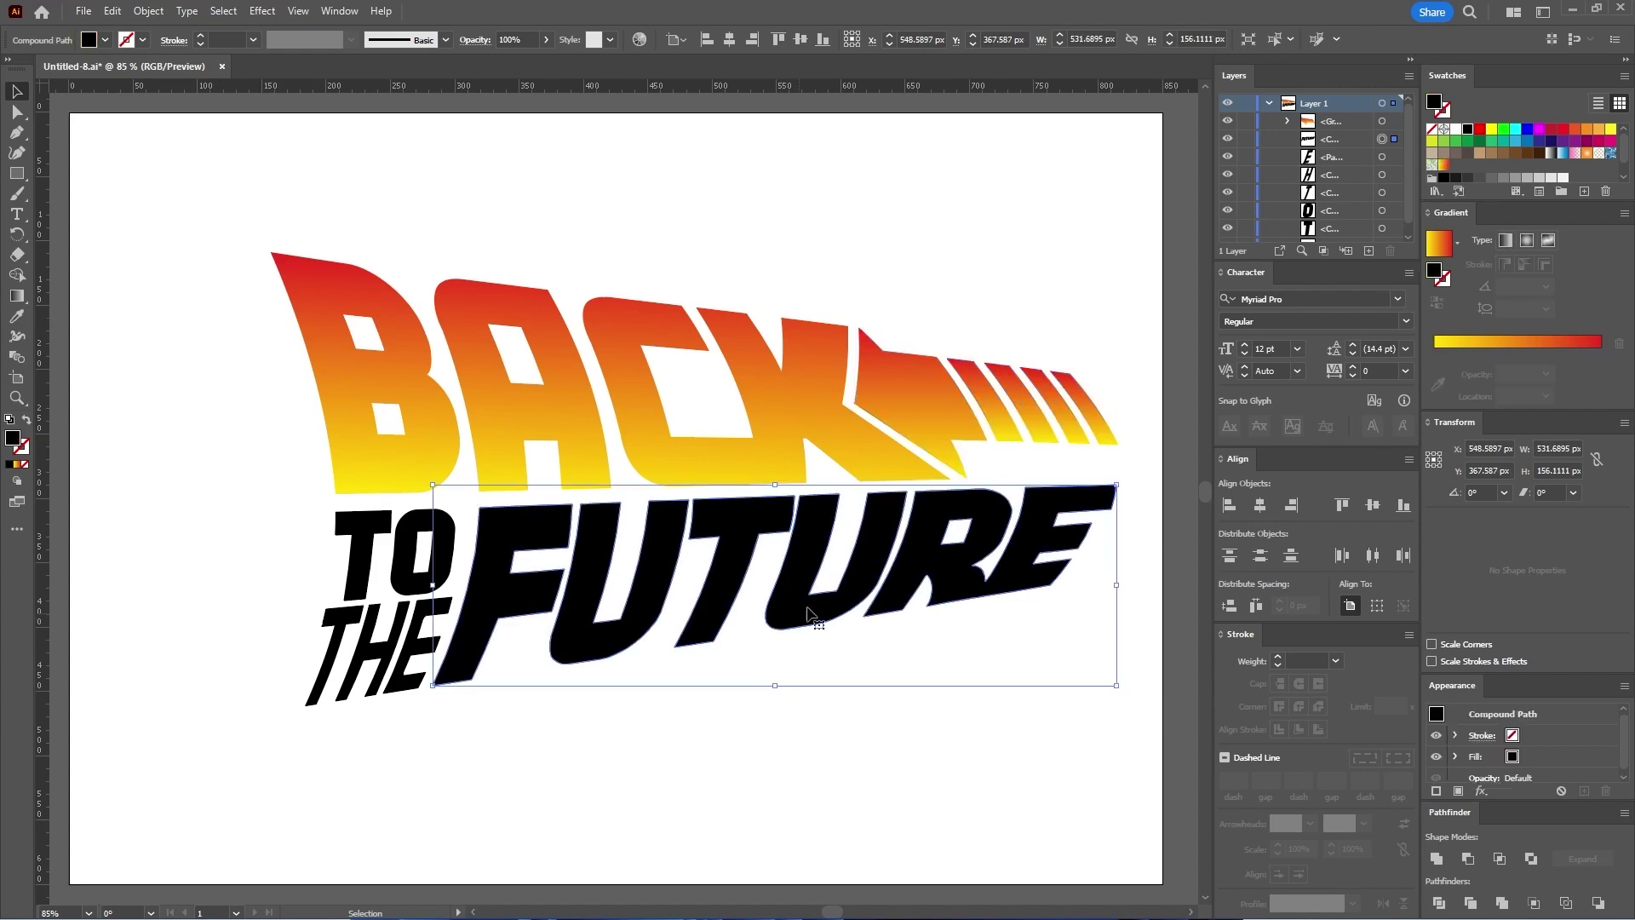
left_click(1443, 164)
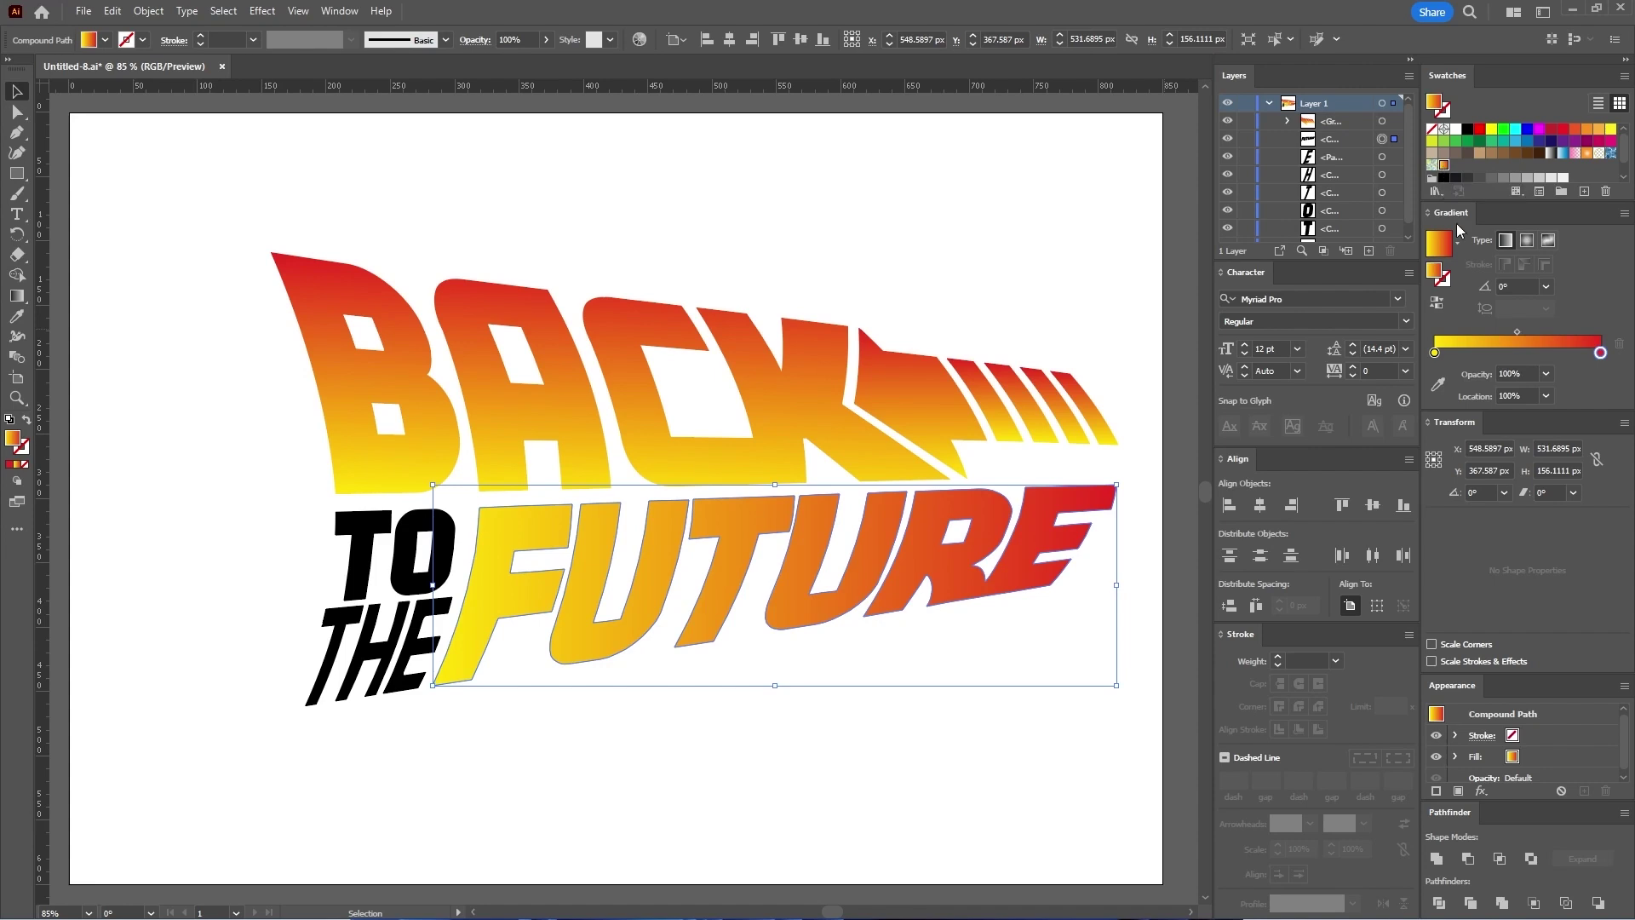
left_click(1437, 304)
left_click(1504, 286)
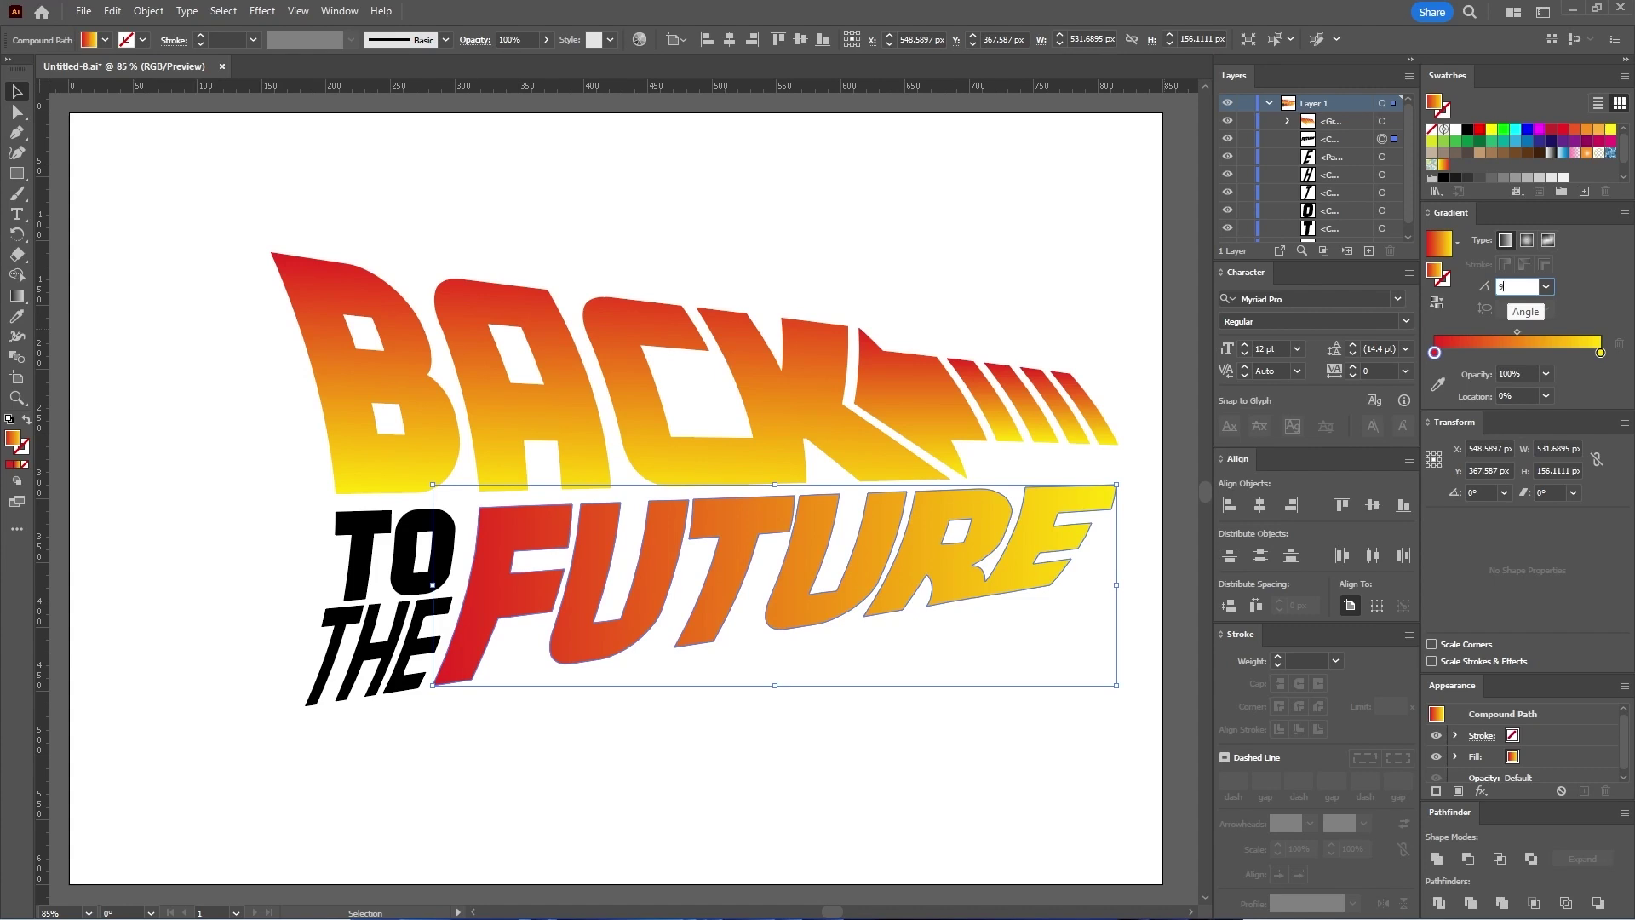
type("95")
key("Return")
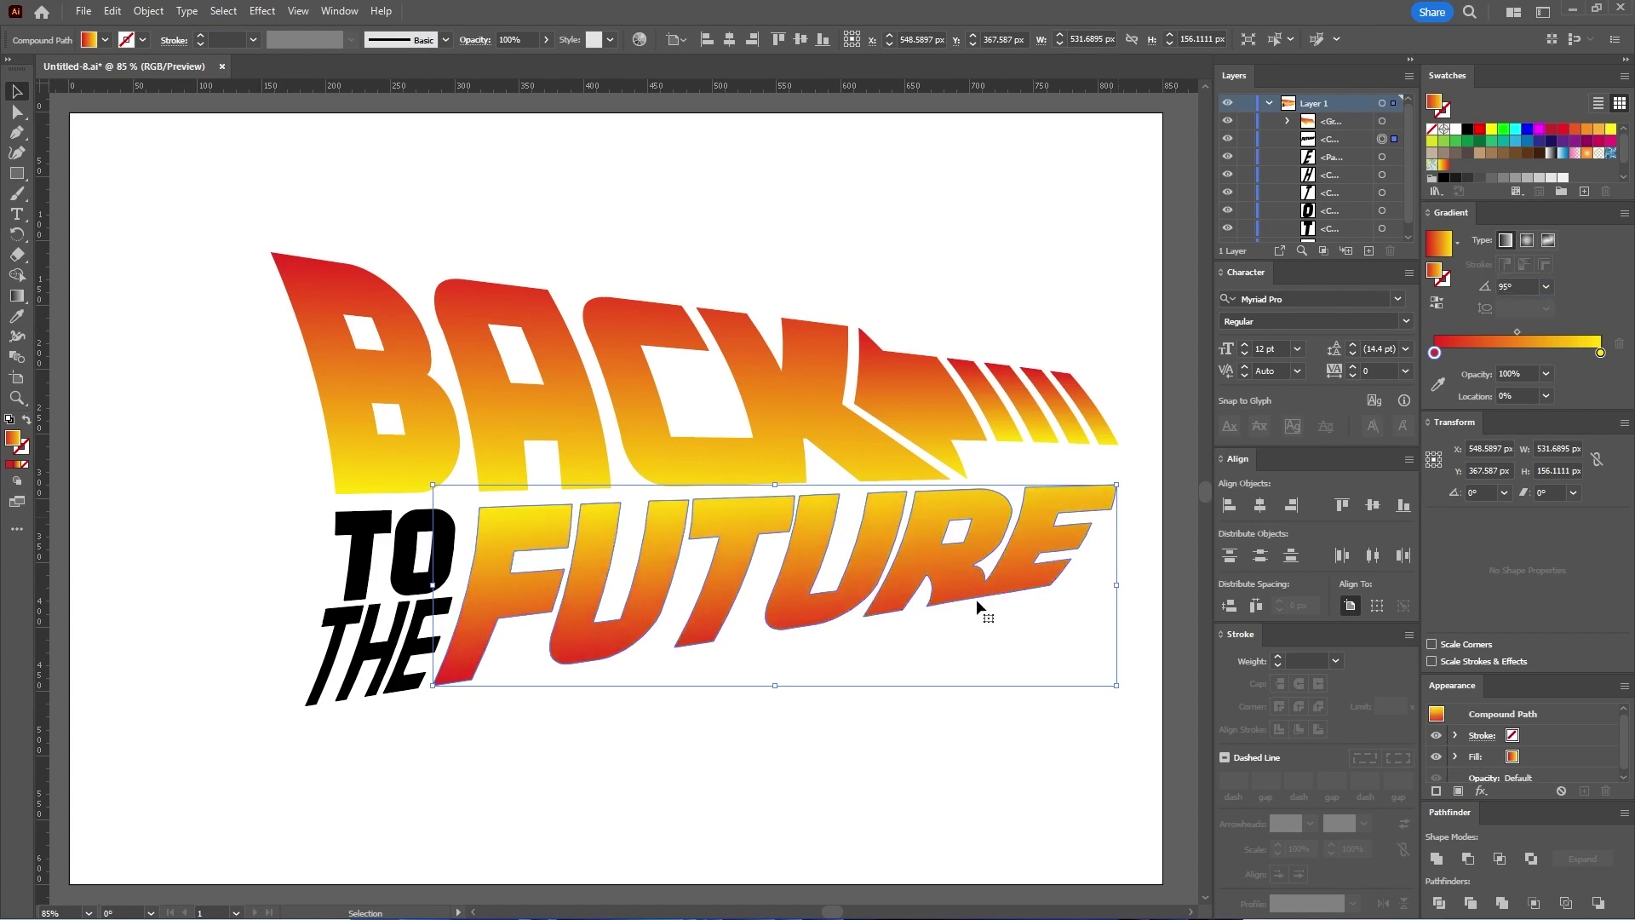
left_click(540, 759)
Step: Combine all the letters of TO THE into one compound path
left_click(358, 570)
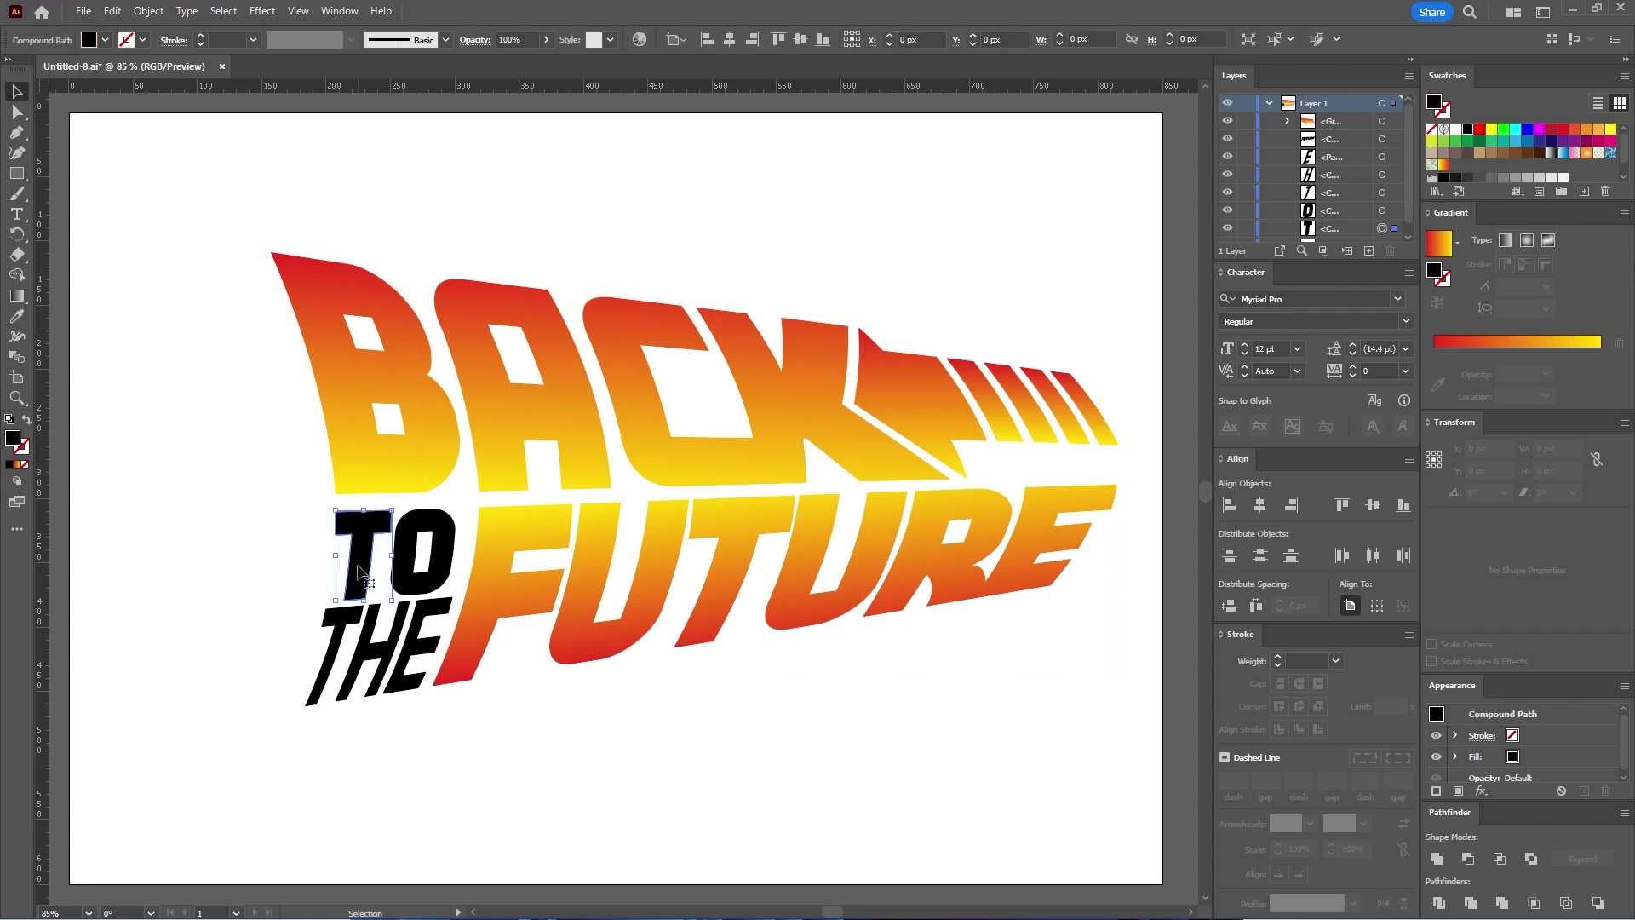
left_click(423, 554, "shift")
left_click(424, 645, "shift")
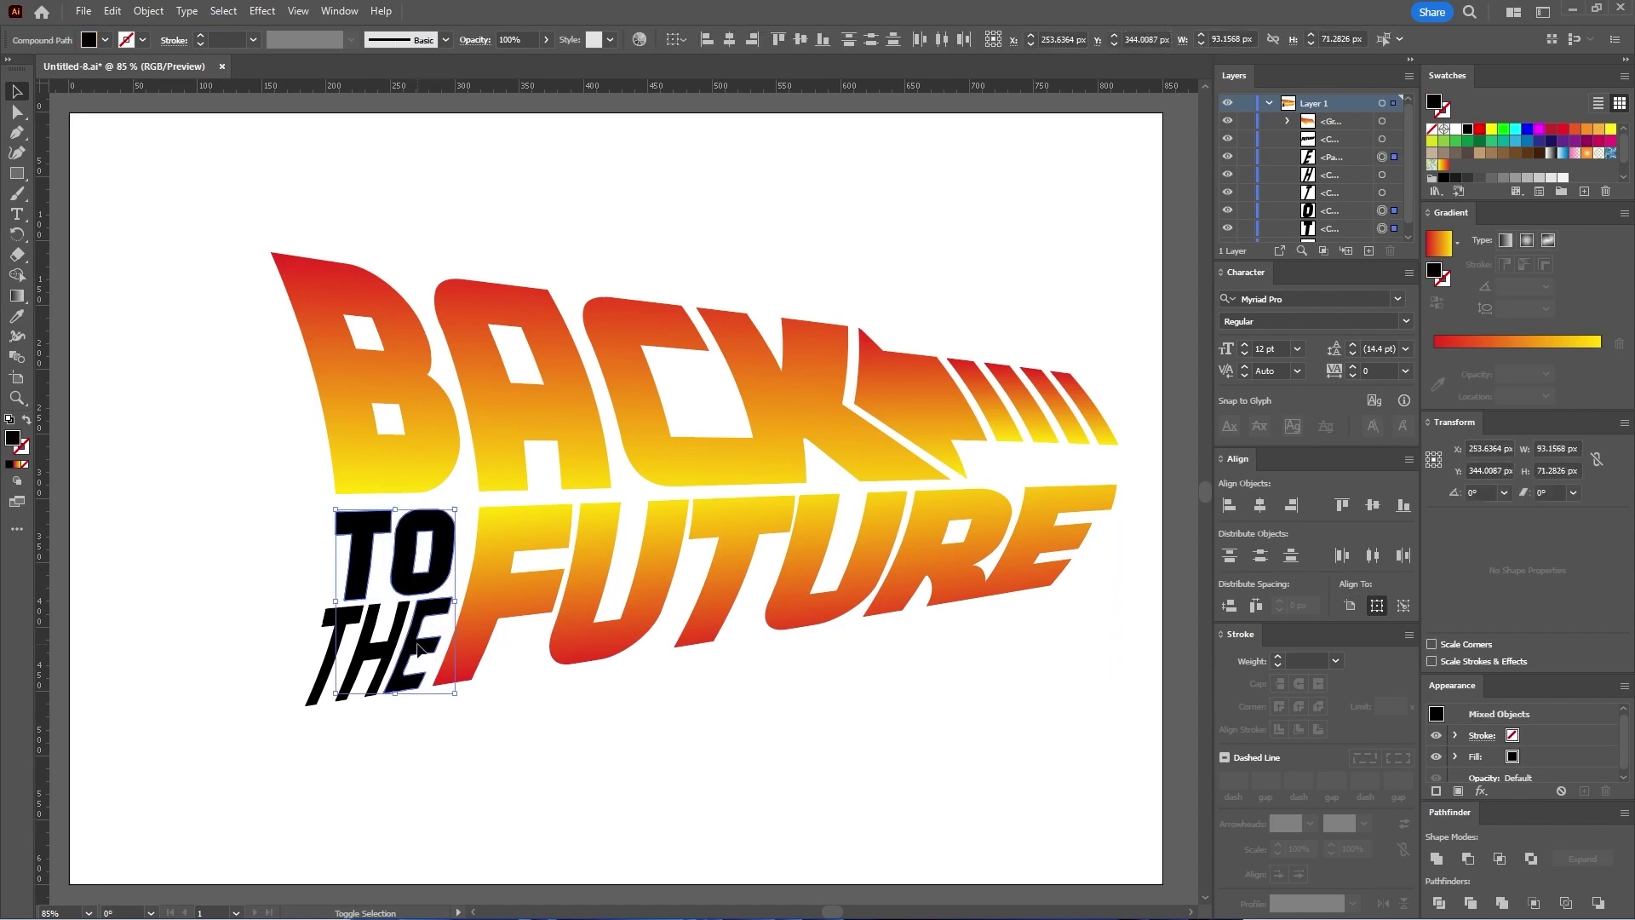
left_click(341, 637, "shift")
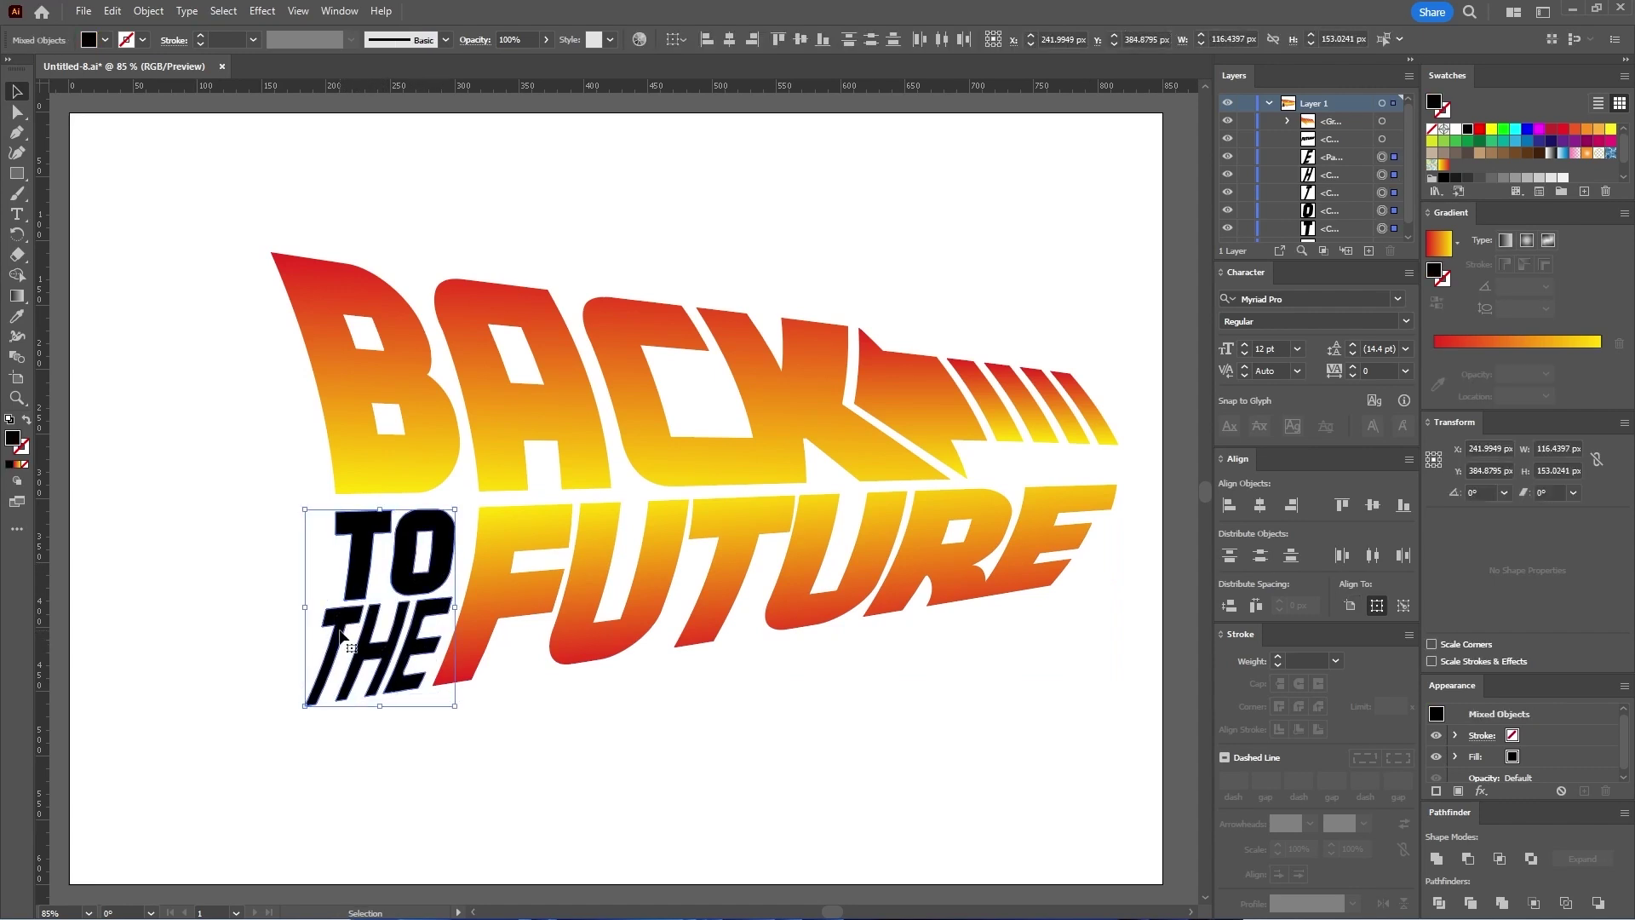
left_click(162, 21)
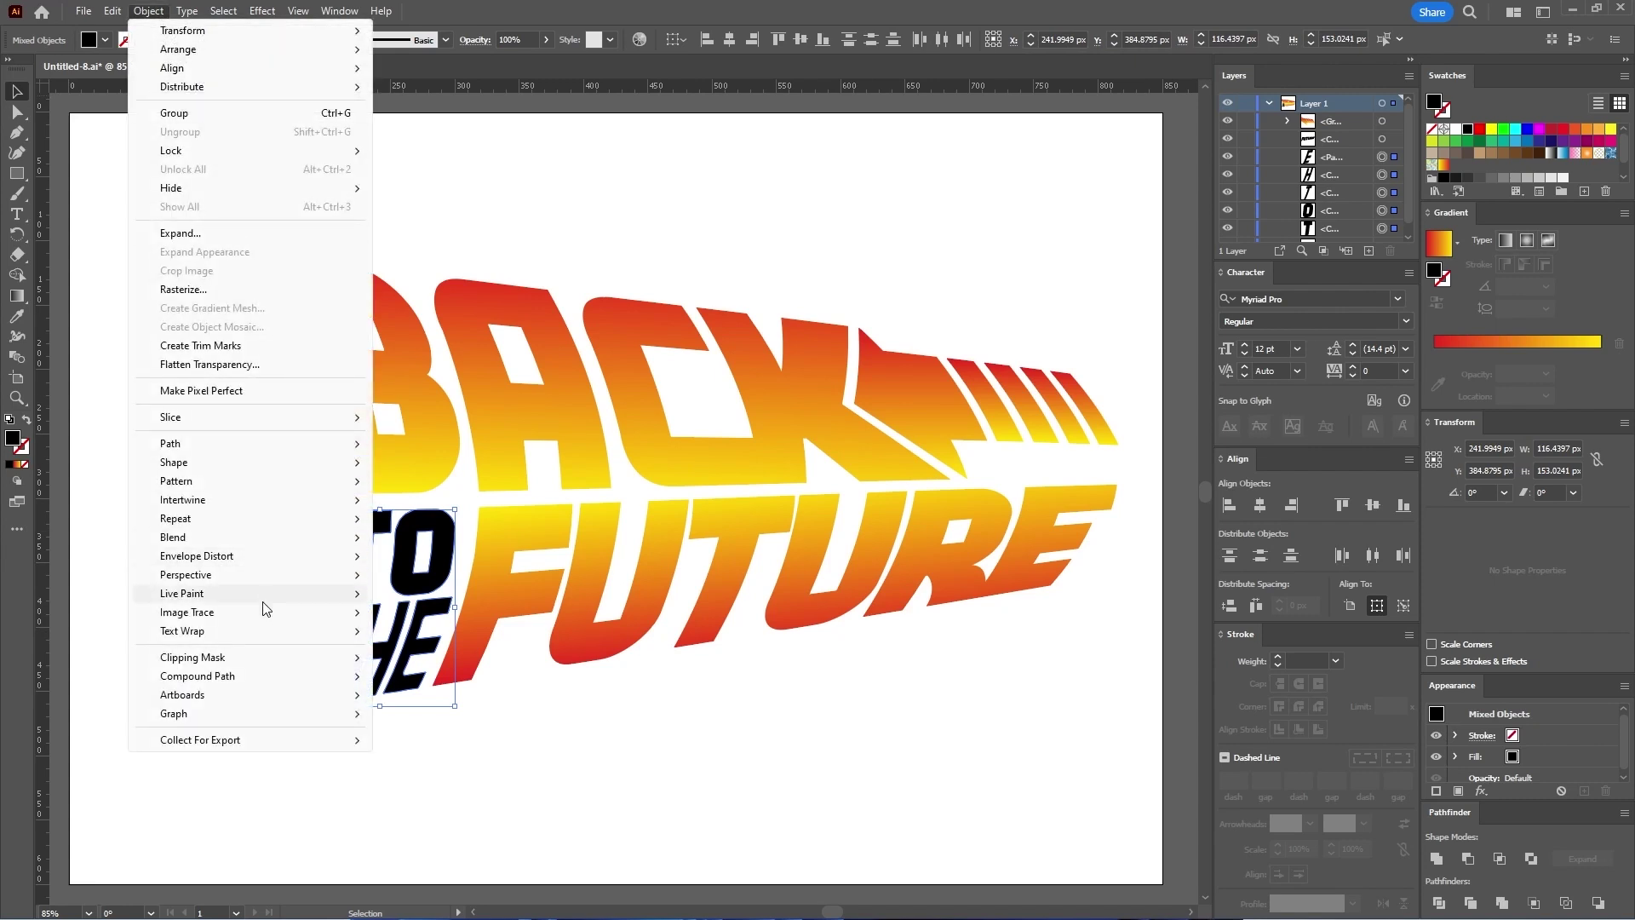
mouse_move(256, 675)
left_click(413, 676)
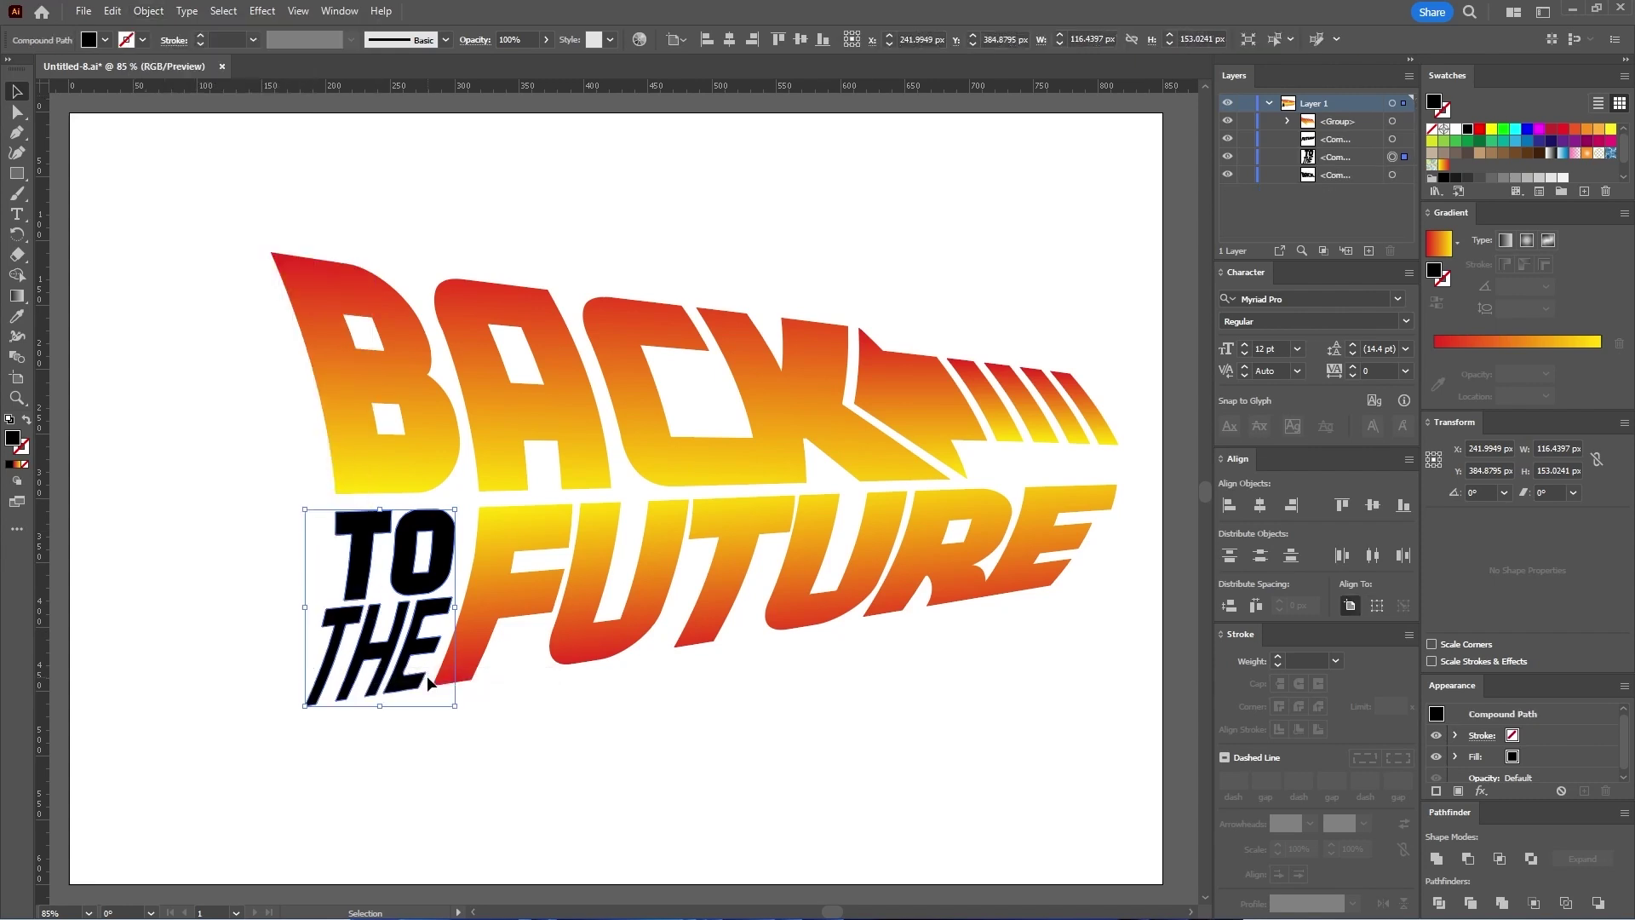
Step: Fill TO THE with the saved yellow-to-red gradient swatch, reverse it, set its angle to 90°, and deselect
left_click(1444, 168)
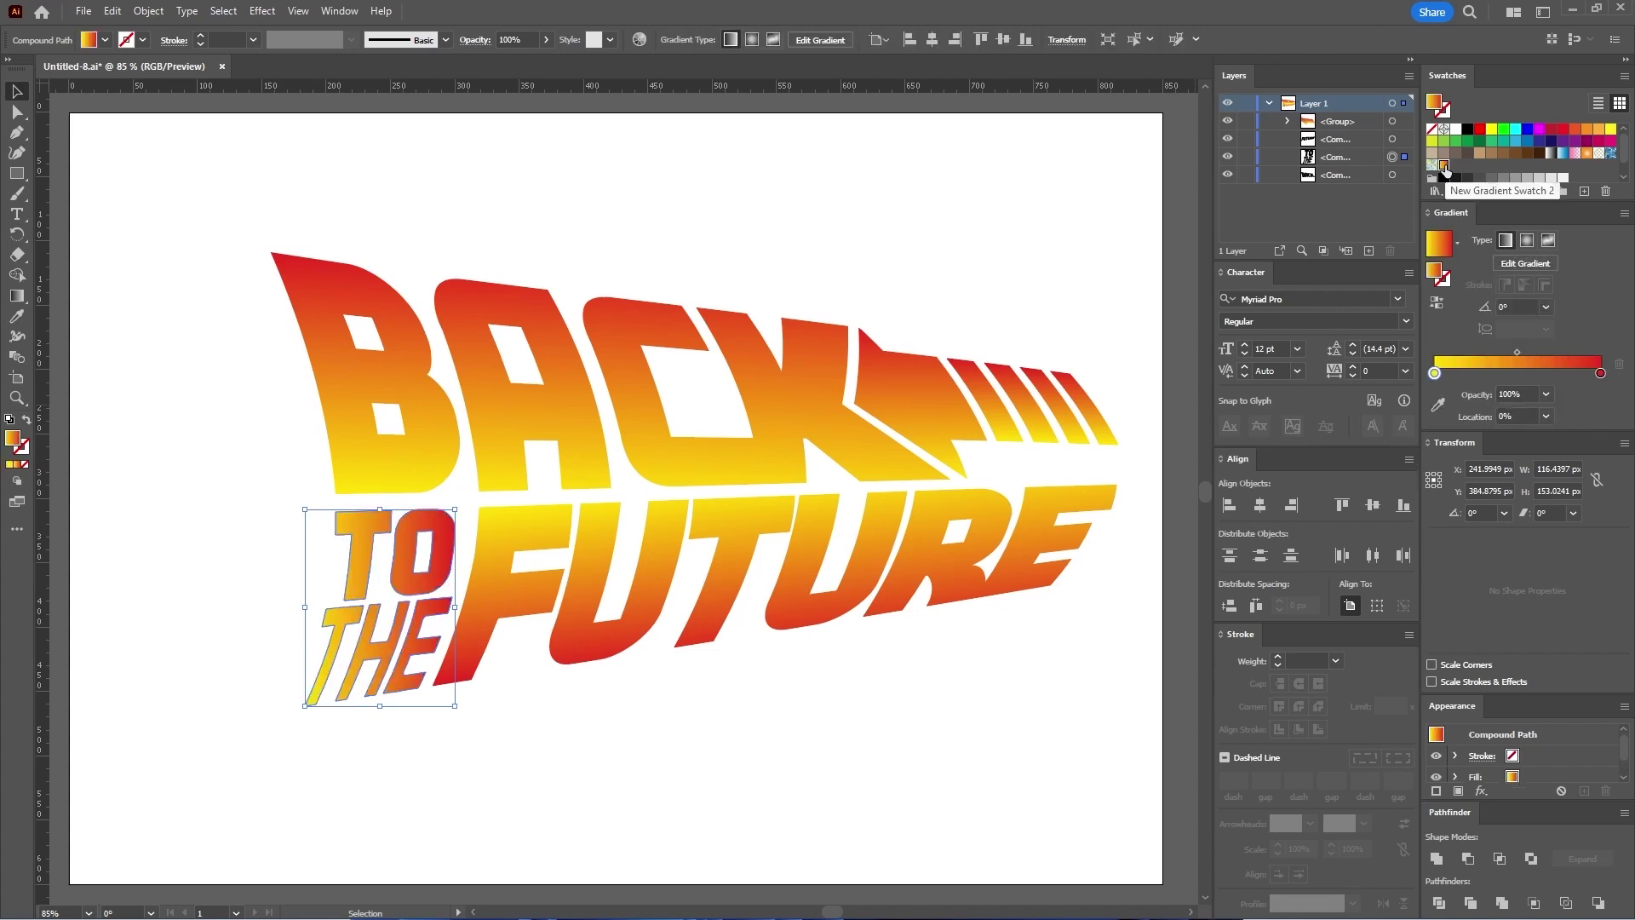
left_click(1436, 304)
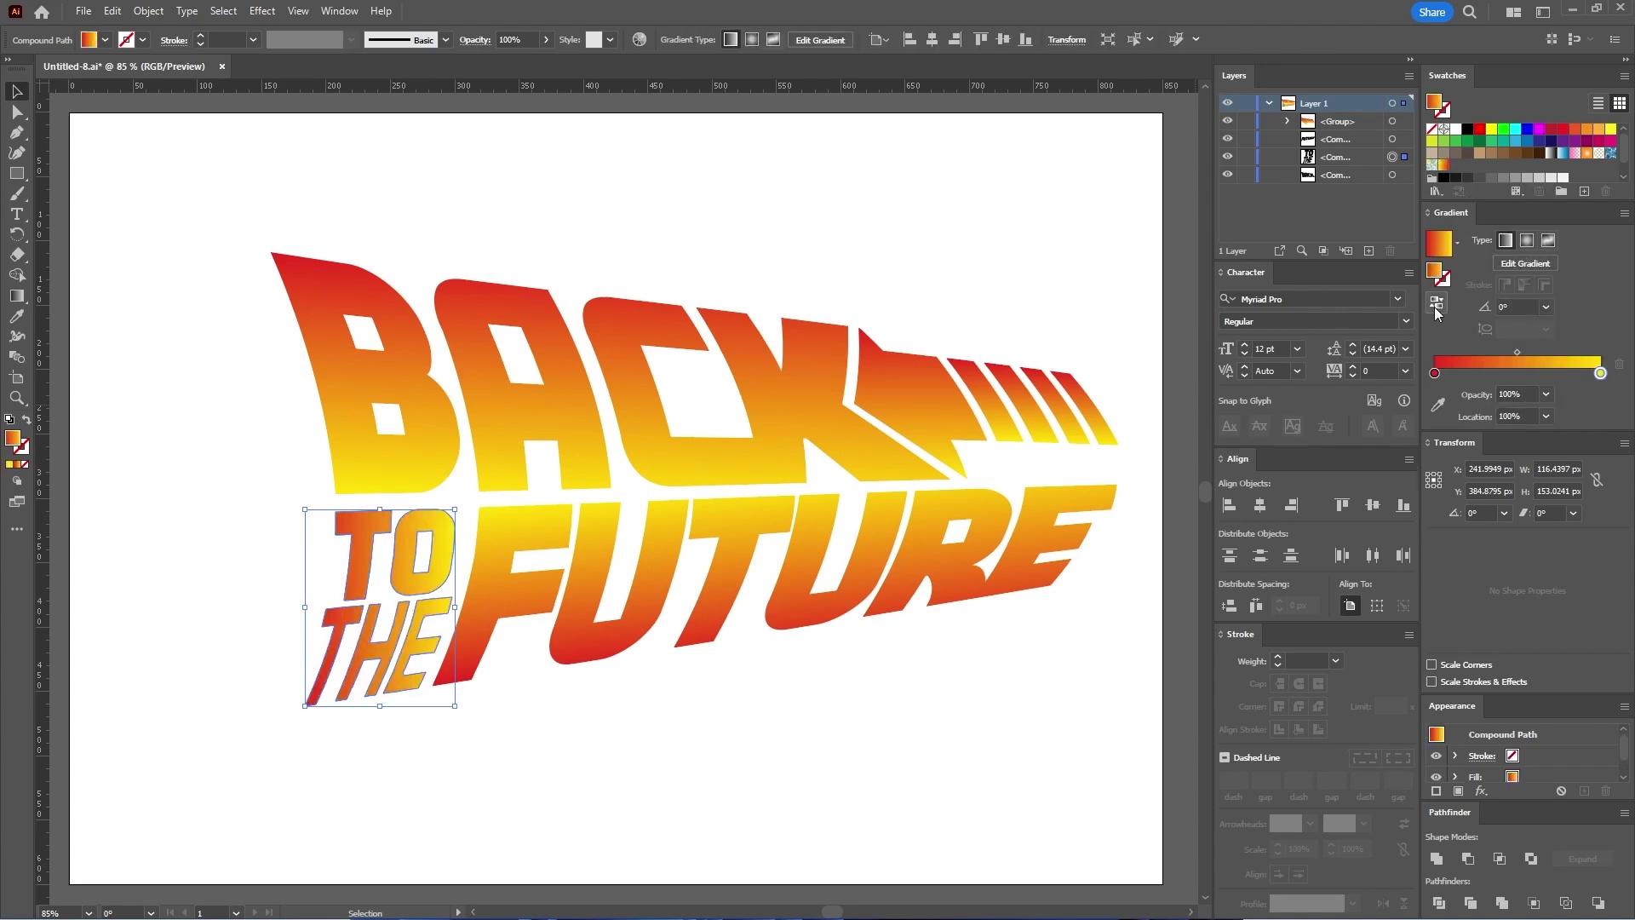
left_click(1511, 307)
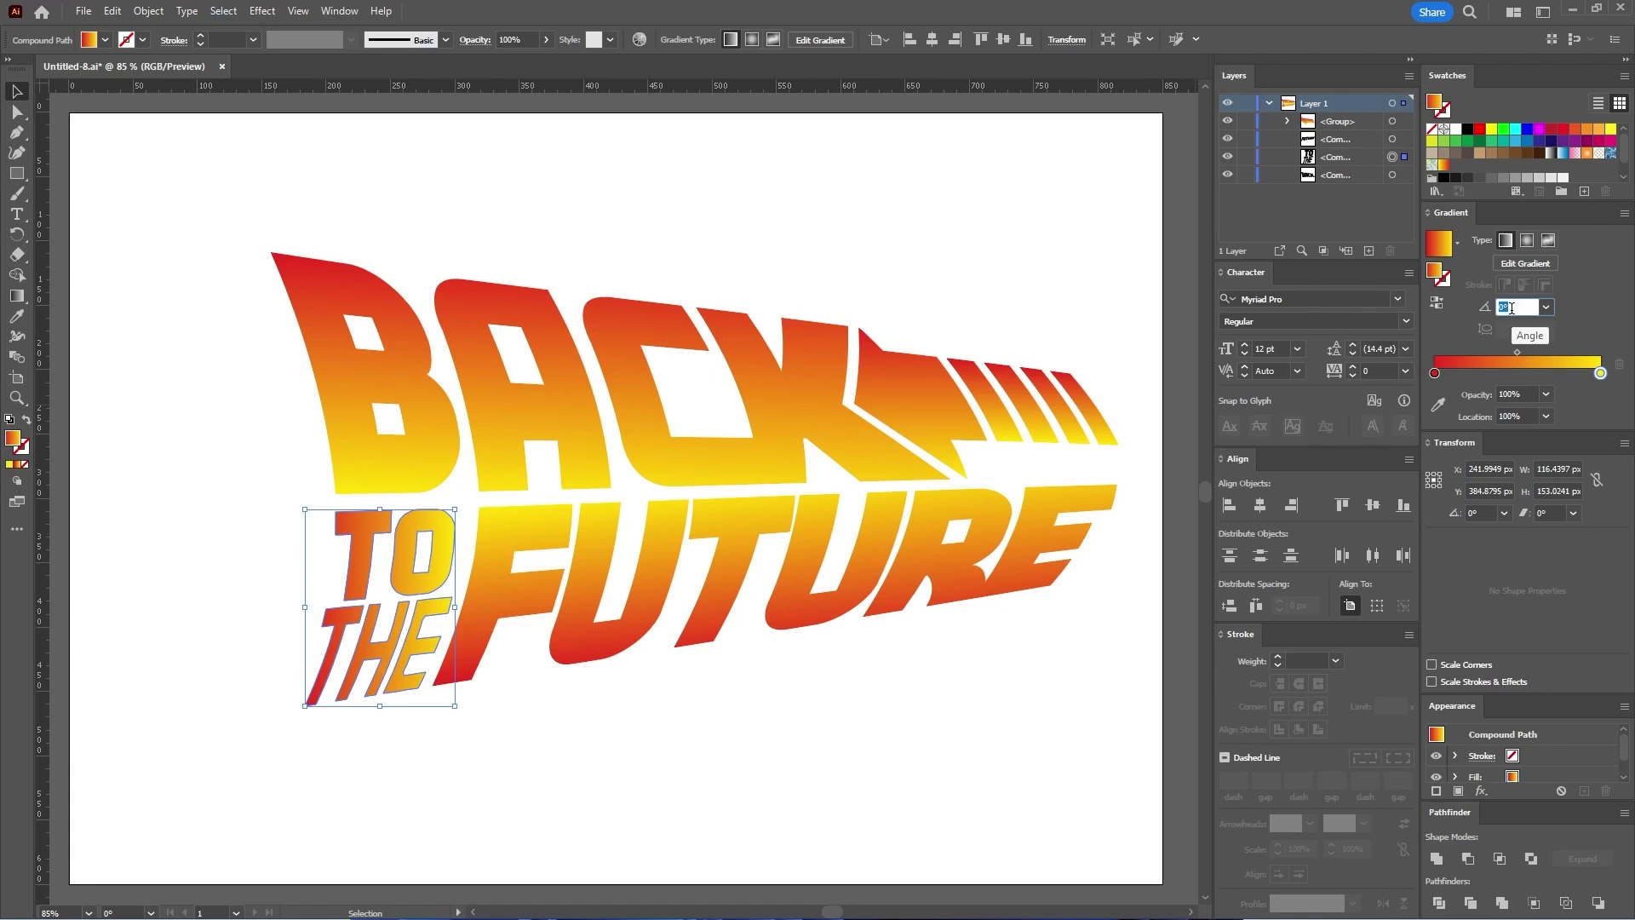
type("90")
key("Return")
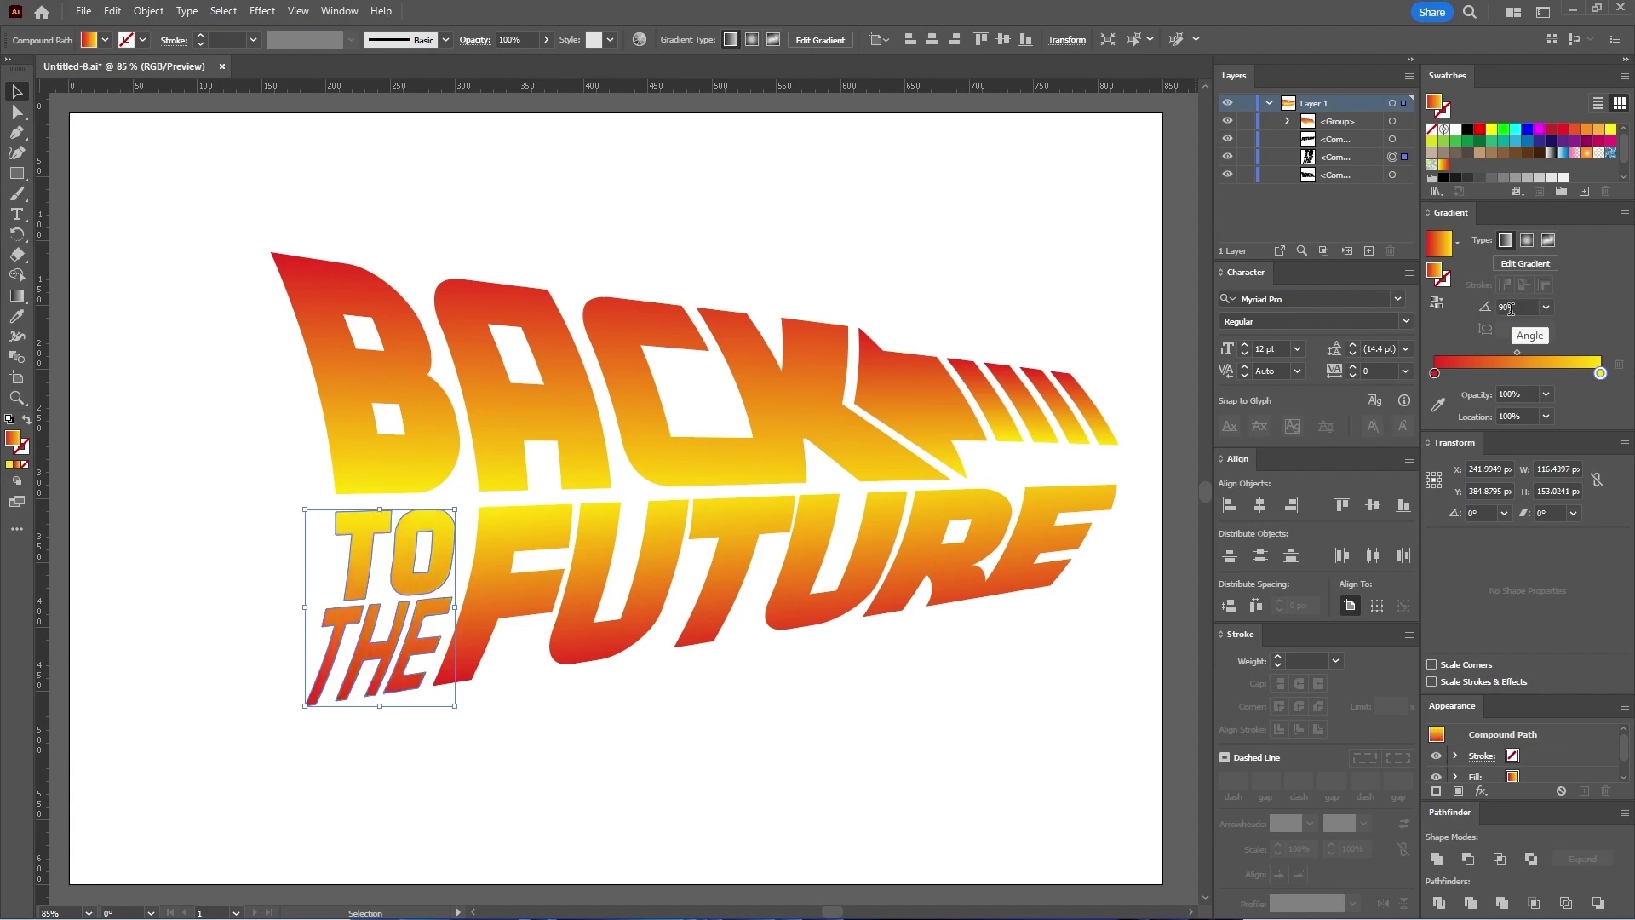
left_click(828, 734)
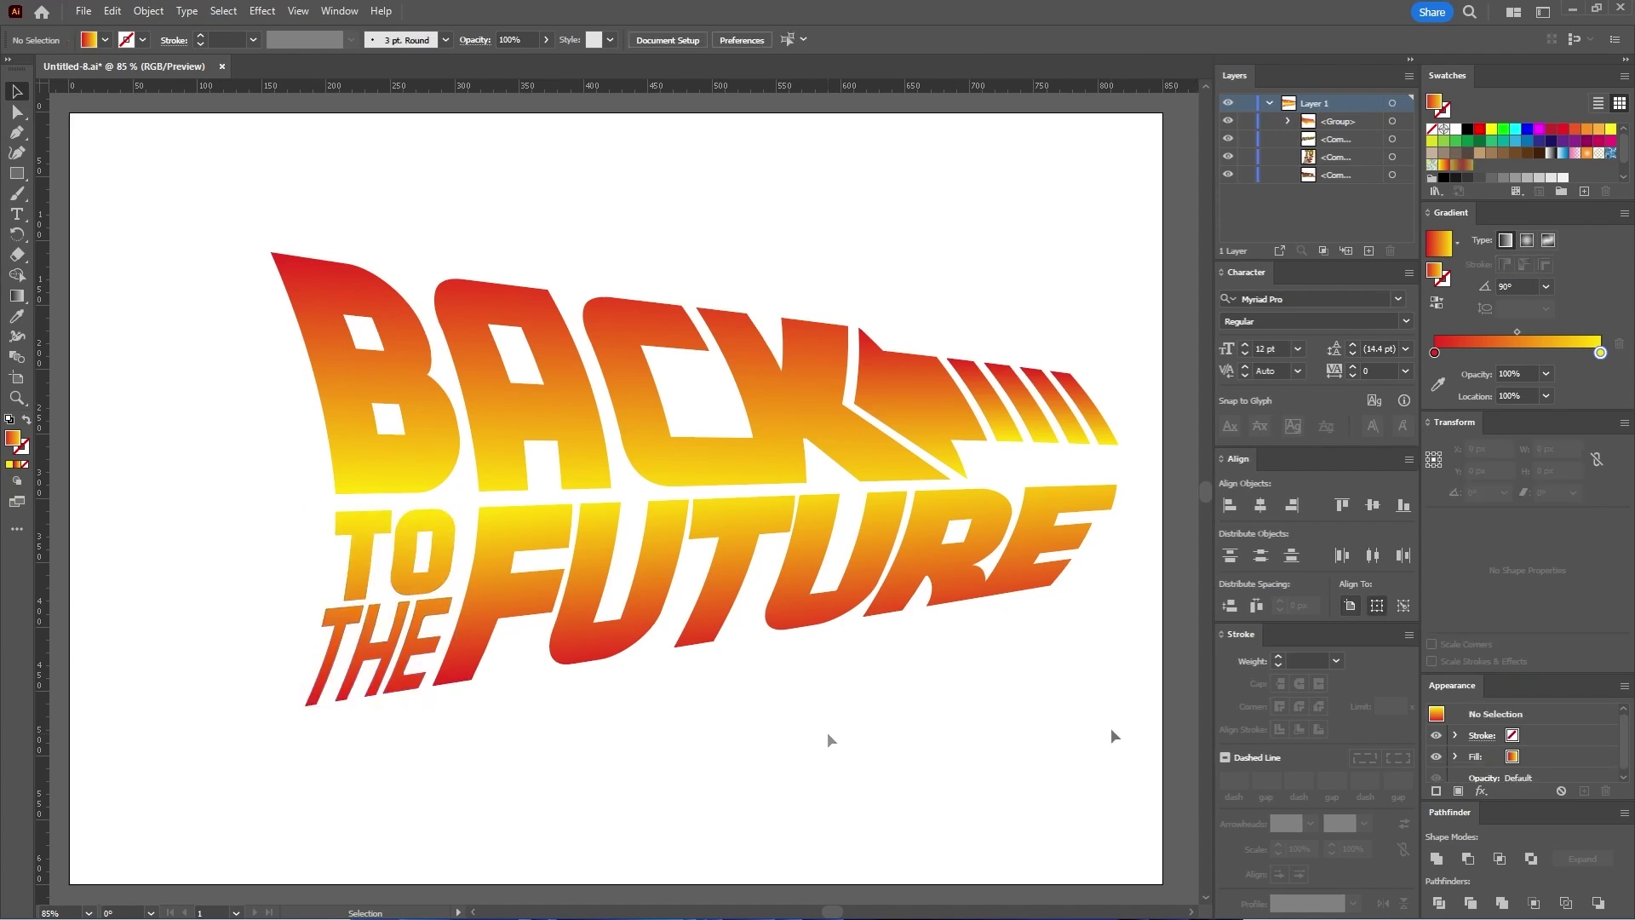
Step: Give the whole logo, including the barred arrow, a 3 pt blue stroke and deselect it
left_click_drag(1105, 728, 252, 193)
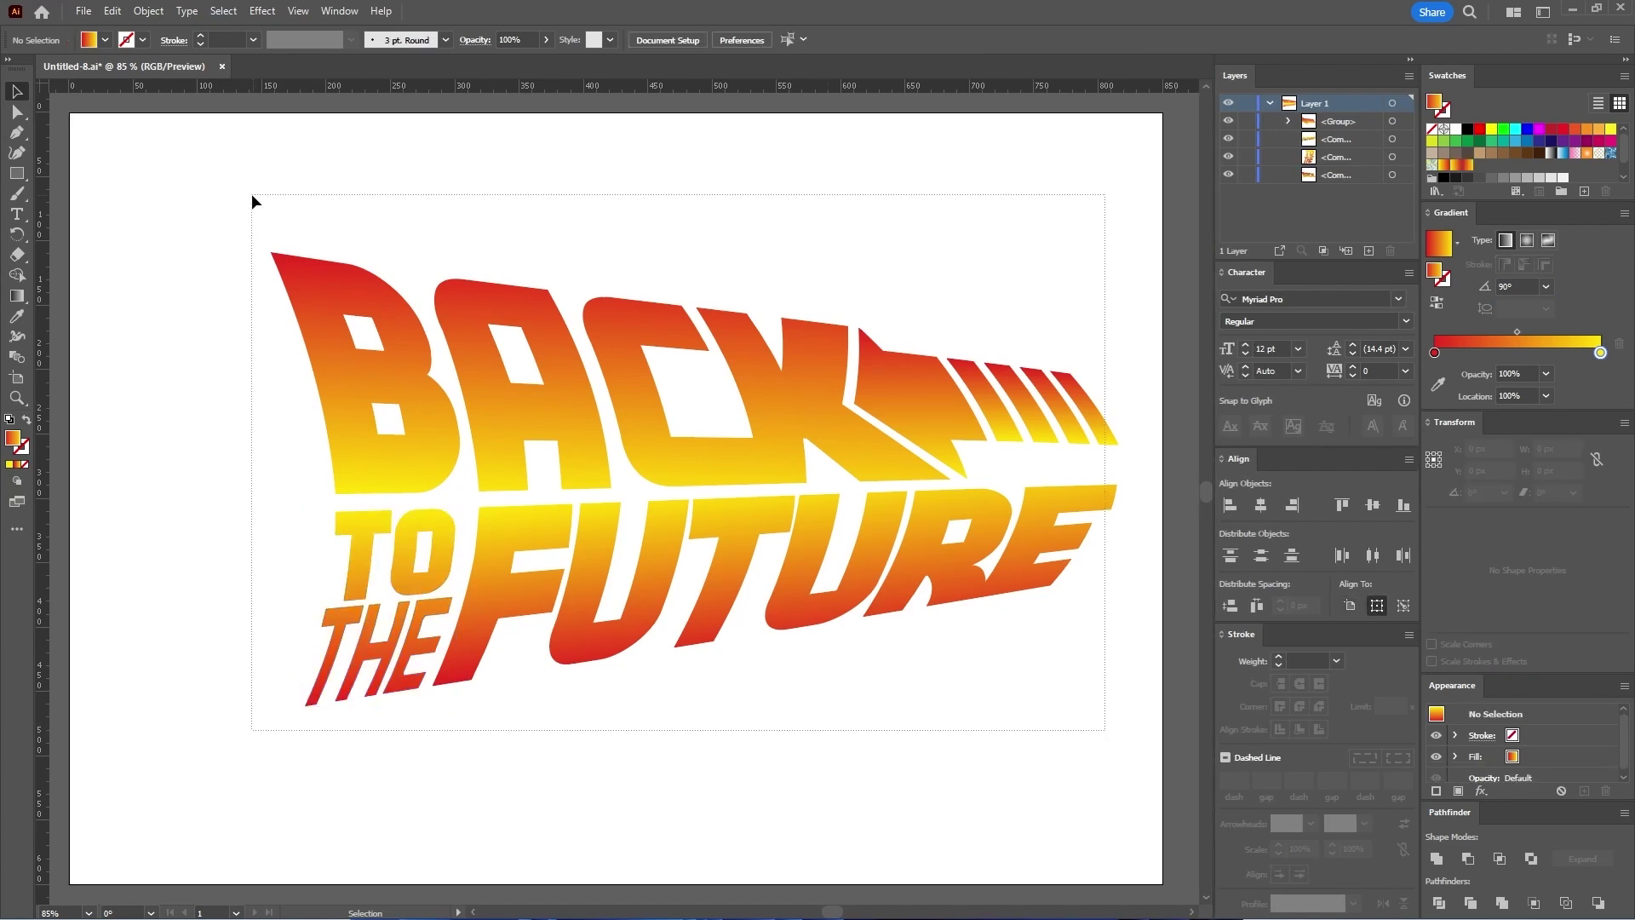
key(".")
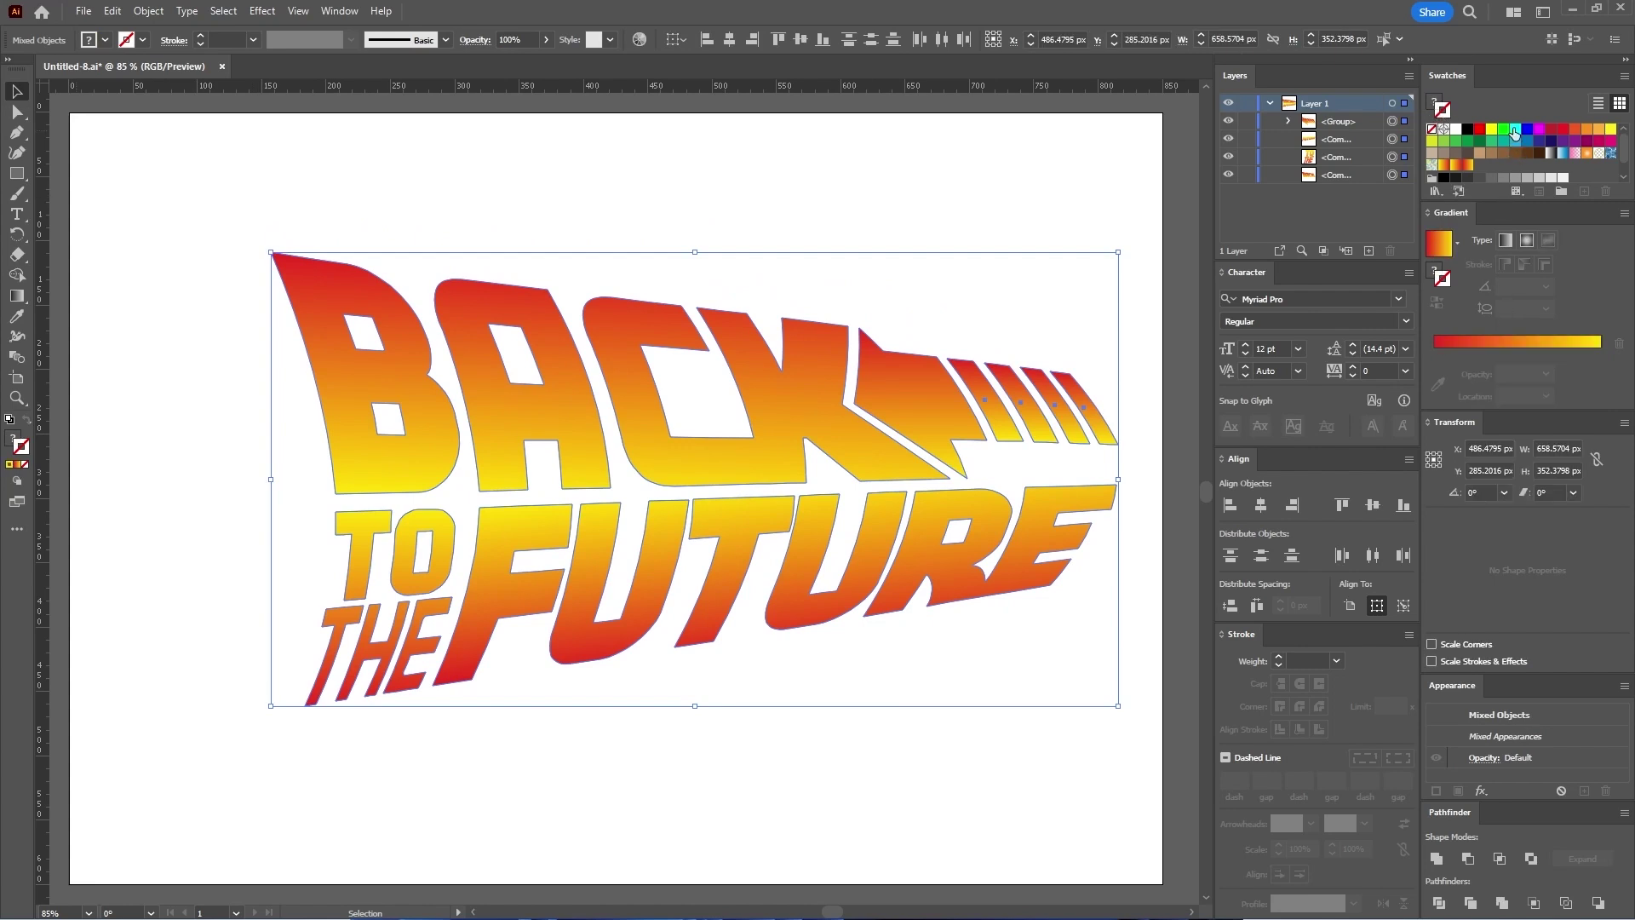
left_click(1526, 129)
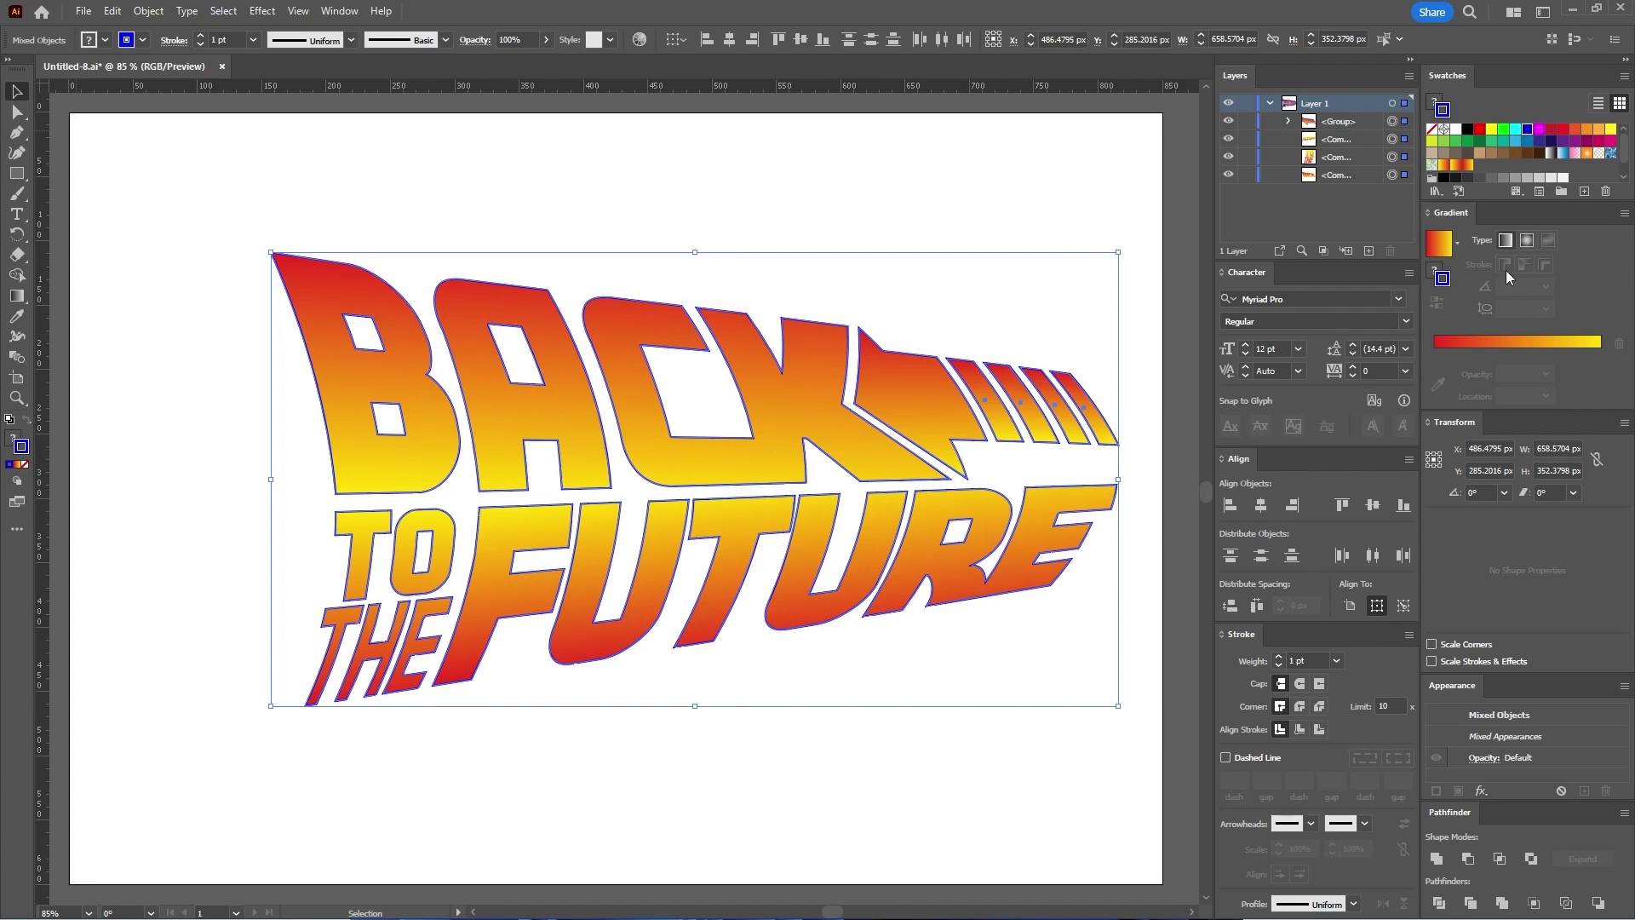
left_click(1277, 656)
left_click(1278, 657)
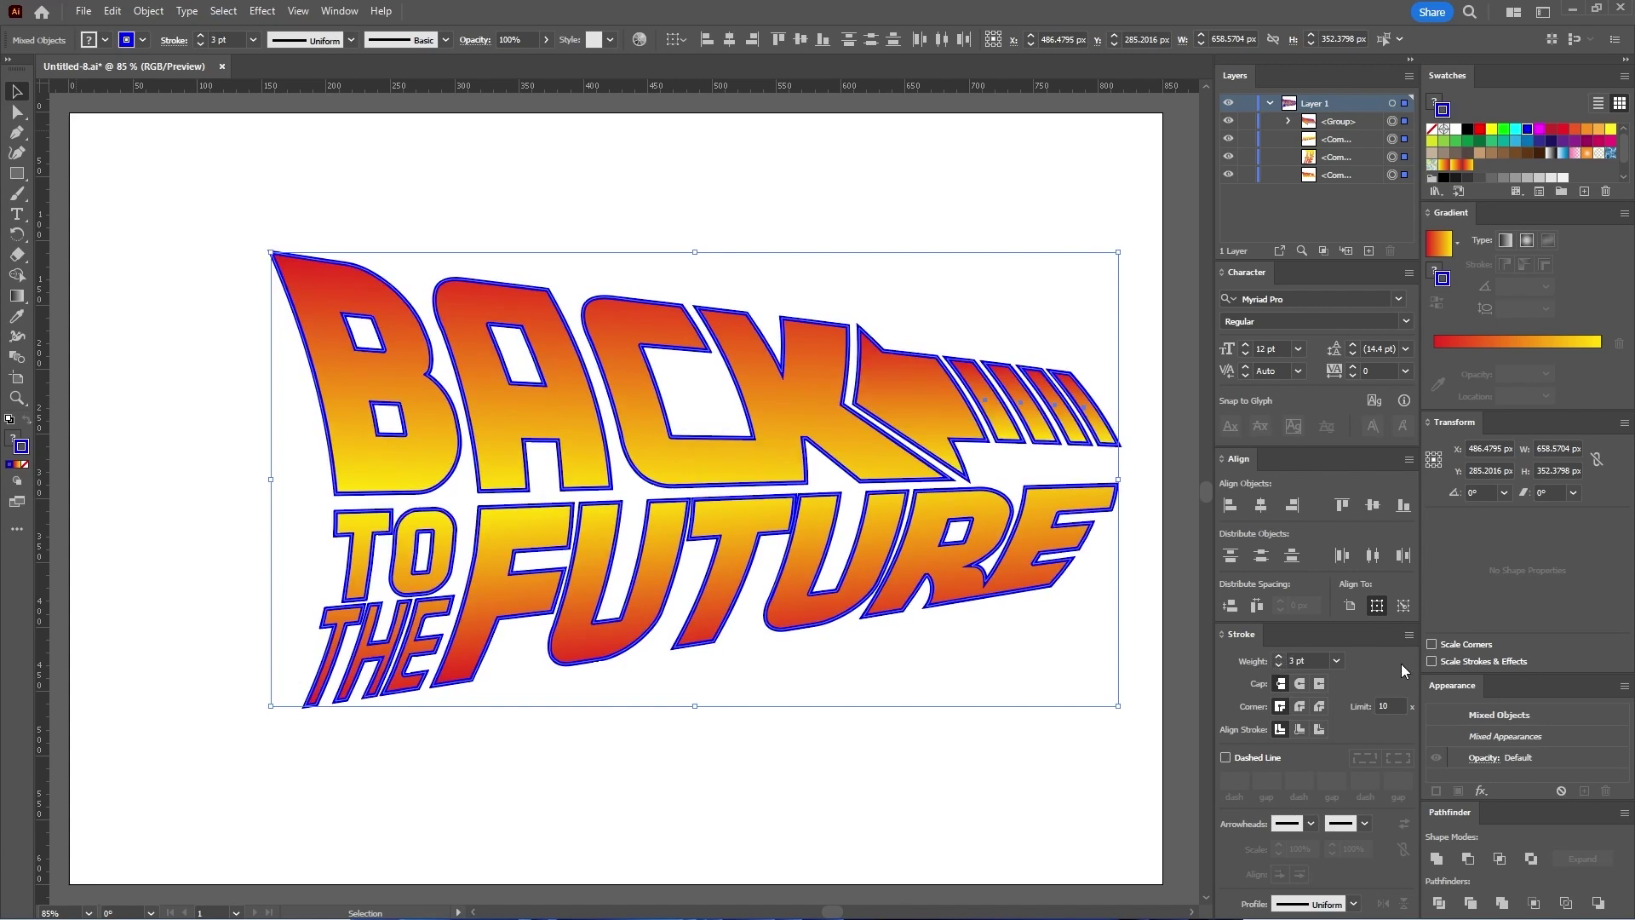
left_click(824, 748)
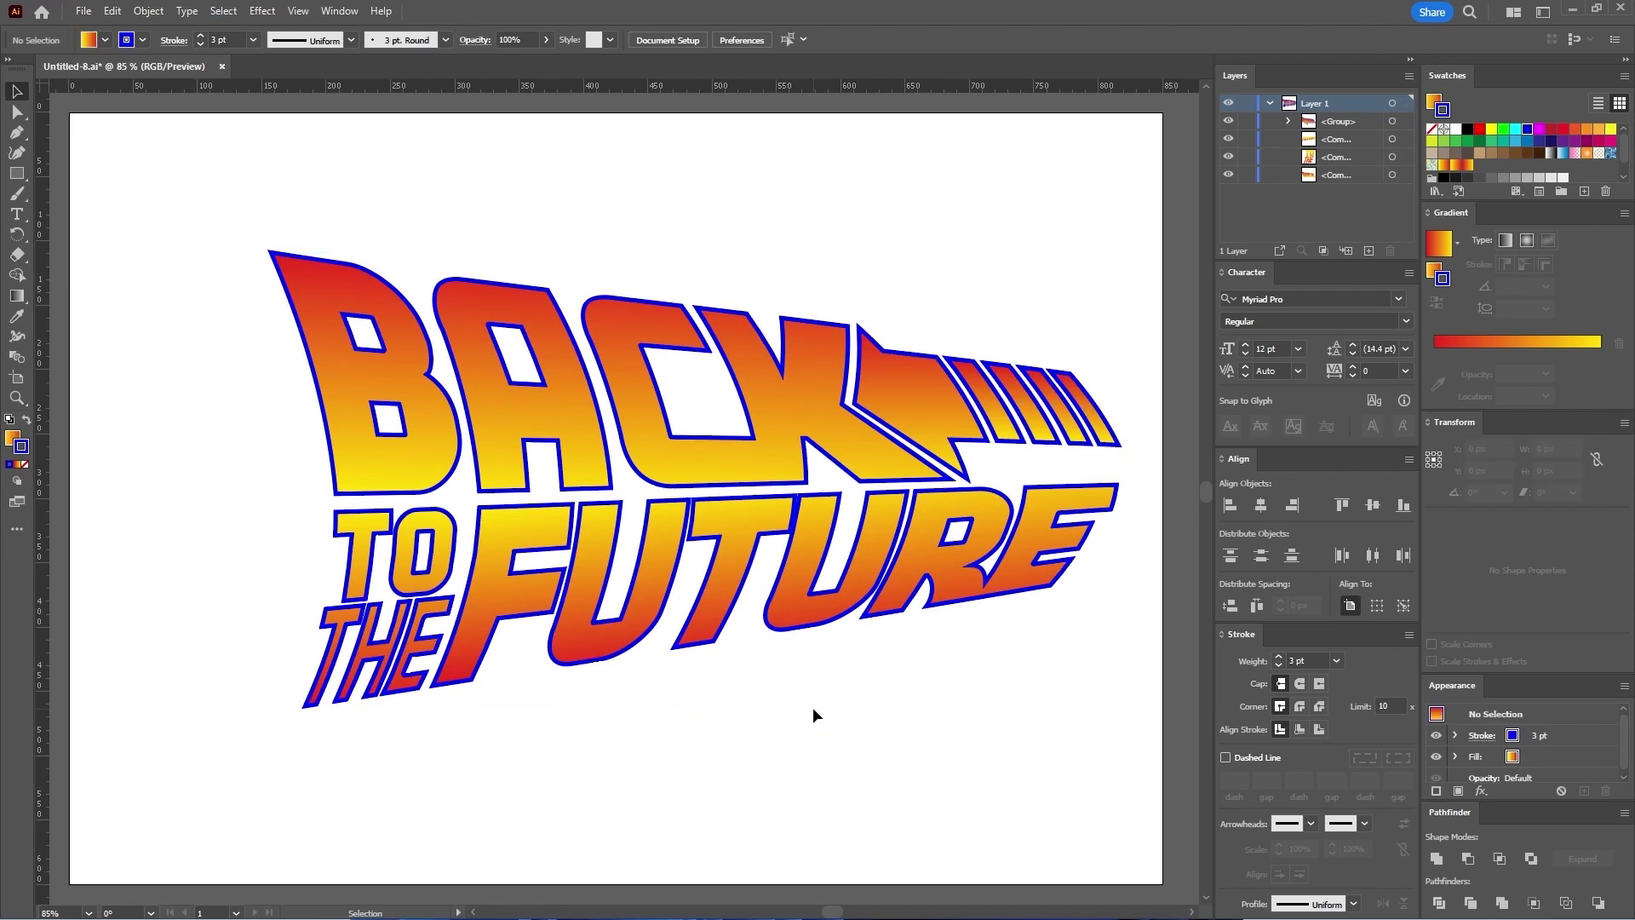
Step: Apply a gradient to BACK's stroke and set its starting color stop to near-white, RGB 253, 248, 250
left_click(782, 444)
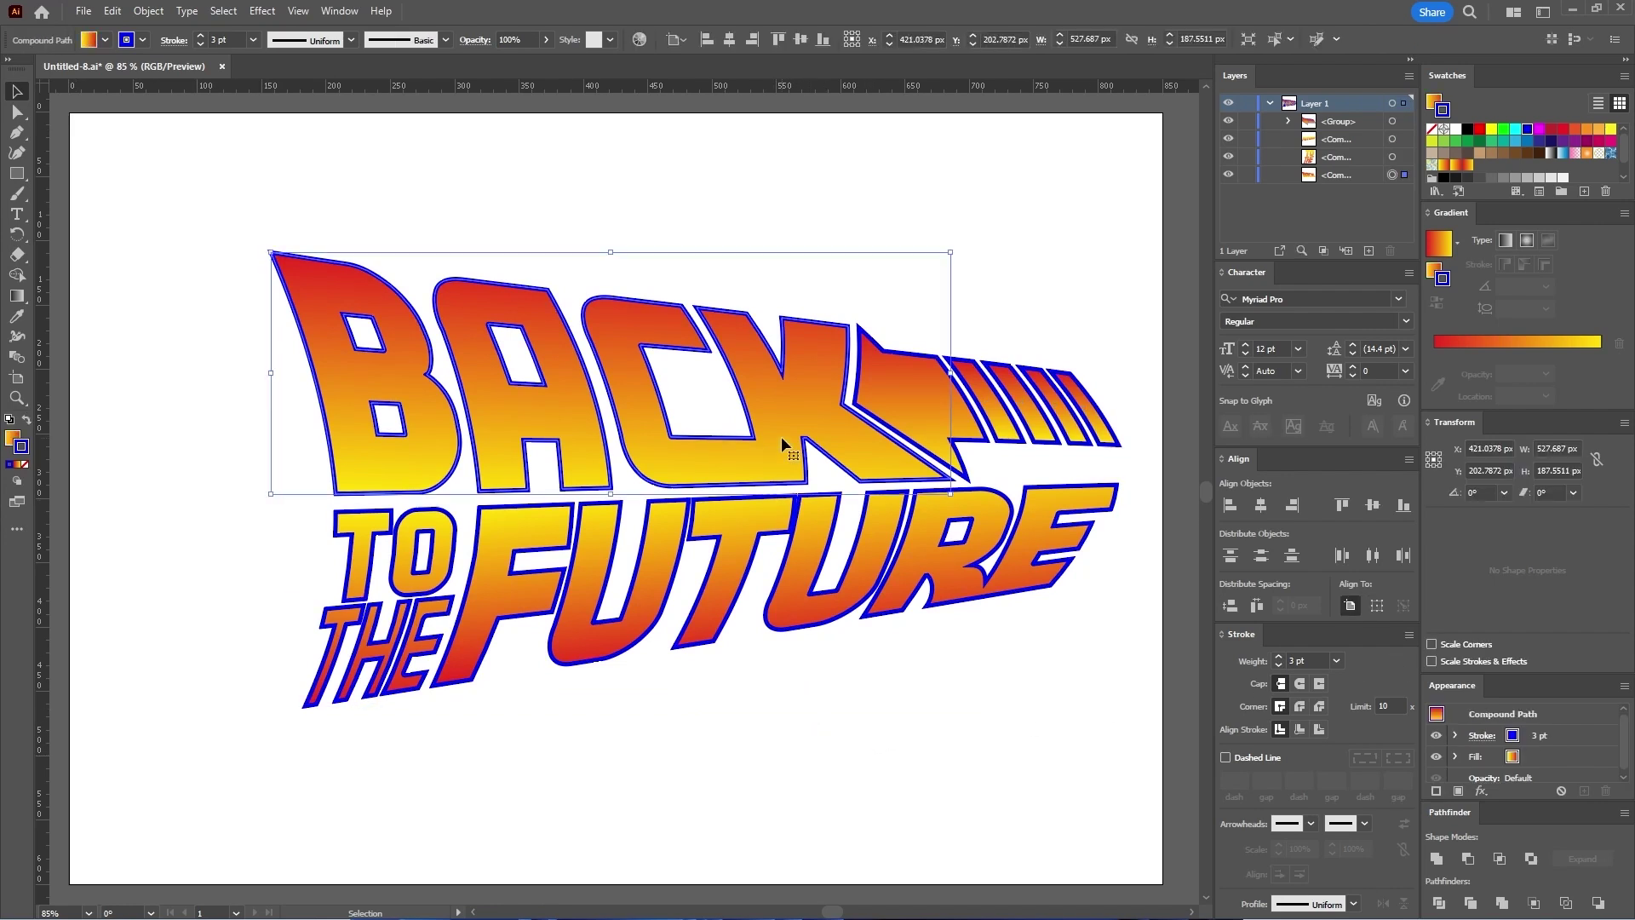
left_click(1433, 353)
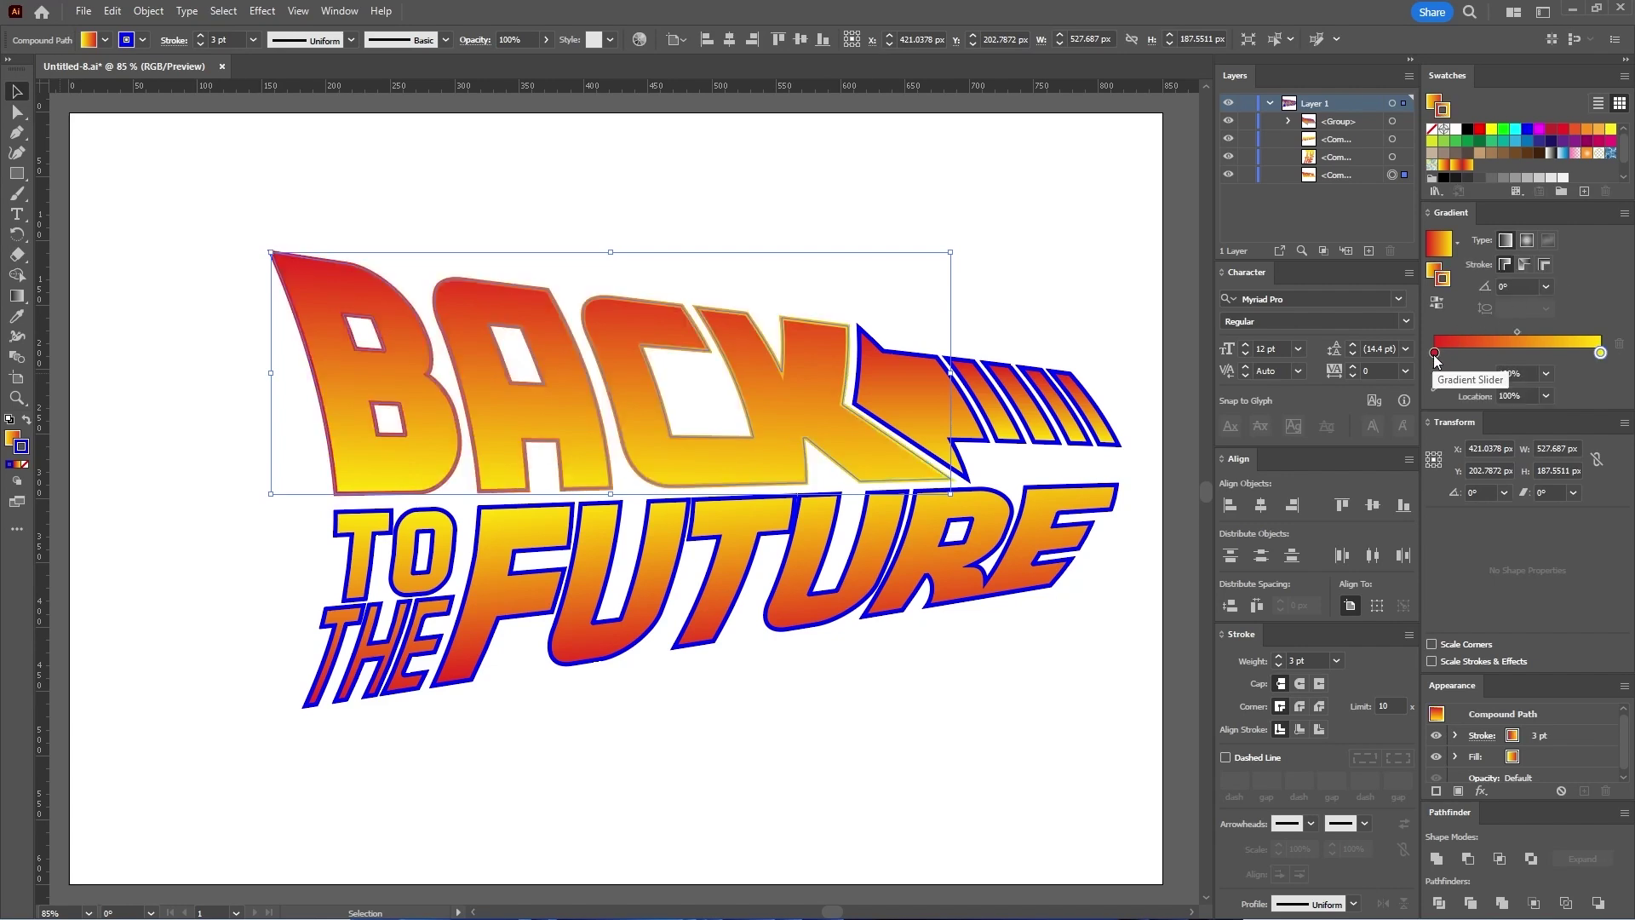
double_click(1434, 353)
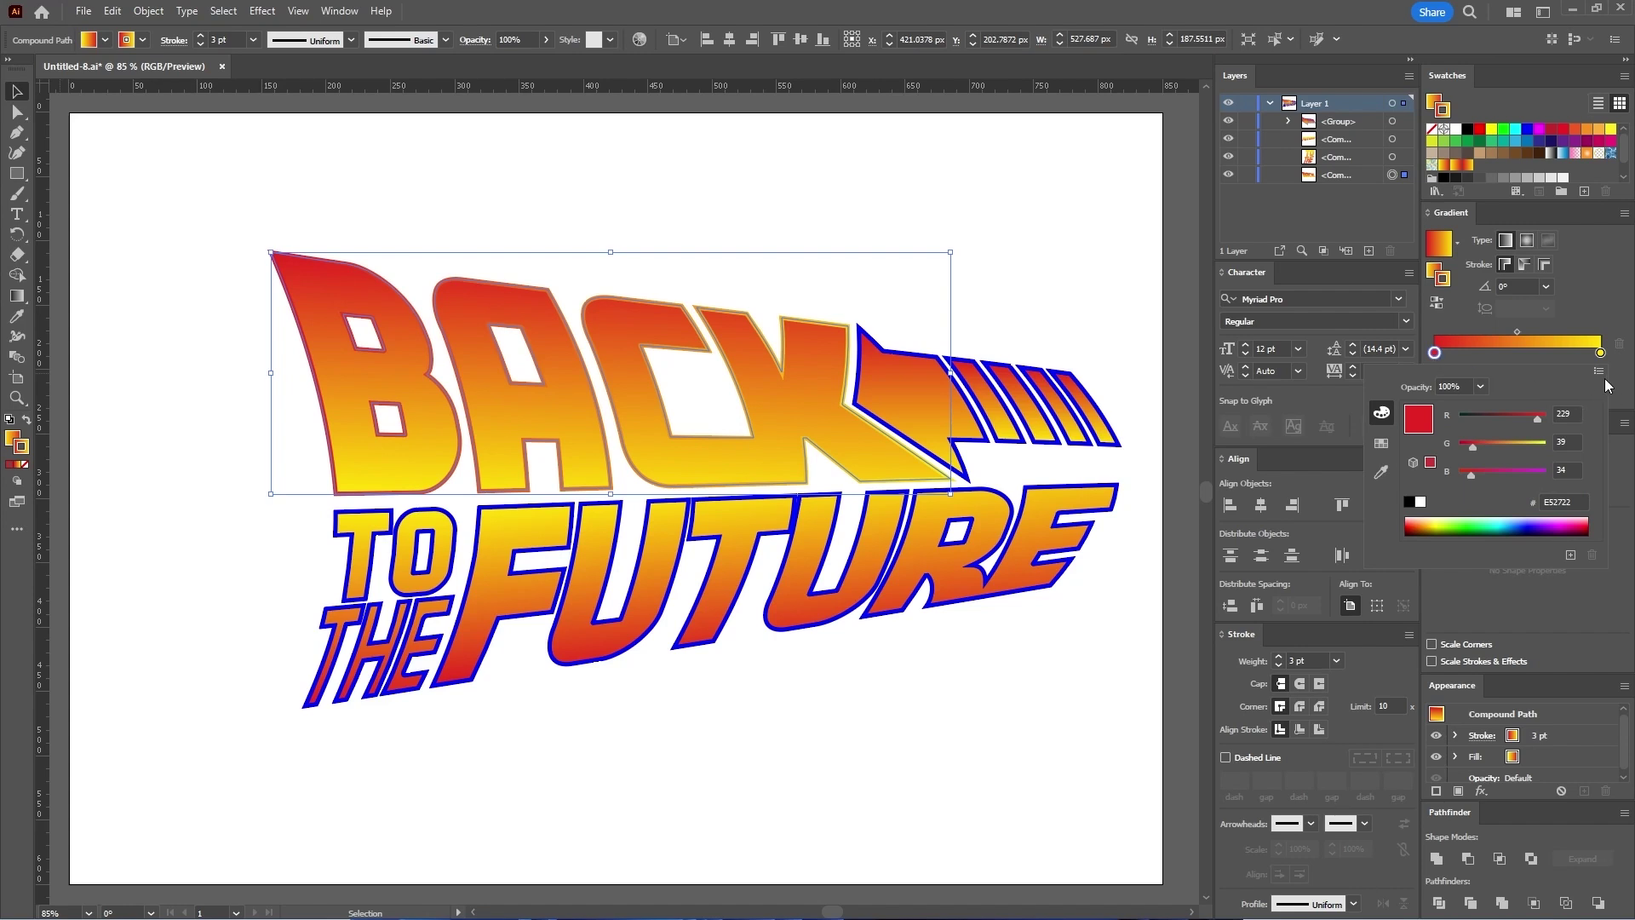
left_click(1565, 413)
key("BackSpace")
key("BackSpace")
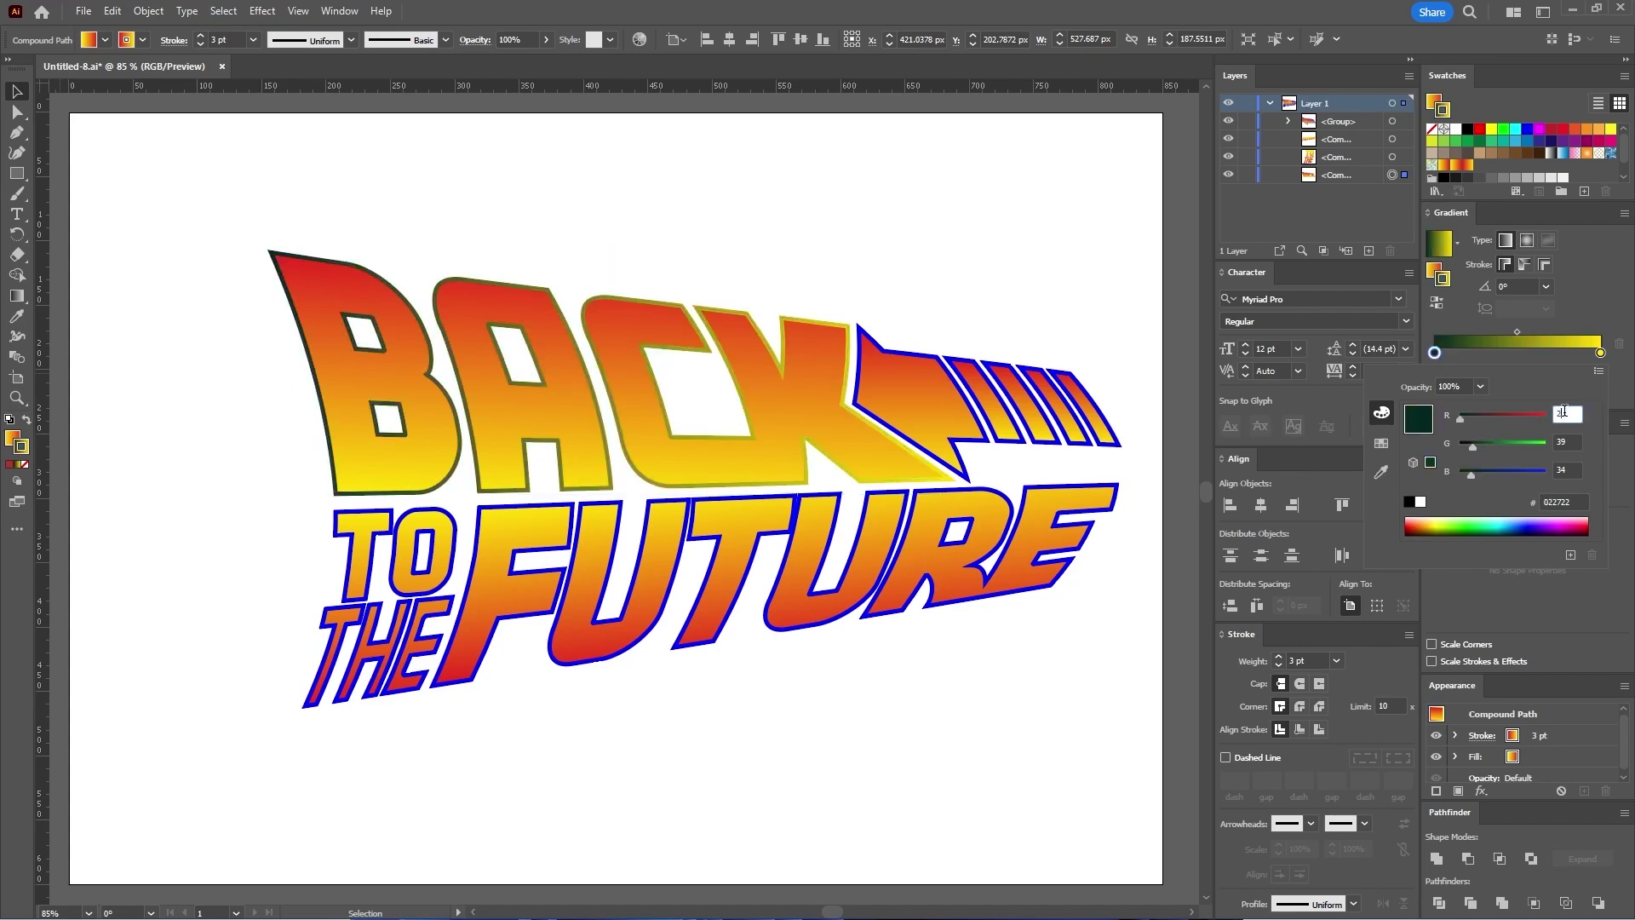
type("53")
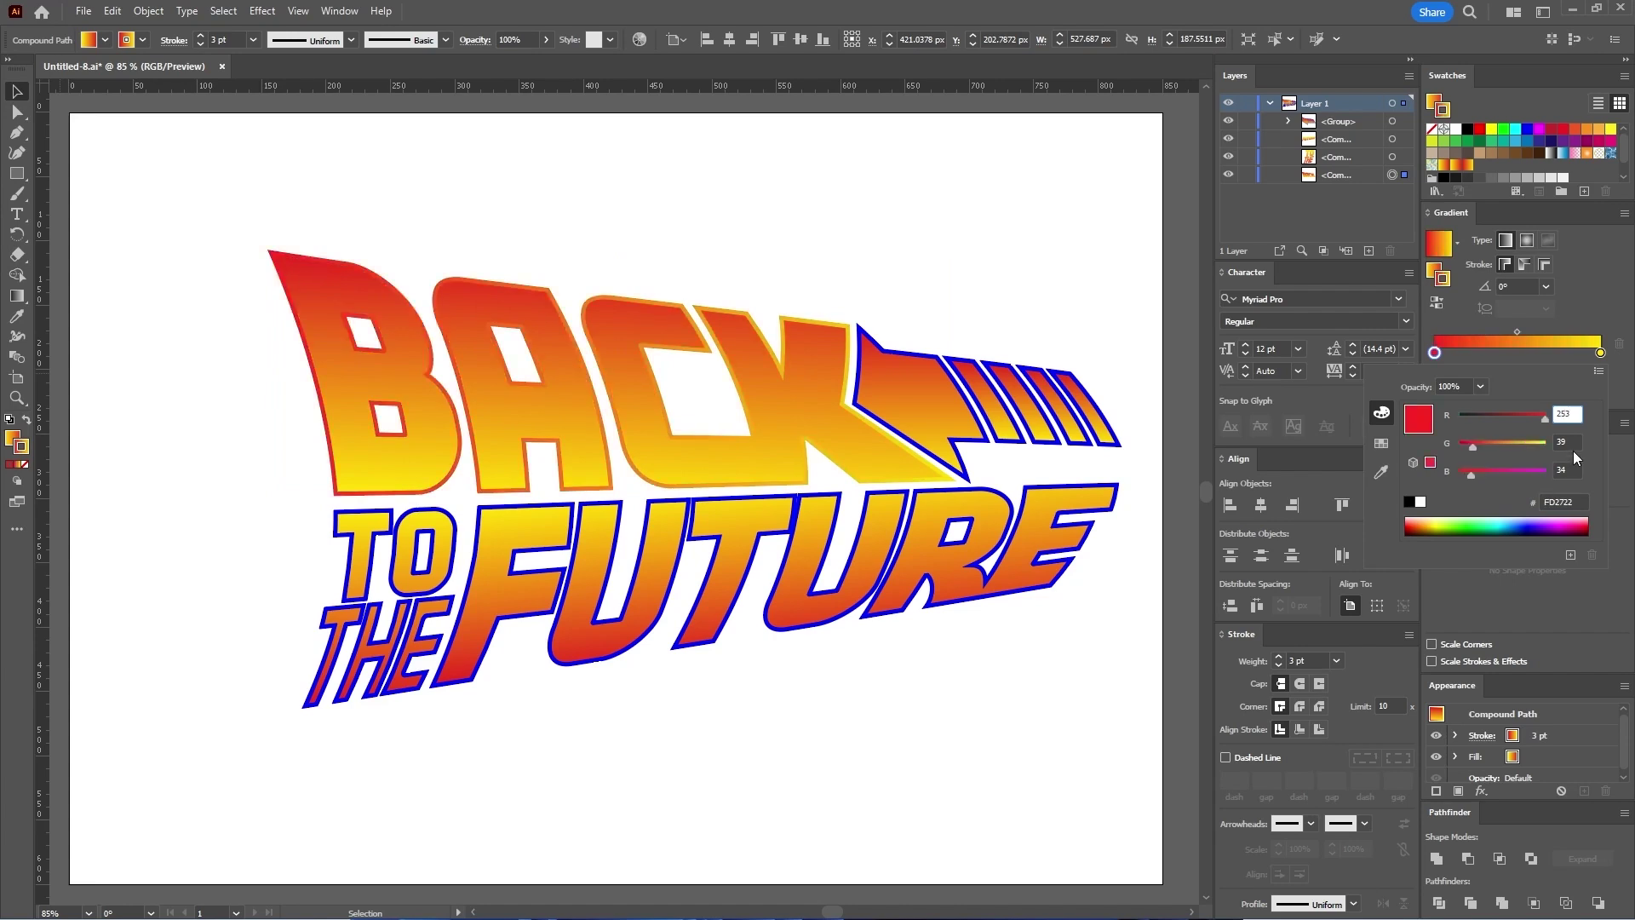
left_click(1562, 440)
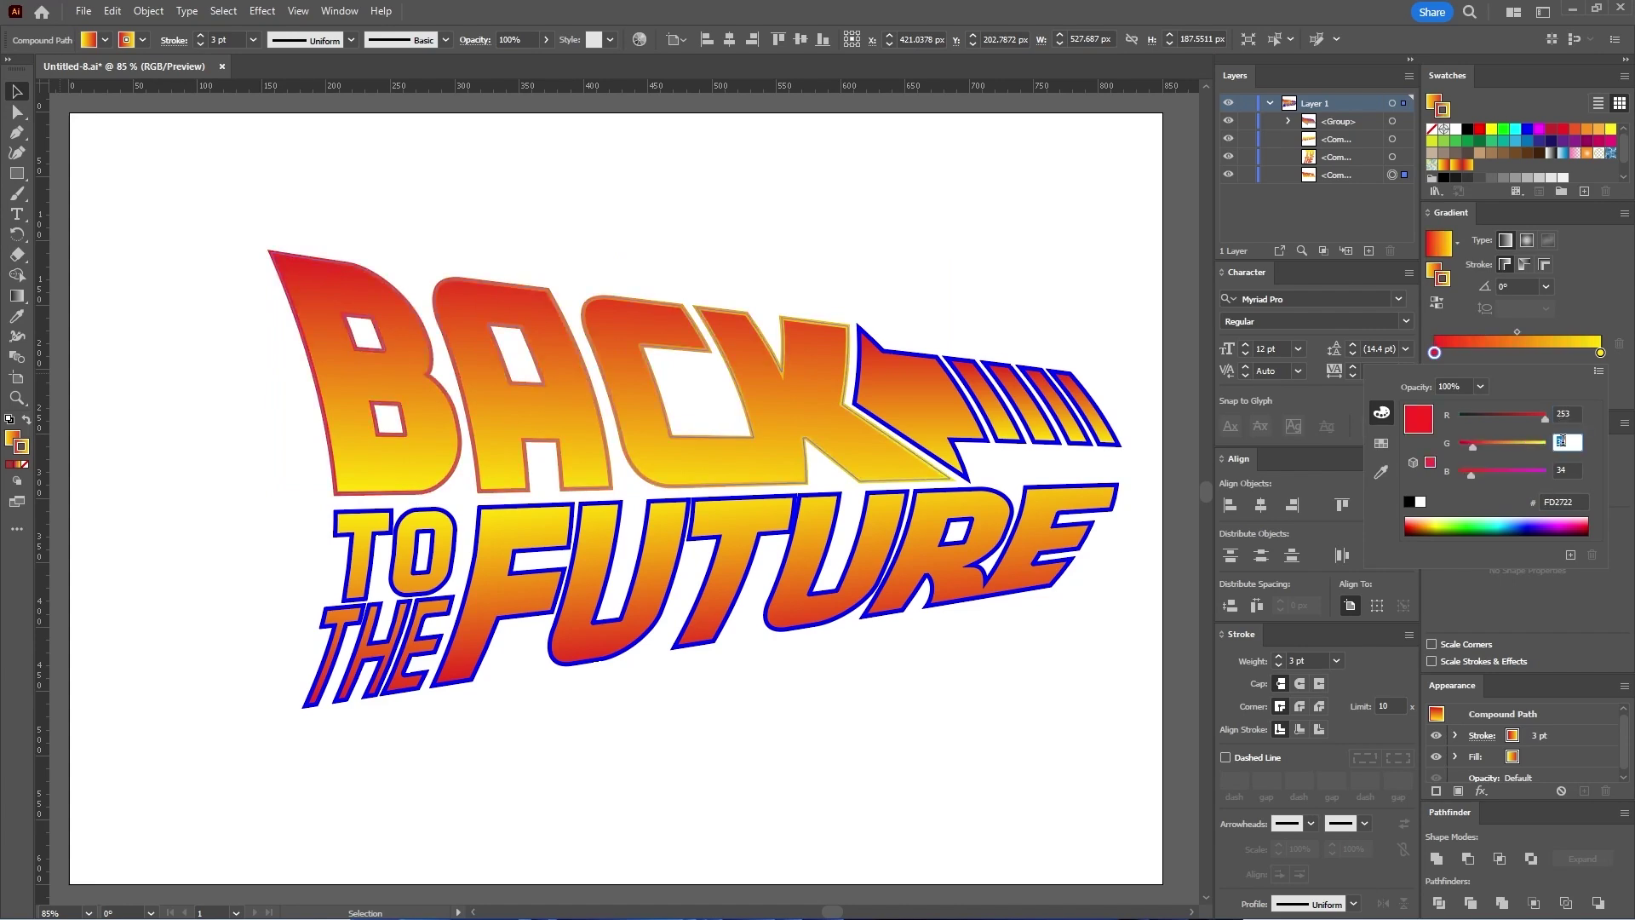
type("248")
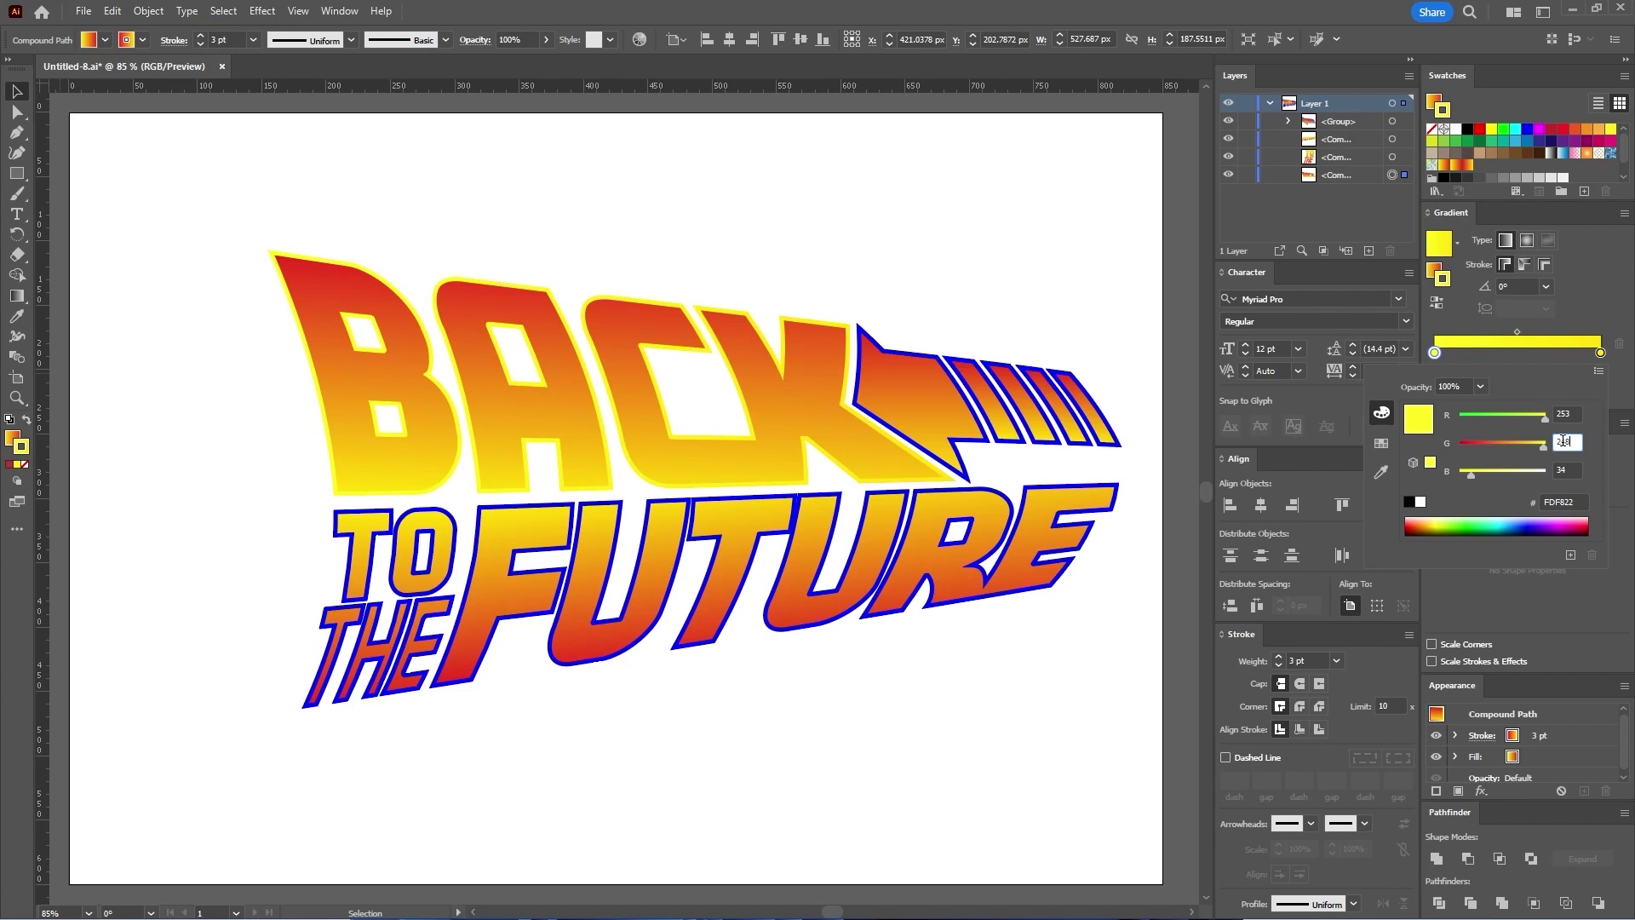
left_click(1563, 470)
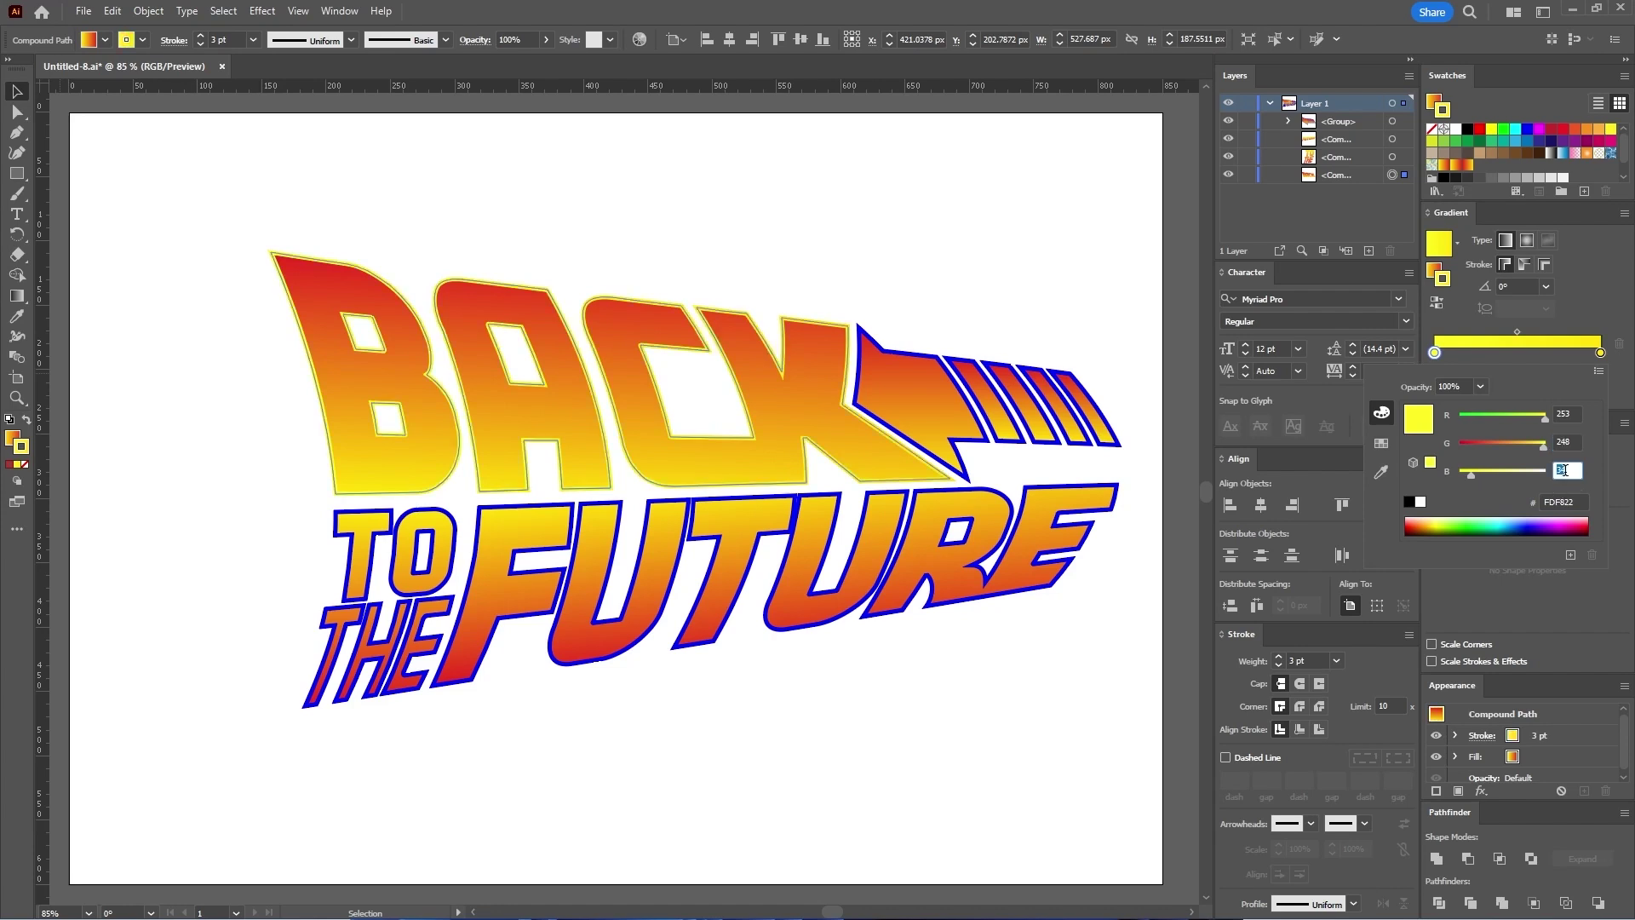
type("250")
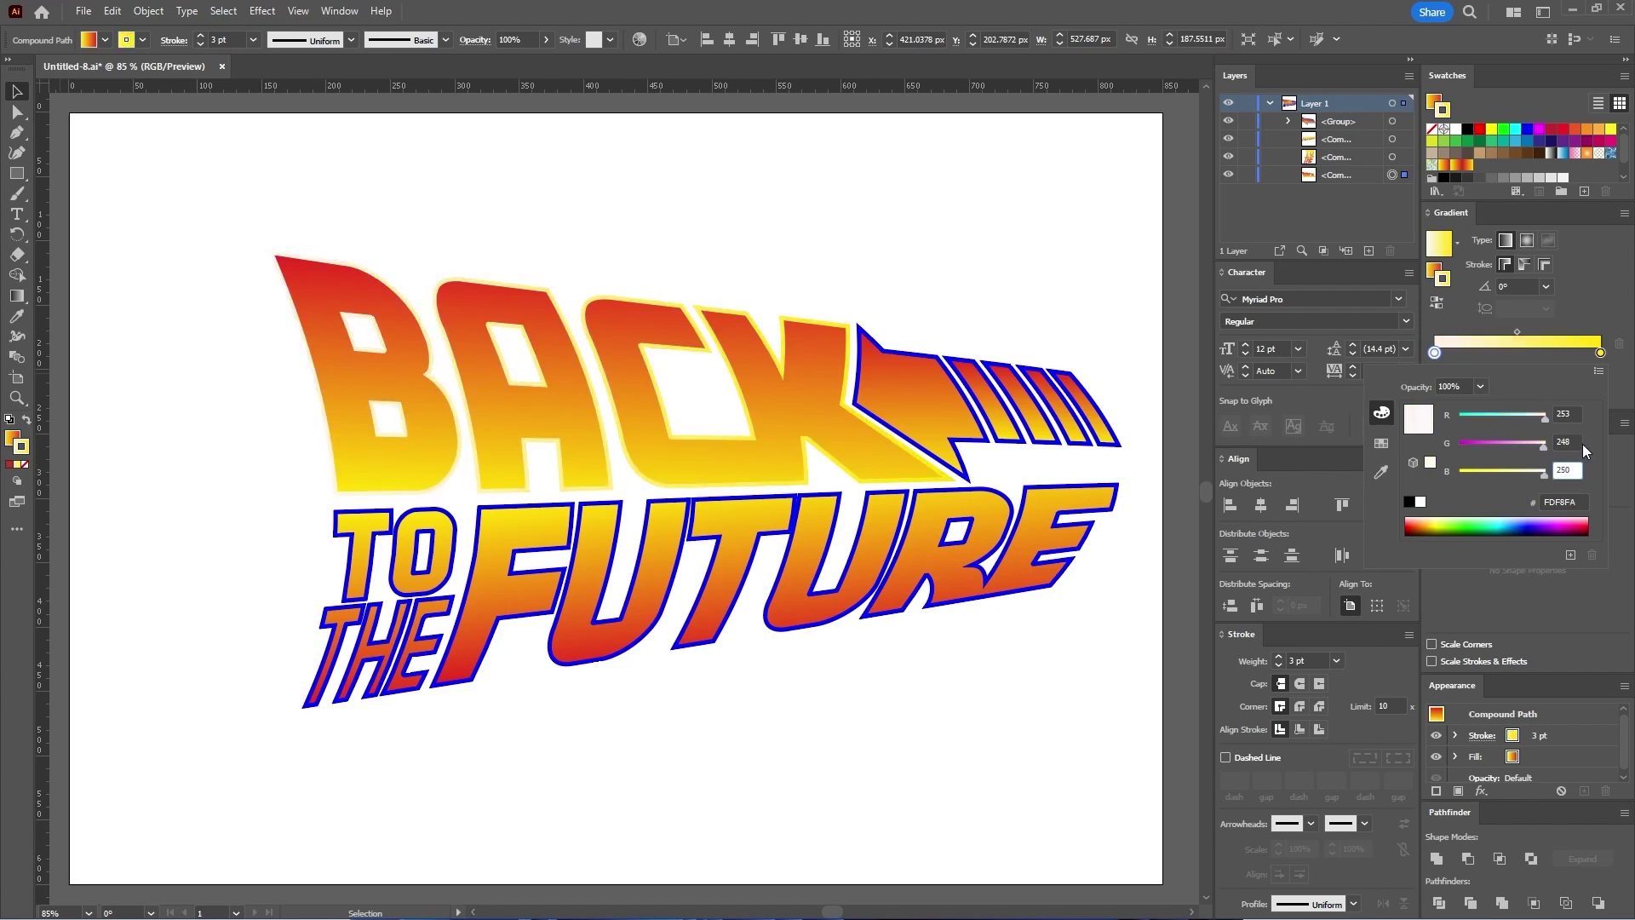
key("Return")
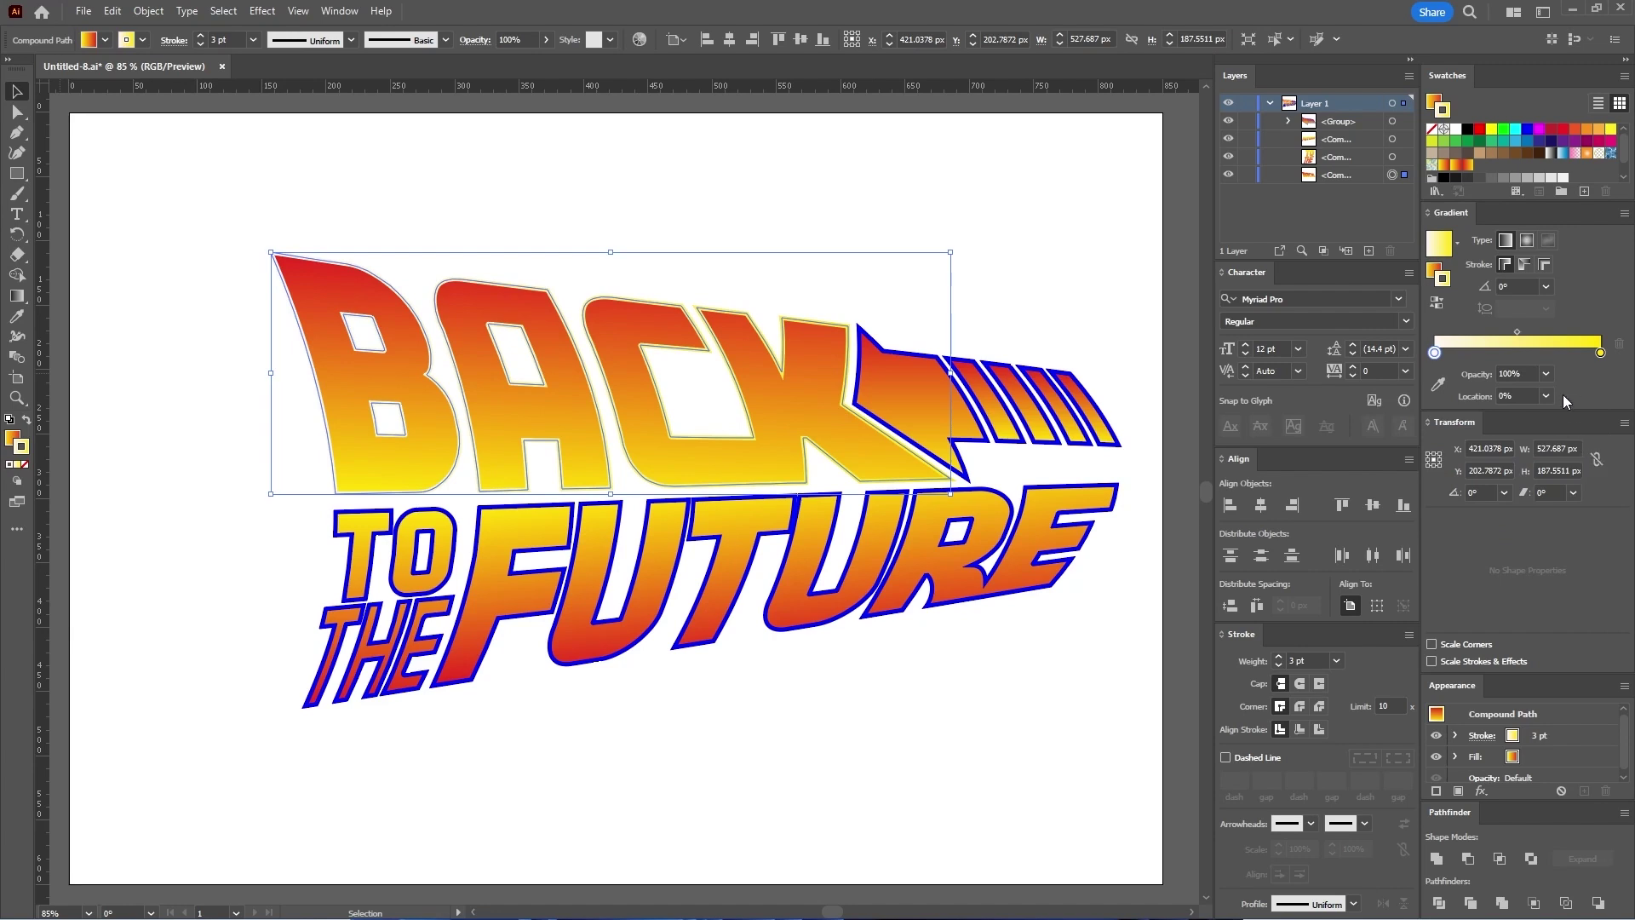
Step: Add a middle color stop to BACK's stroke gradient at the 50% location
left_click(1519, 352)
left_click(1546, 395)
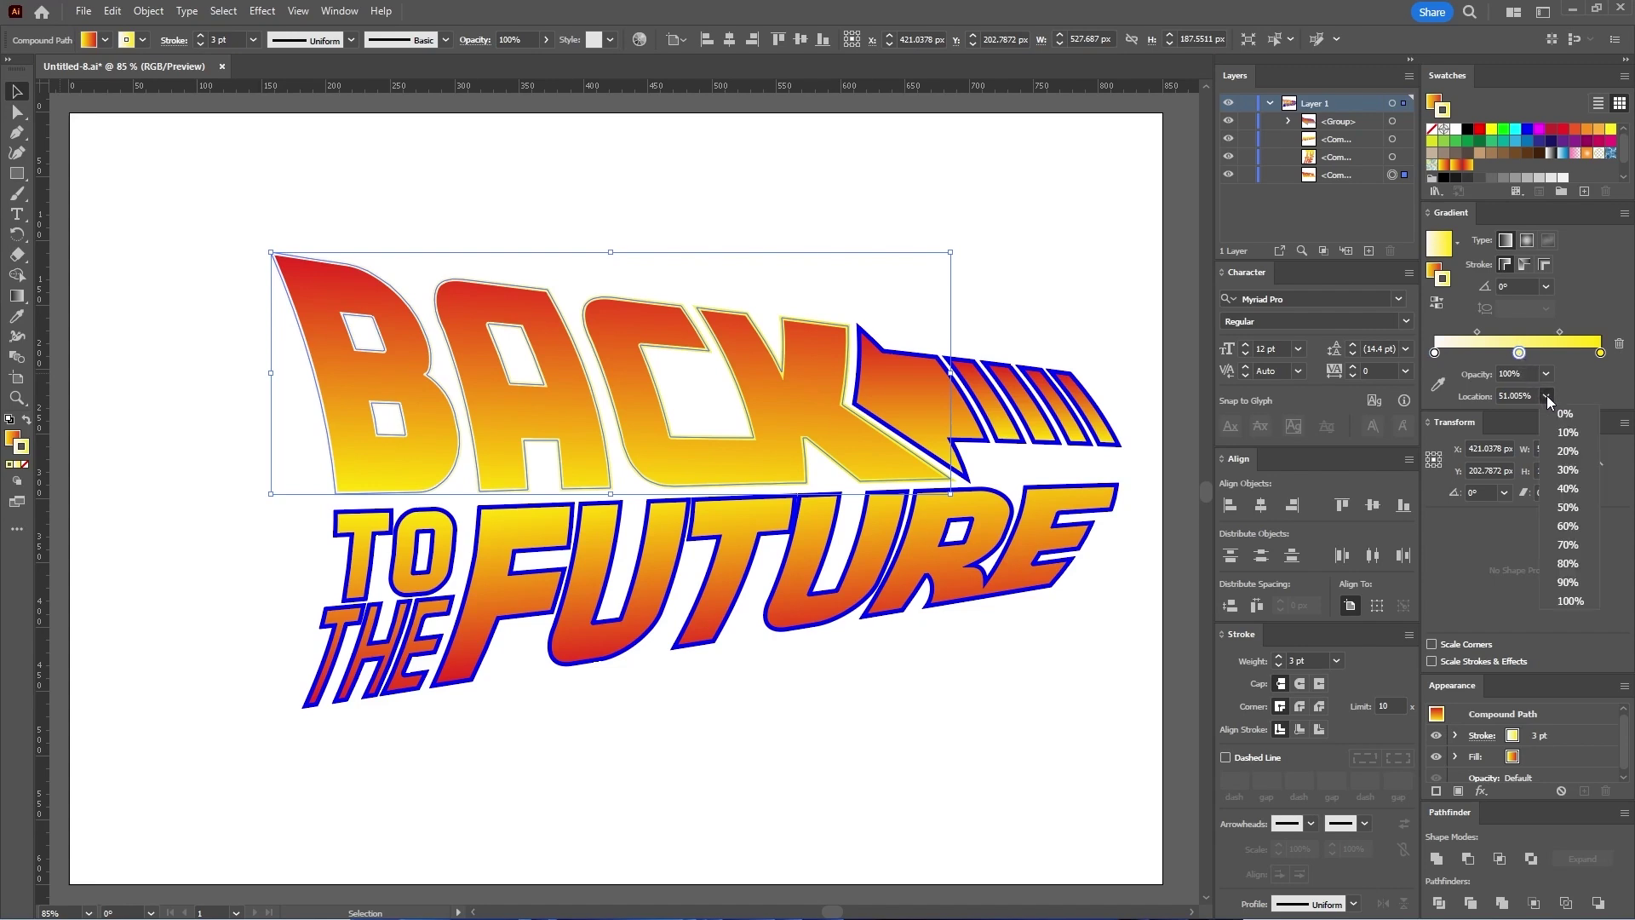
left_click(1567, 507)
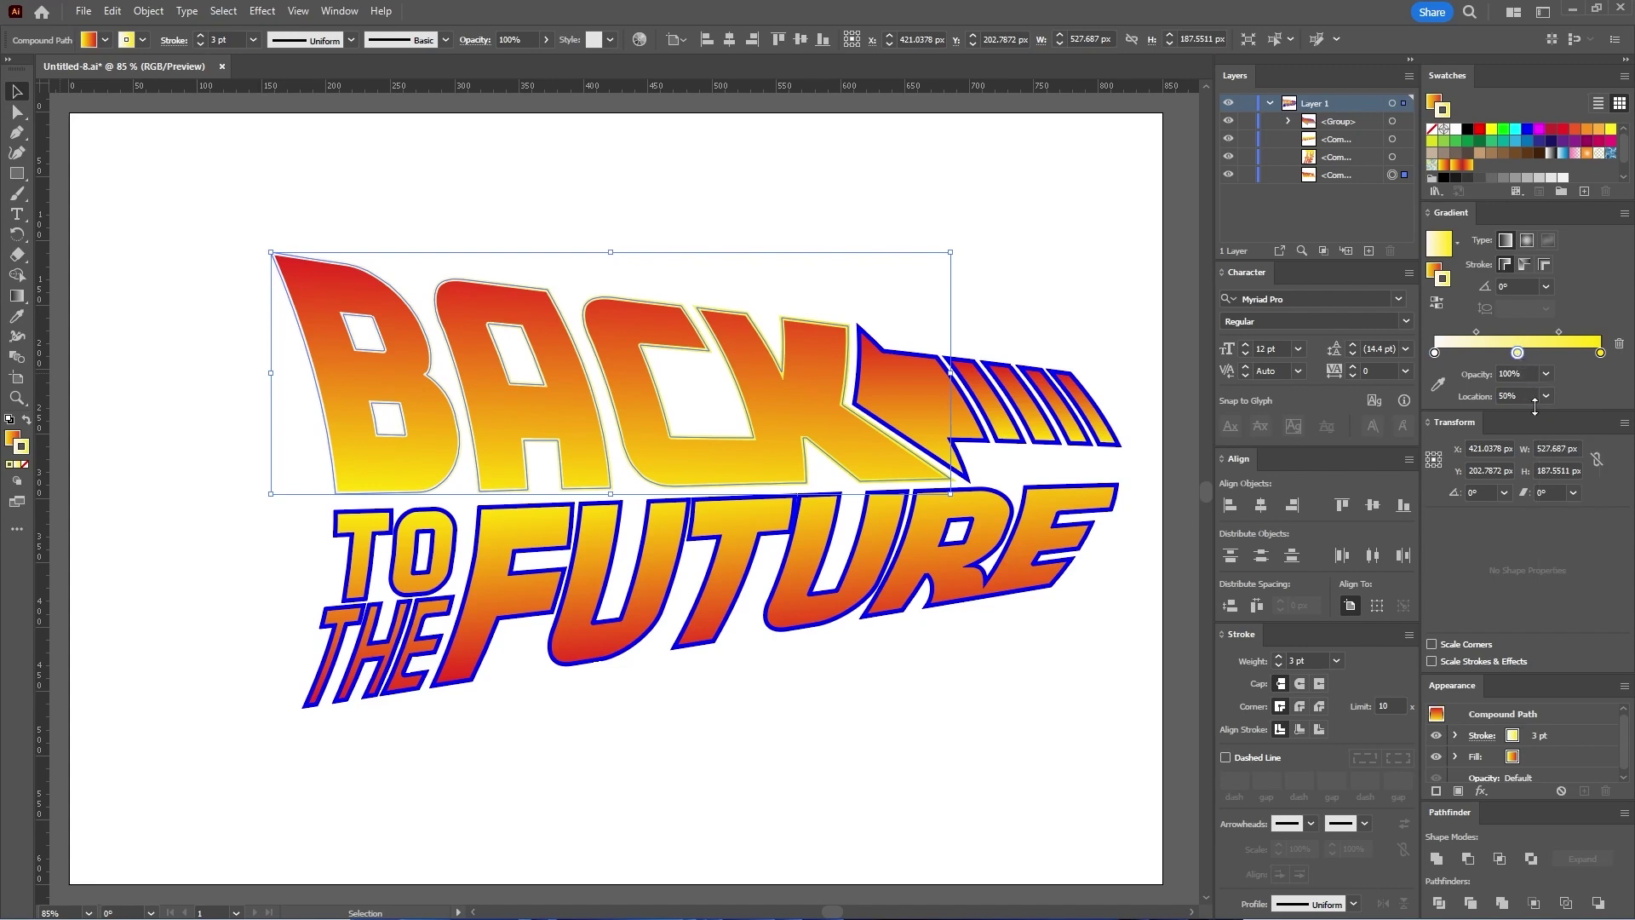
Step: Set the middle color stop of BACK's stroke gradient to black, RGB 0, 0, 0
double_click(1516, 351)
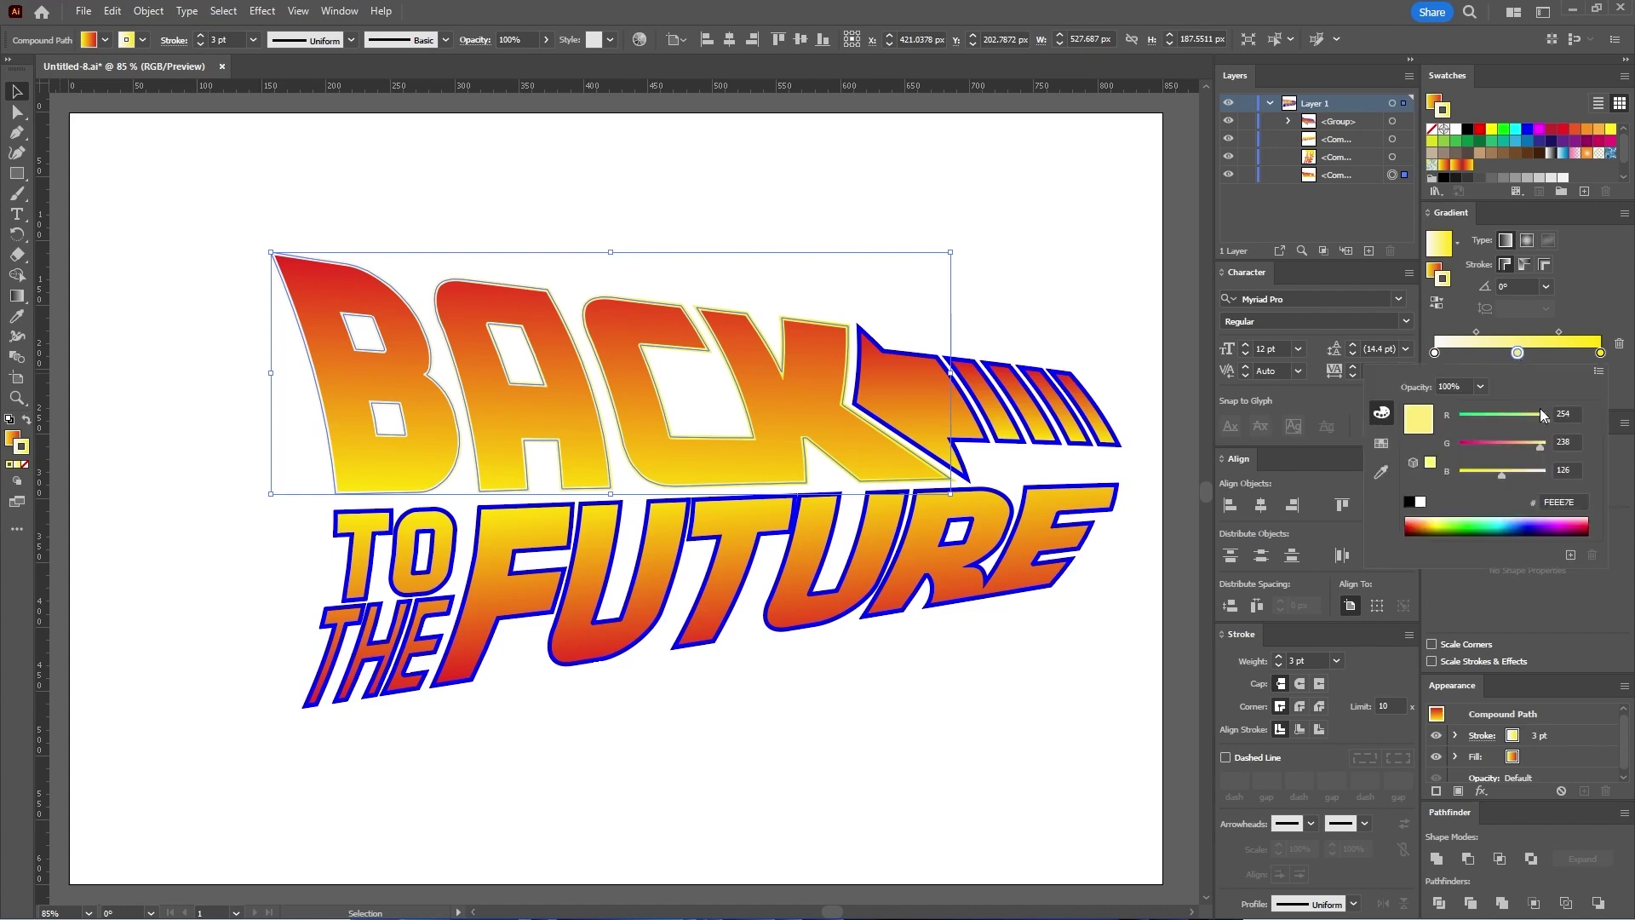
left_click(1563, 413)
type("0")
key("Tab")
type("0")
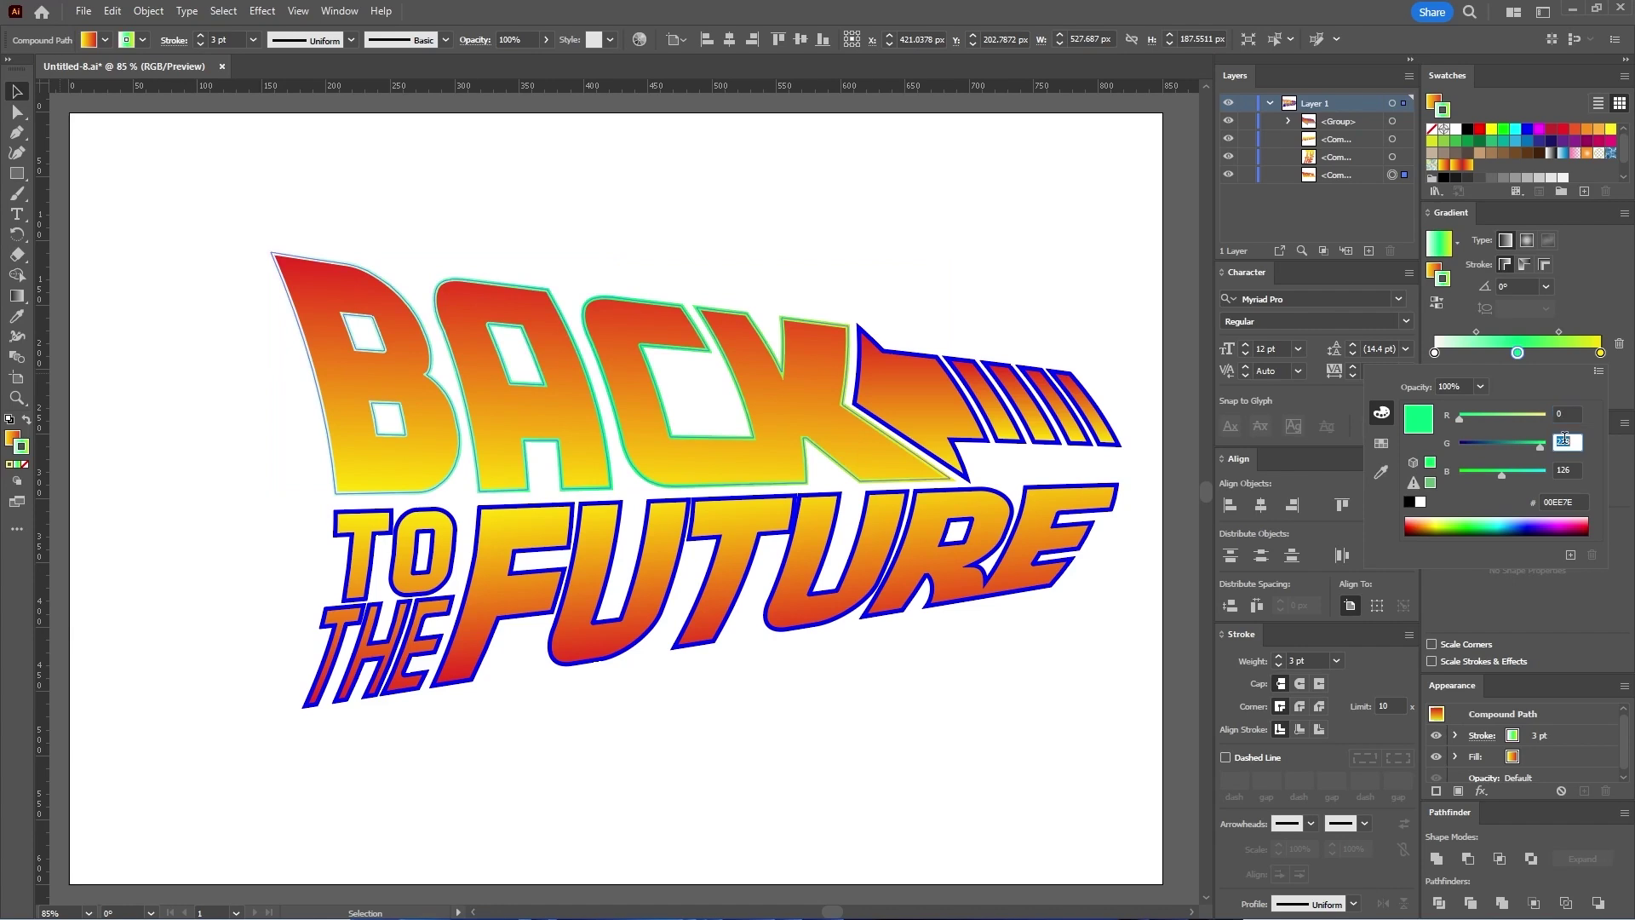
key("Return")
left_click(1563, 469)
type("0")
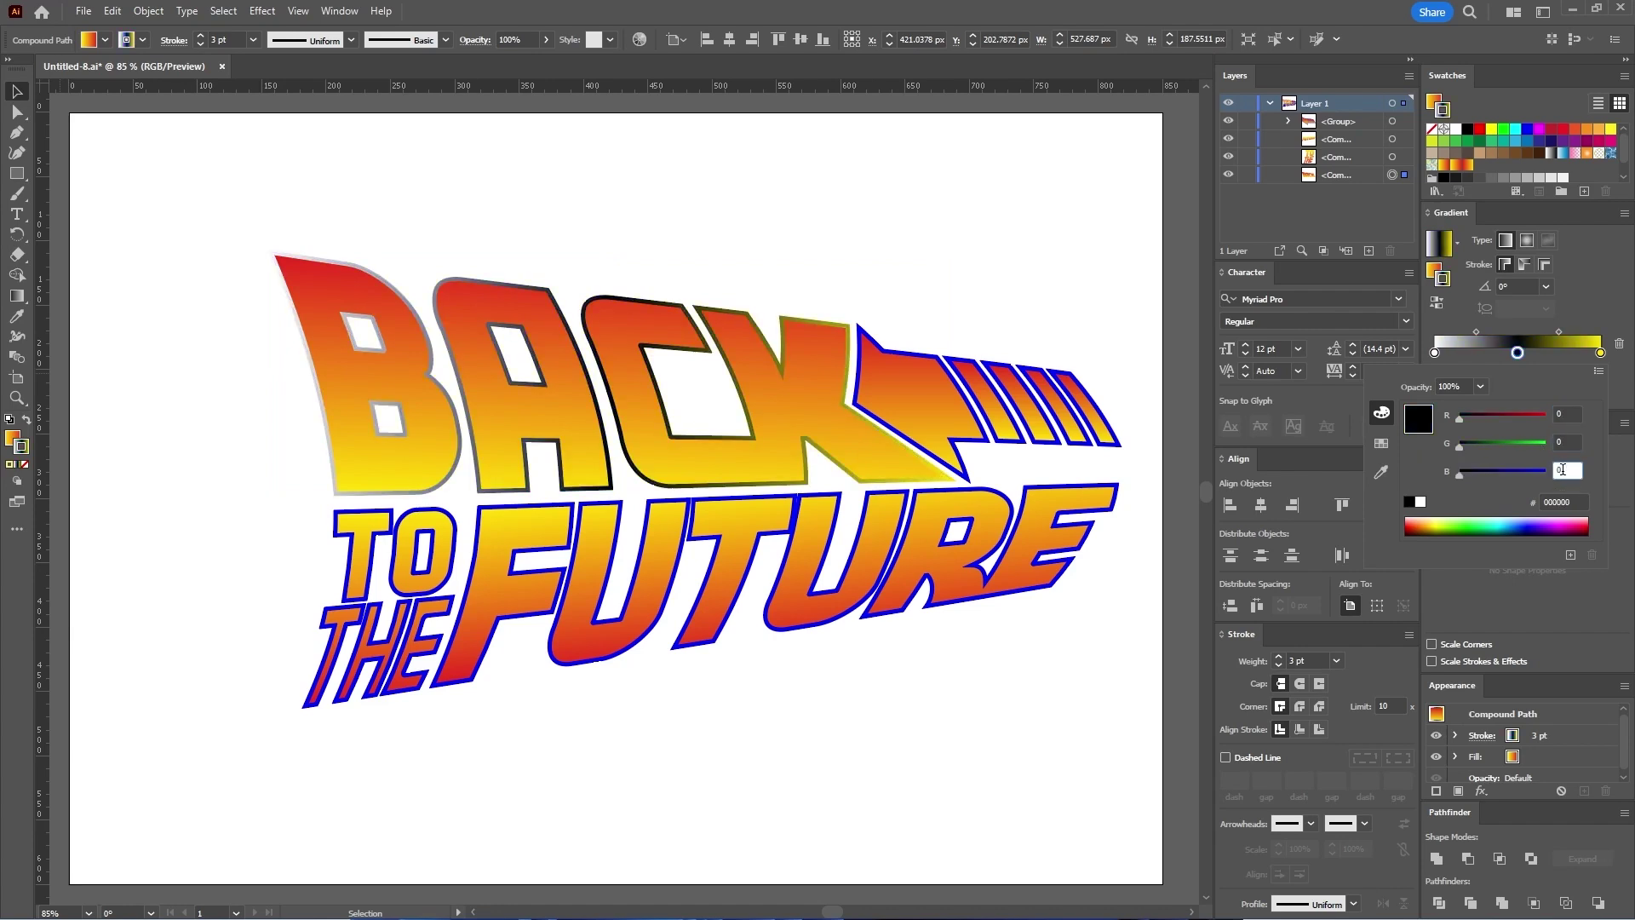
key("Escape")
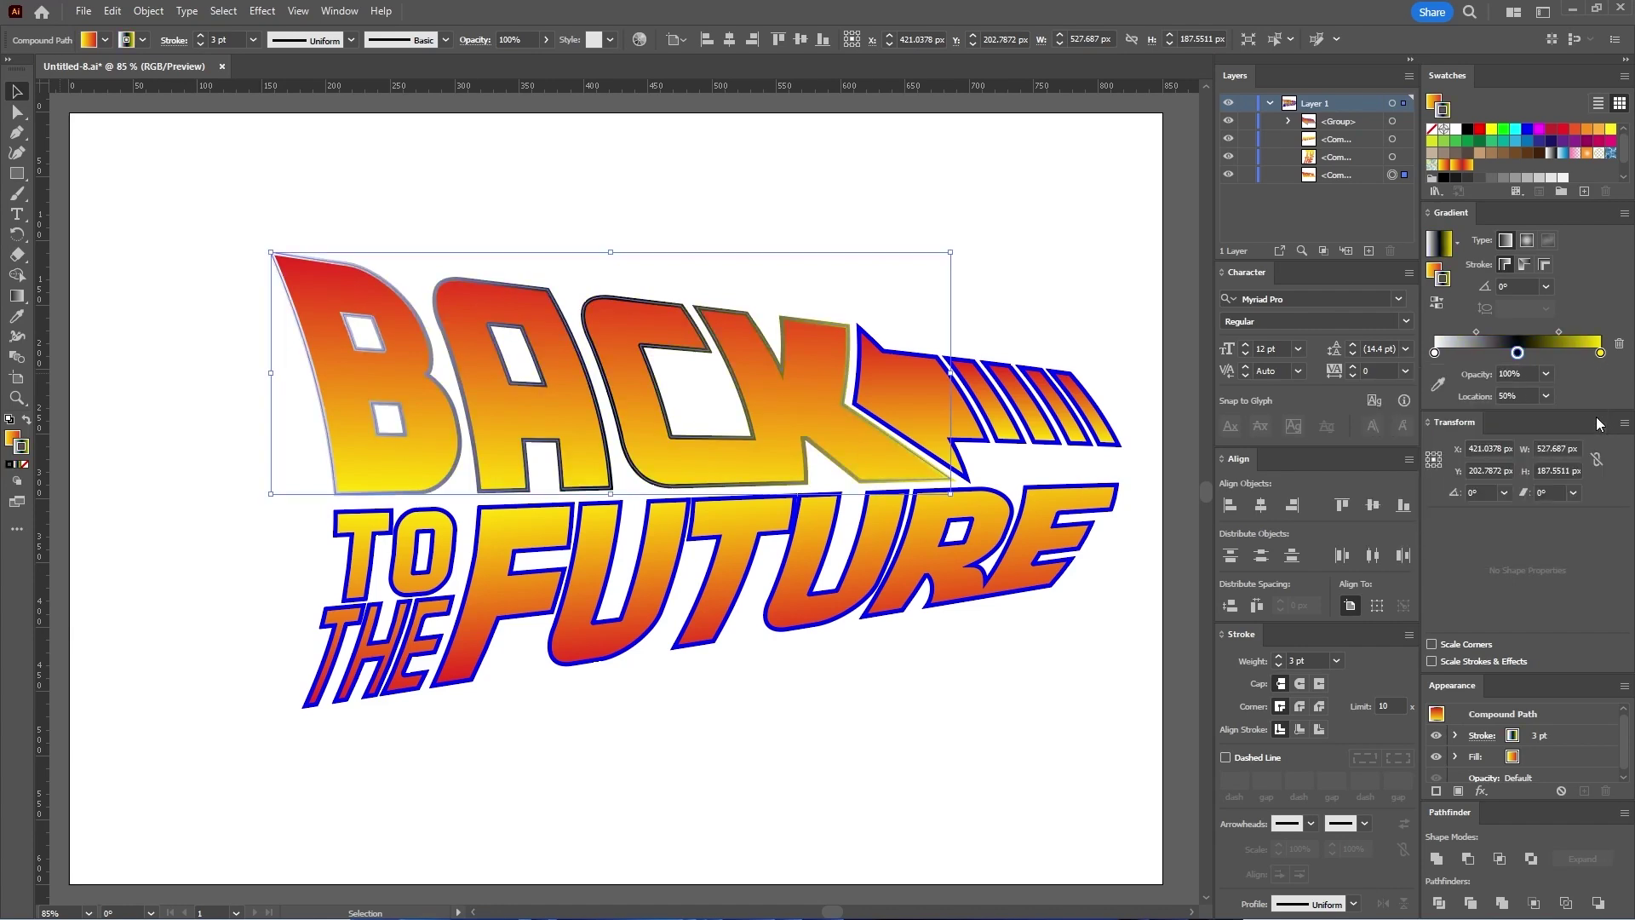
Step: Set the ending color stop of BACK's stroke gradient to near-white, RGB 253, 248, 250
left_click(1599, 352)
double_click(1600, 352)
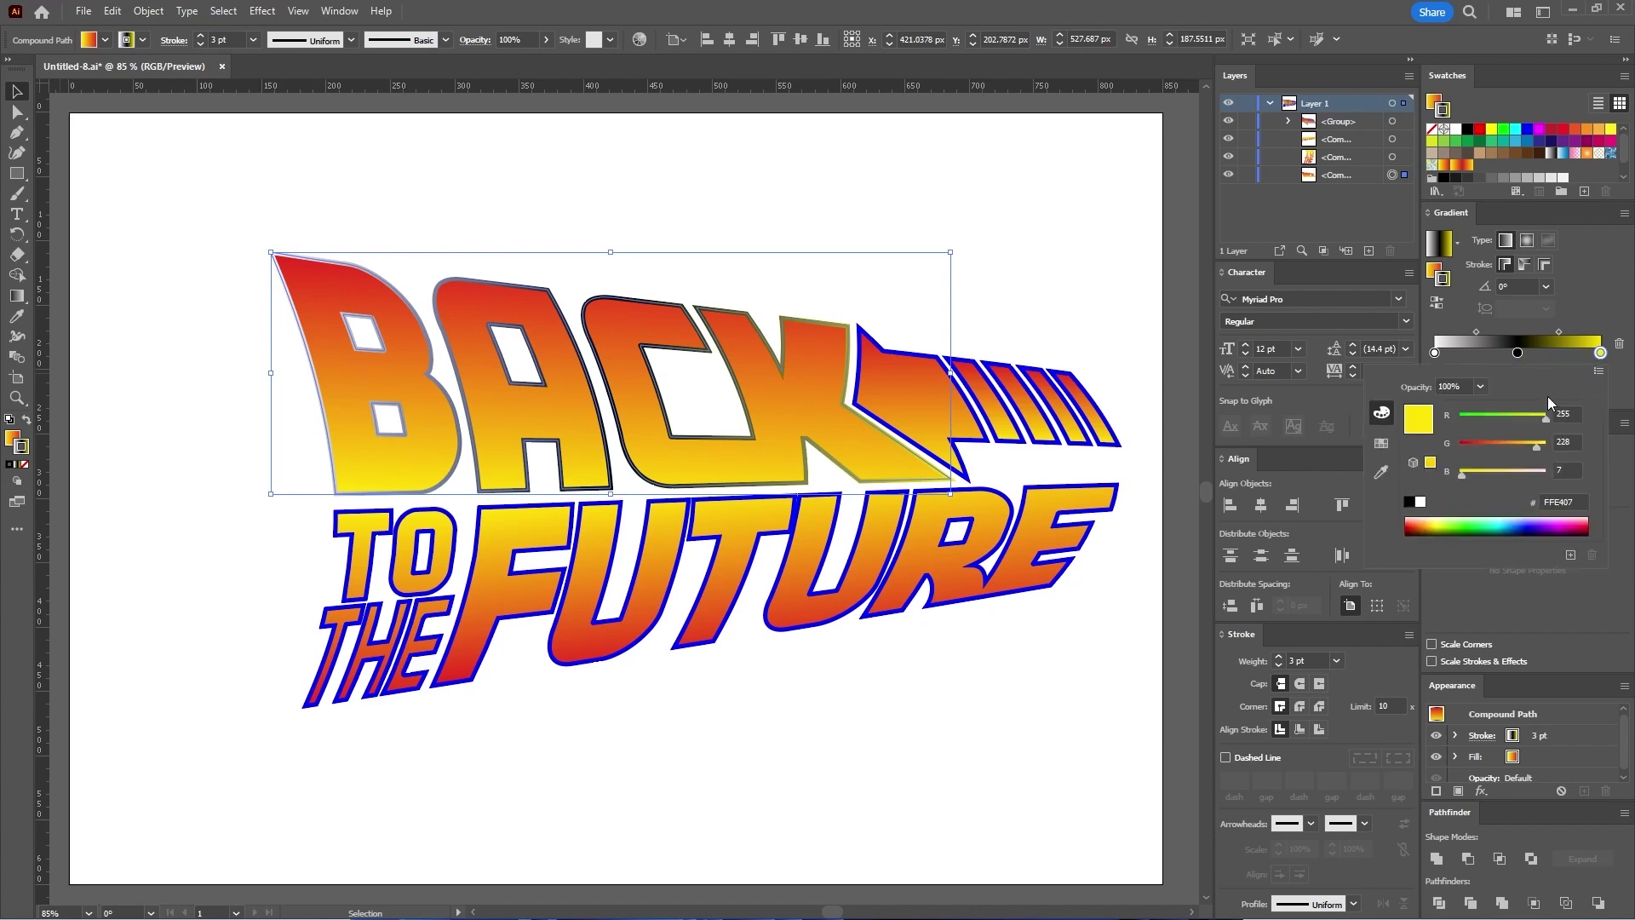
double_click(1563, 414)
type("253")
double_click(1565, 441)
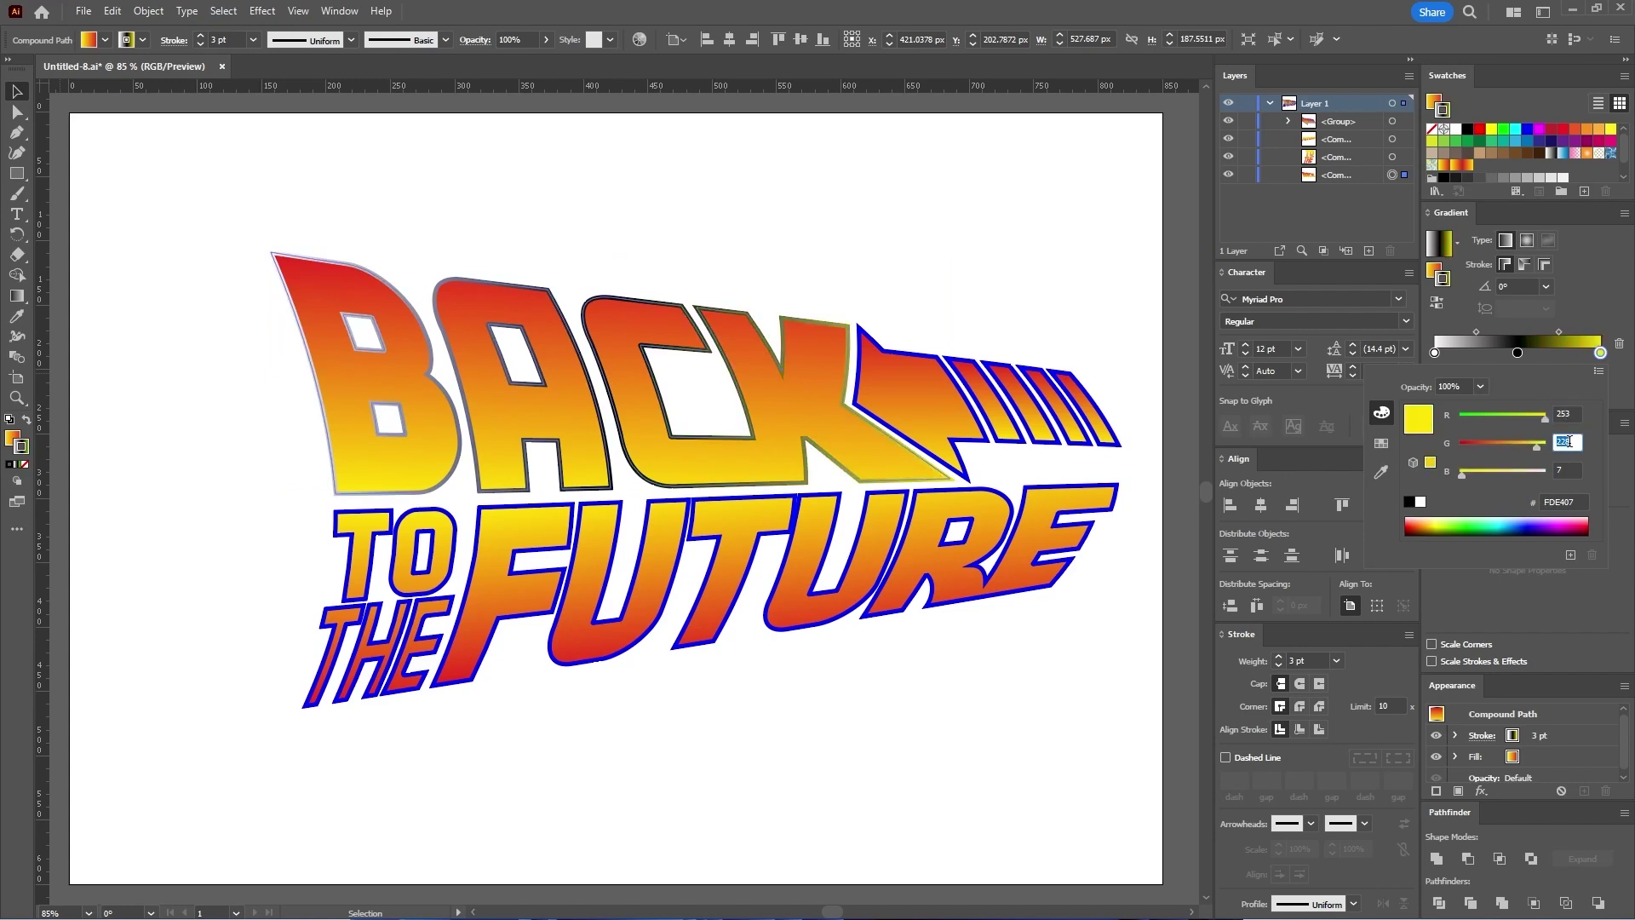
type("248")
double_click(1563, 469)
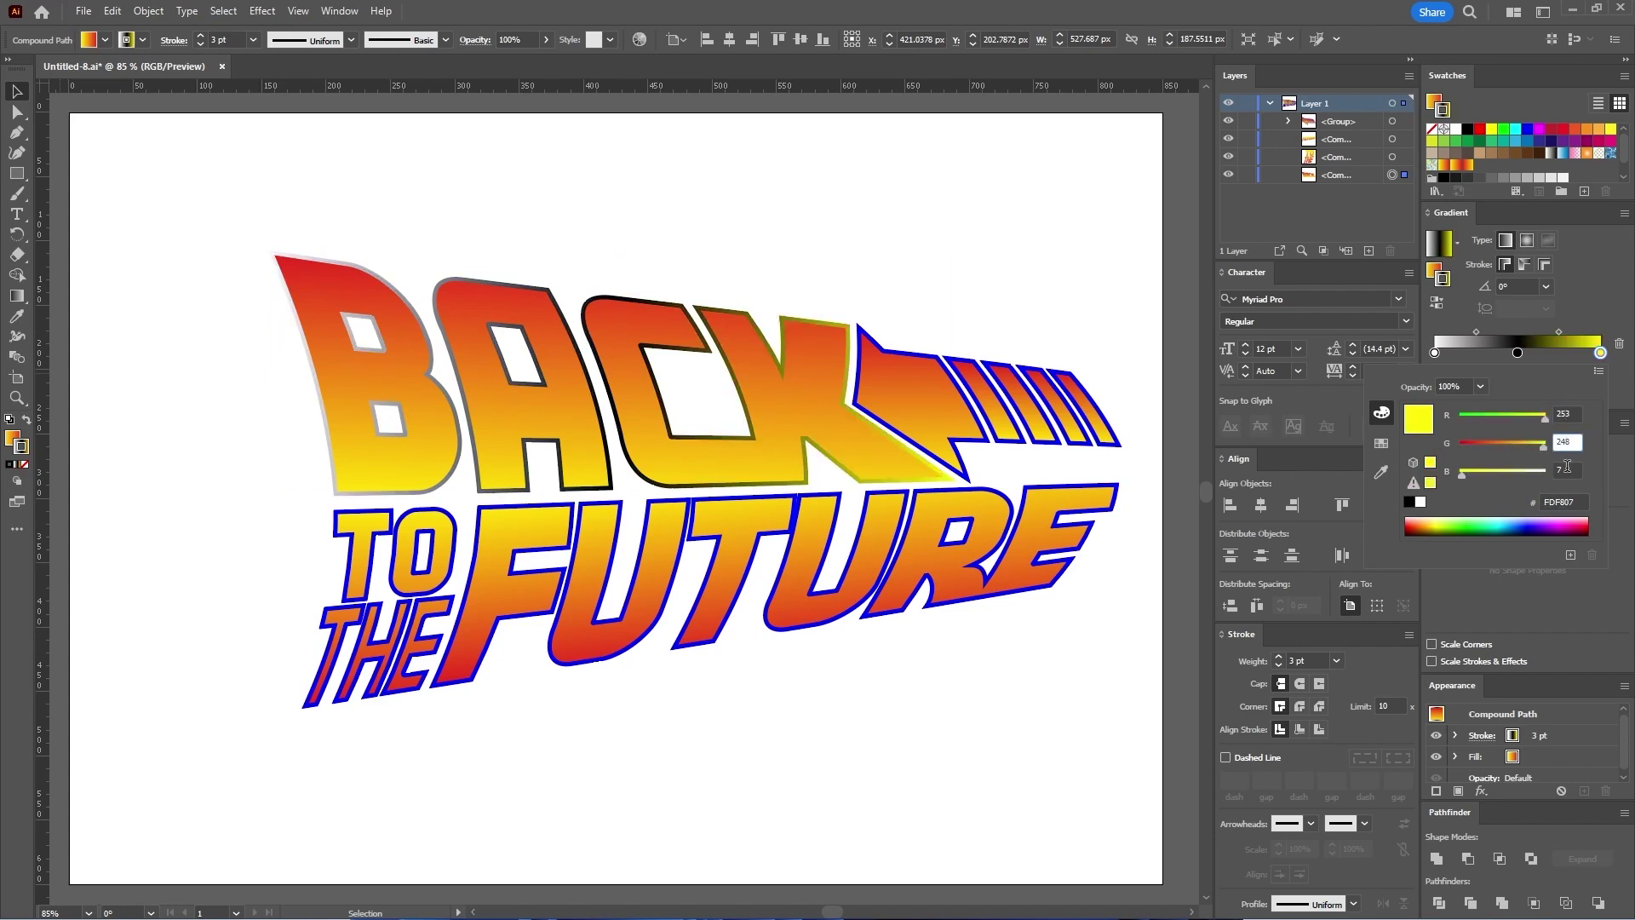
type("250")
key("Return")
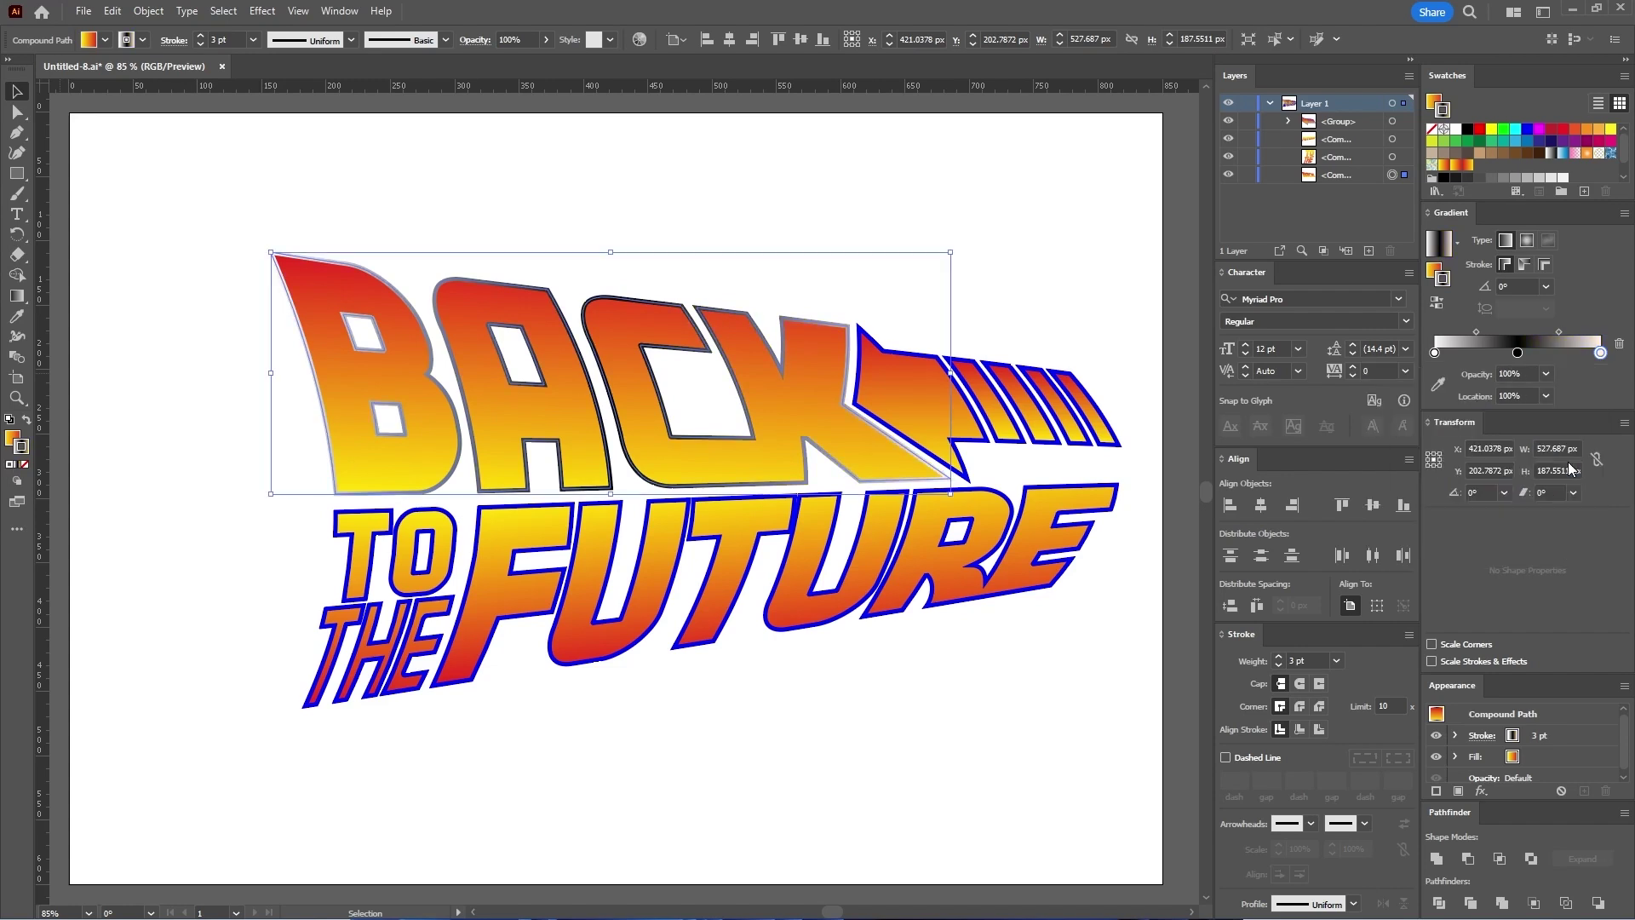
Step: Set the angle of BACK's stroke gradient to 85°
left_click(1516, 286)
double_click(1516, 286)
type("85")
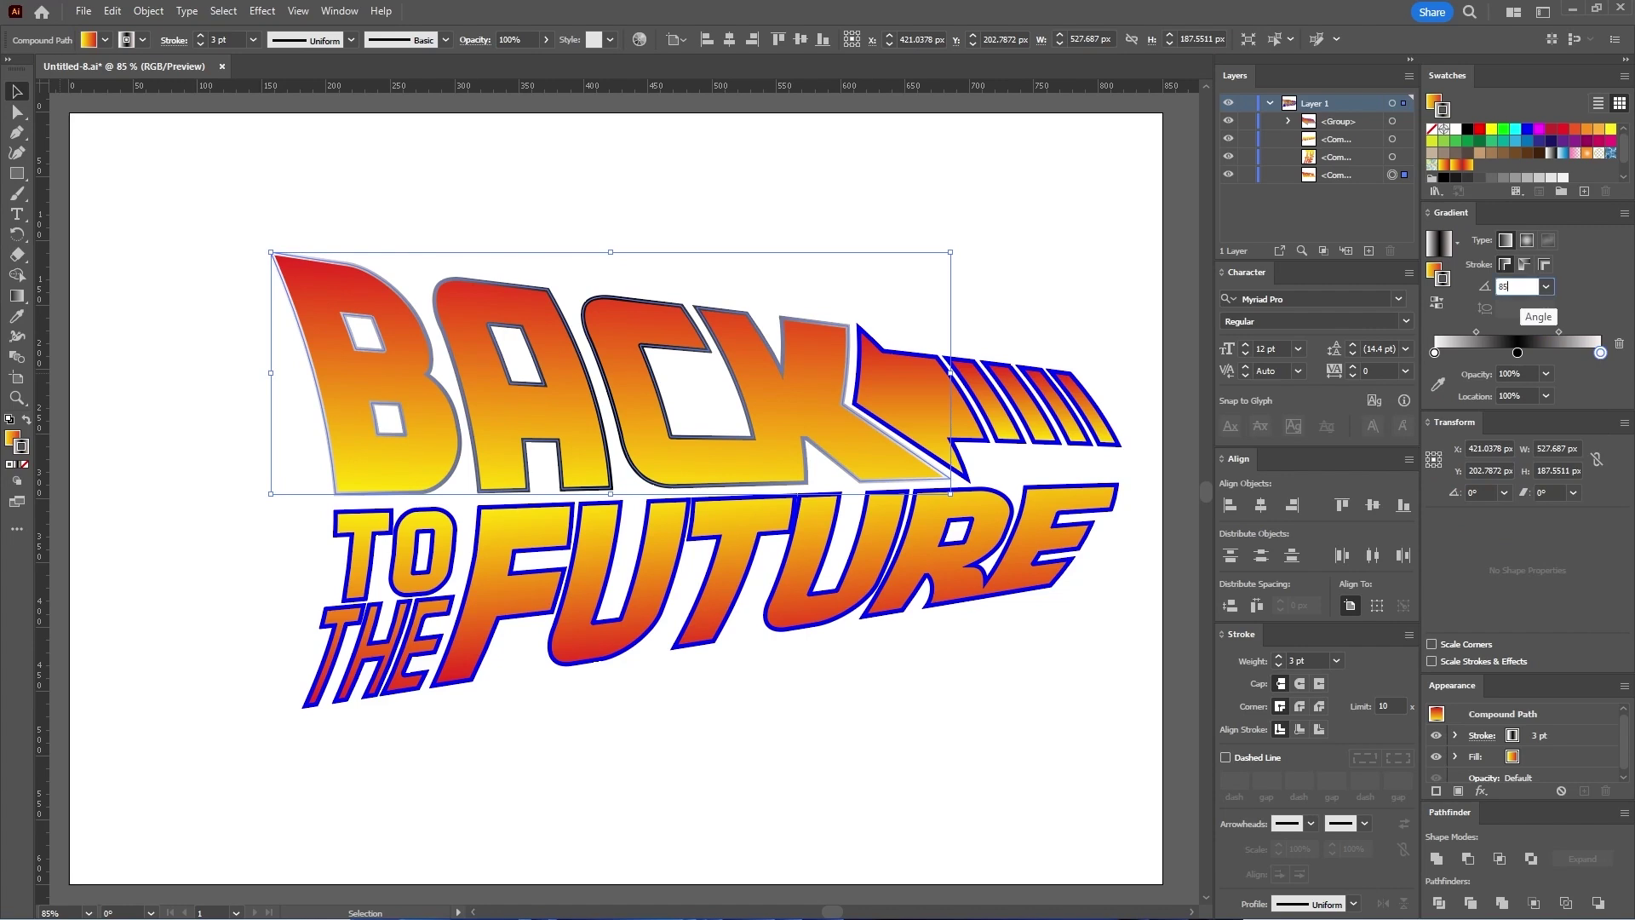
key("Return")
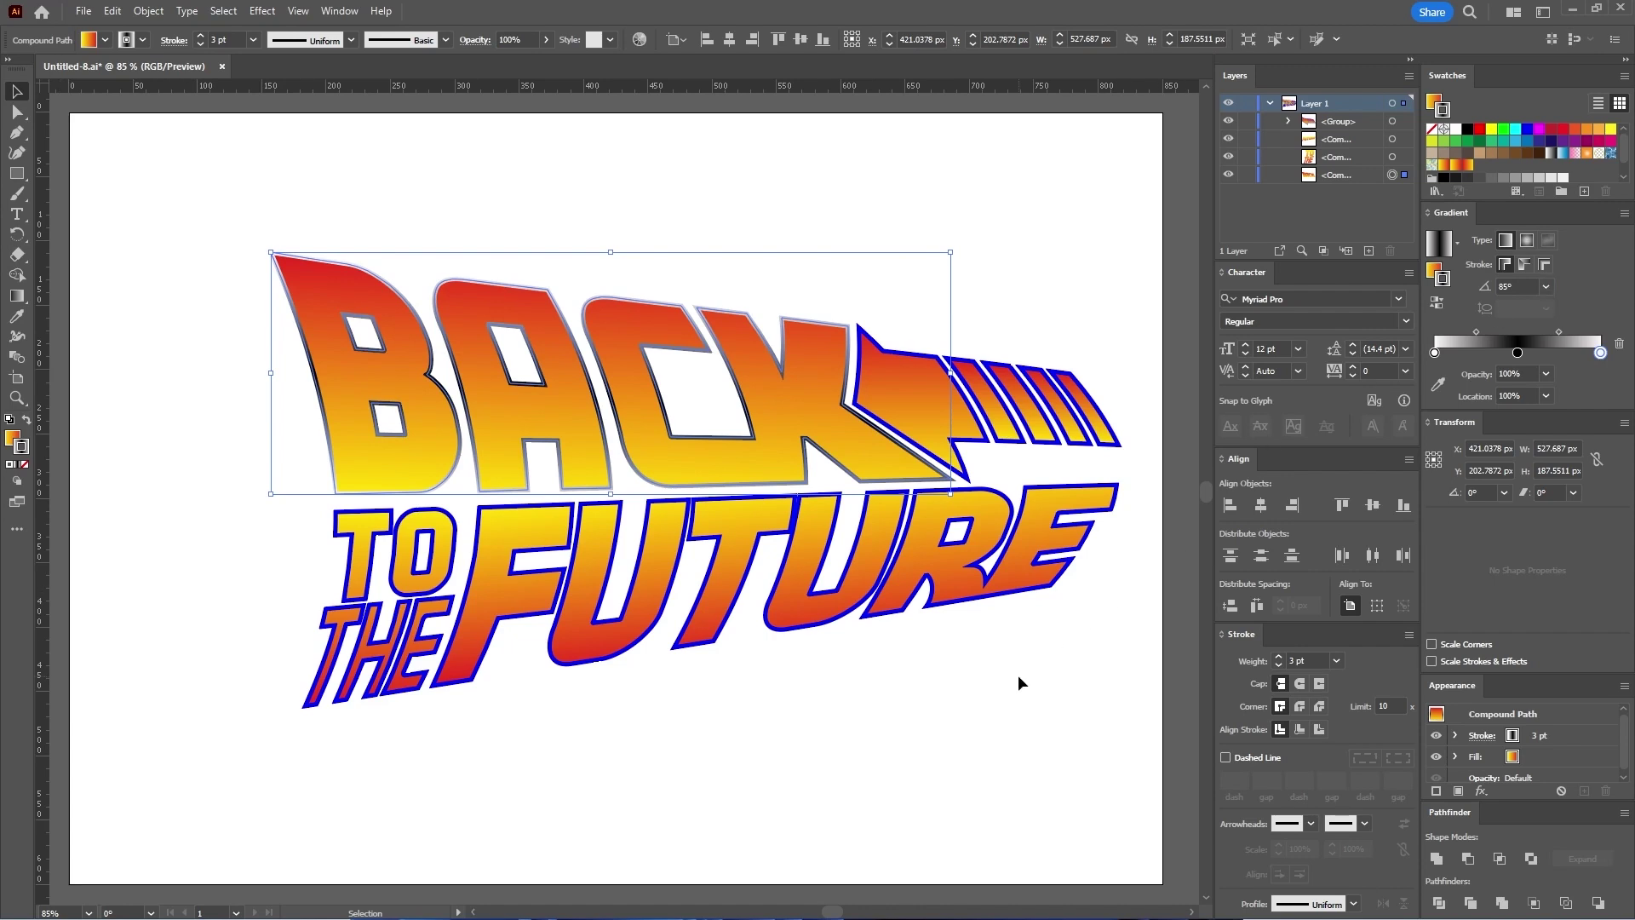
Step: Save BACK's stroke gradient as a swatch and apply it to the barred arrow's stroke
scroll(1478, 171, "down", 2)
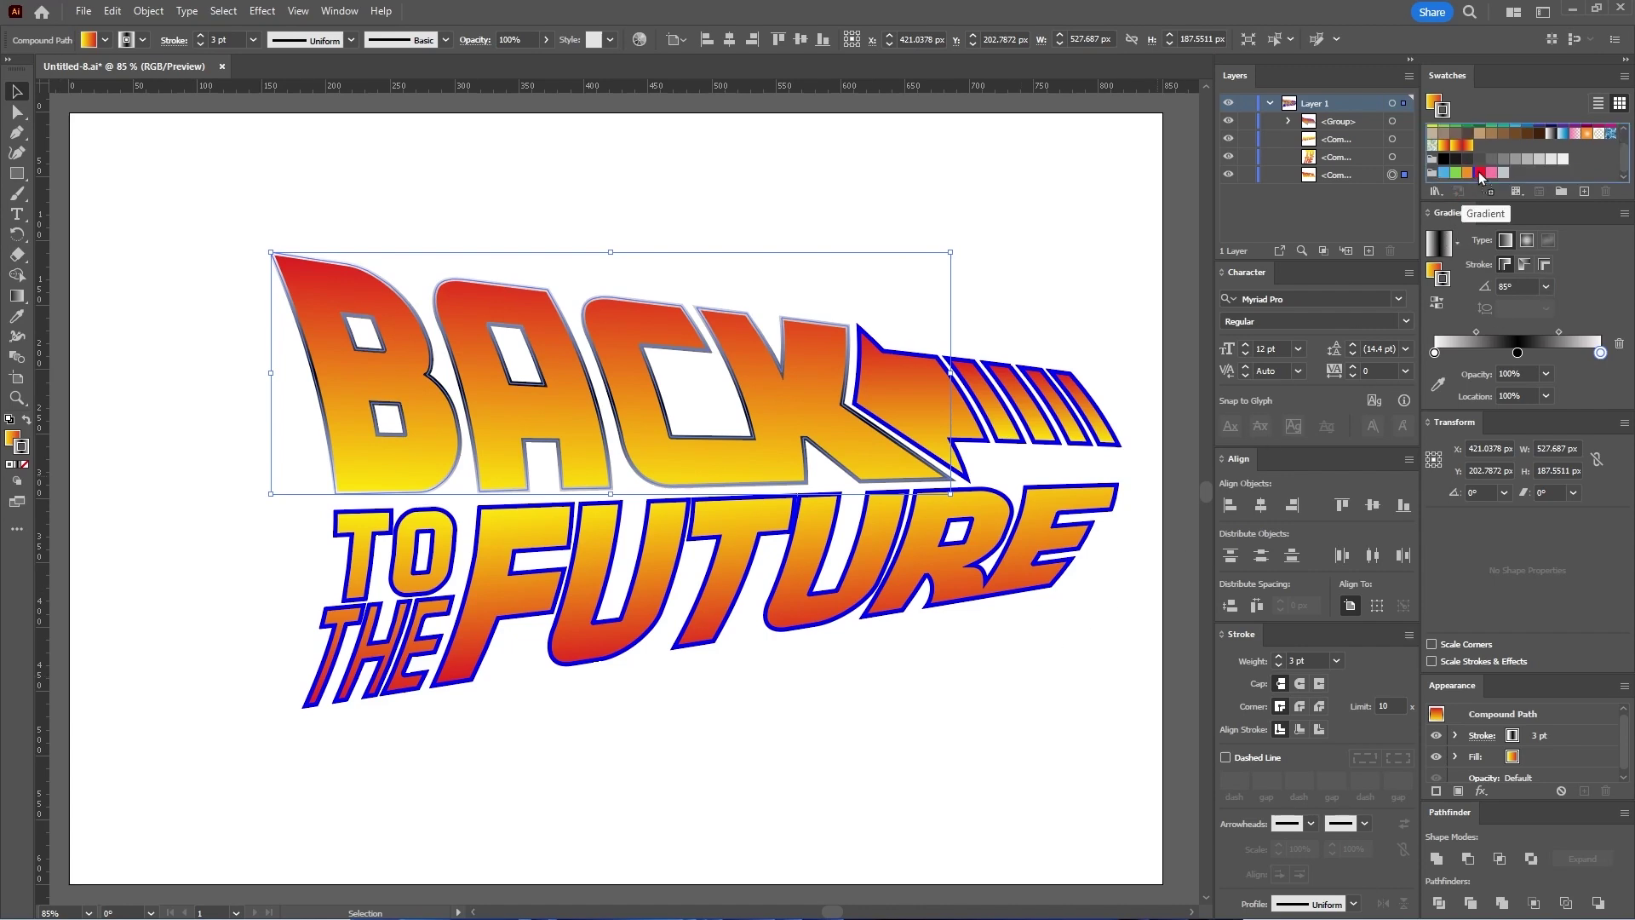
left_click_drag(1489, 153, 1492, 150)
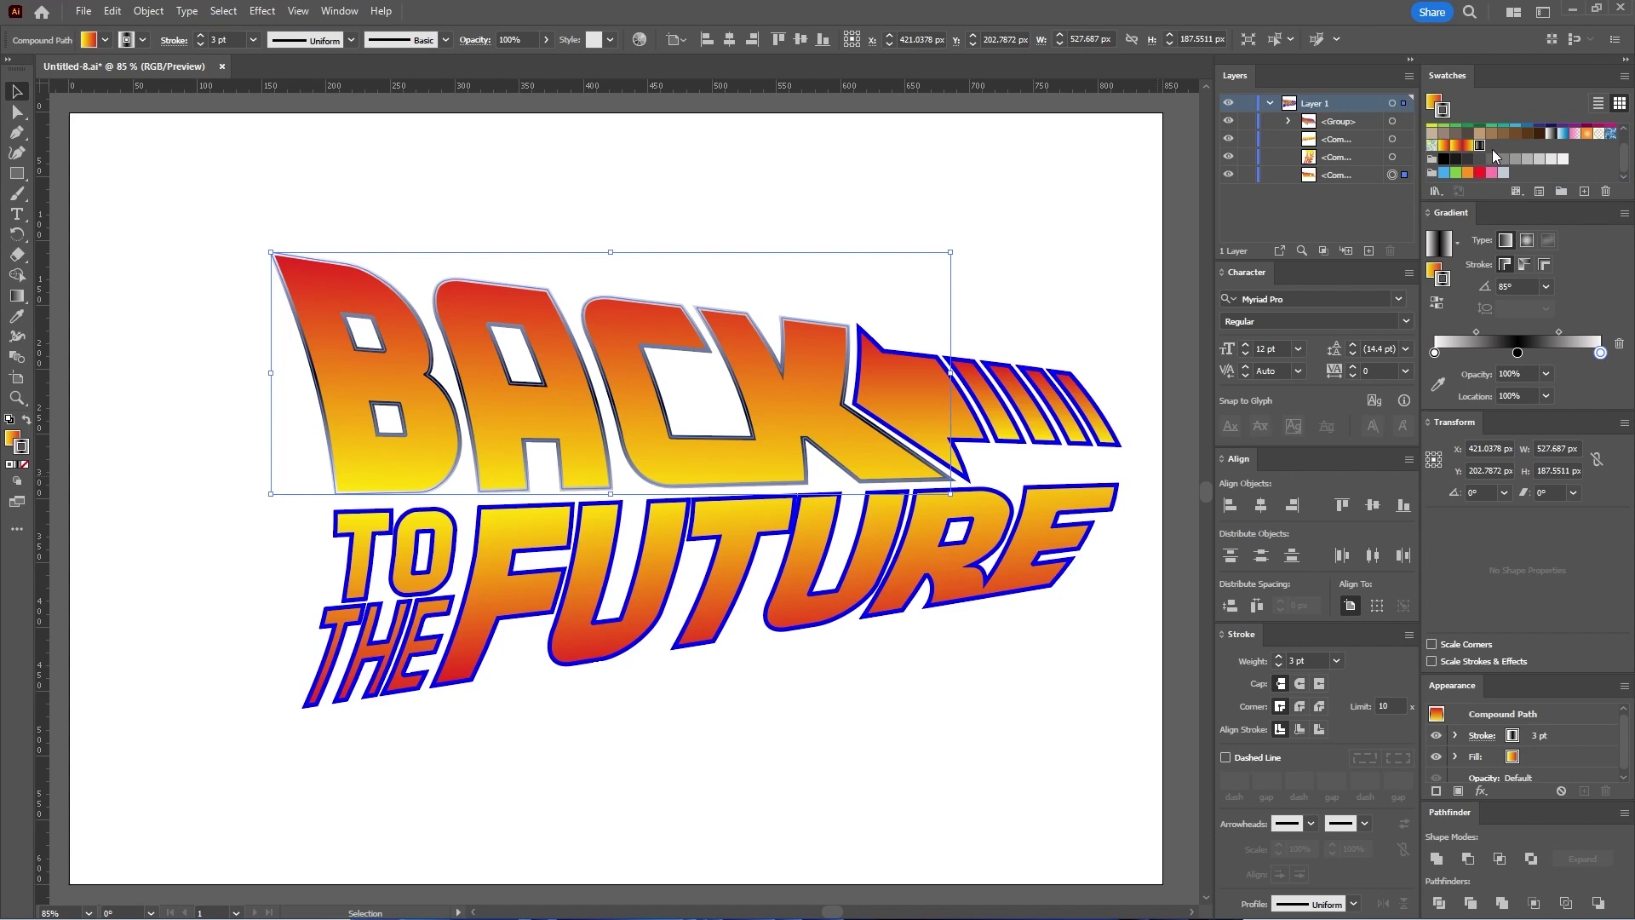
left_click(971, 420)
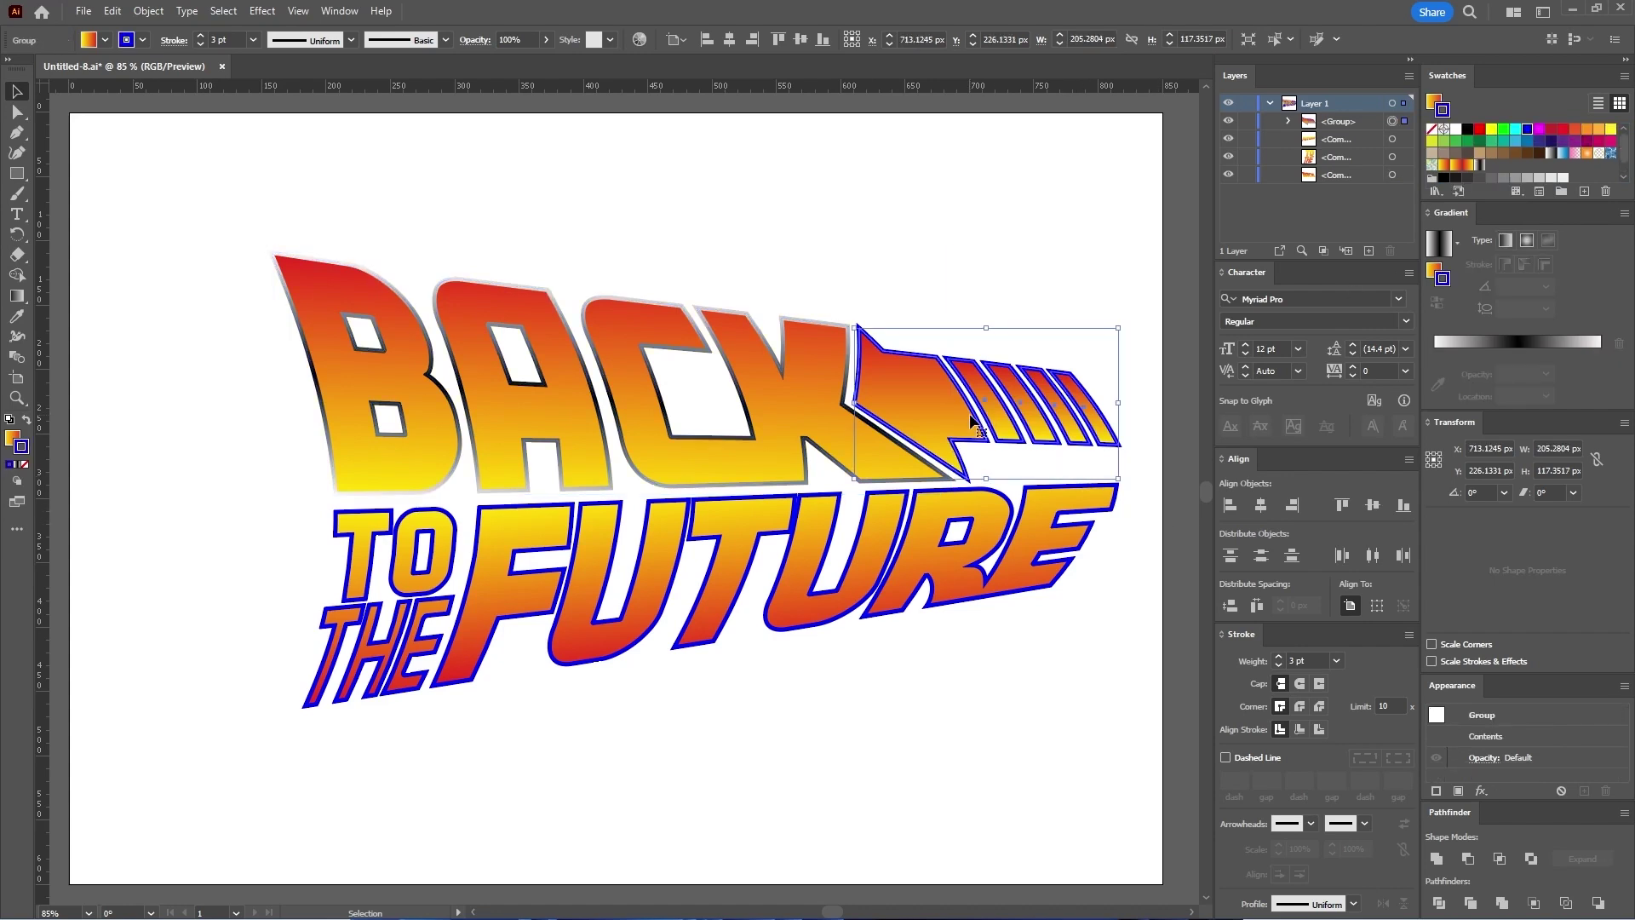
left_click(1478, 165)
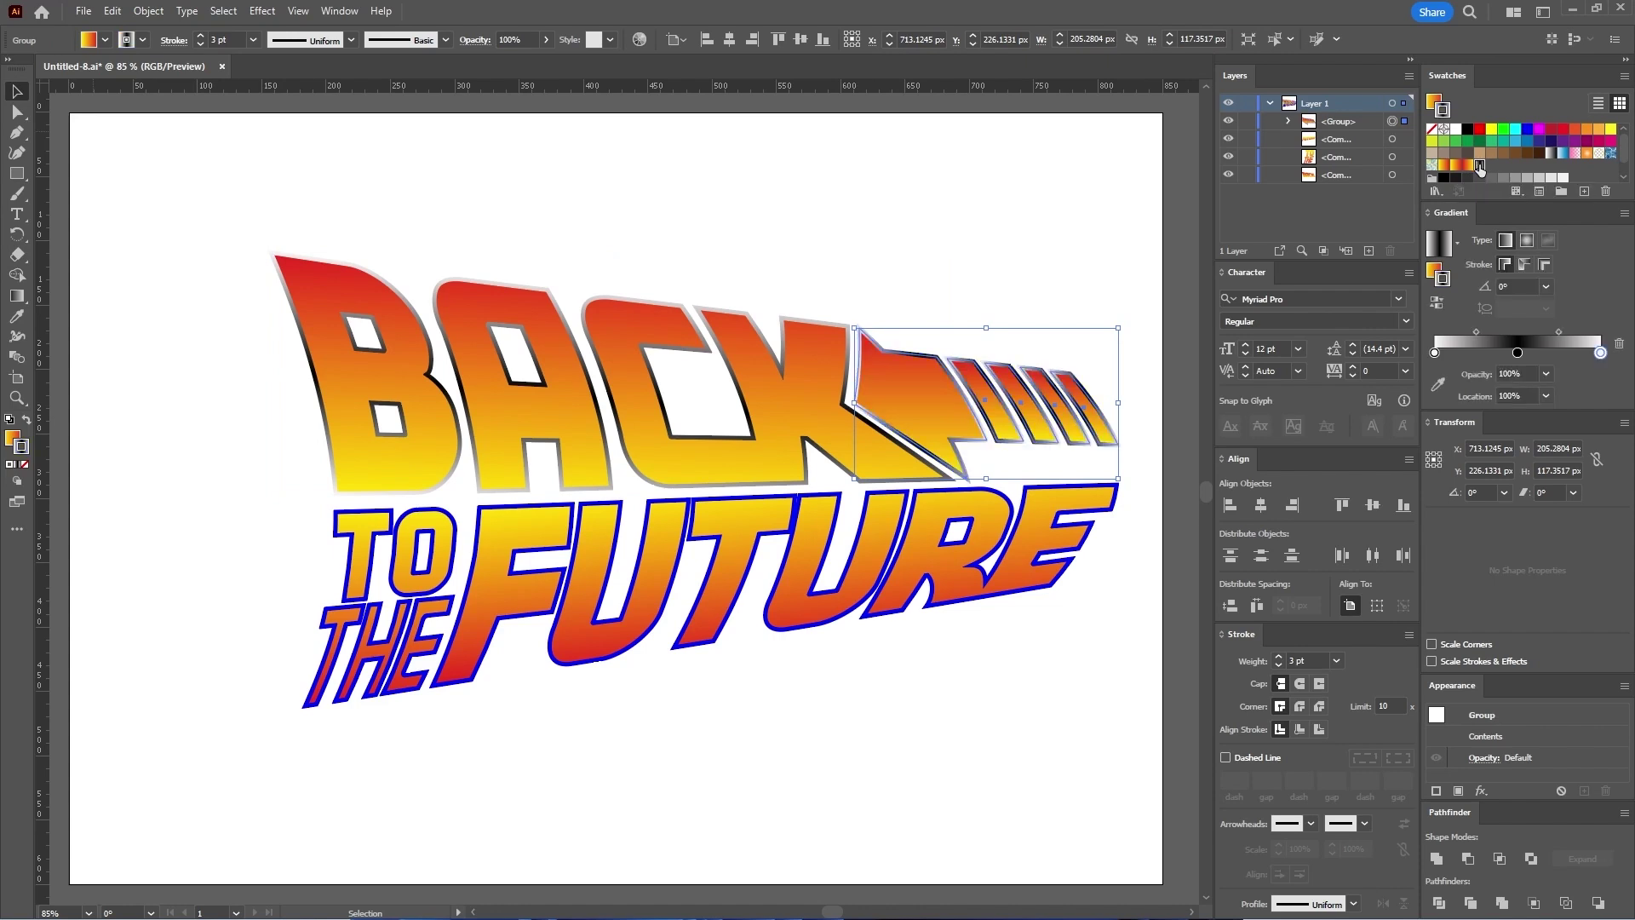
Step: Set the angle of the barred arrow's stroke gradient to 90° and deselect the arrow
left_click(1507, 287)
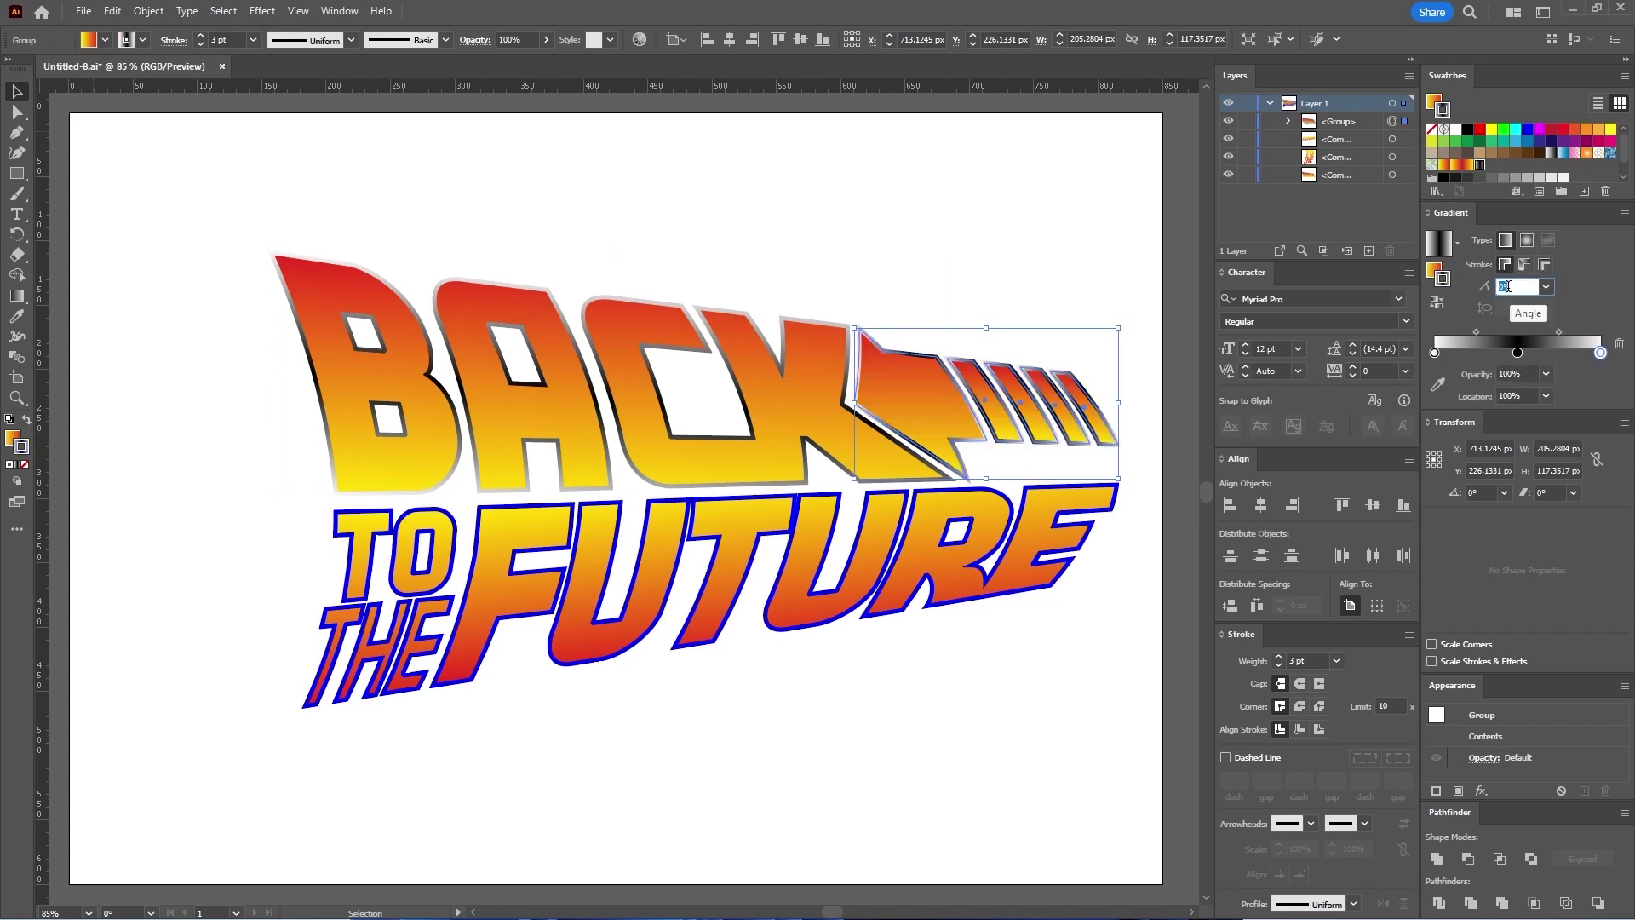
type("90")
key("Return")
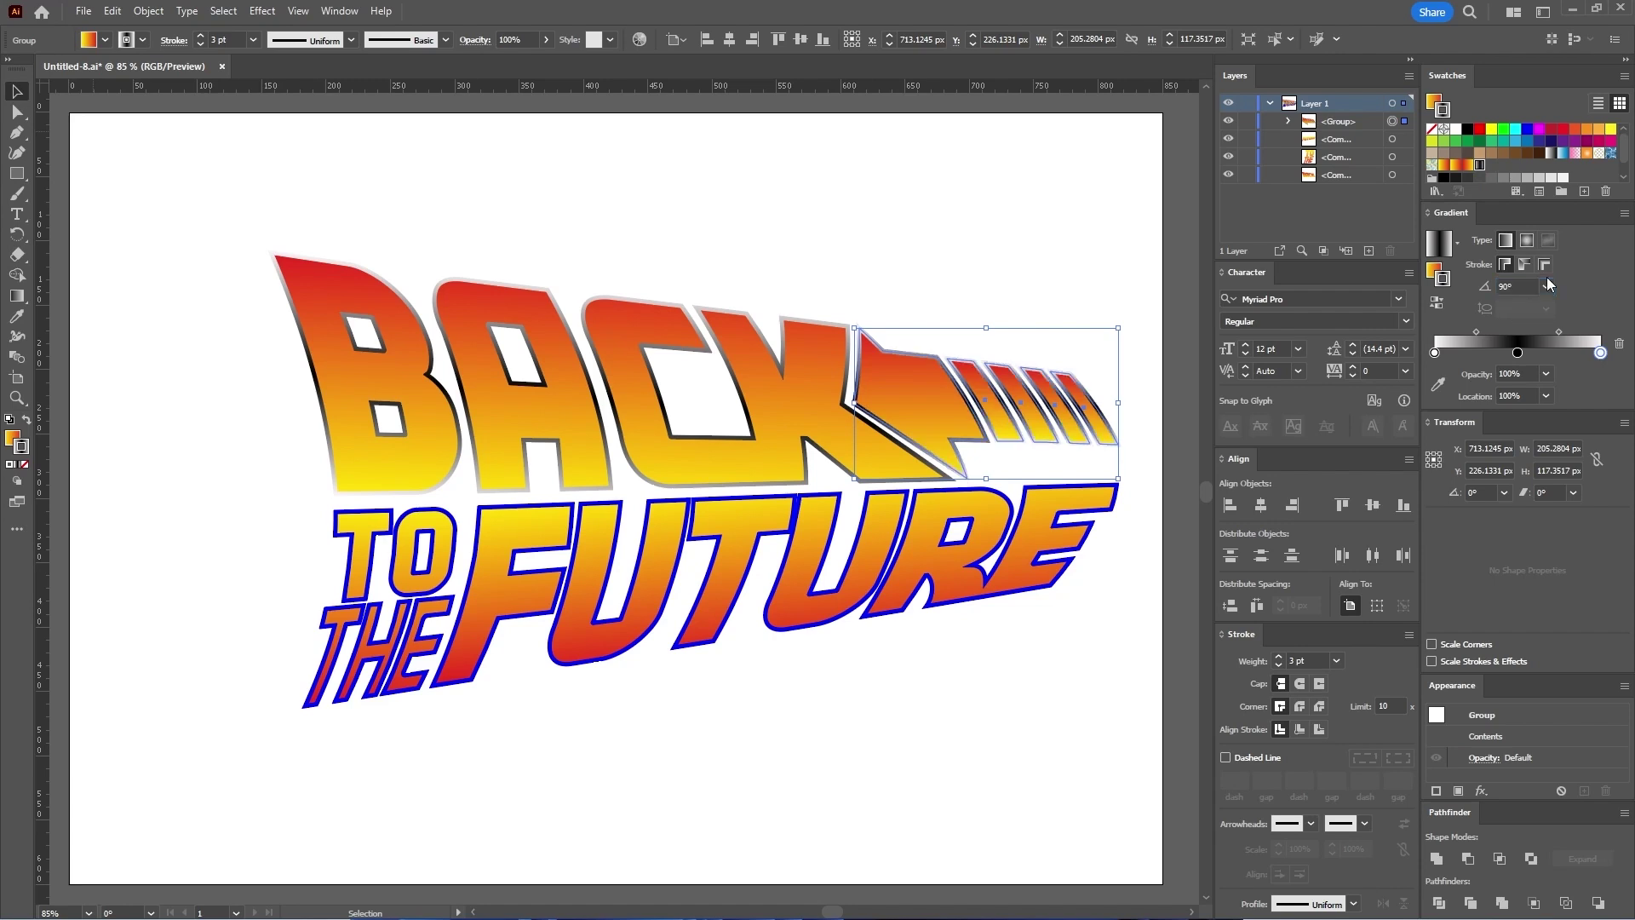
left_click(914, 679)
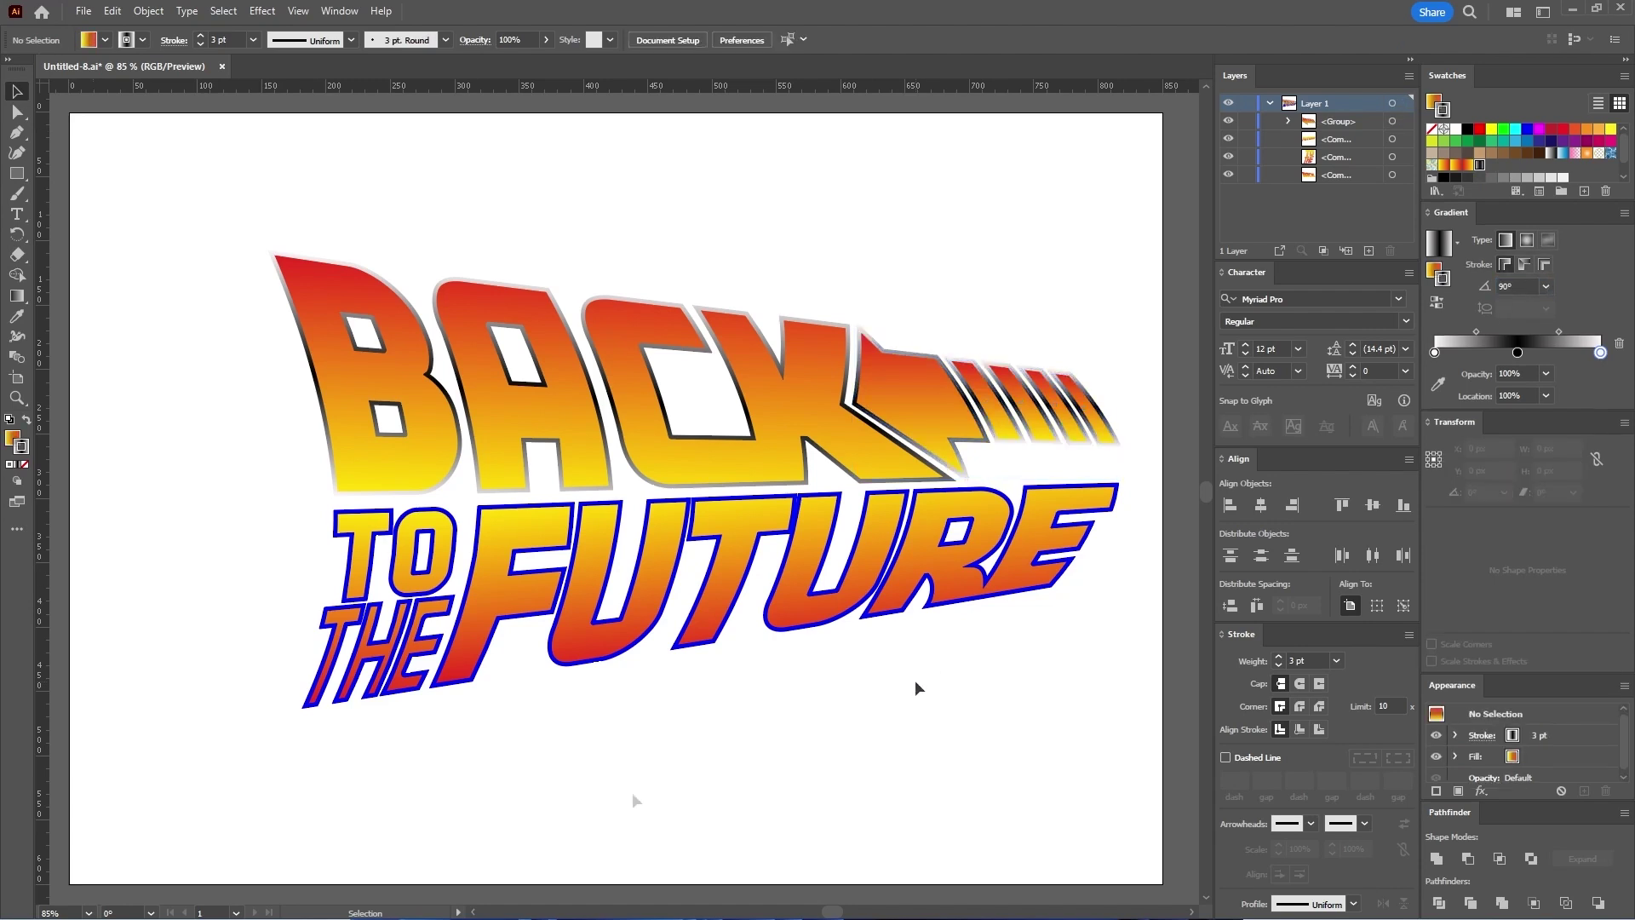
Step: Apply a gradient to the stroke of the TO THE lettering
left_click(408, 651)
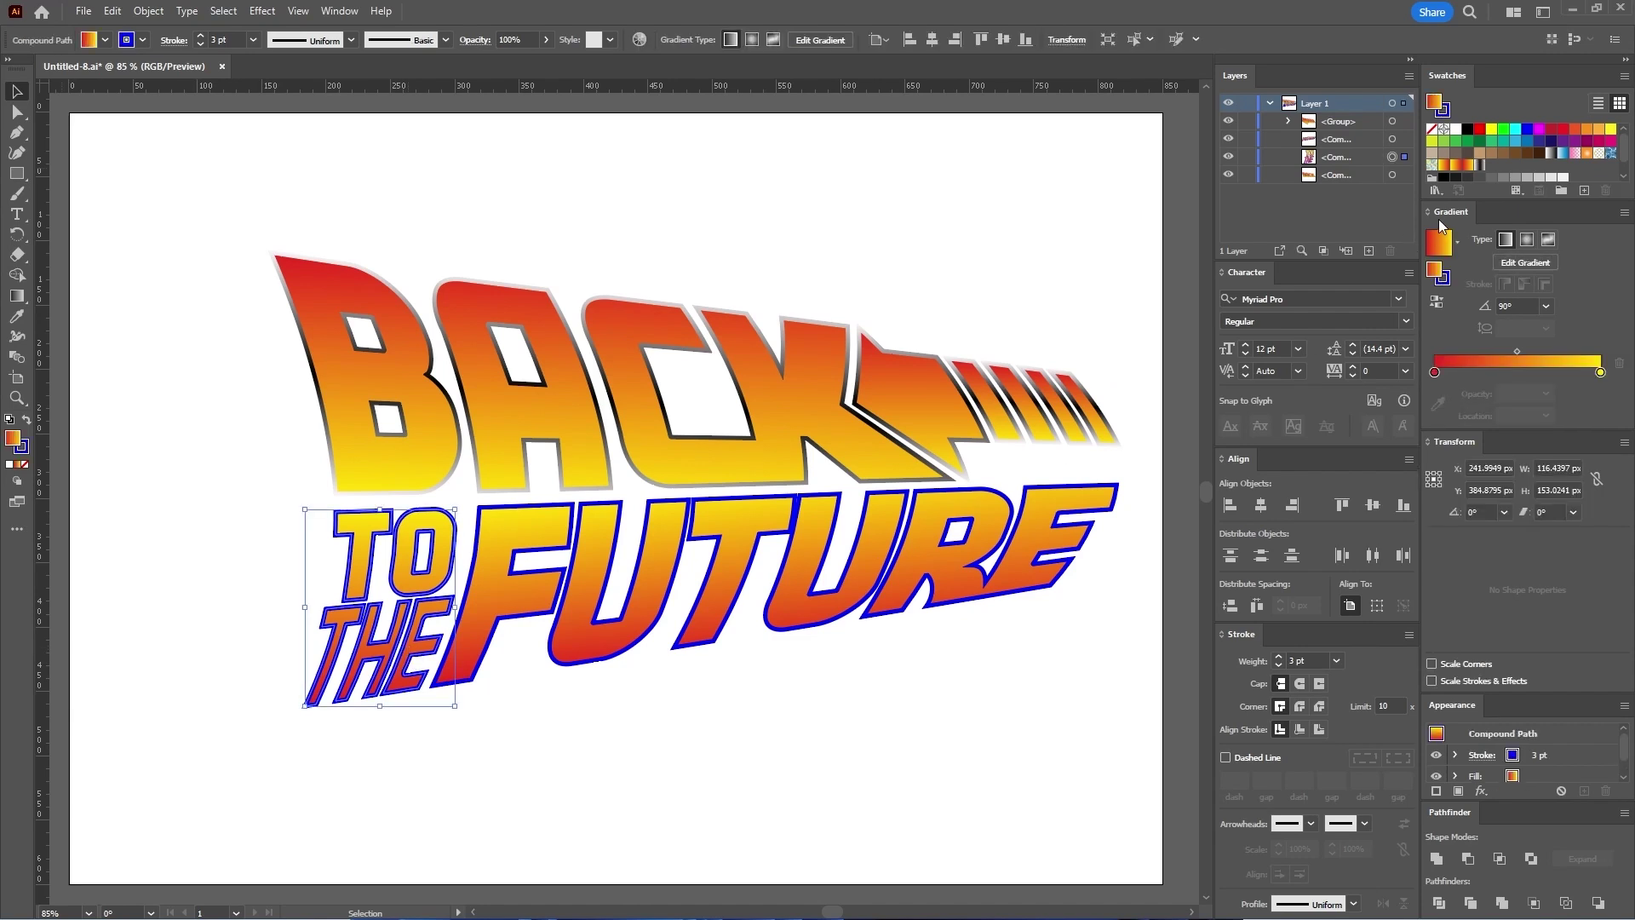
left_click(1442, 284)
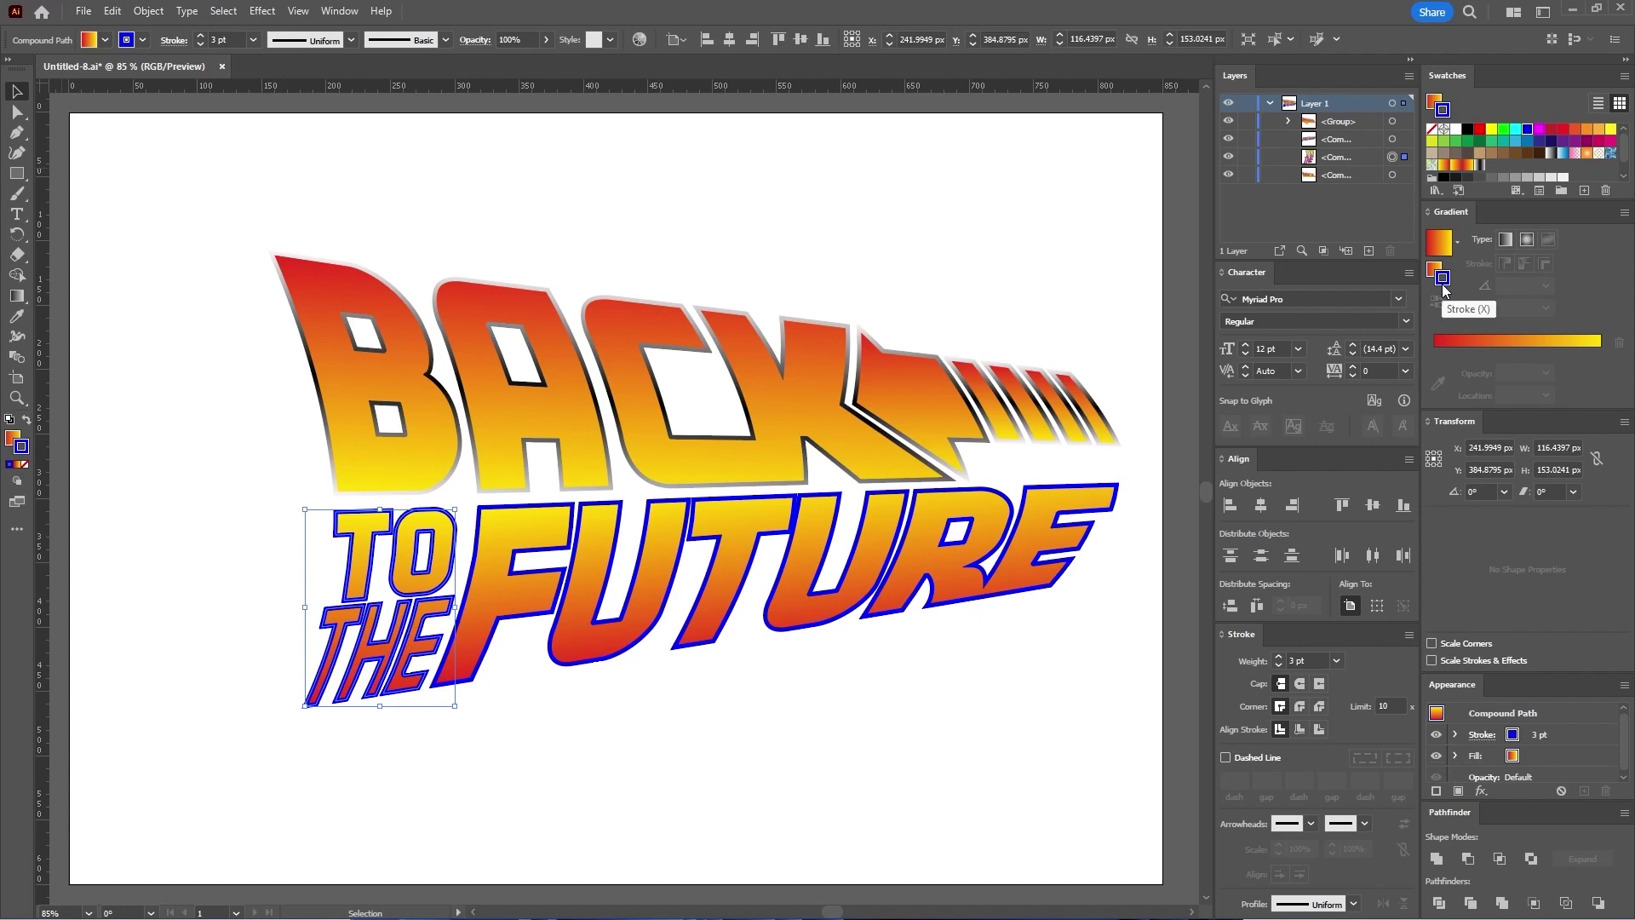
left_click(1433, 352)
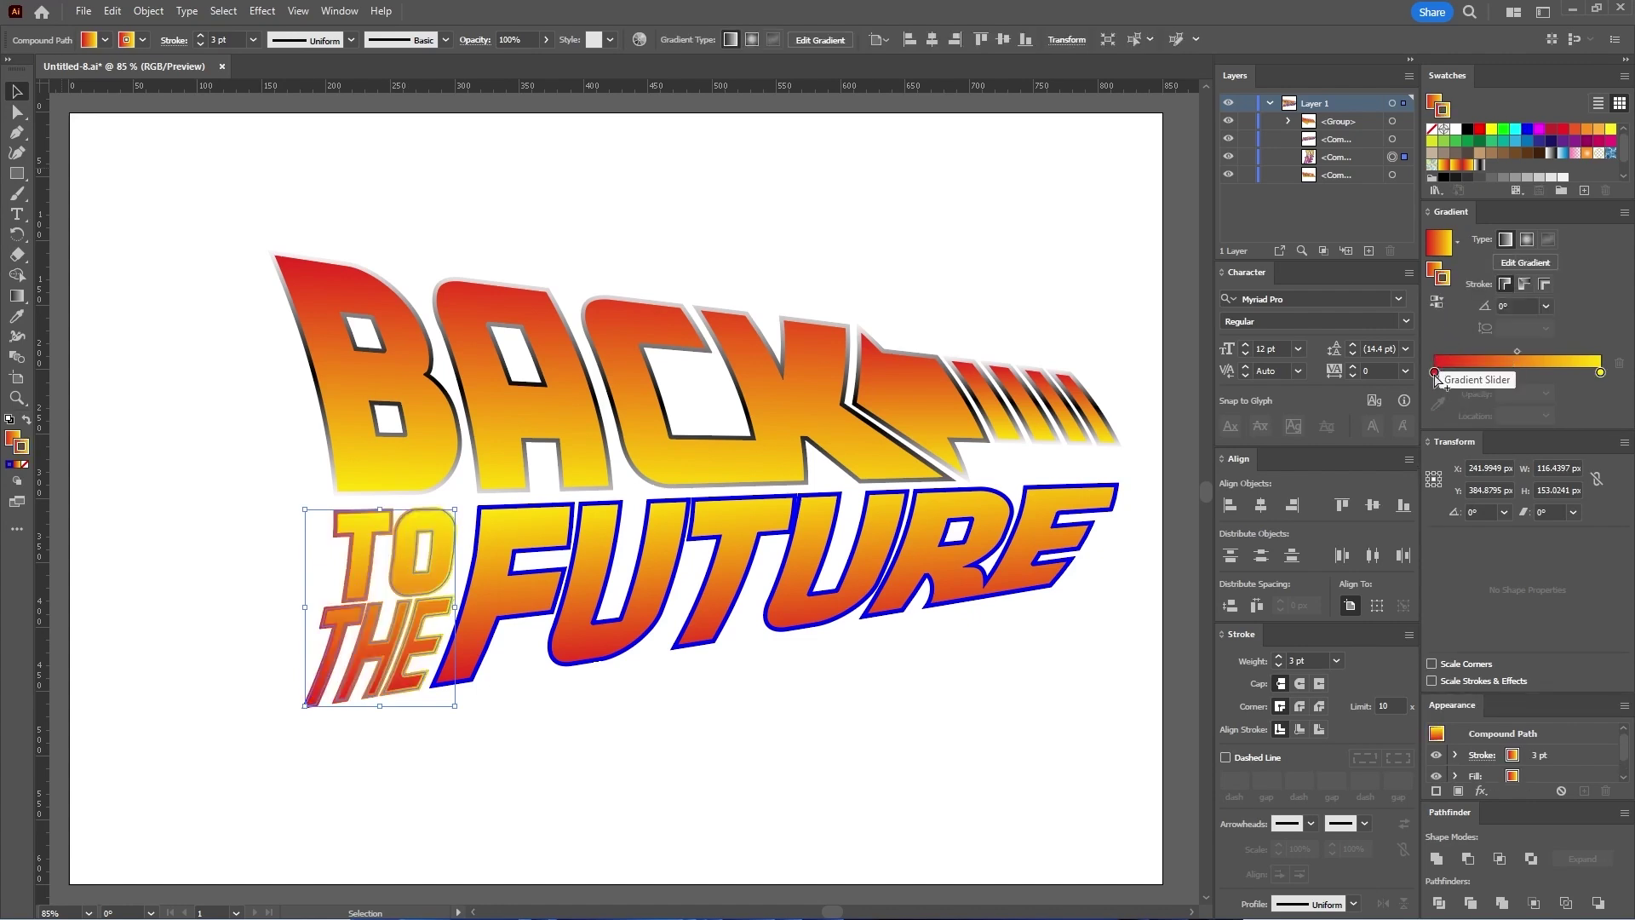
Step: Set the starting color stop of TO THE's stroke gradient to dark gray, RGB 78, 76, 82
double_click(1435, 373)
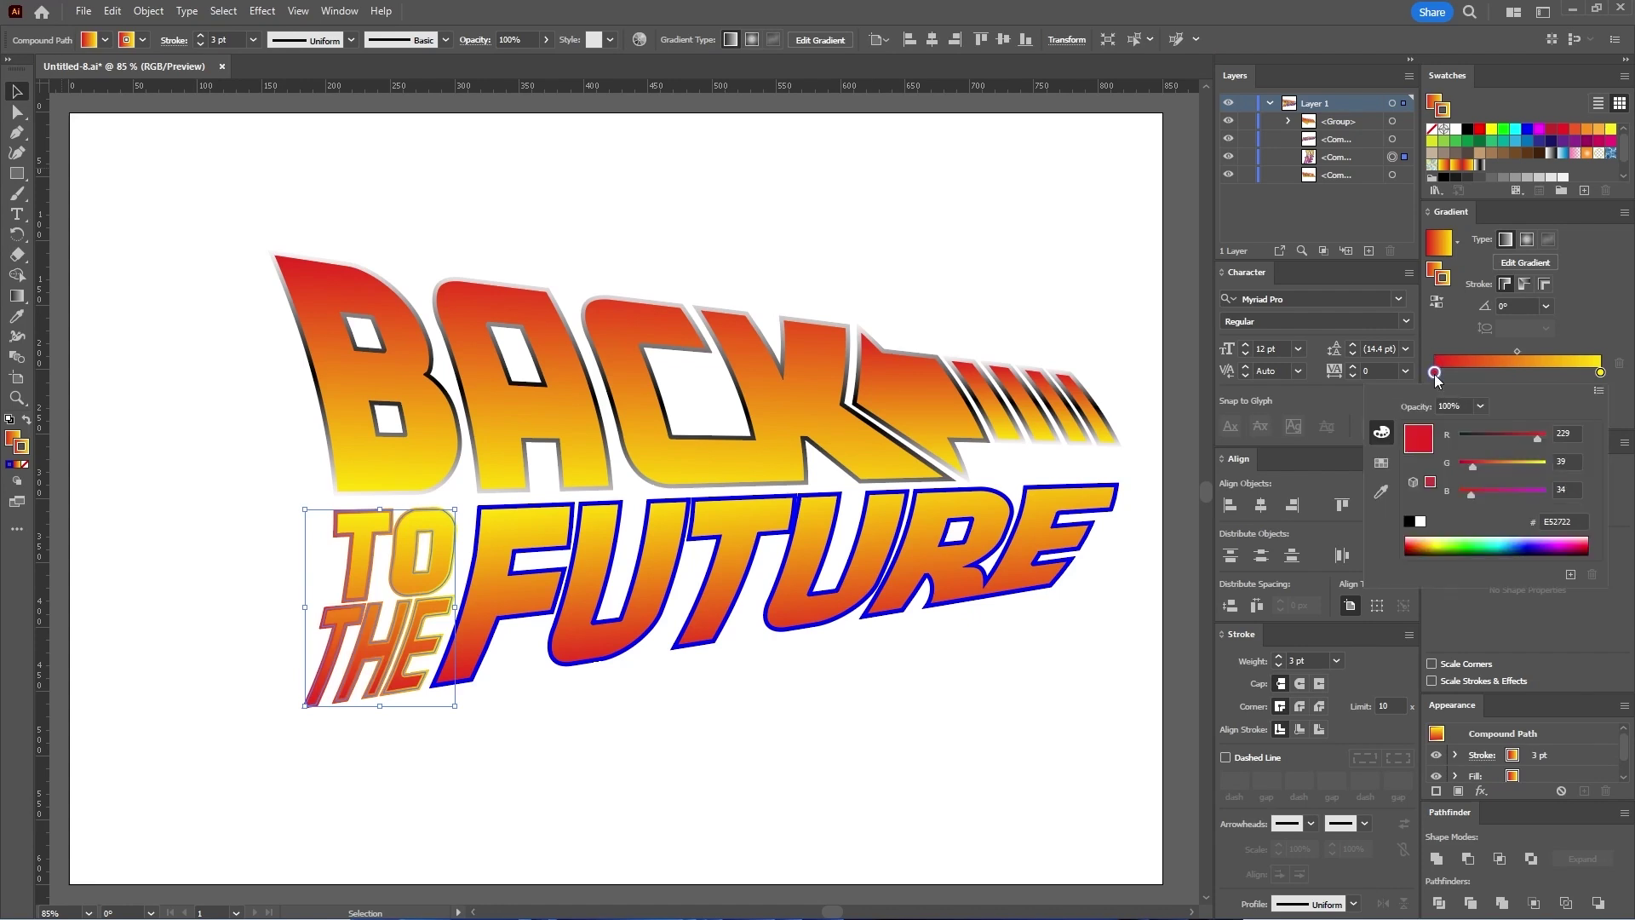
left_click(1563, 433)
type("78")
key("Return")
left_click(1565, 461)
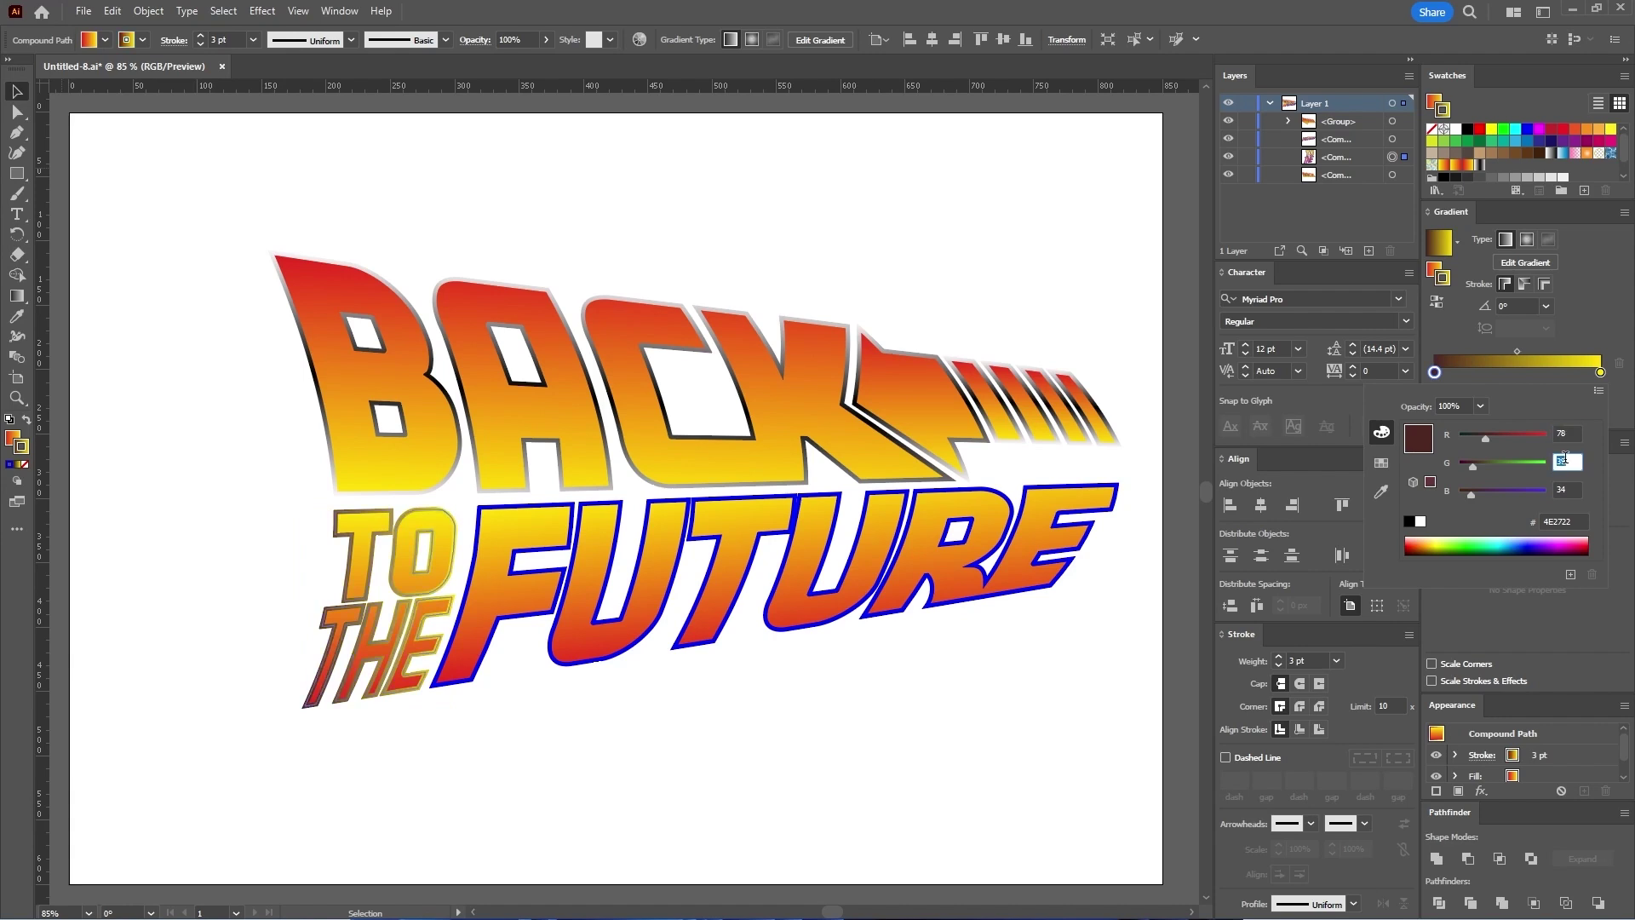
type("76")
key("Return")
left_click(1567, 487)
type("82")
key("Return")
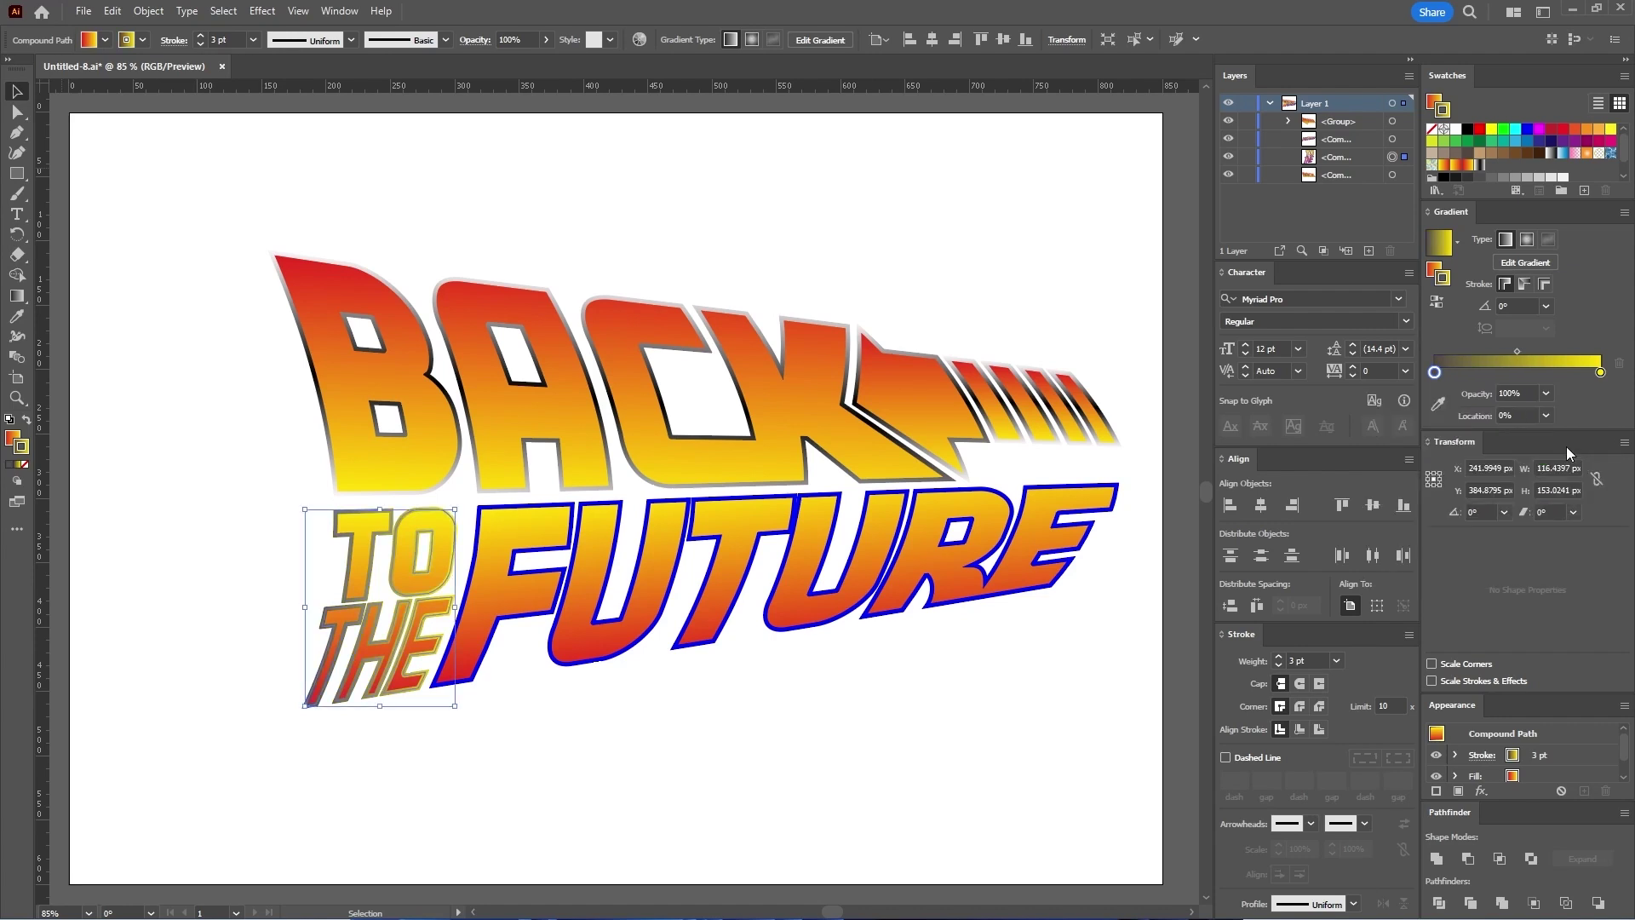
Step: Add a middle color stop to TO THE's stroke gradient at the 50% location
left_click(1517, 374)
left_click(1546, 416)
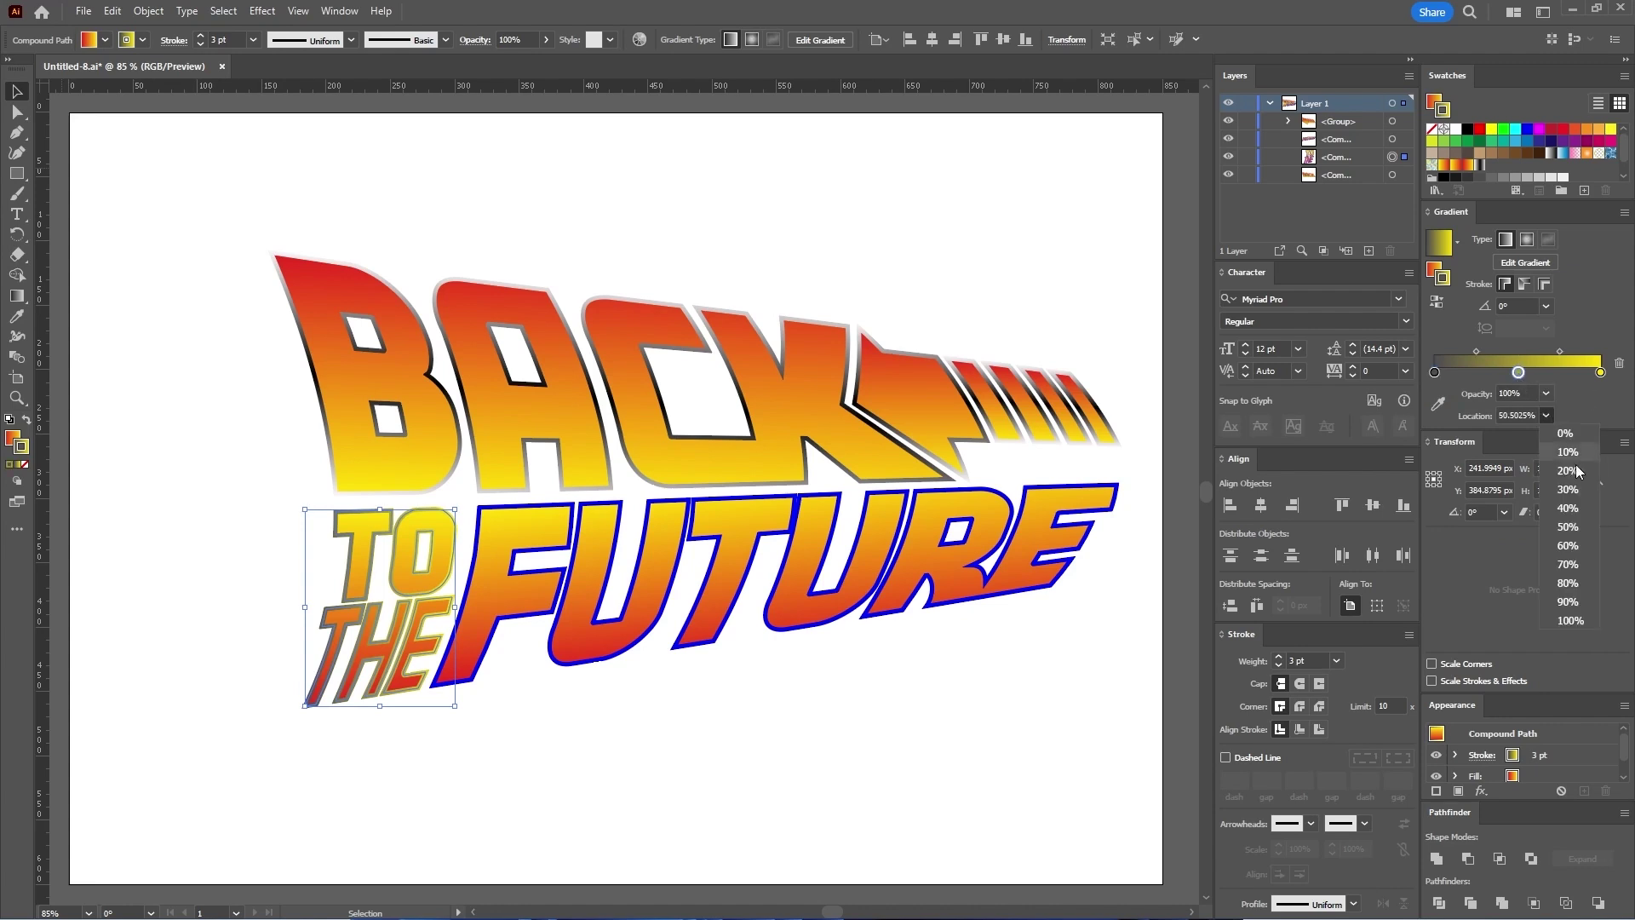
left_click(1577, 532)
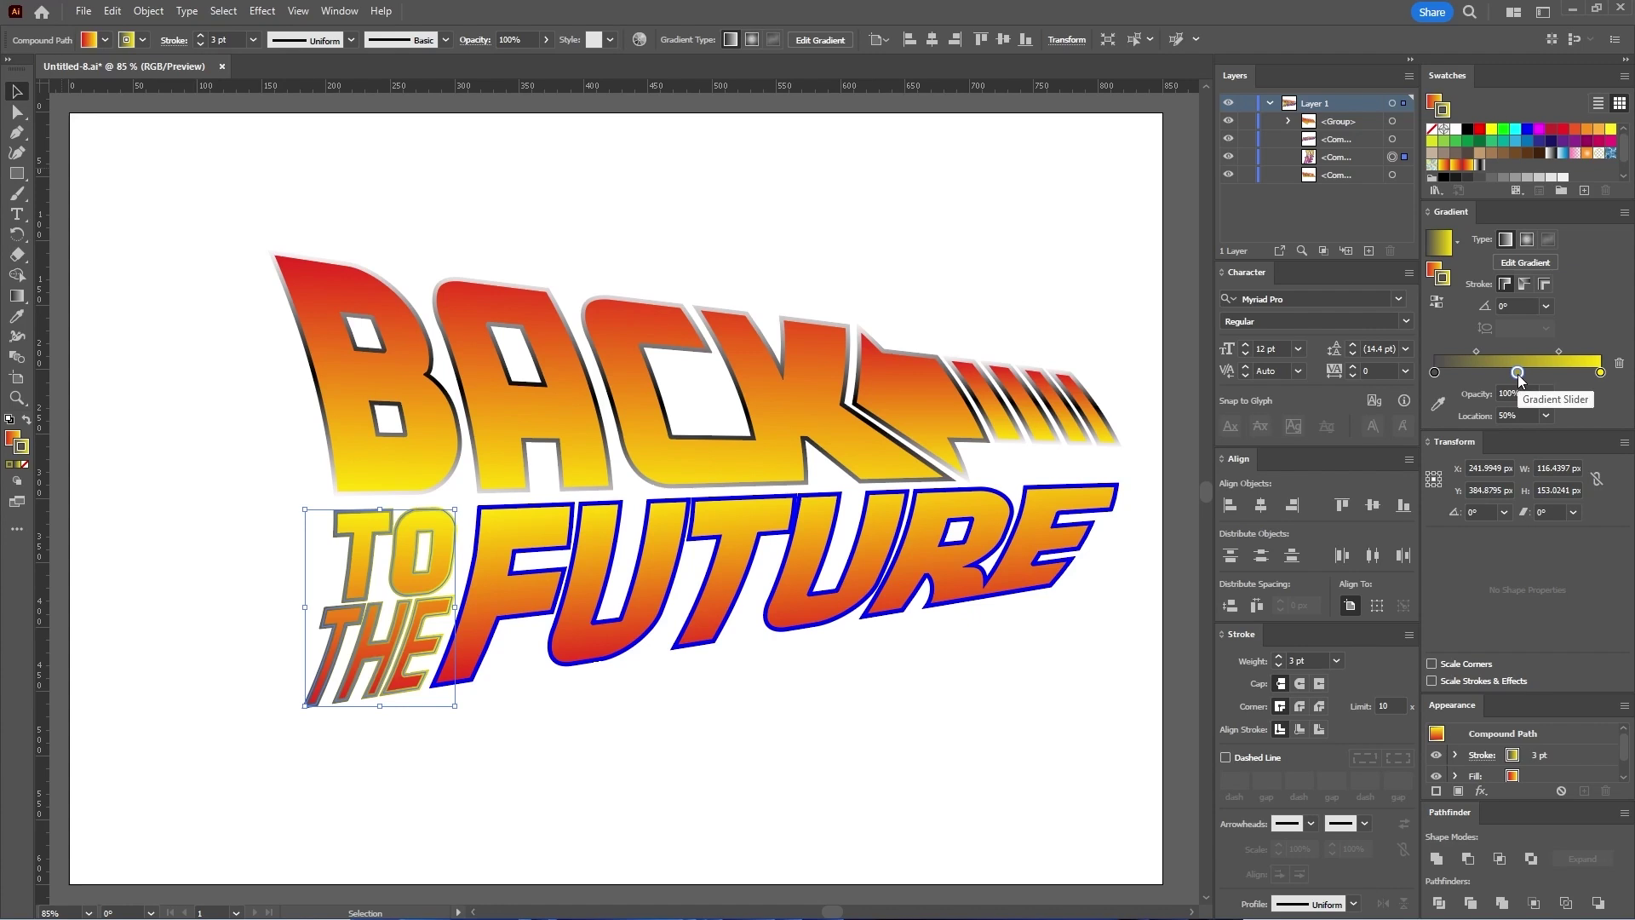
Step: Set the middle color stop of TO THE's stroke gradient to near-white, RGB 253, 248, 250
double_click(1517, 373)
double_click(1564, 433)
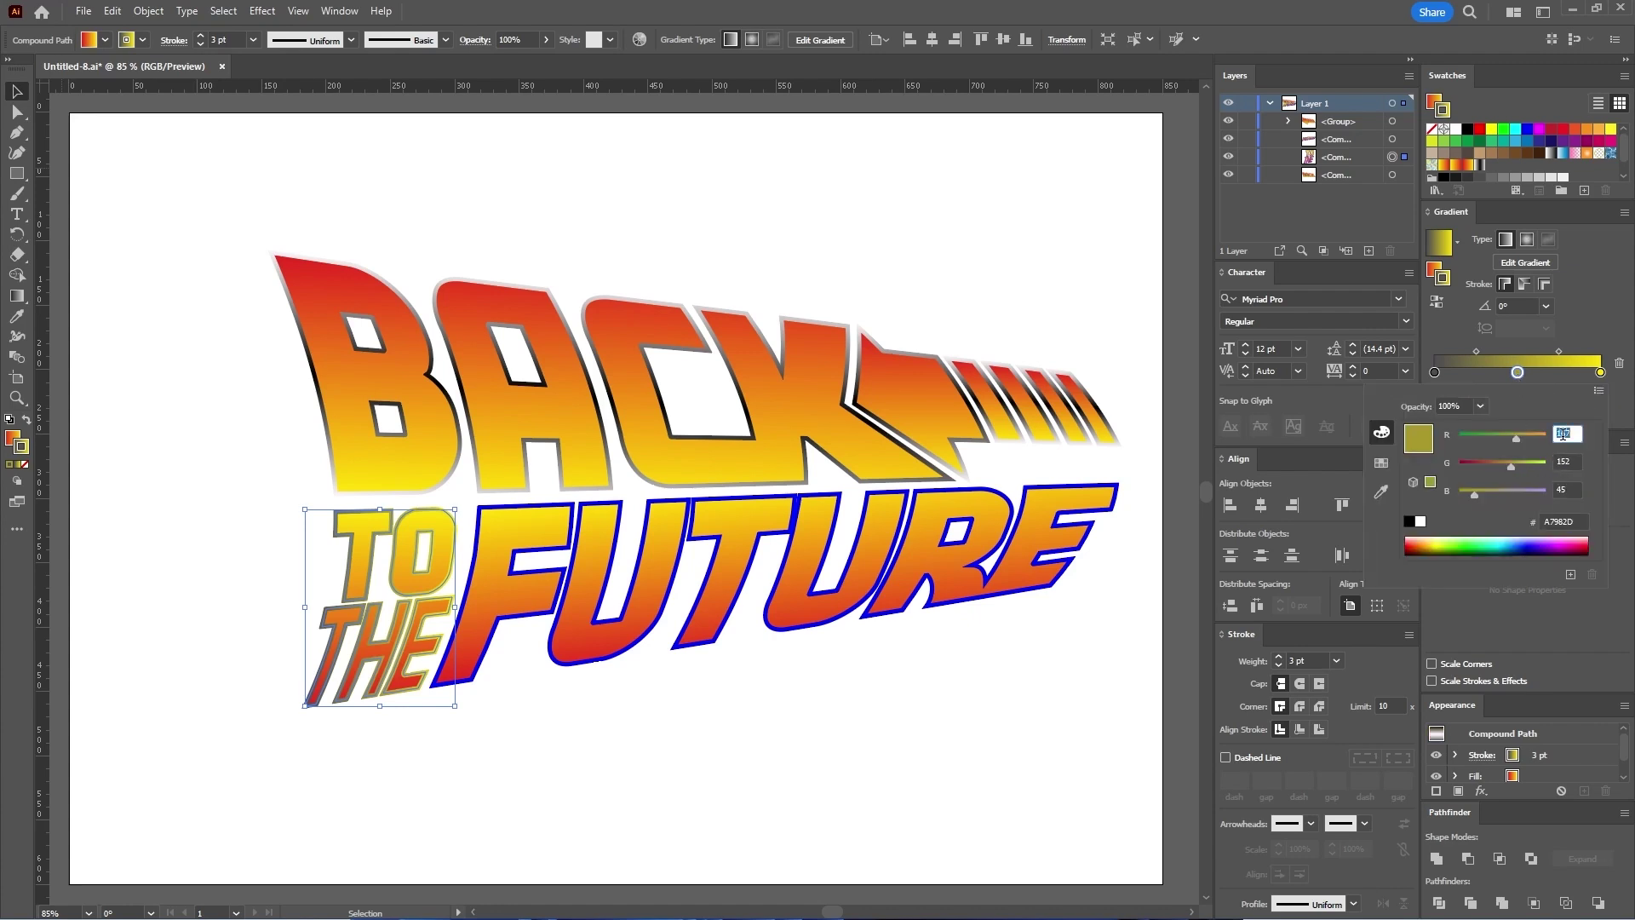
type("253")
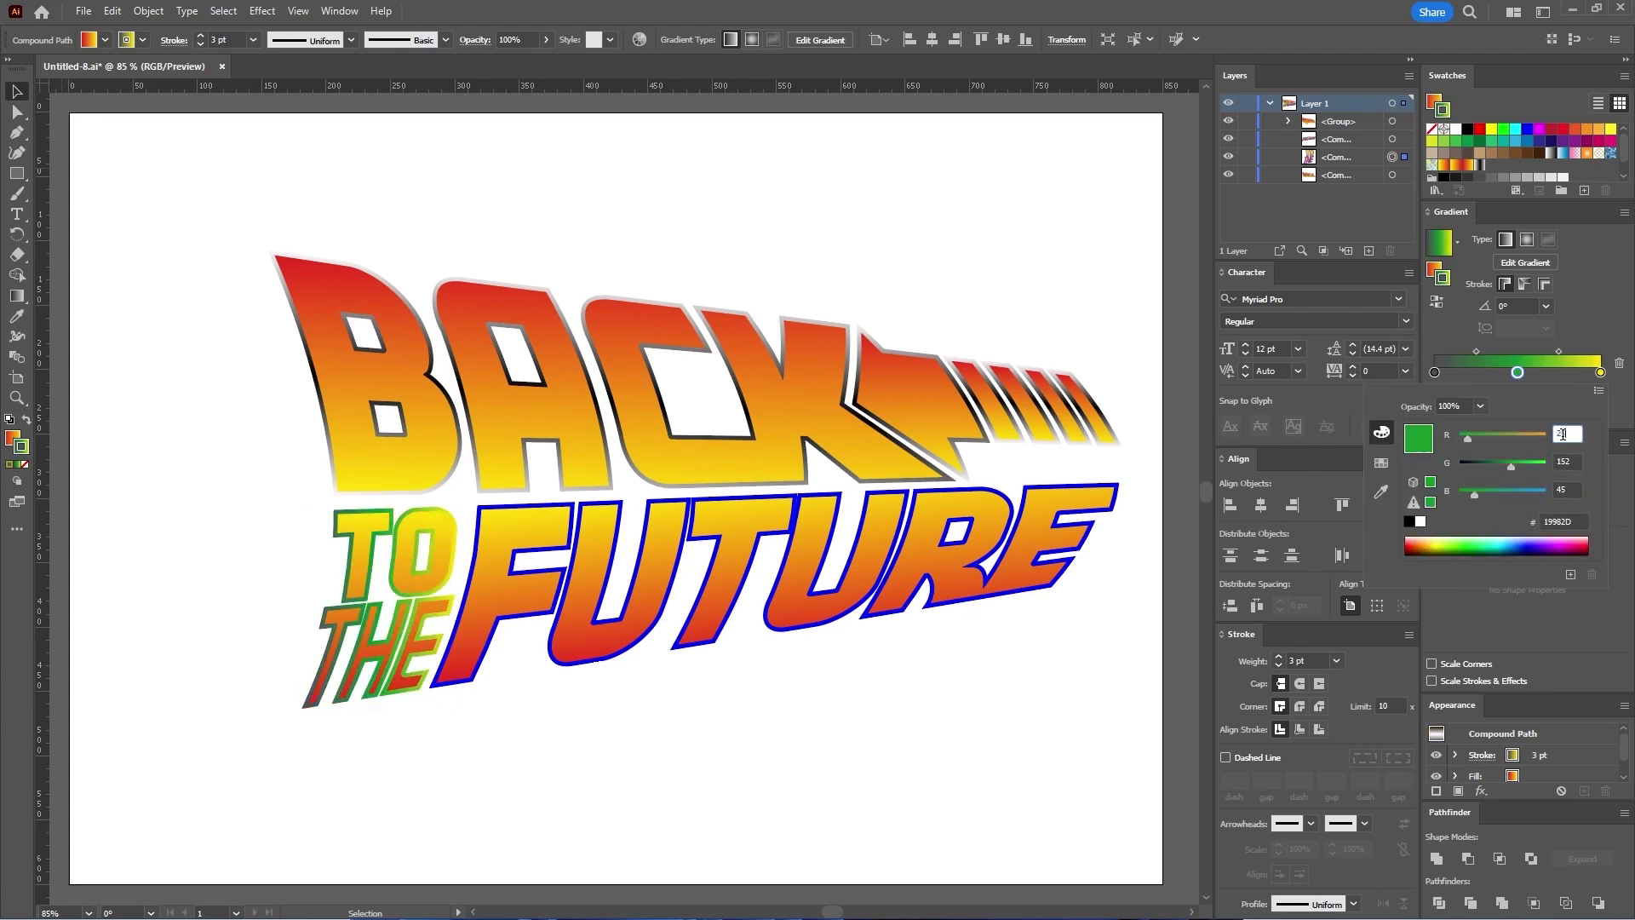
double_click(1569, 462)
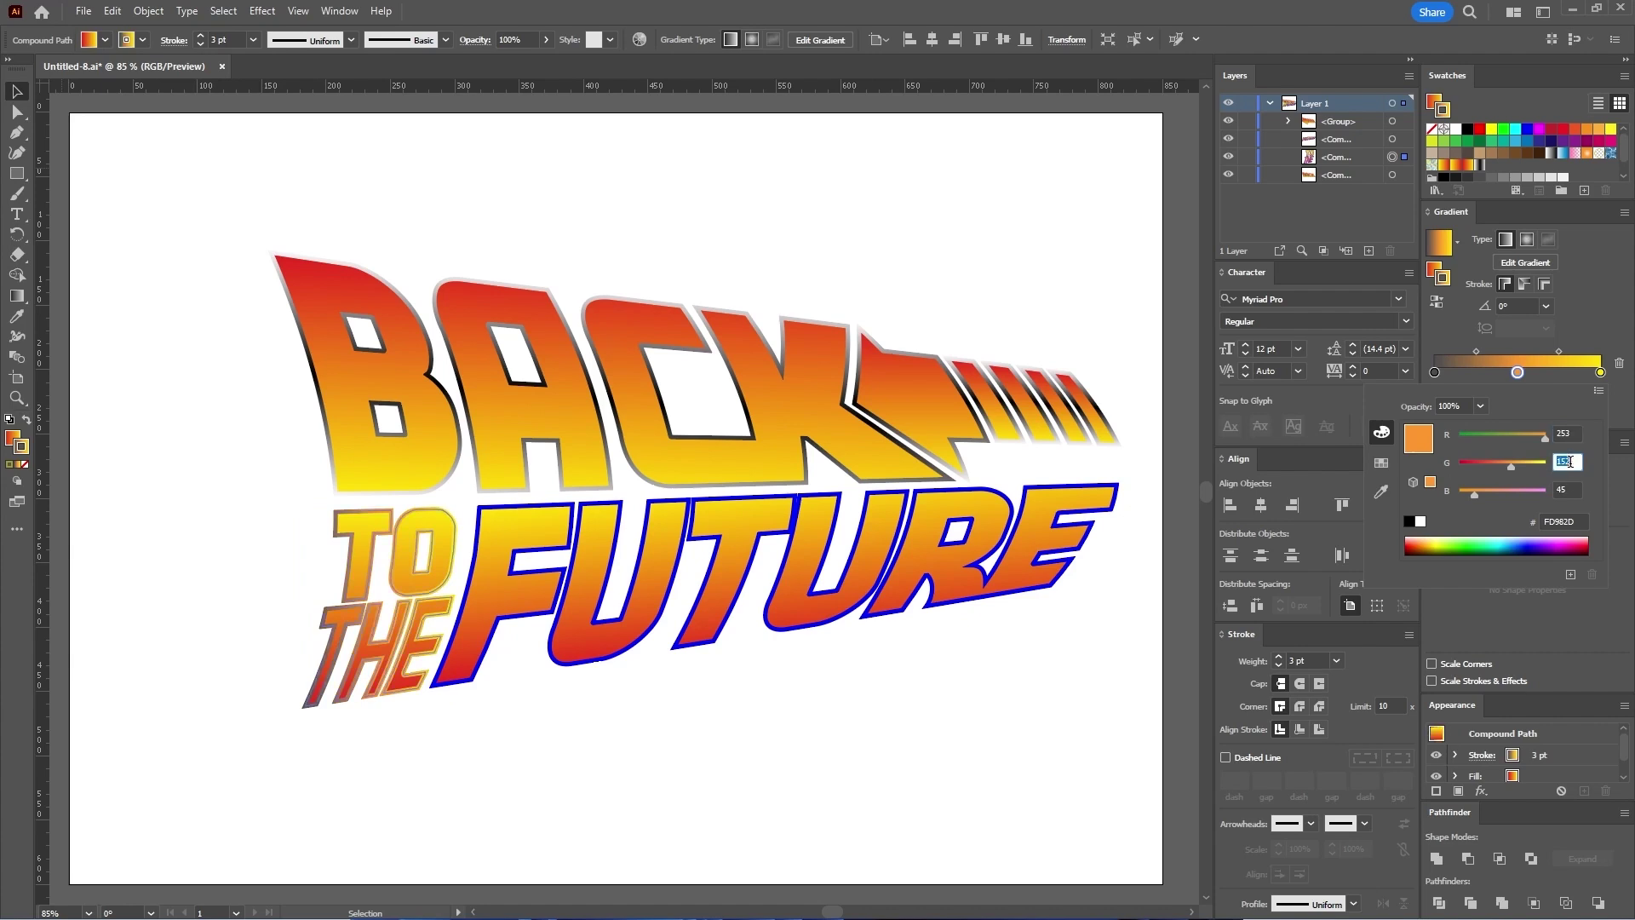
type("248")
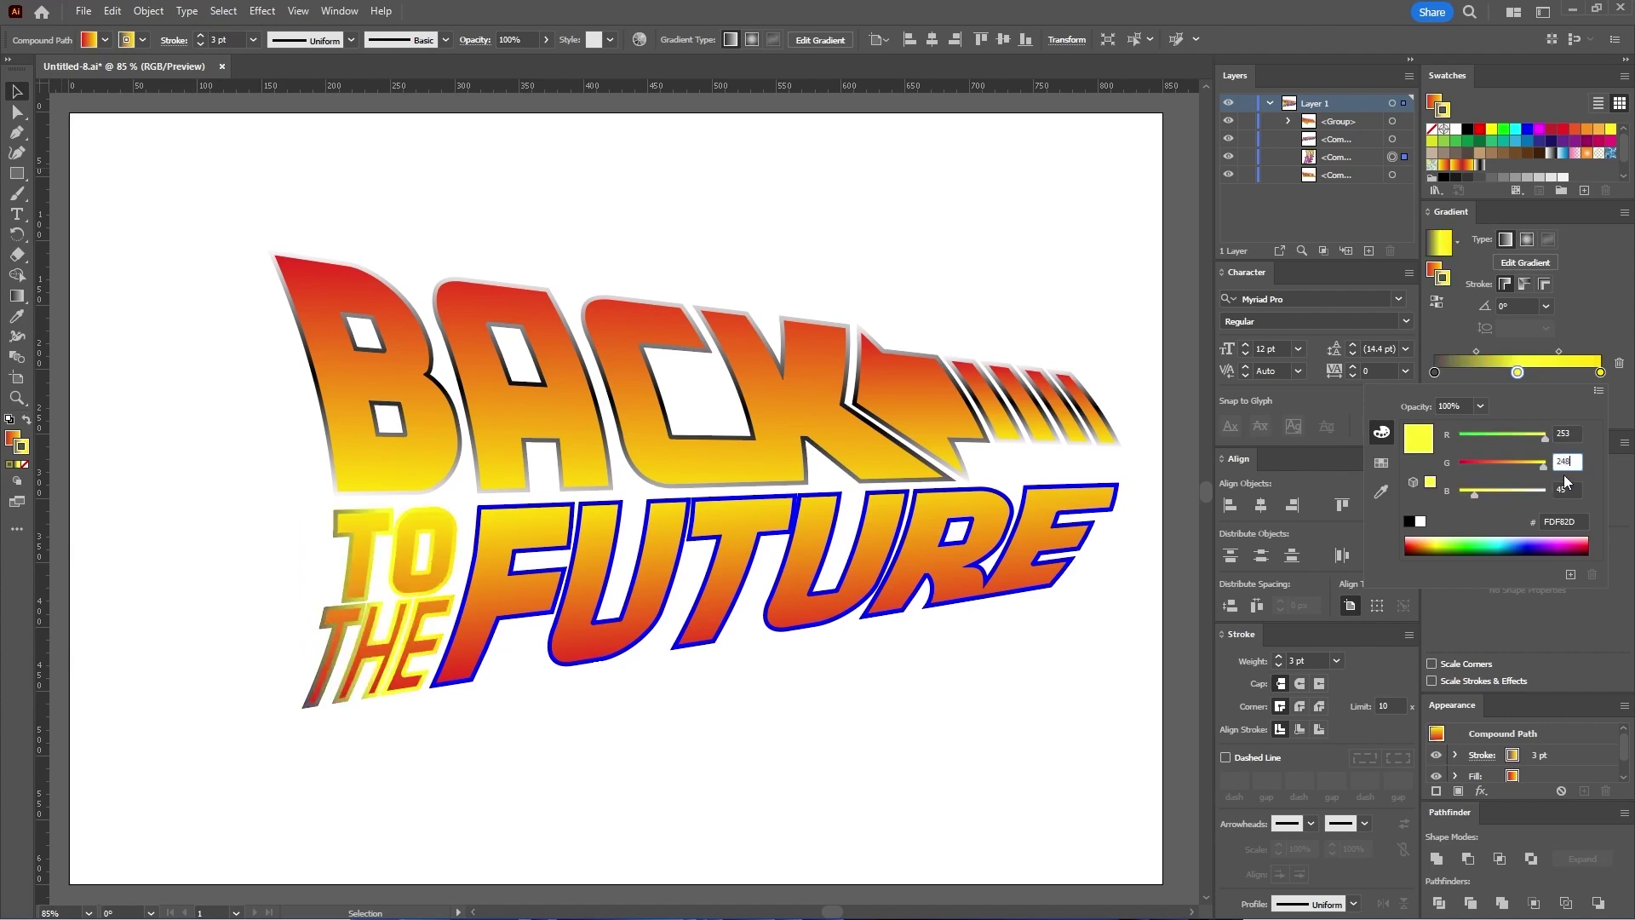
double_click(1561, 488)
type("2")
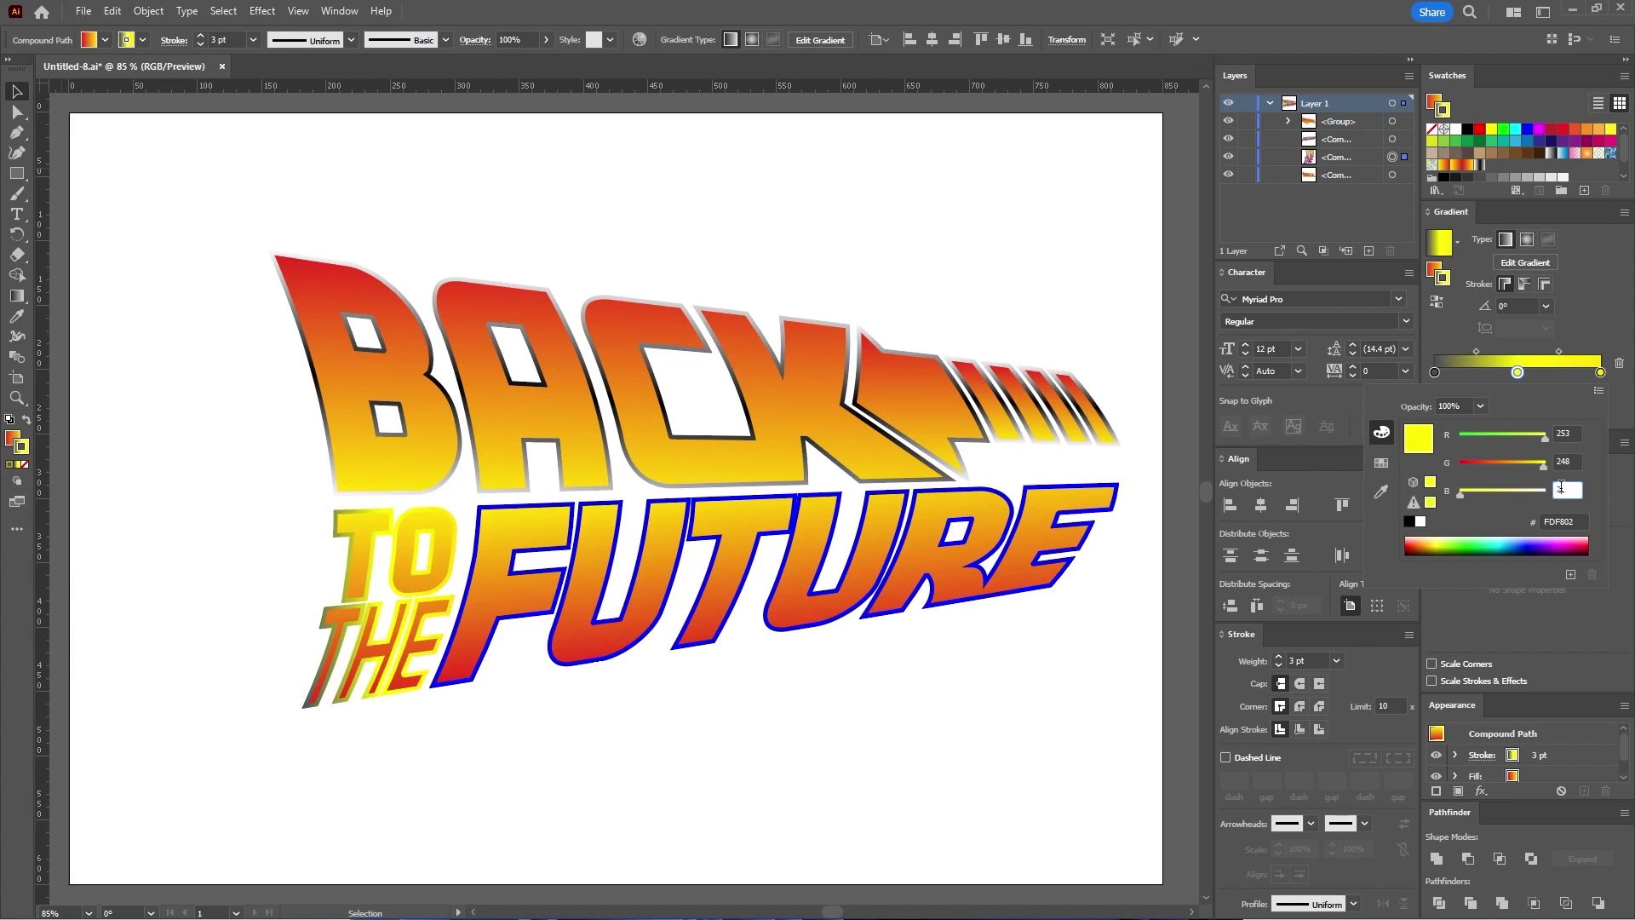
type("50")
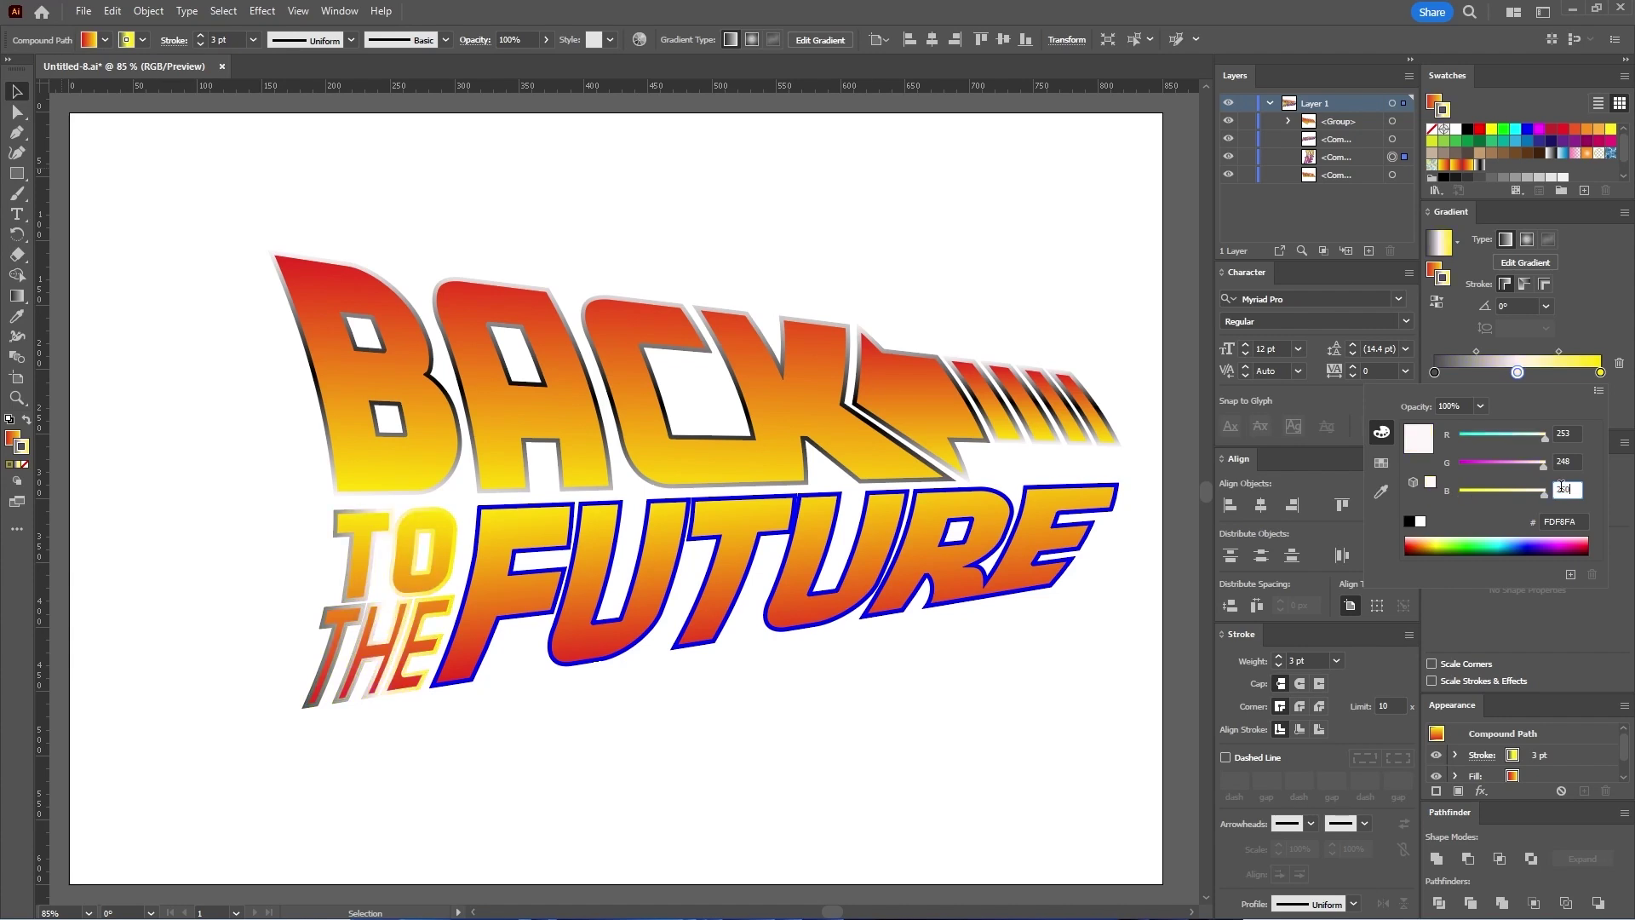
key("Return")
Step: Set the ending color stop of TO THE's stroke gradient to black, RGB 0, 0, 0
double_click(1601, 372)
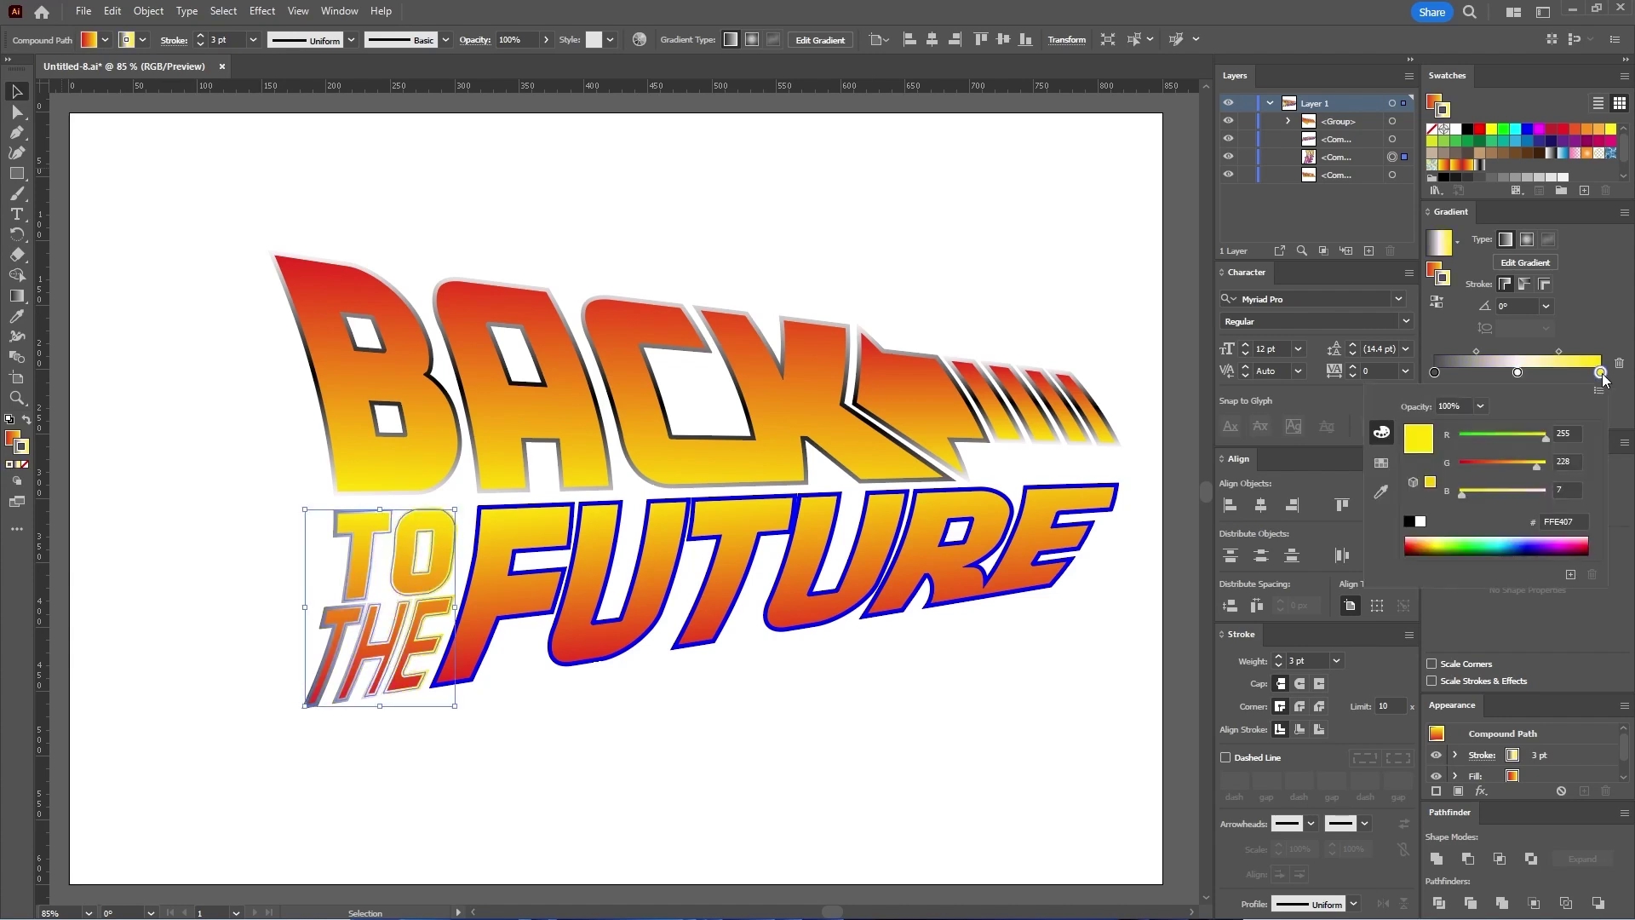
left_click(1564, 432)
type("0")
key("Tab")
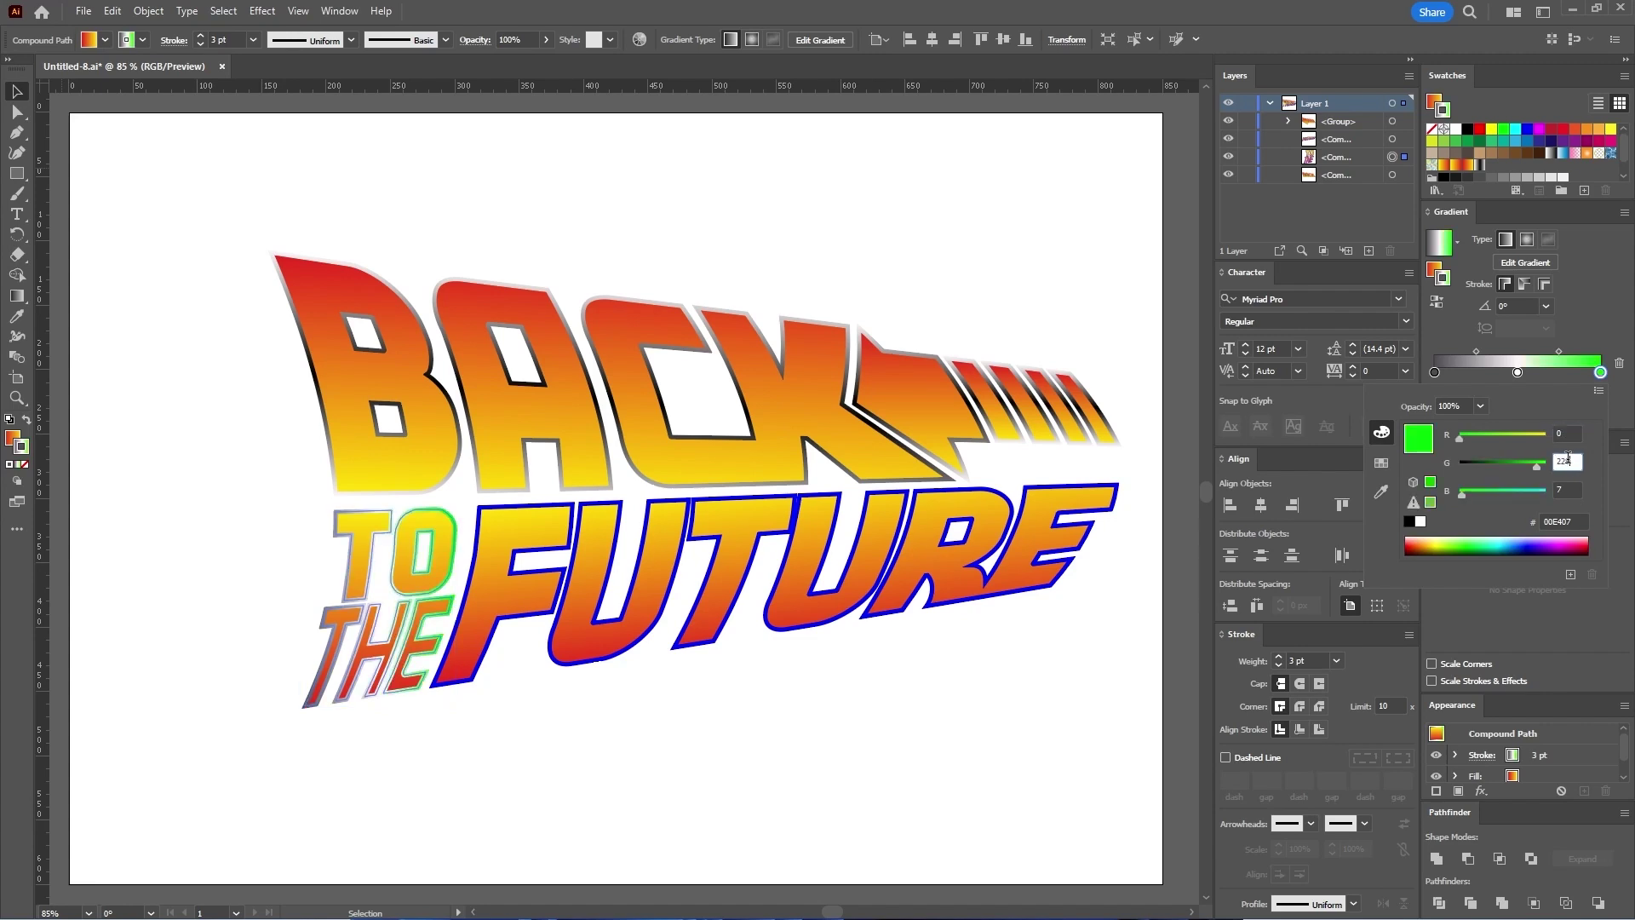
type("0")
key("Tab")
type("0")
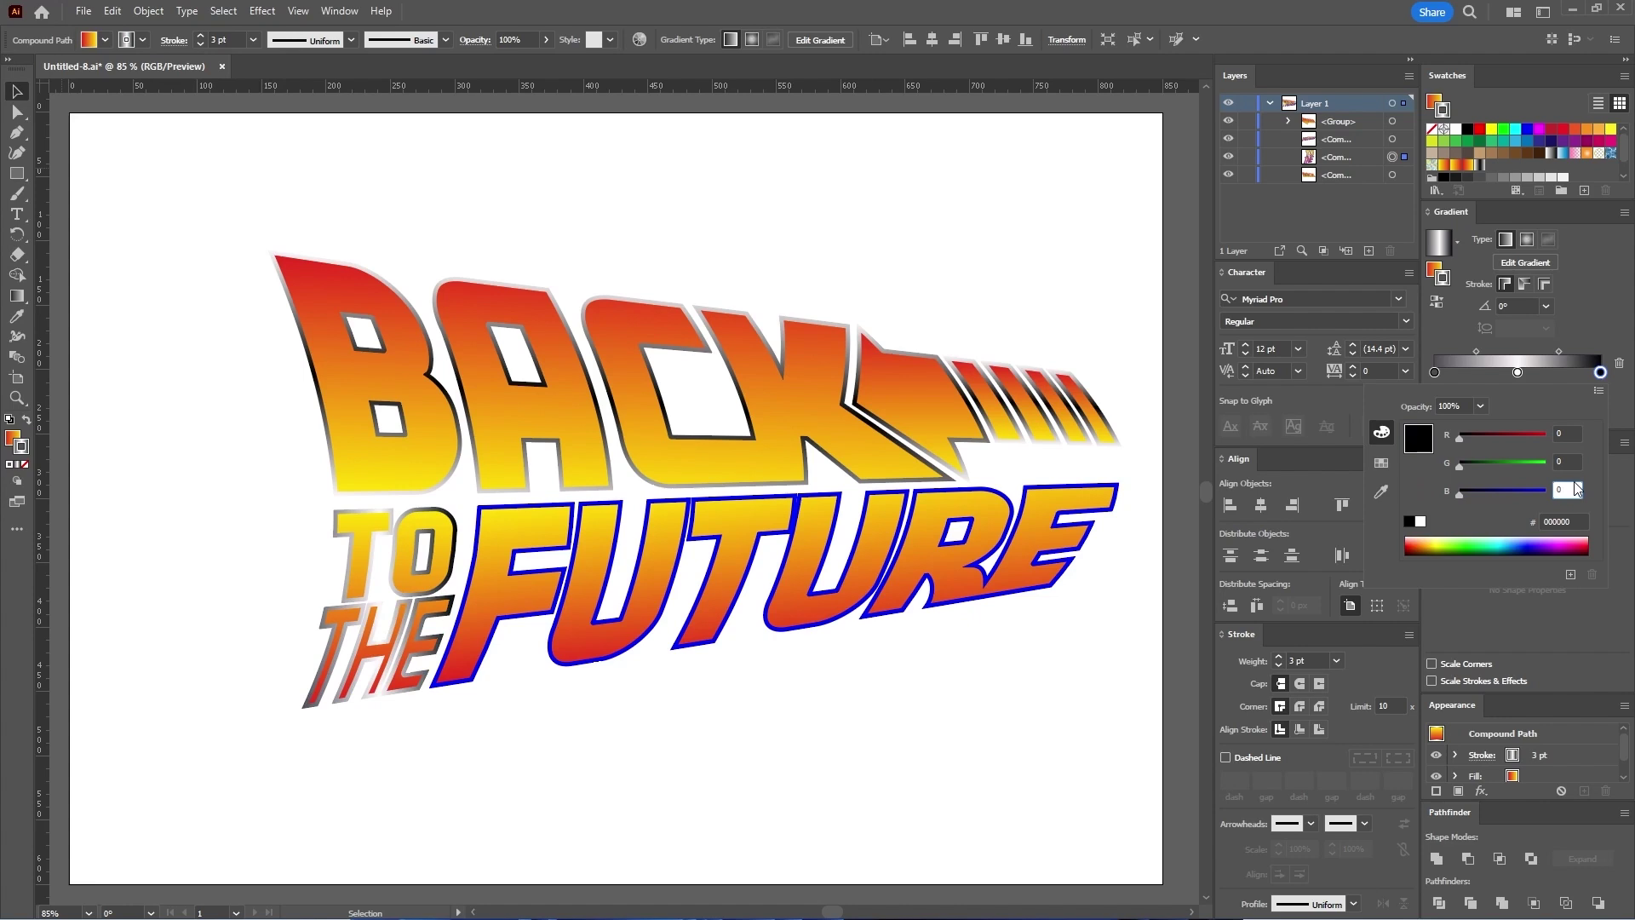
key("Return")
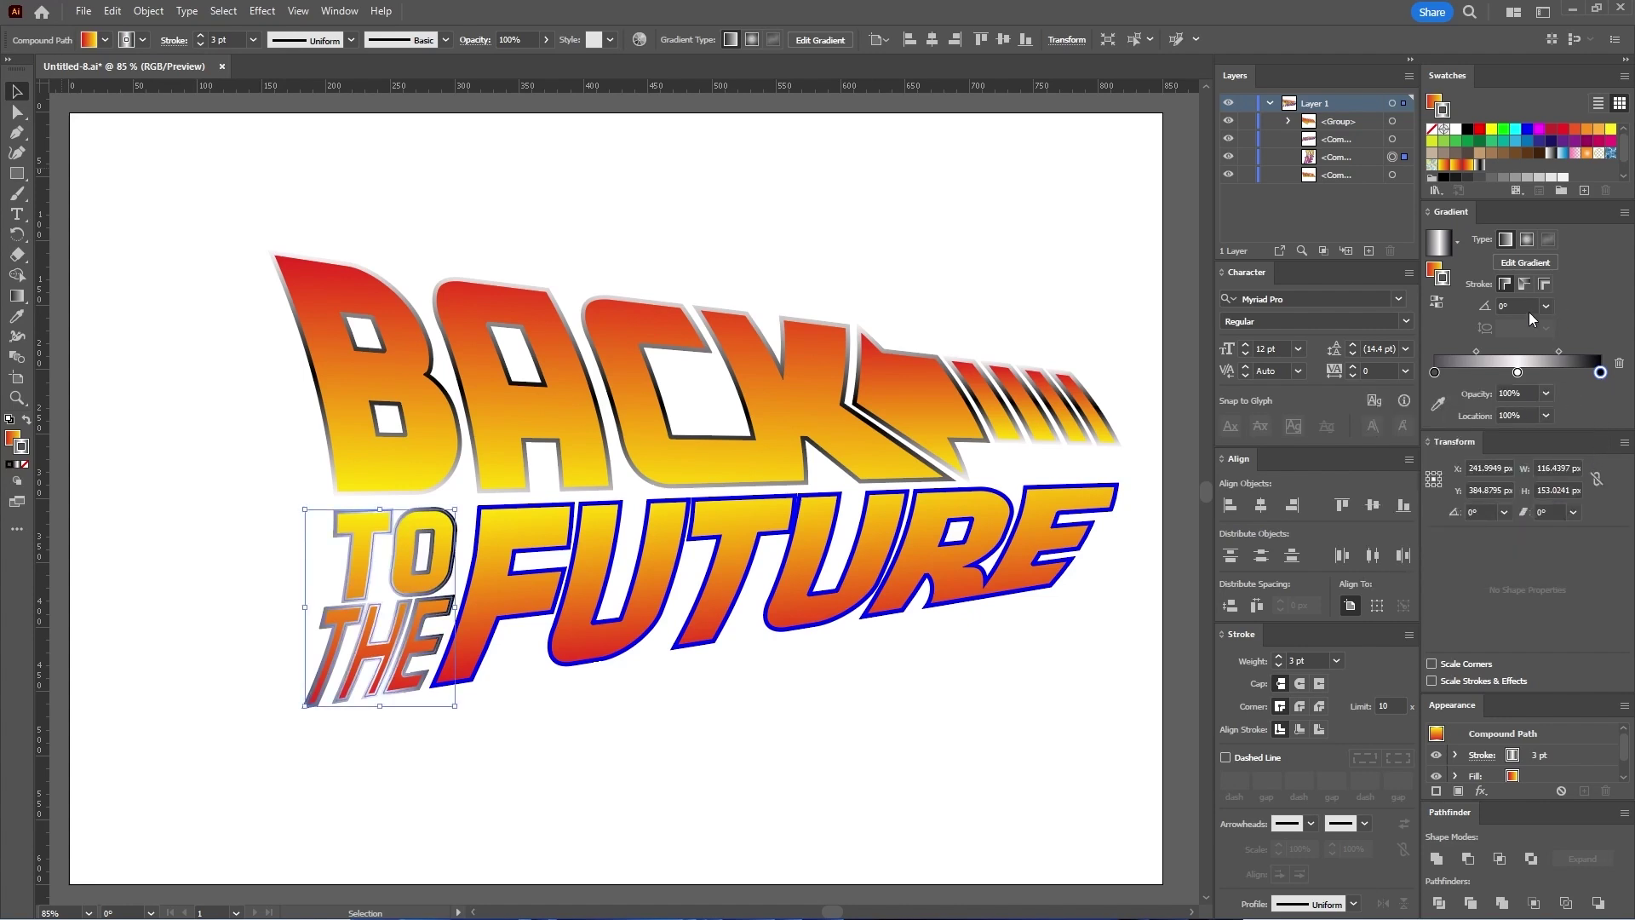
Step: Set the angle of TO THE's stroke gradient to 90° and deselect the lettering
type("90")
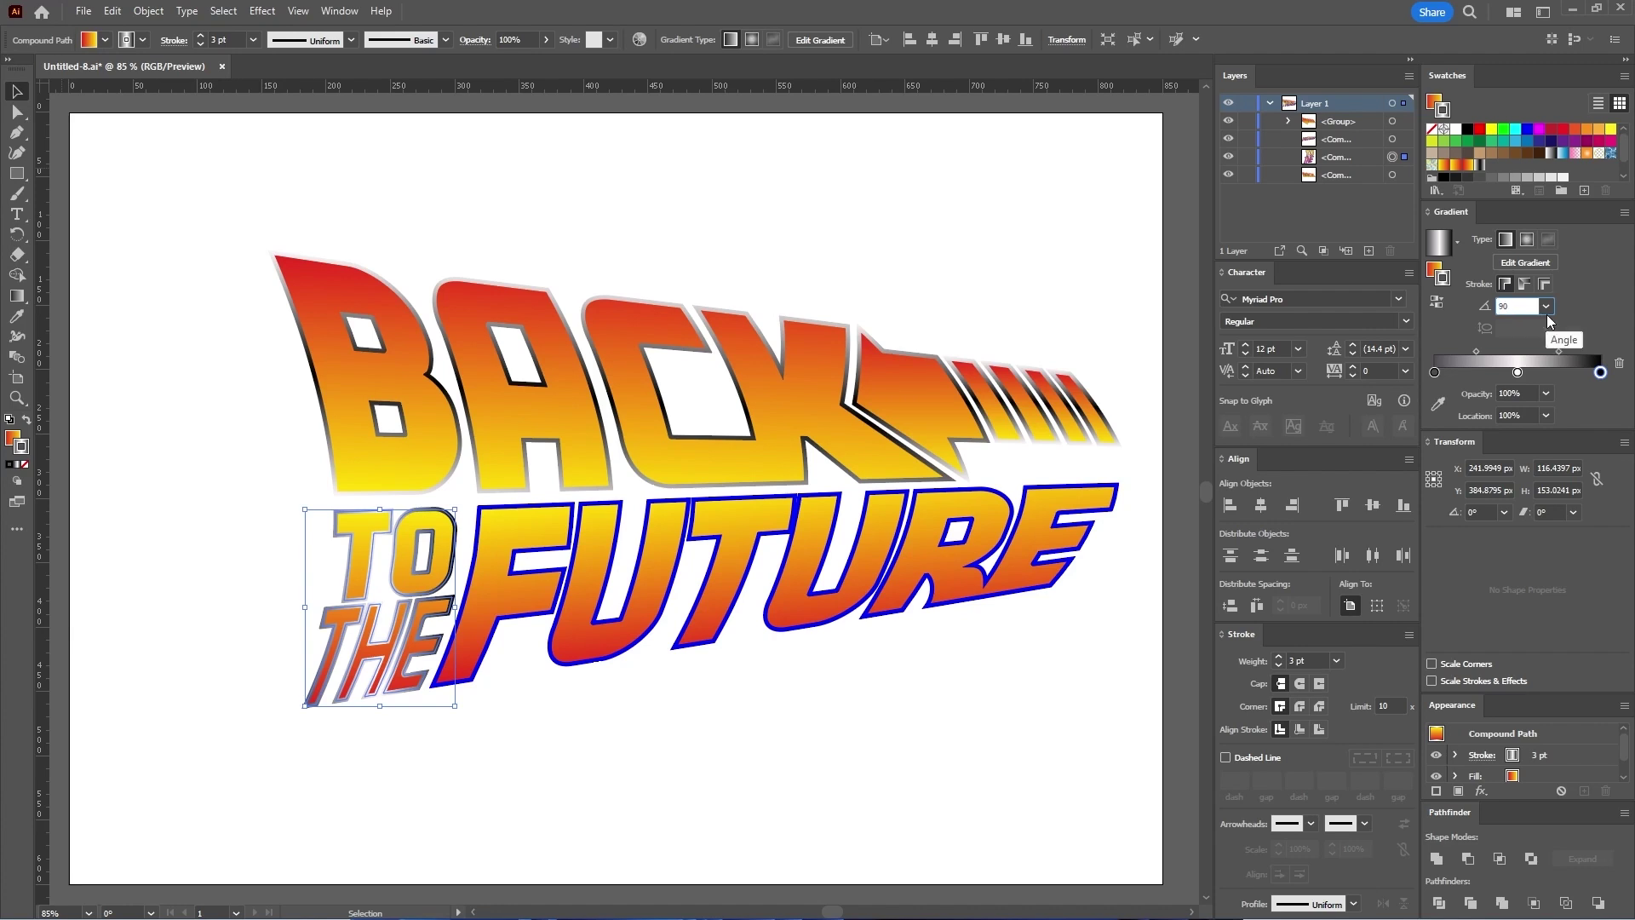
key("Return")
left_click(682, 714)
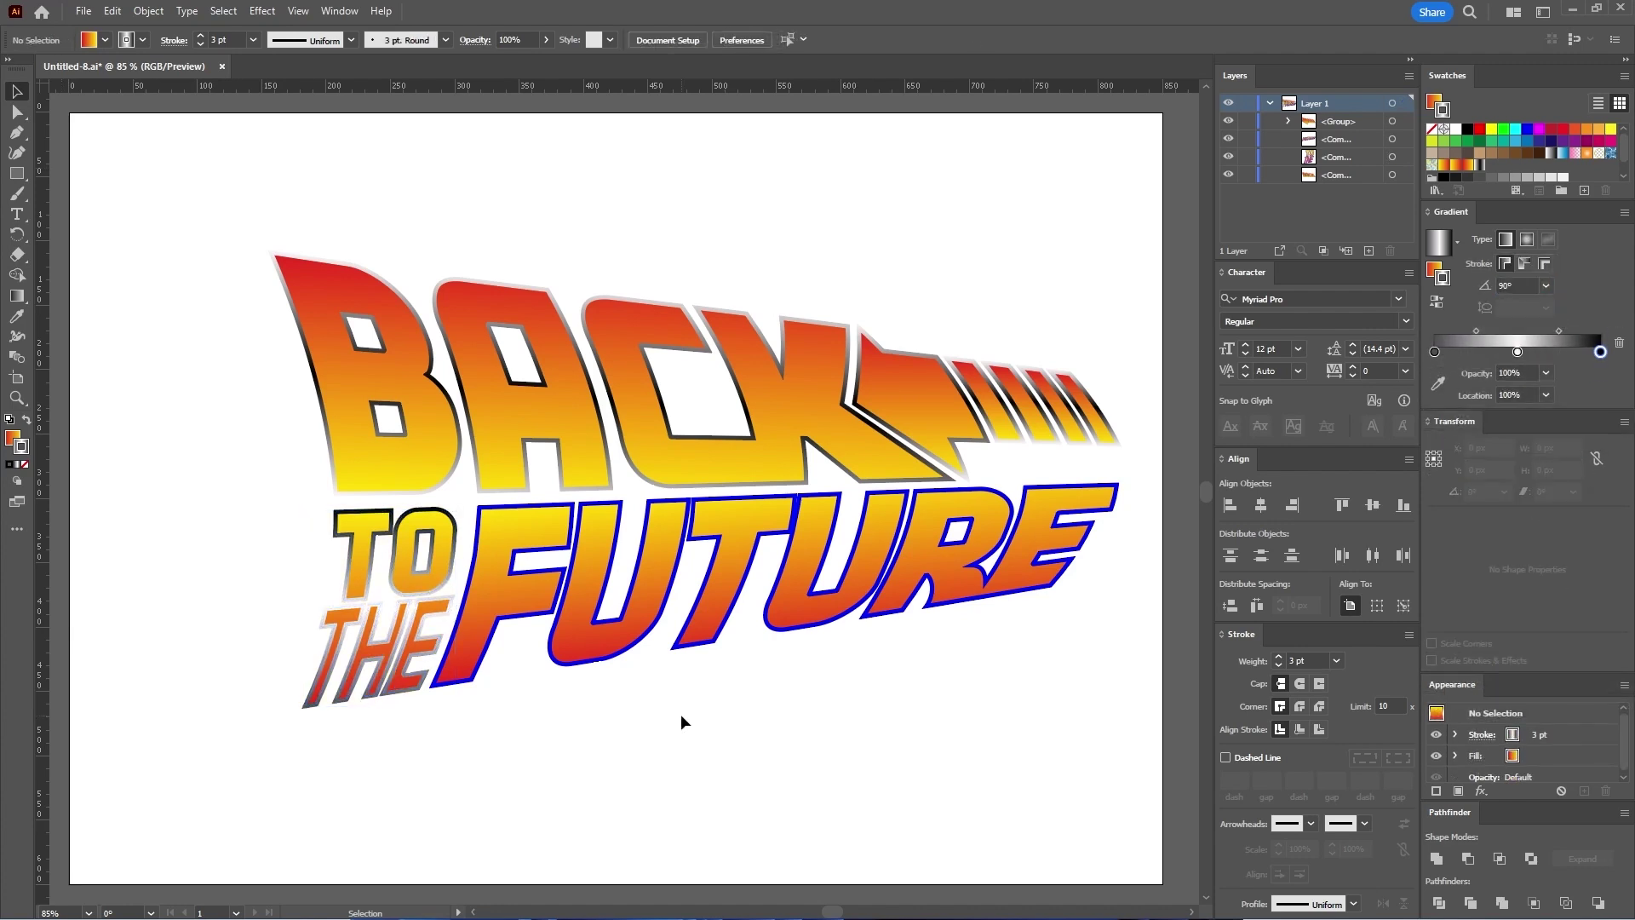
Step: Apply the gradient to the FUTURE lettering's stroke and set its starting color stop to near-white, RGB 253, 248, 250
left_click(725, 592)
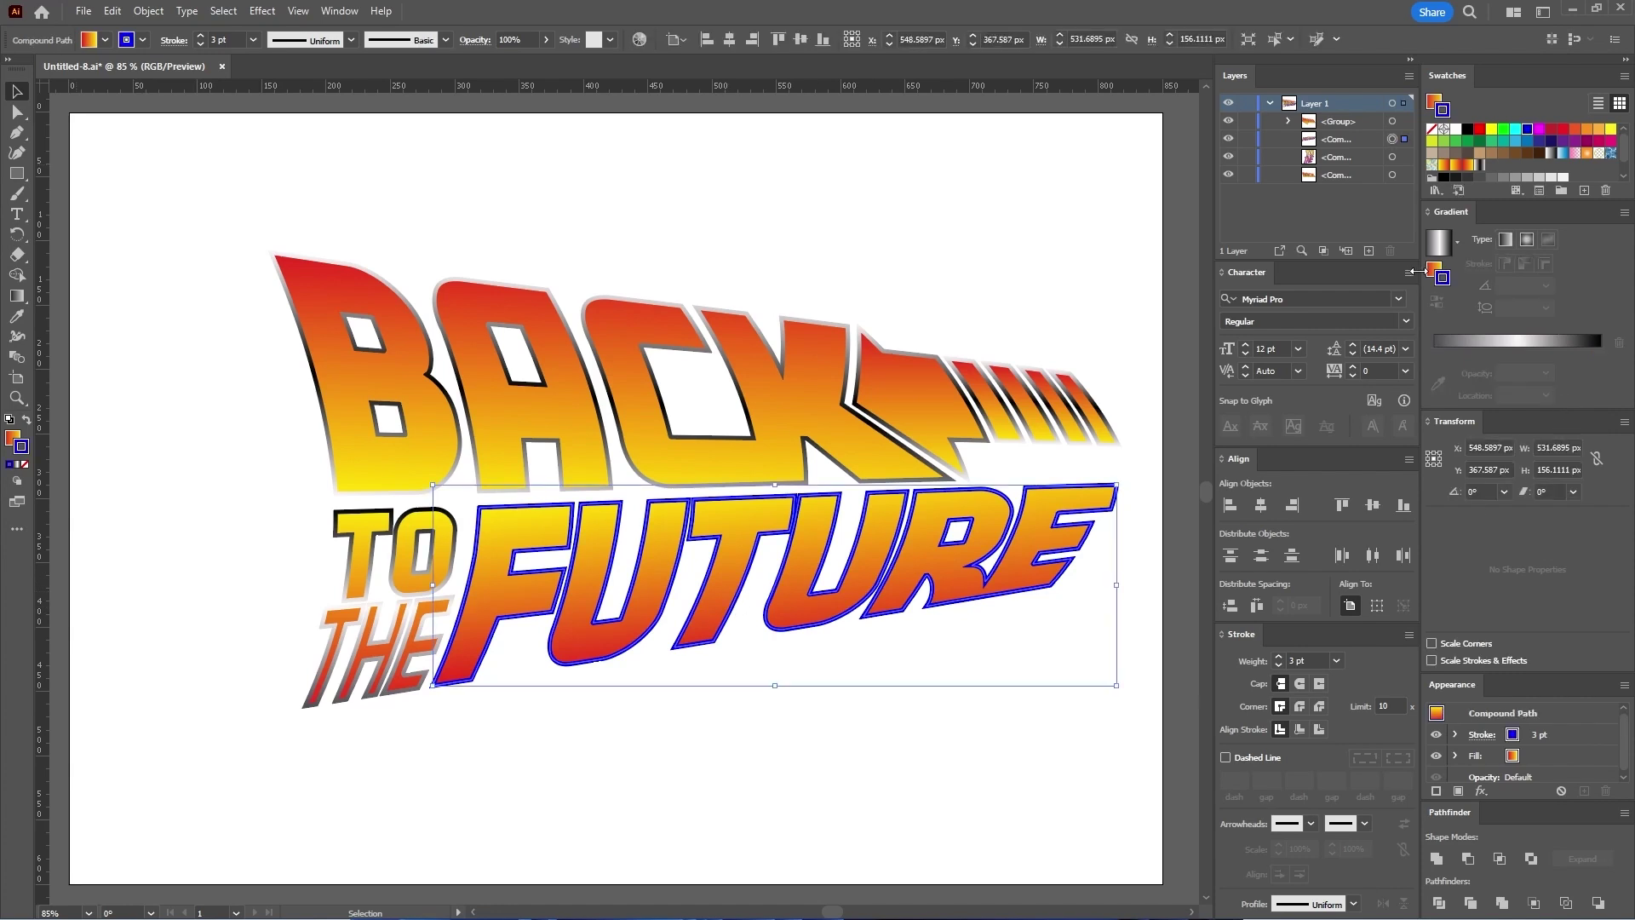
left_click(1434, 354)
double_click(1434, 353)
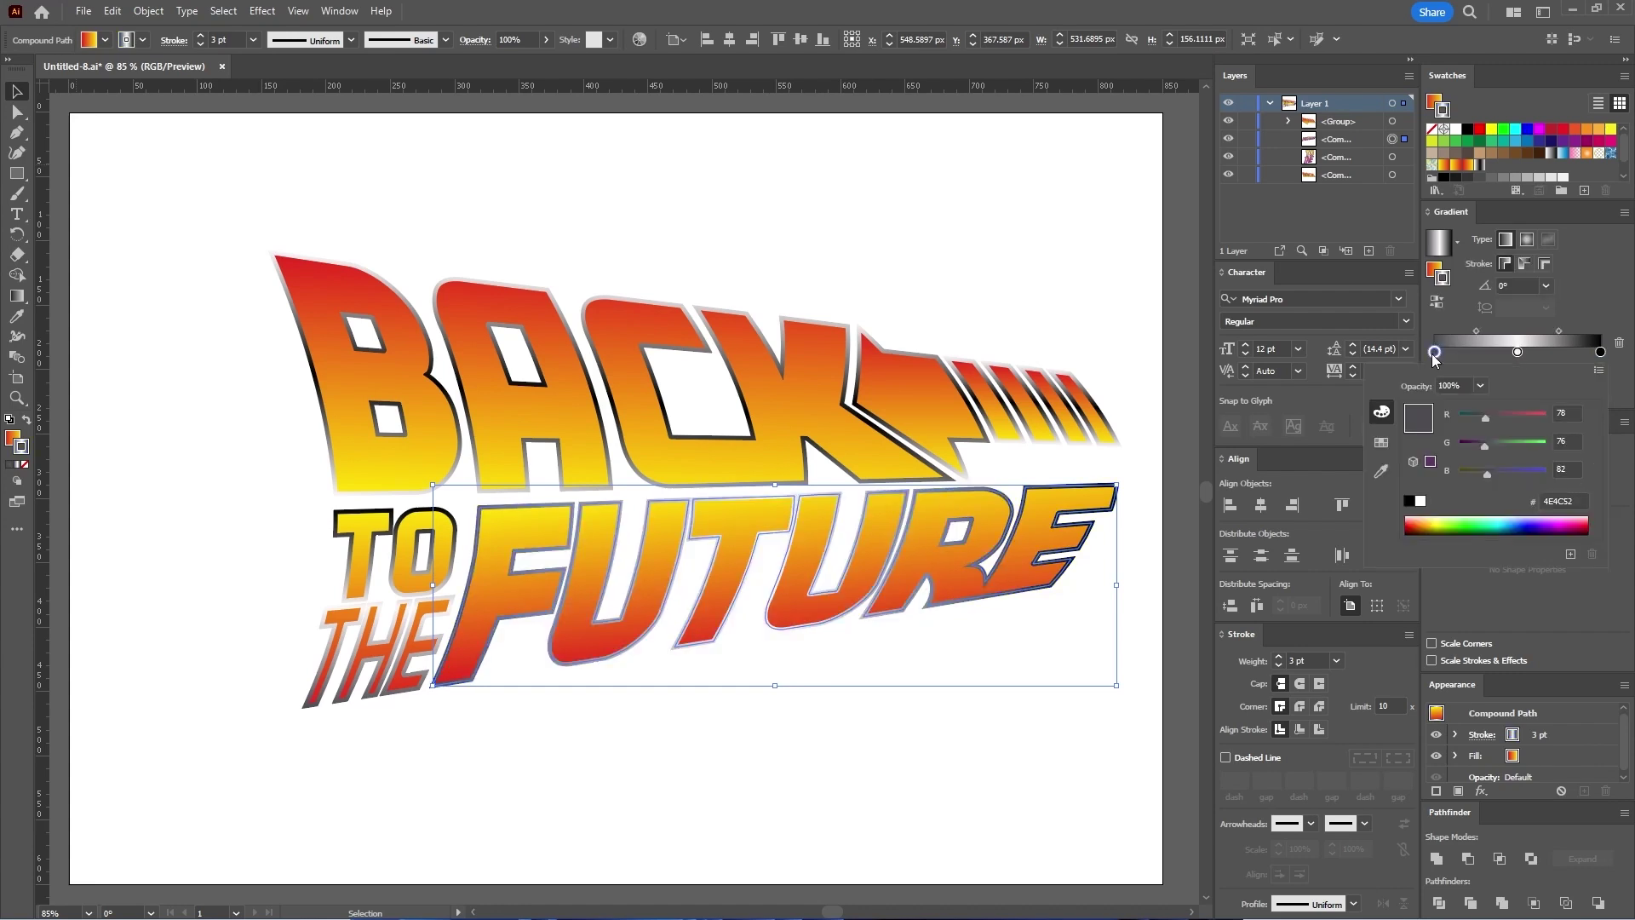
double_click(1561, 413)
type("25")
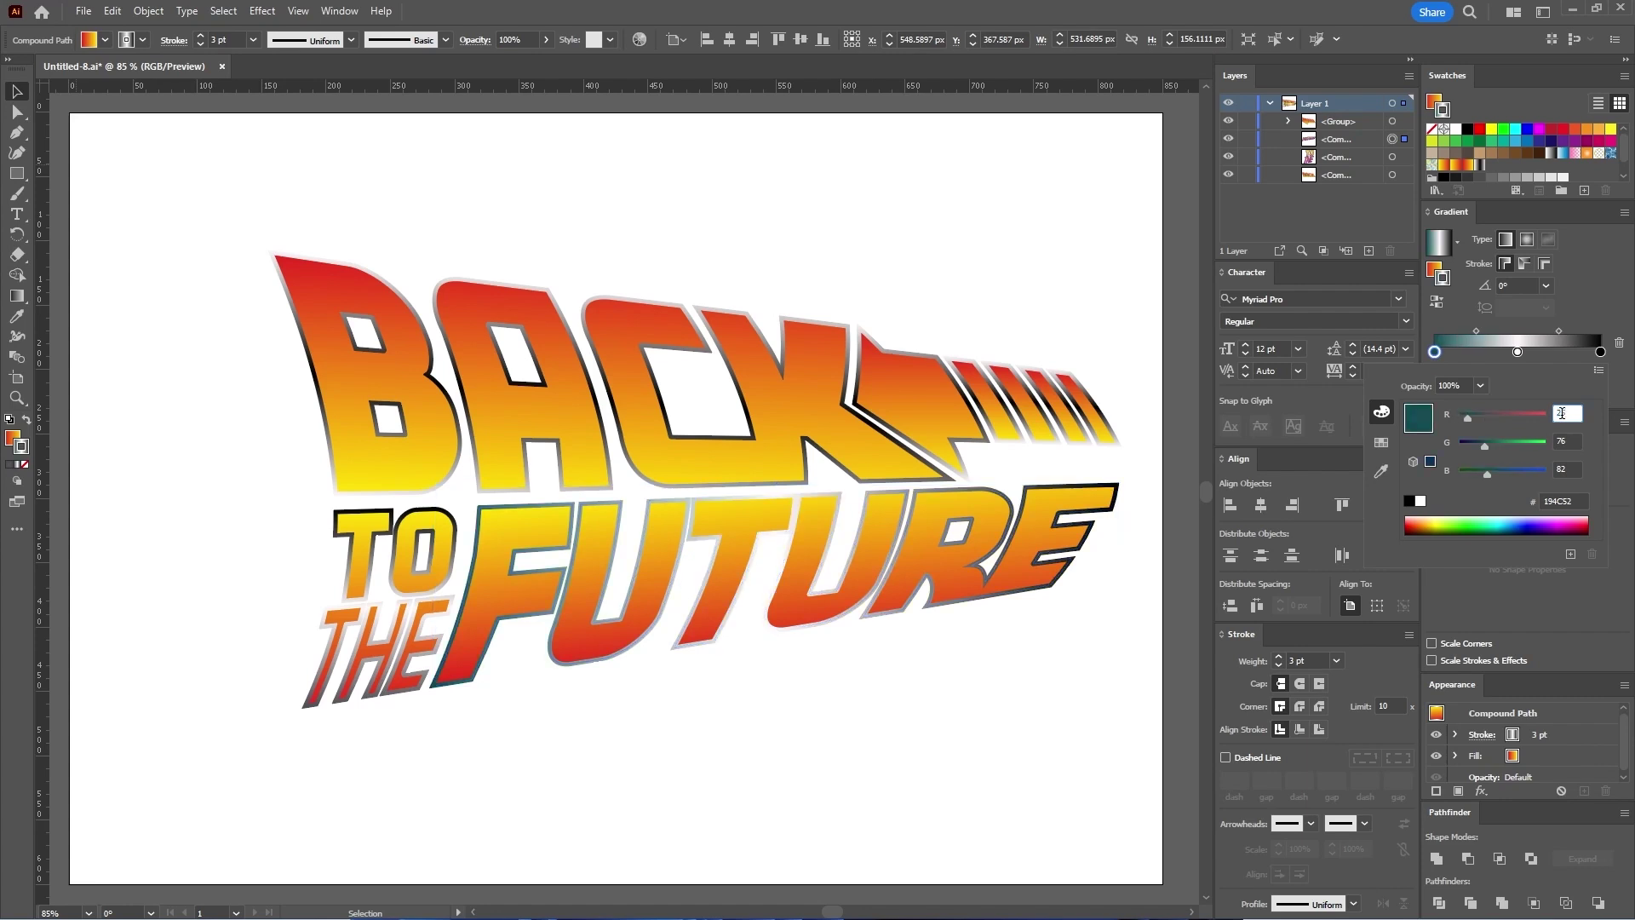
type("3")
double_click(1565, 440)
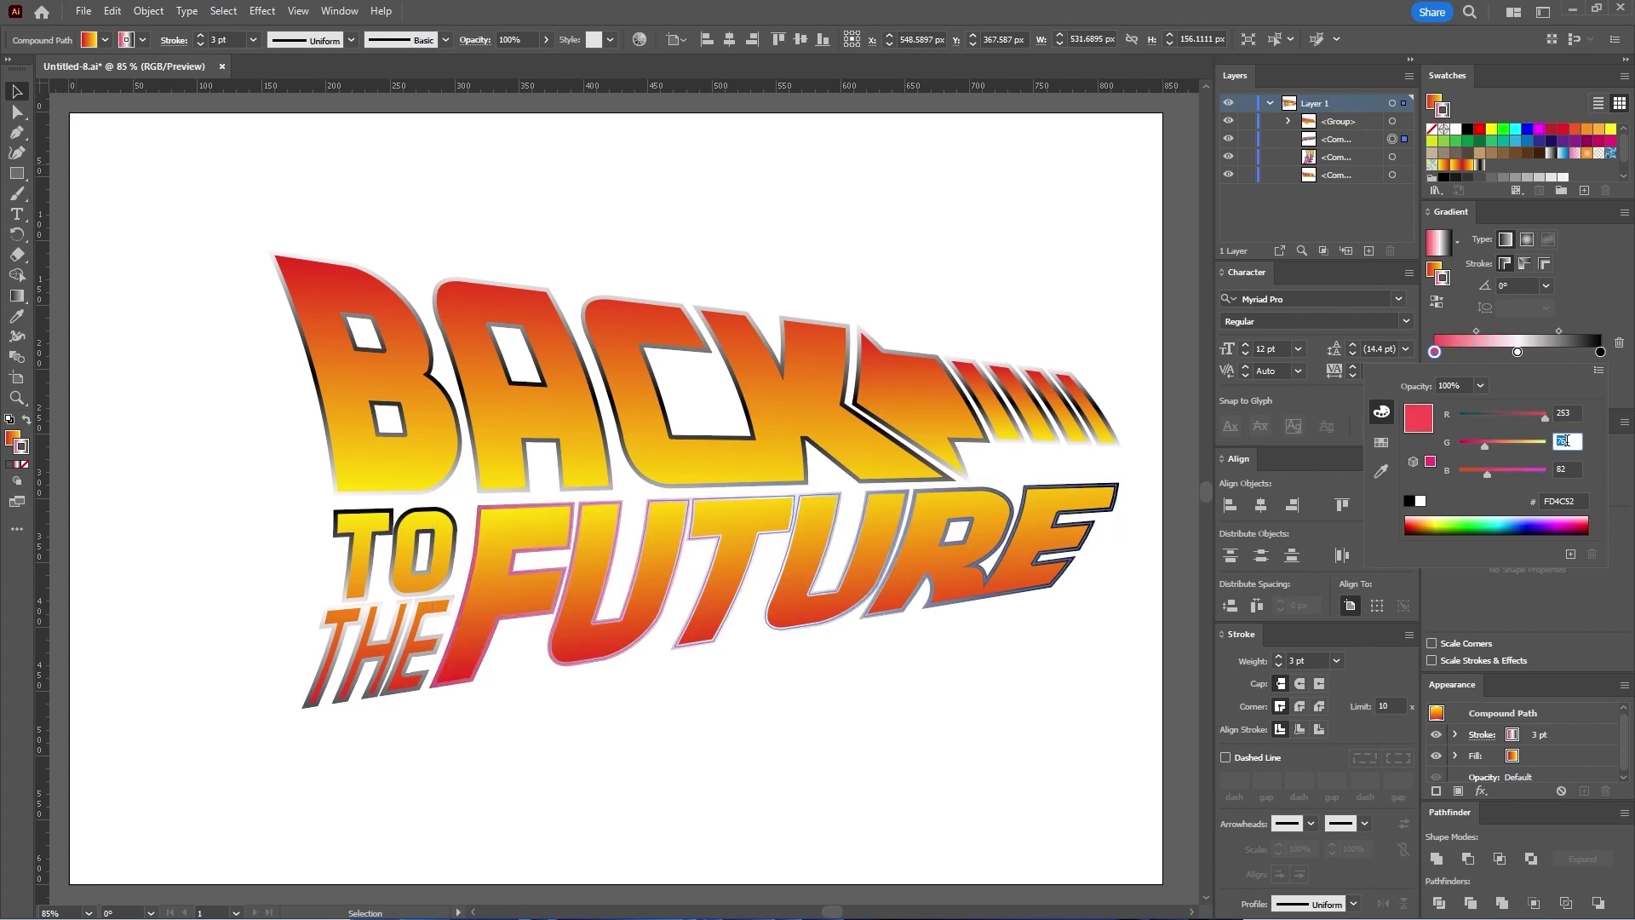
type("248")
double_click(1565, 468)
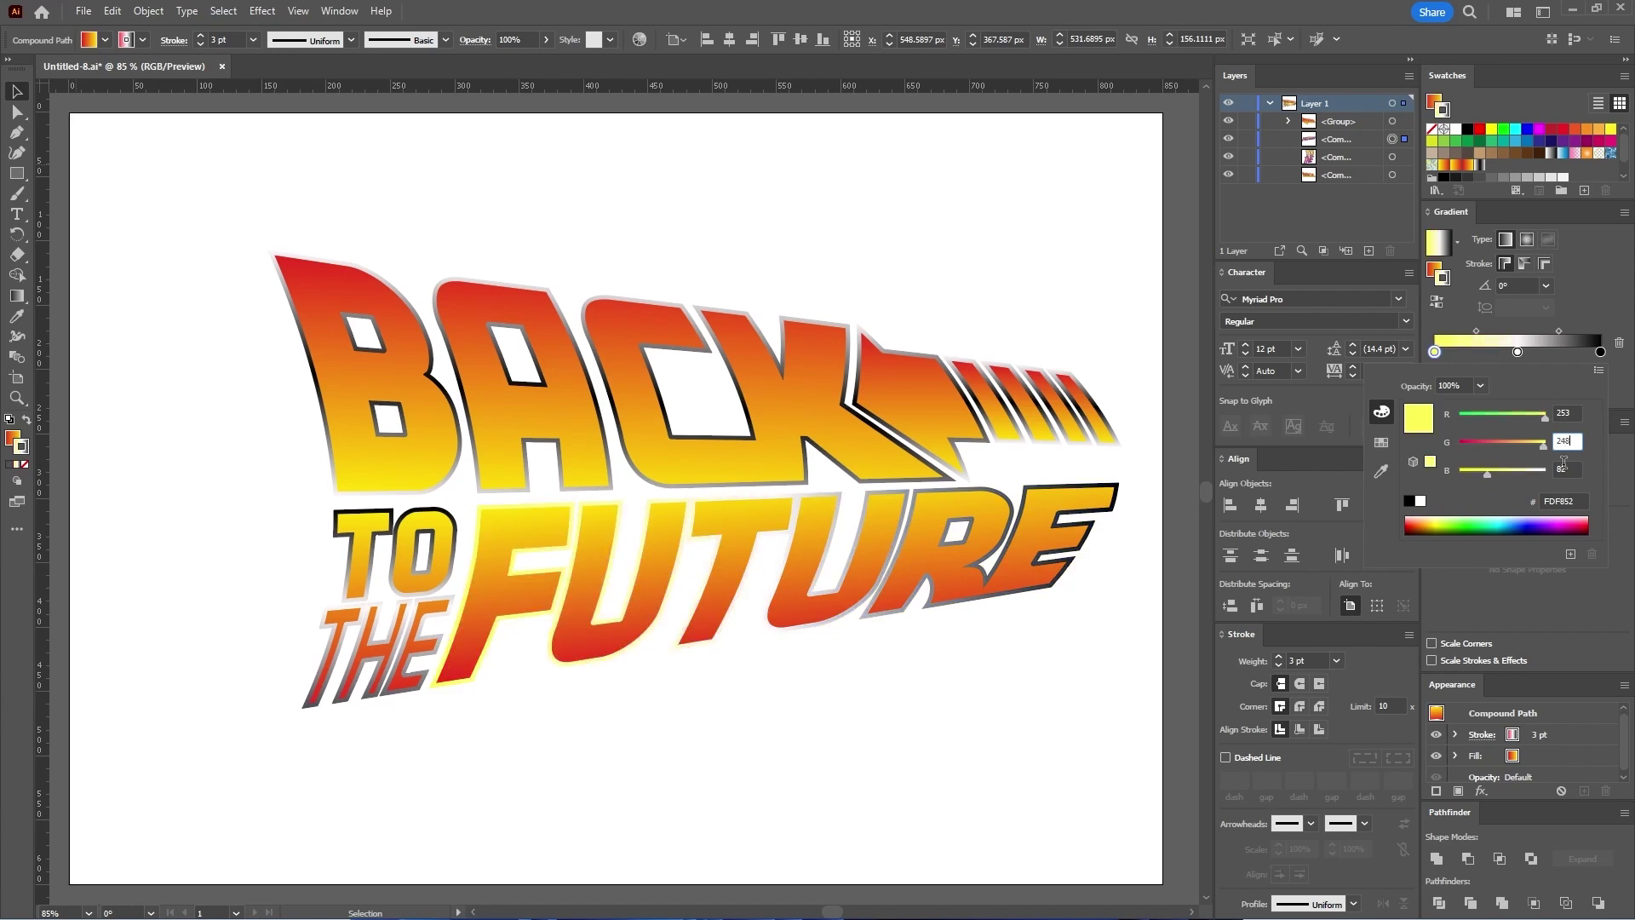
type("250")
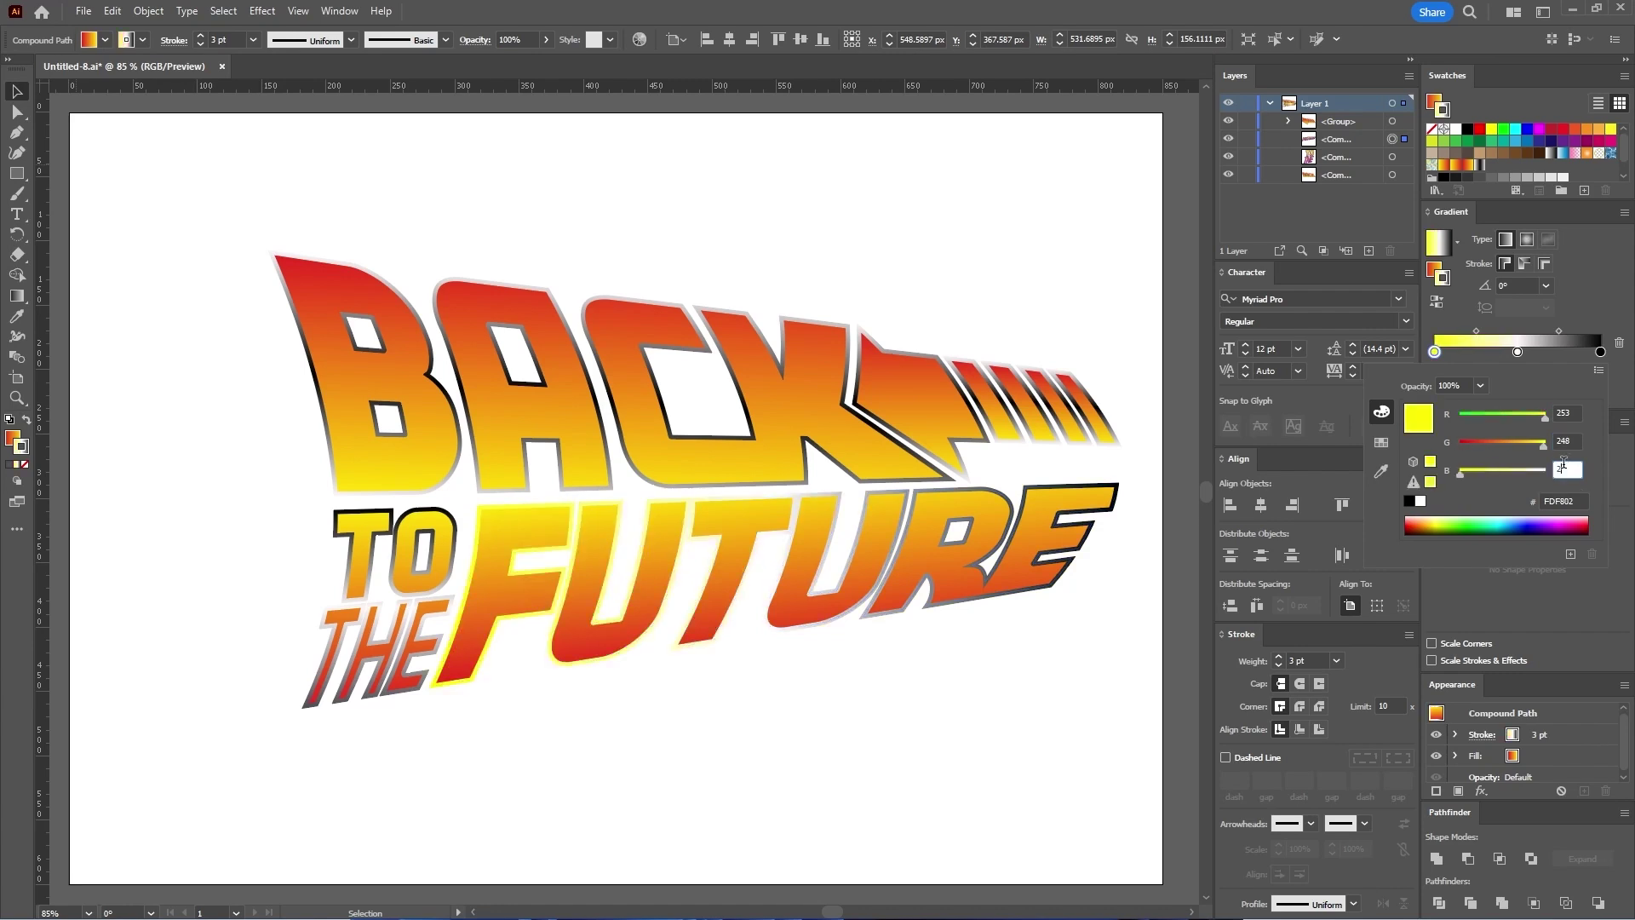
key("Return")
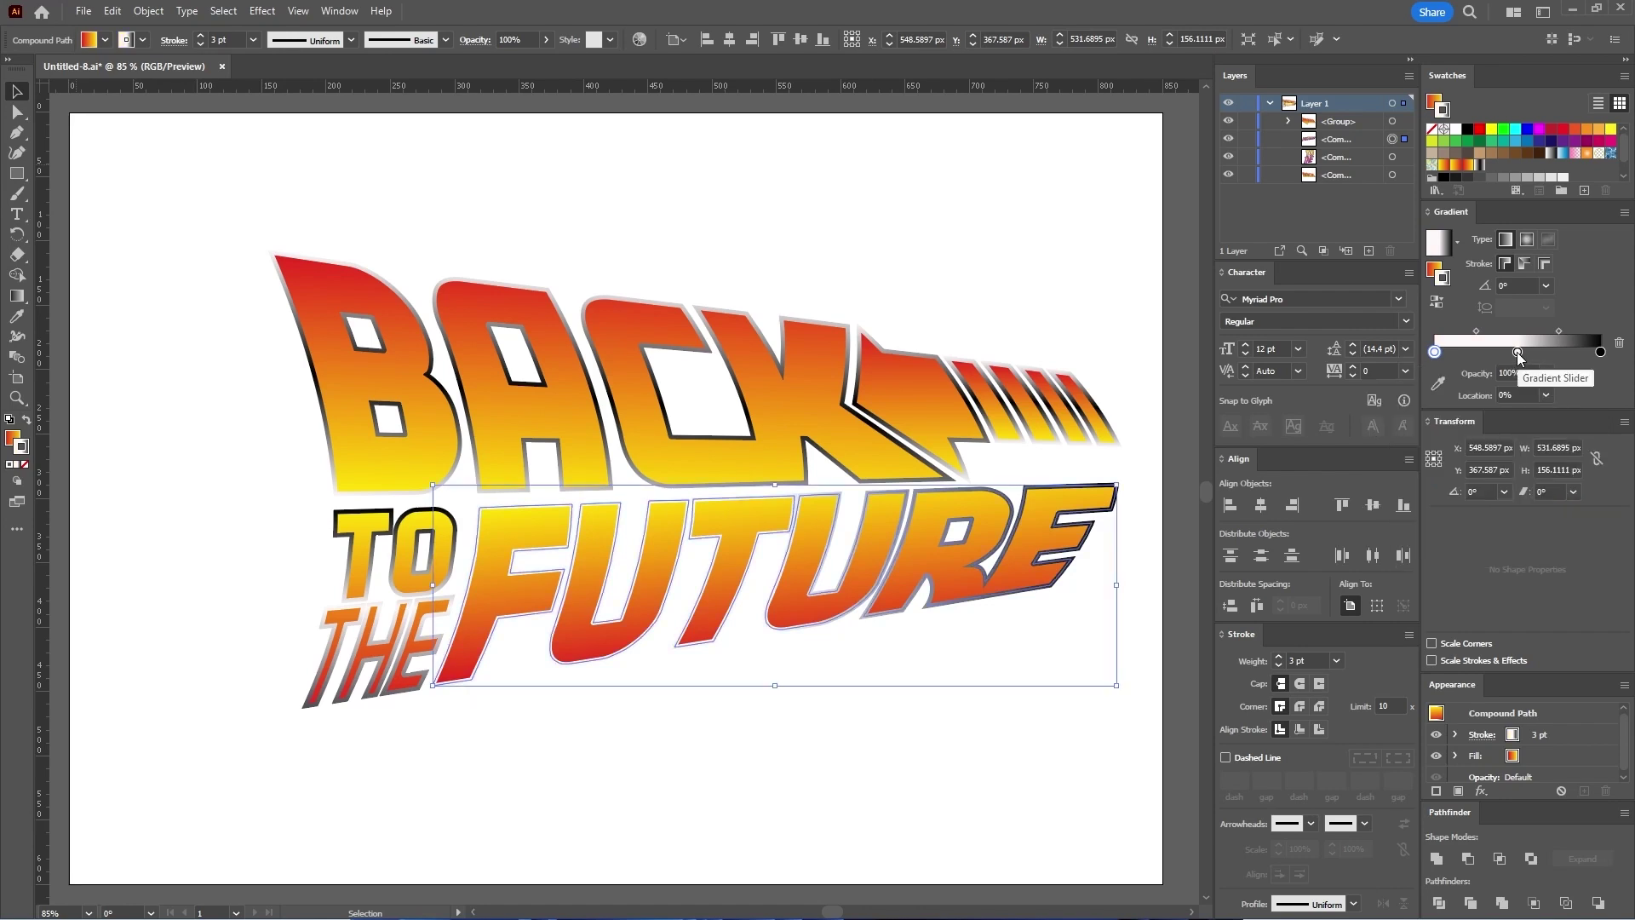
Step: Set the middle color stop of FUTURE's stroke gradient to black, RGB 0, 0, 0
double_click(1517, 351)
left_click(1561, 412)
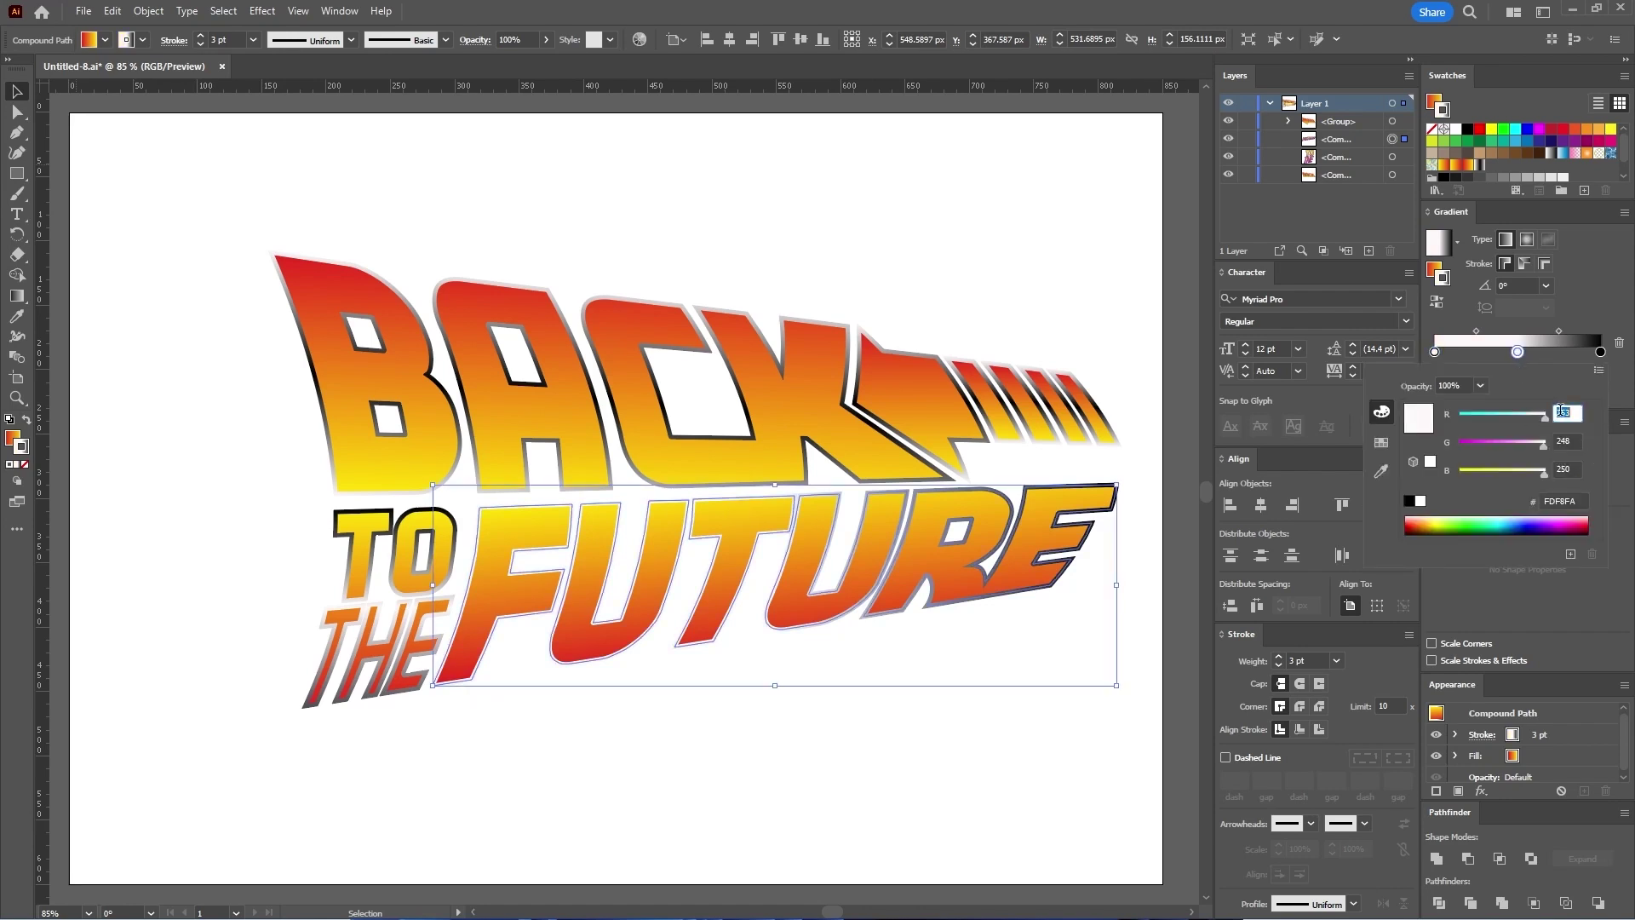
type("0")
key("Tab")
type("0")
key("Tab")
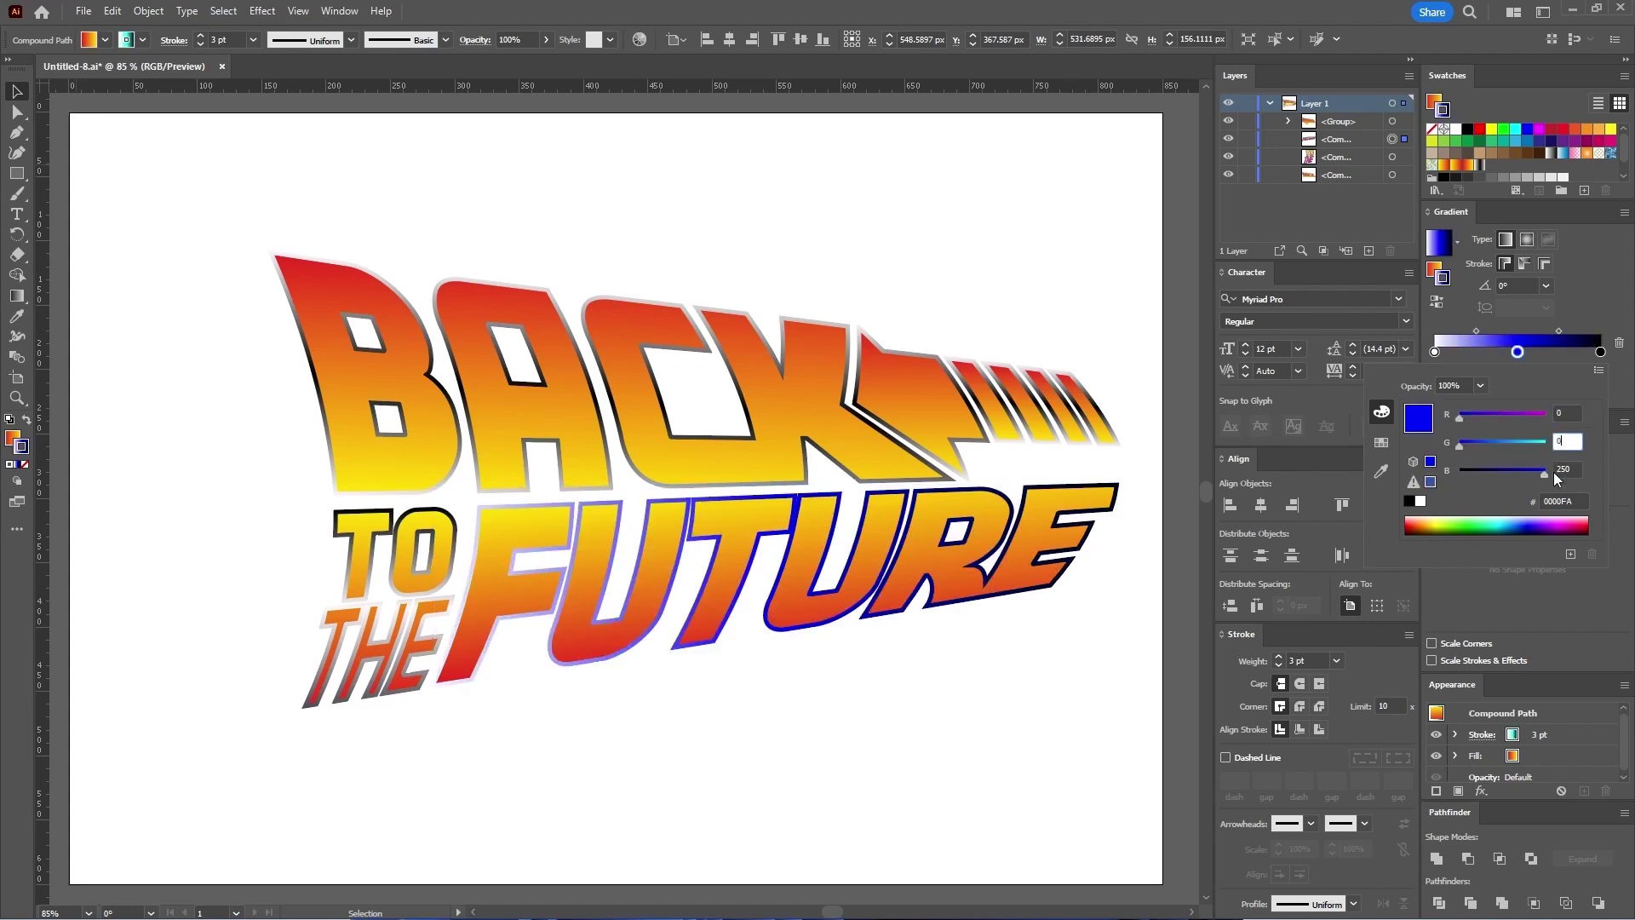
type("0")
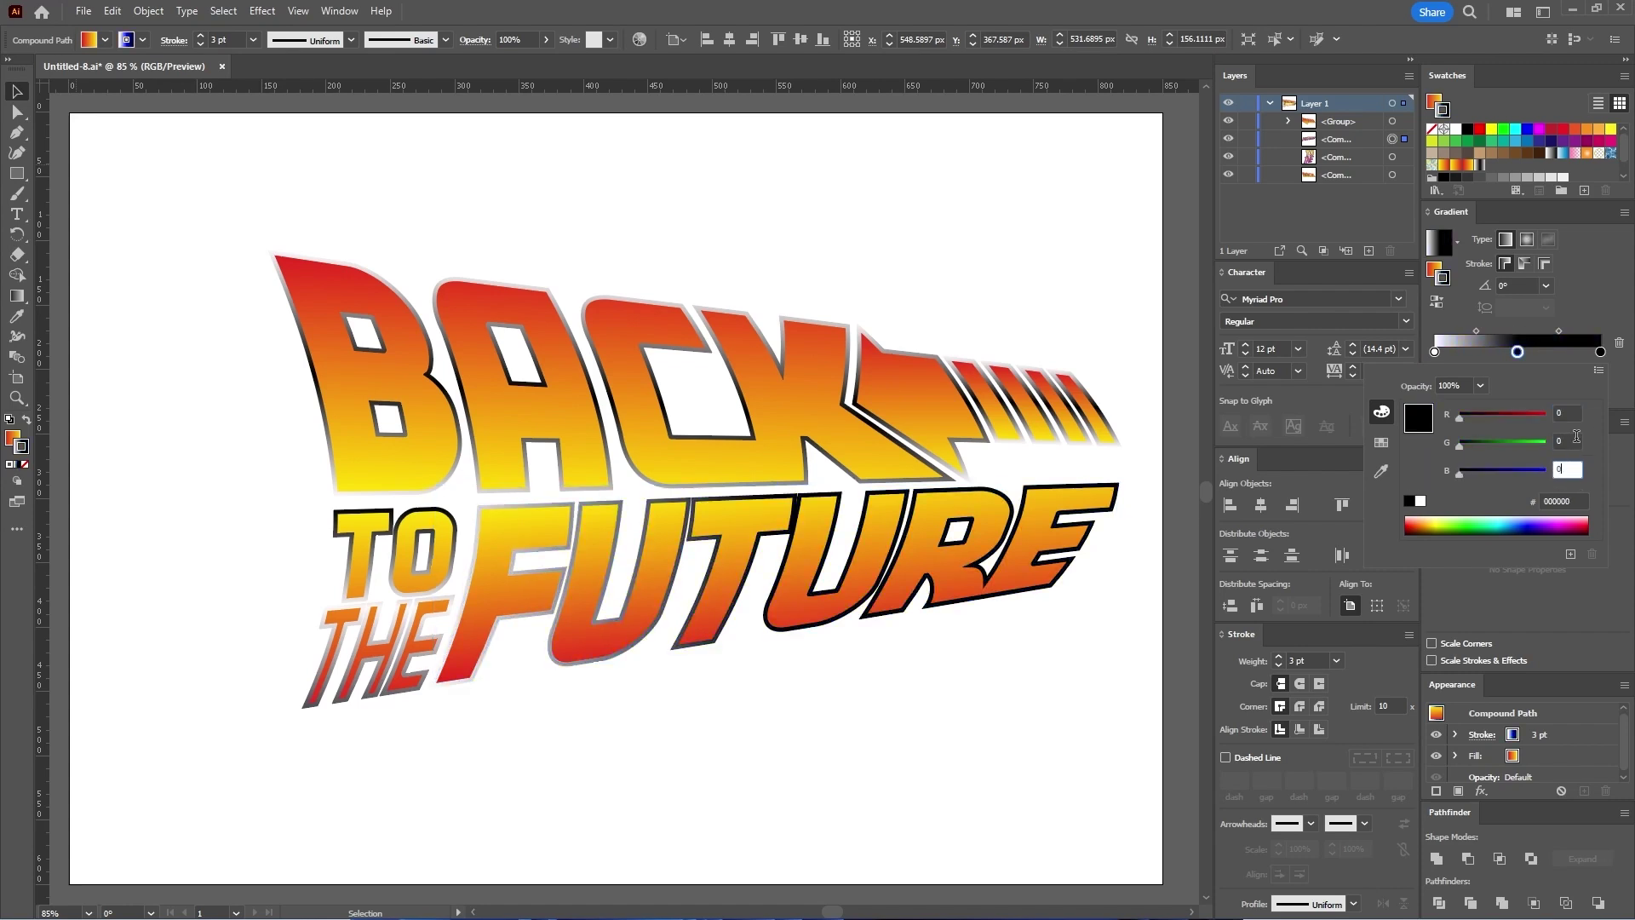
left_click(1615, 397)
Step: Set the ending color stop of FUTURE's stroke gradient to dark gray, RGB 78, 76, 82
double_click(1601, 351)
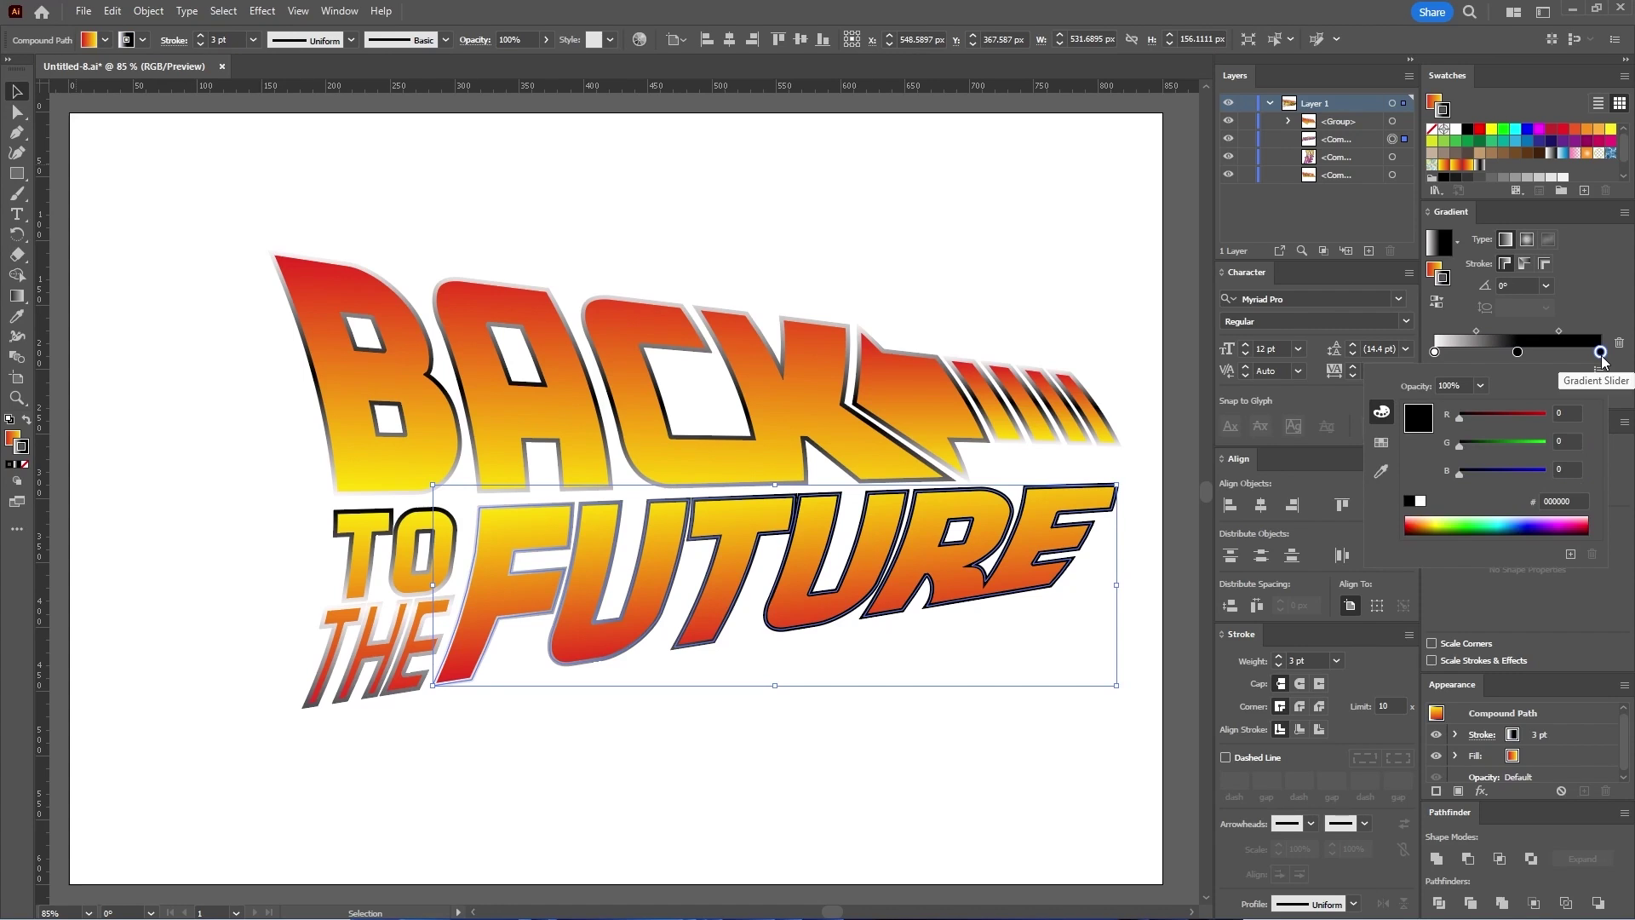
left_click(1560, 412)
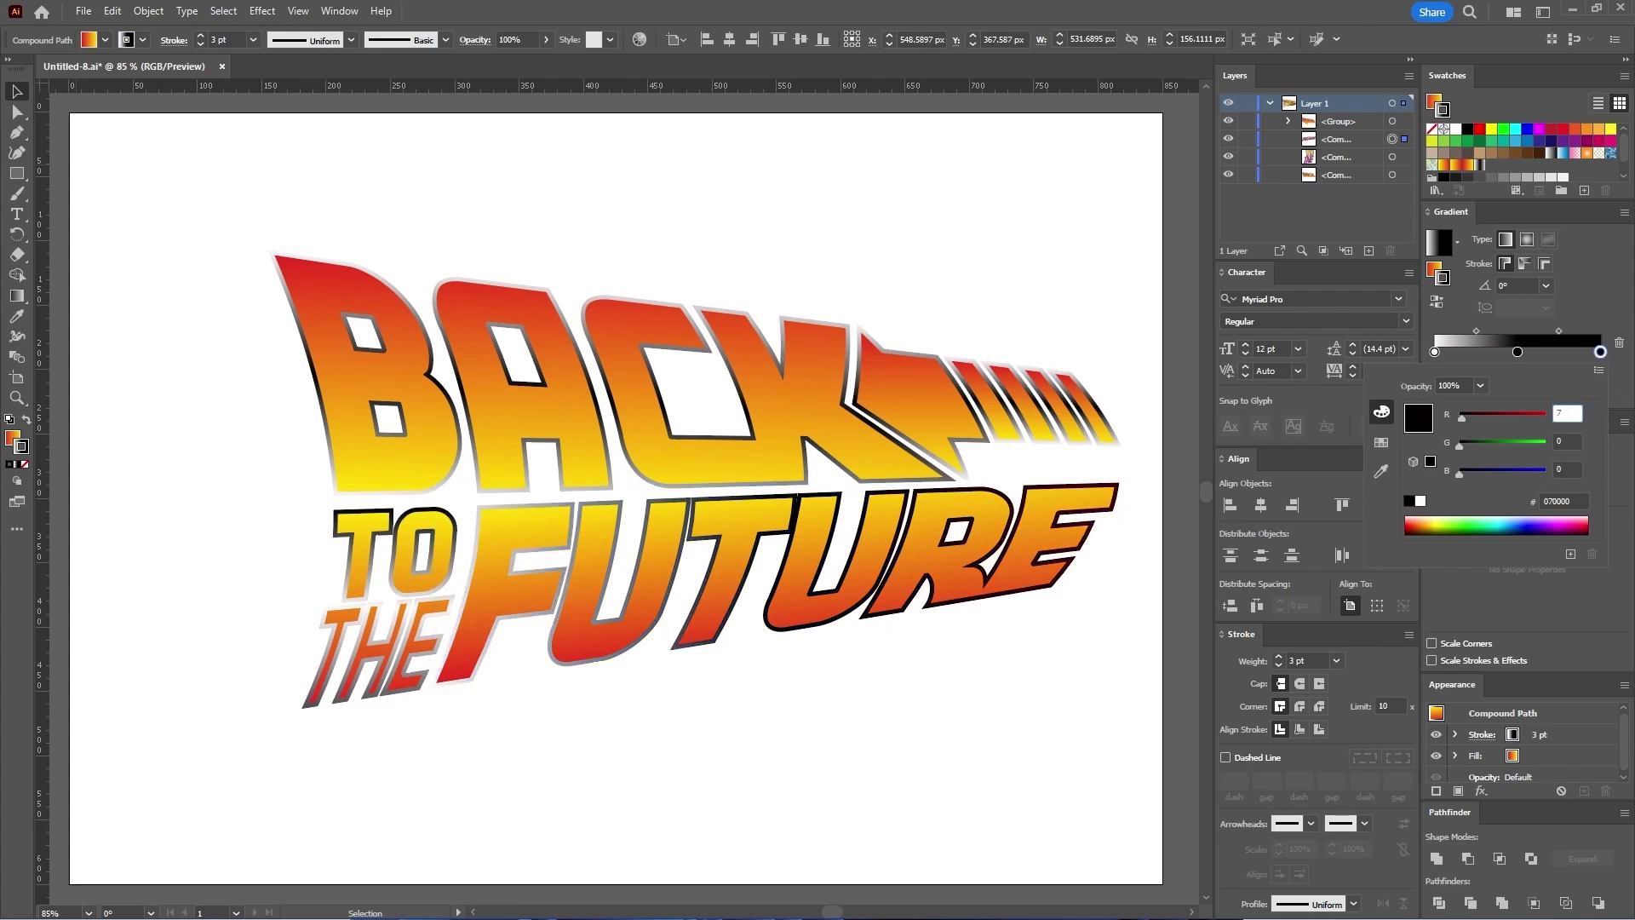
type("78")
left_click(1561, 438)
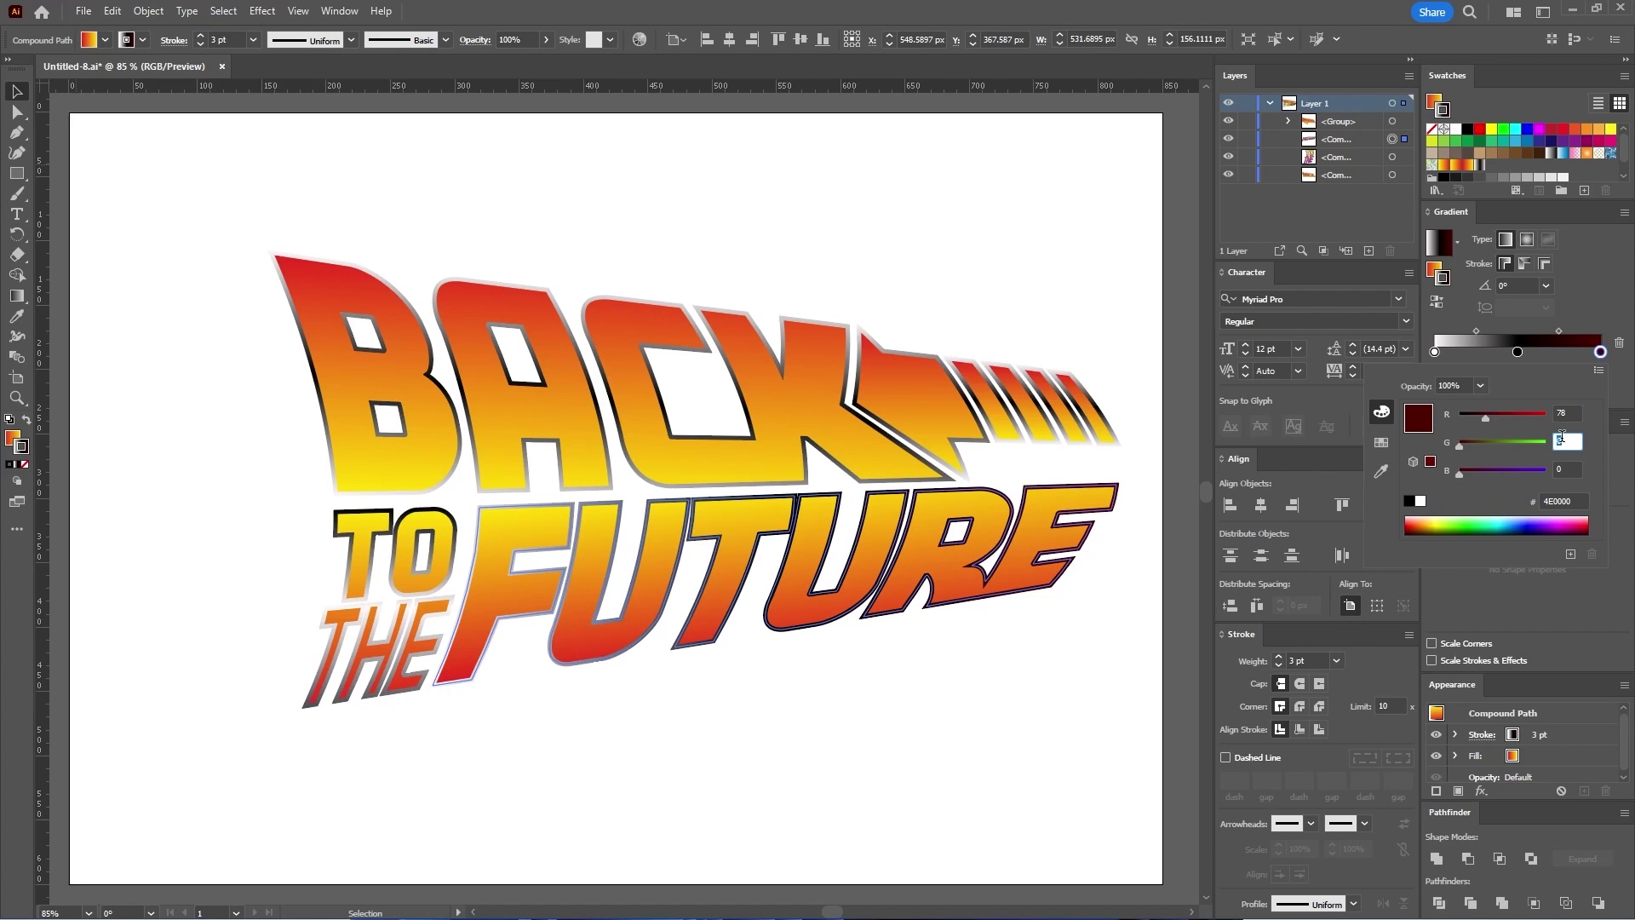
type("76")
left_click(1569, 470)
type("82")
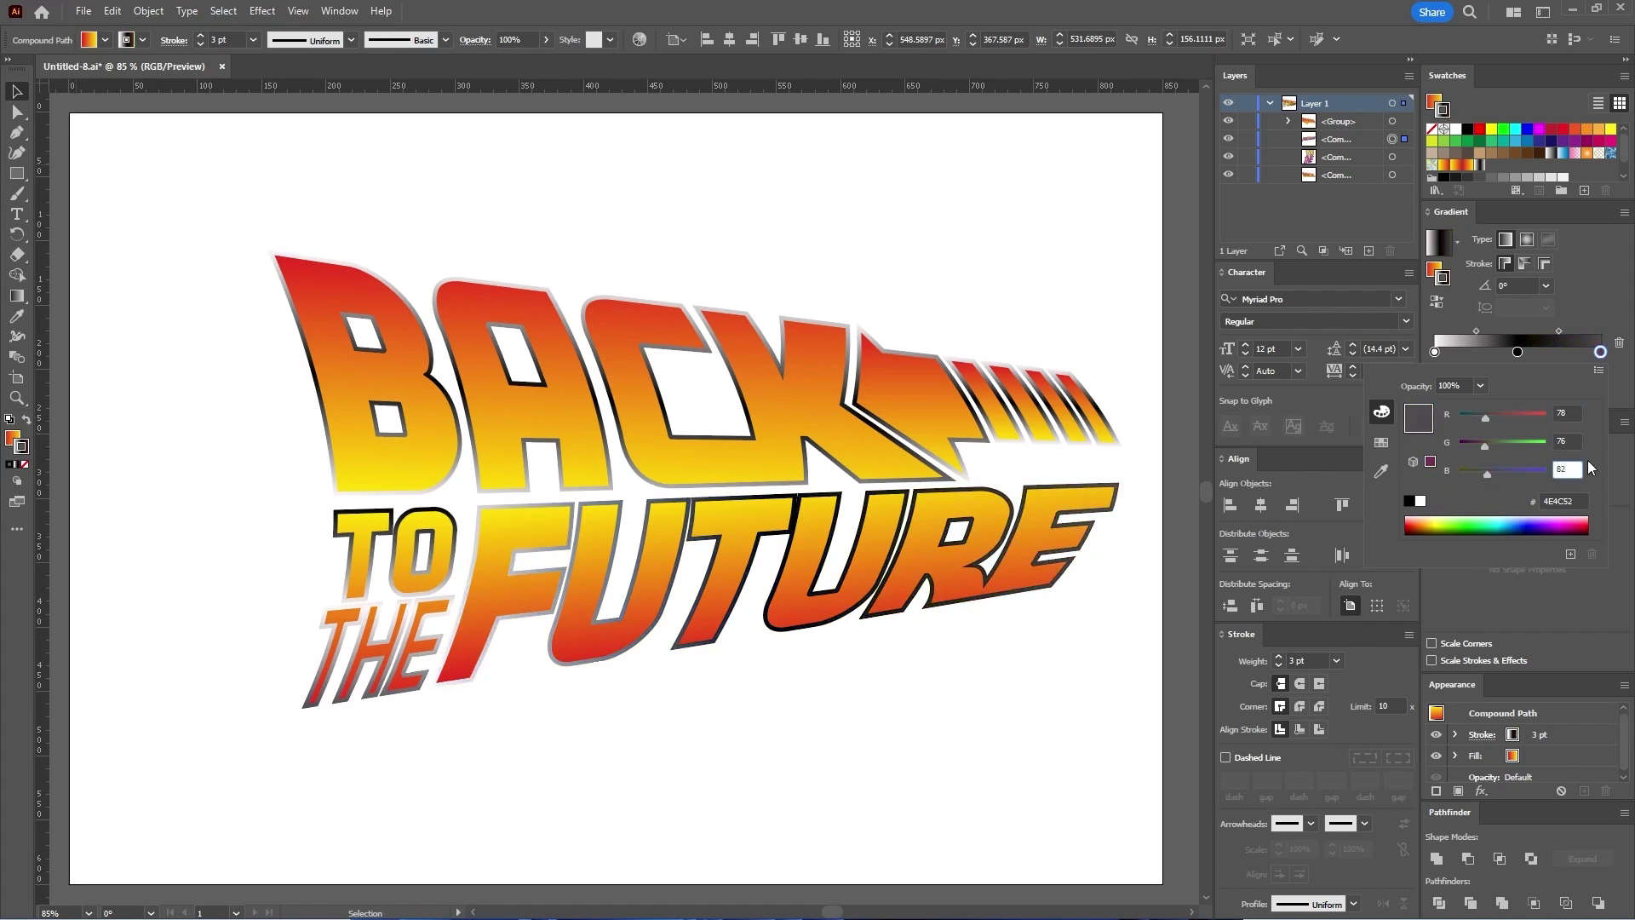
key("Return")
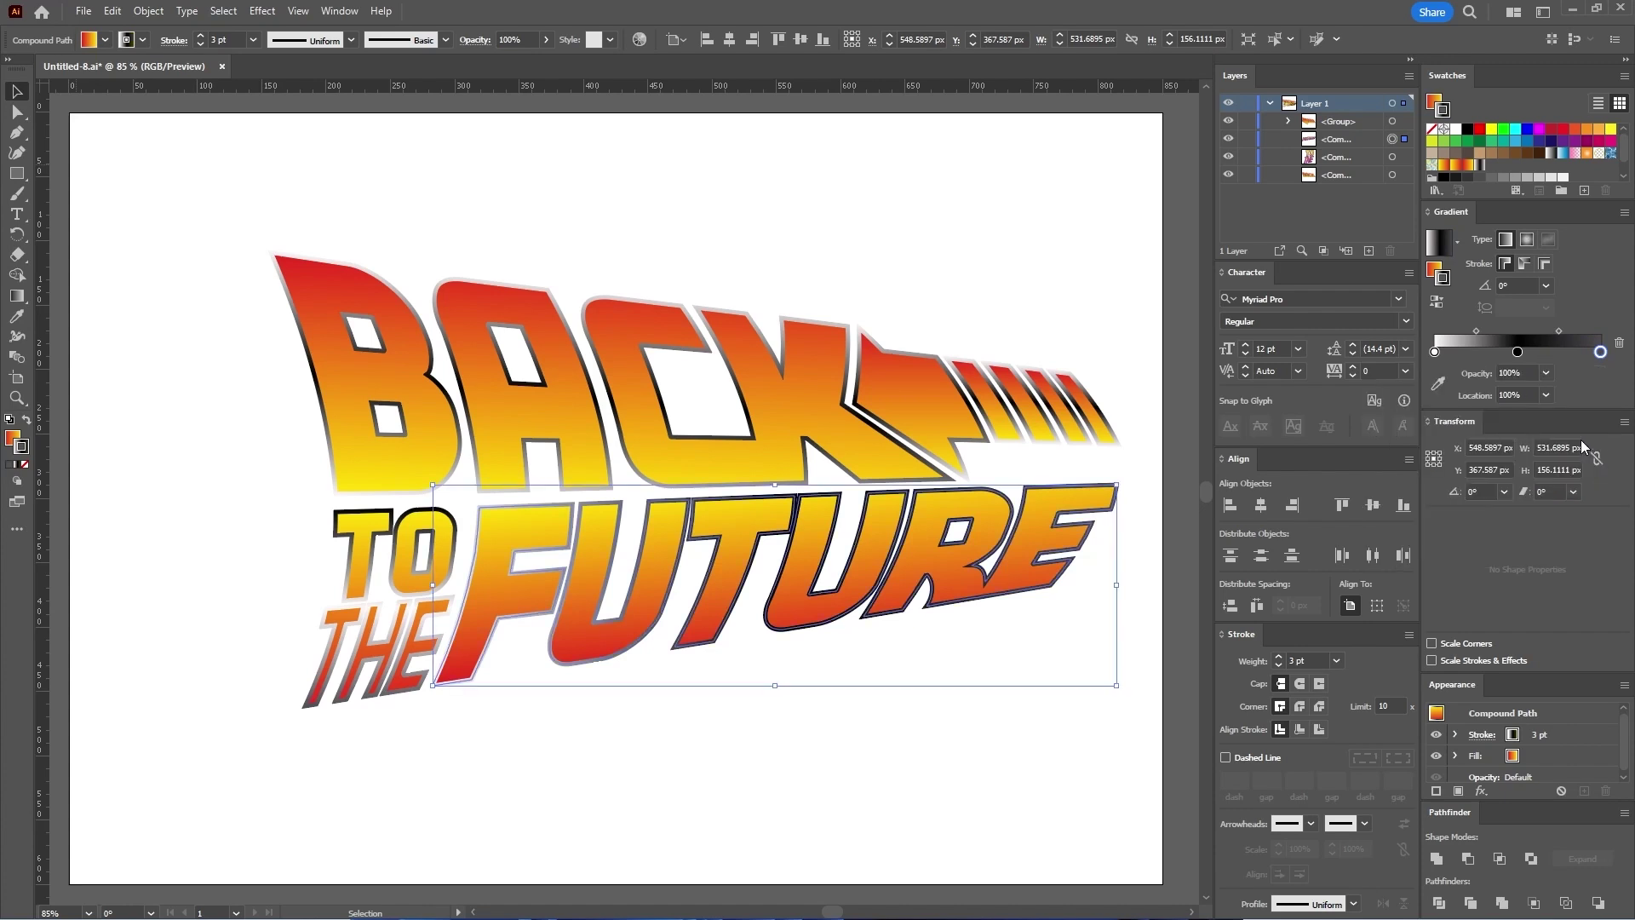
Step: Set the angle of FUTURE's stroke gradient to 98° and deselect the lettering
left_click(1511, 285)
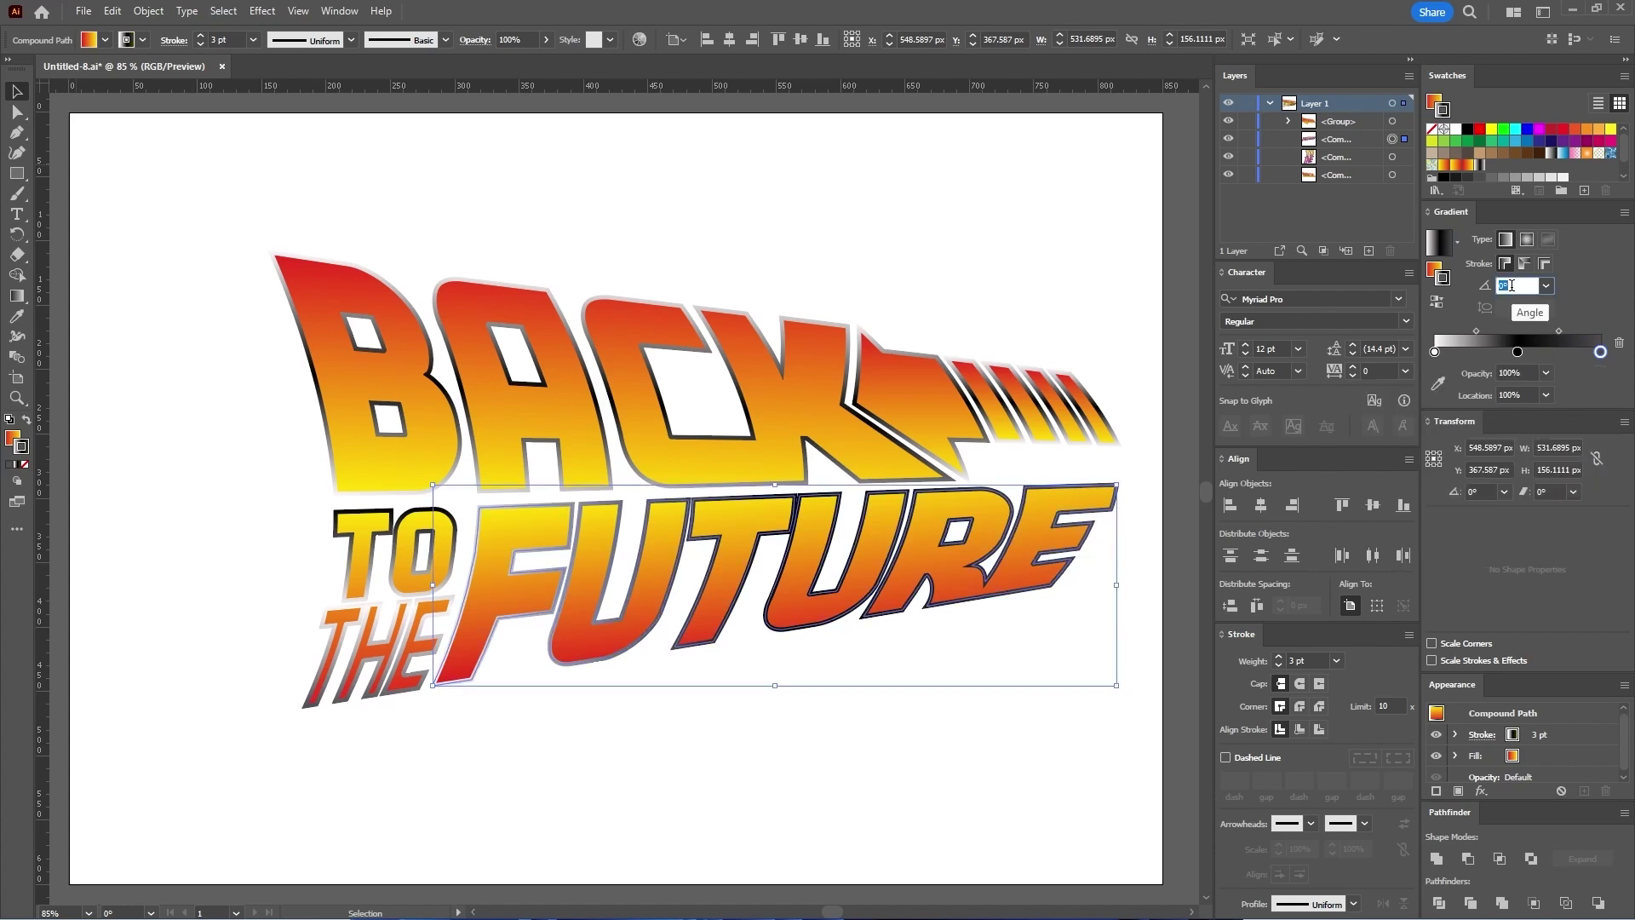
type("88")
key("Return")
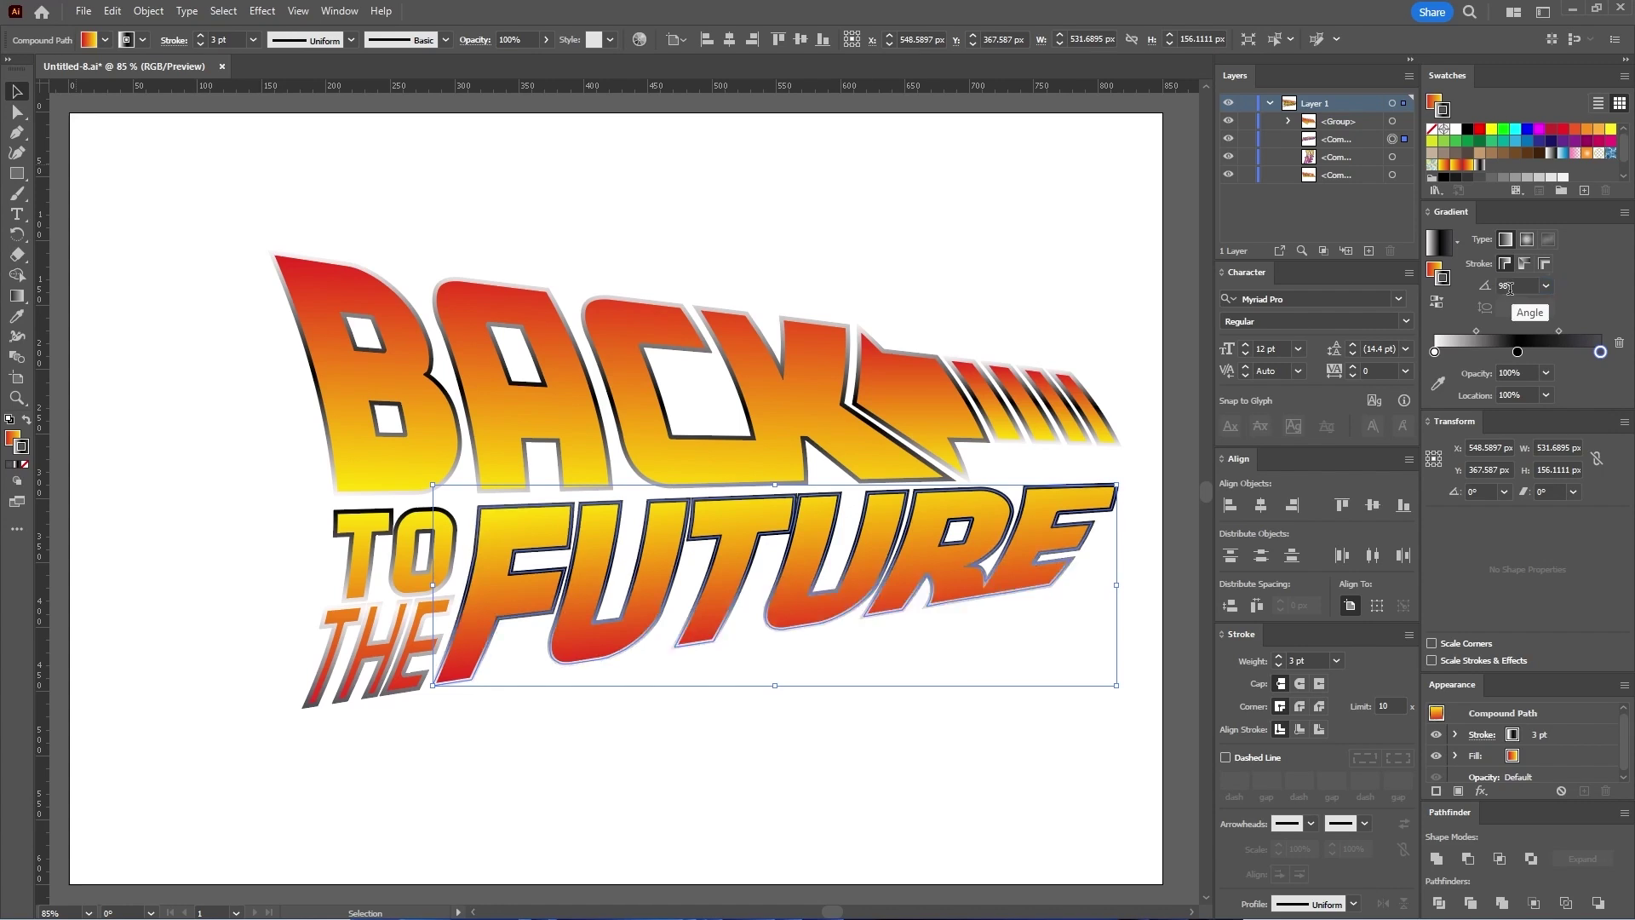
left_click(723, 753)
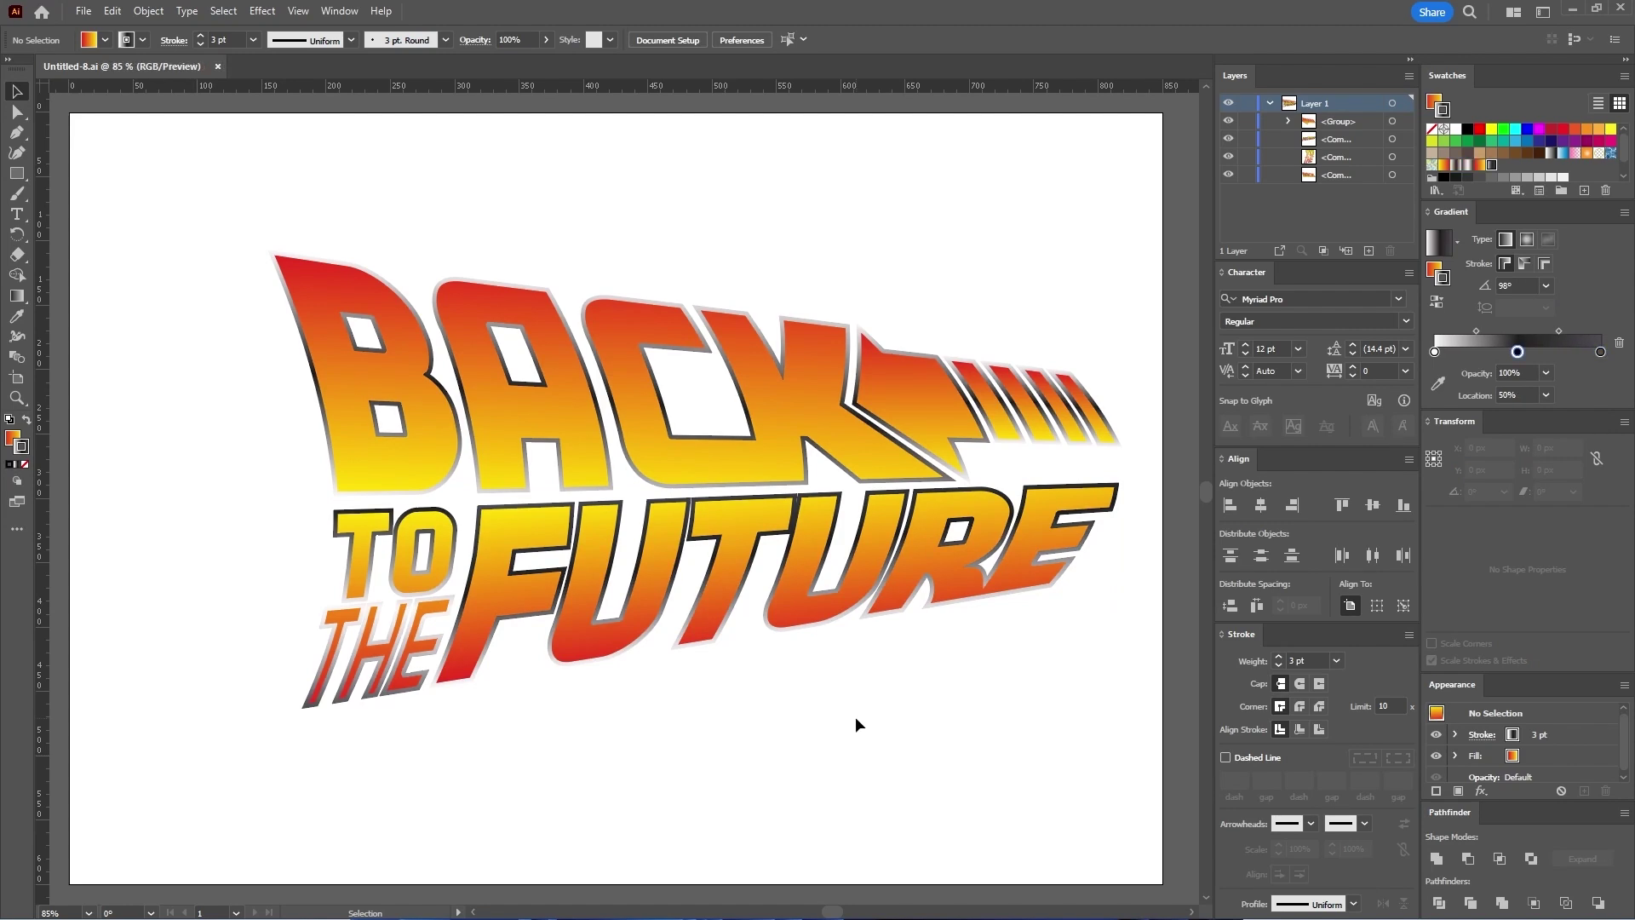
Step: Select all the lettering and the barred arrow and group them into one object
left_click_drag(1085, 694, 250, 206)
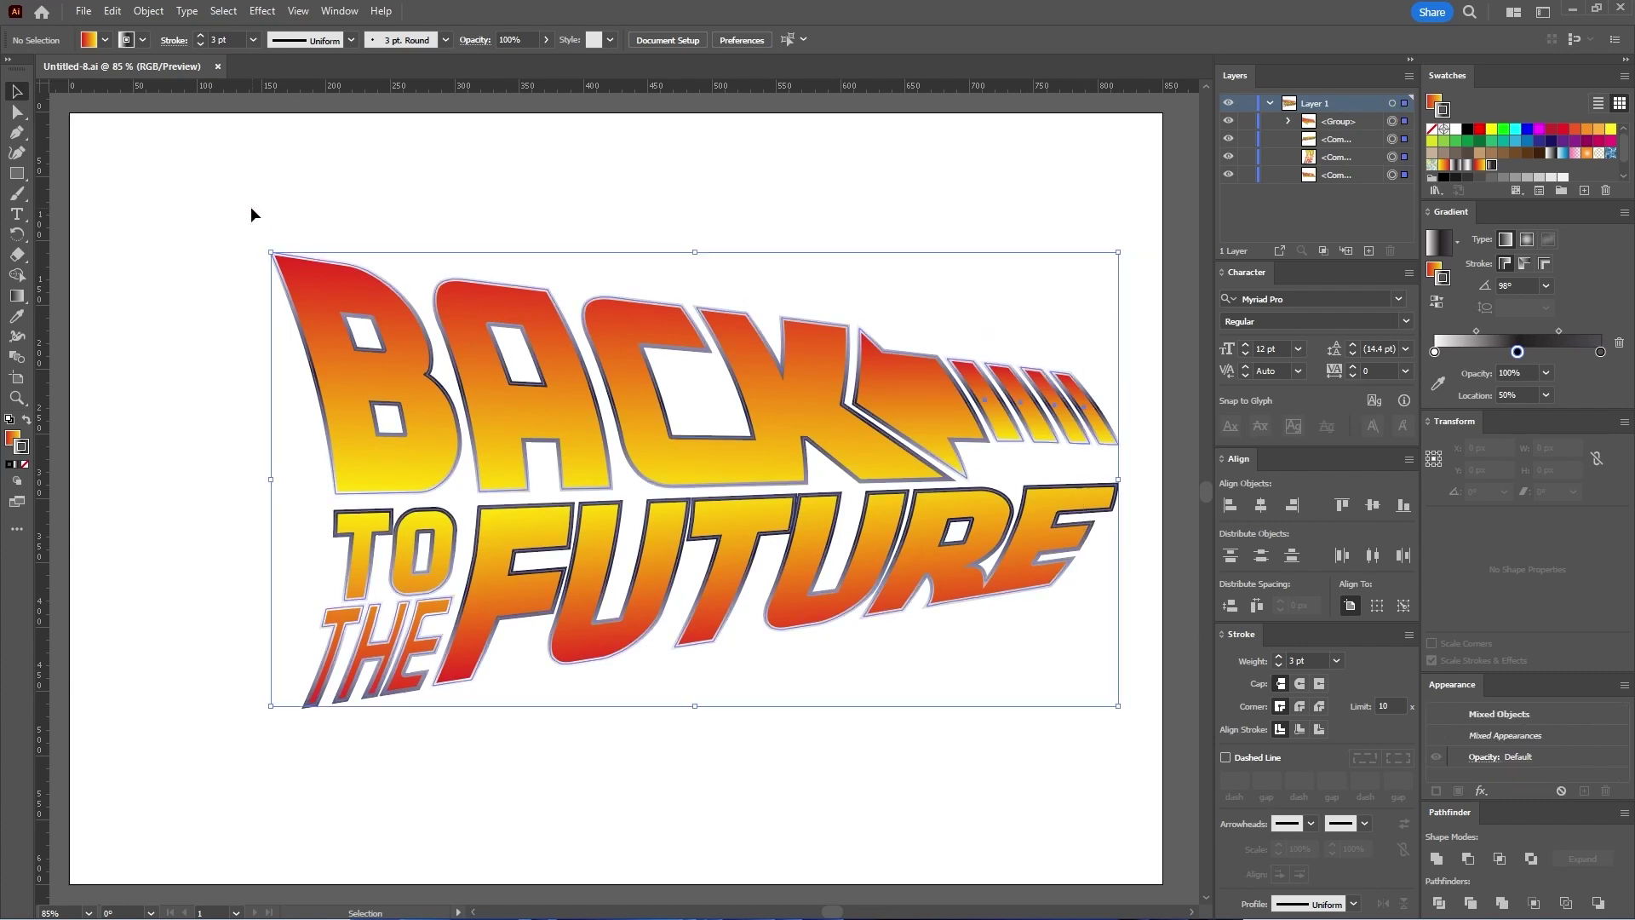
left_click(164, 12)
left_click(189, 112)
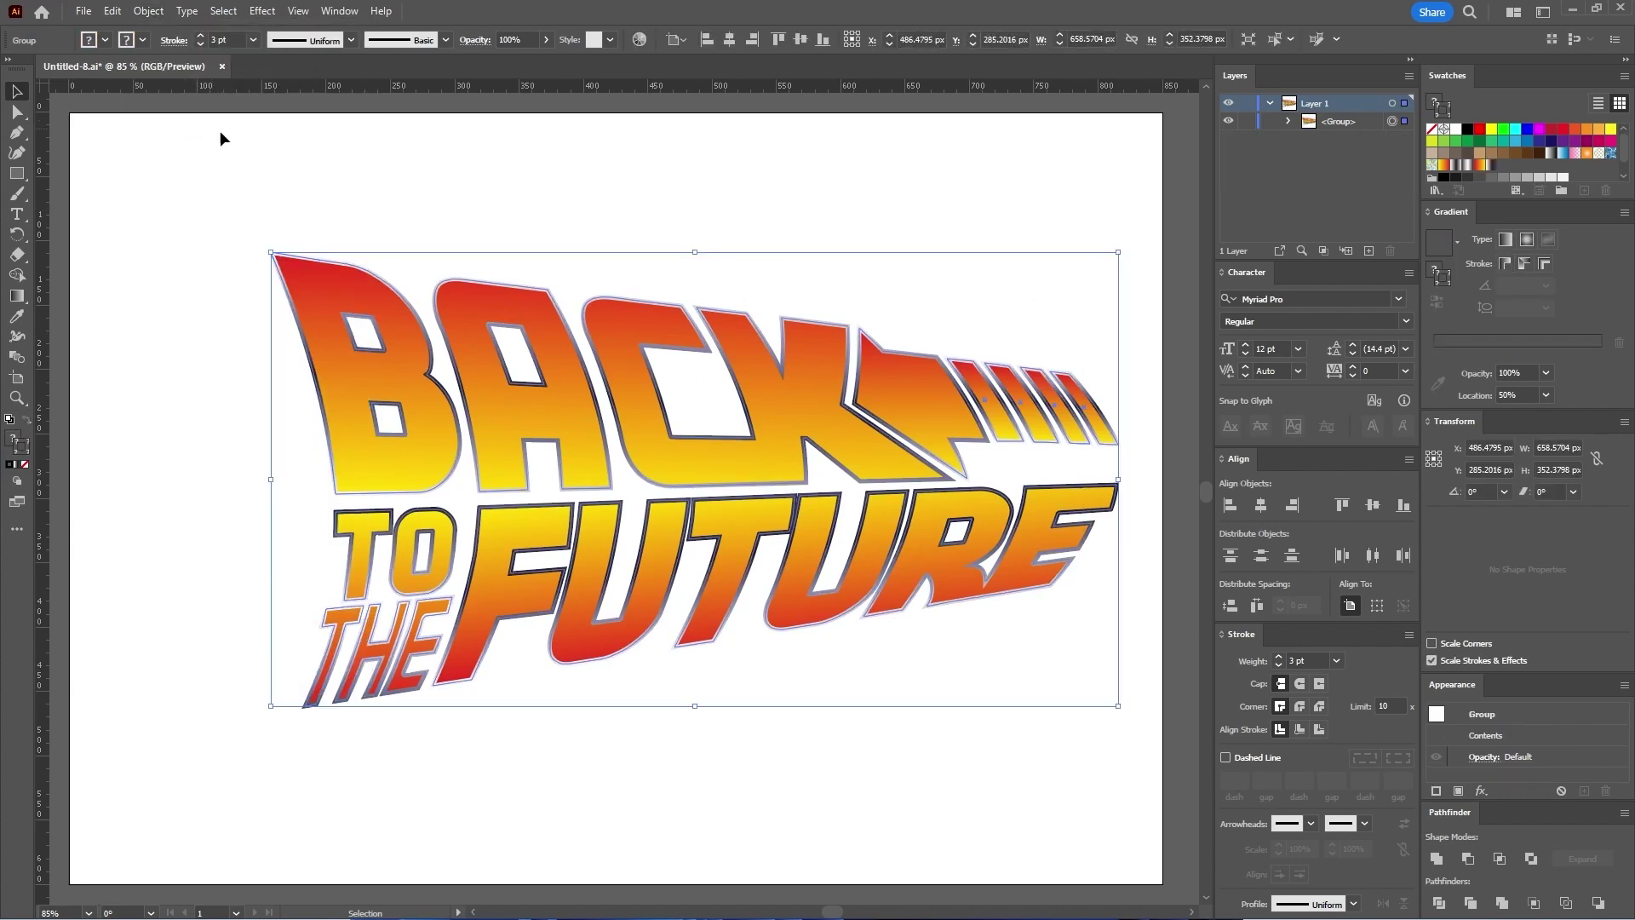
Step: Center the grouped logo horizontally and vertically on the artboard
key("z")
left_click(755, 533, "alt")
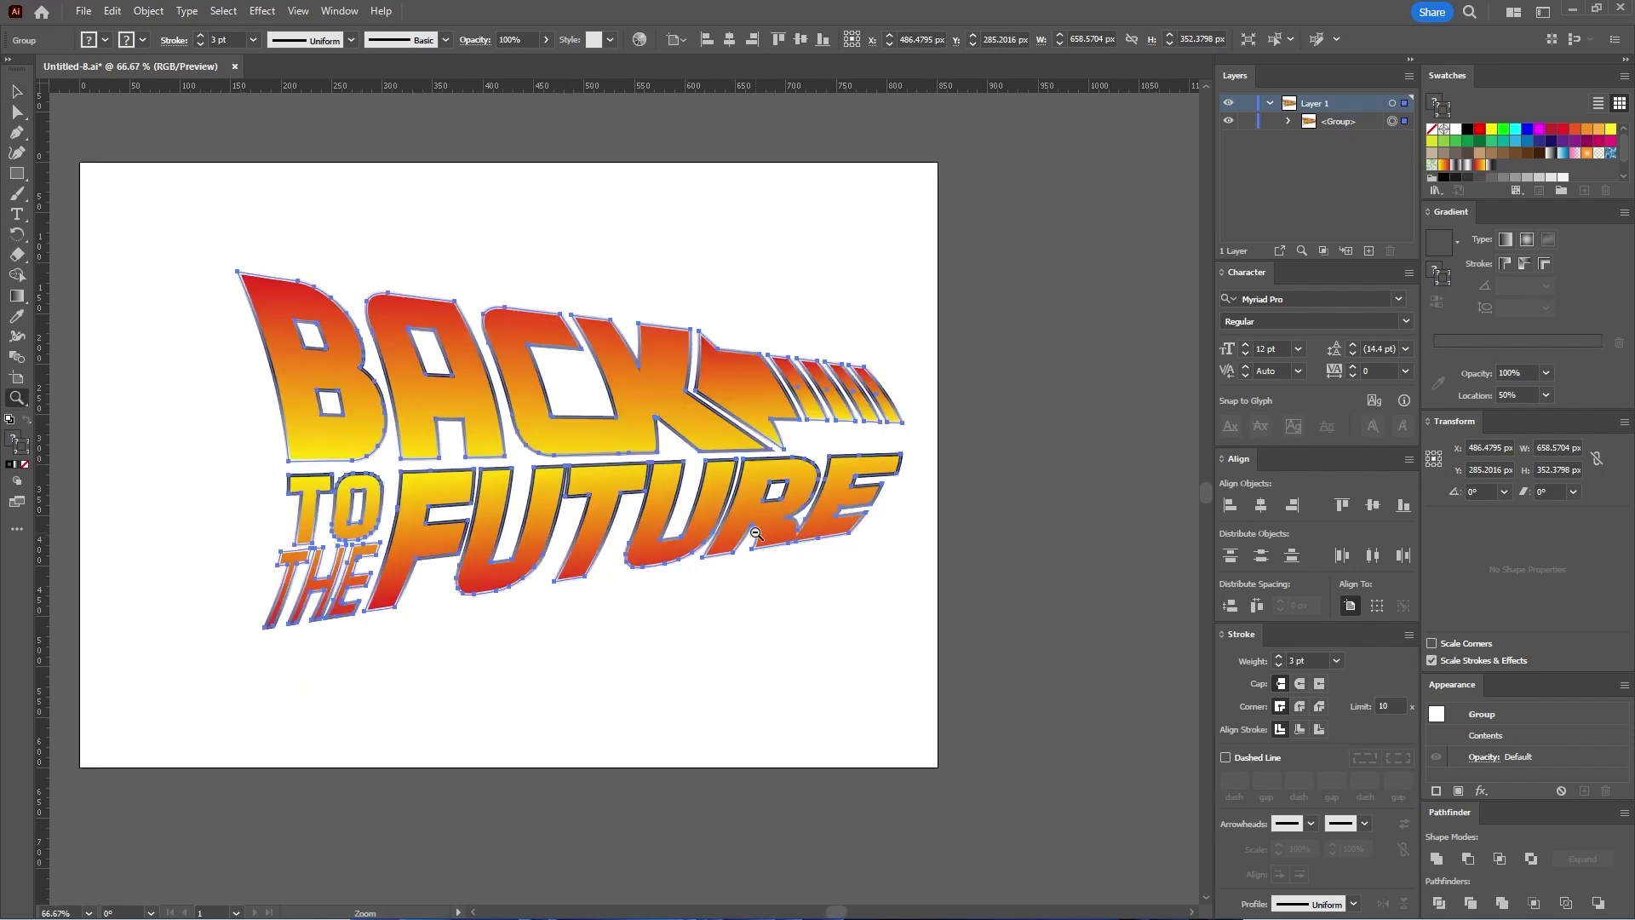
left_click_drag(712, 515, 851, 549)
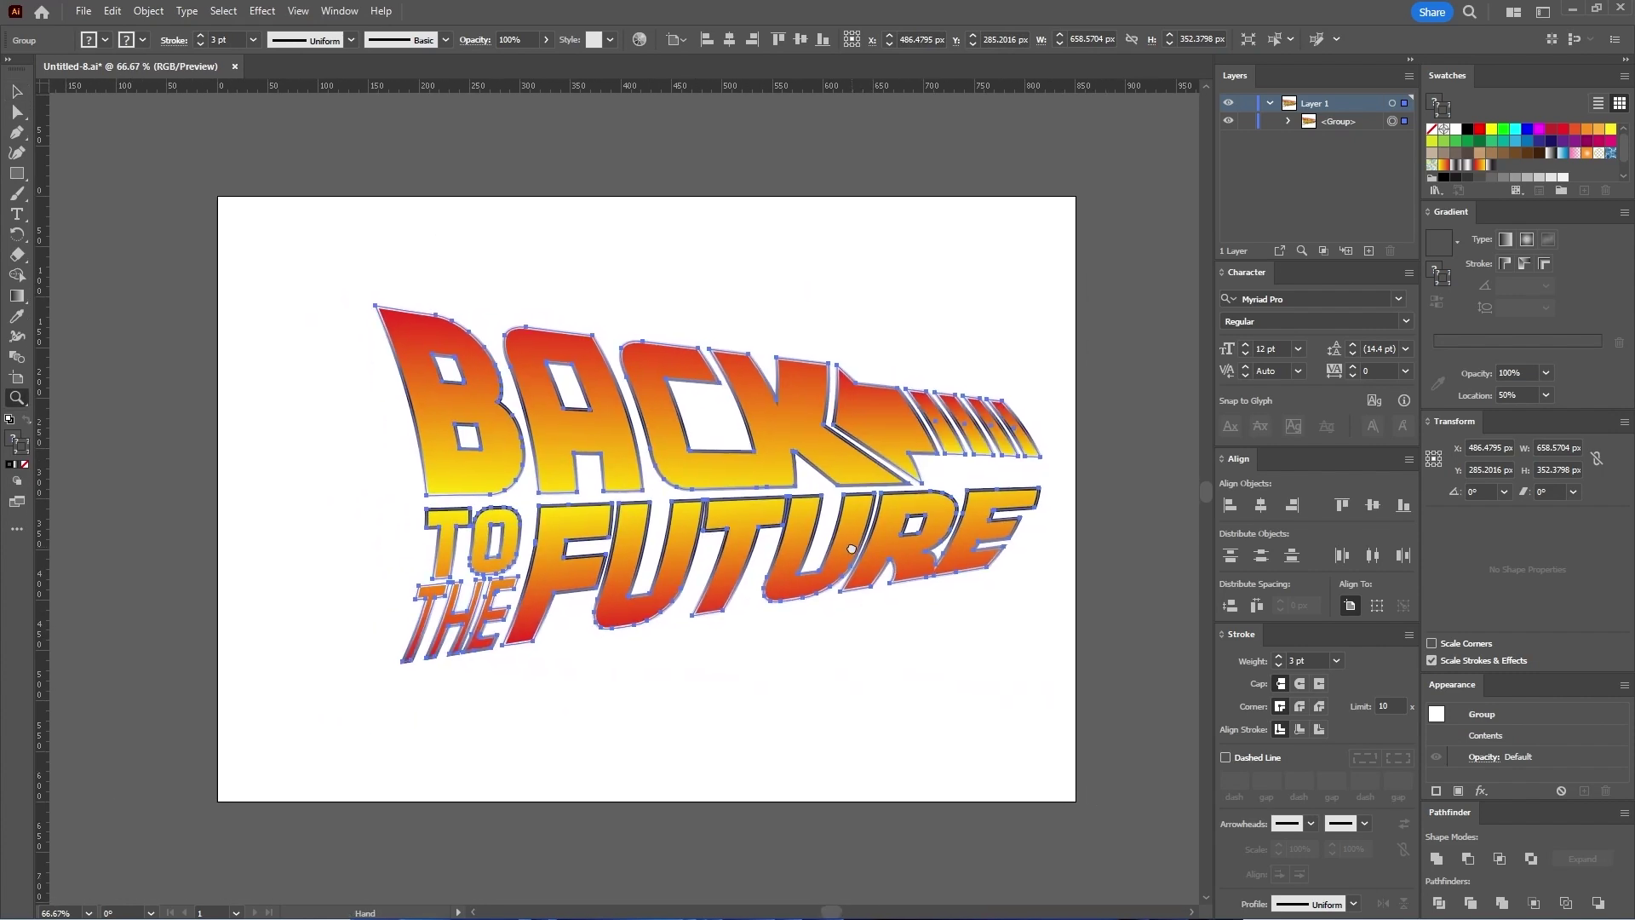
left_click(16, 92)
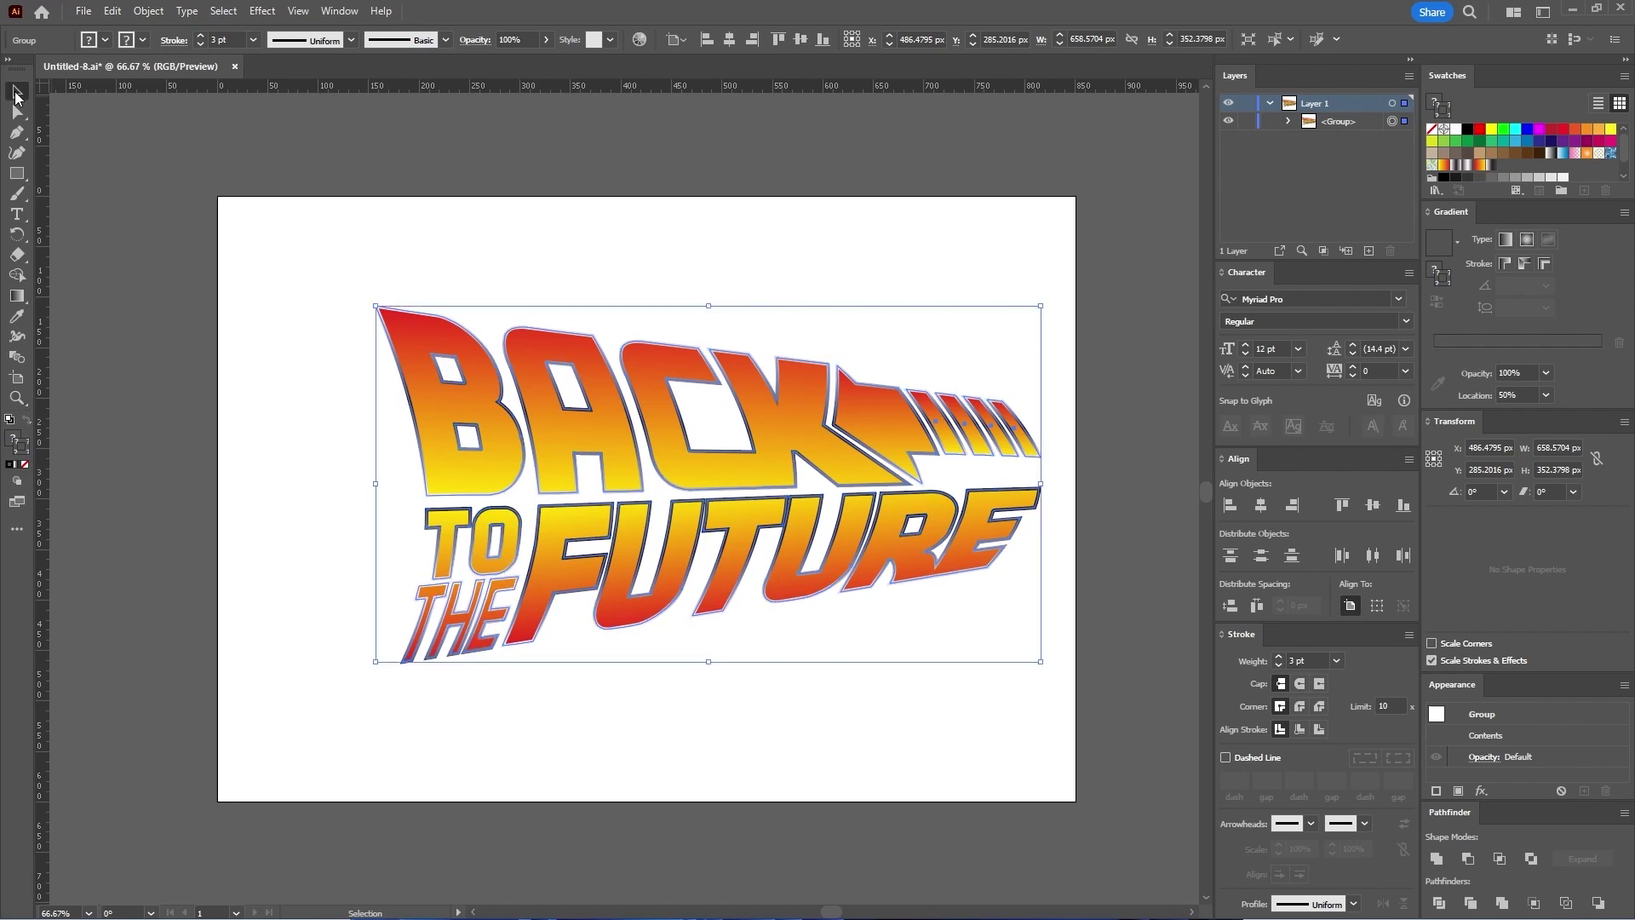
left_click(1349, 606)
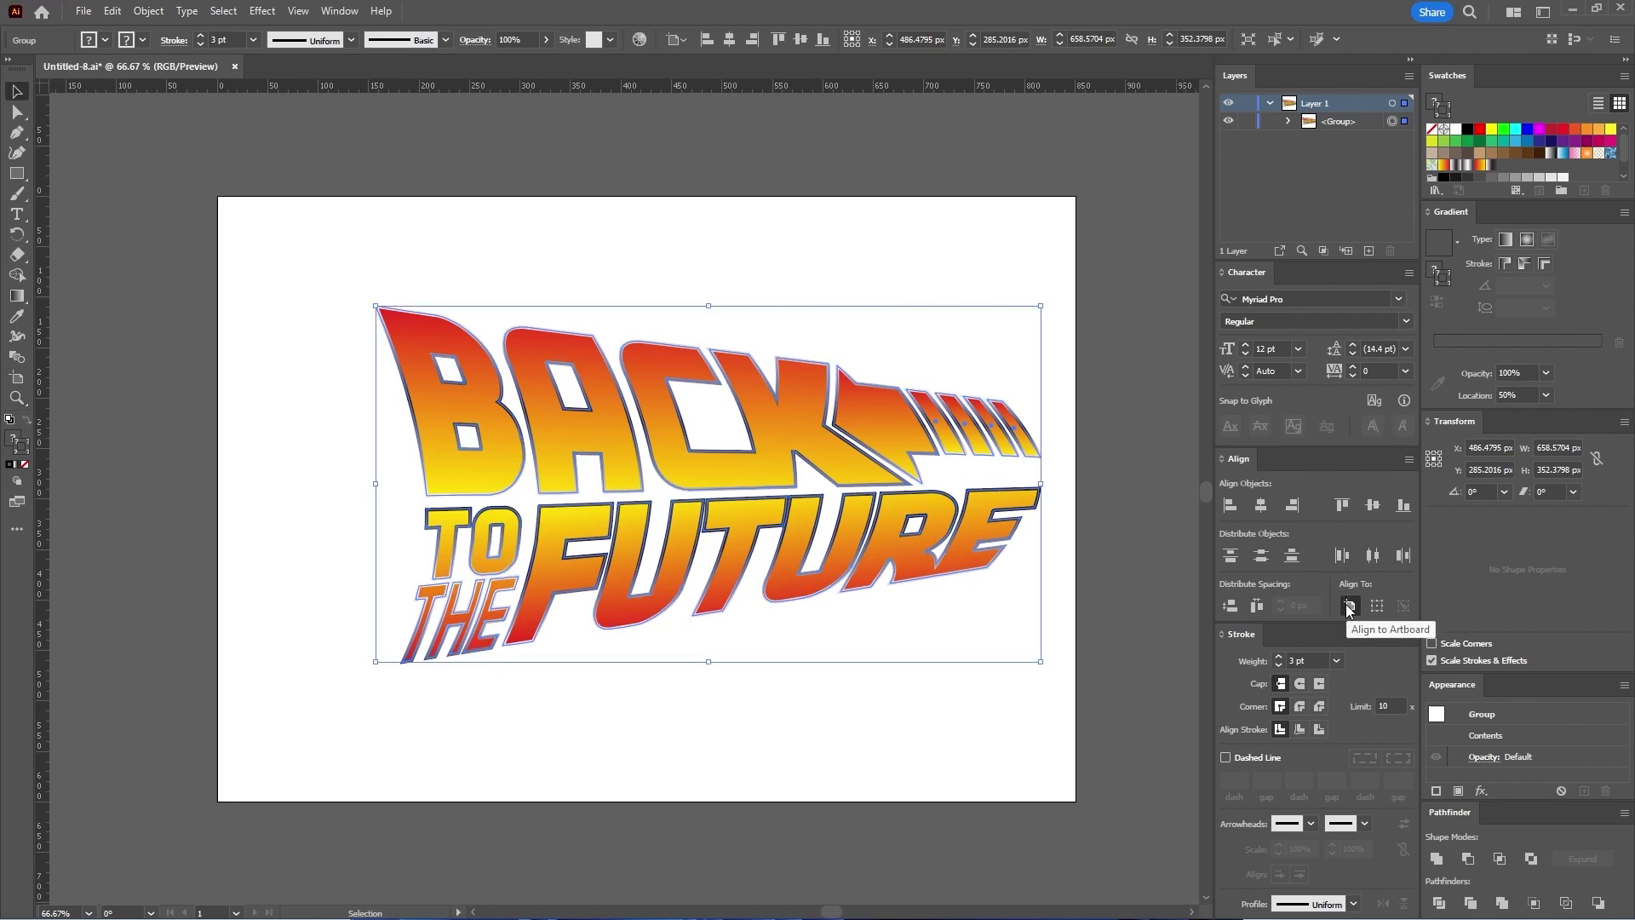
left_click(1261, 505)
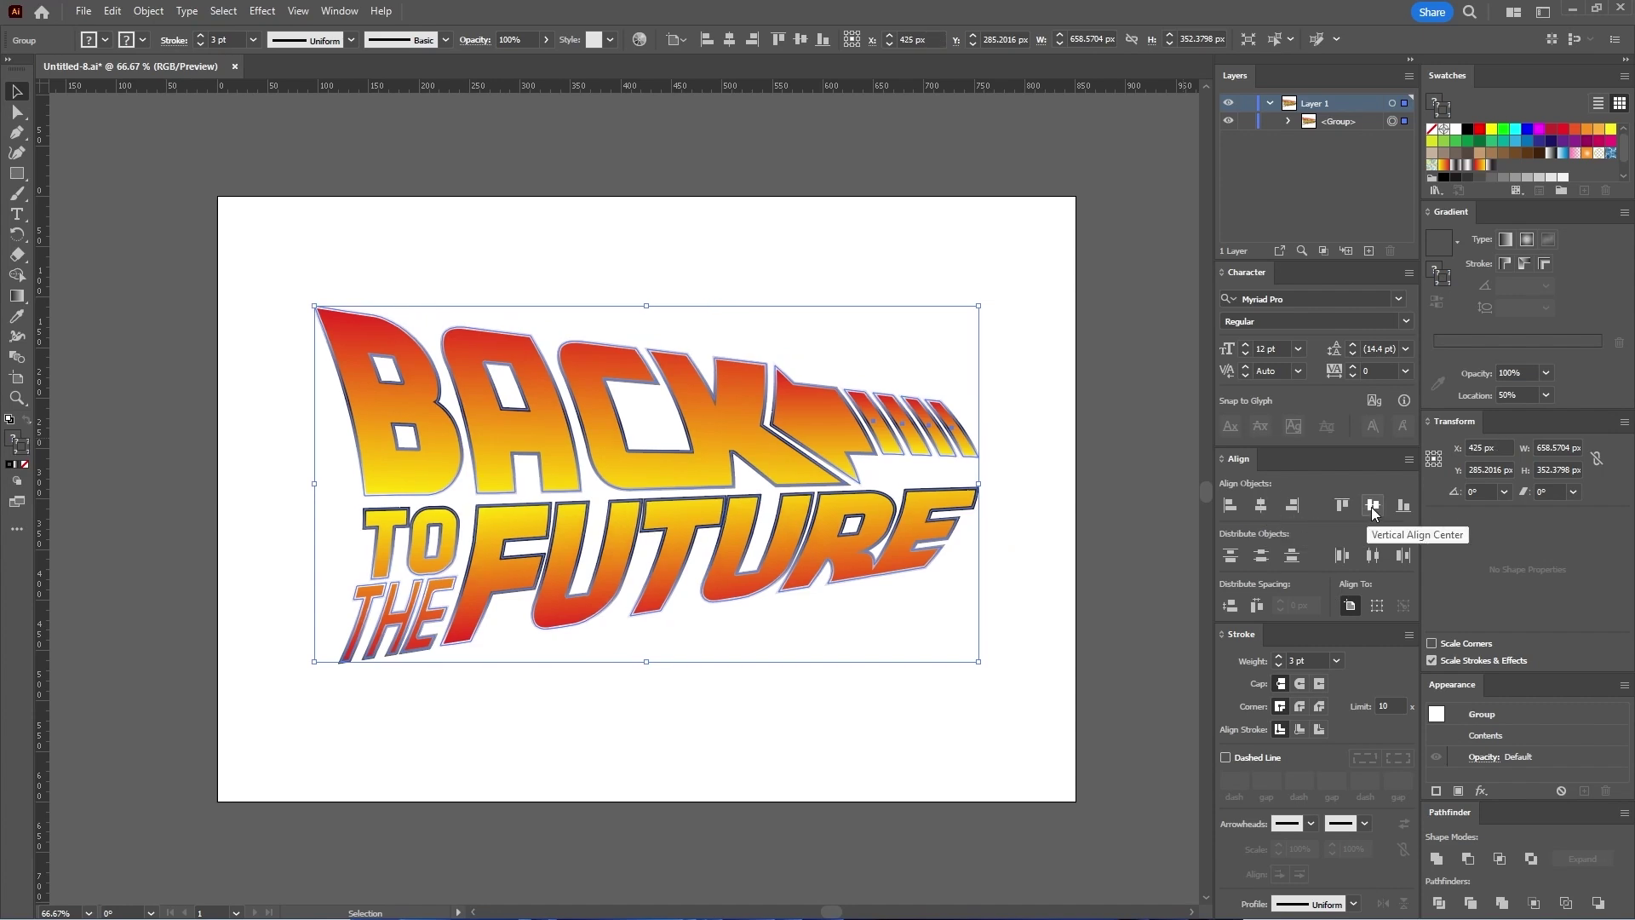
left_click(1373, 506)
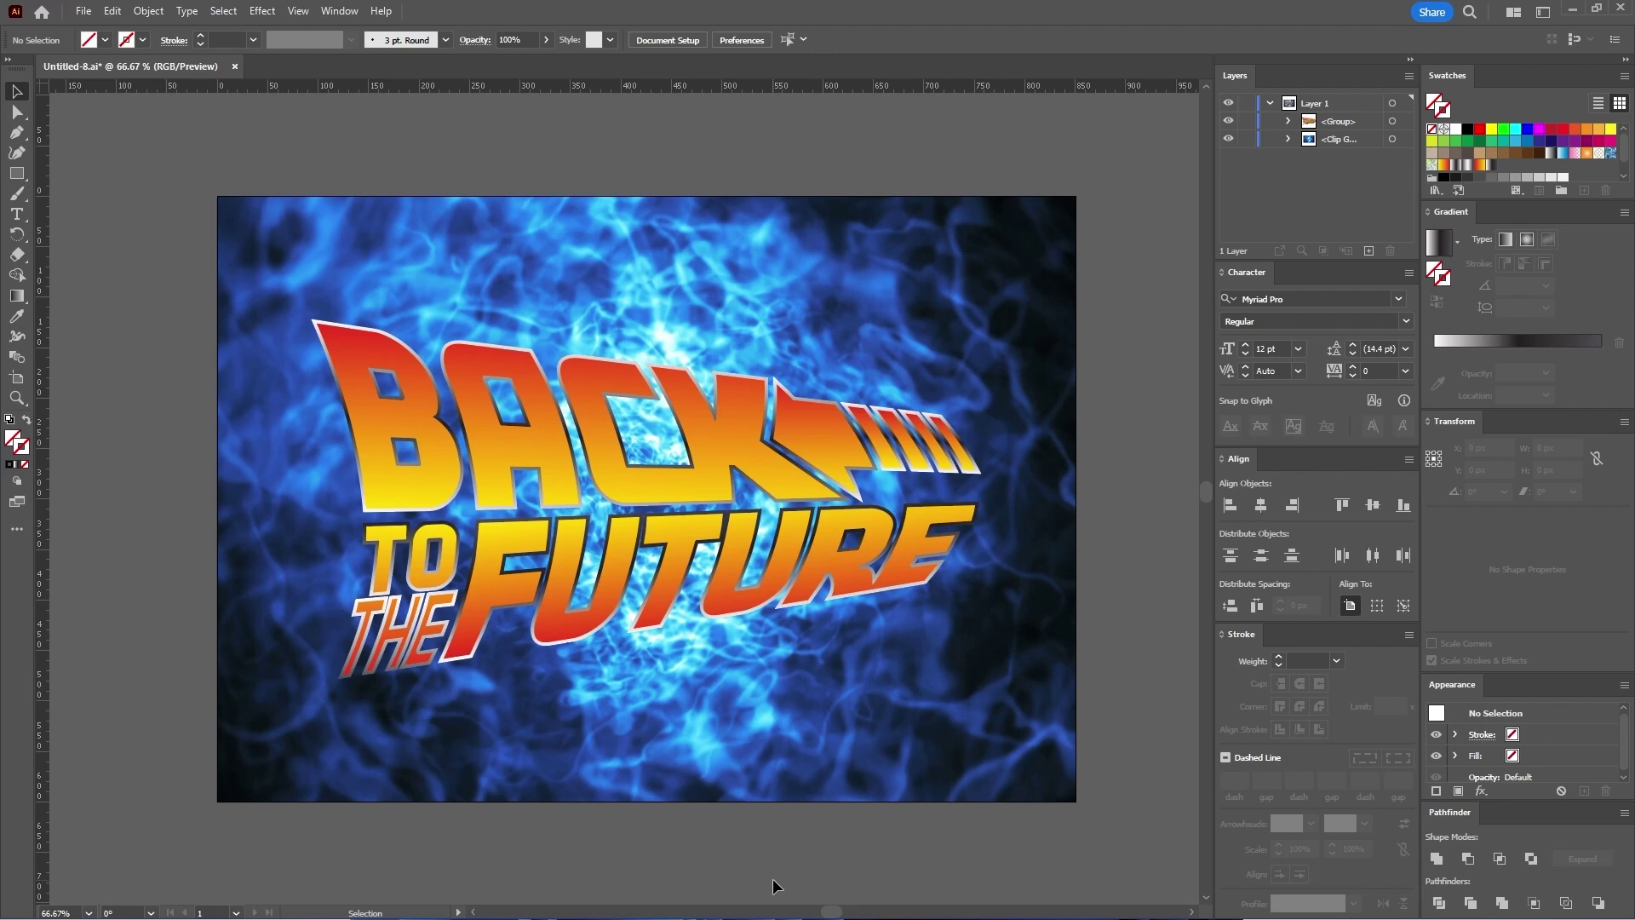
Step: Add a black Multiply drop shadow to the logo group with 75% opacity, 4 px X and Y offsets and 3 px blur
left_click(737, 553)
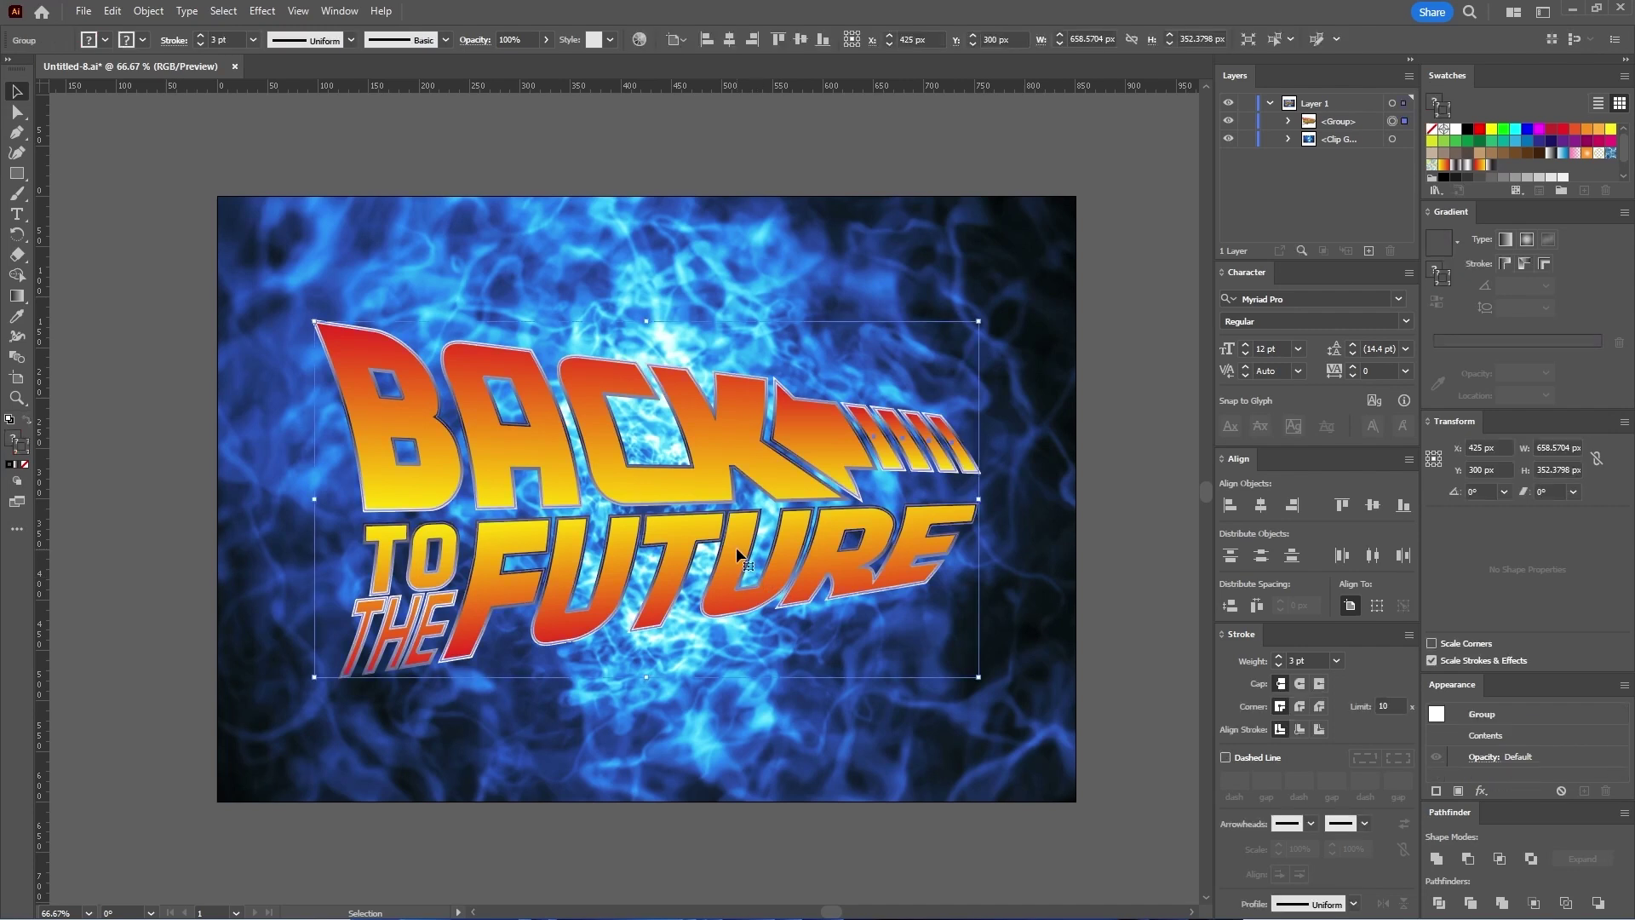
left_click(262, 11)
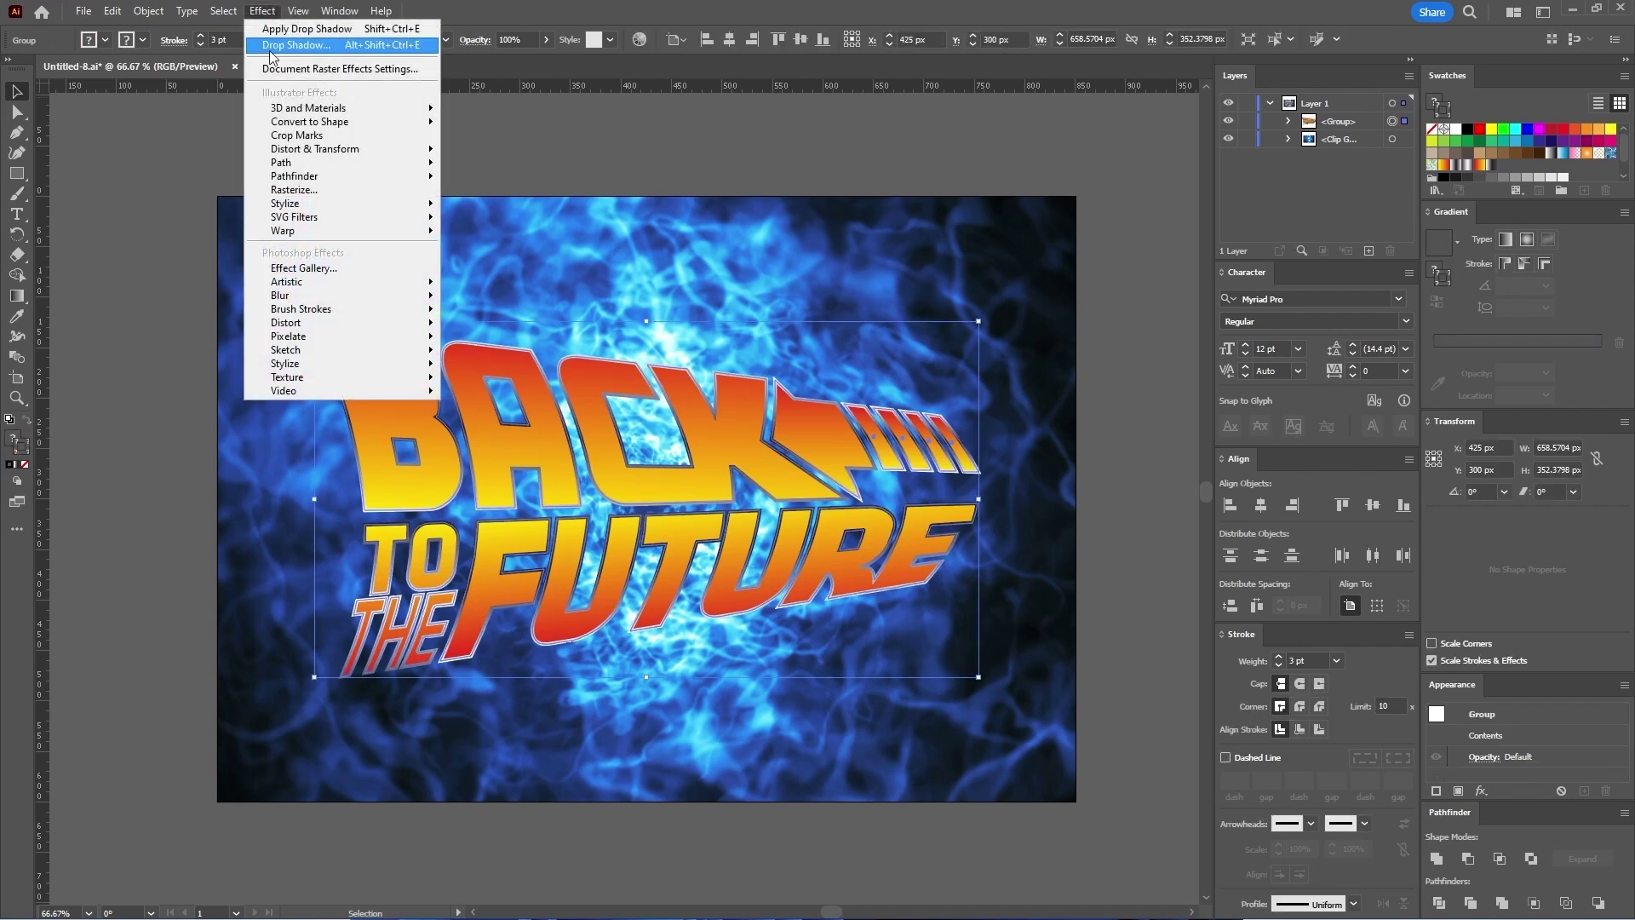
mouse_move(357, 203)
left_click(474, 210)
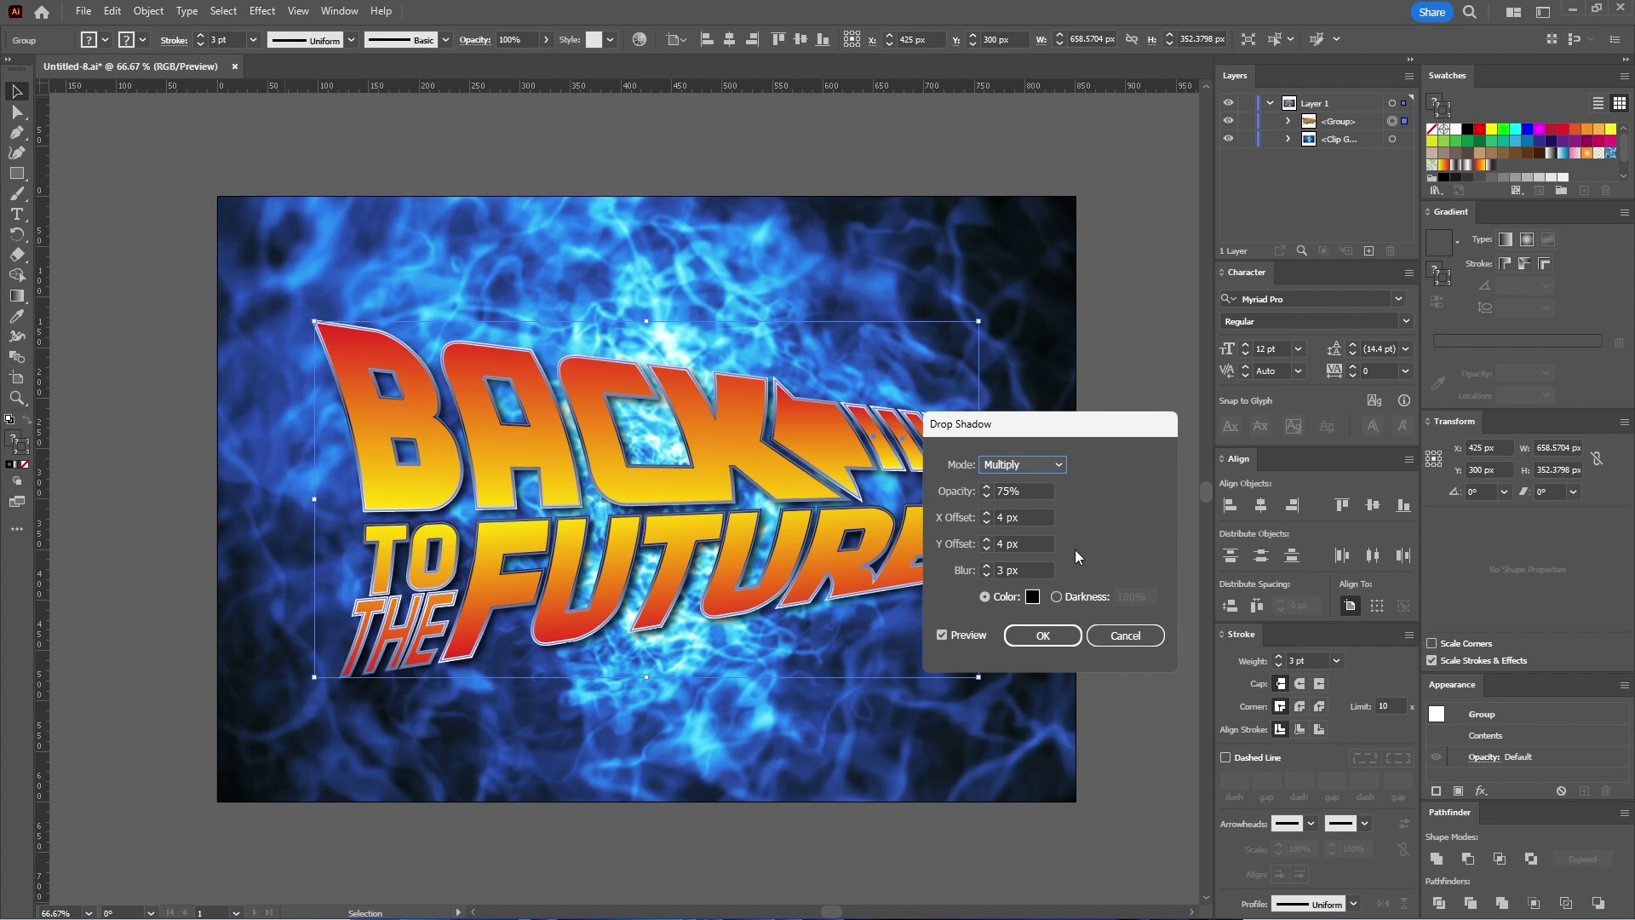
left_click(1060, 637)
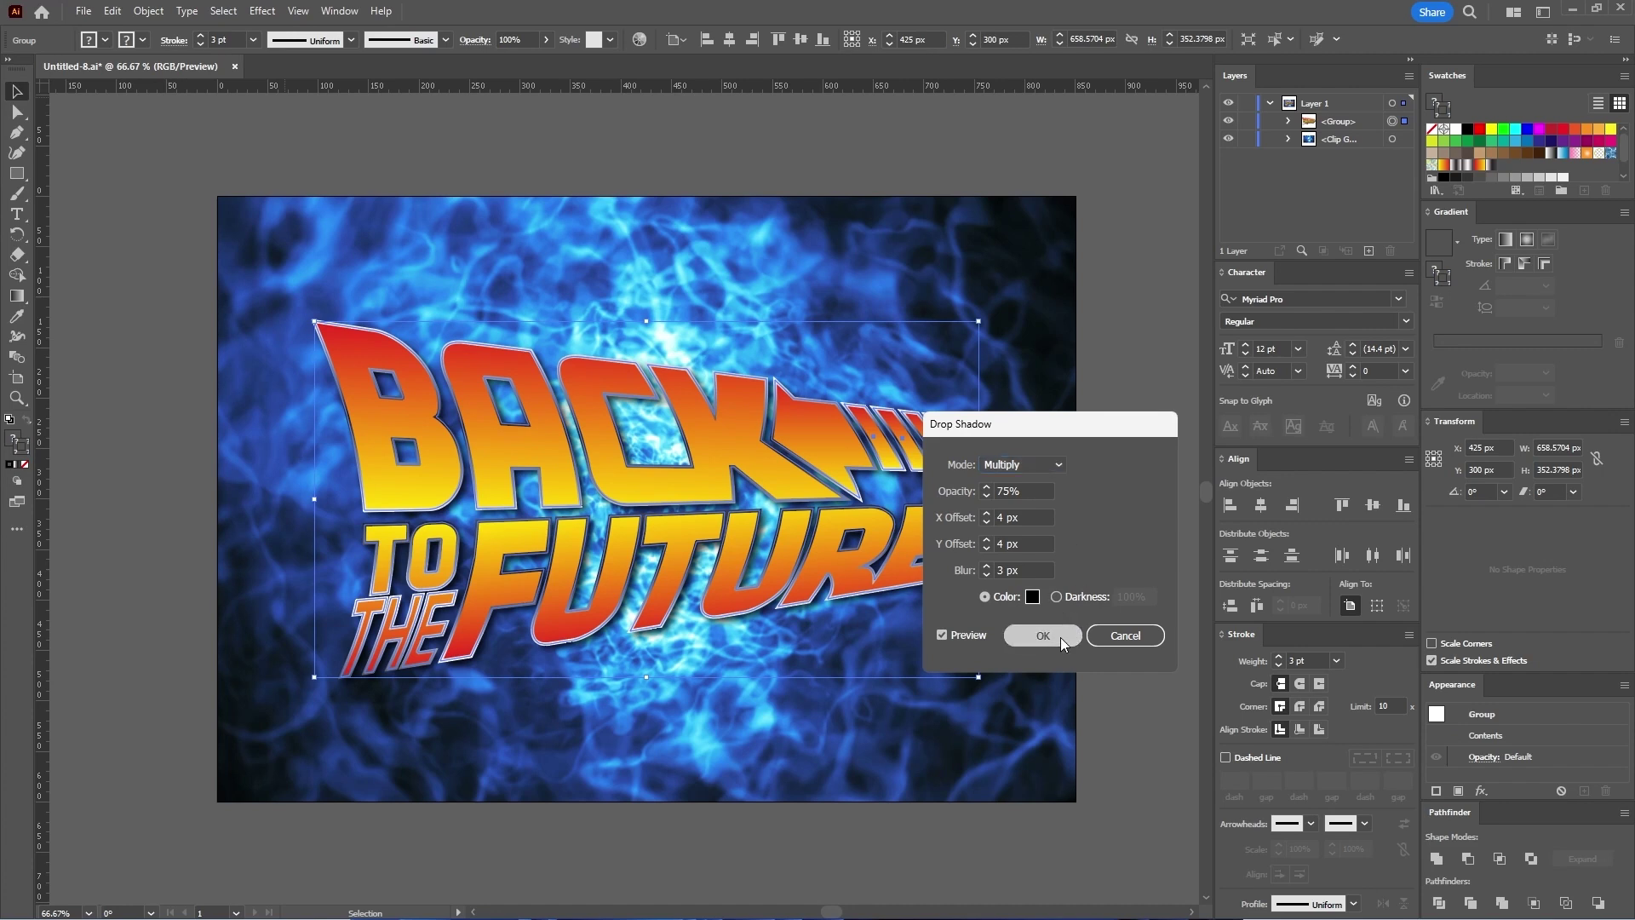